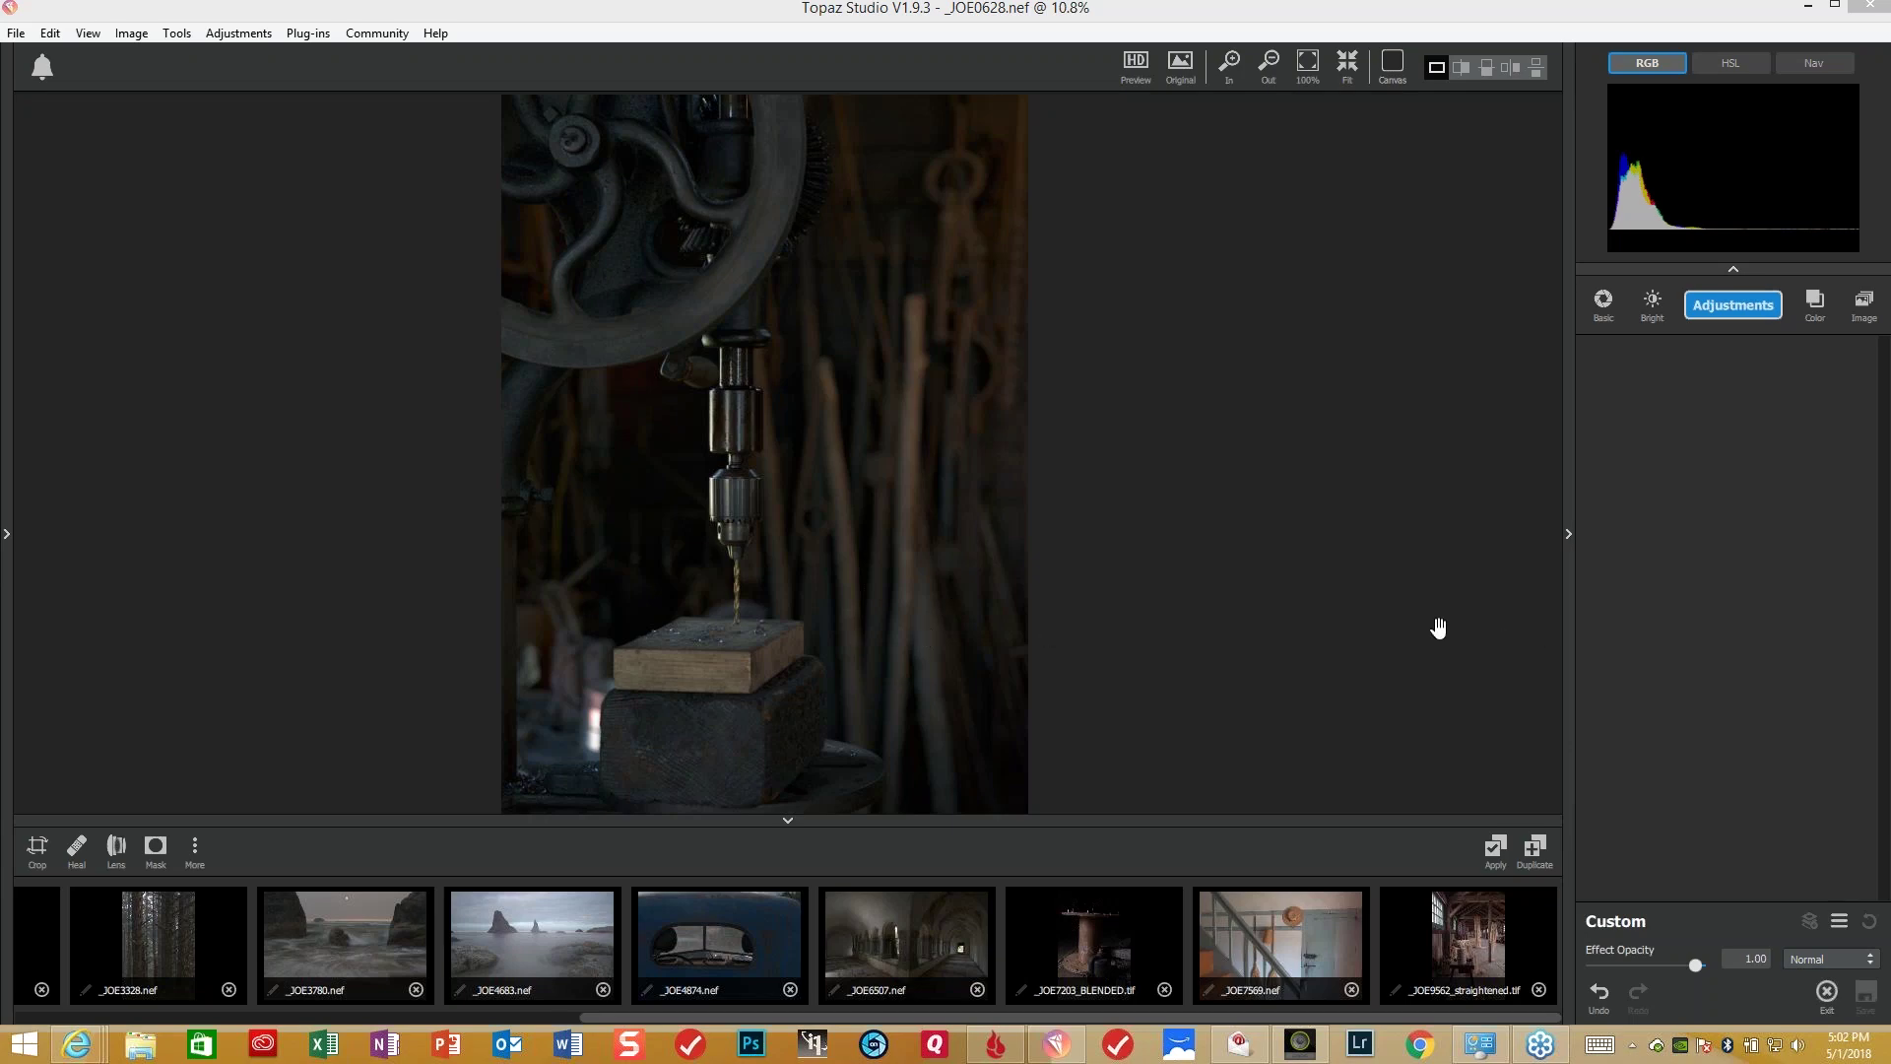
- Open the drill press photo in Topaz Adjust 5 and apply the Photo Pop preset from the Classic Collection
{"action": "left_click", "coordinate": [299, 36]}
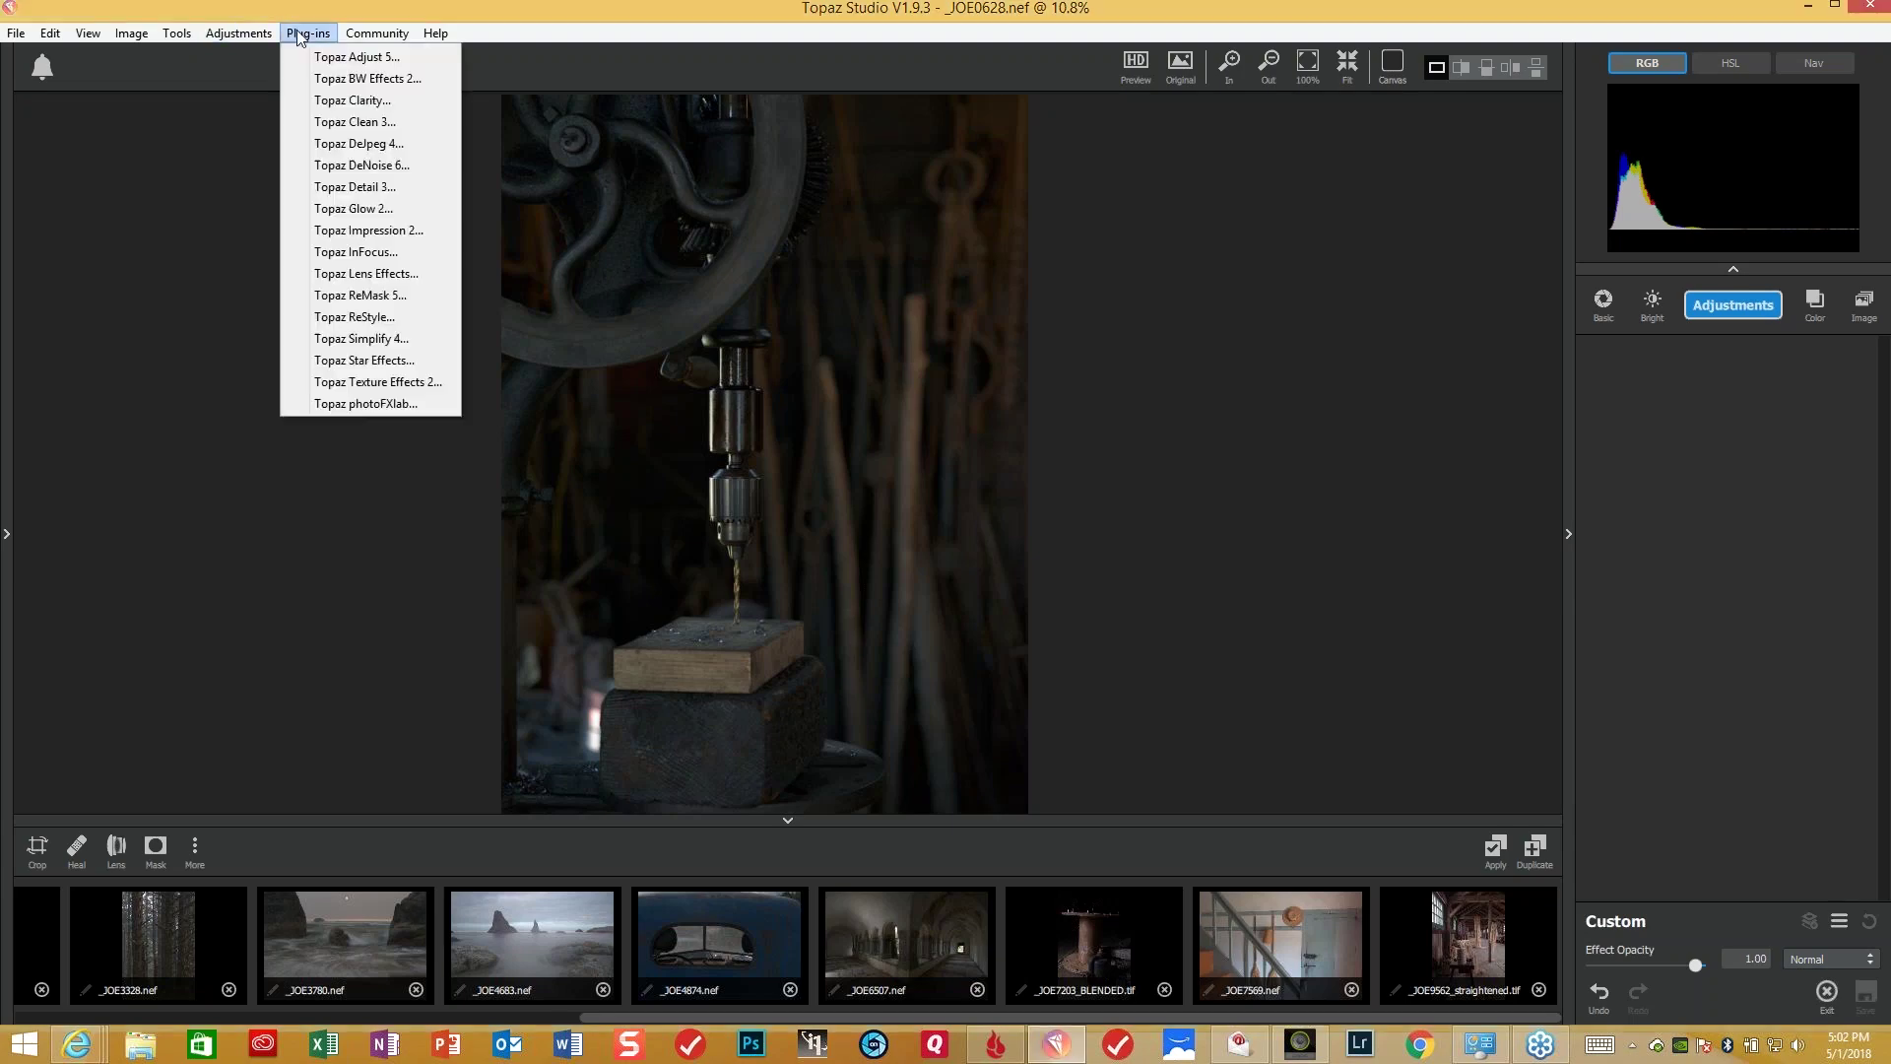
{"action": "left_click", "coordinate": [356, 58]}
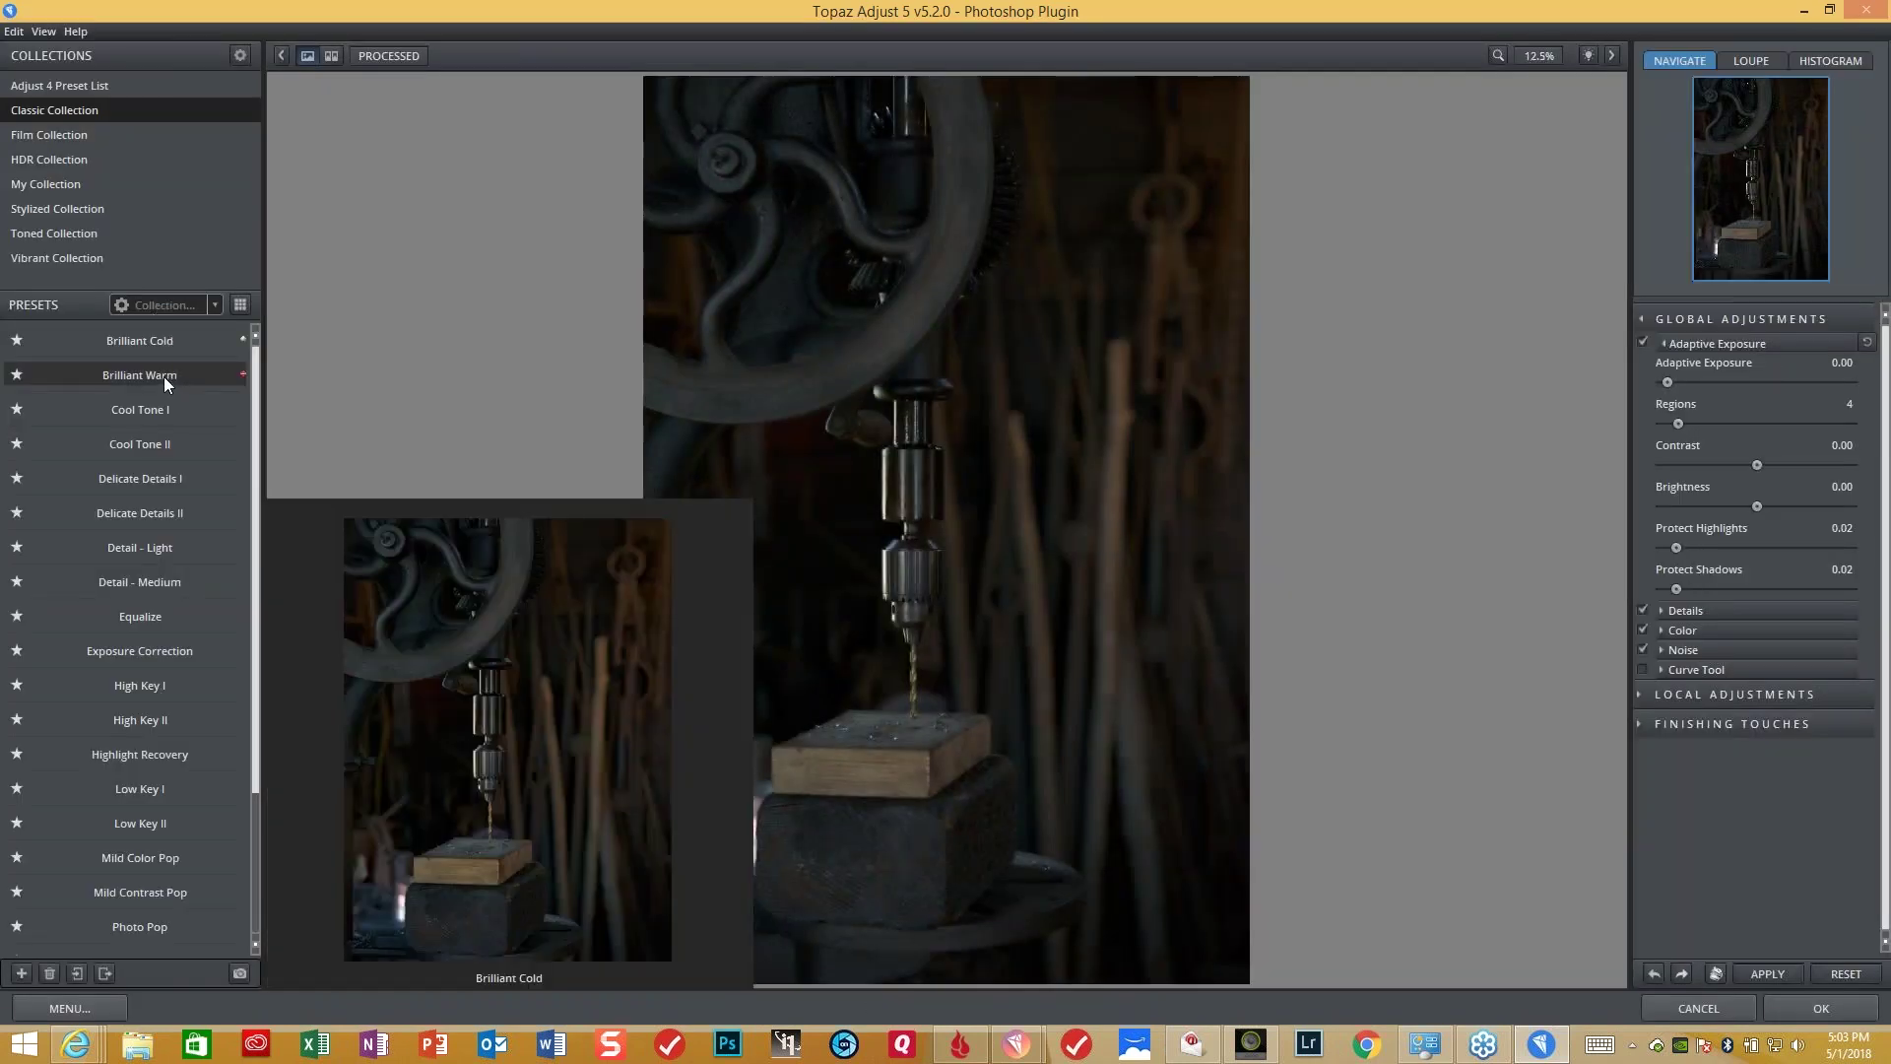
{"action": "left_click", "coordinate": [163, 926]}
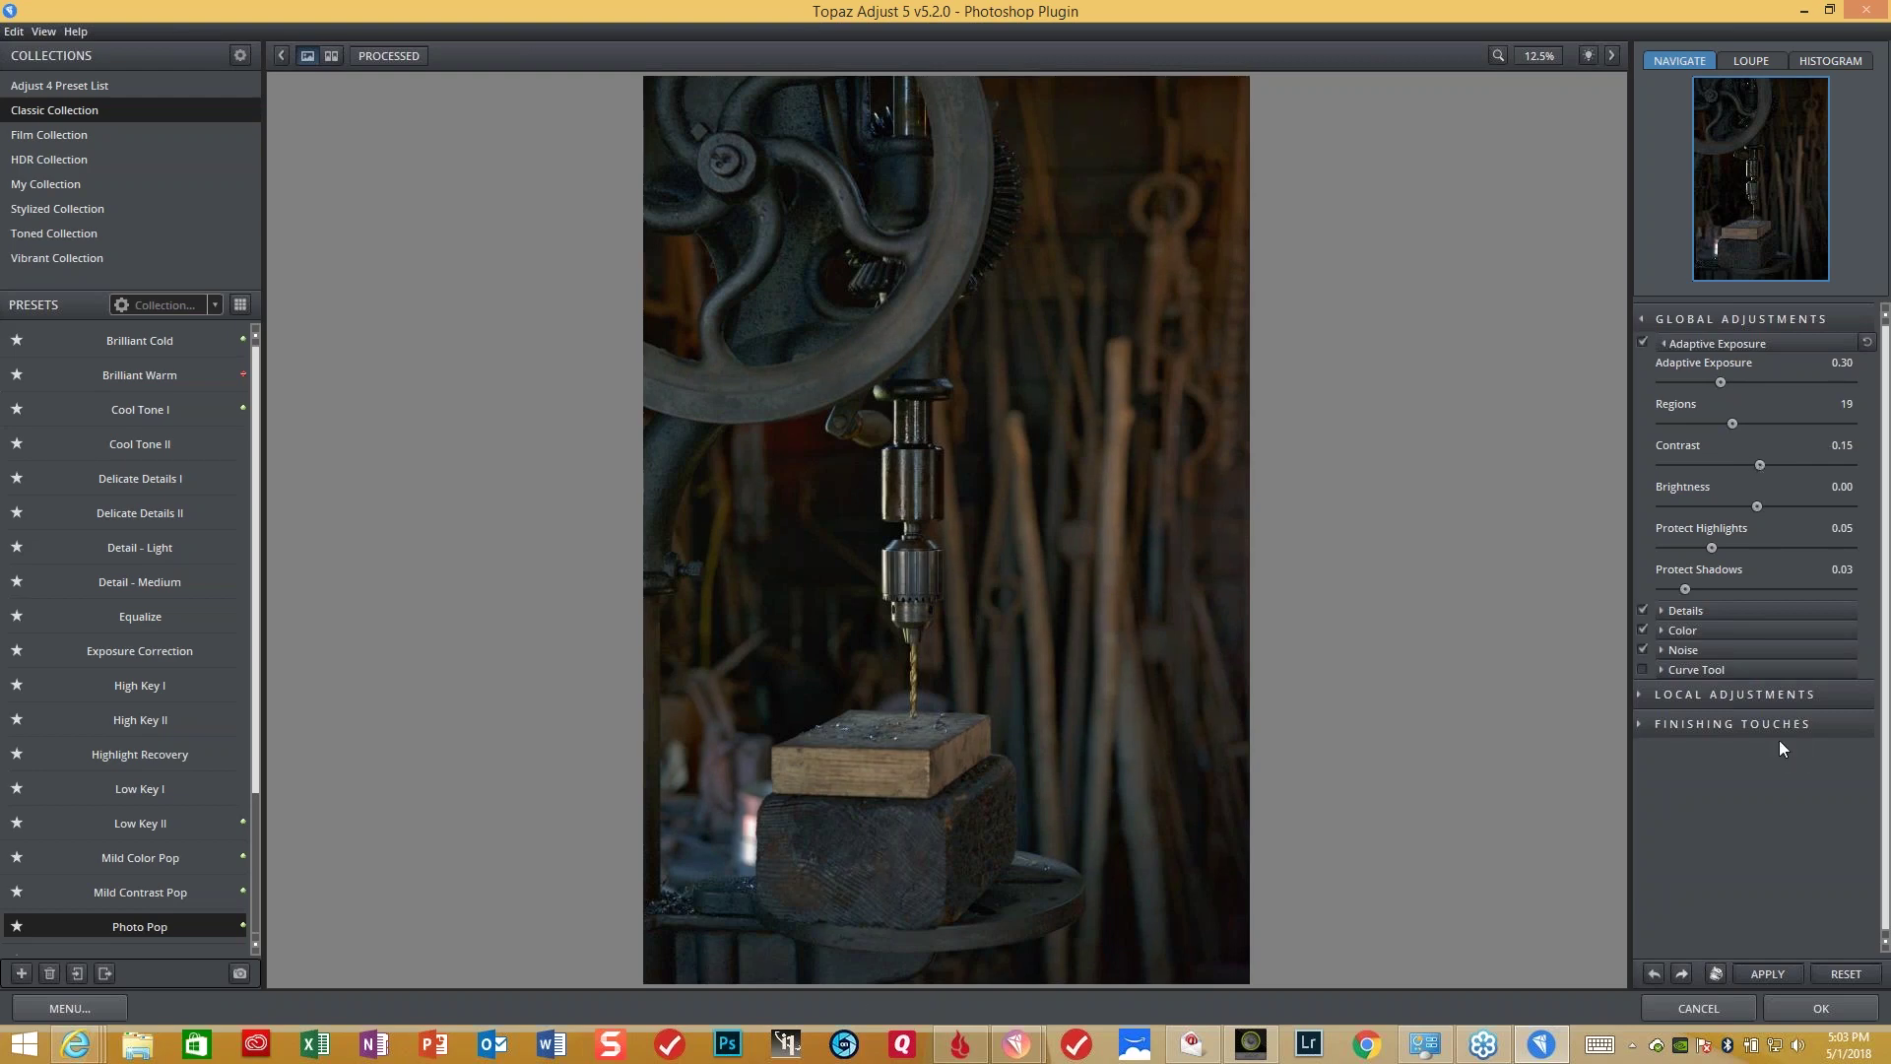
- Fine-tune Color Regions in the Color settings and return the processed photo to Topaz Studio
{"action": "left_click", "coordinate": [1671, 629]}
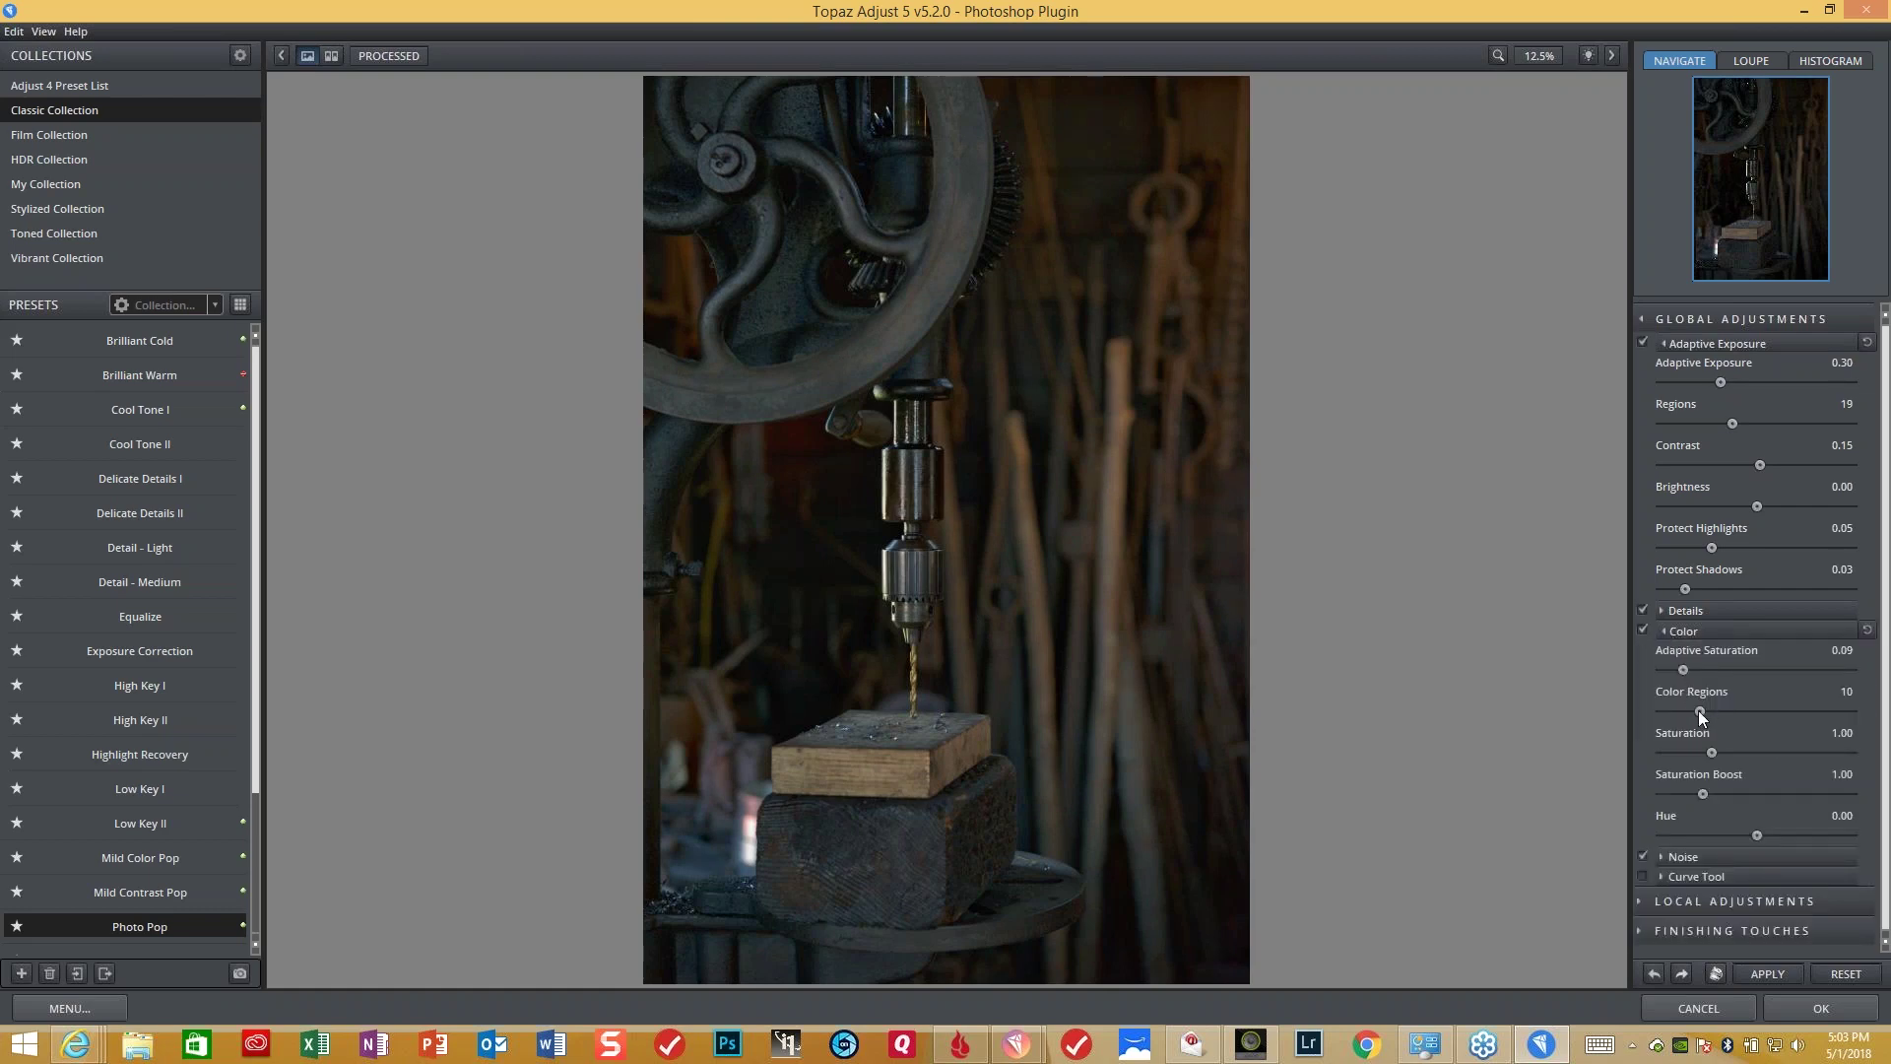
{"action": "left_click_drag", "start_coordinate": [1699, 712], "coordinate": [1695, 714]}
{"action": "mouse_move", "coordinate": [1881, 1053]}
{"action": "left_click", "coordinate": [1838, 14]}
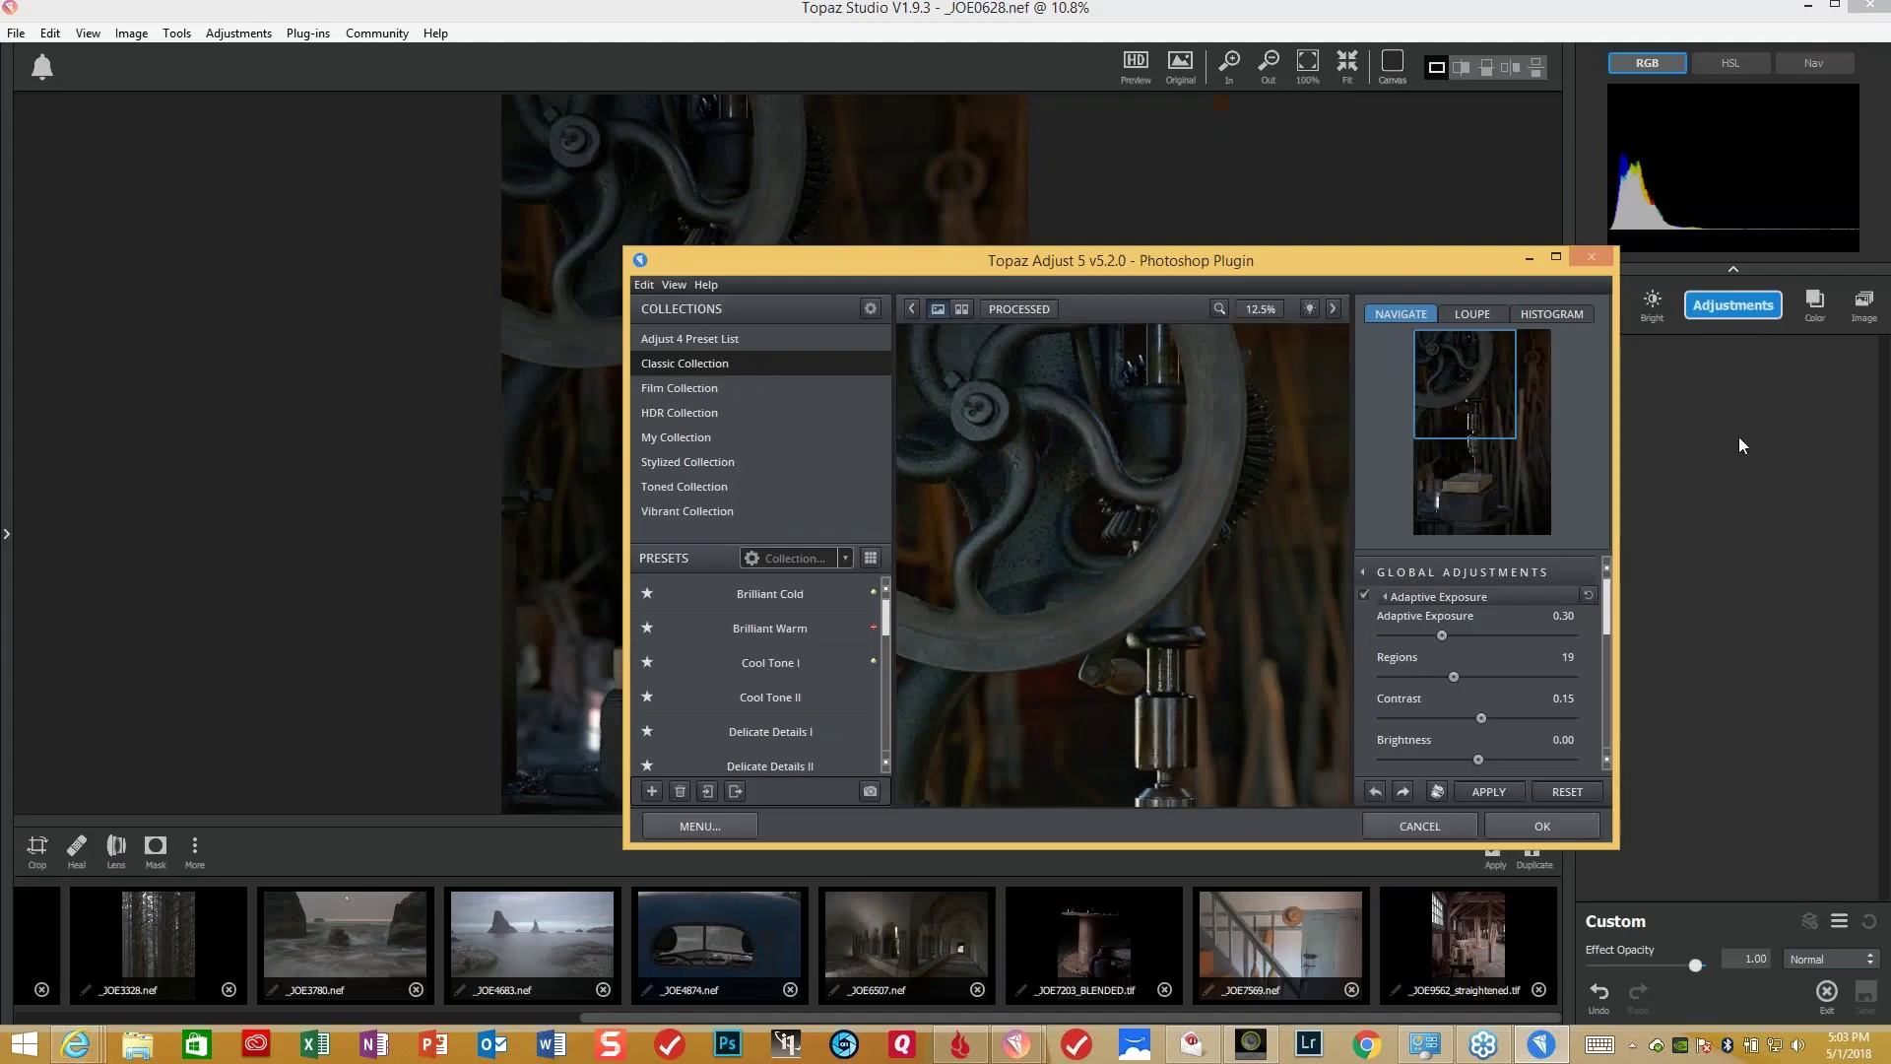
{"action": "left_click", "coordinate": [1571, 831]}
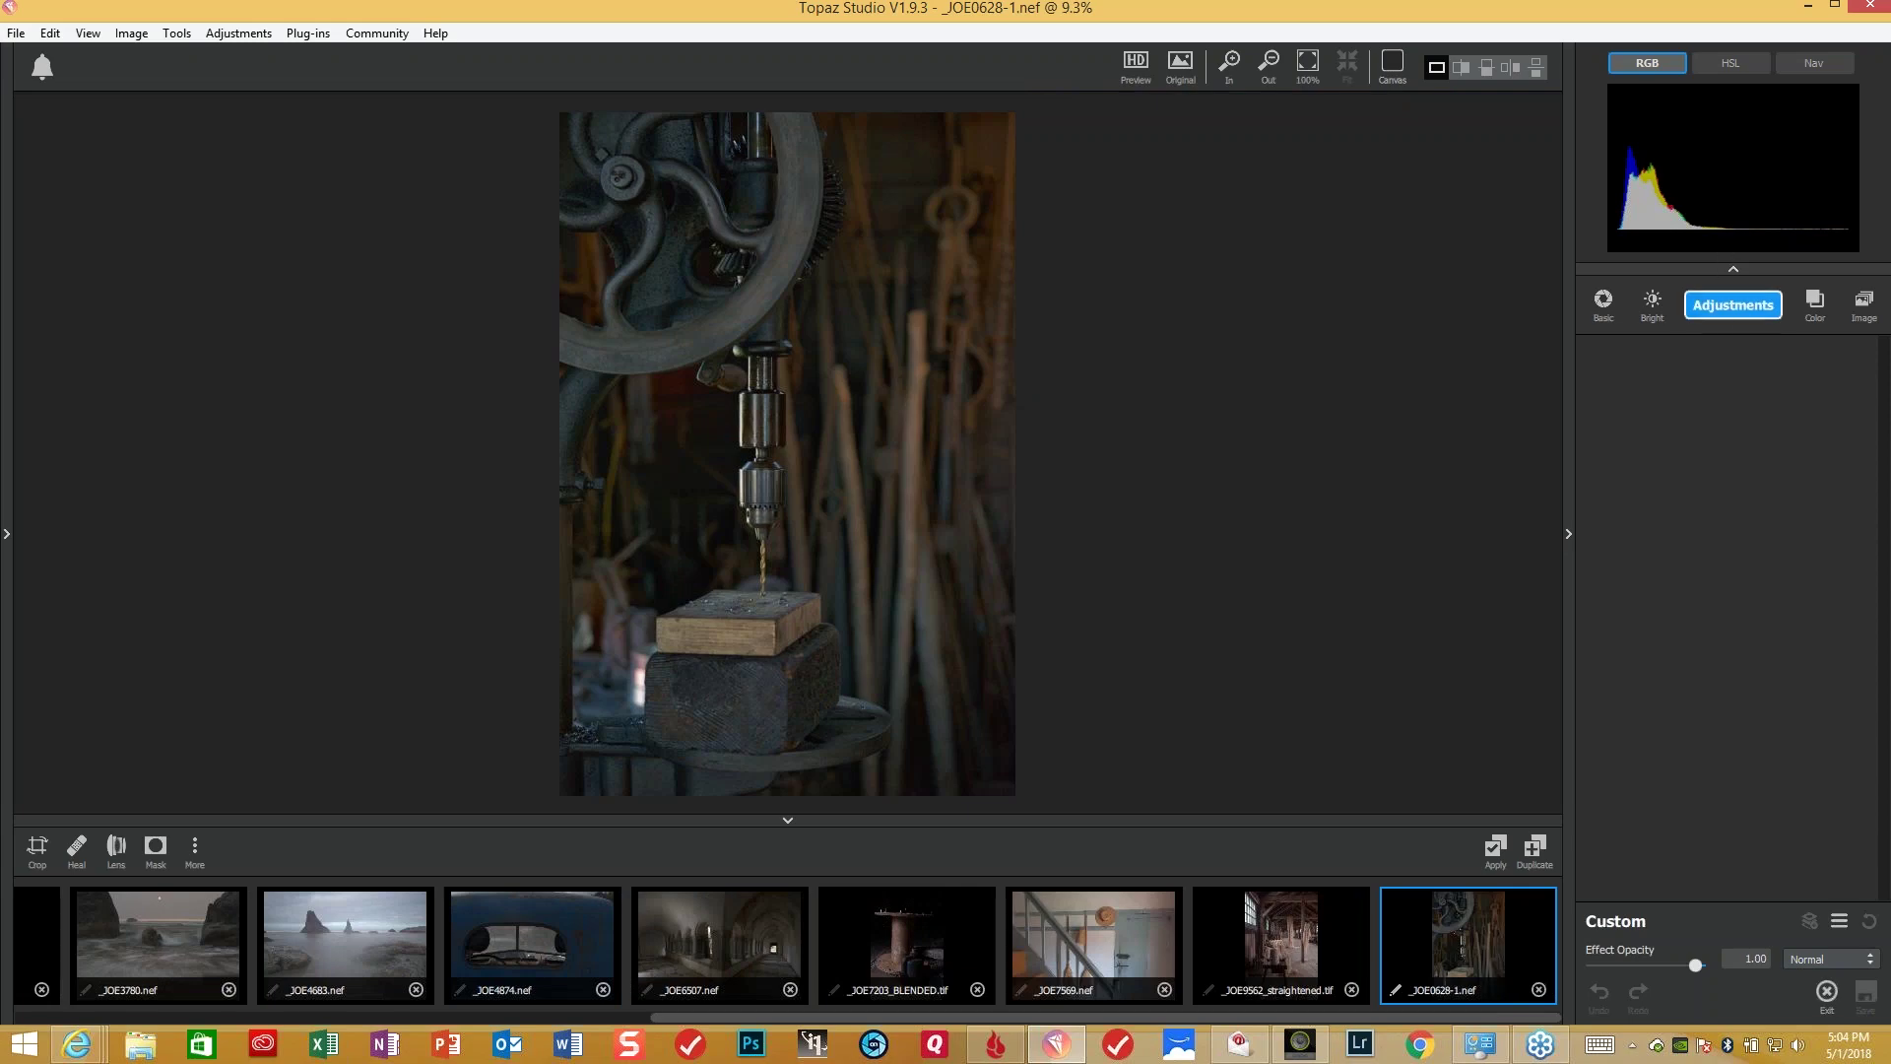
- Add a Precision Contrast adjustment with Micro contrast at 0.43 and Low contrast at 0.16
{"action": "left_click", "coordinate": [1726, 308]}
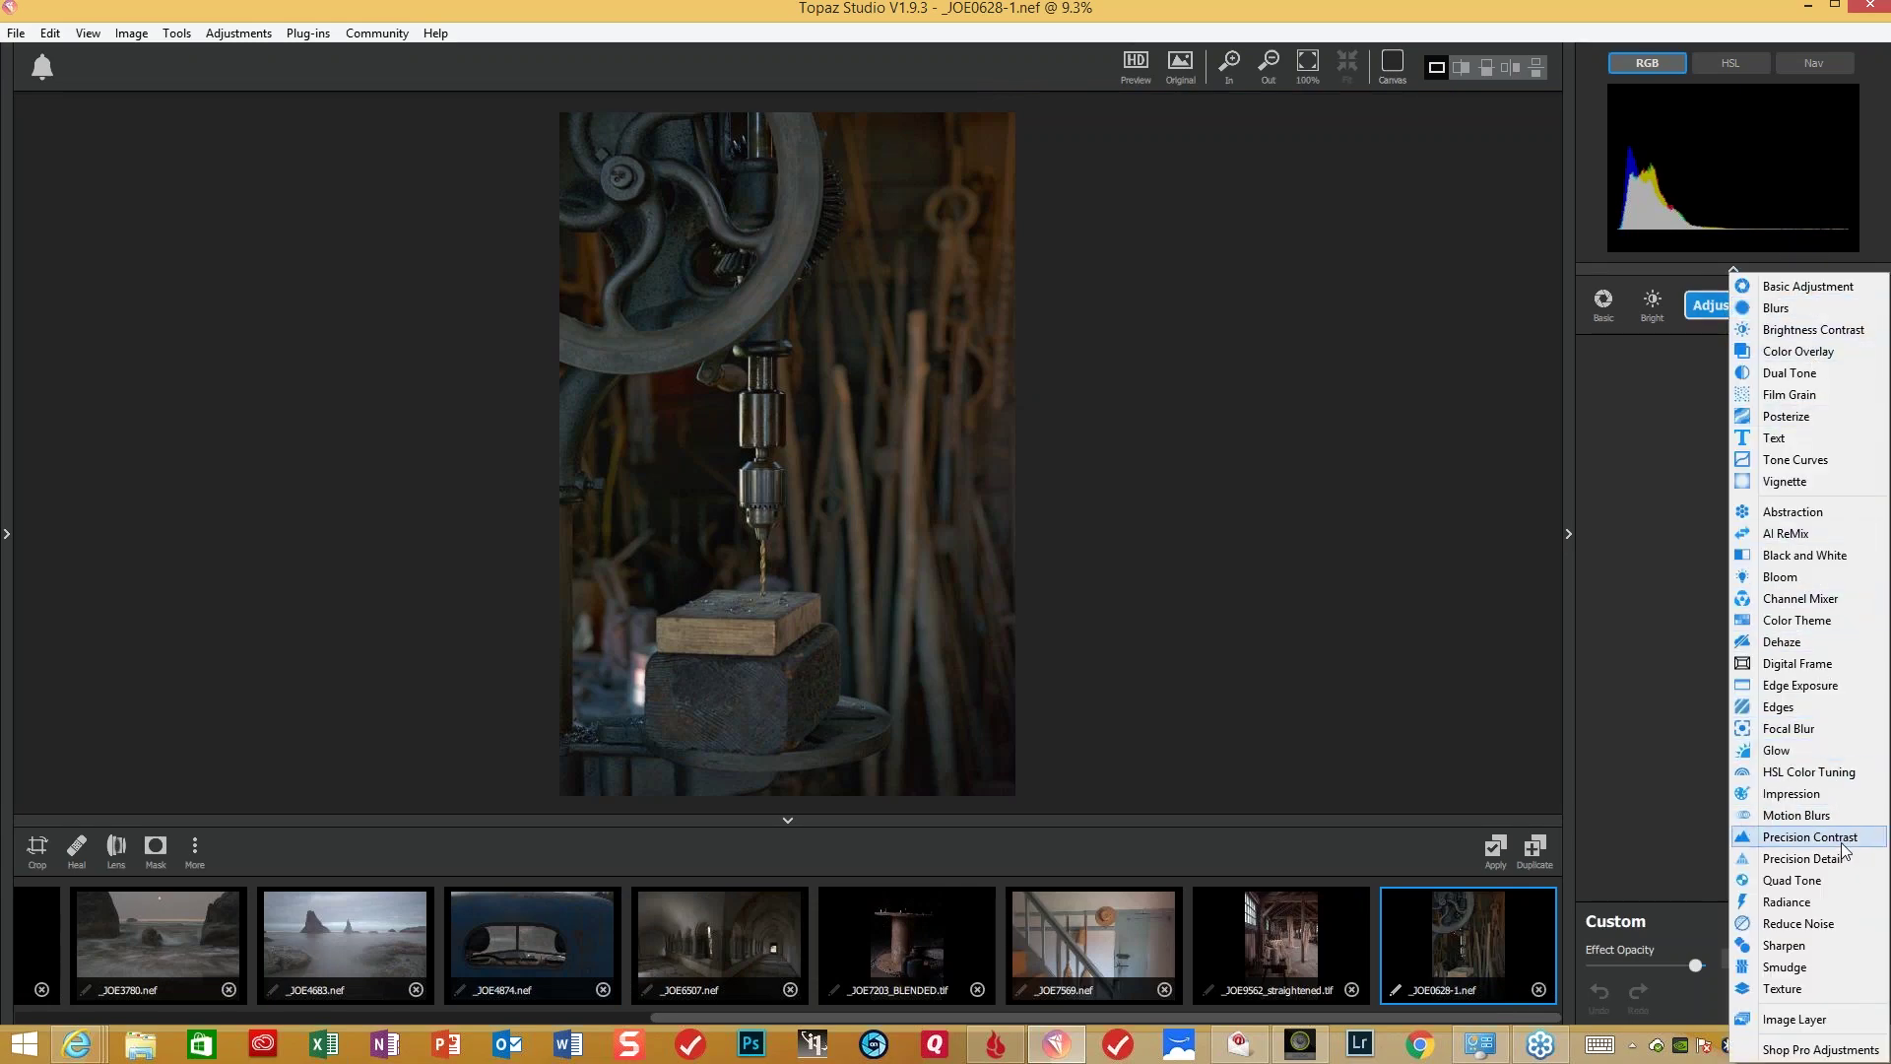
{"action": "left_click", "coordinate": [1843, 843]}
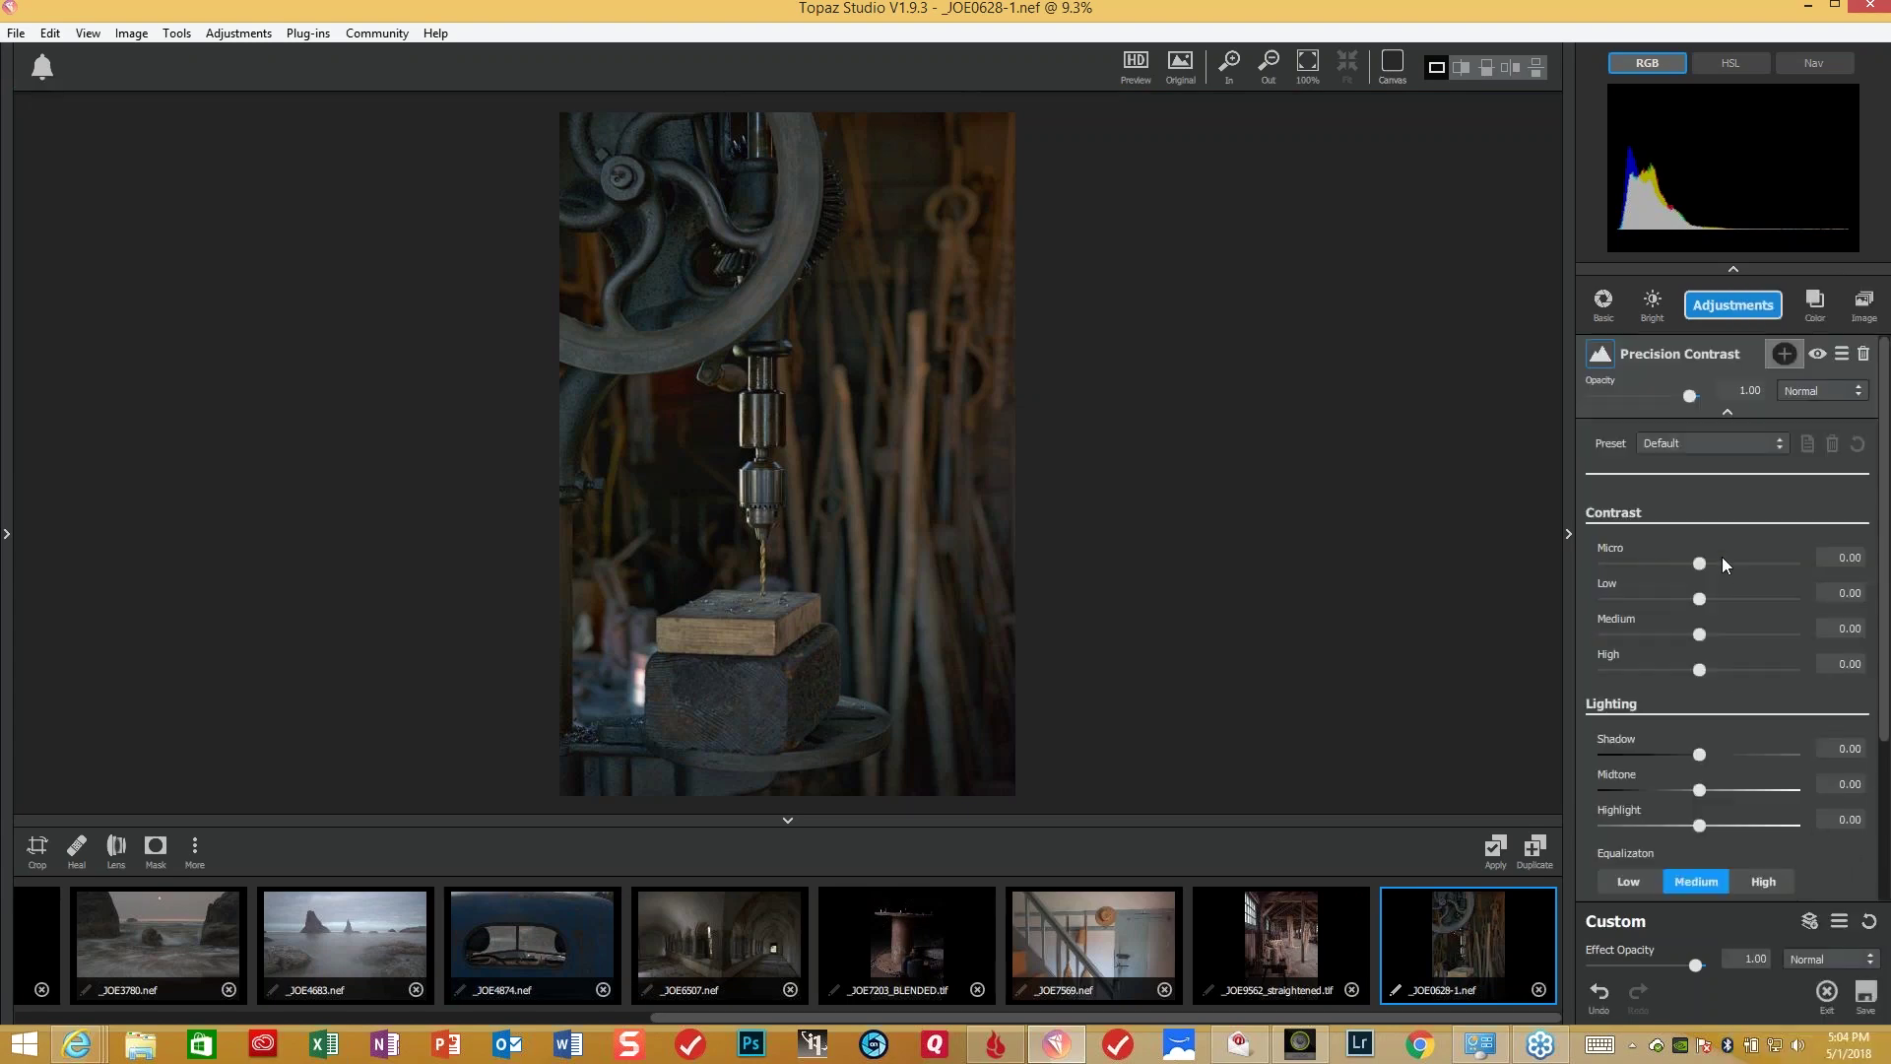
{"action": "left_click_drag", "start_coordinate": [1699, 563], "coordinate": [1720, 563]}
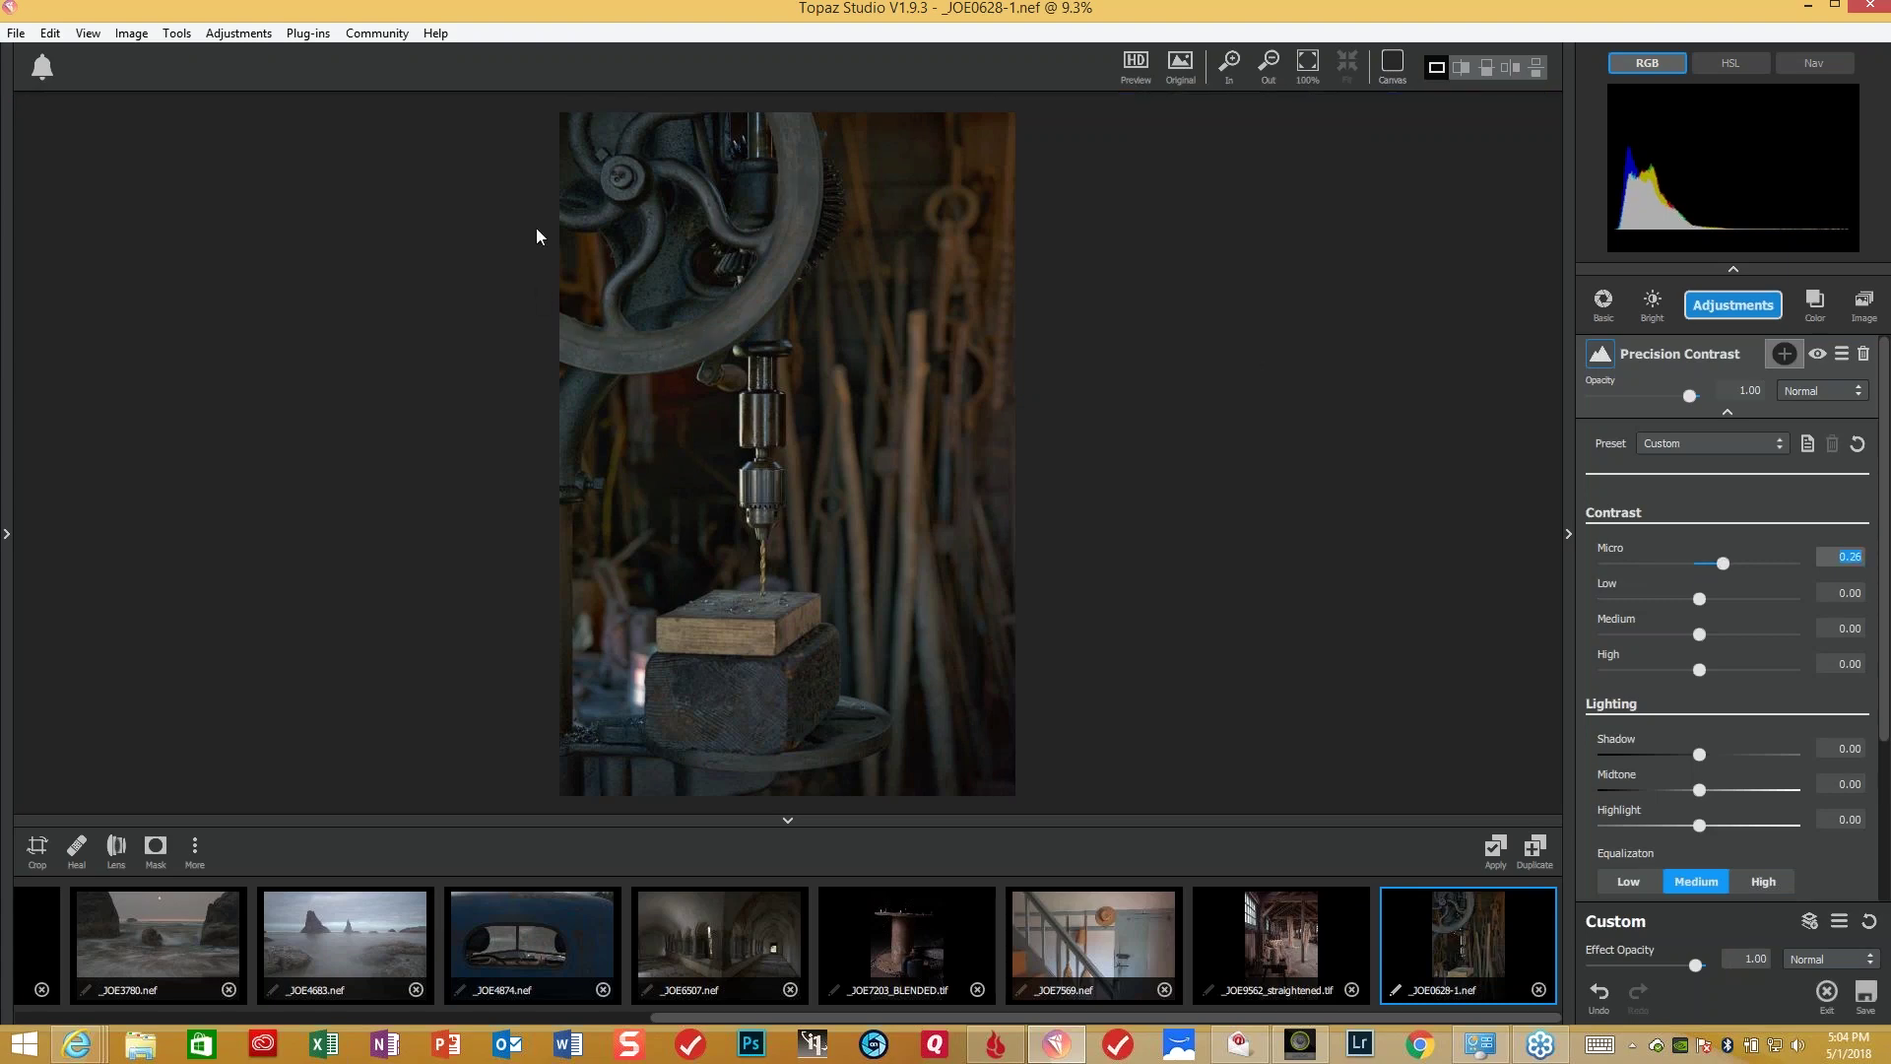
{"action": "left_click", "coordinate": [1700, 599]}
{"action": "left_click", "coordinate": [1716, 601]}
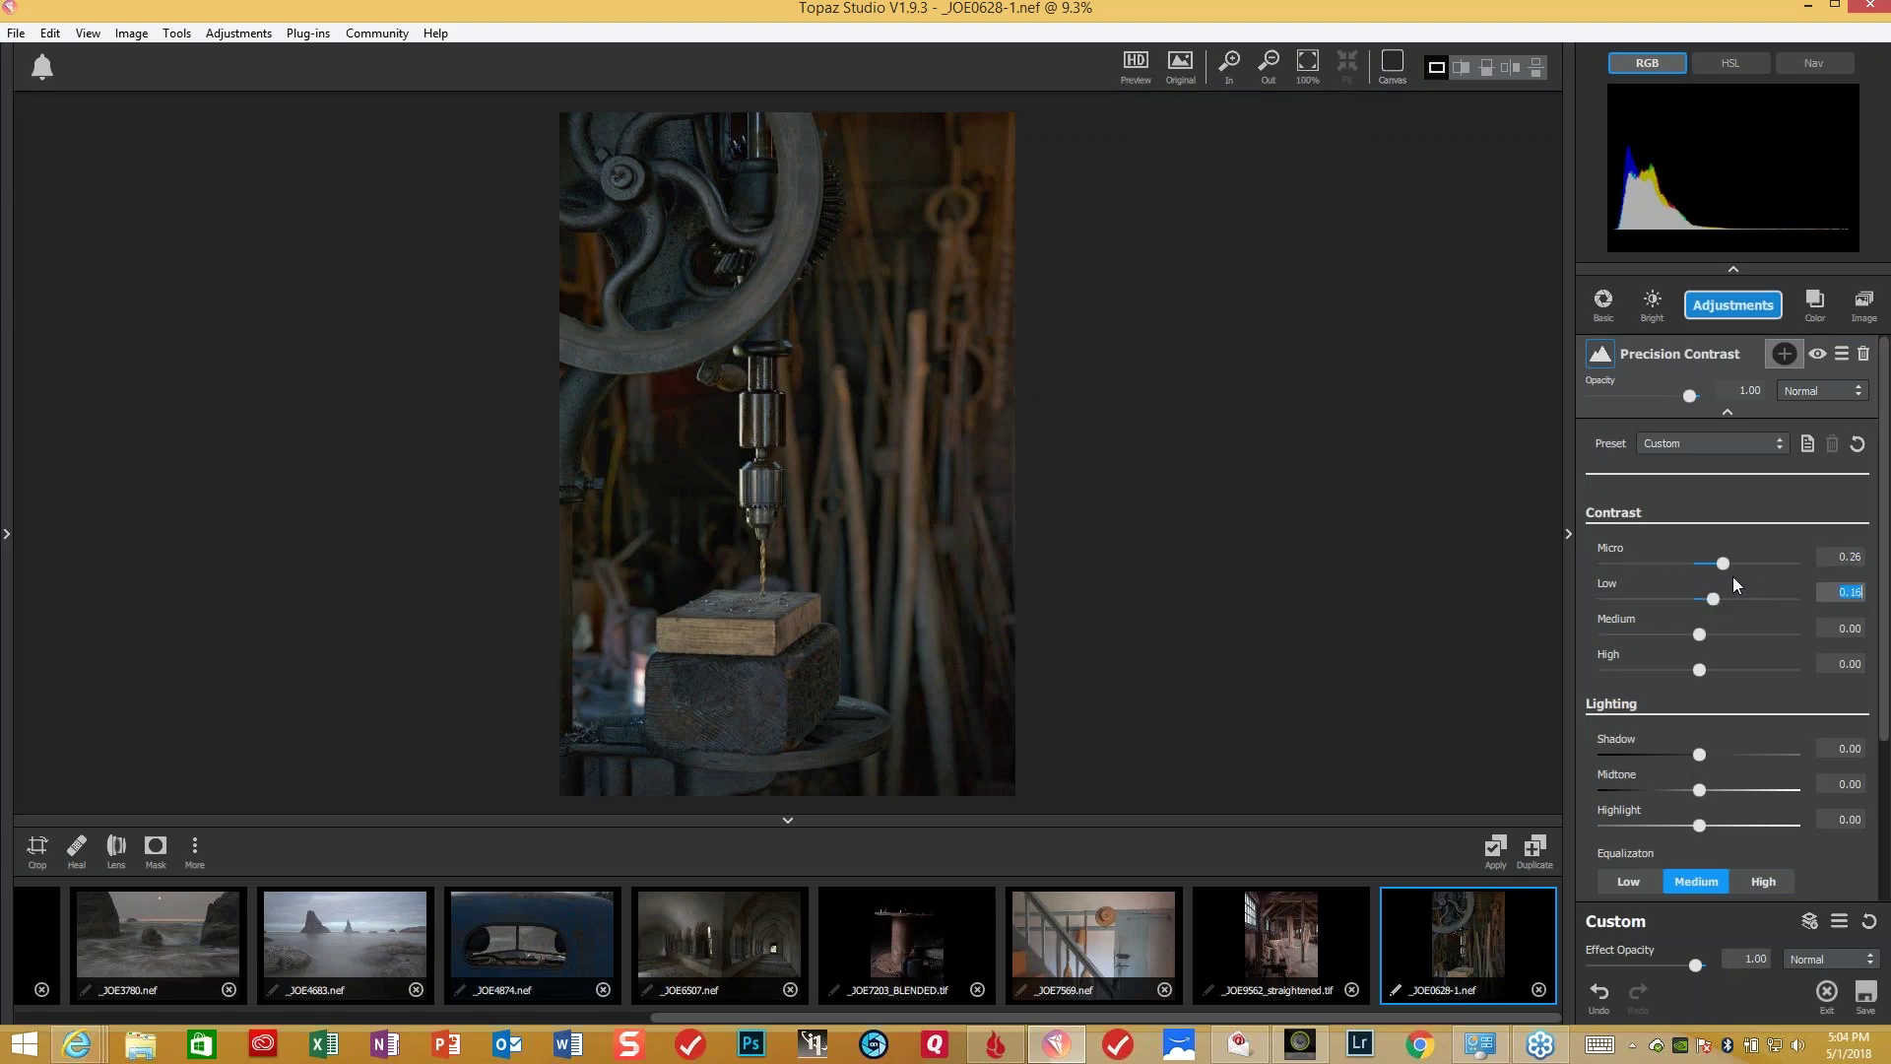
{"action": "left_click_drag", "start_coordinate": [1728, 567], "coordinate": [1742, 562]}
{"action": "left_click", "coordinate": [1716, 599]}
- Set the Precision Contrast Midtone lighting to 0.04
{"action": "left_click", "coordinate": [1700, 790]}
{"action": "left_click_drag", "start_coordinate": [1707, 790], "coordinate": [1704, 792]}
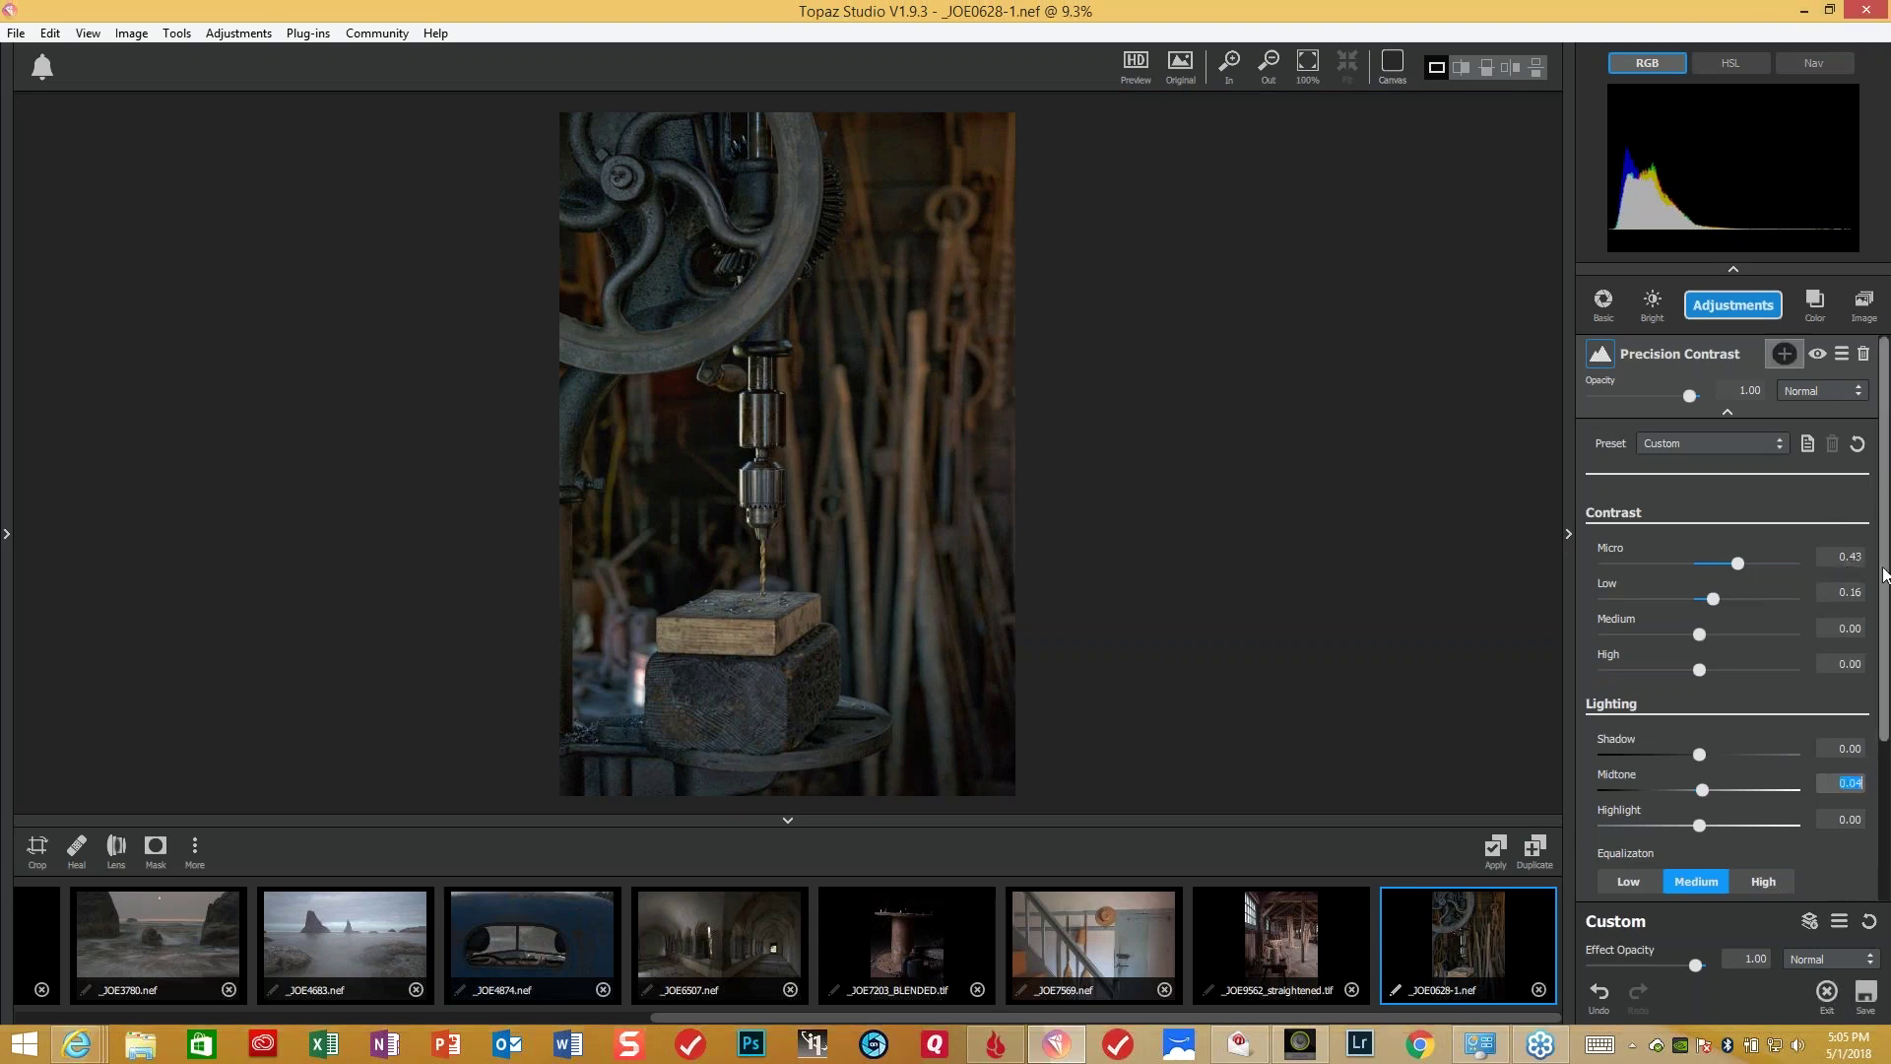
{"action": "scroll", "coordinate": [1729, 611], "scroll_direction": "down", "scroll_amount": 2}
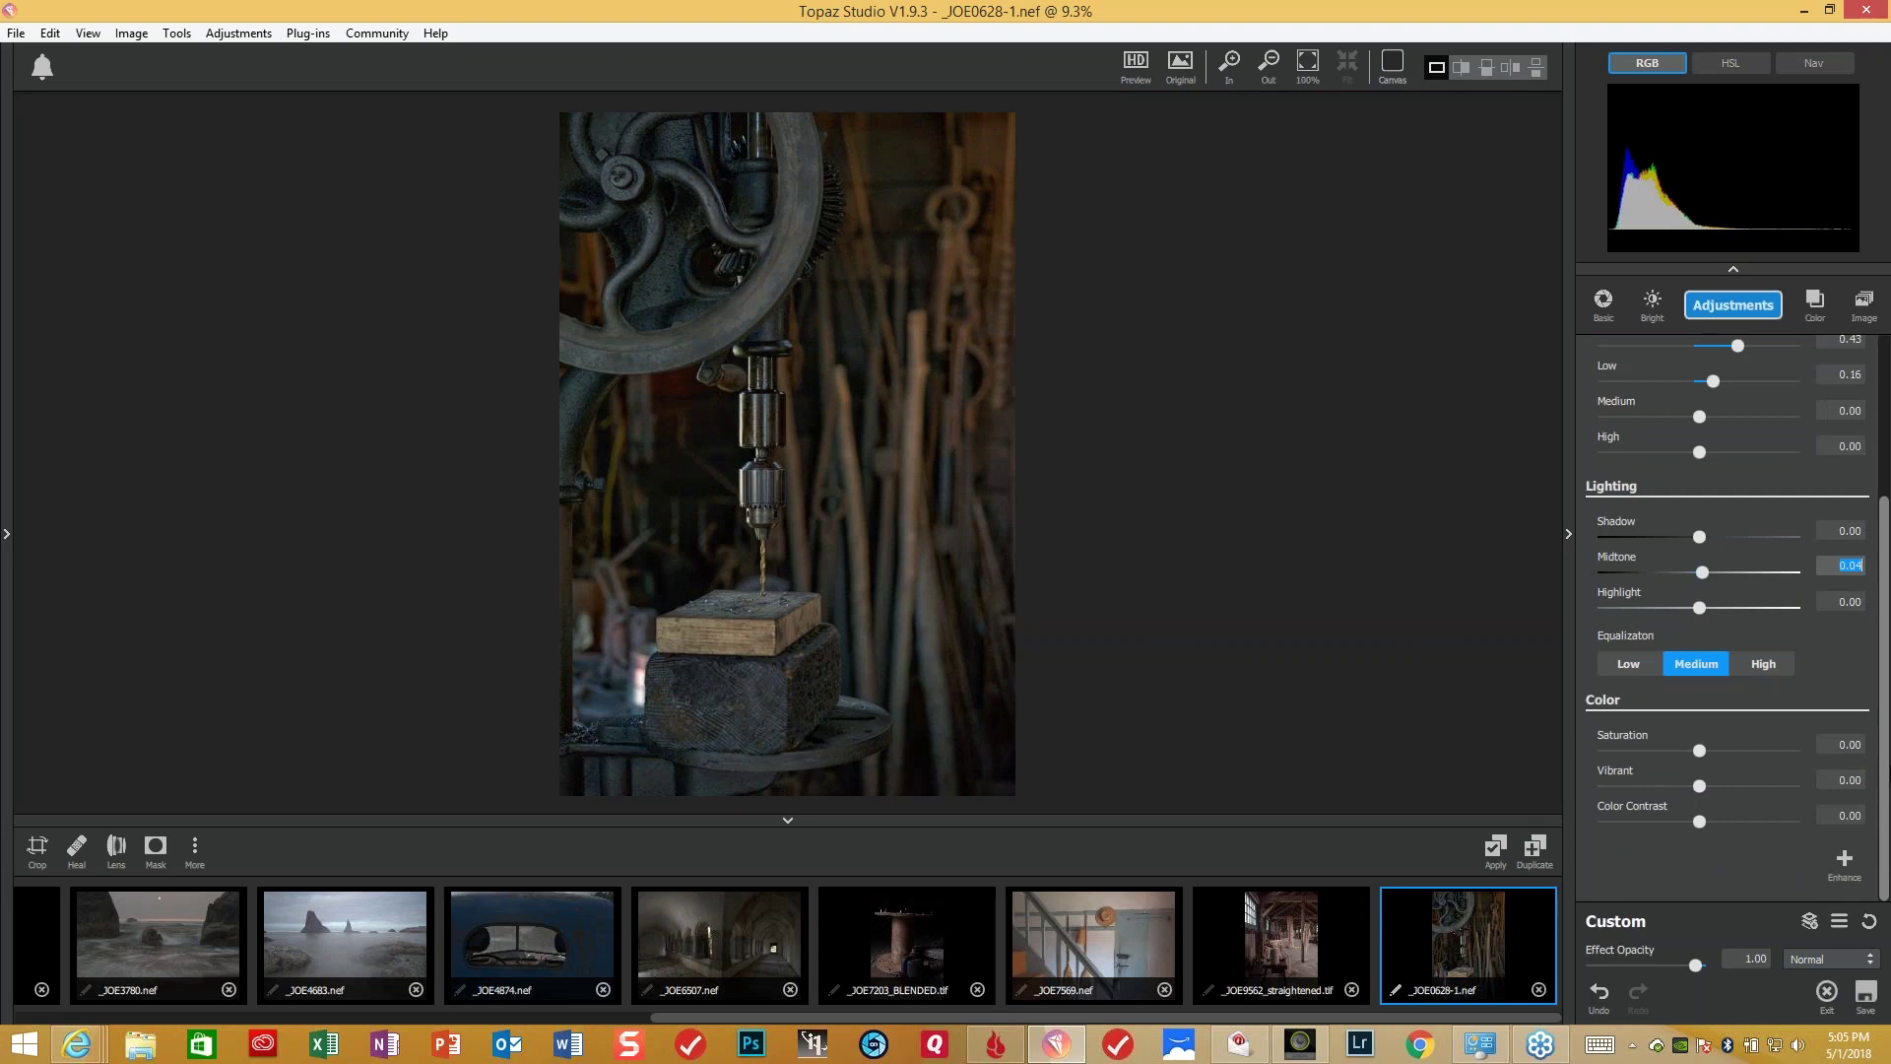
- Add a Precision Detail adjustment and apply its Subtle Sharp preset
{"action": "left_click", "coordinate": [1736, 307]}
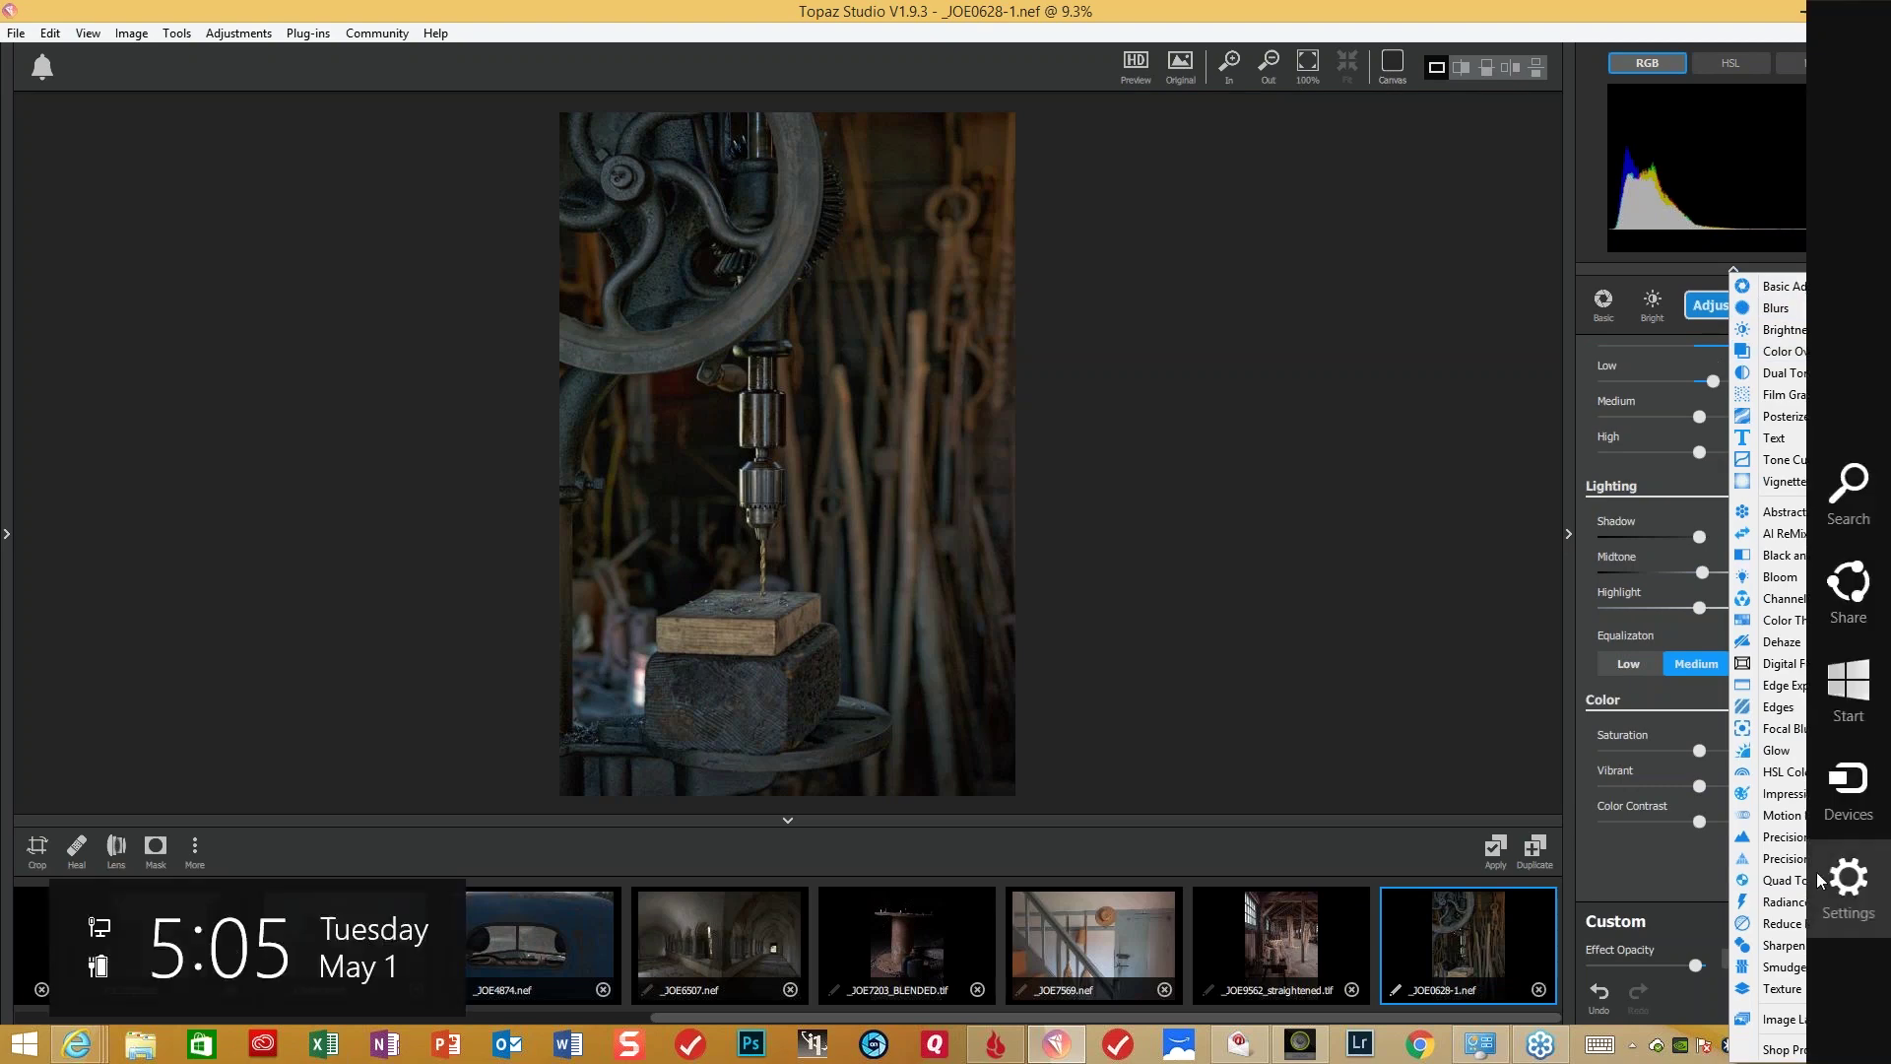
{"action": "left_click", "coordinate": [1824, 857]}
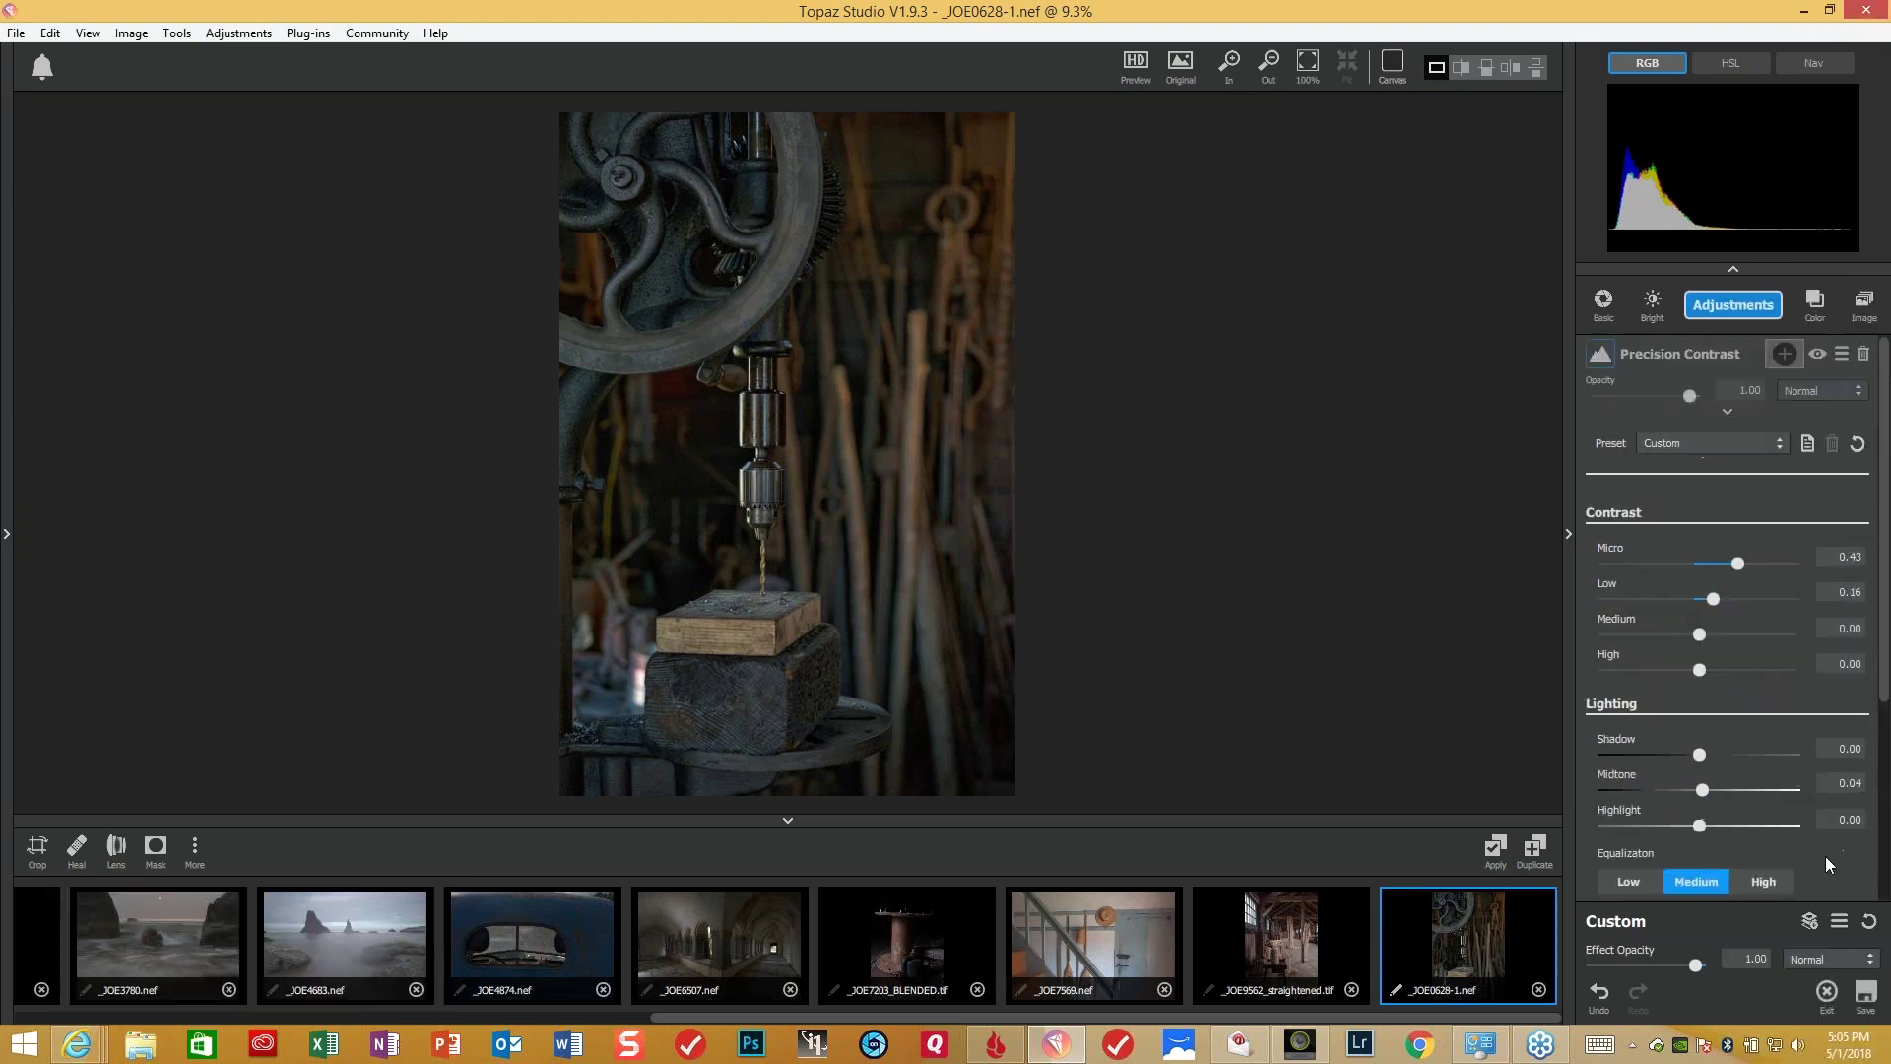
{"action": "left_click", "coordinate": [1766, 443]}
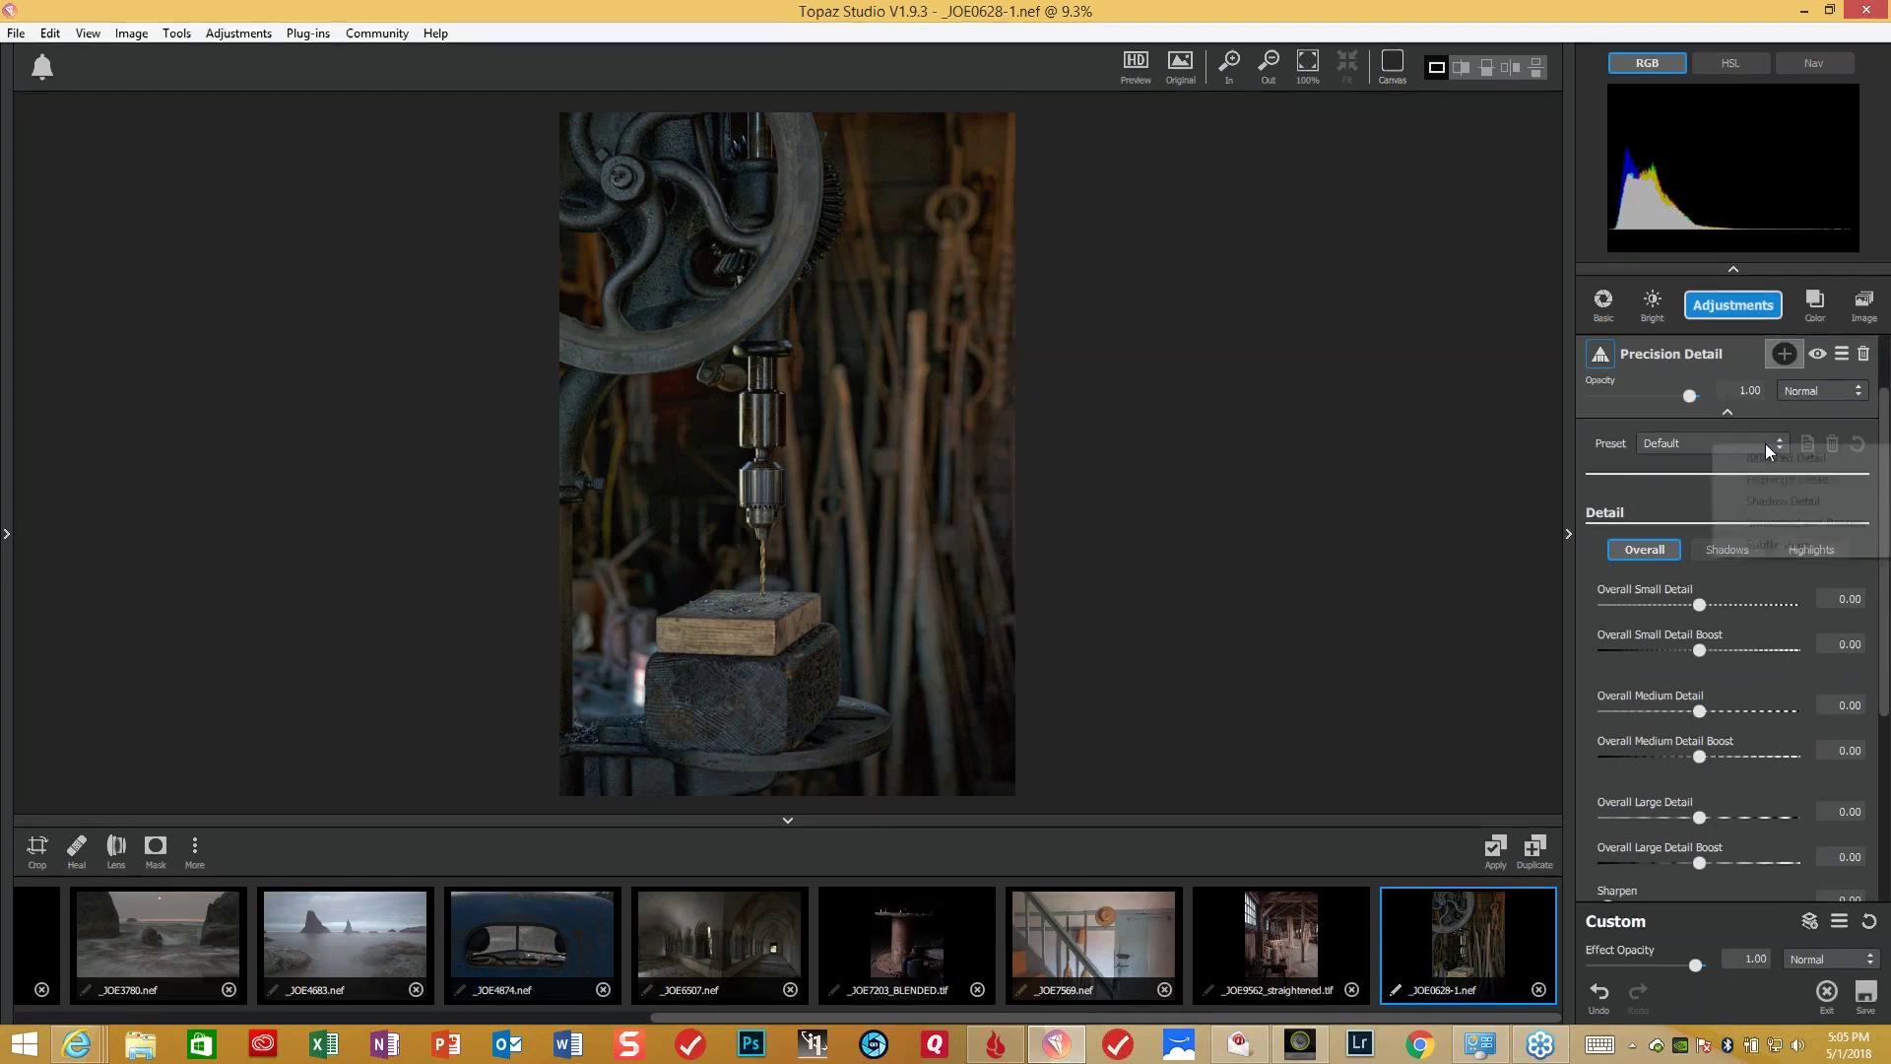
{"action": "left_click", "coordinate": [1799, 547]}
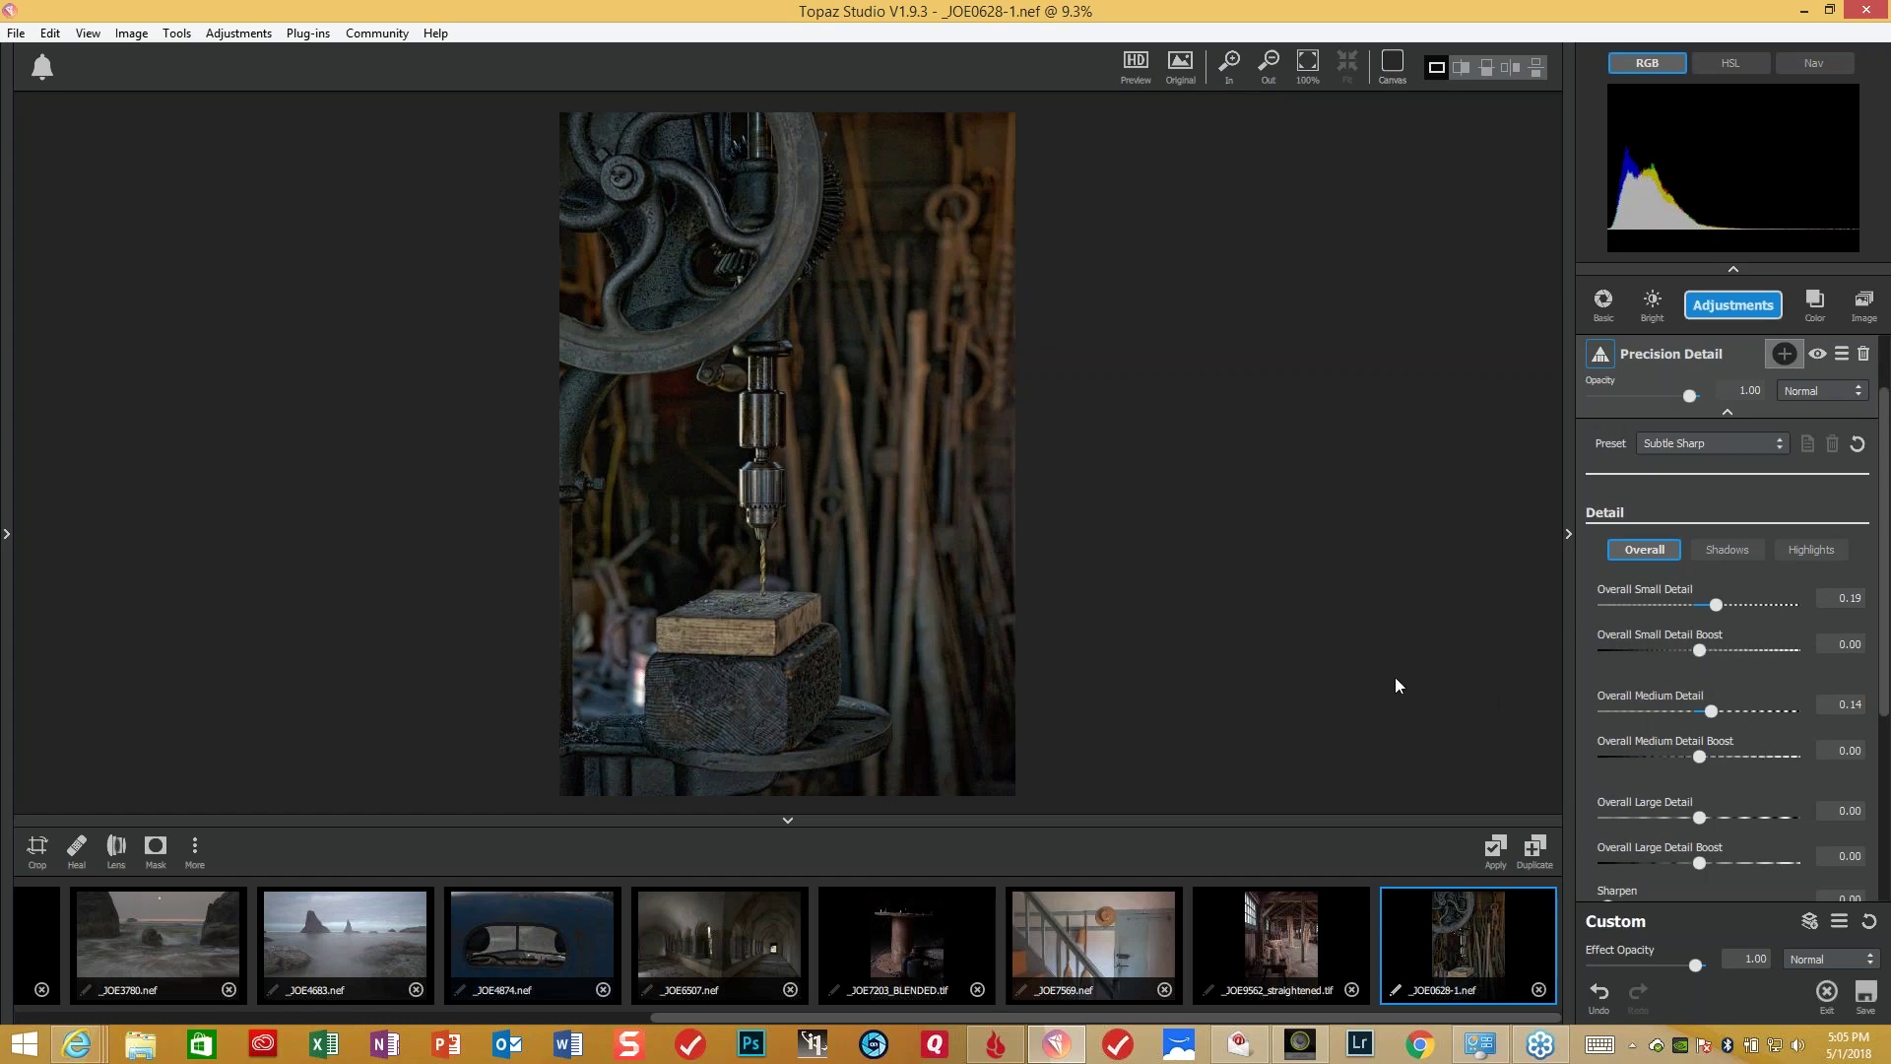
- Add a Tone Curves adjustment, anchor the highlights on the RGB curve and pull its shadow end slightly down to deepen the contrast
{"action": "left_click", "coordinate": [1742, 311]}
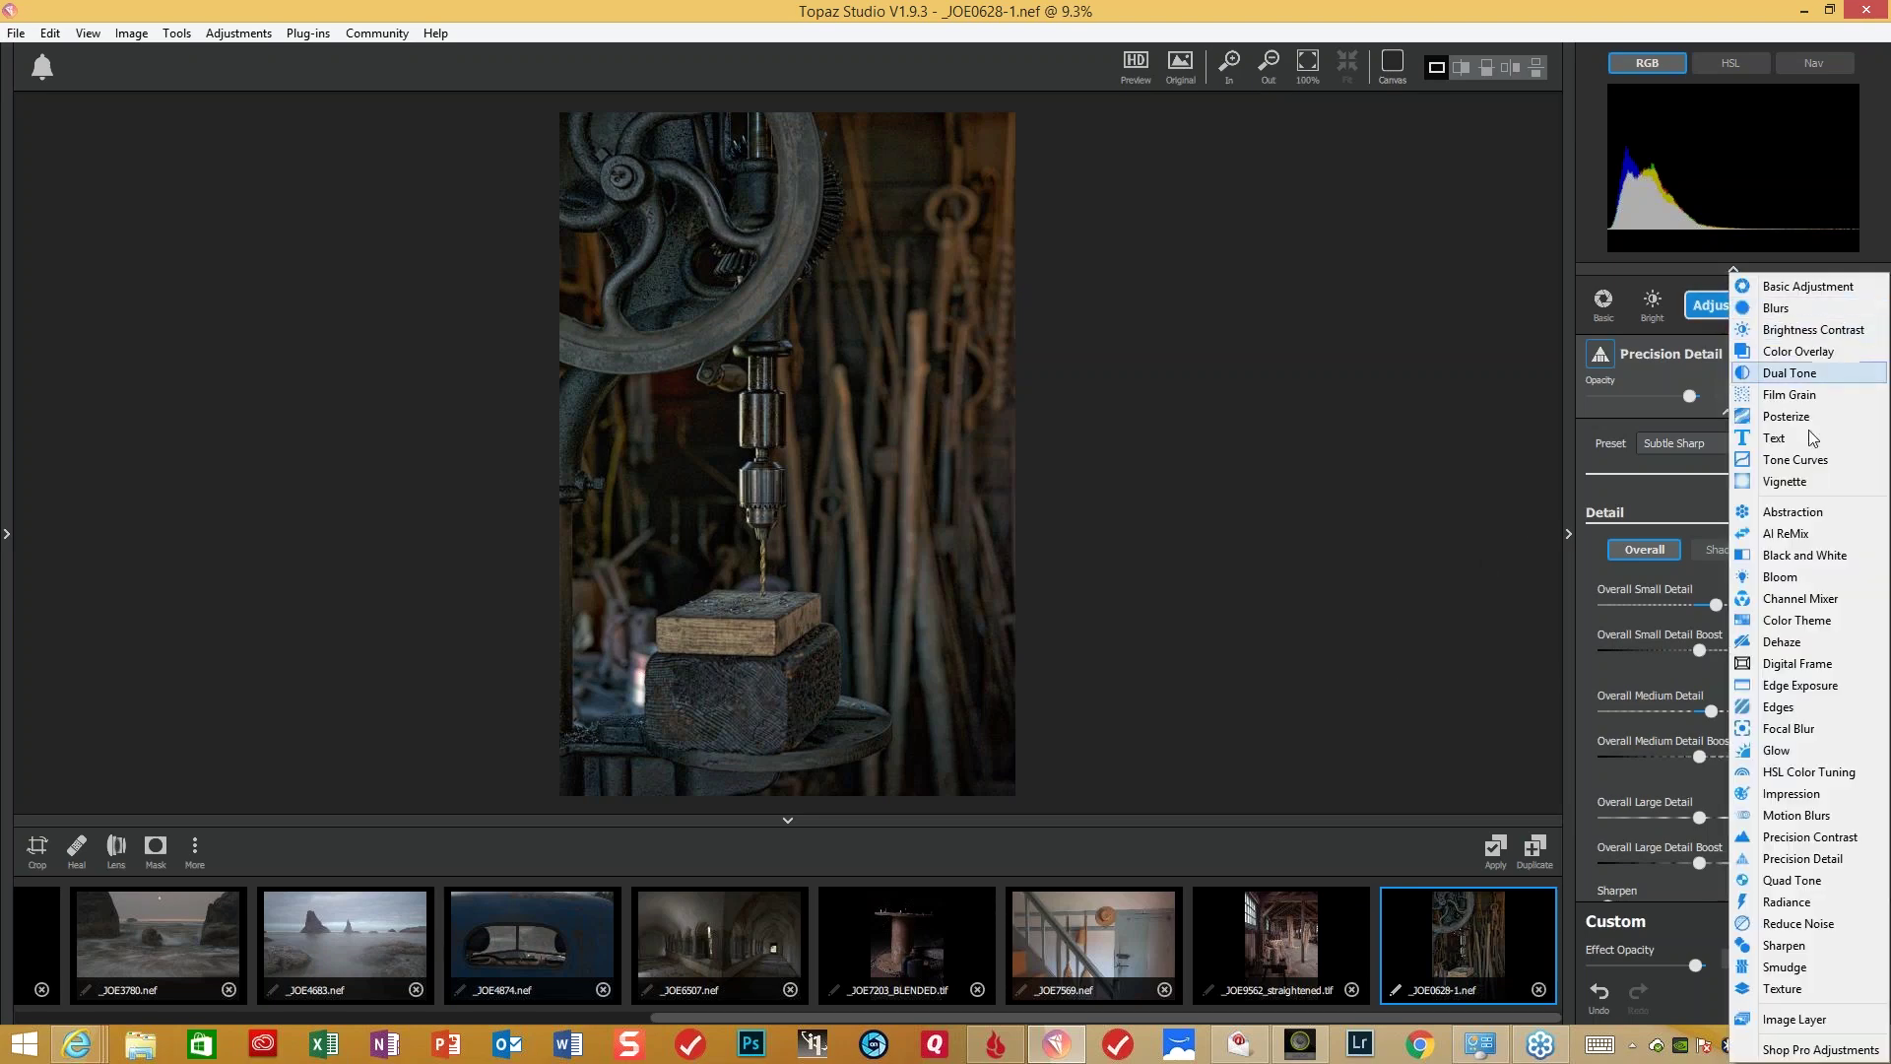
{"action": "left_click", "coordinate": [1817, 465]}
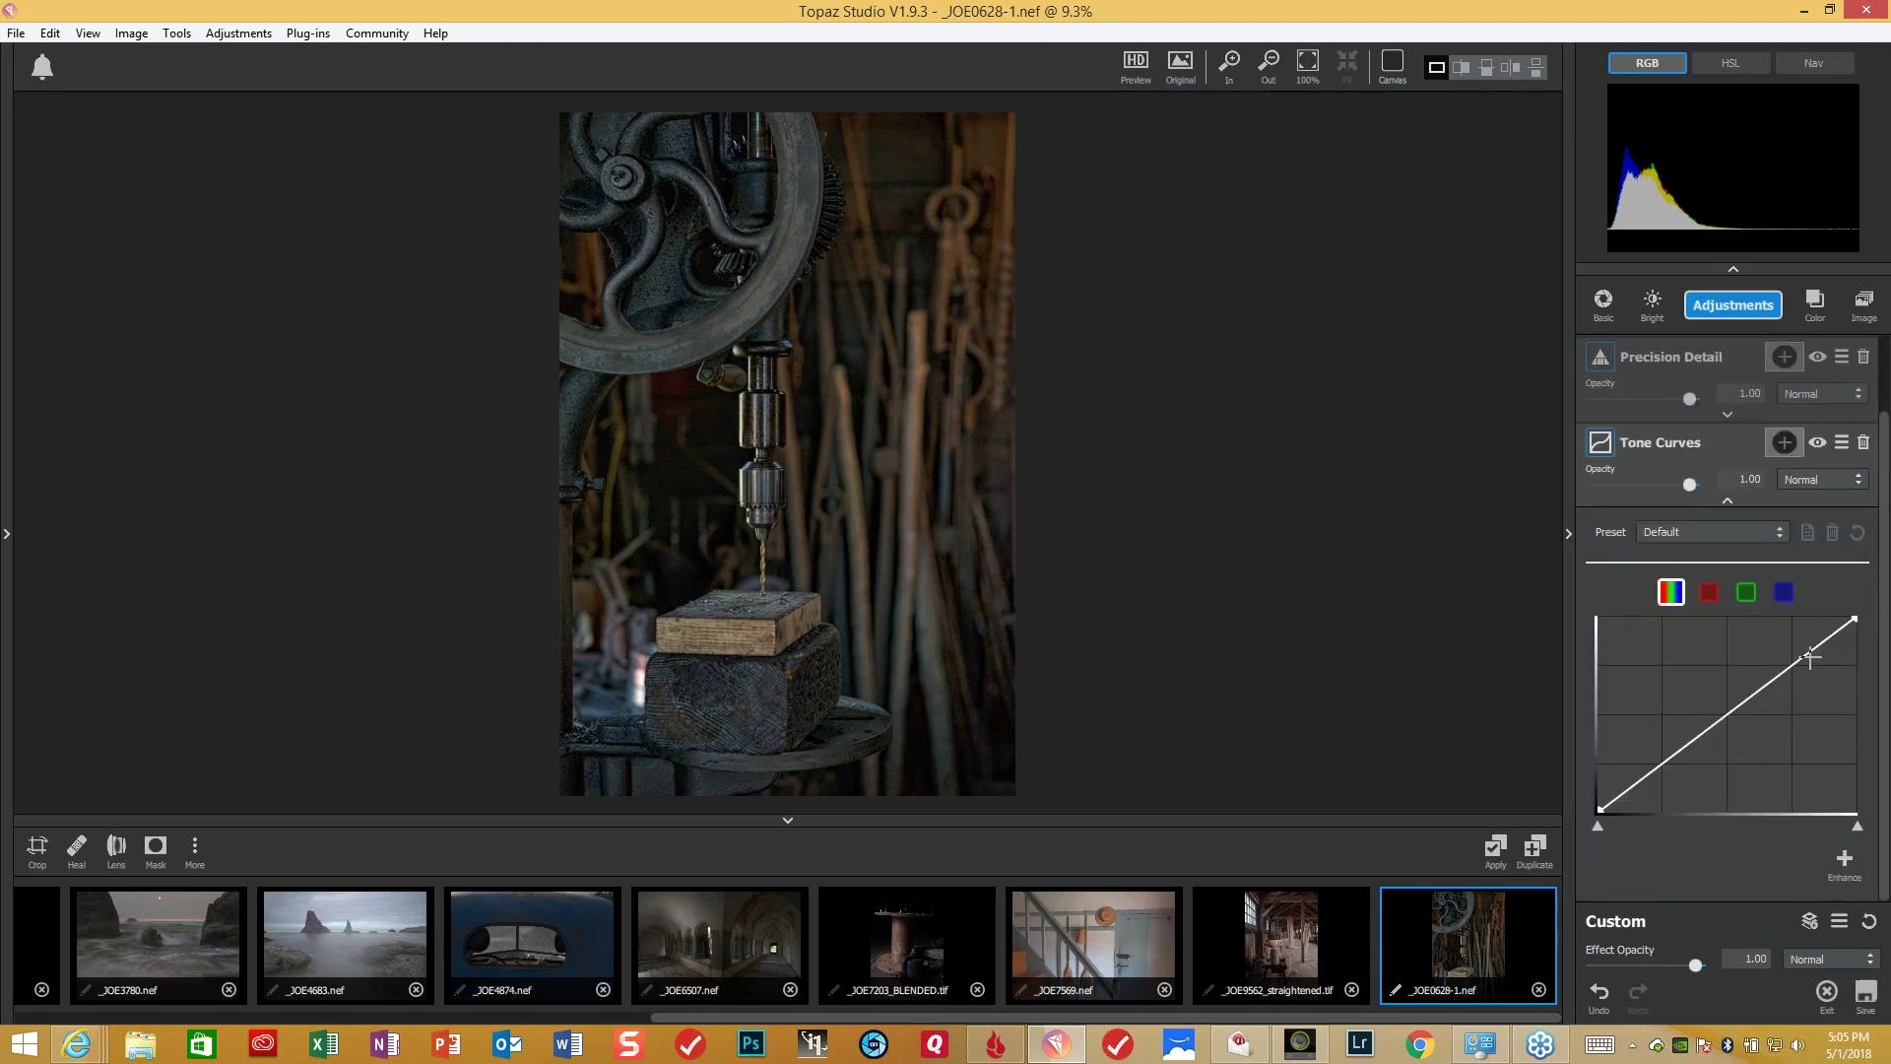
{"action": "left_click", "coordinate": [1809, 656]}
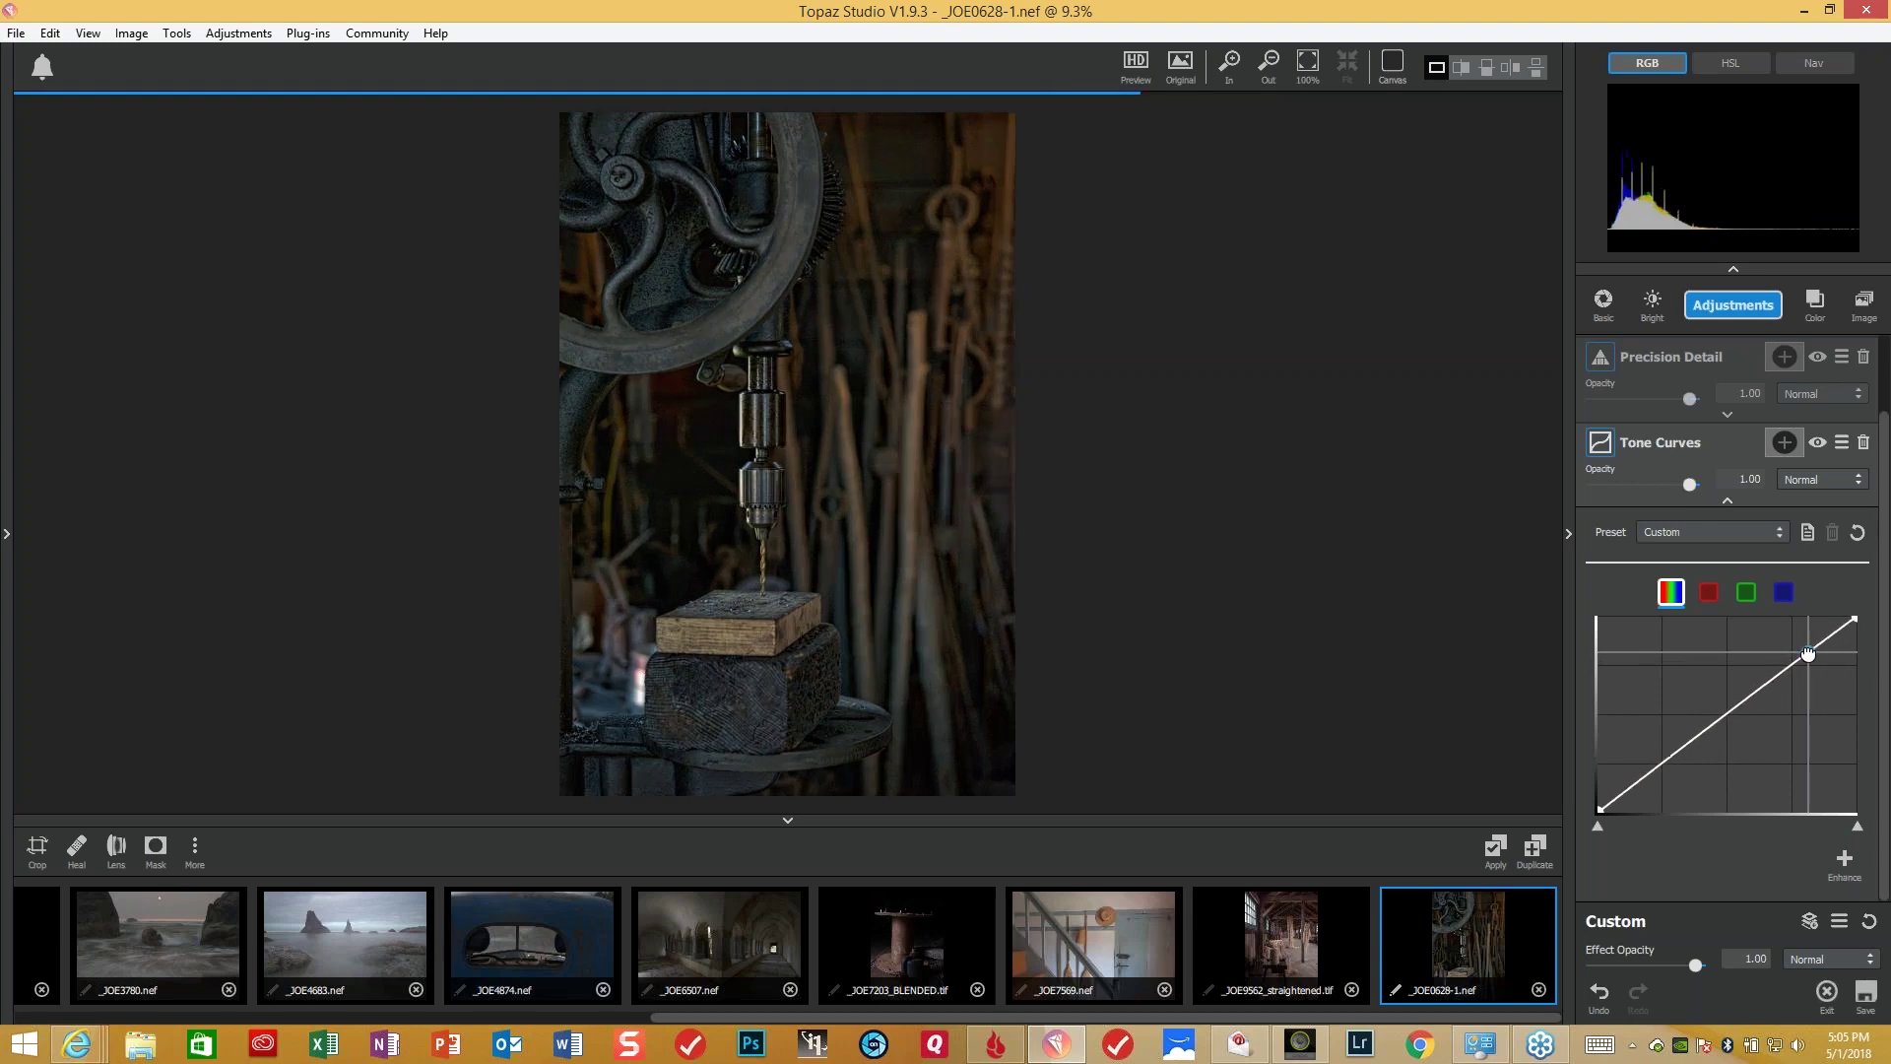
{"action": "left_click", "coordinate": [1640, 784]}
{"action": "left_click_drag", "start_coordinate": [1640, 784], "coordinate": [1642, 788]}
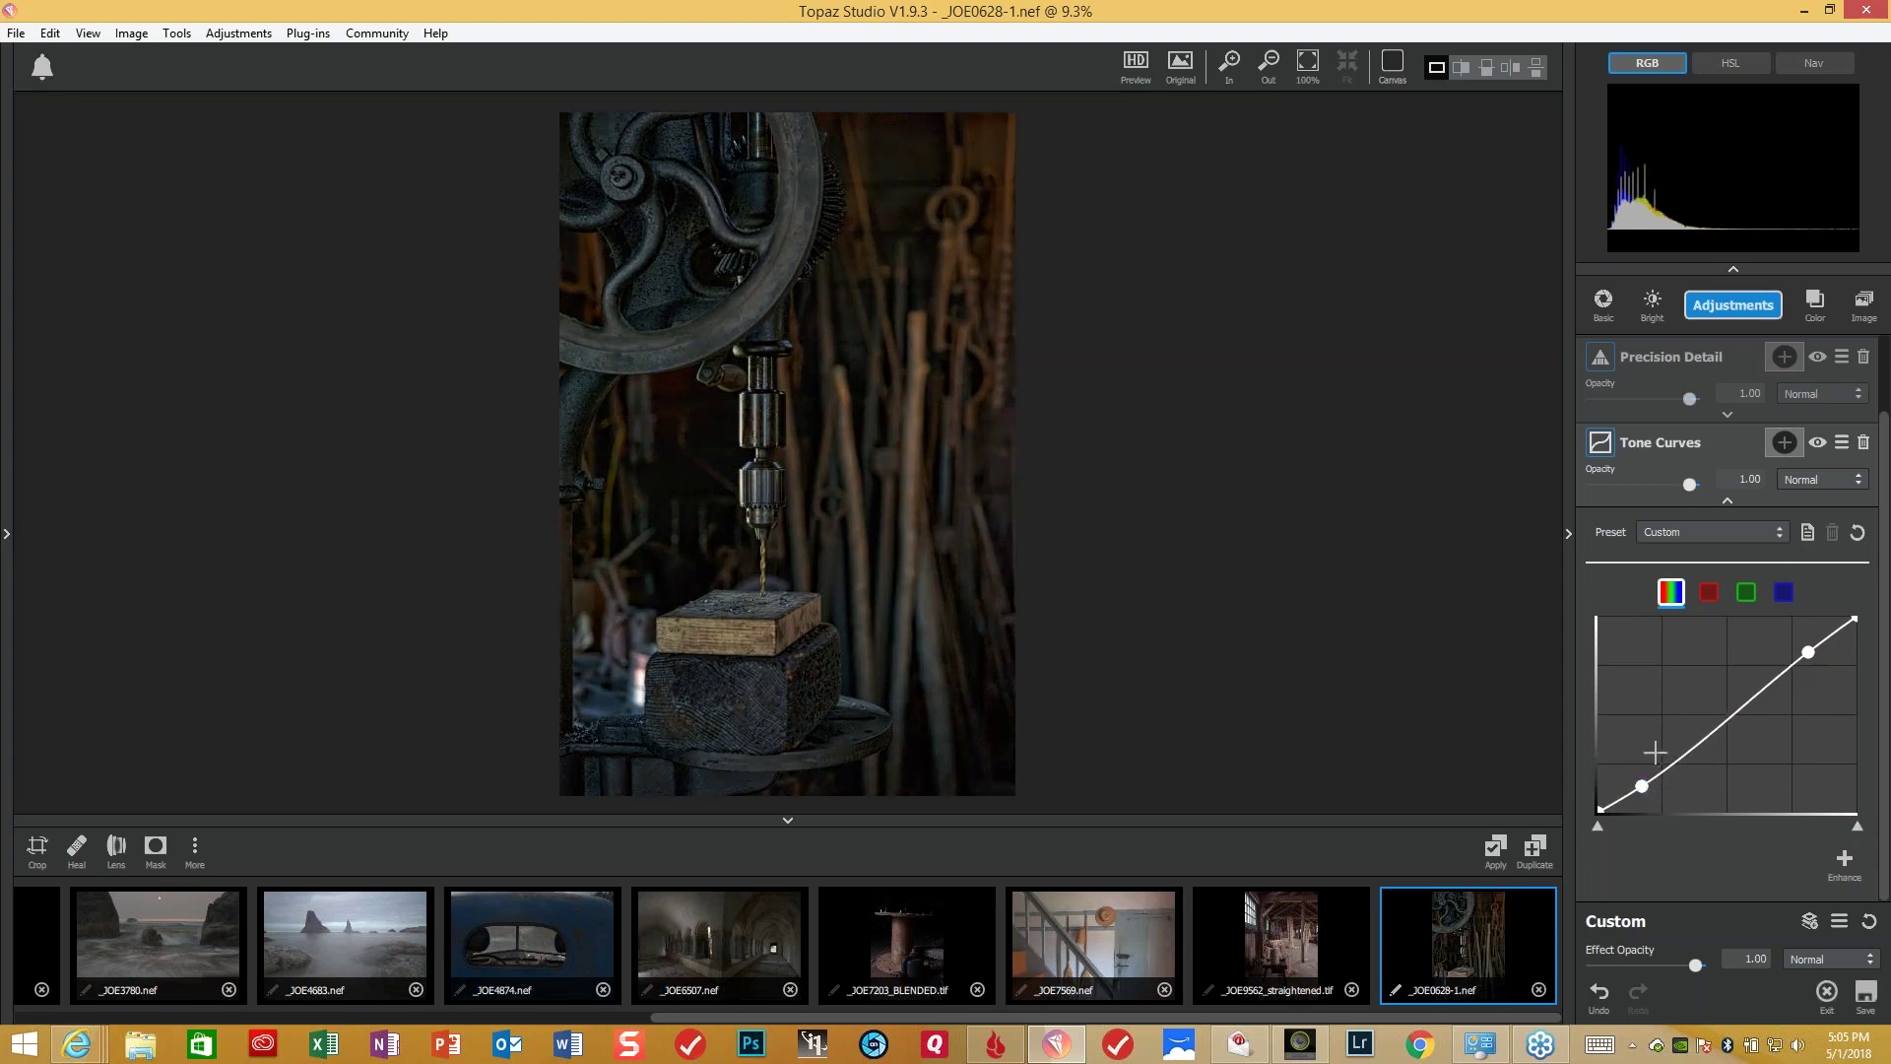
{"action": "left_click_drag", "start_coordinate": [1642, 786], "coordinate": [1642, 790]}
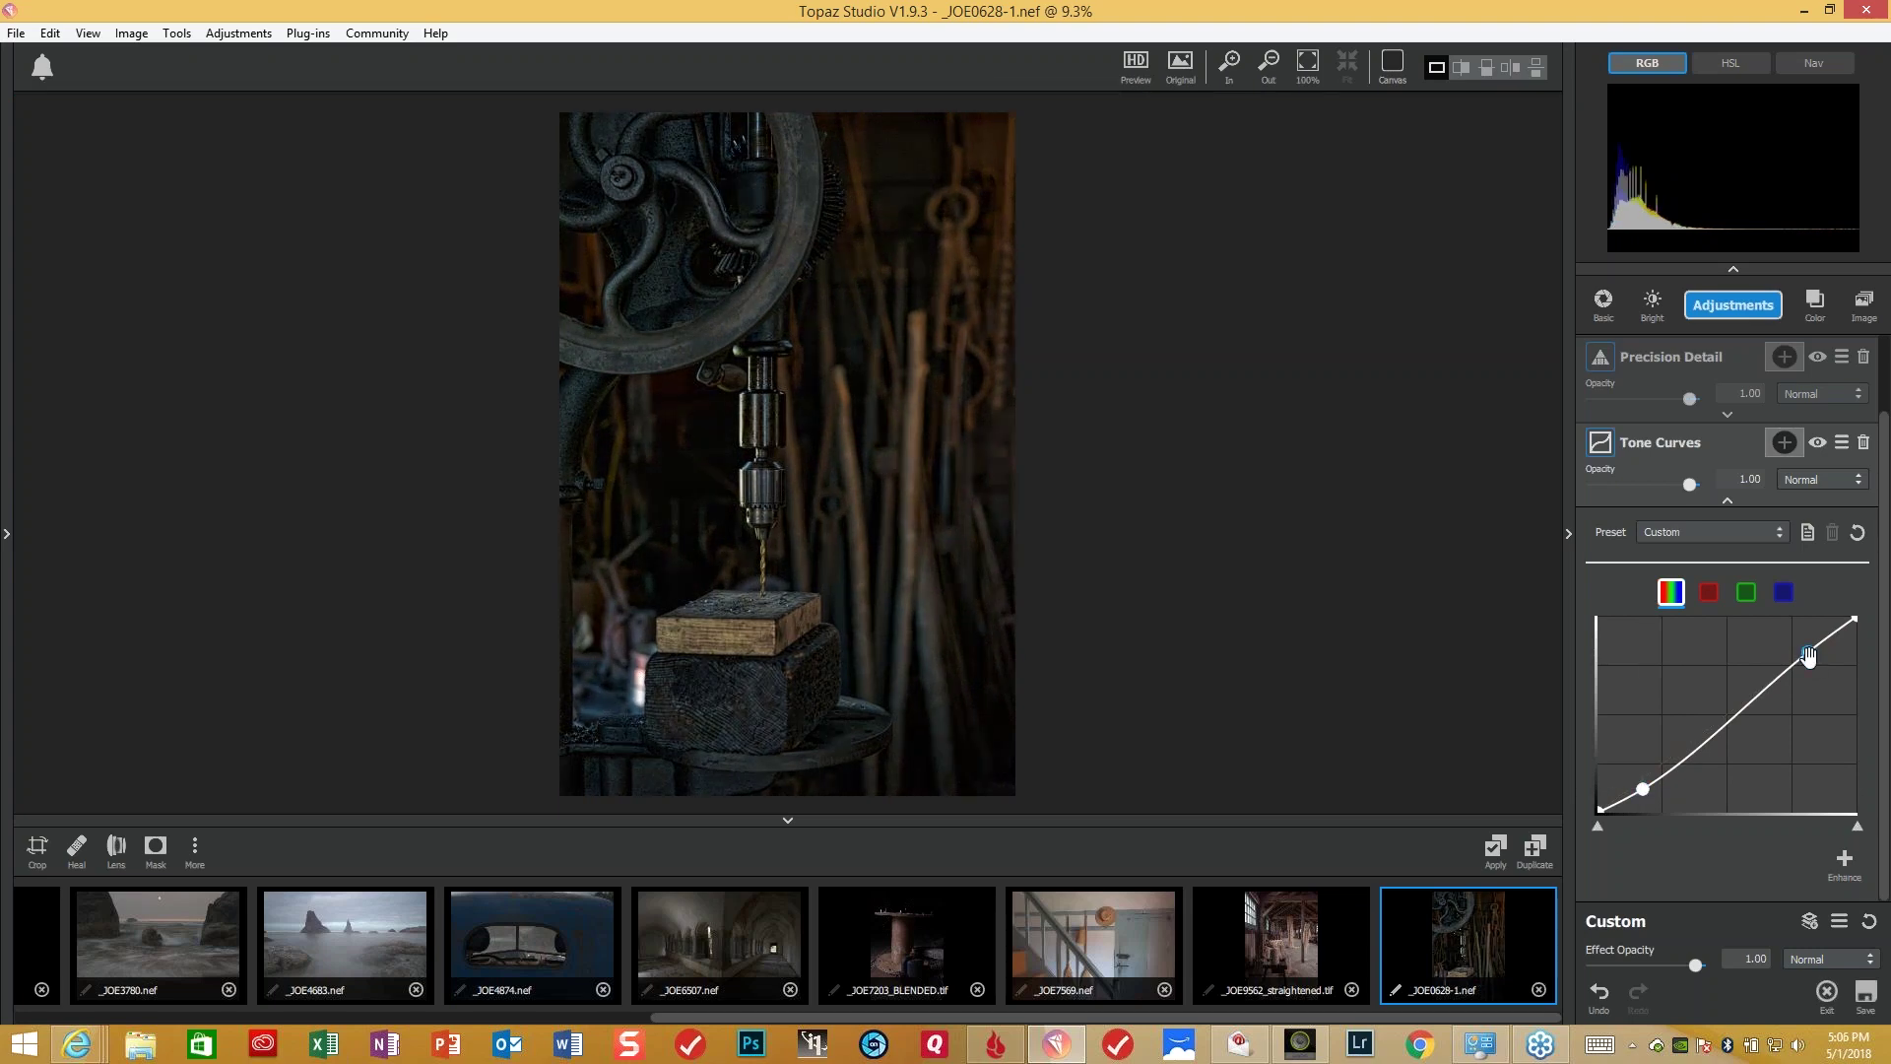
- Add a Black and White adjustment with Orange at -0.23, Yellow at -0.15 and Blue at -0.19
{"action": "left_click", "coordinate": [1757, 312]}
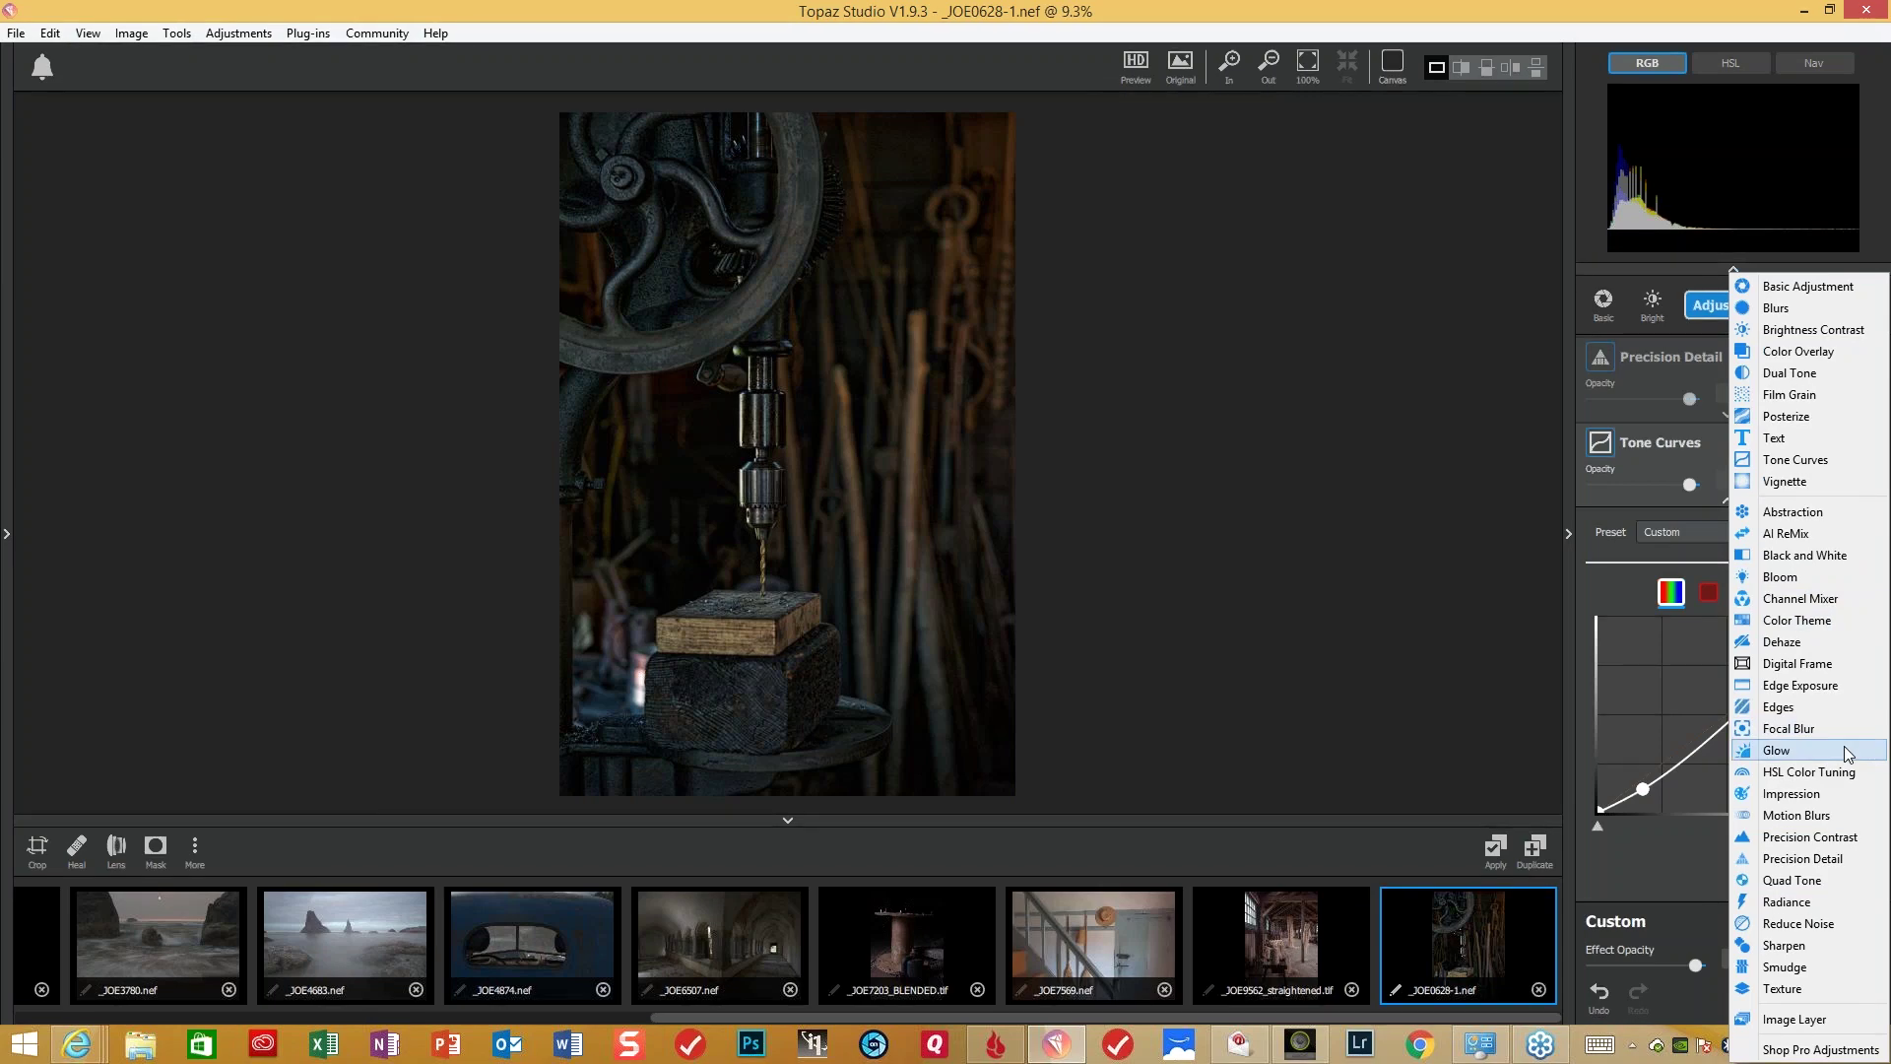
{"action": "left_click", "coordinate": [1805, 558]}
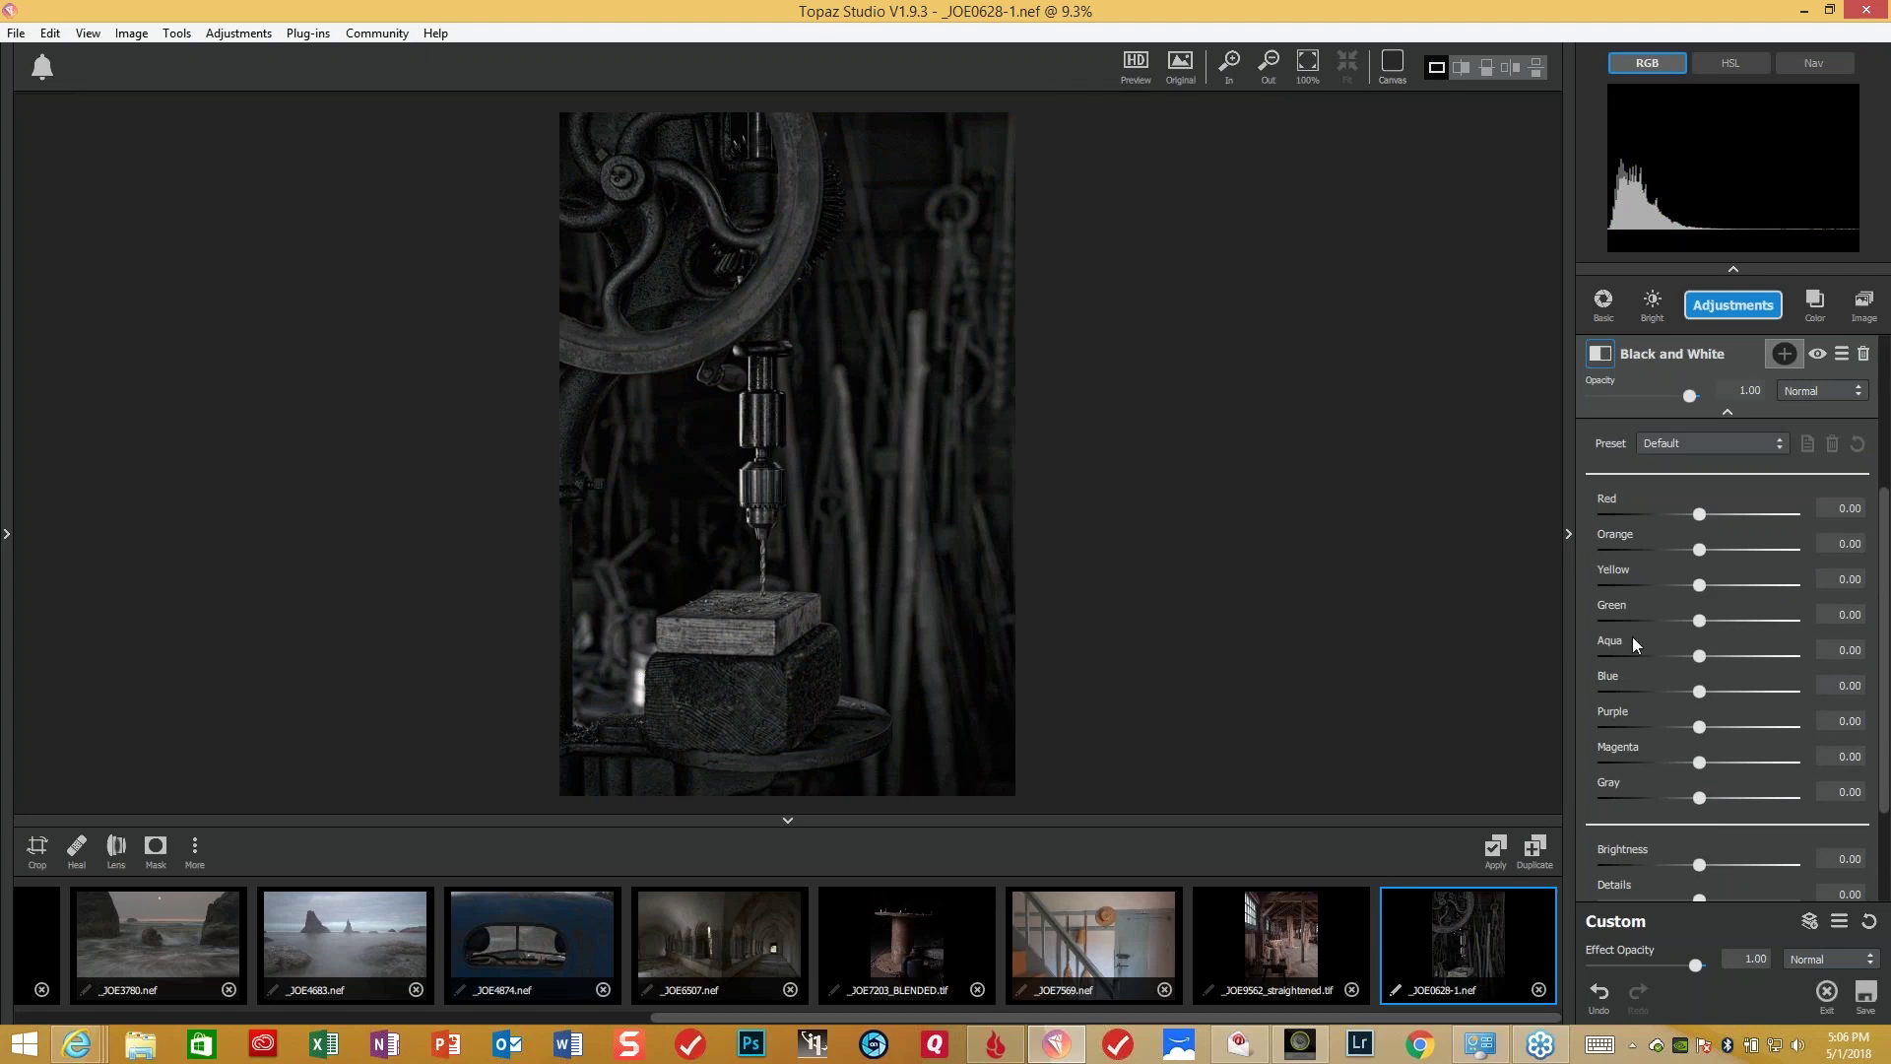
{"action": "left_click", "coordinate": [1698, 558]}
{"action": "mouse_move", "coordinate": [1697, 557]}
{"action": "left_mouse_down"}
{"action": "mouse_move", "coordinate": [1654, 553]}
{"action": "mouse_move", "coordinate": [1675, 552]}
{"action": "left_mouse_up"}
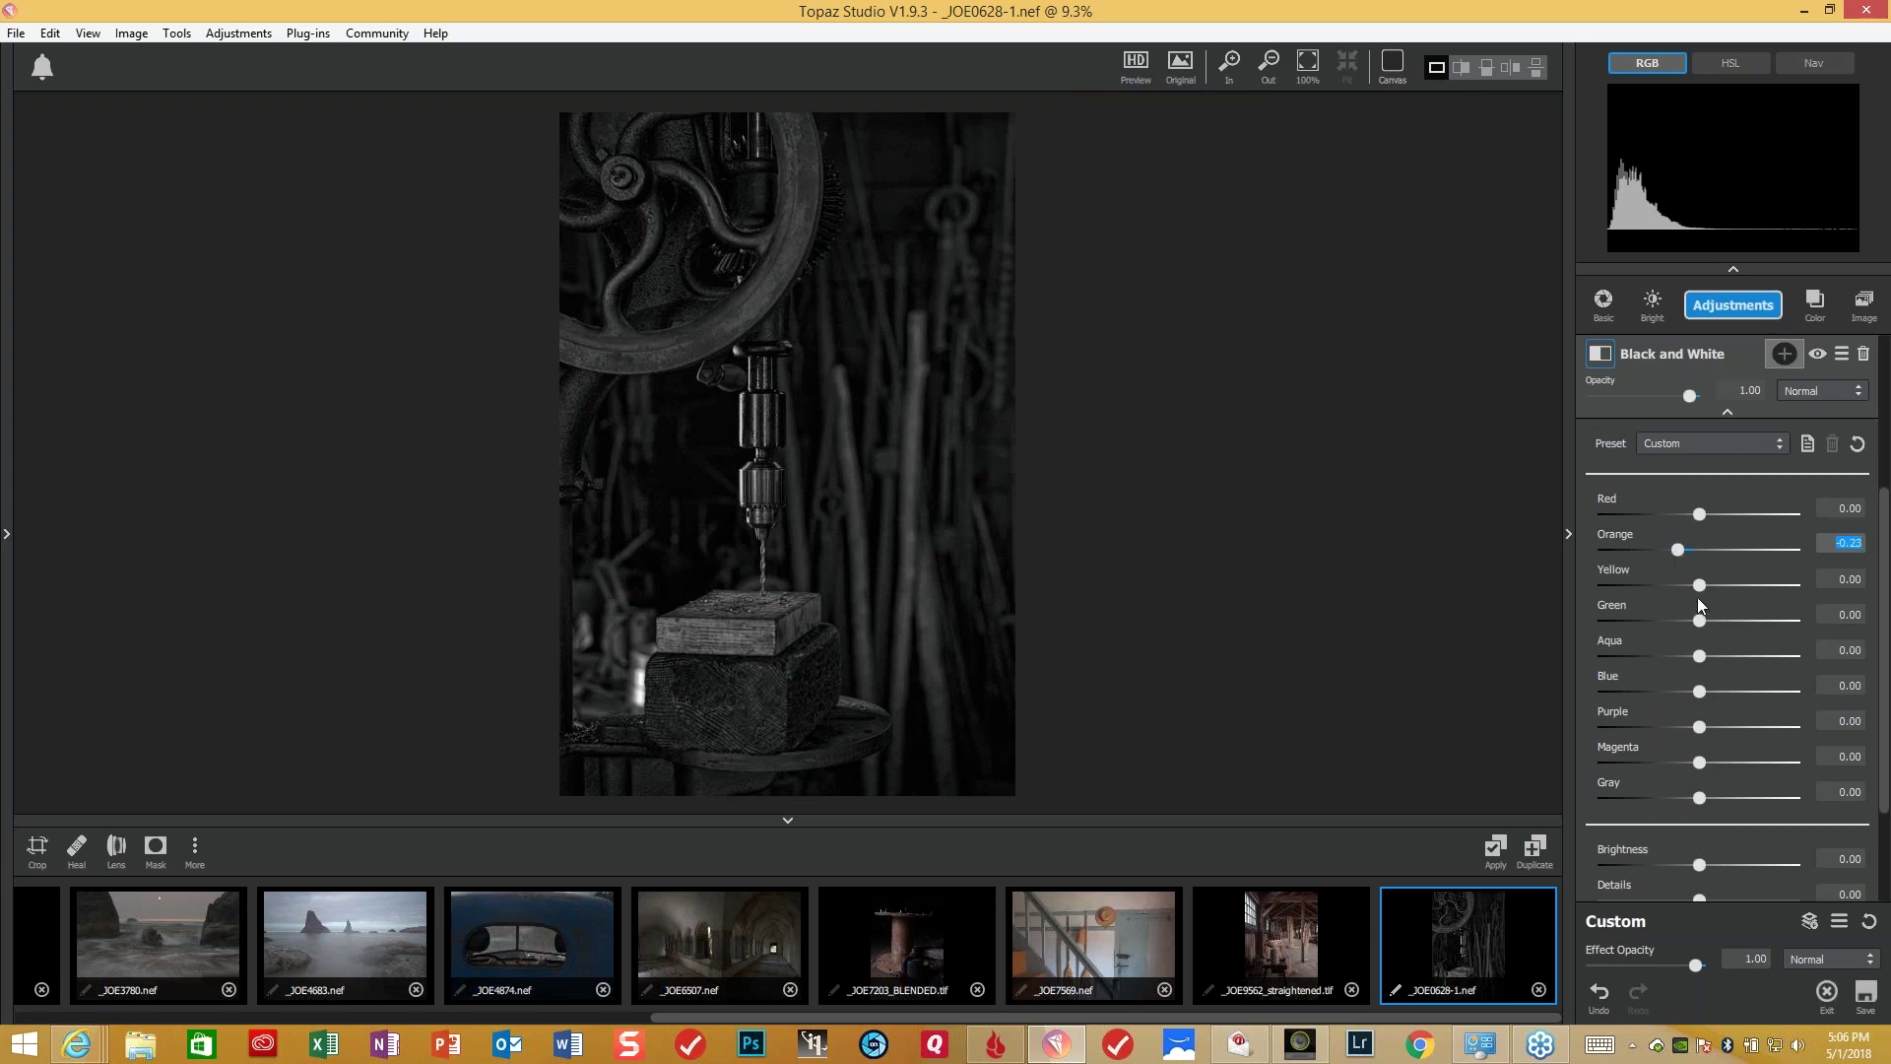
{"action": "left_click", "coordinate": [1698, 585]}
{"action": "left_click_drag", "start_coordinate": [1693, 586], "coordinate": [1680, 587]}
{"action": "mouse_move", "coordinate": [1700, 690]}
{"action": "left_mouse_down"}
{"action": "mouse_move", "coordinate": [1663, 693]}
{"action": "mouse_move", "coordinate": [1681, 696]}
{"action": "left_mouse_up"}
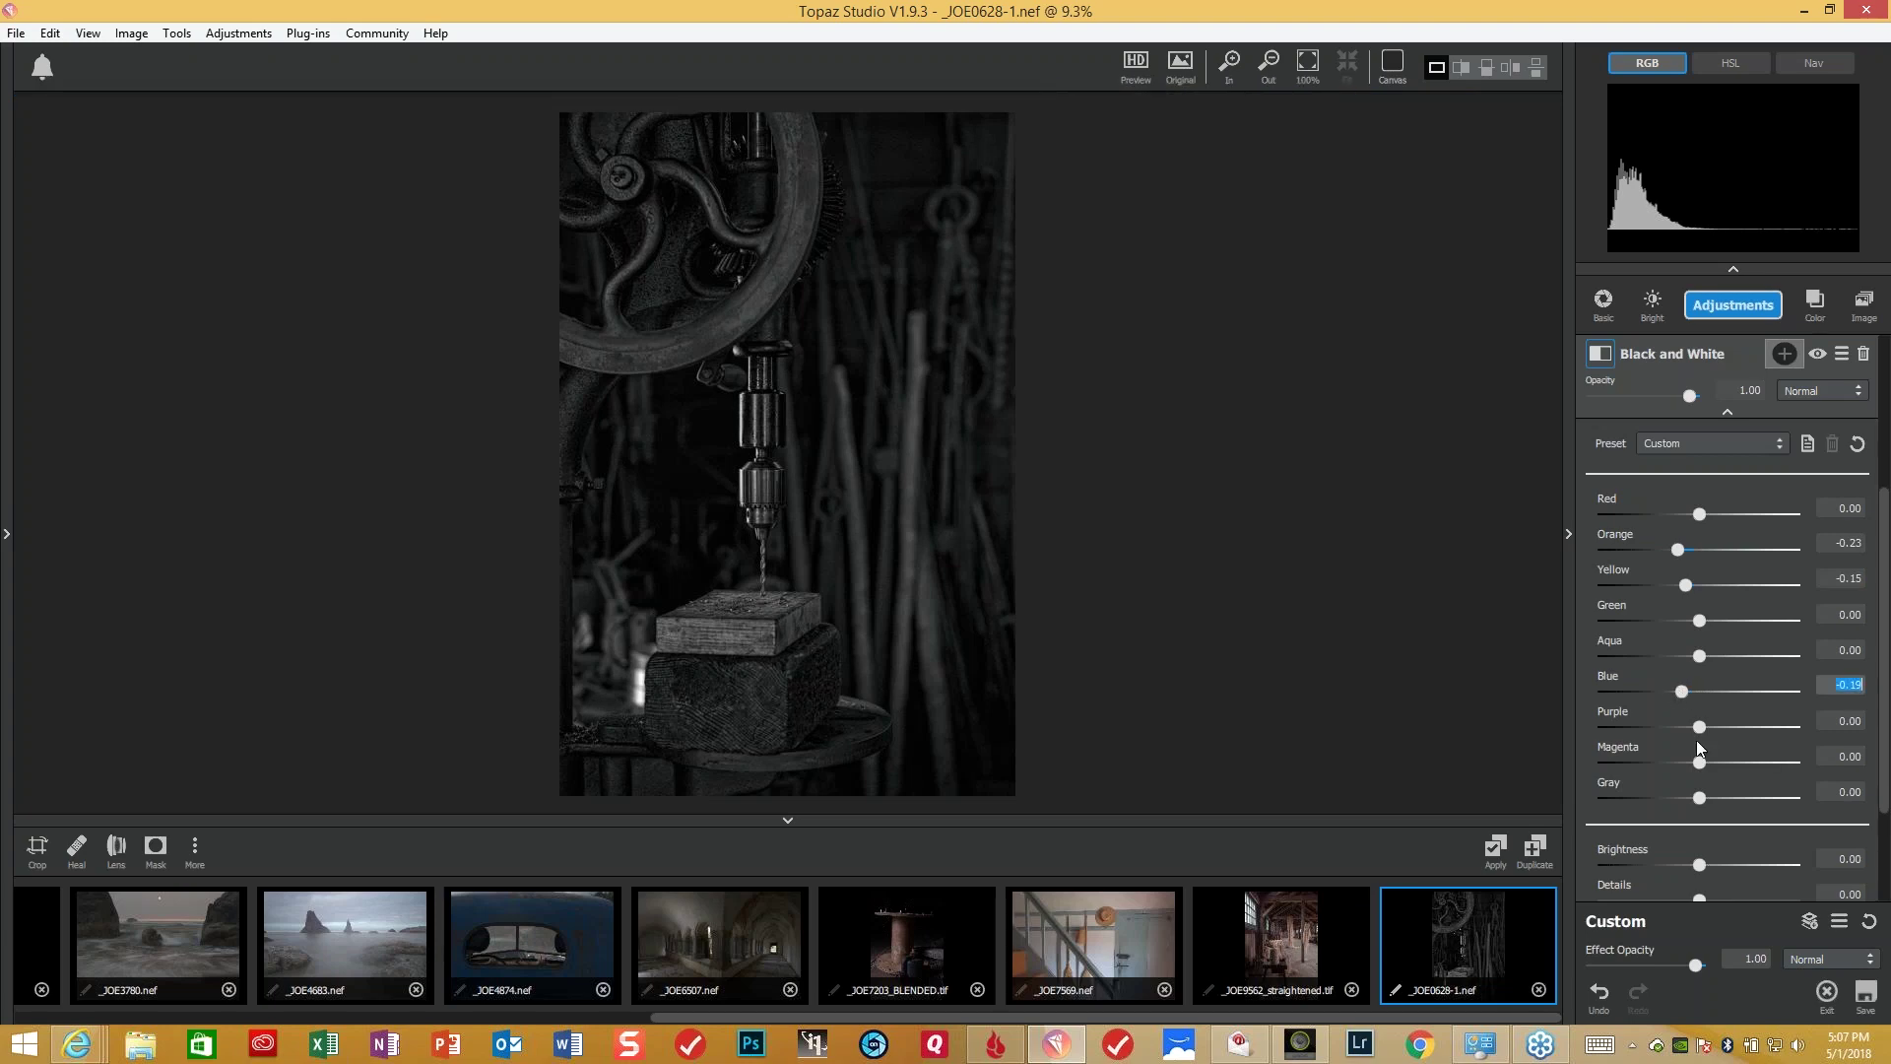
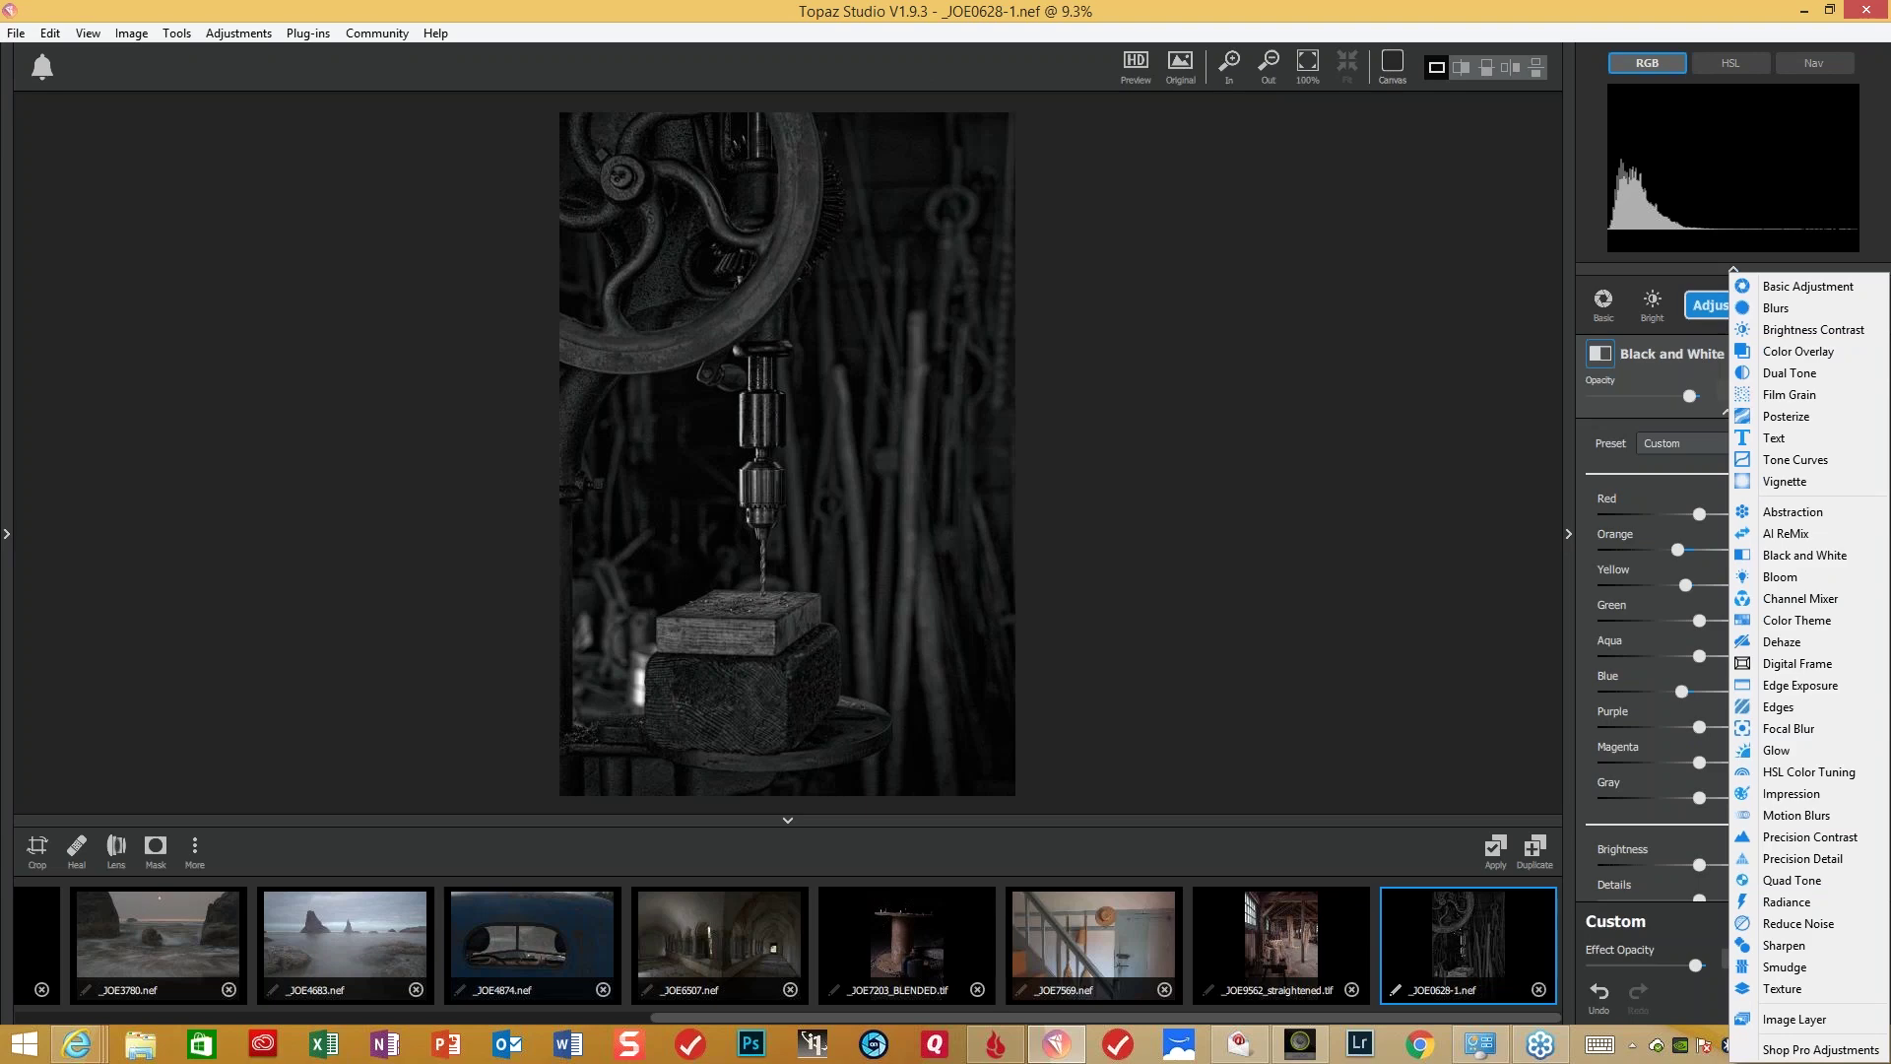
- Add an Edges adjustment with Edge Strength 0.15, Suppress Weak Edges 0.34 and Edge Thickness 0.08
{"action": "left_click", "coordinate": [1813, 709]}
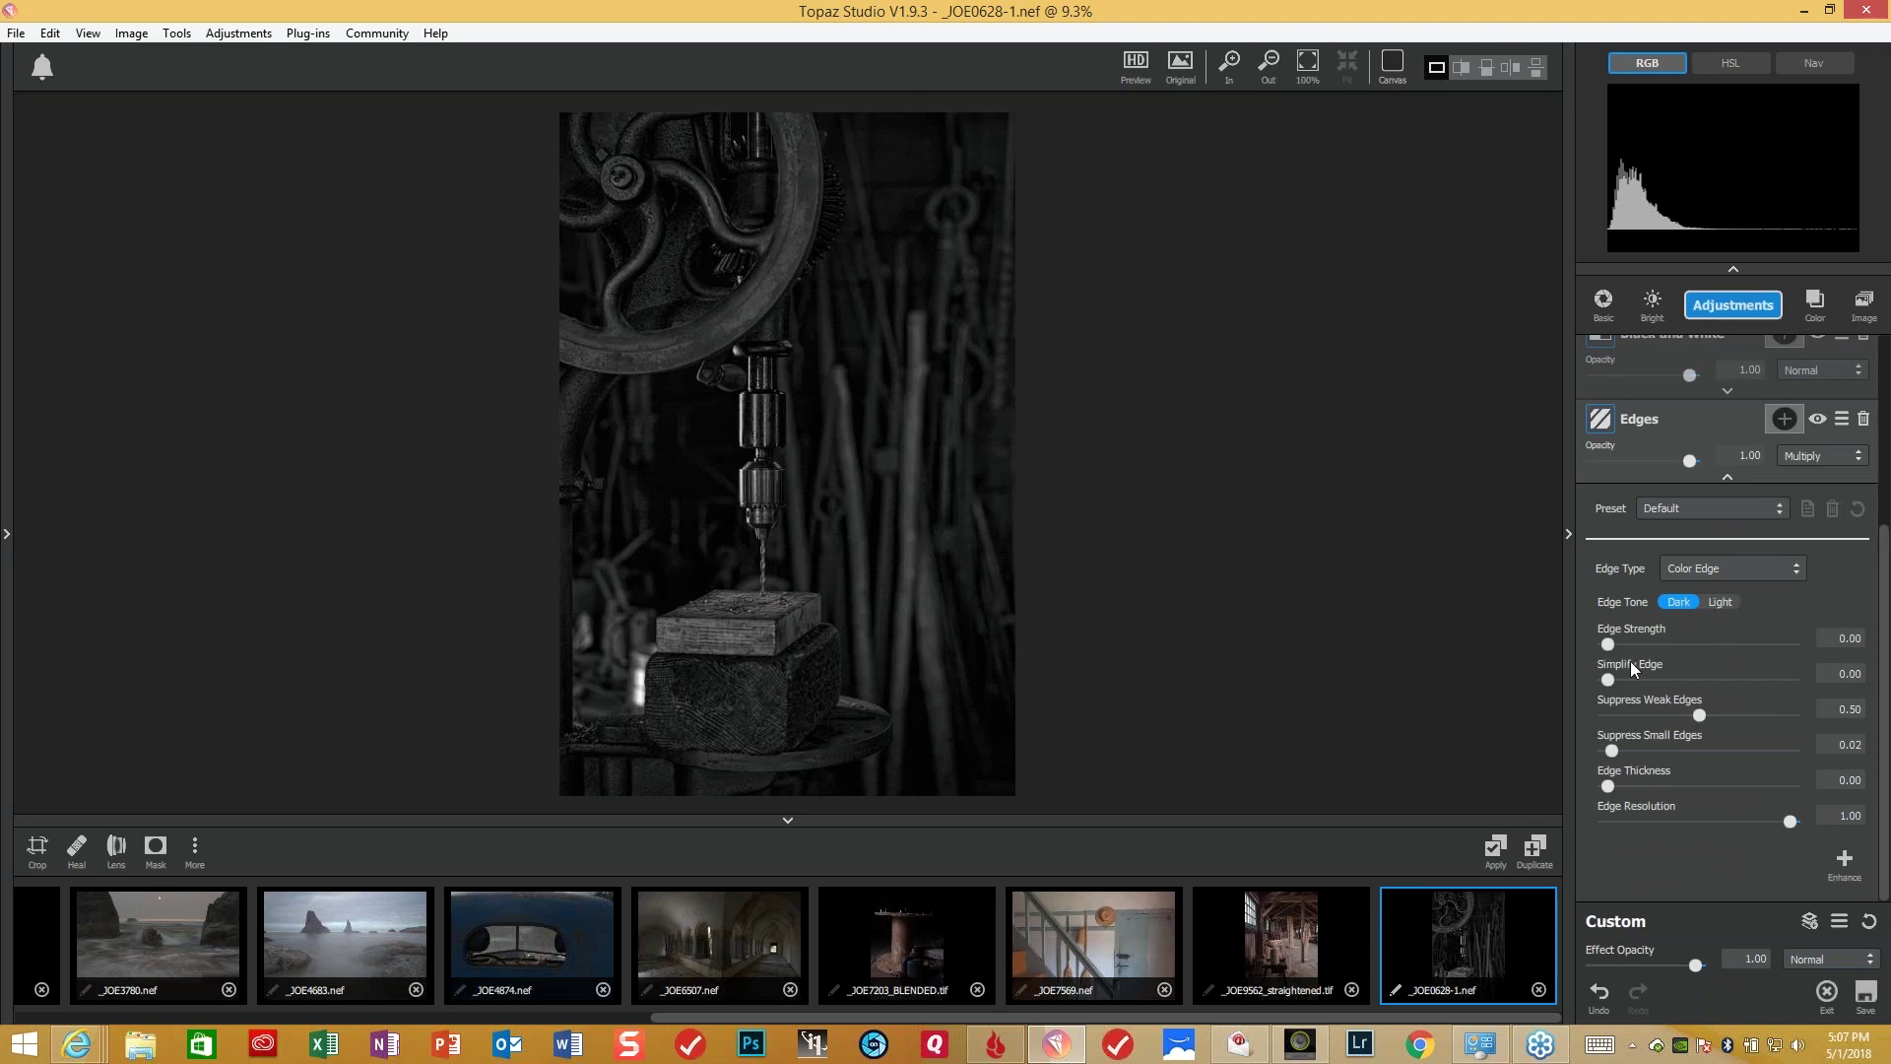
{"action": "left_click_drag", "start_coordinate": [1604, 647], "coordinate": [1631, 642]}
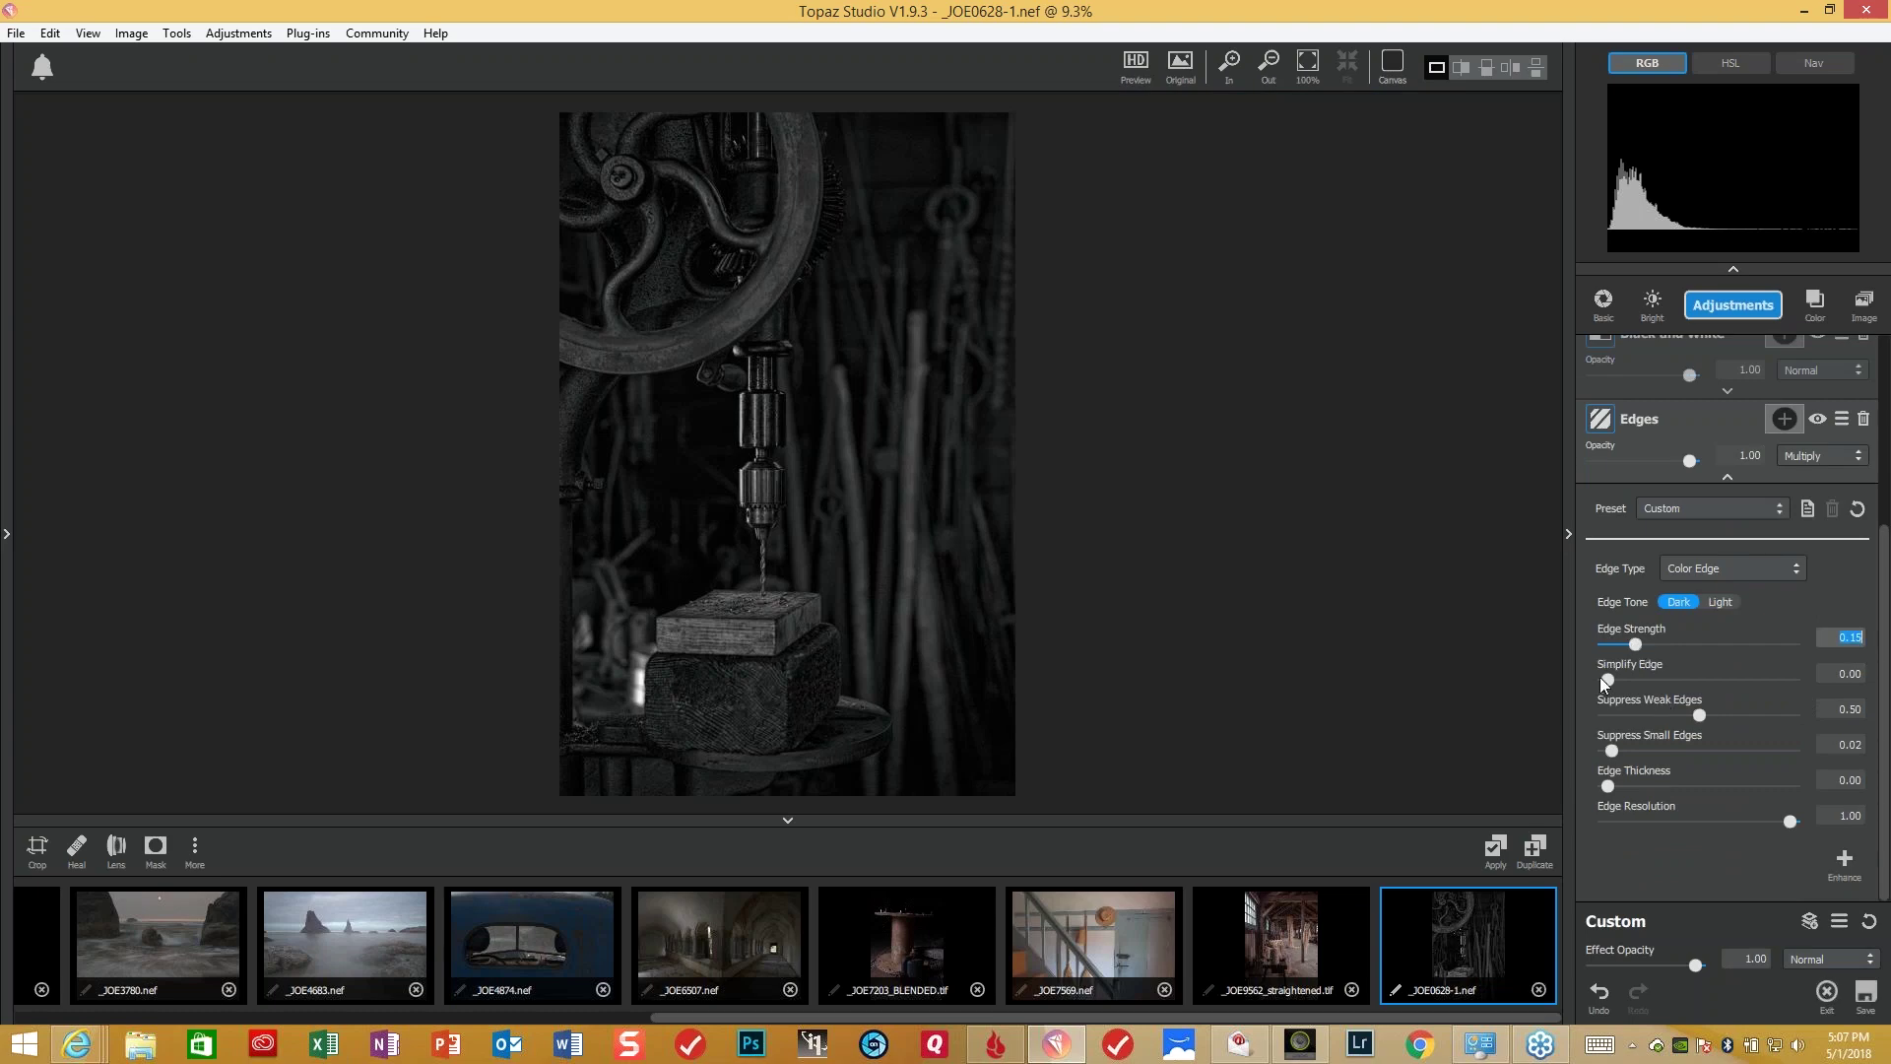
{"action": "left_click_drag", "start_coordinate": [1694, 713], "coordinate": [1665, 718]}
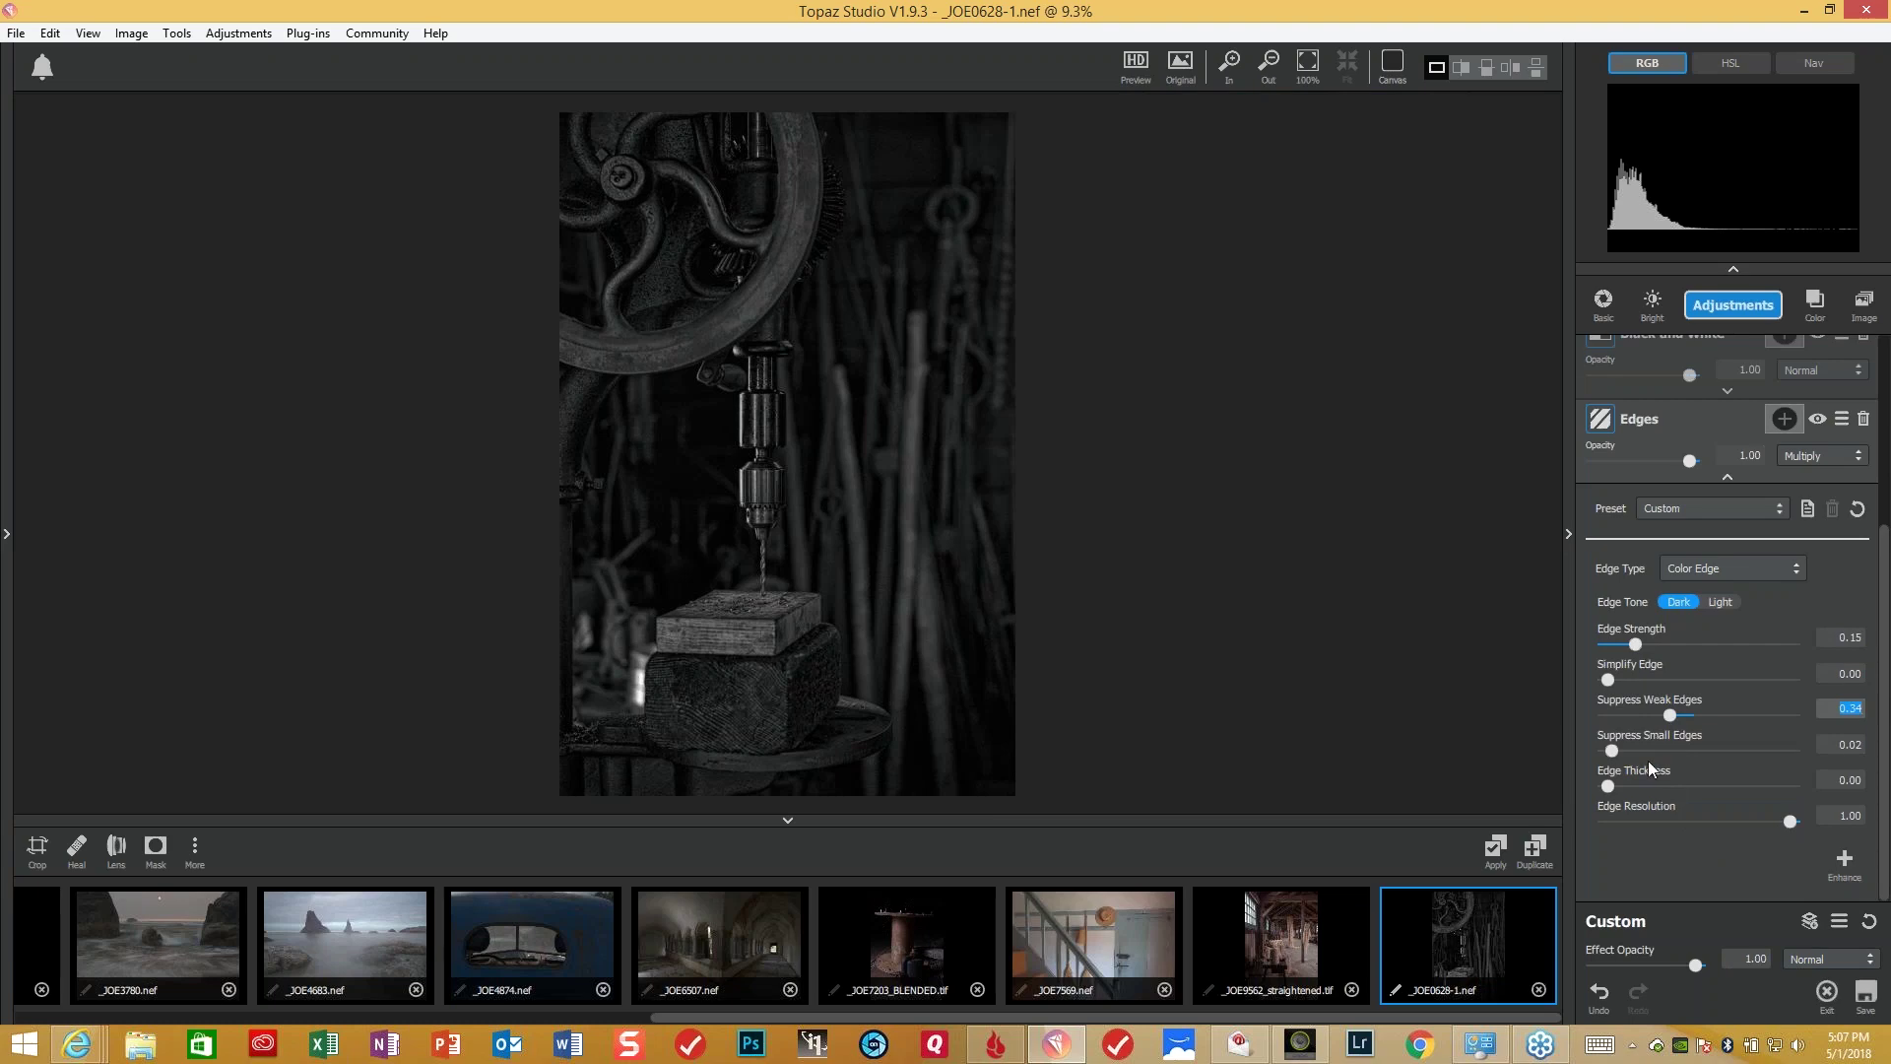
{"action": "left_click_drag", "start_coordinate": [1609, 782], "coordinate": [1624, 784]}
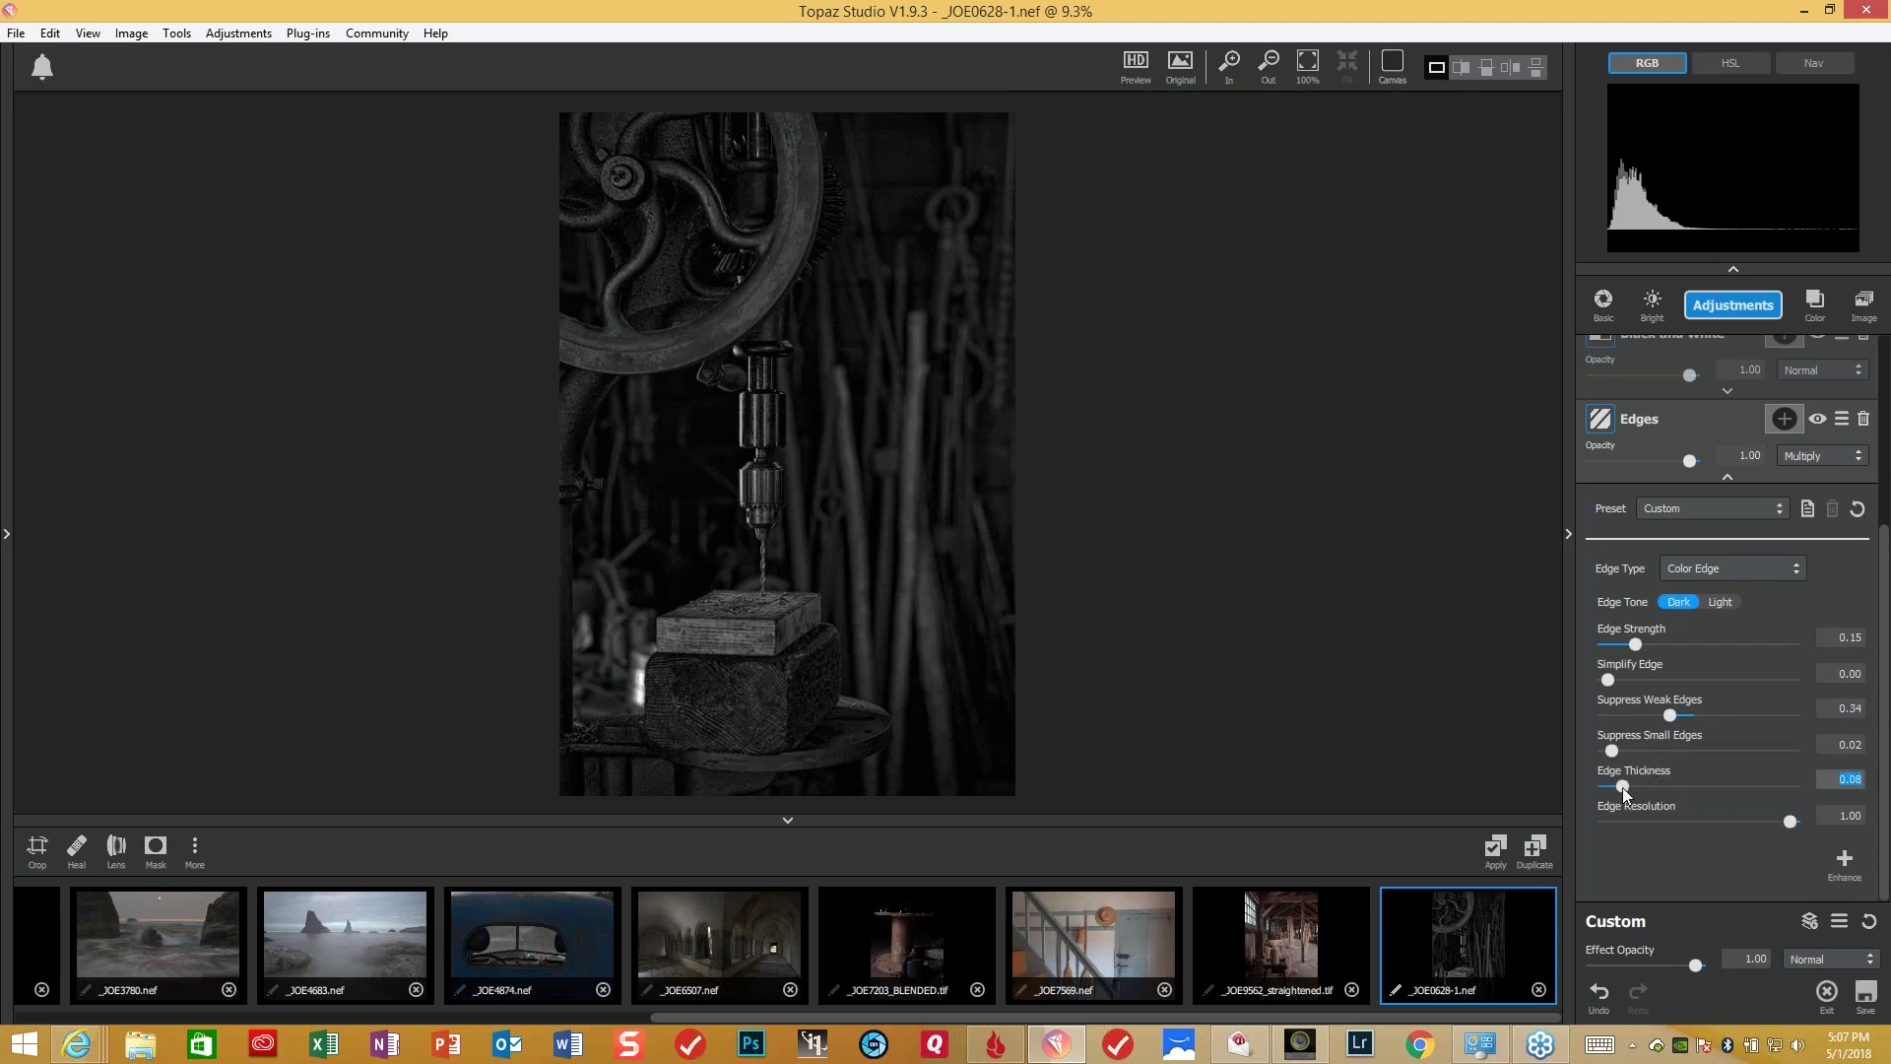
- Compare the edited photo with the original in a vertical split view, then return to the single view
{"action": "left_click", "coordinate": [895, 534]}
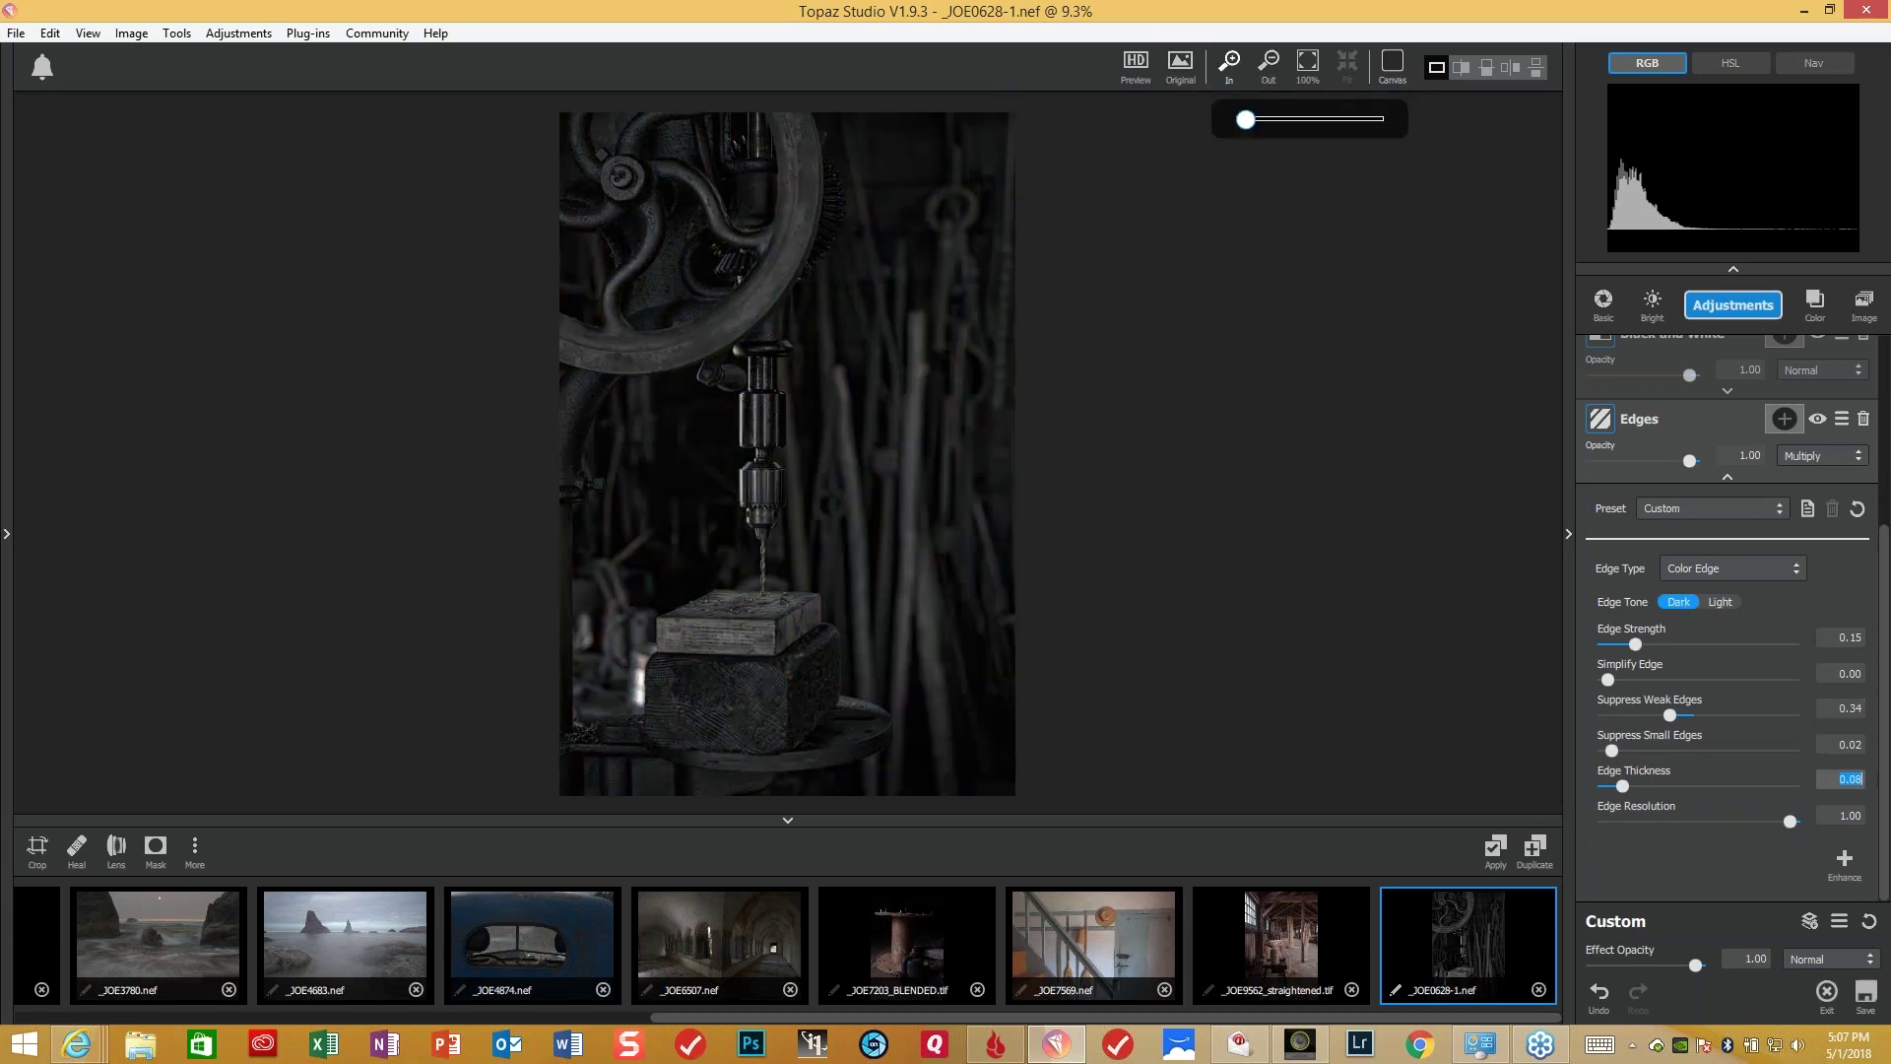
{"action": "left_click", "coordinate": [1460, 68]}
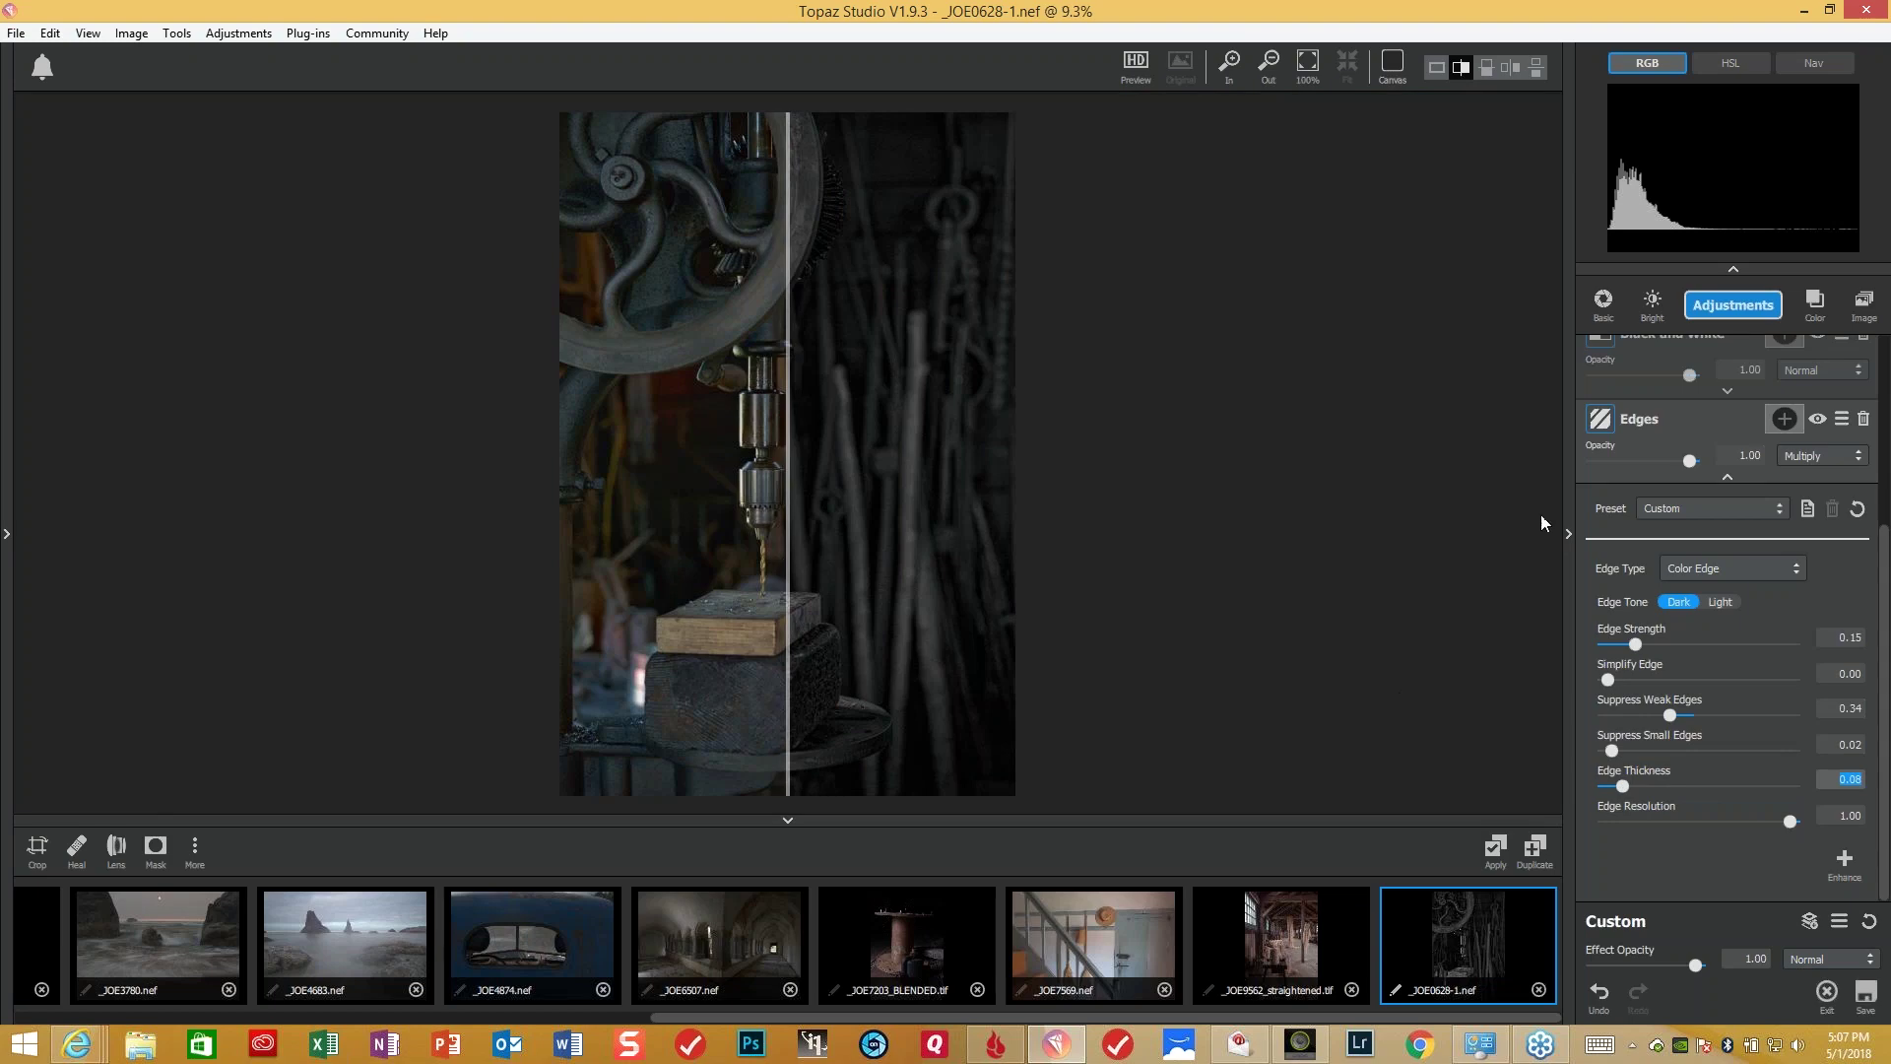
{"action": "left_click", "coordinate": [1436, 68]}
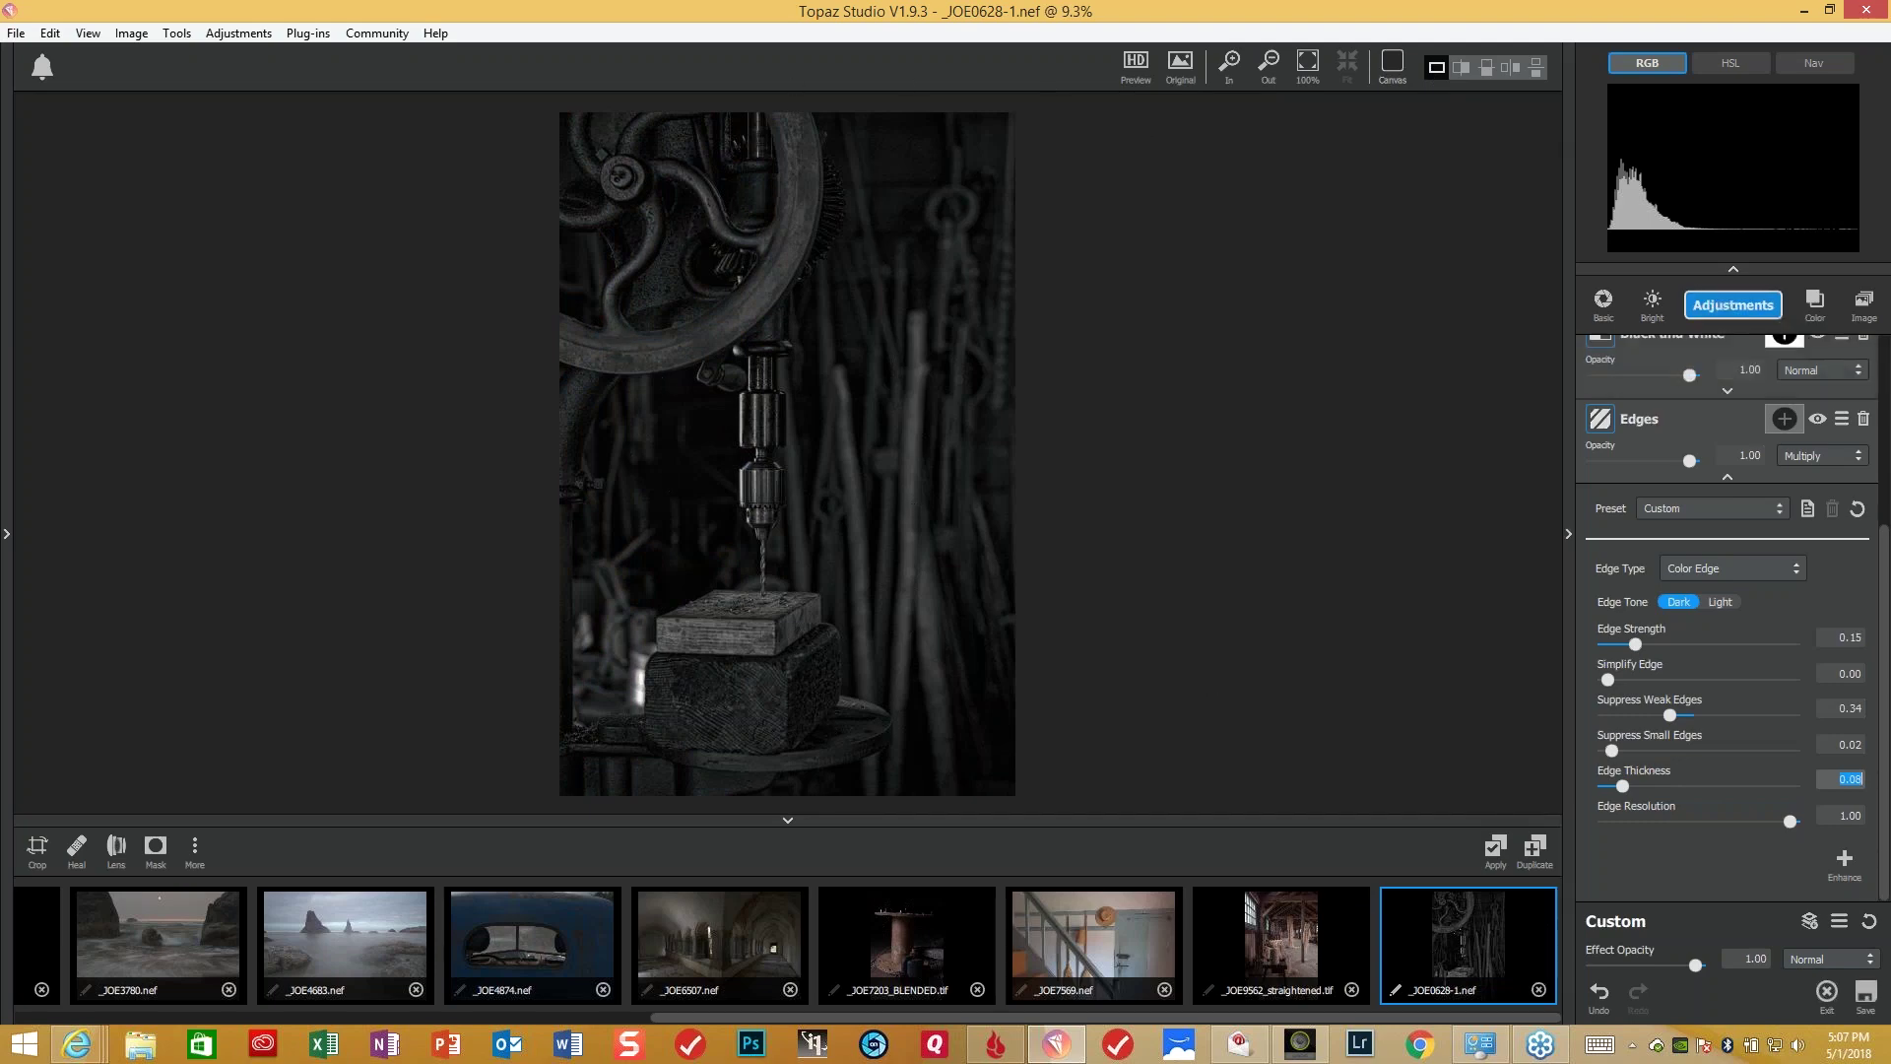
- Add a Vignette adjustment to the drill press photo with Strength 0.31
{"action": "left_click", "coordinate": [1749, 311]}
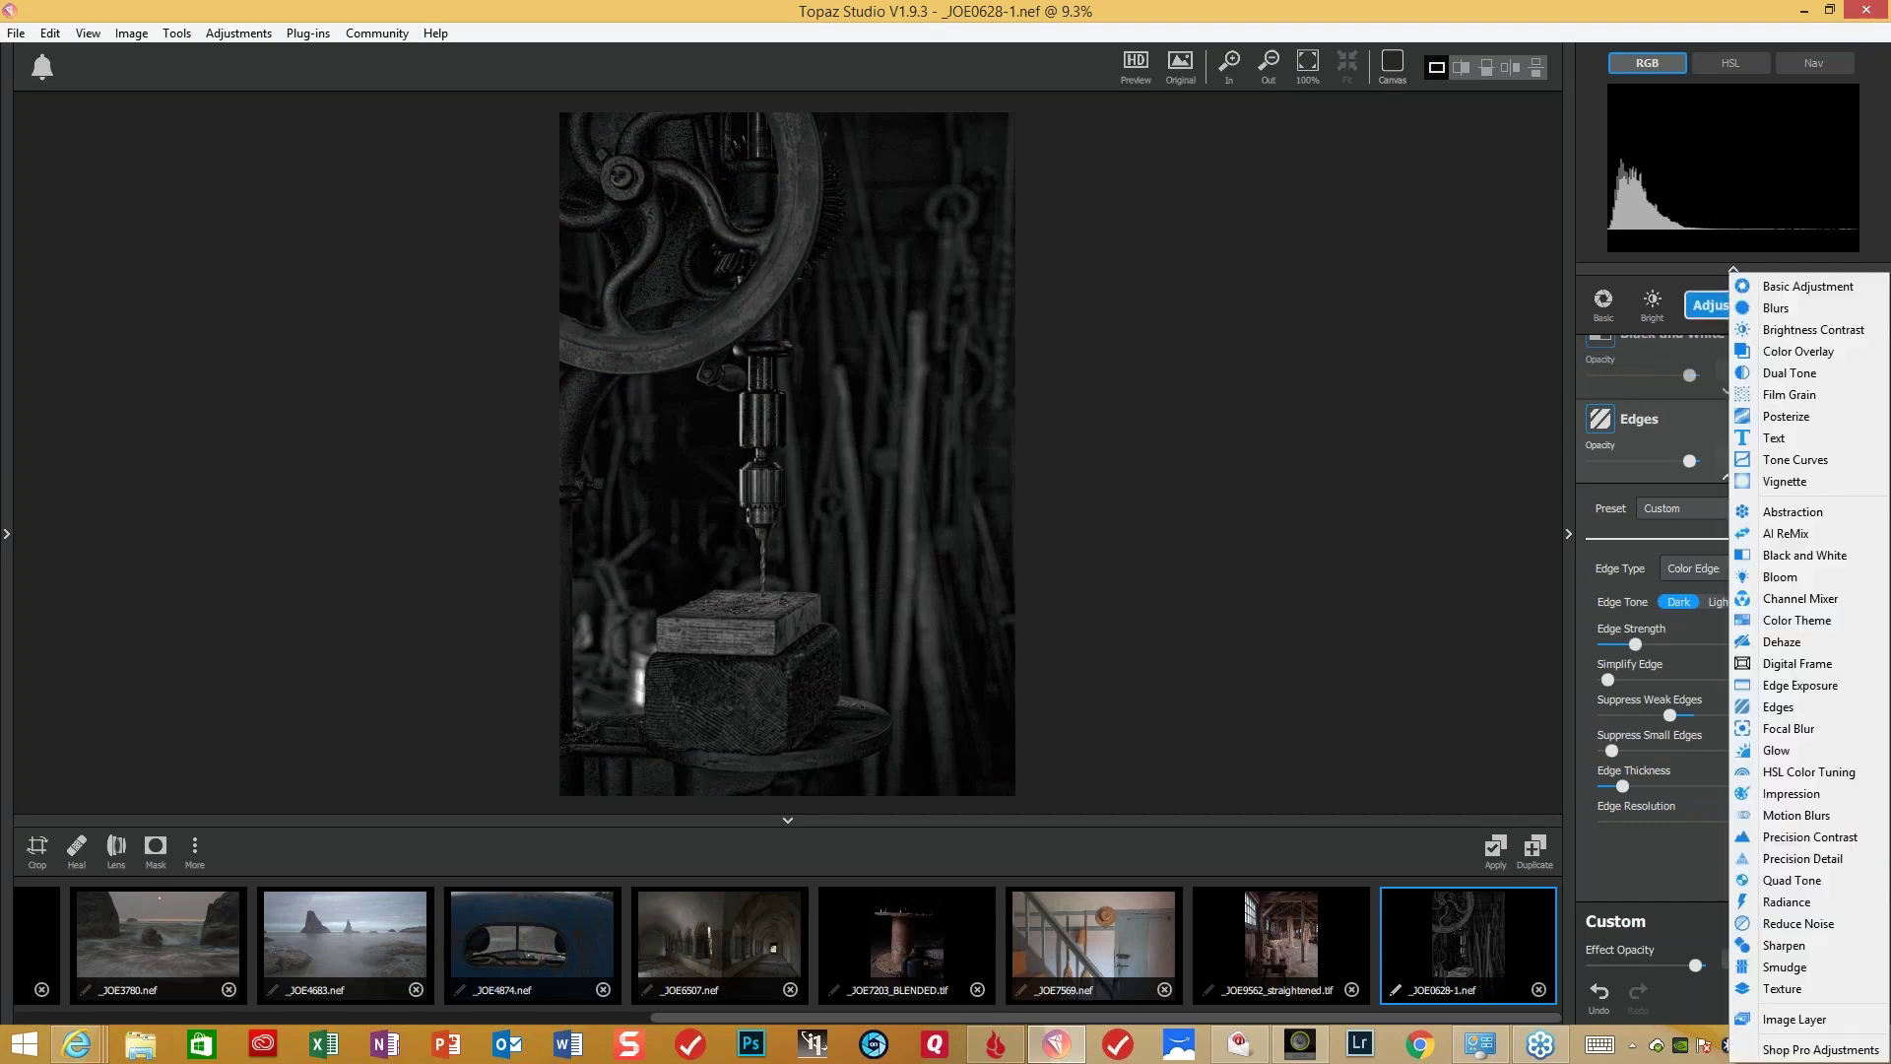
{"action": "left_click", "coordinate": [1800, 483]}
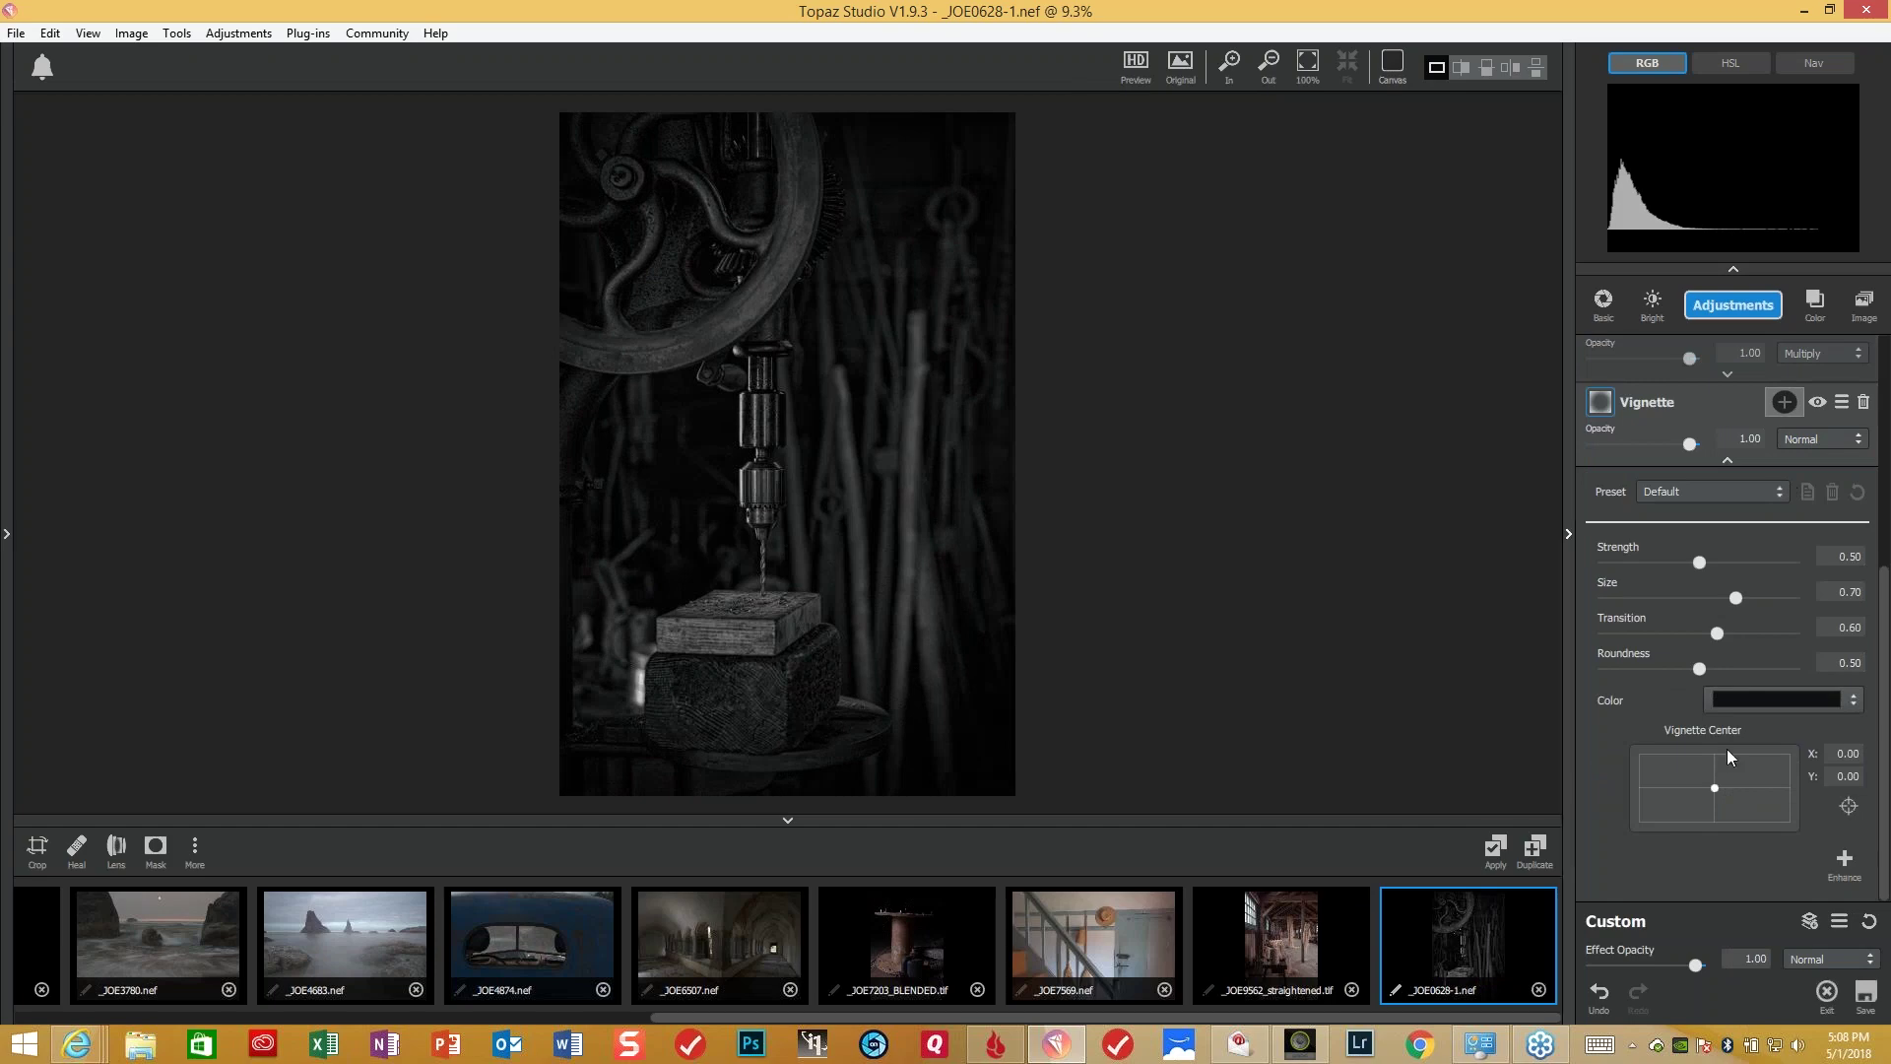
{"action": "left_click_drag", "start_coordinate": [1700, 563], "coordinate": [1681, 558]}
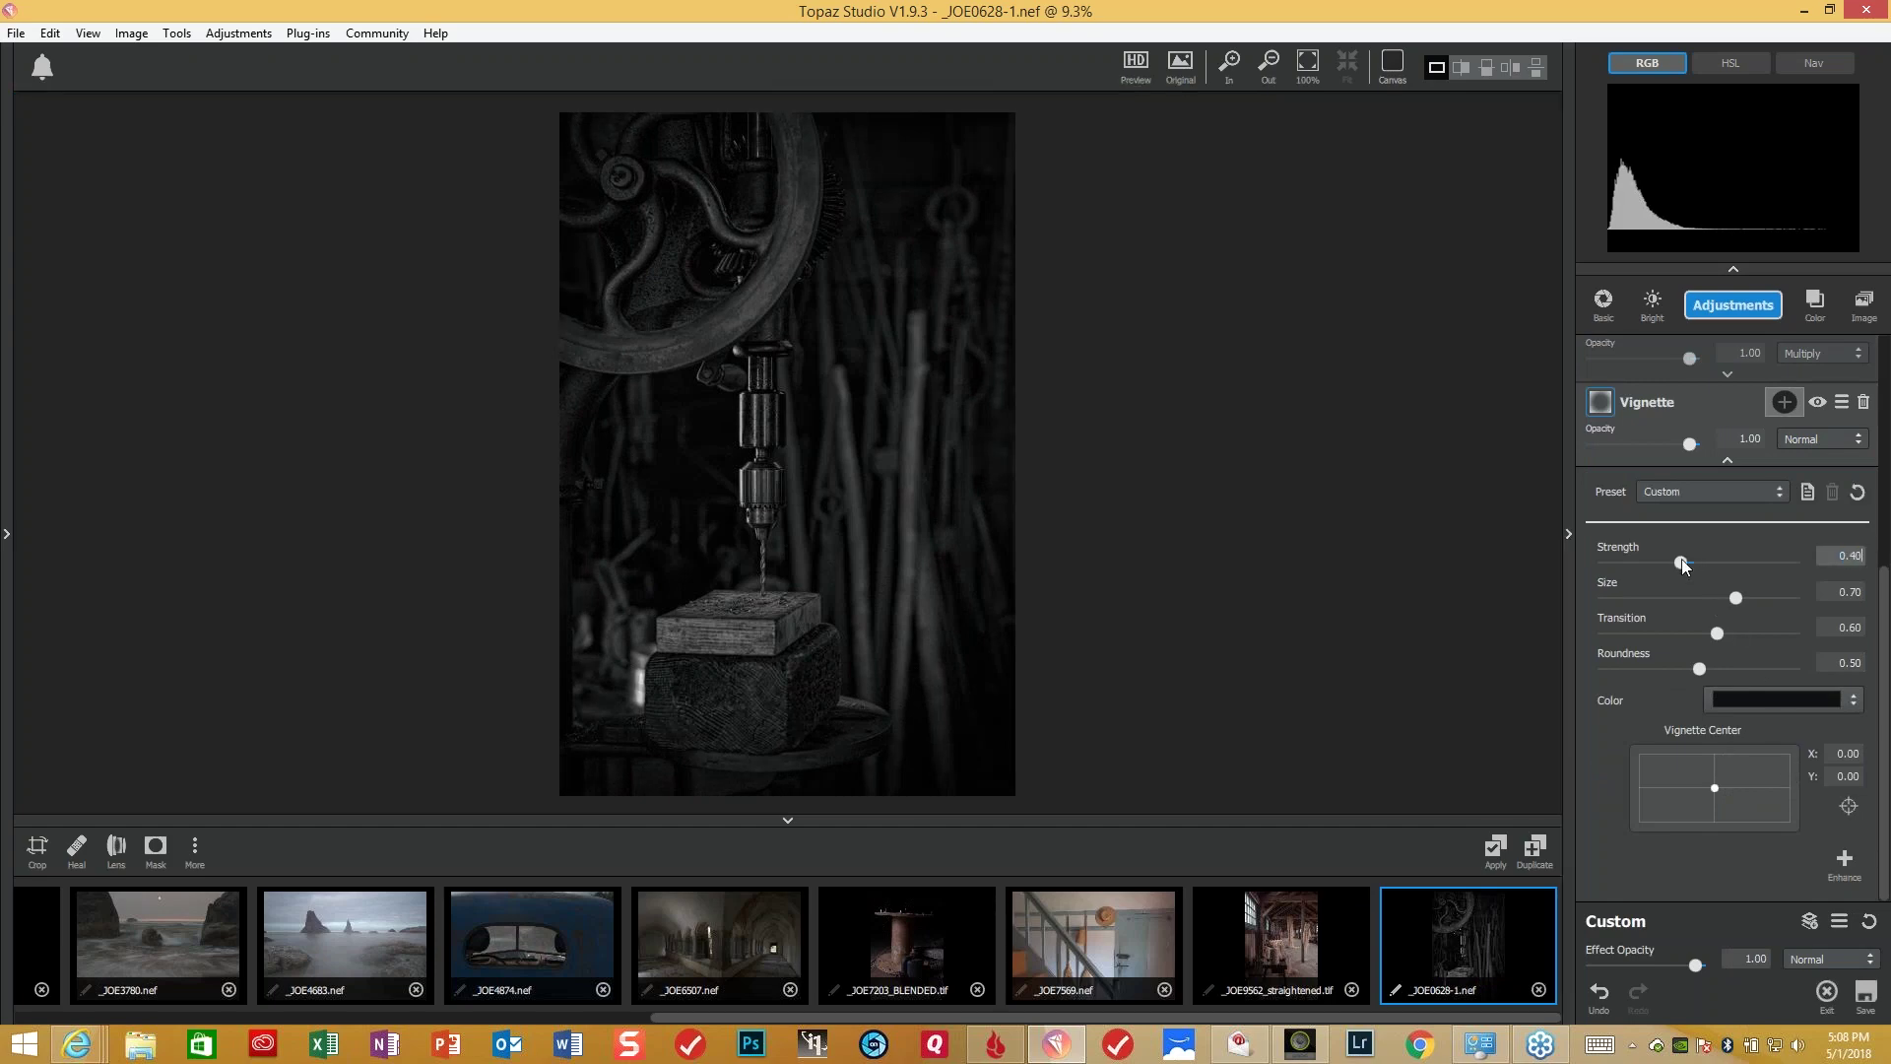
{"action": "left_click_drag", "start_coordinate": [1682, 559], "coordinate": [1670, 564]}
{"action": "left_click_drag", "start_coordinate": [1668, 564], "coordinate": [1663, 564]}
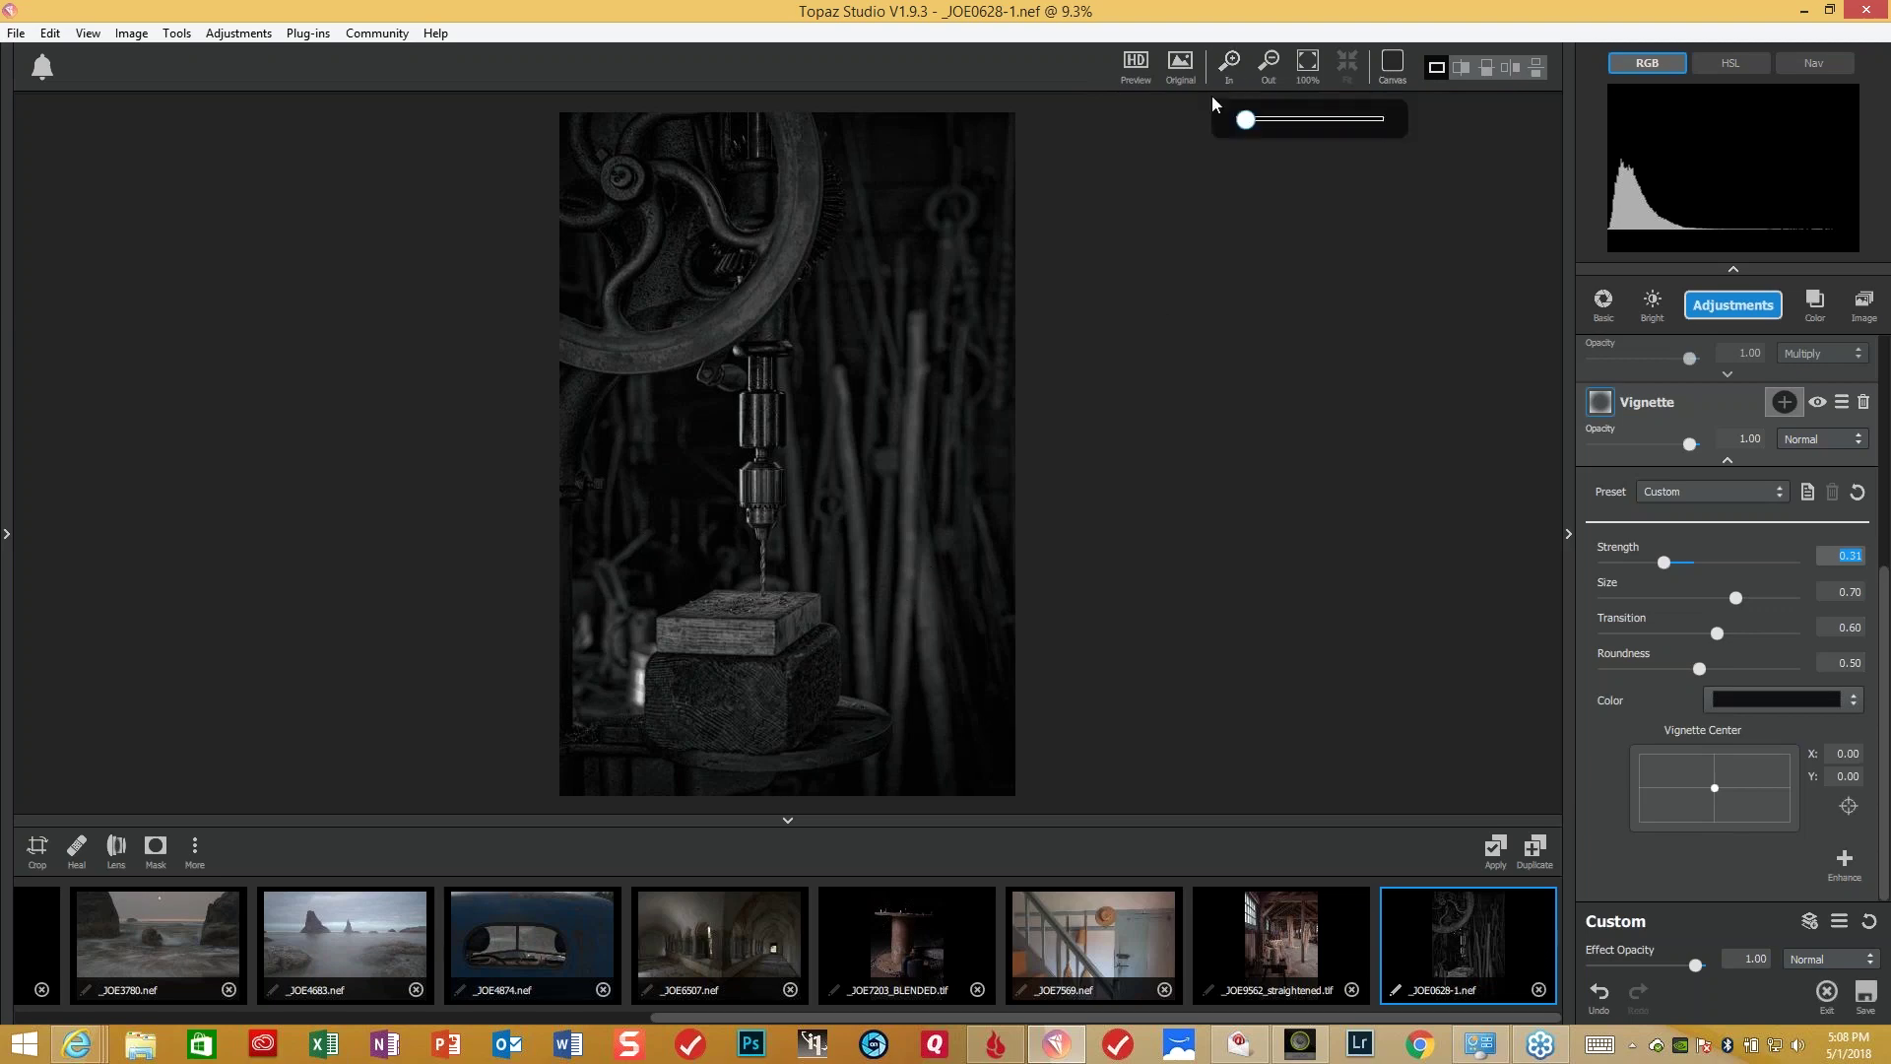
- Compare the finished drill press edit with the original photo twice and return to the edited view
{"action": "mouse_move", "coordinate": [1181, 67]}
{"action": "left_click", "coordinate": [1181, 67]}
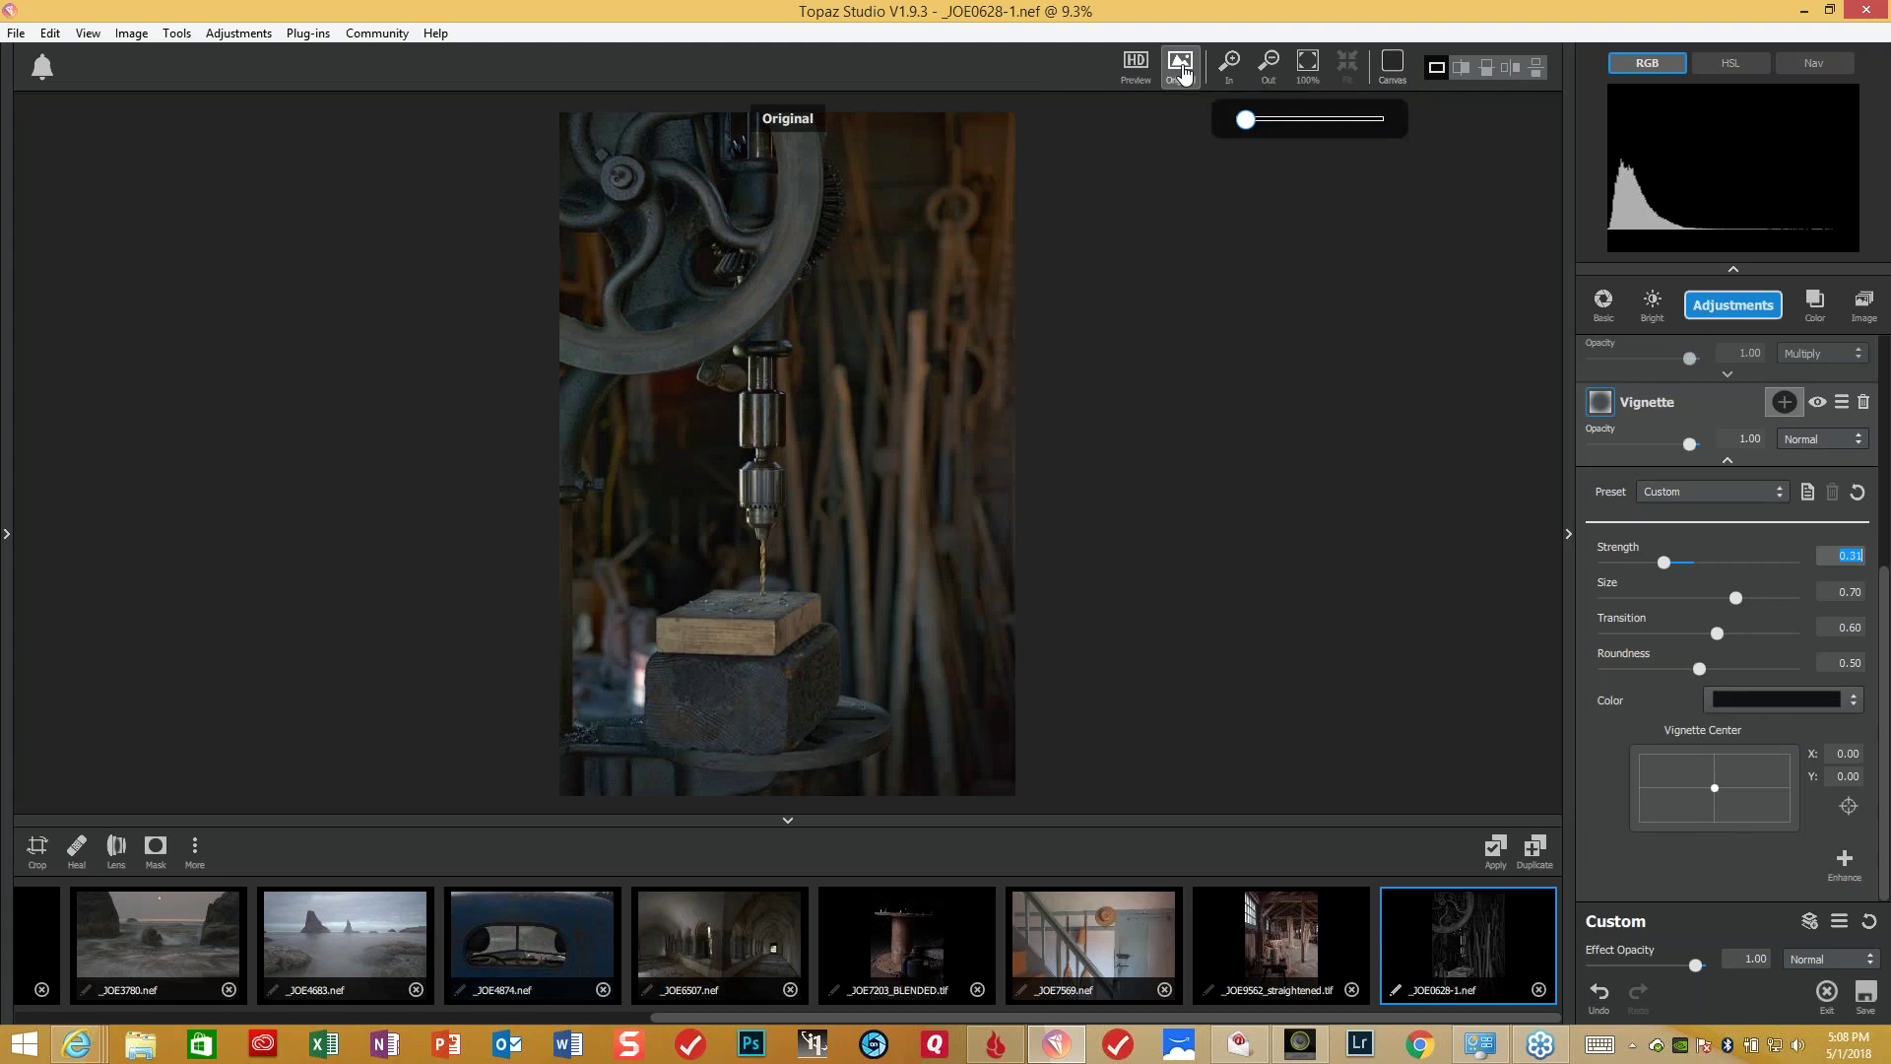
{"action": "left_click", "coordinate": [1181, 67]}
{"action": "left_click", "coordinate": [1184, 74]}
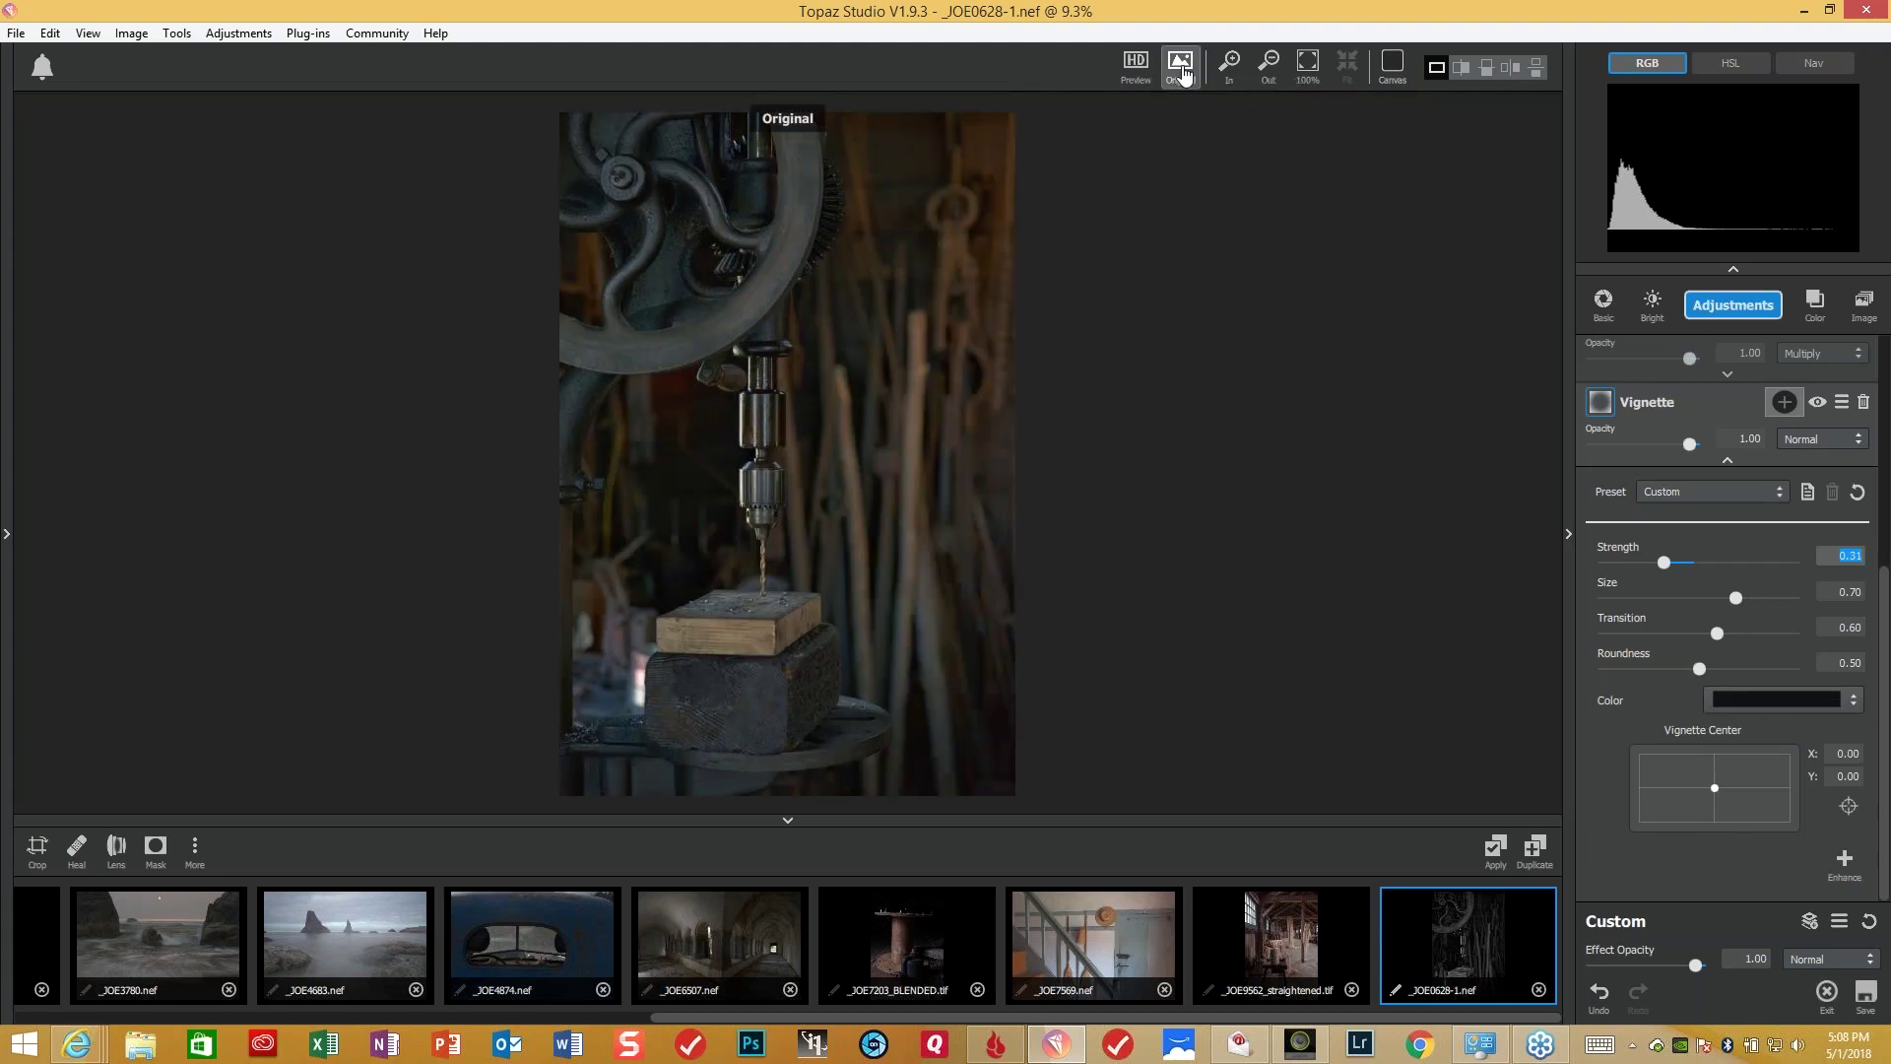
{"action": "left_click", "coordinate": [1184, 74]}
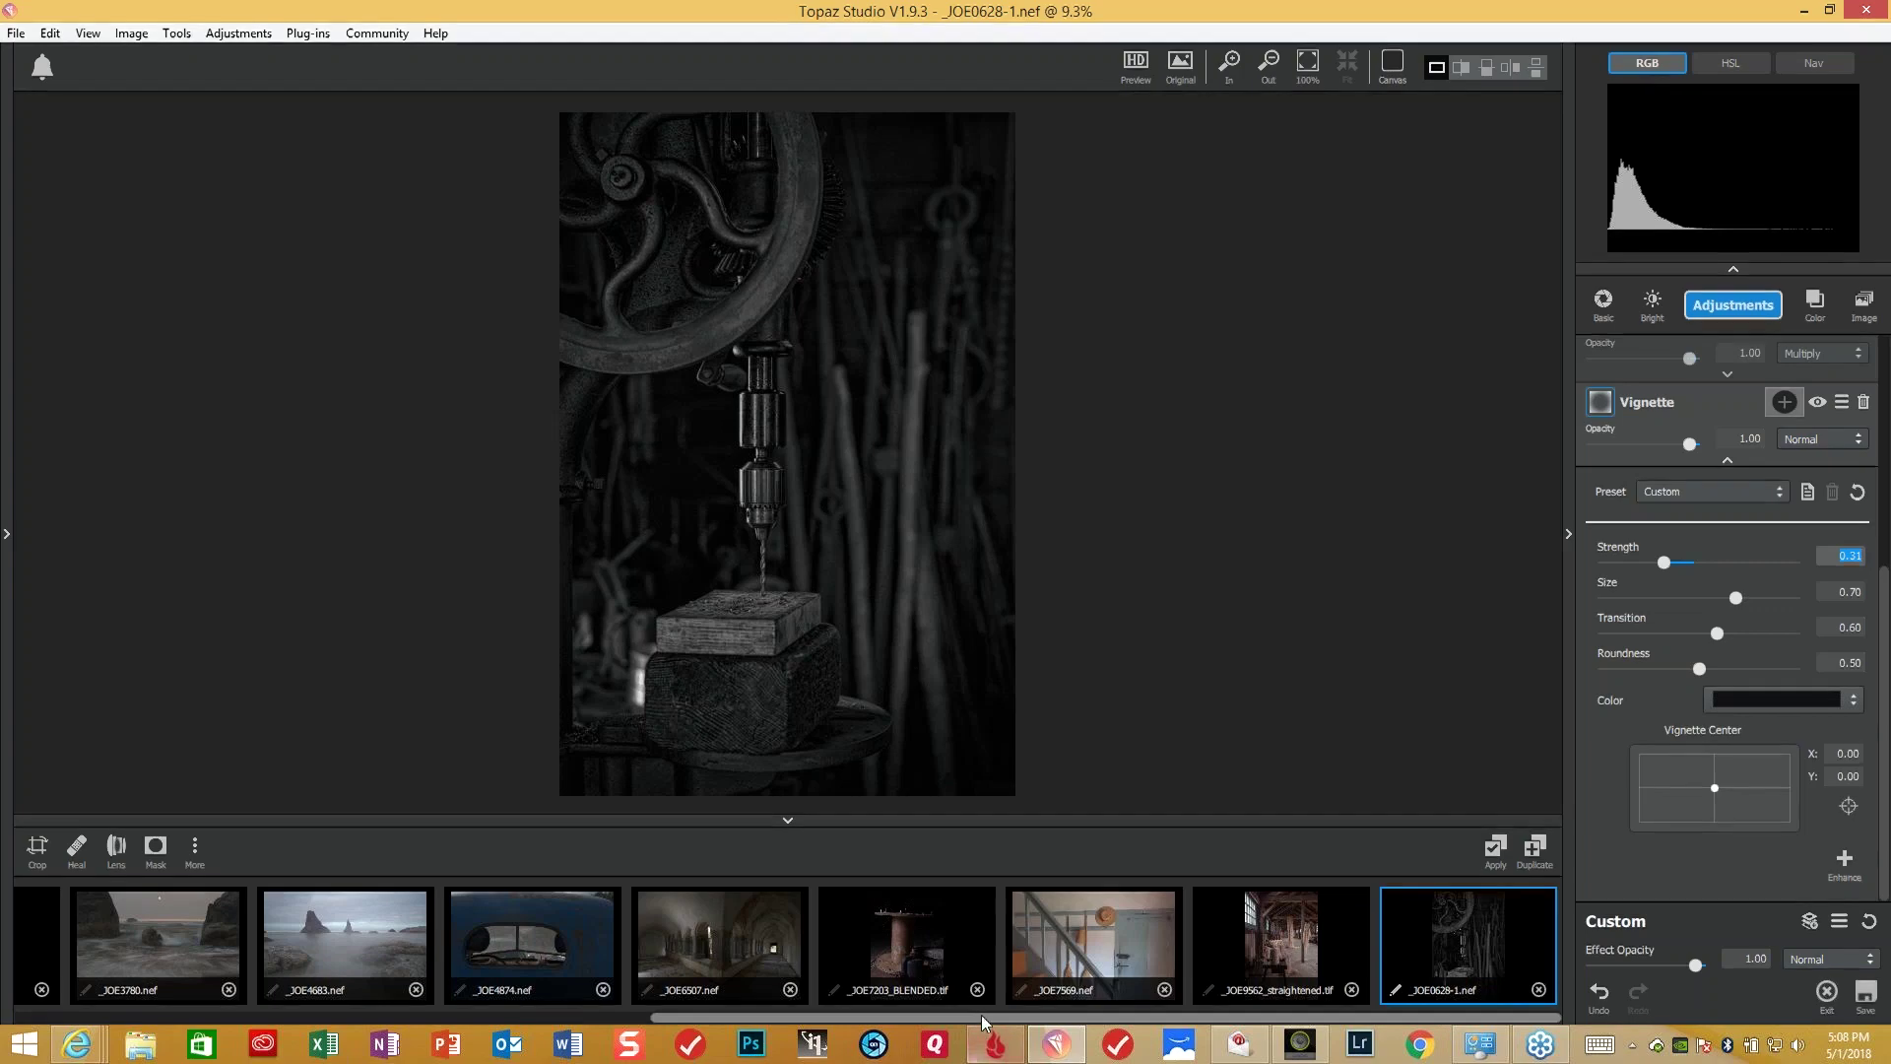
- Select the photo _JOE7203_BLENDED.tif and open it in the Topaz Adjust 5 plug-in with its window maximized
{"action": "left_click", "coordinate": [902, 951]}
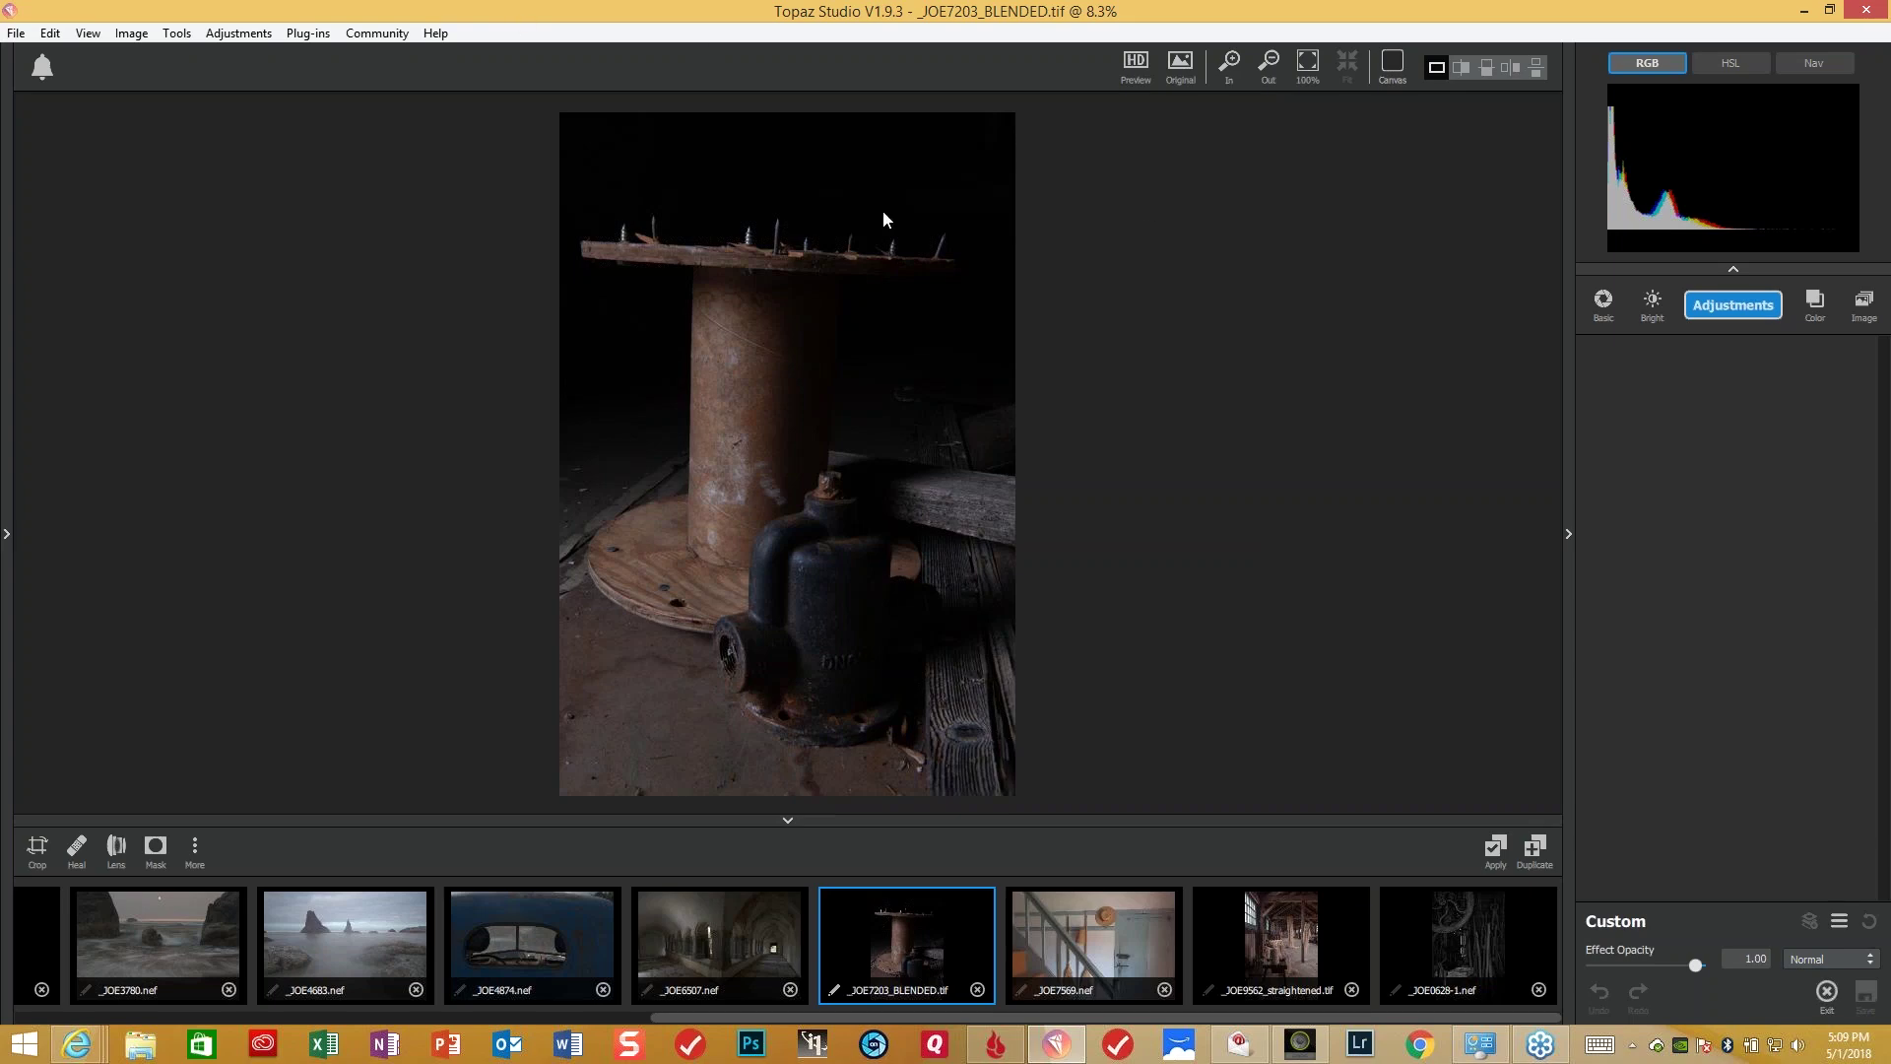
{"action": "left_click", "coordinate": [309, 34]}
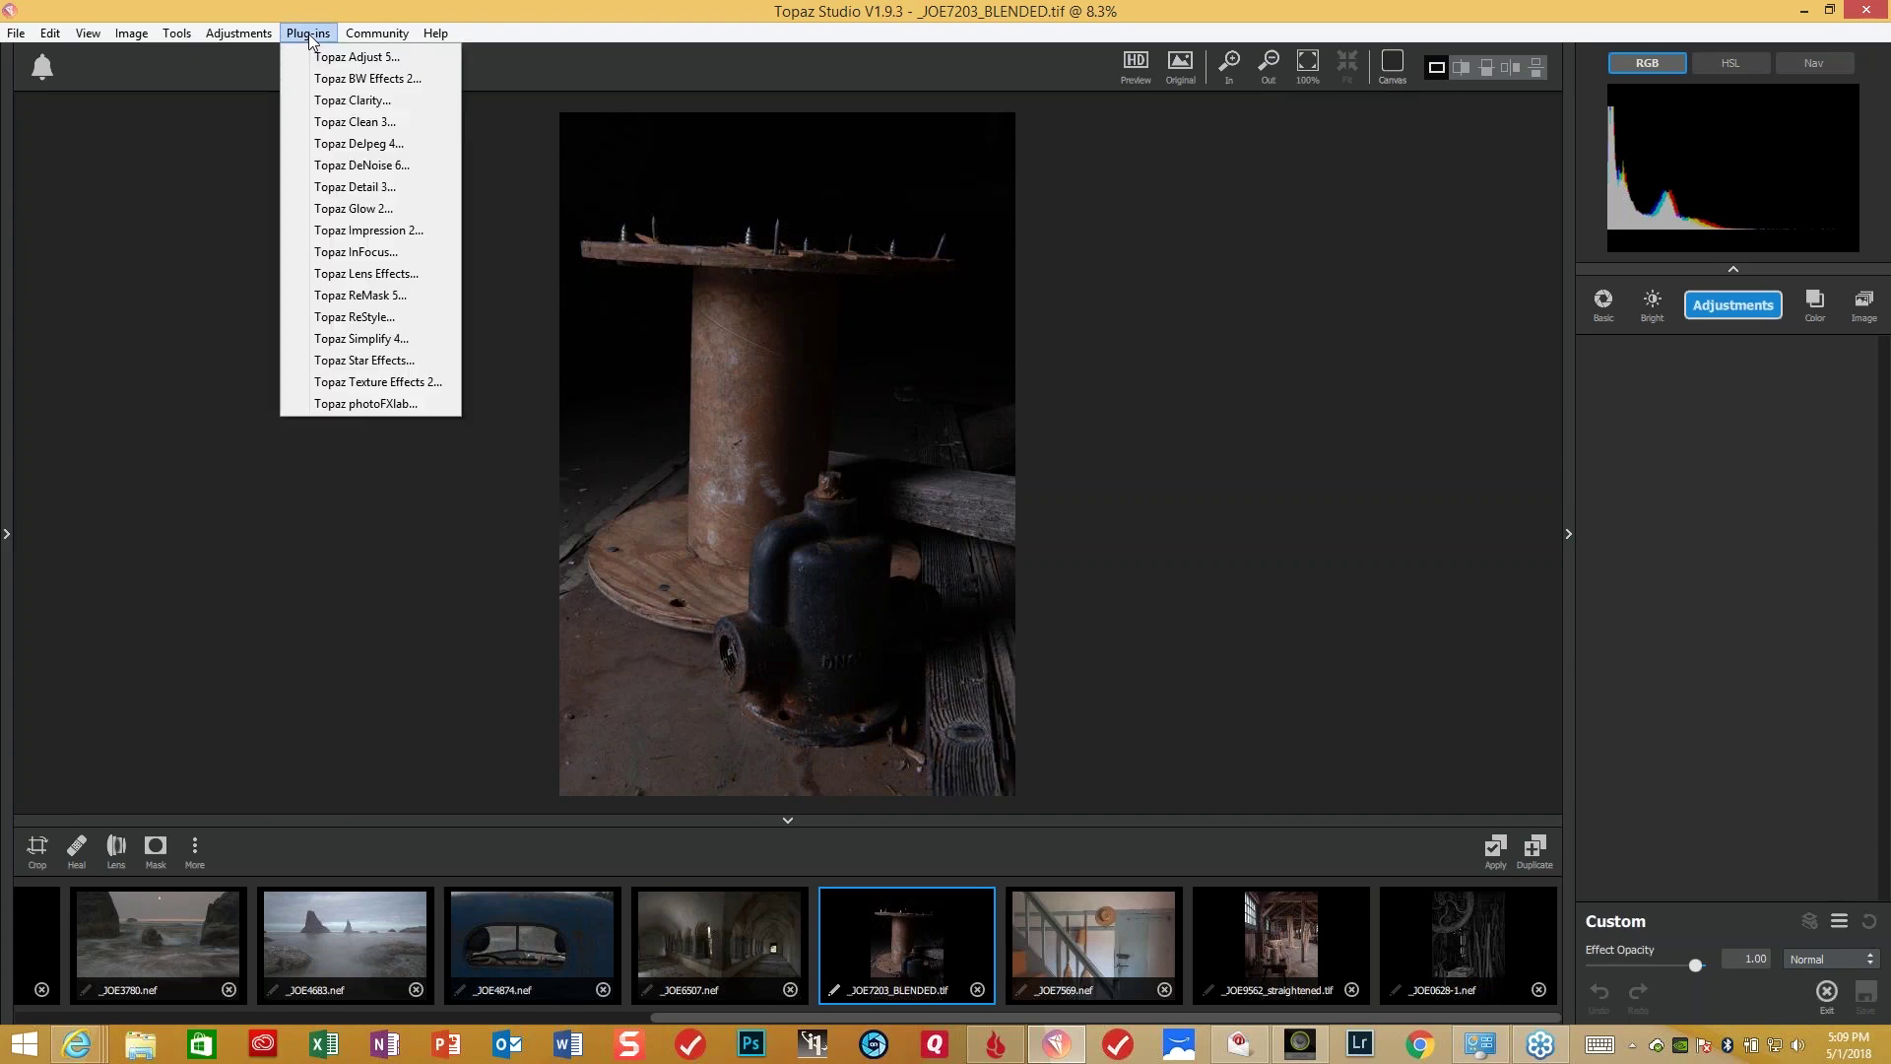
{"action": "left_click", "coordinate": [375, 59]}
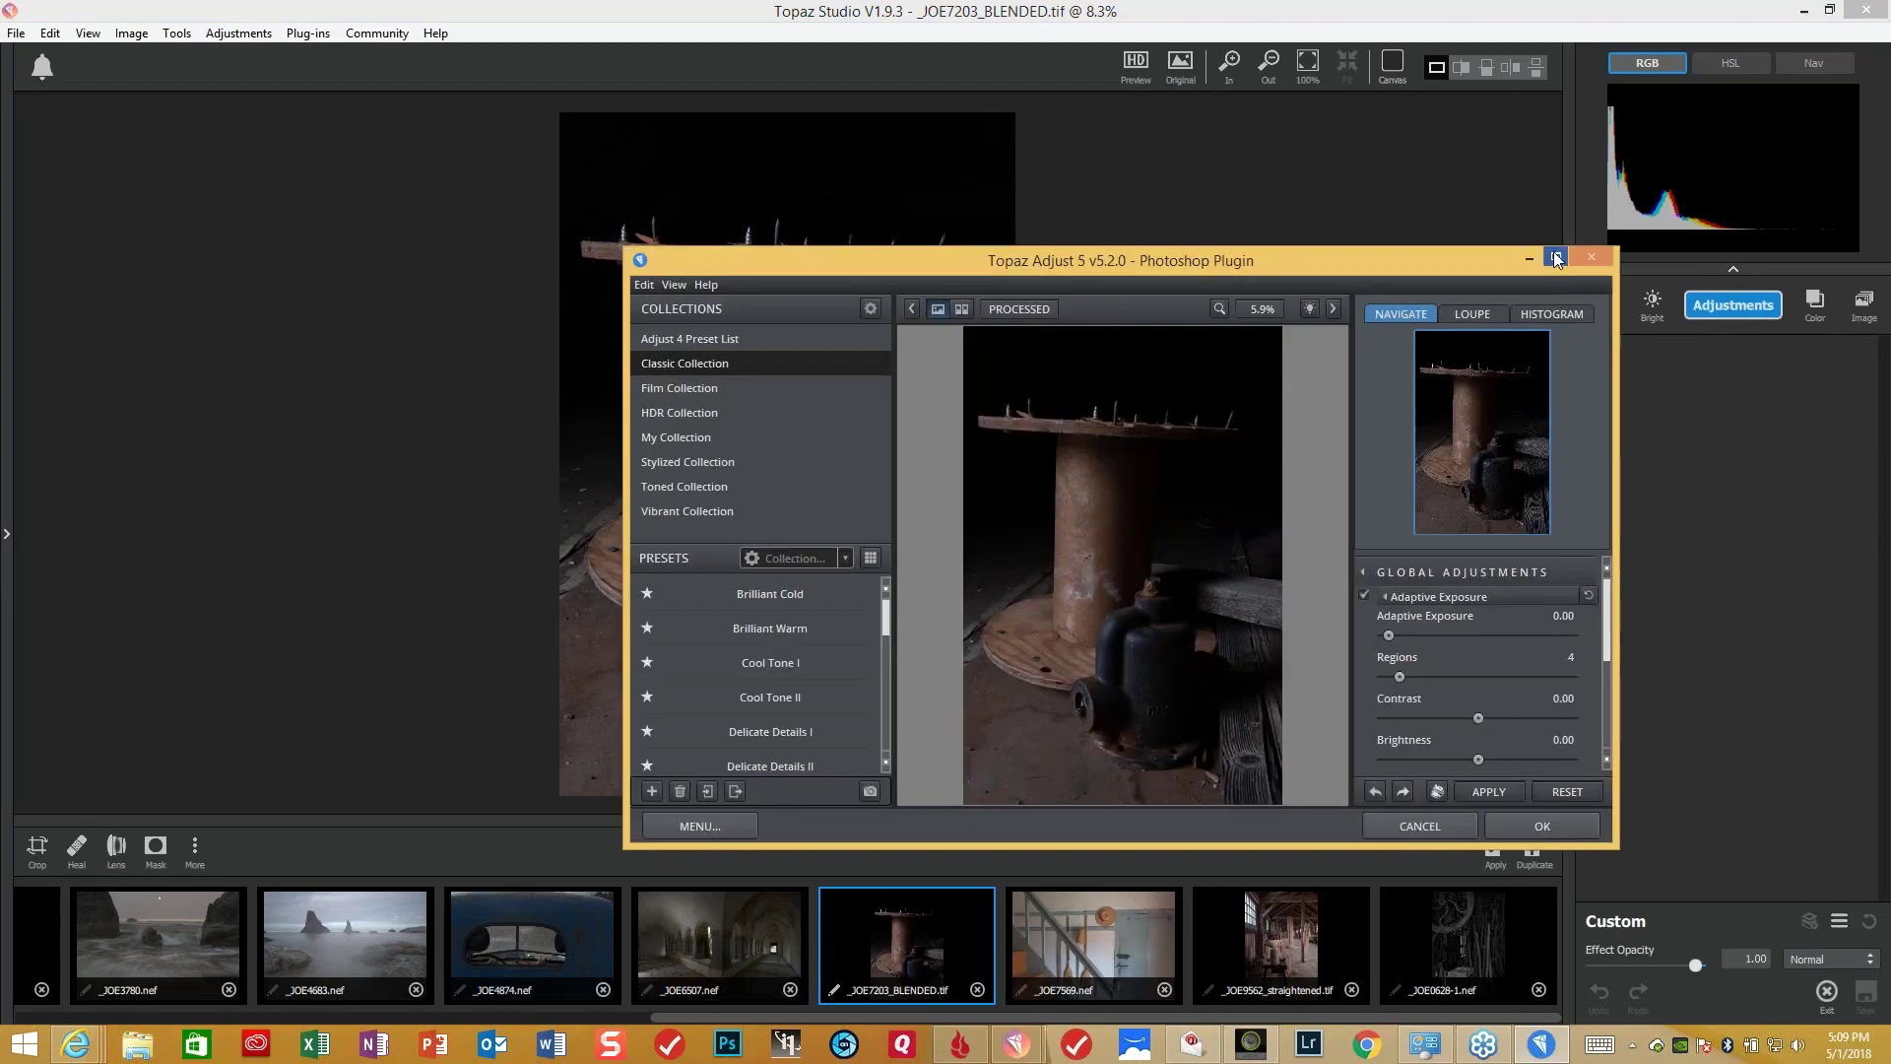
{"action": "left_click", "coordinate": [1555, 258]}
- Apply the Photo Pop preset from the Classic Collection and slightly lower Color Regions in the global color settings
{"action": "mouse_move", "coordinate": [39, 841]}
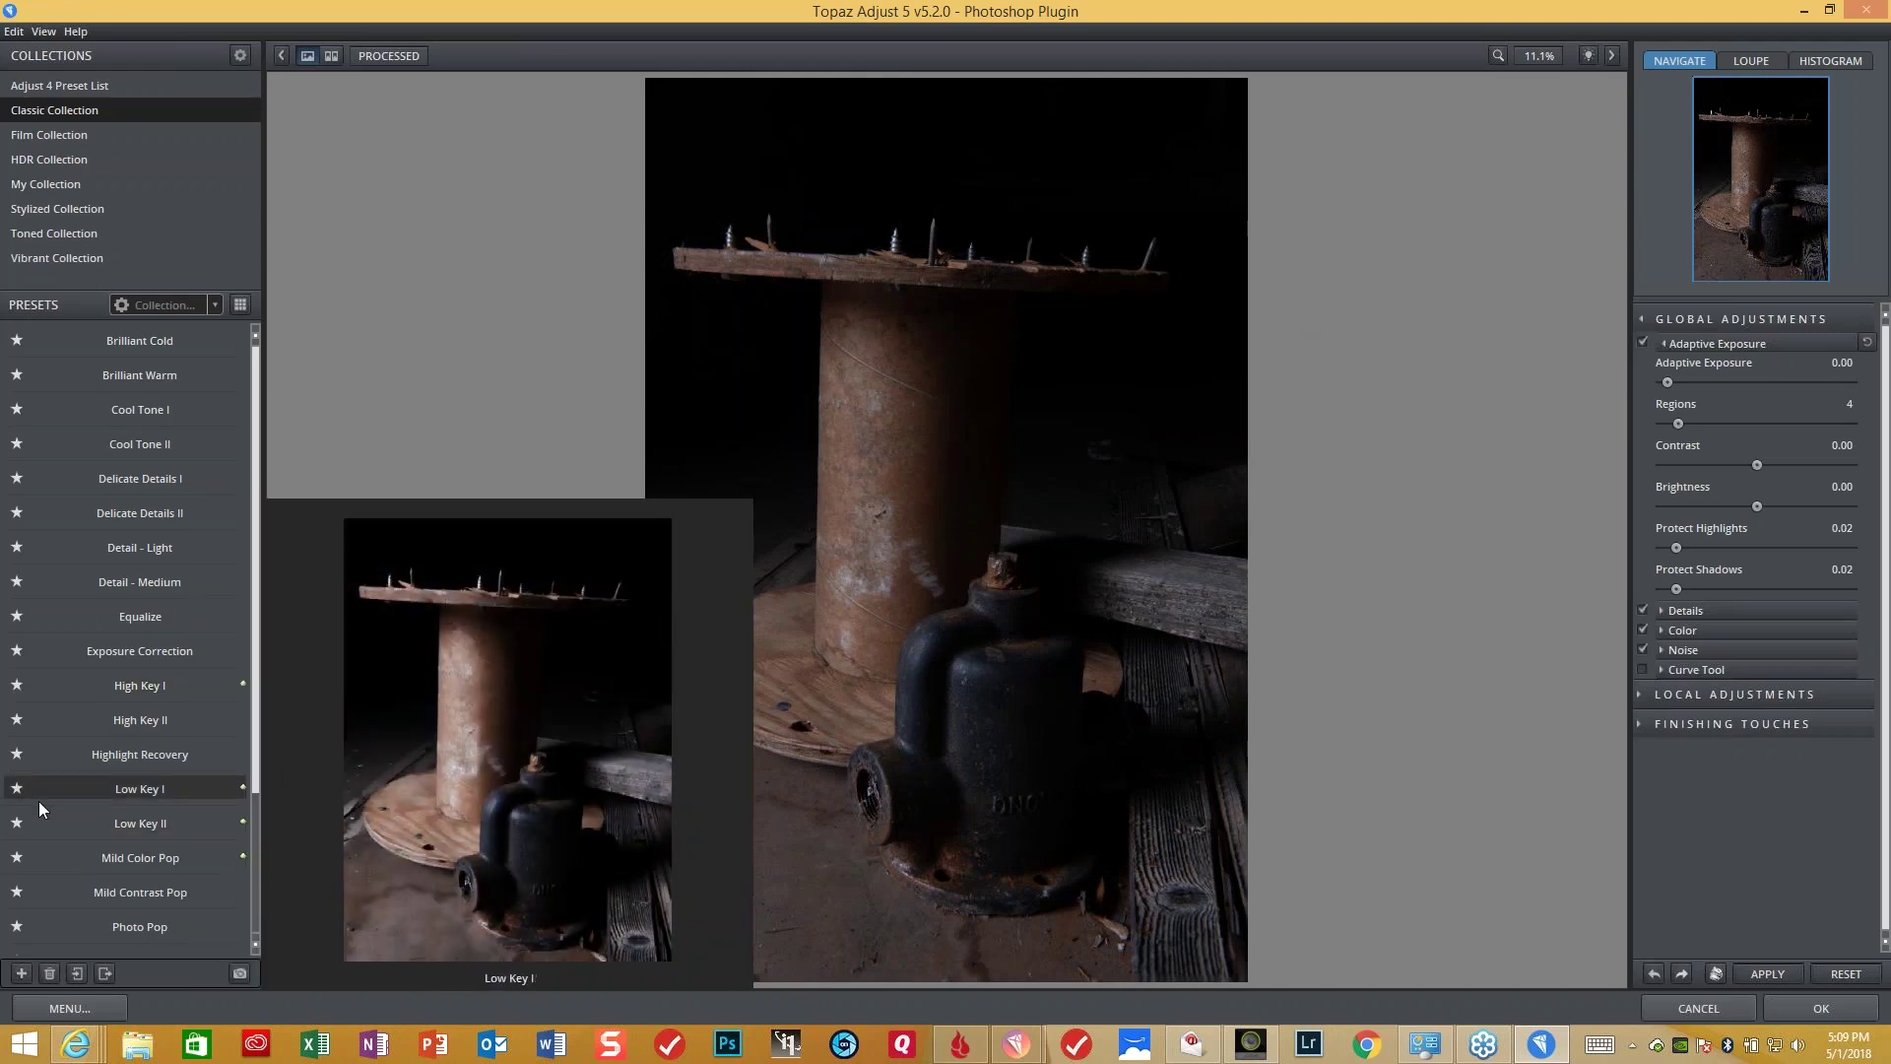
{"action": "left_click", "coordinate": [155, 927]}
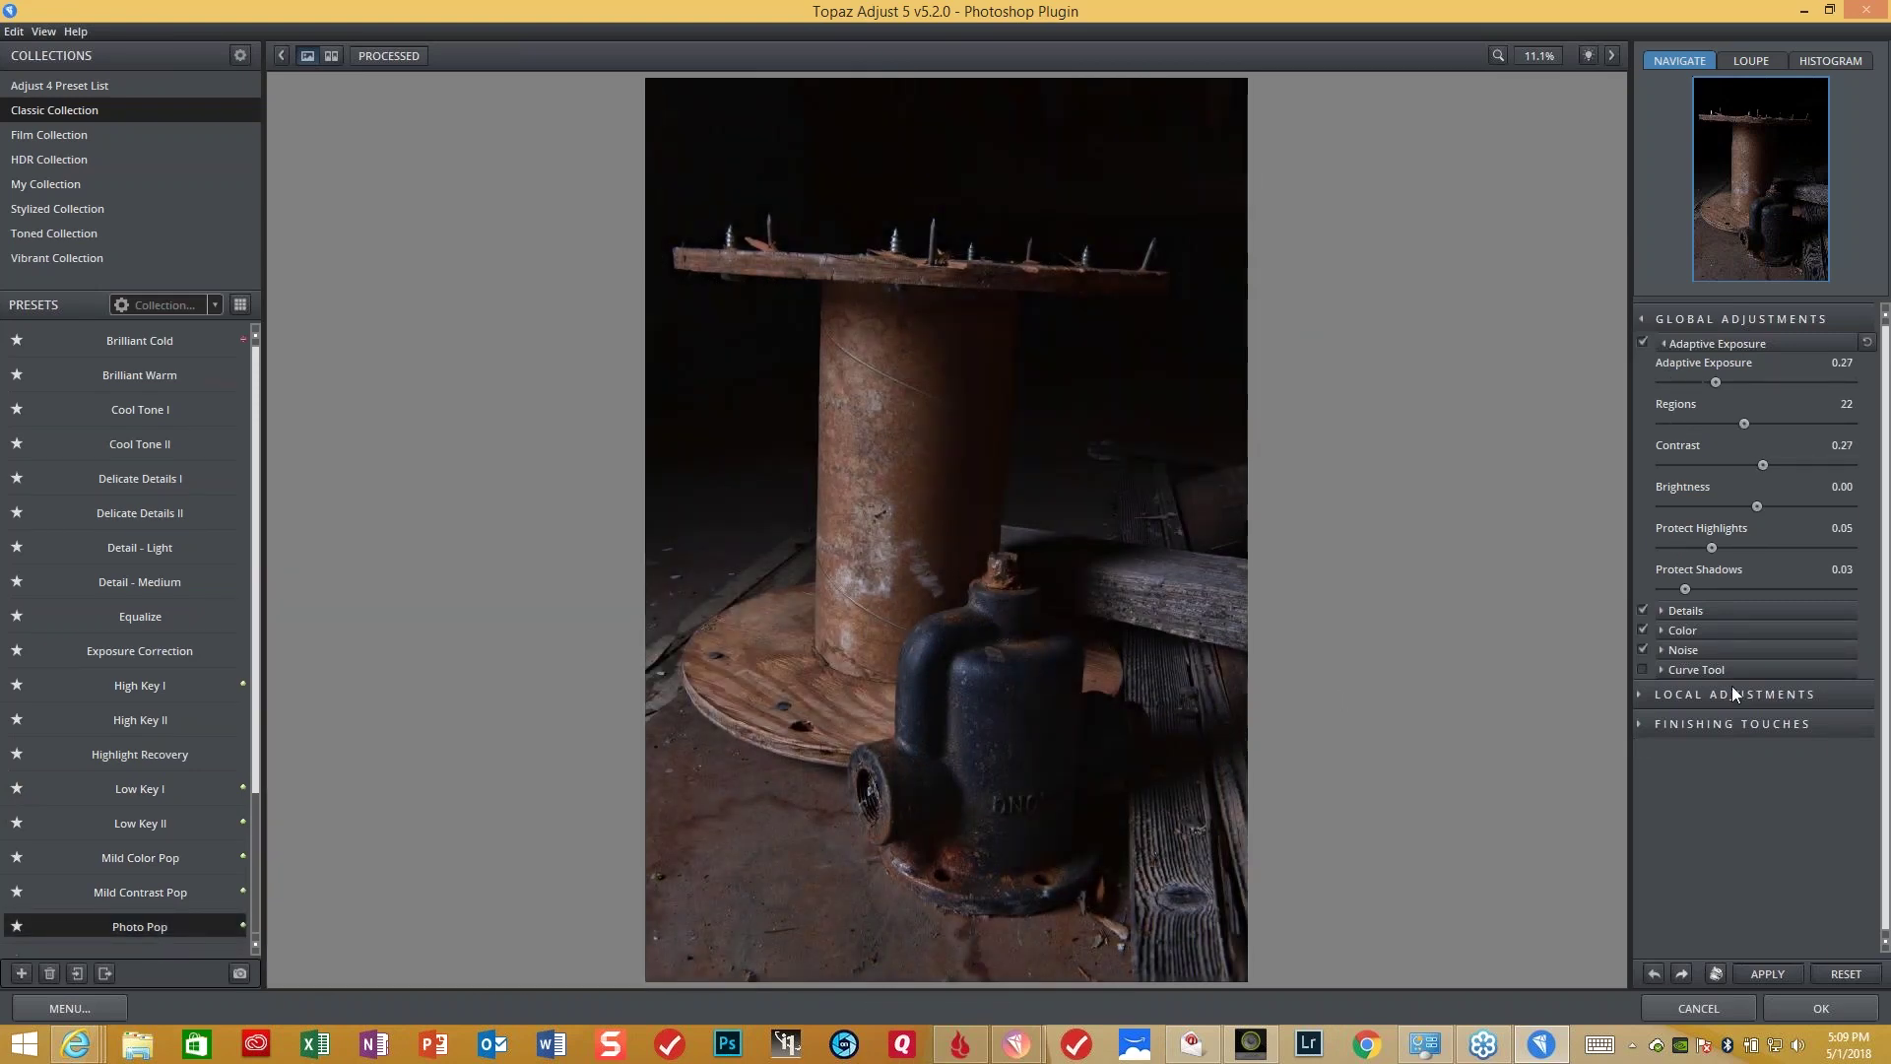
{"action": "left_click", "coordinate": [1663, 631]}
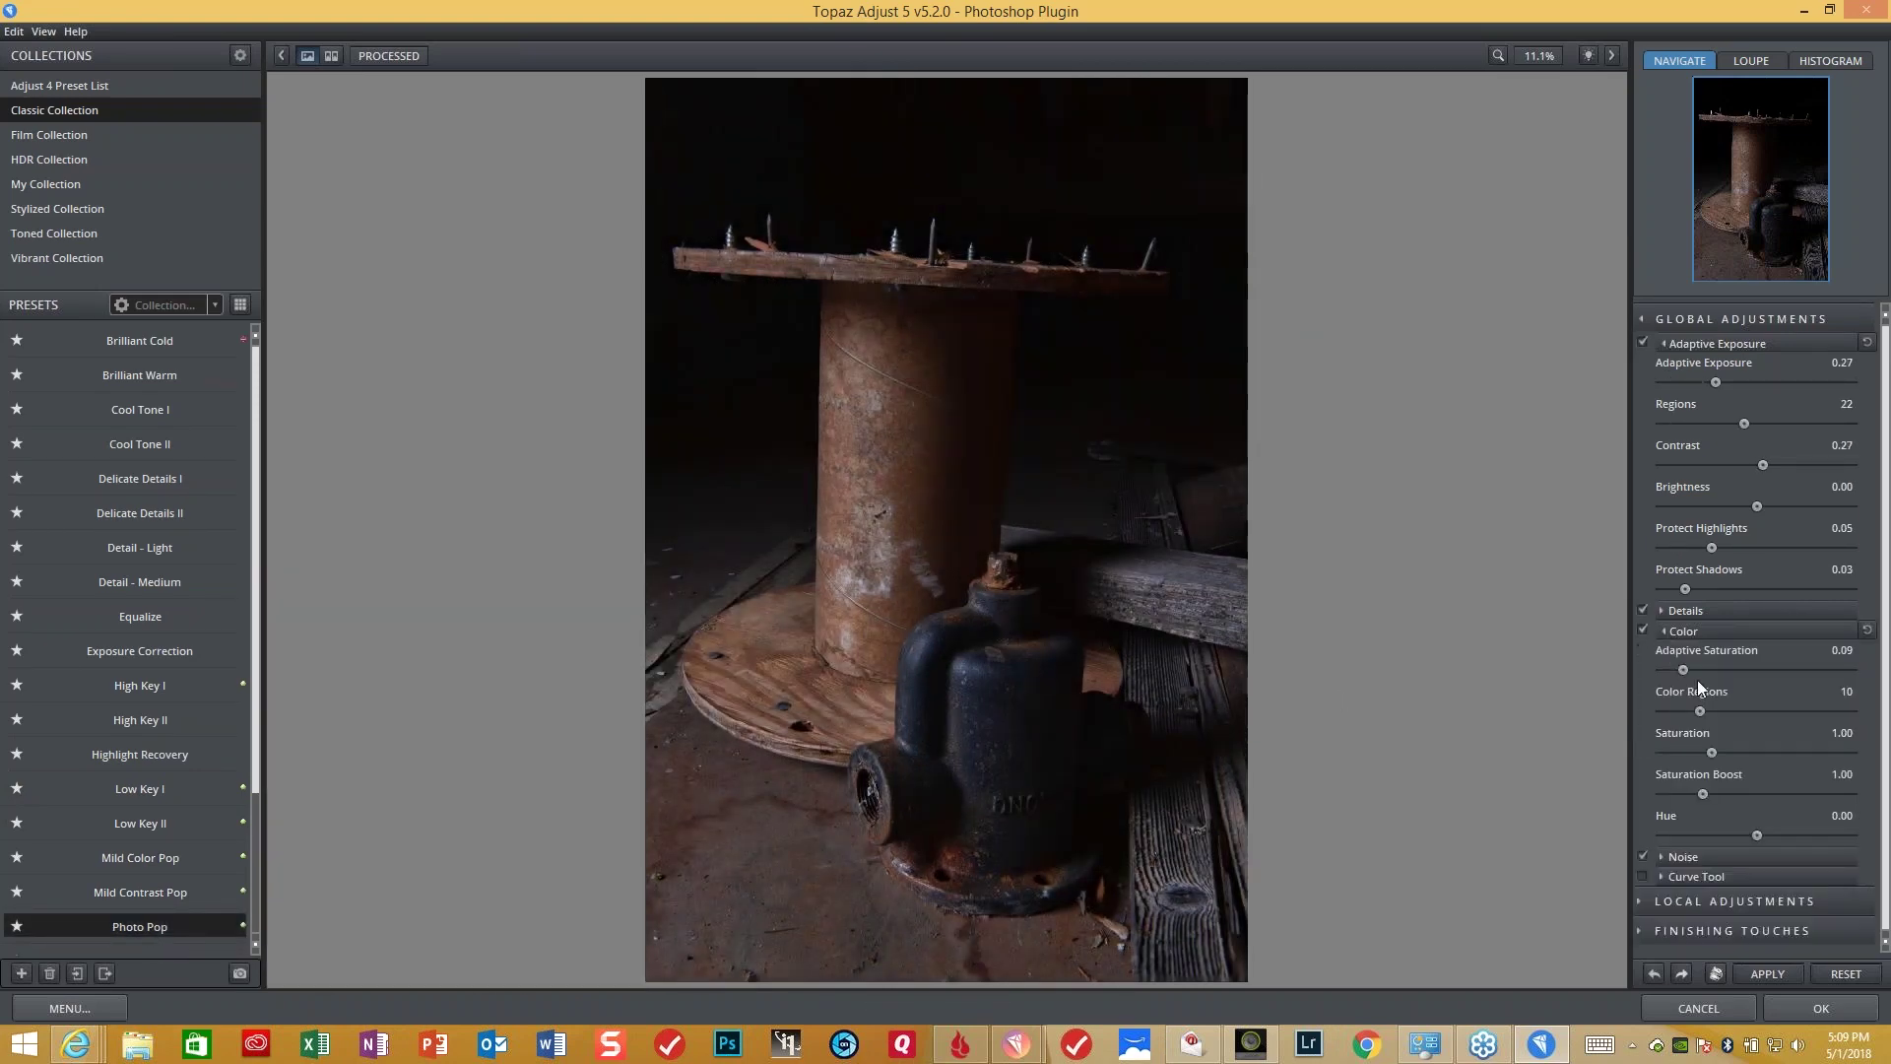
{"action": "left_click_drag", "start_coordinate": [1701, 711], "coordinate": [1694, 711]}
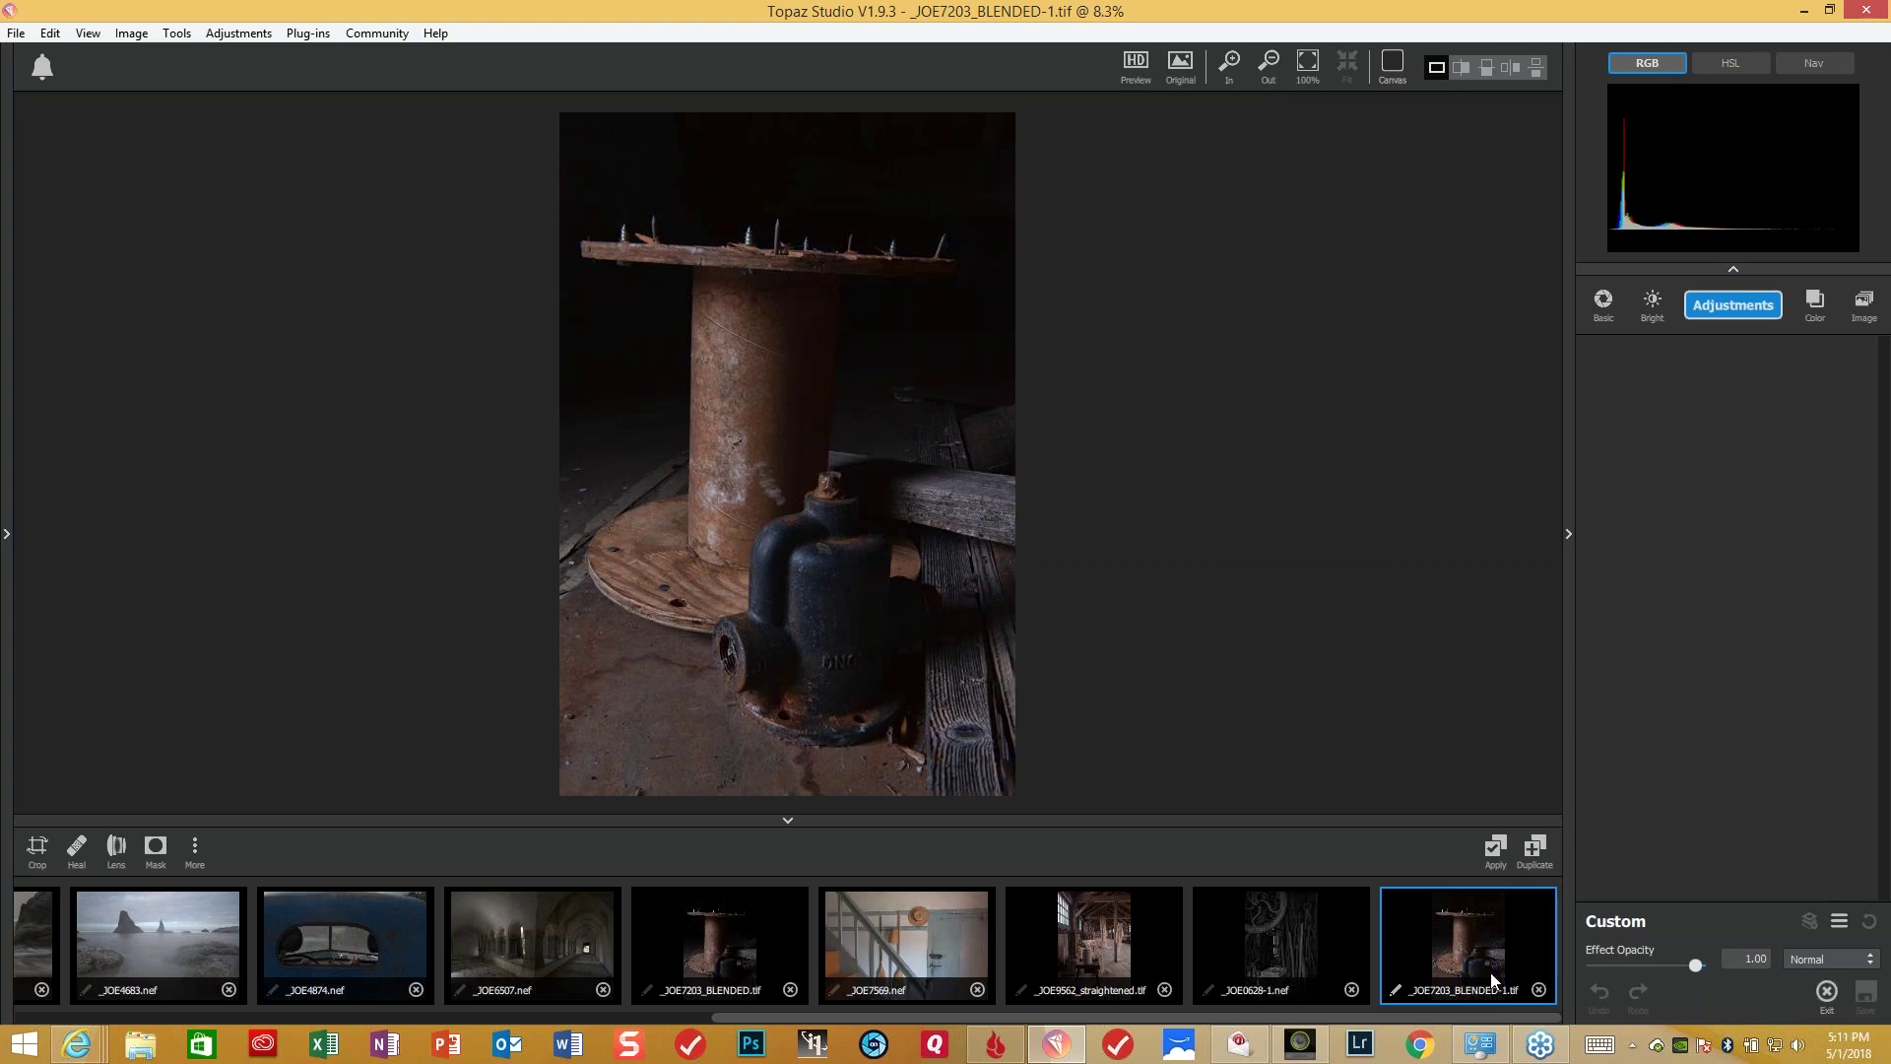
- Enlarge the processed copy _JOE7203_BLENDED-1.tif in the preview and hide the filmstrip to give it more room
{"action": "mouse_move", "coordinate": [1230, 67]}
{"action": "left_click", "coordinate": [1235, 75]}
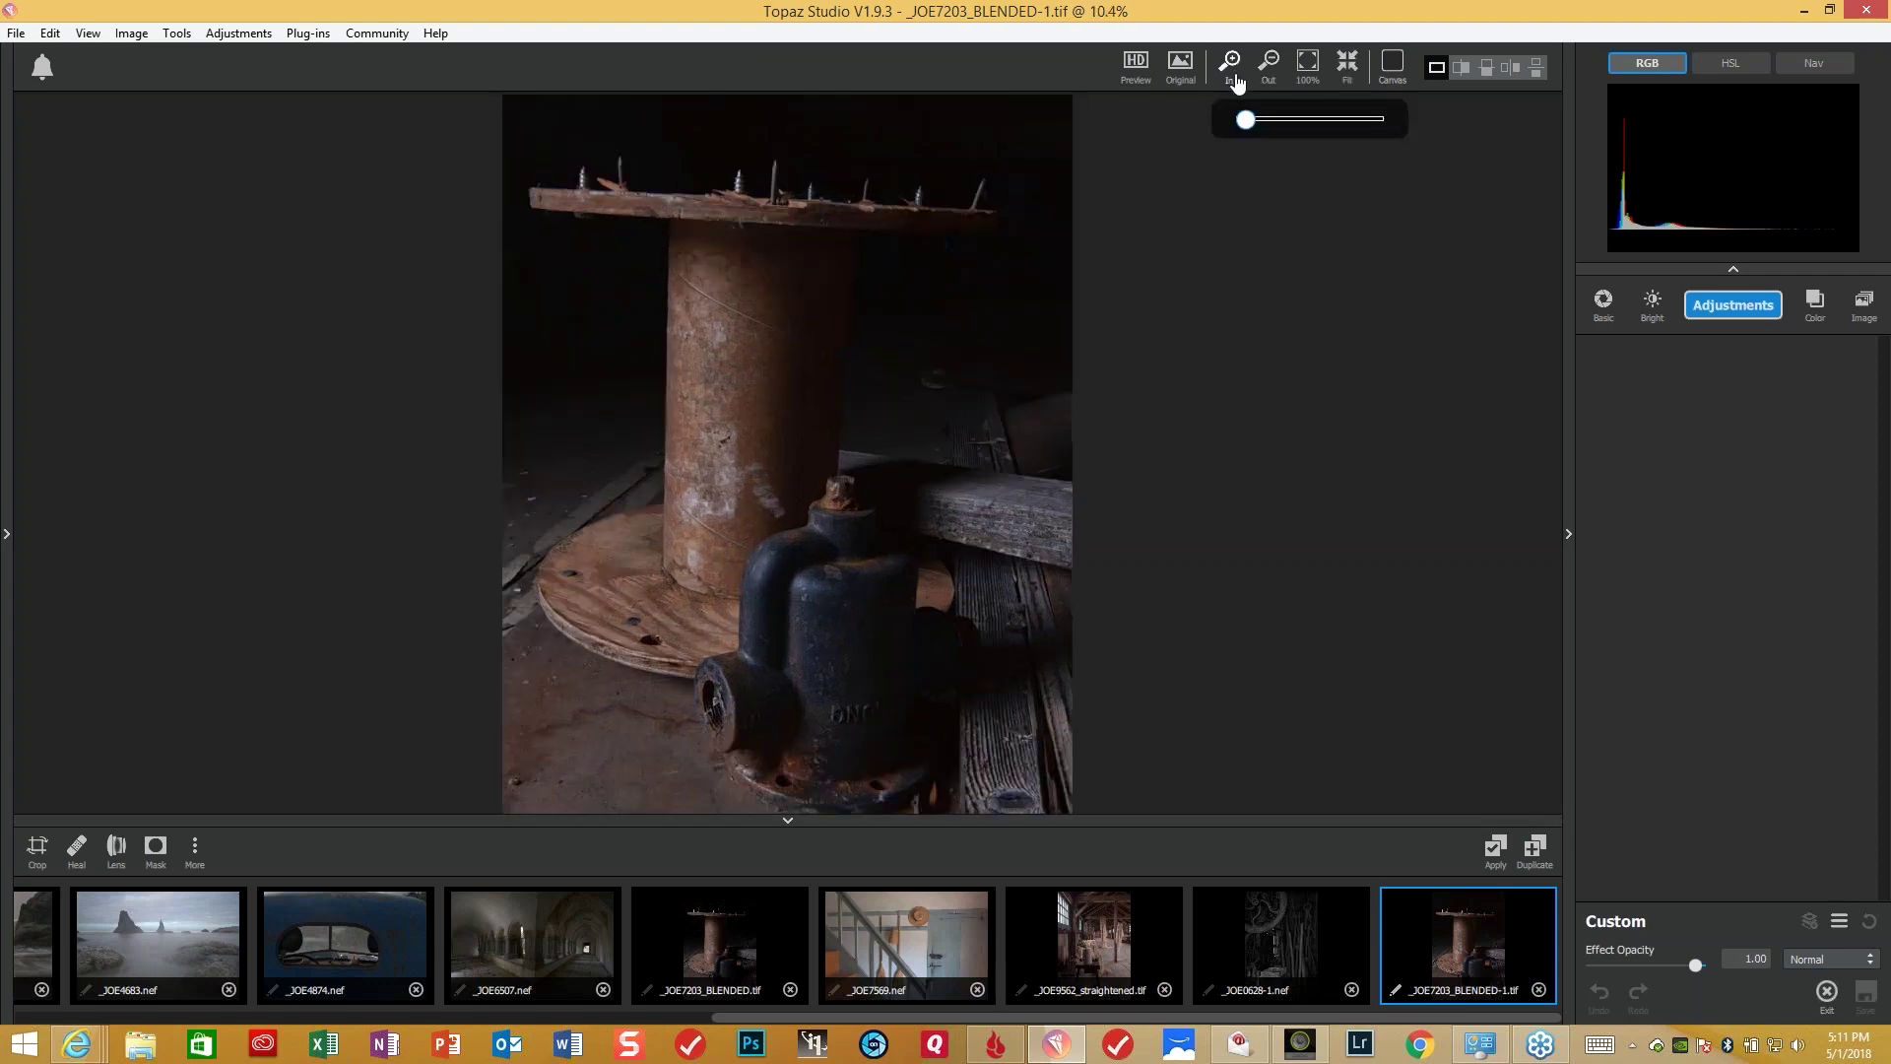
{"action": "left_click", "coordinate": [786, 823]}
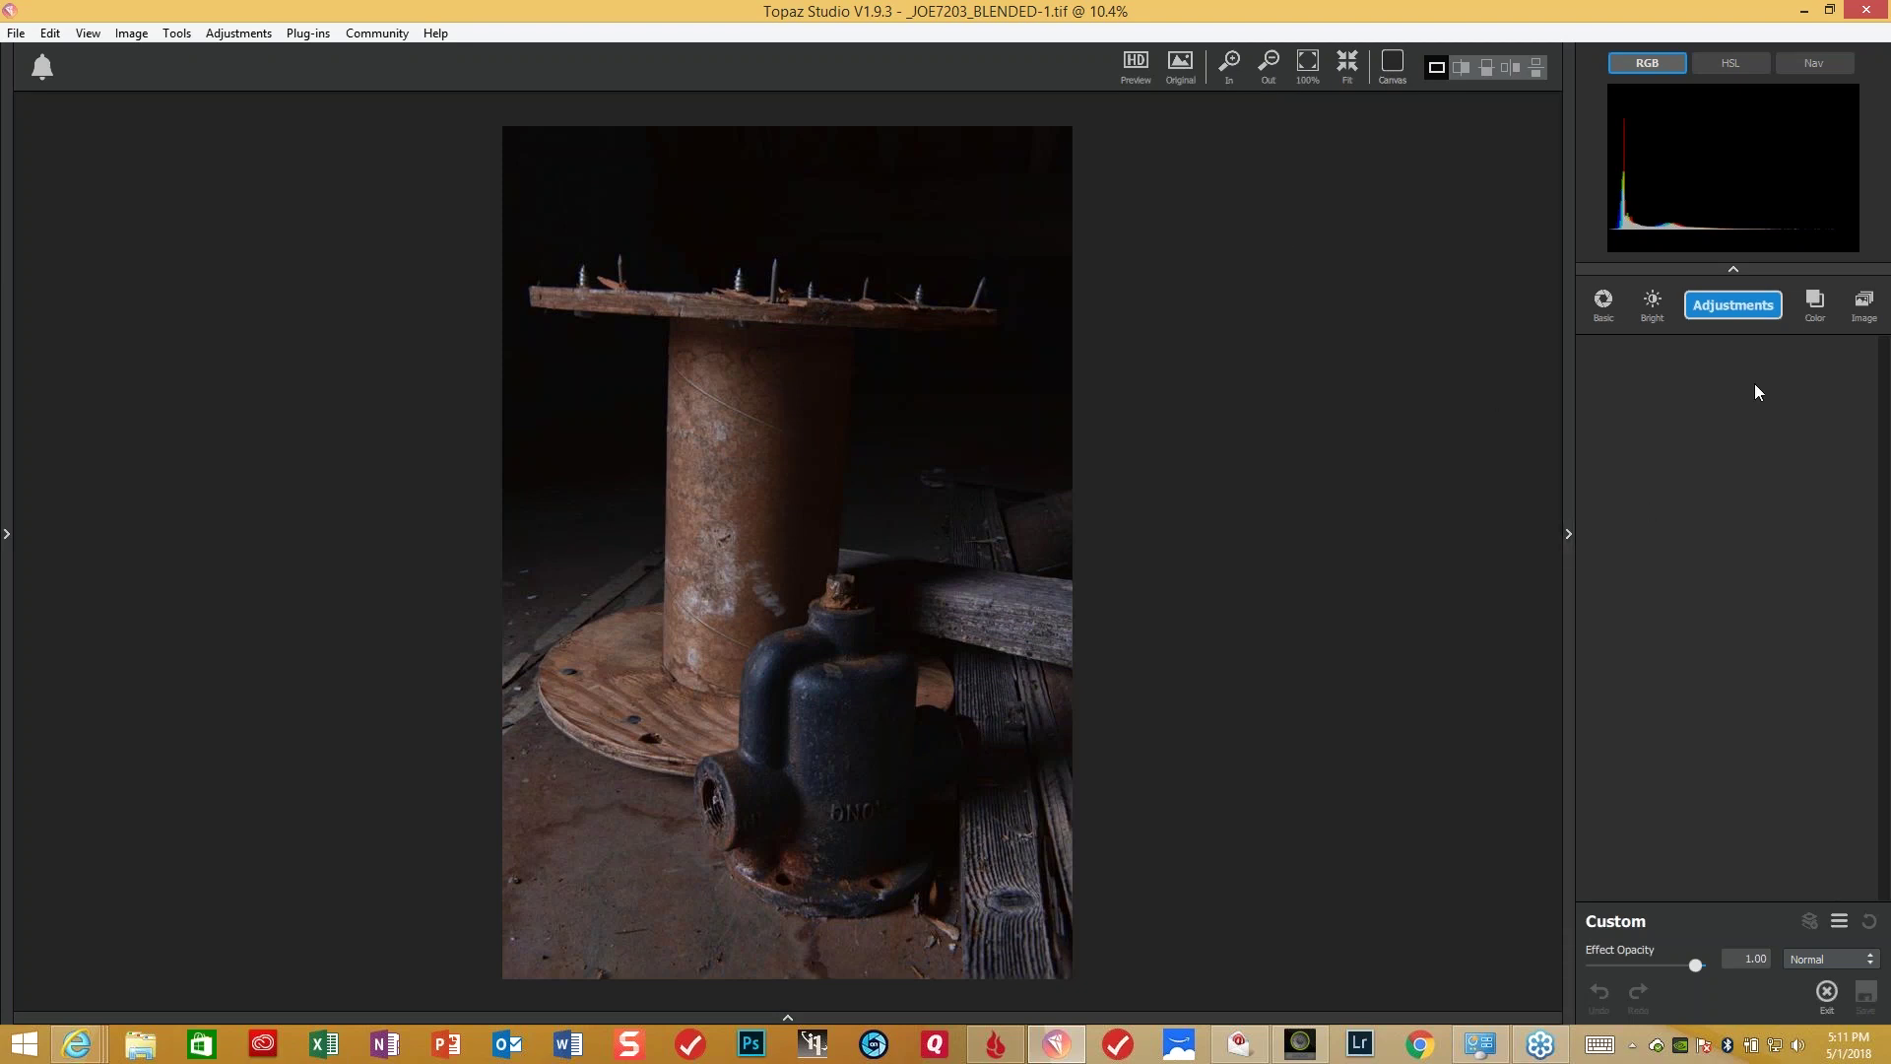
- Add an Edges adjustment with Edge Strength 0.15, Suppress Weak Edges 0.38 and Edge Thickness 0.09
{"action": "left_click", "coordinate": [1743, 307]}
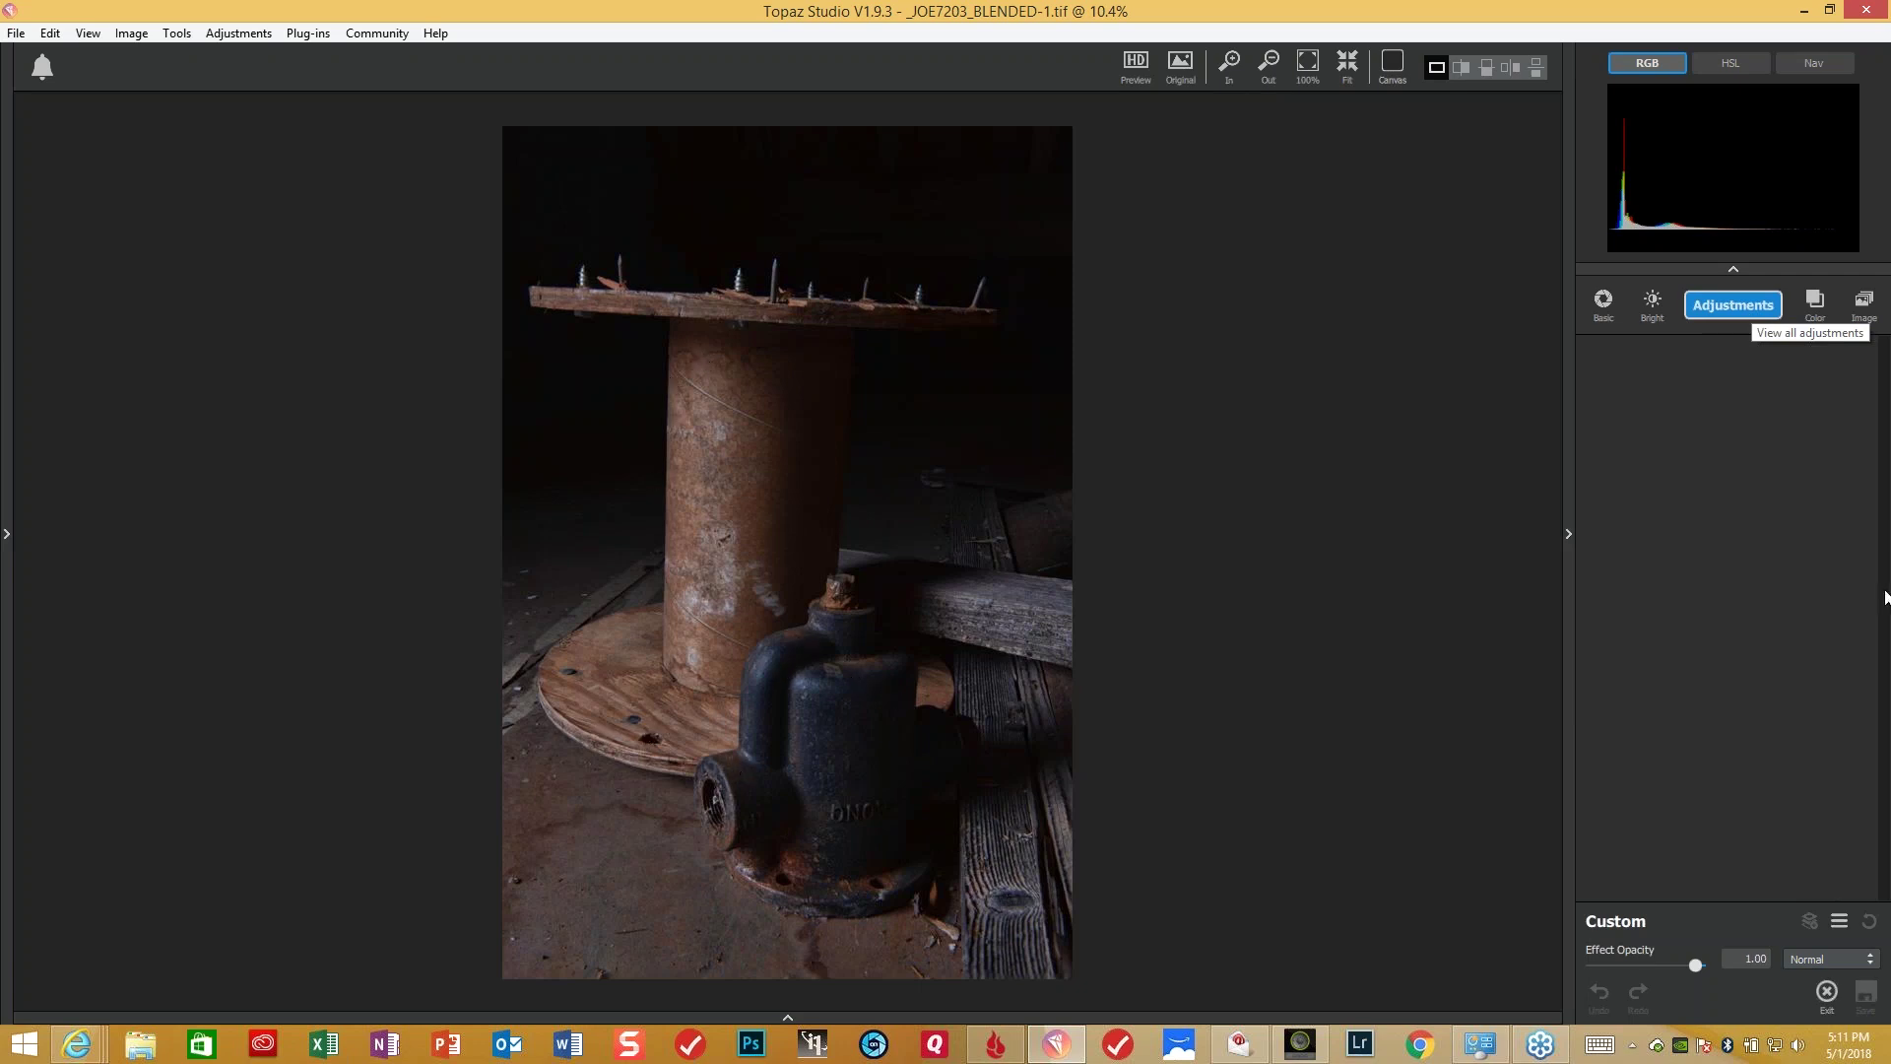
{"action": "left_click", "coordinate": [1733, 308]}
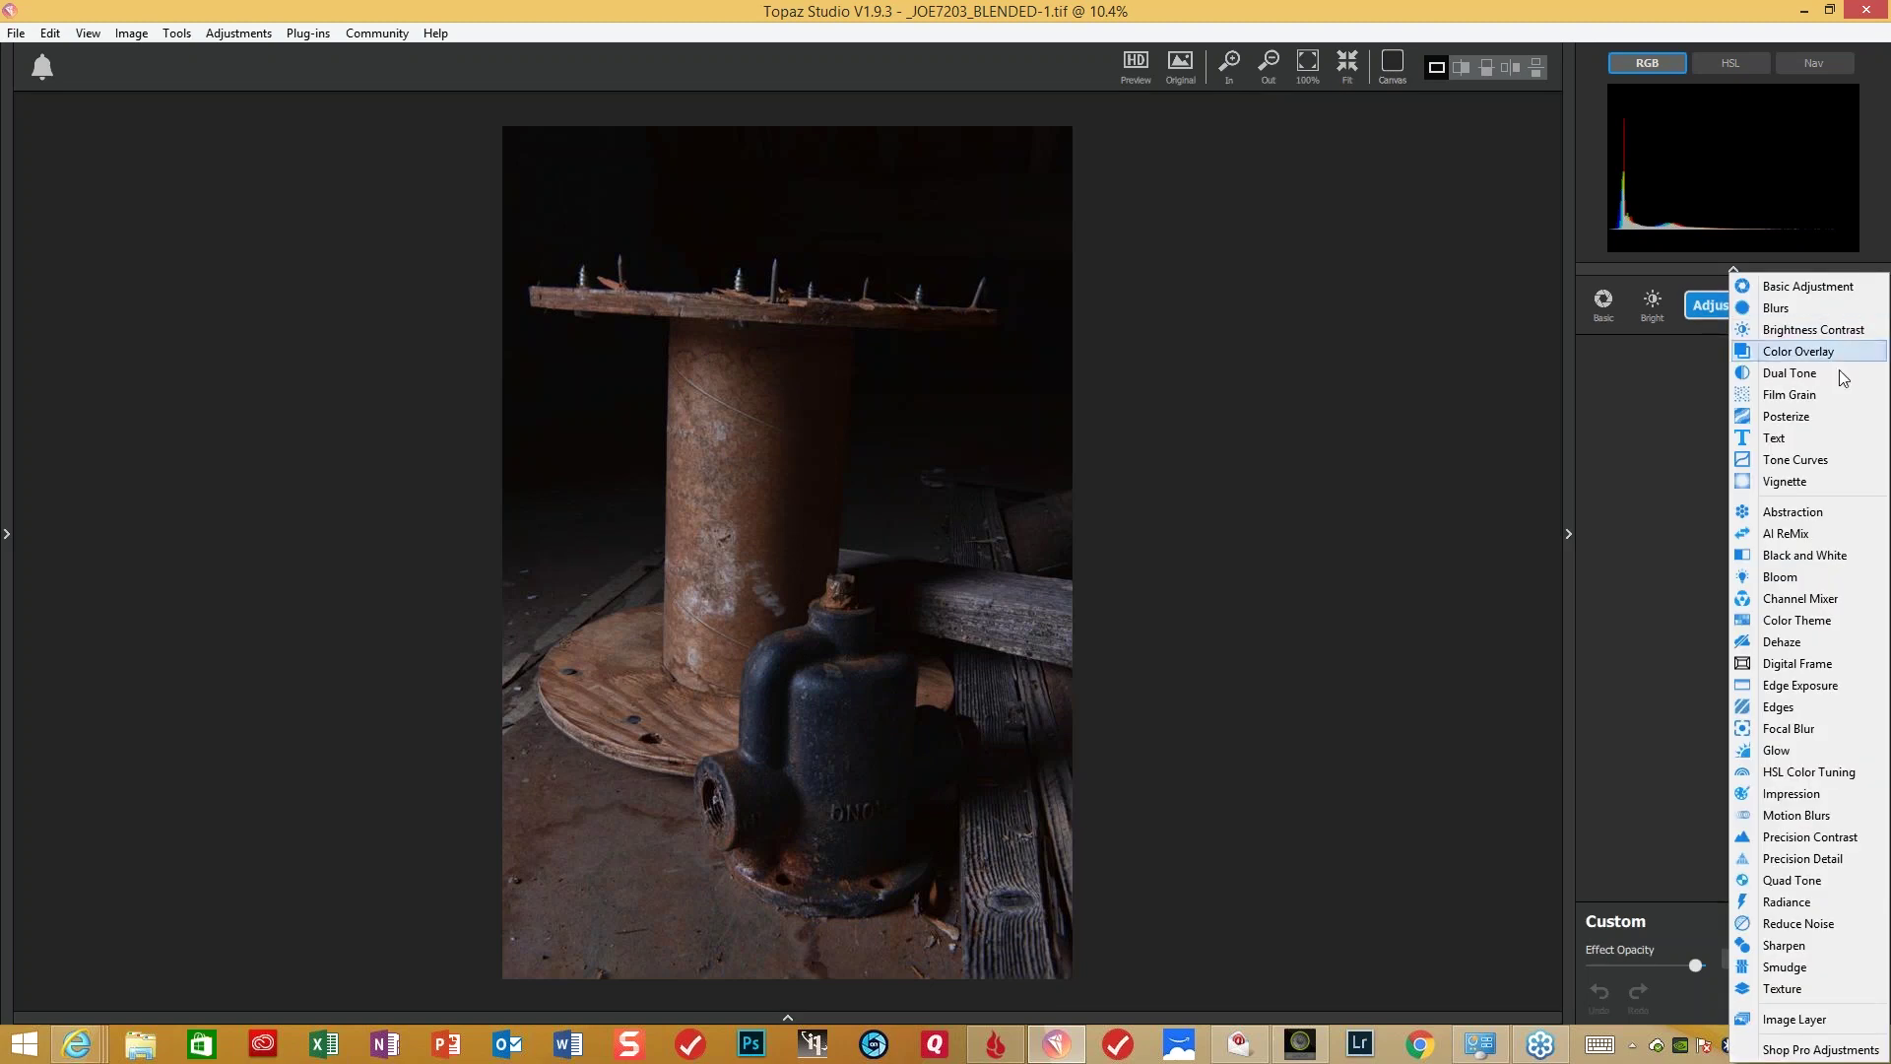
{"action": "left_click", "coordinate": [1799, 710]}
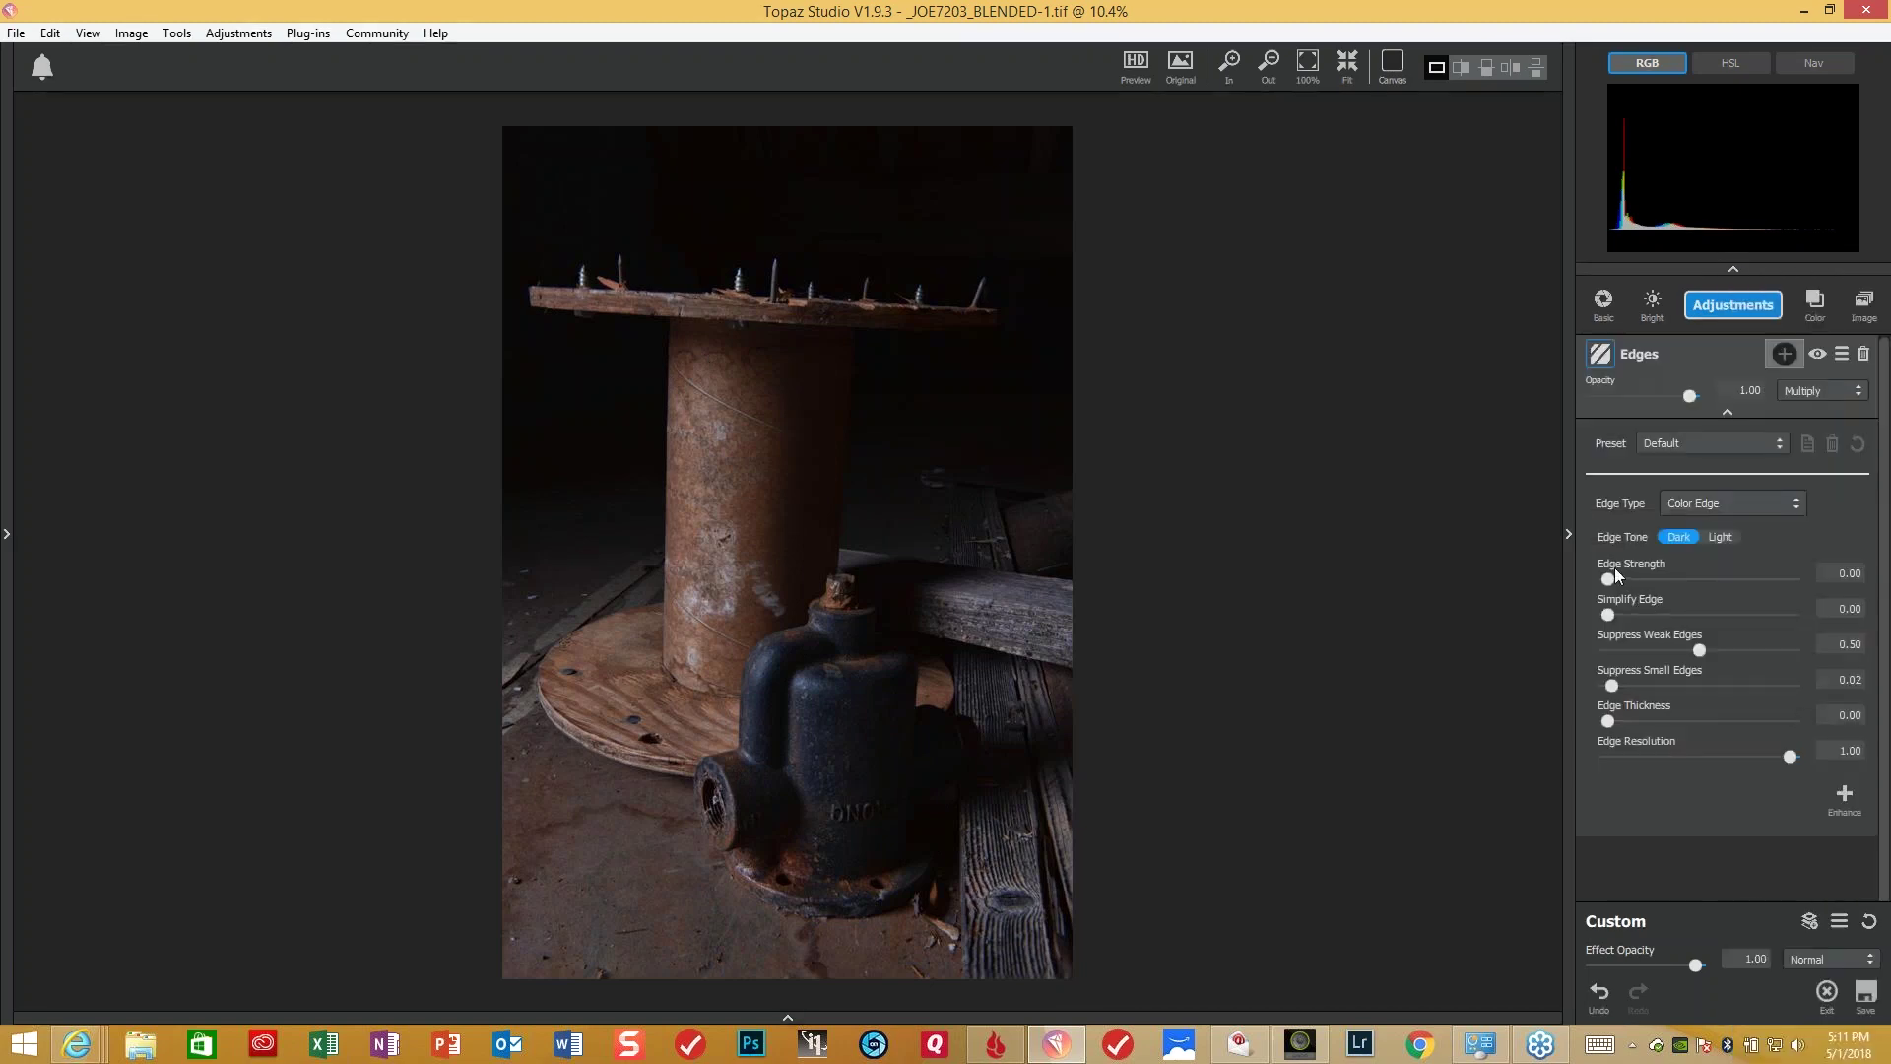
{"action": "left_click_drag", "start_coordinate": [1610, 578], "coordinate": [1629, 582]}
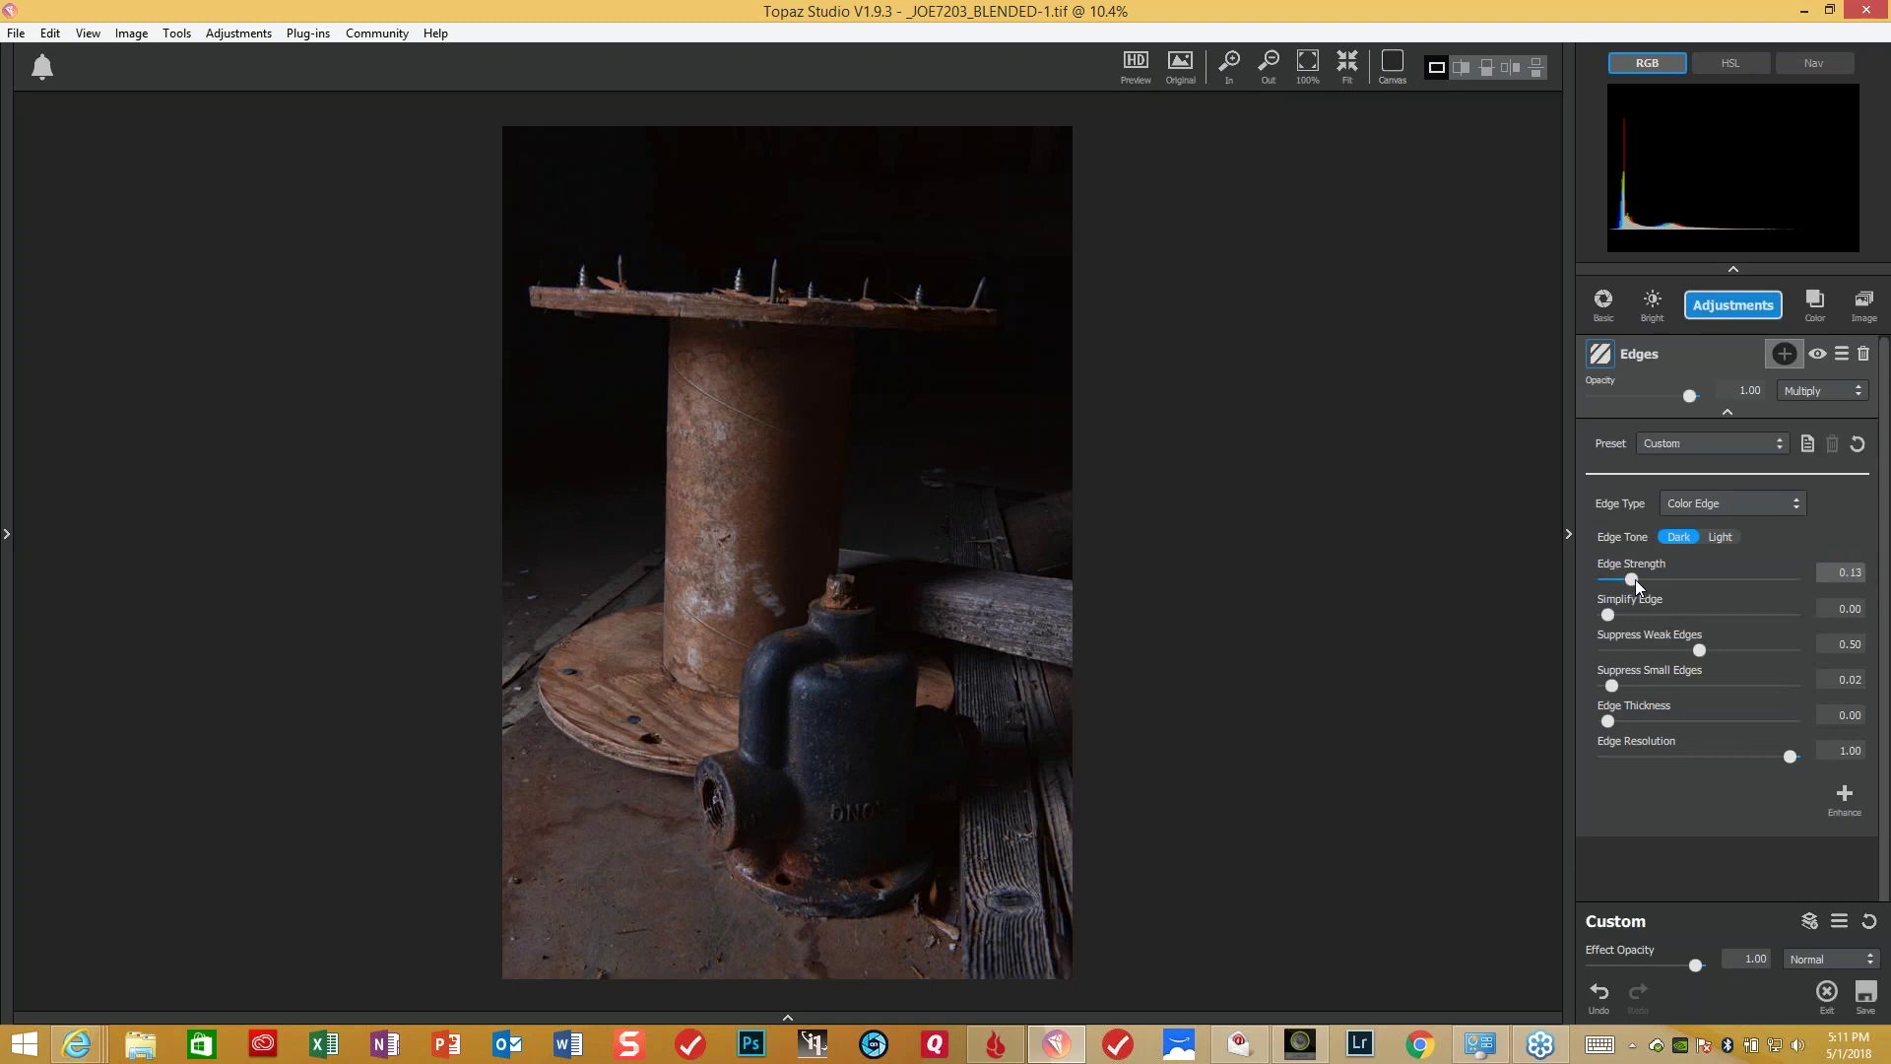
{"action": "left_click", "coordinate": [1638, 579]}
{"action": "left_click_drag", "start_coordinate": [1694, 650], "coordinate": [1671, 654]}
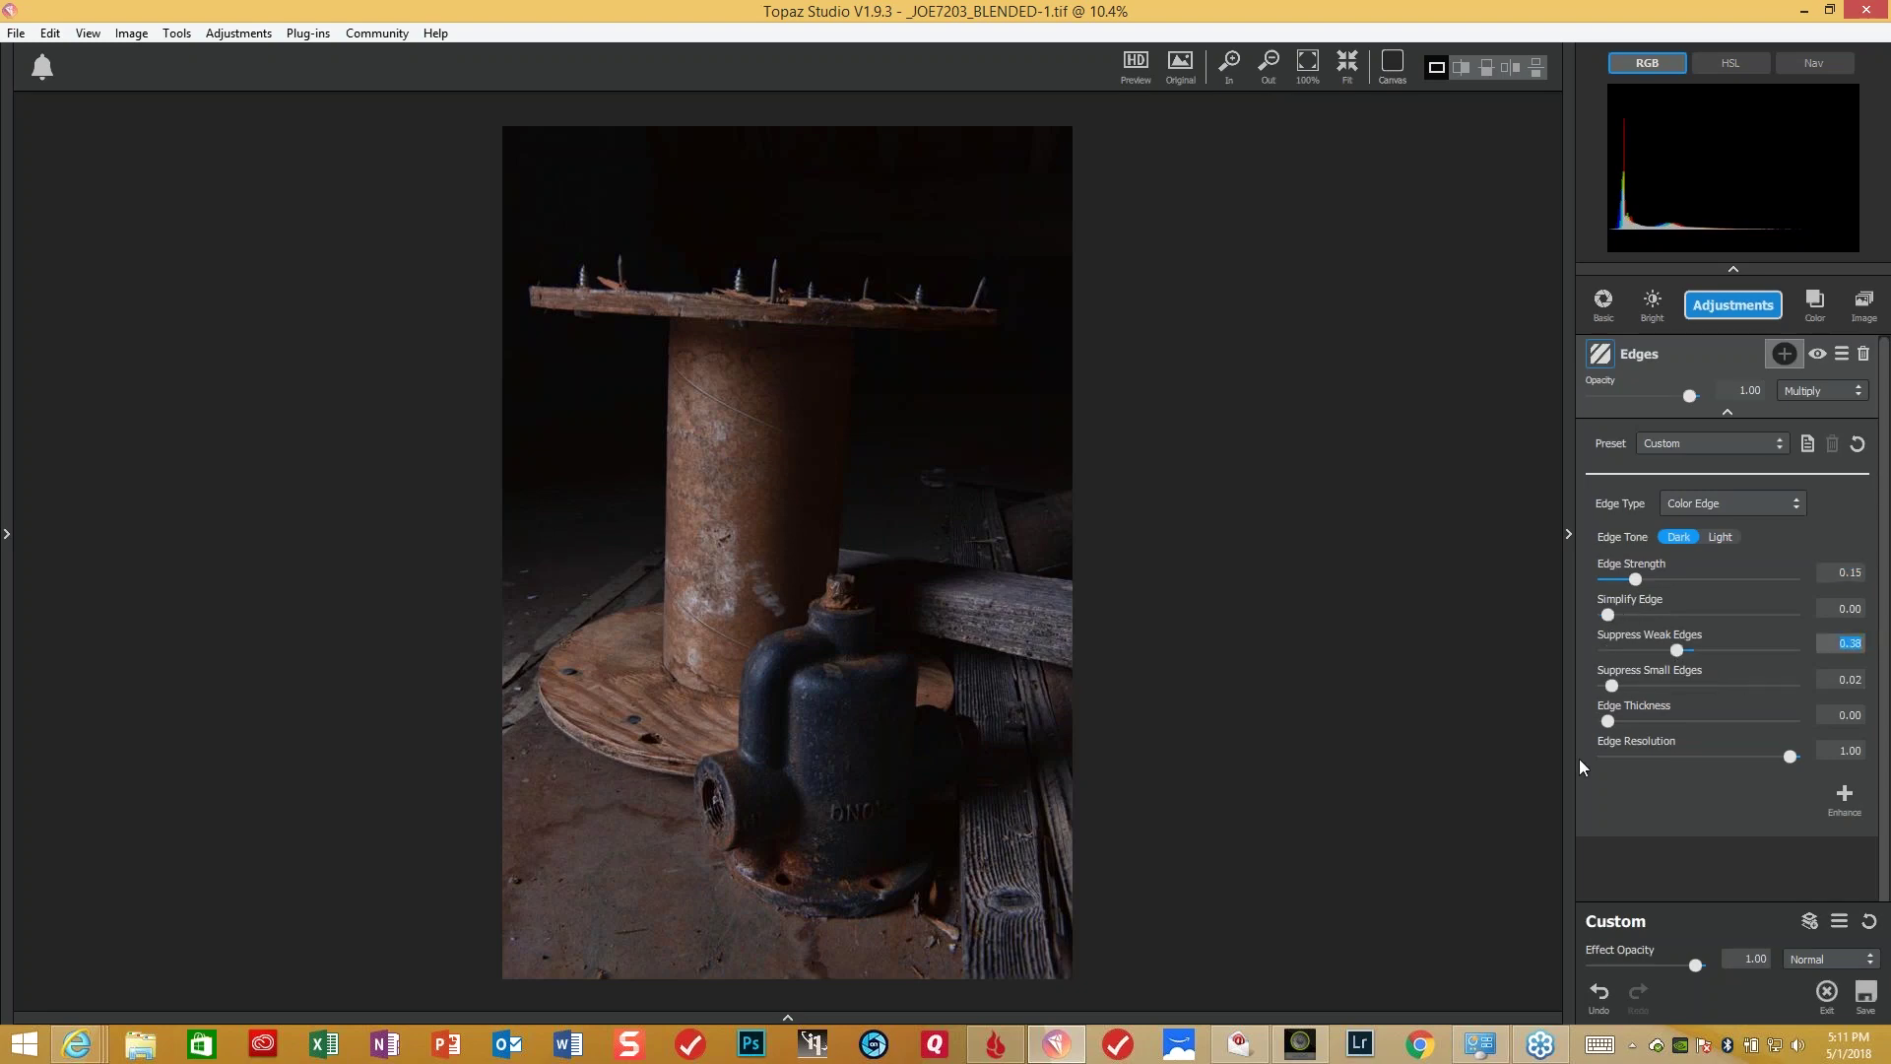
{"action": "left_click", "coordinate": [1609, 719]}
{"action": "left_click_drag", "start_coordinate": [1614, 720], "coordinate": [1625, 719]}
{"action": "left_click_drag", "start_coordinate": [1626, 719], "coordinate": [1626, 719]}
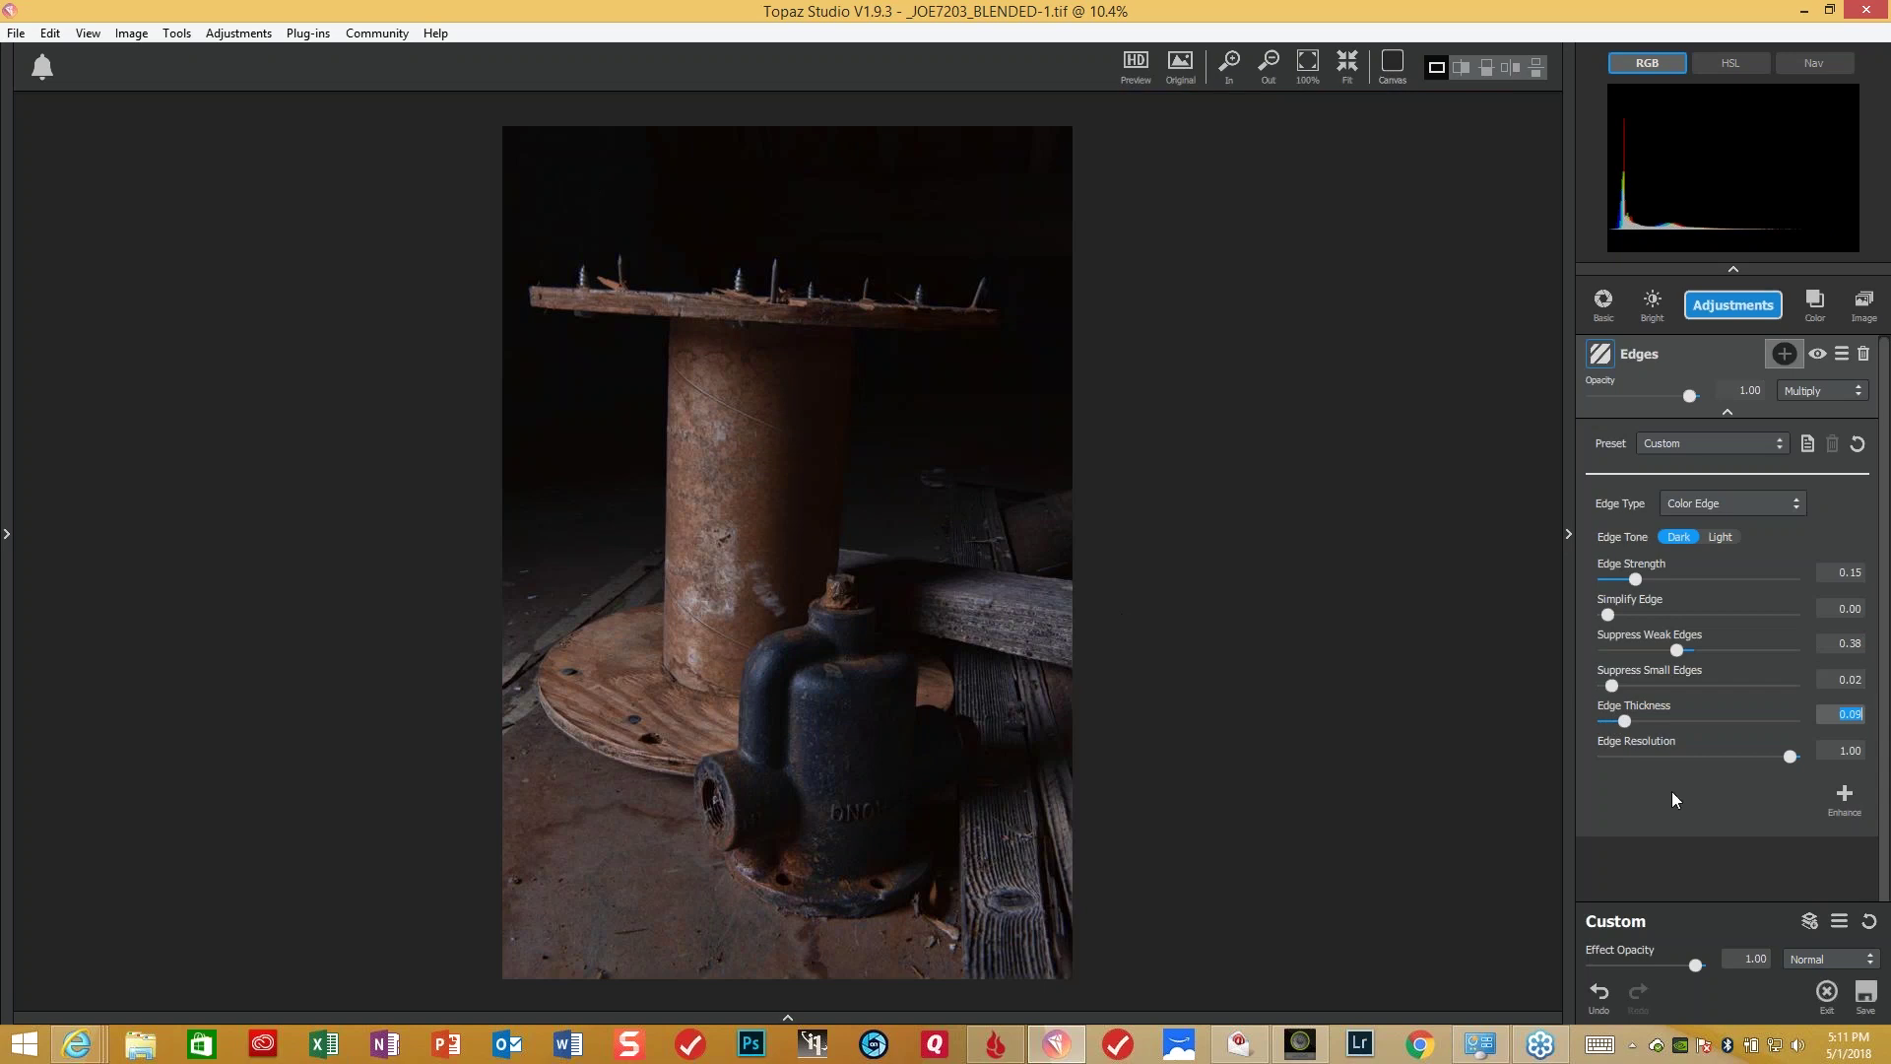
- Add a Precision Detail adjustment and apply its Subtle Sharp preset
{"action": "left_click", "coordinate": [1734, 311]}
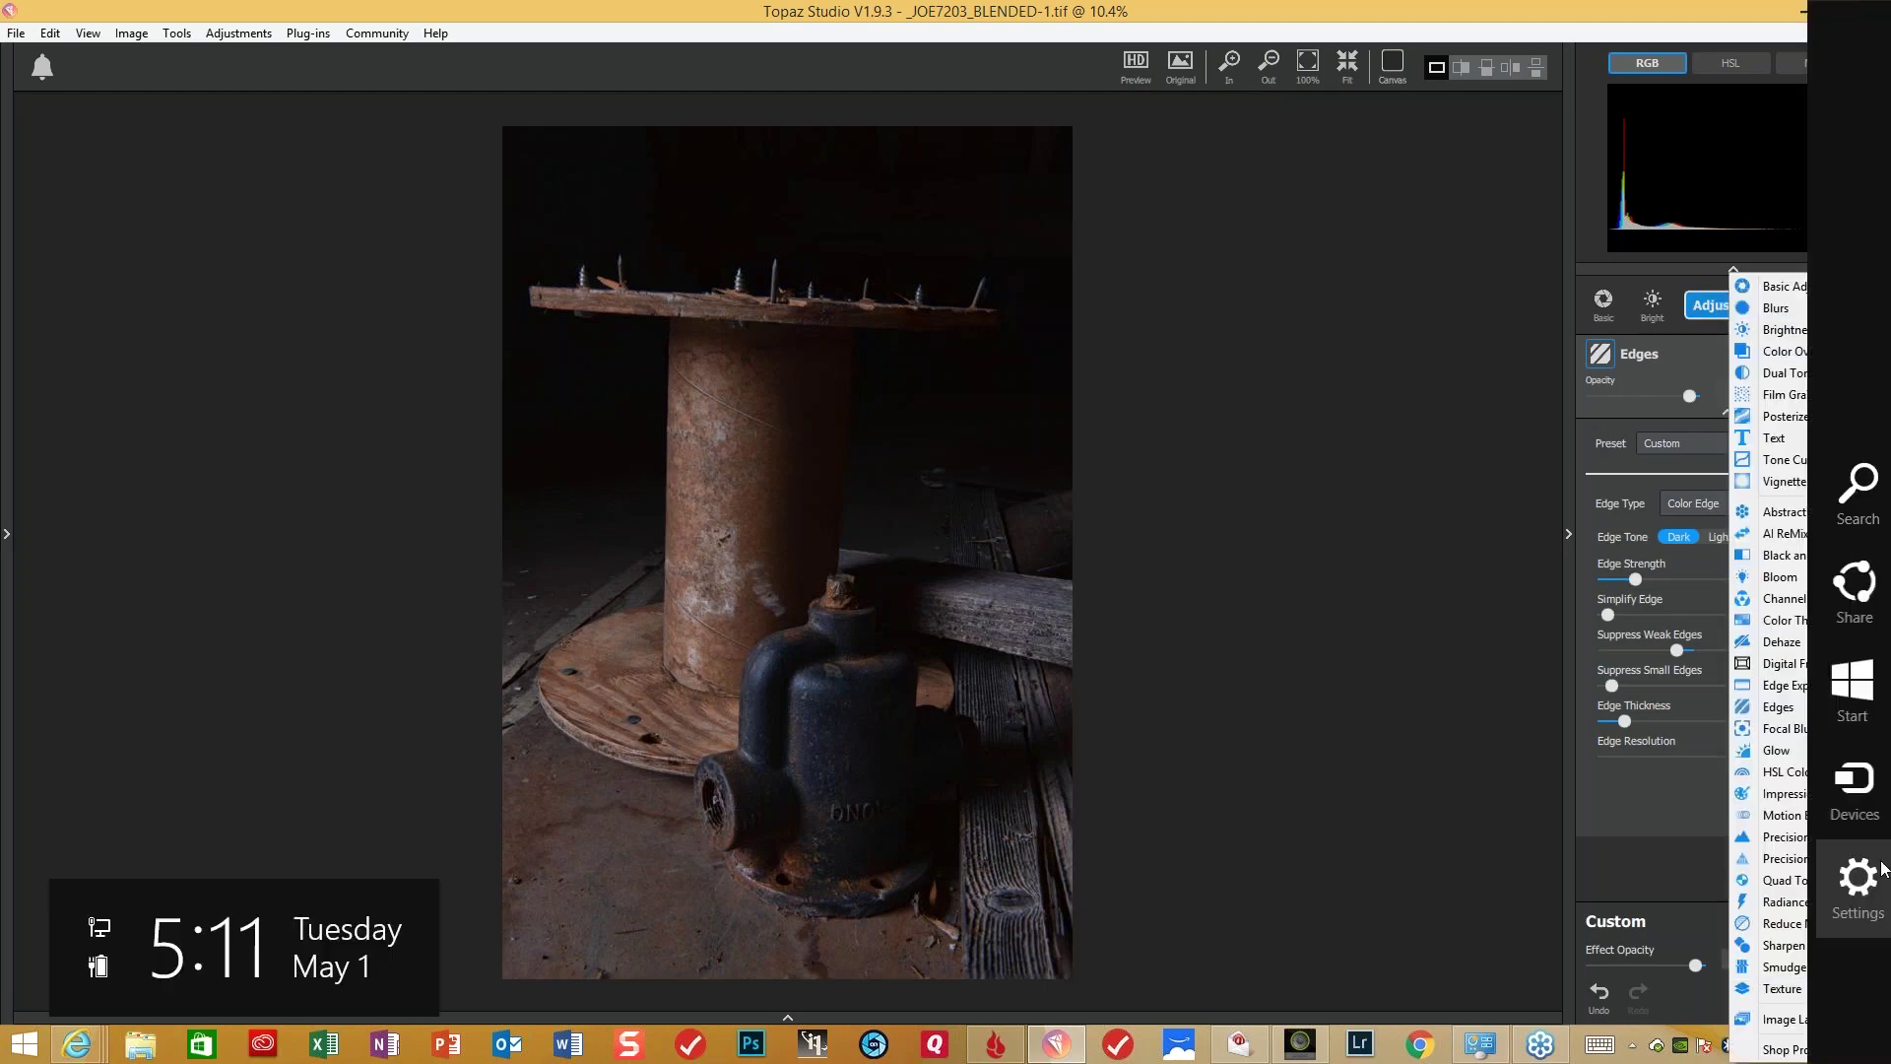
{"action": "left_click", "coordinate": [1788, 860]}
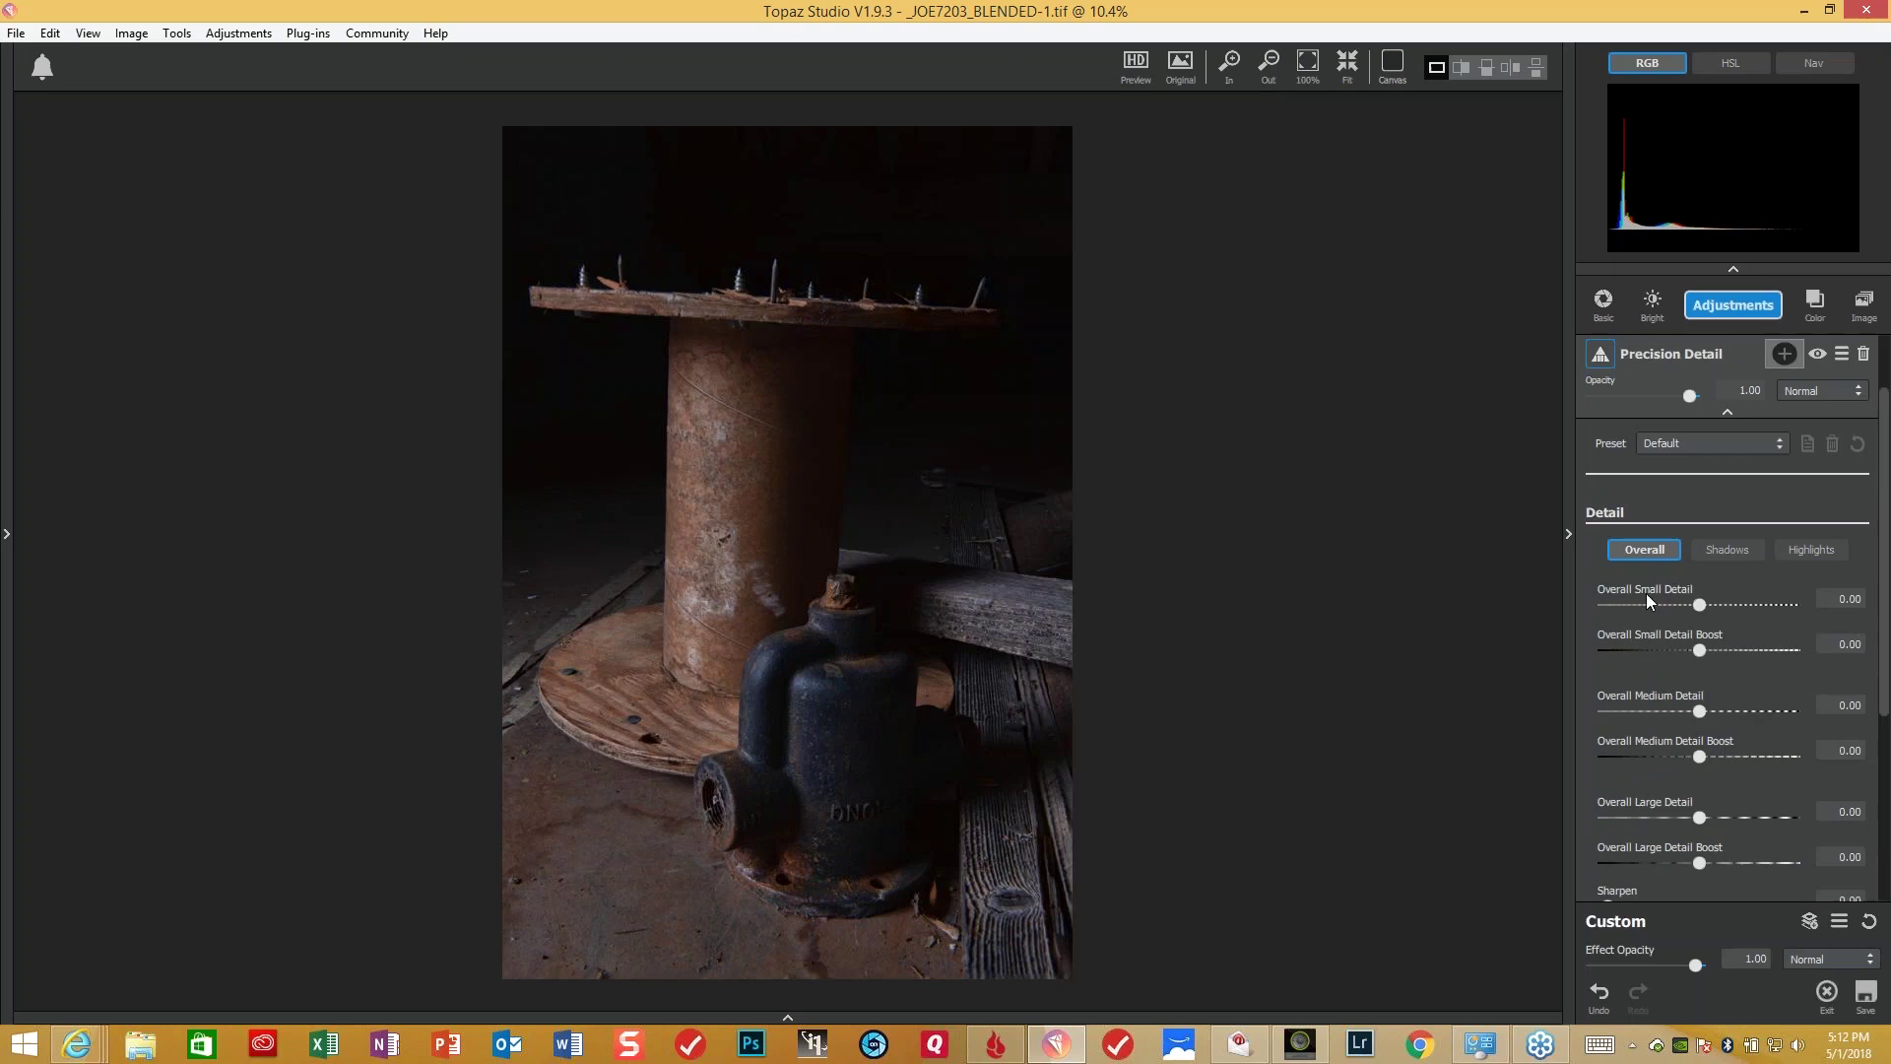
{"action": "left_click", "coordinate": [1775, 441]}
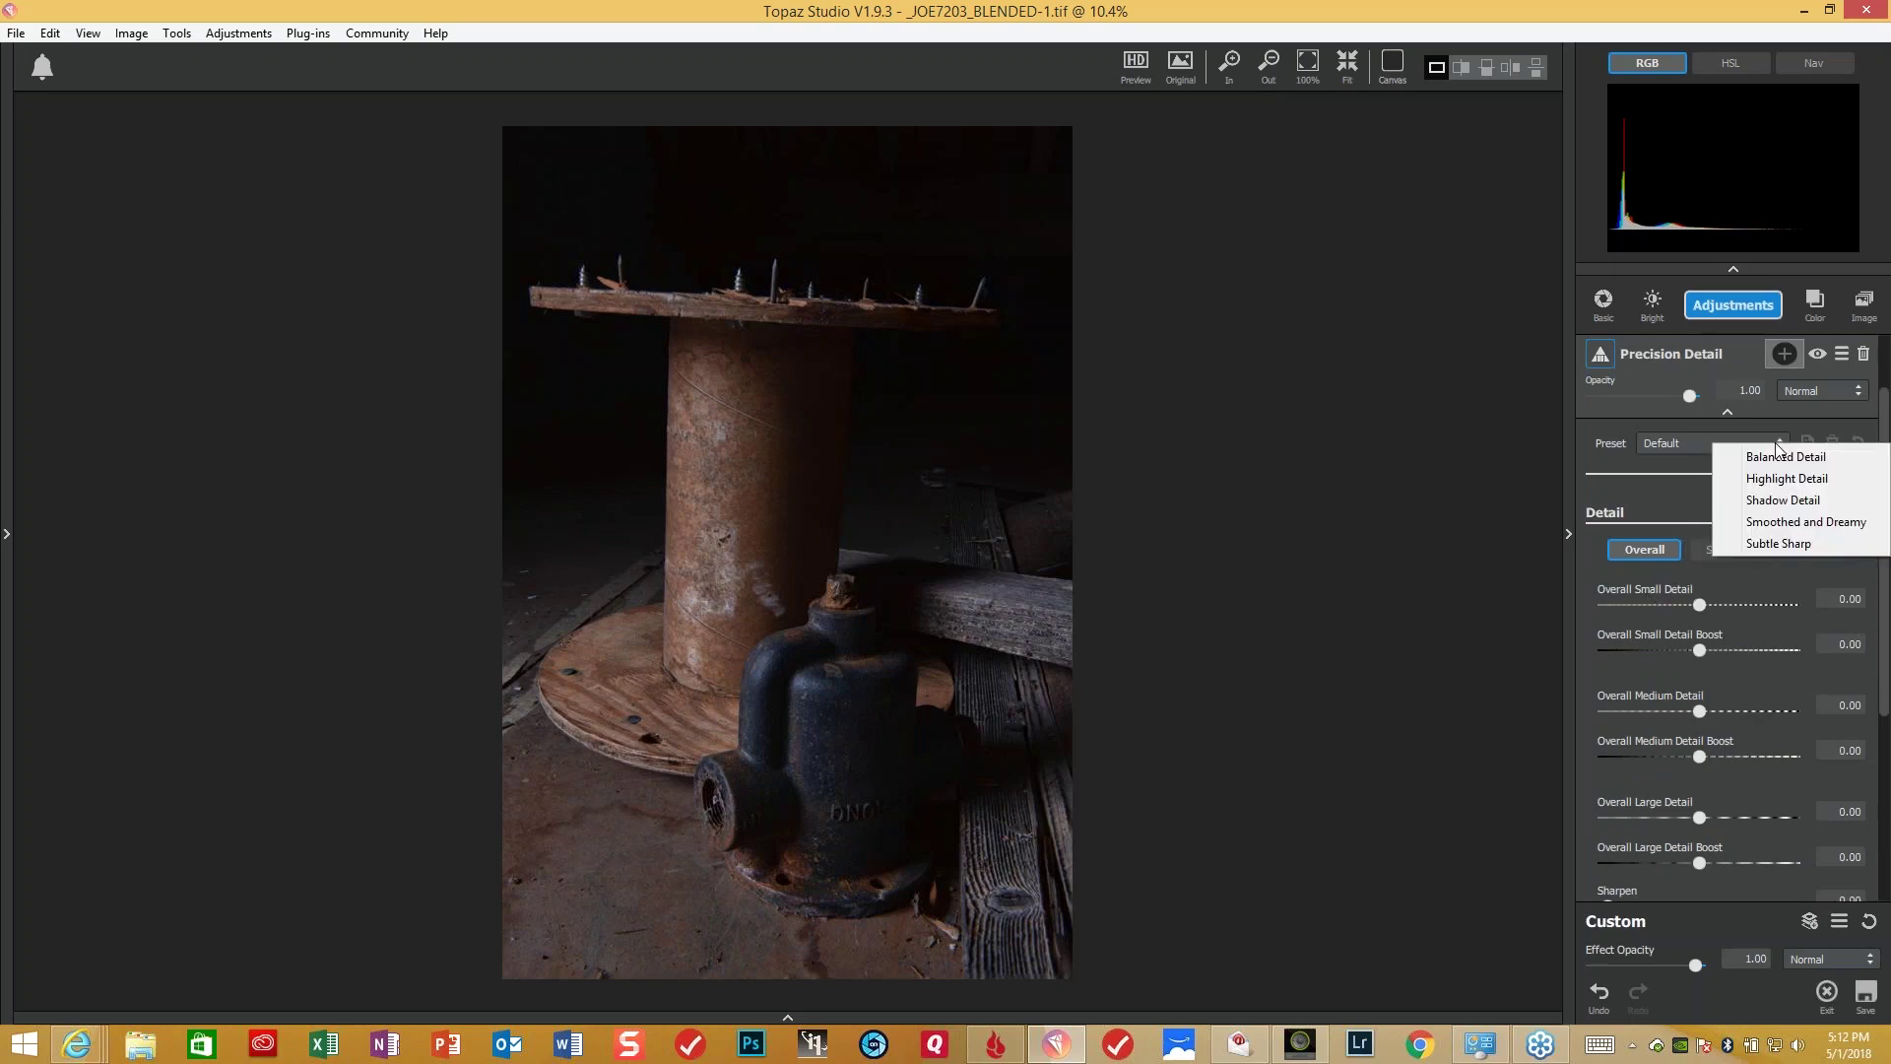
{"action": "left_click", "coordinate": [1771, 545]}
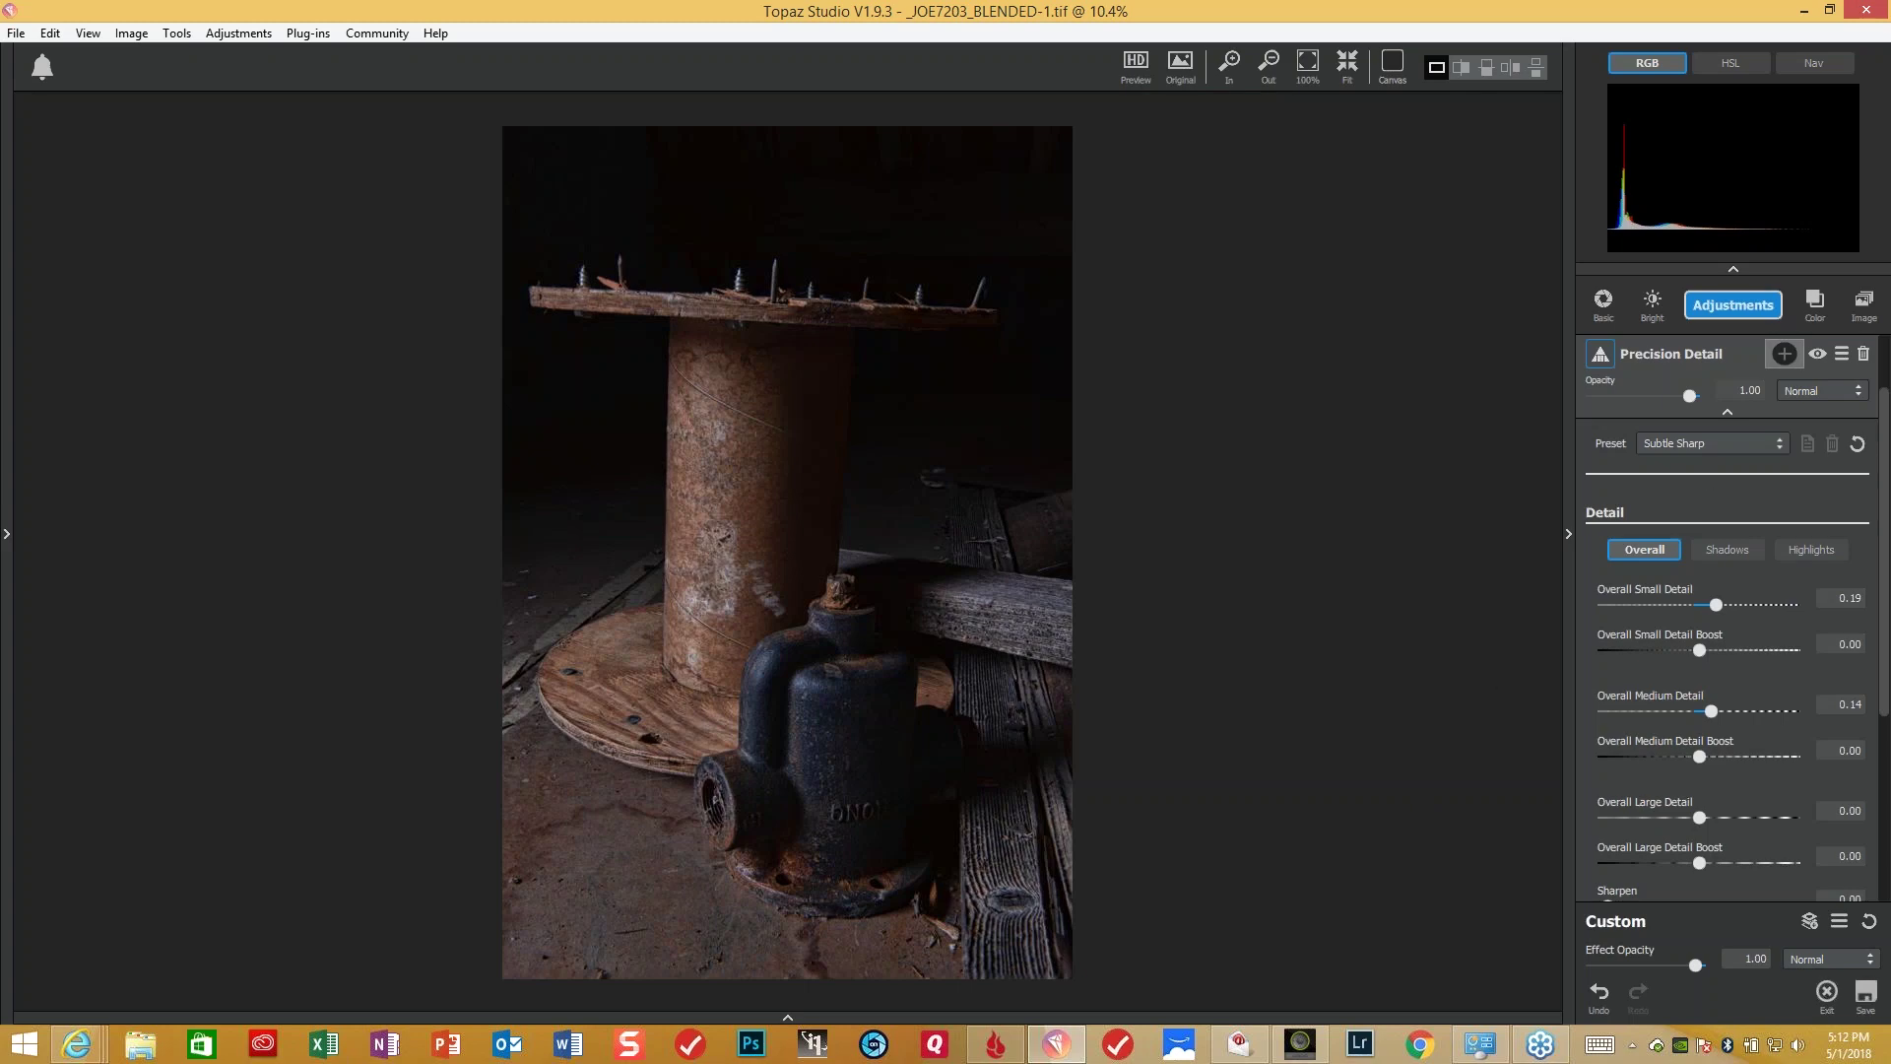
- Add a Precision Contrast adjustment with Micro contrast 0.32, Low contrast 0.21 and Midtone lighting 0.22
{"action": "left_click", "coordinate": [1743, 314]}
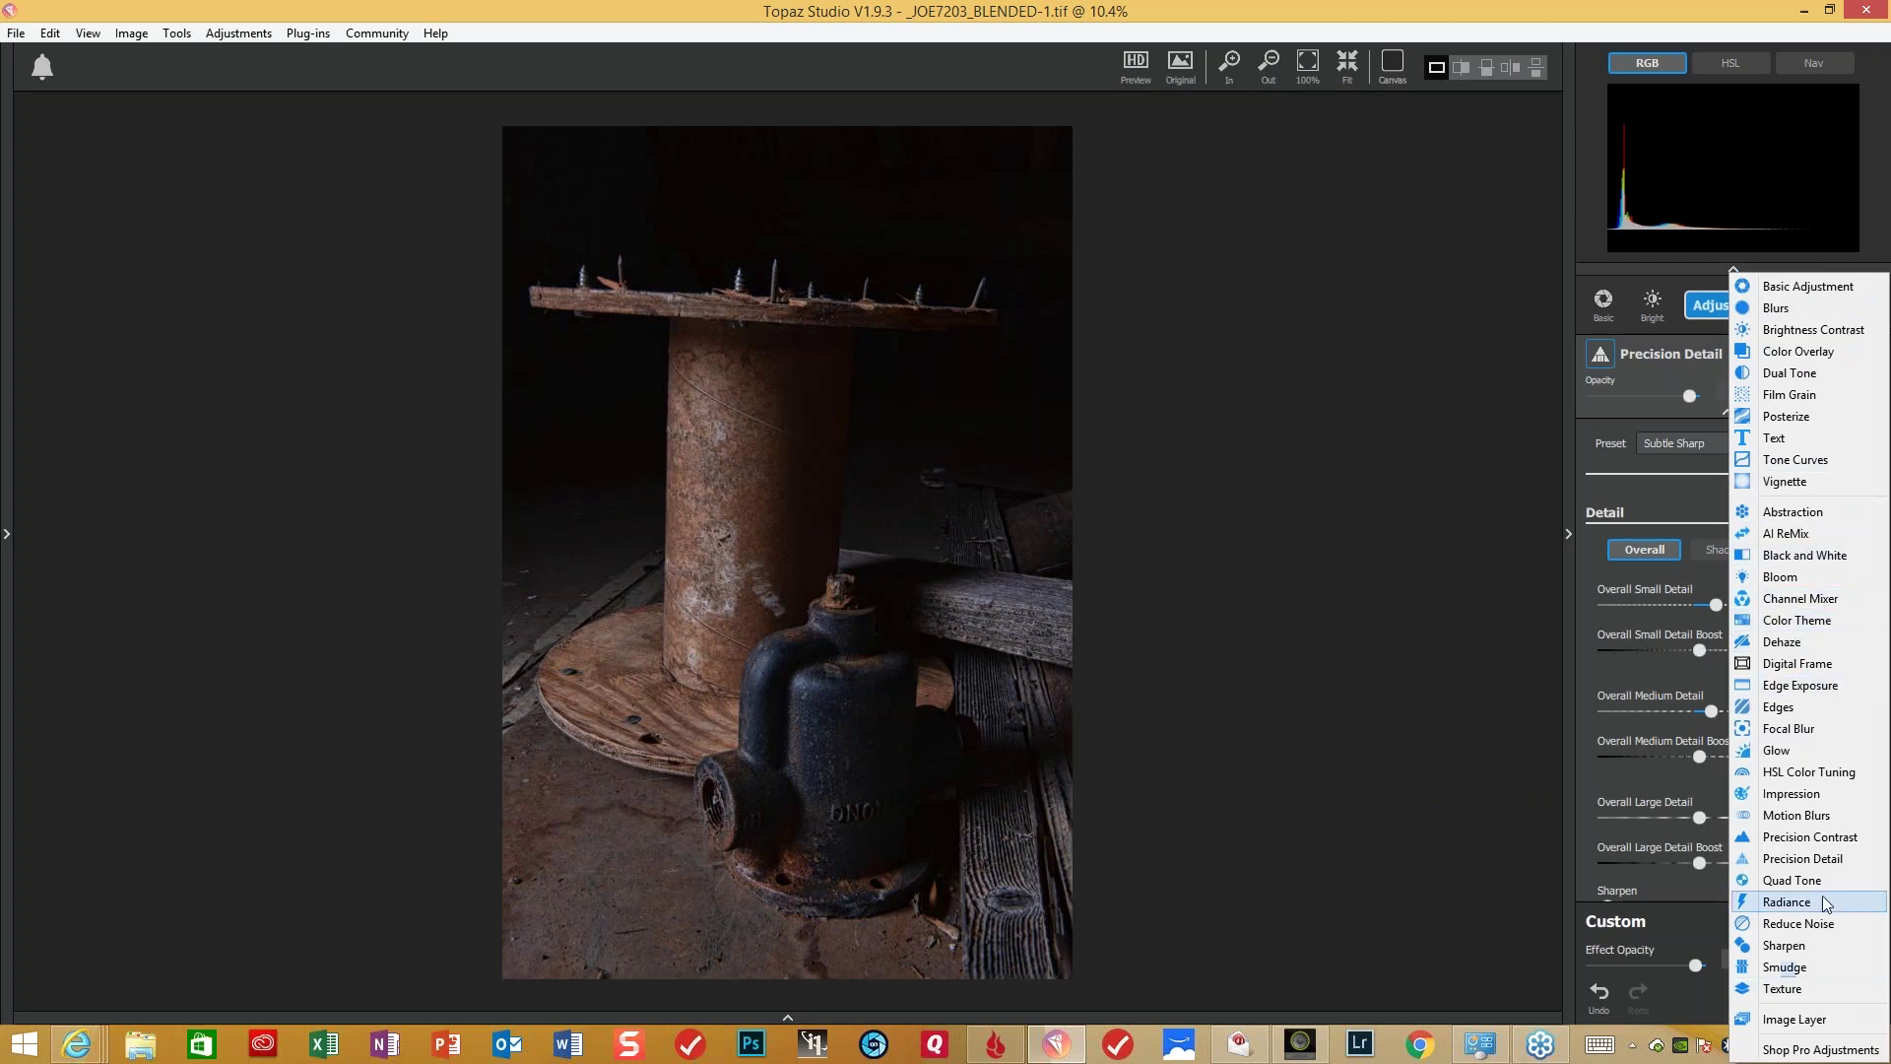
{"action": "left_click", "coordinate": [1819, 837]}
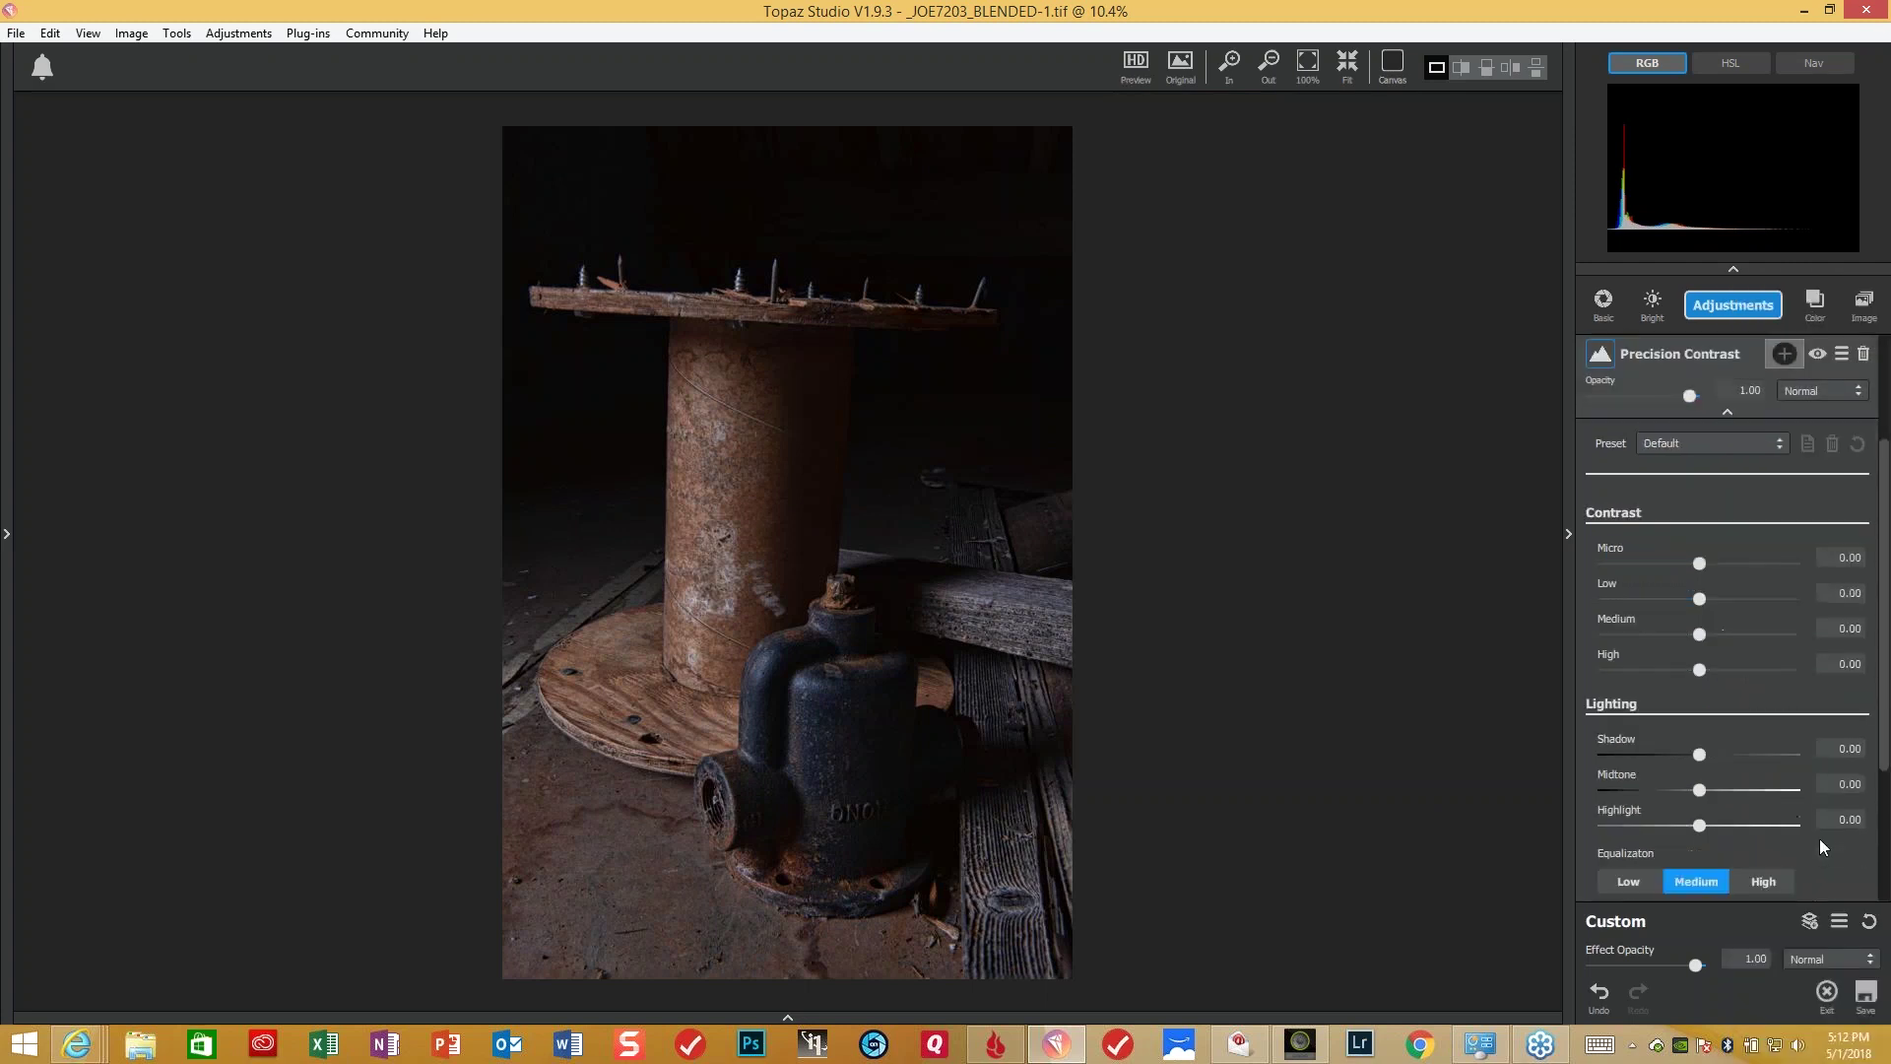
{"action": "left_click_drag", "start_coordinate": [1699, 565], "coordinate": [1710, 564]}
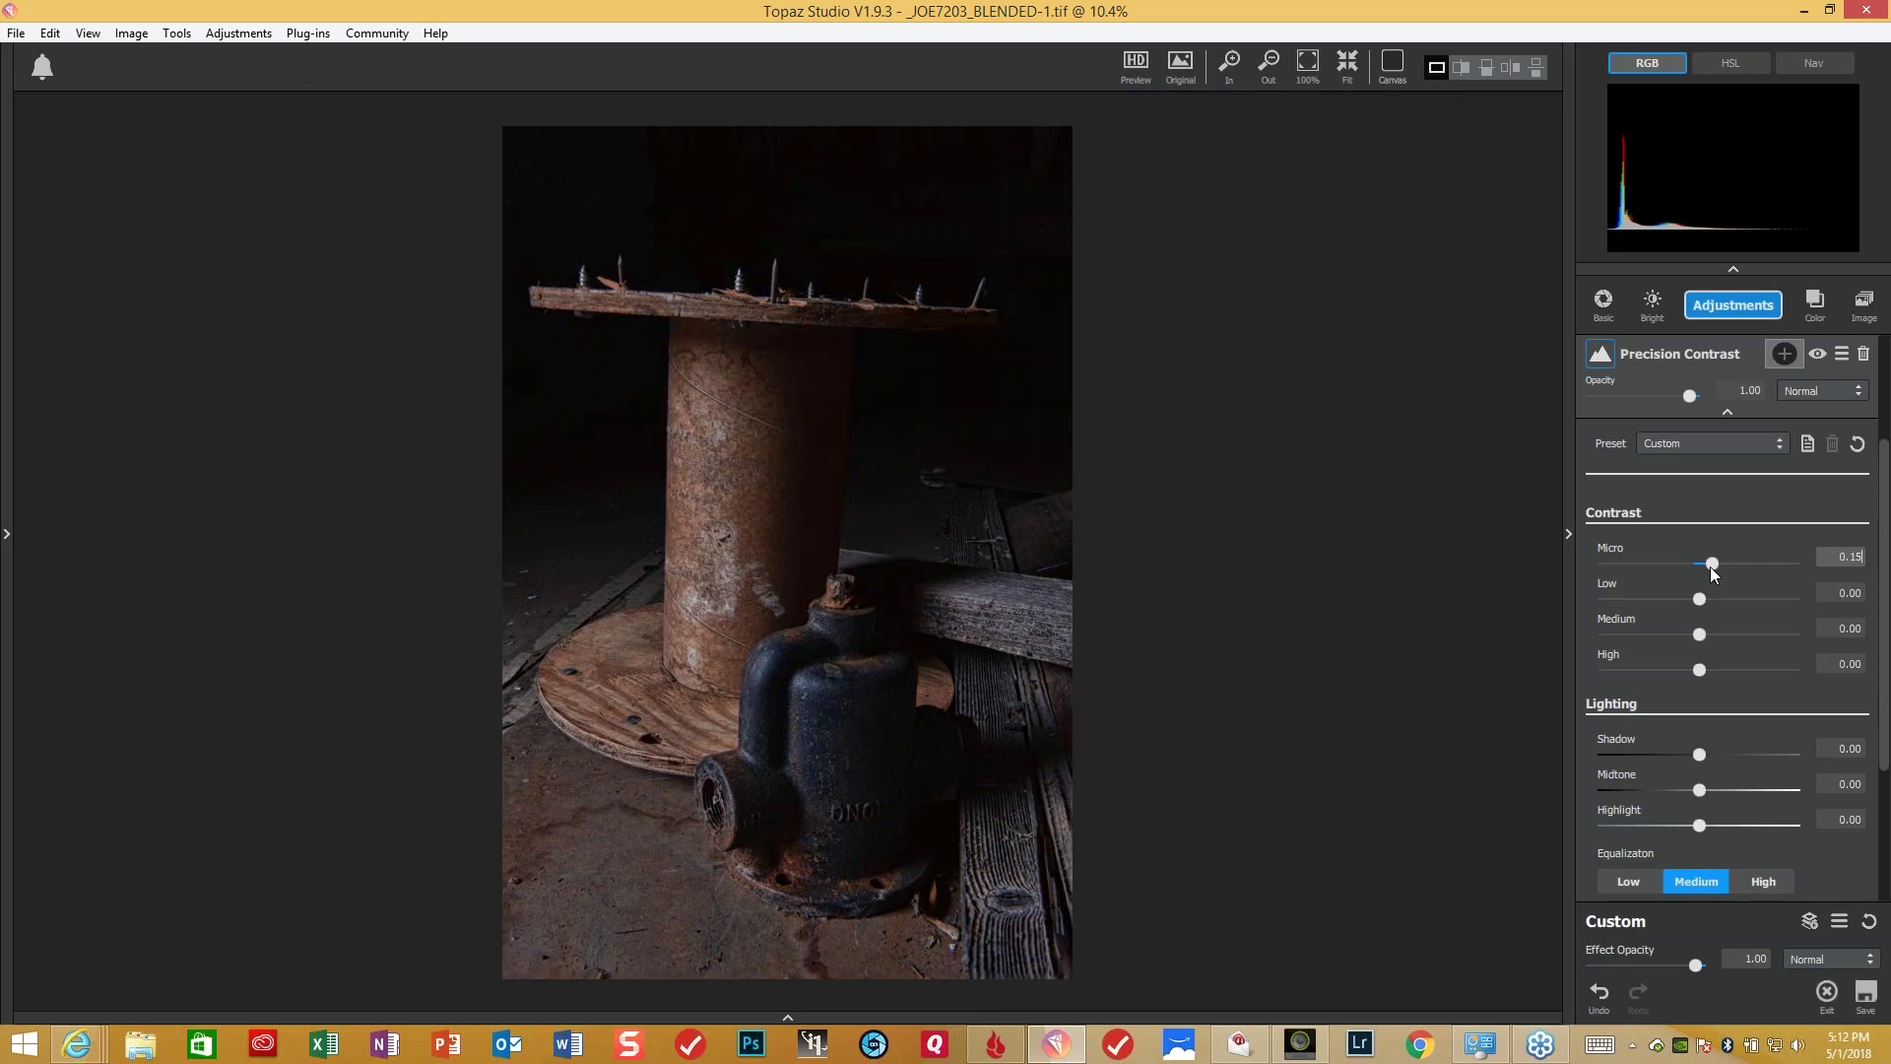
{"action": "key", "text": "Tab"}
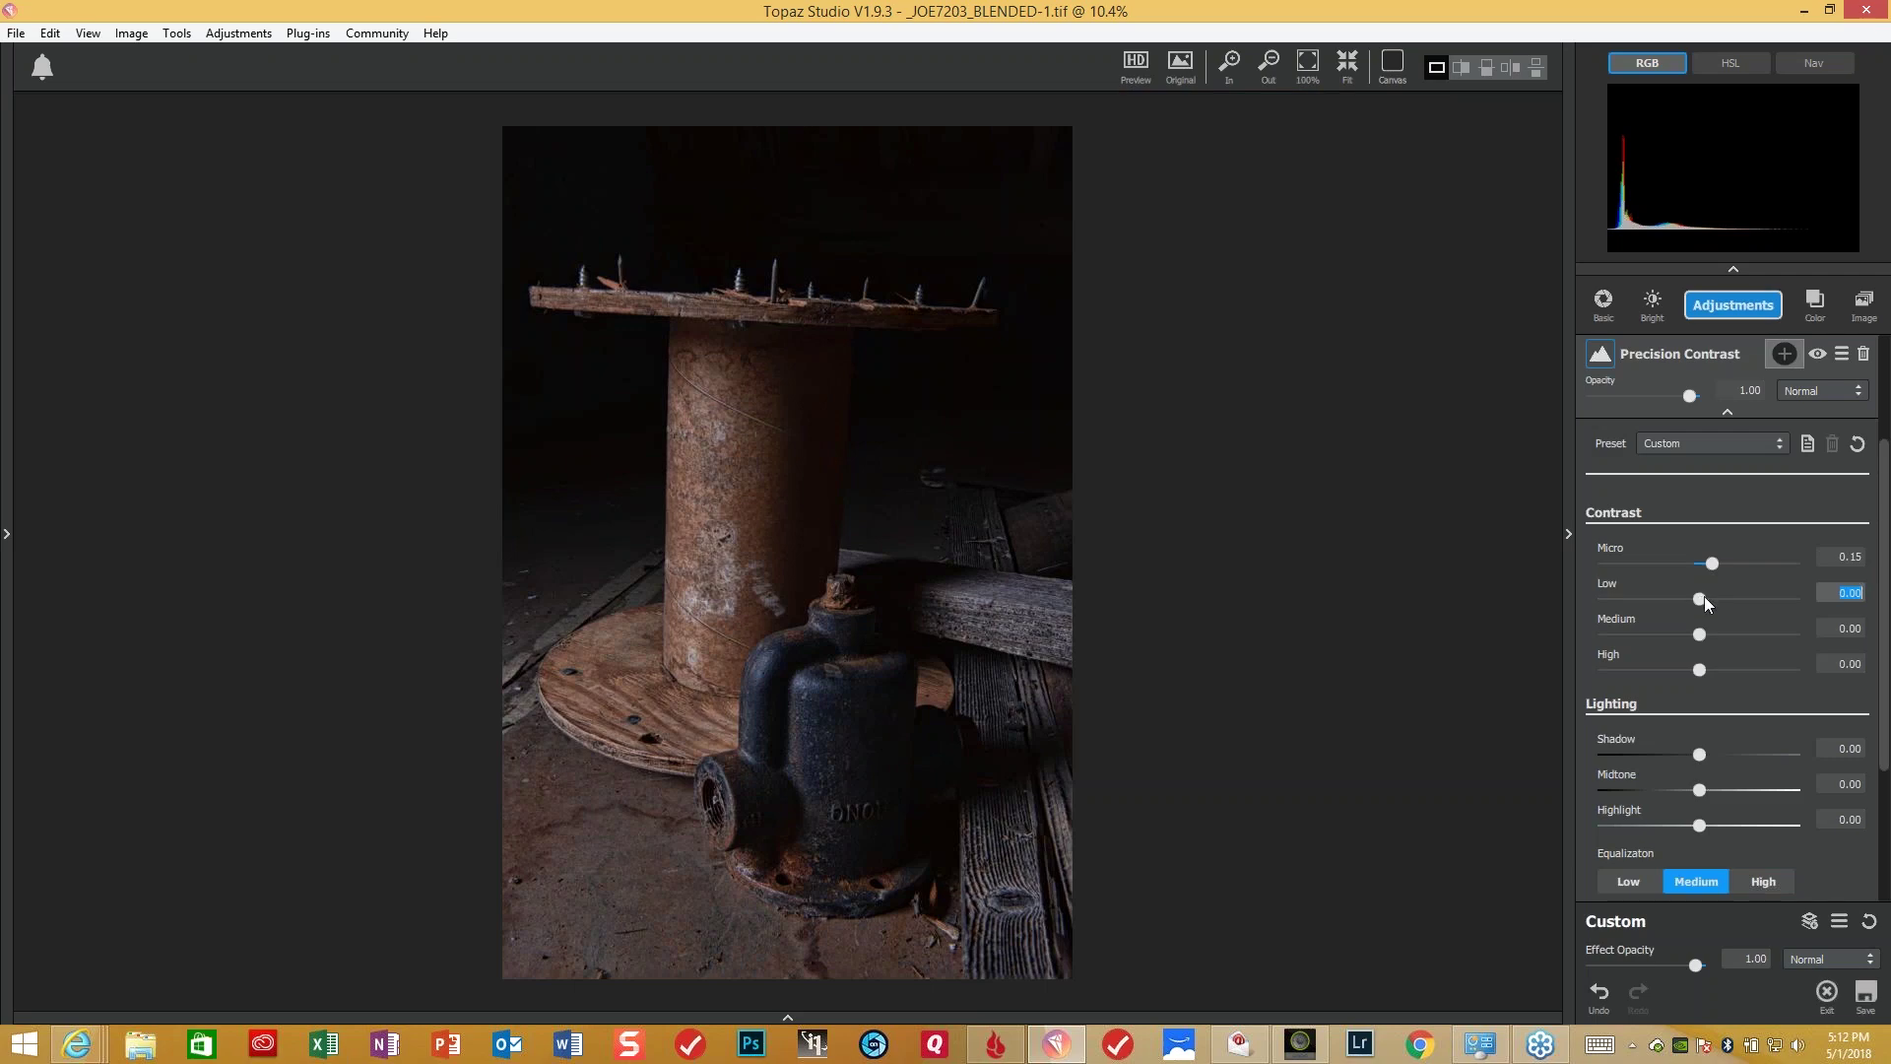
{"action": "left_click_drag", "start_coordinate": [1704, 595], "coordinate": [1724, 561]}
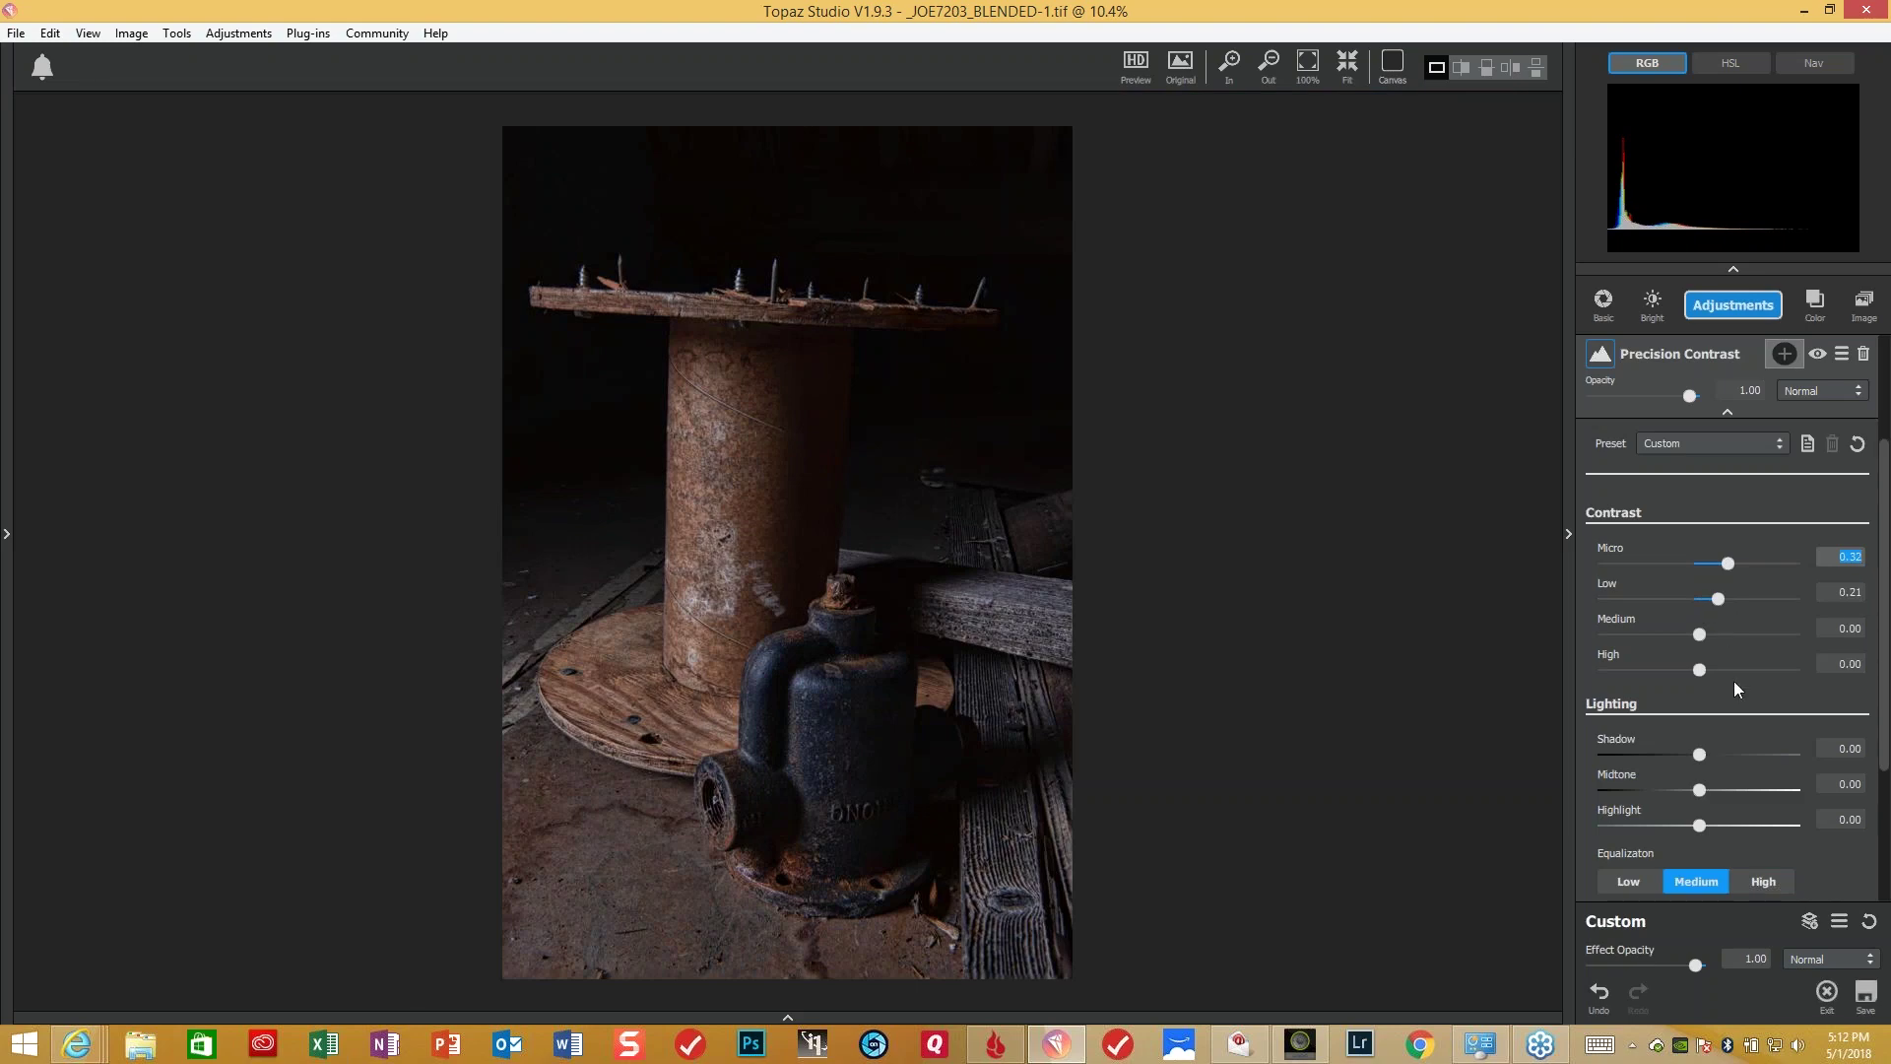
{"action": "left_click", "coordinate": [1699, 792]}
{"action": "left_click_drag", "start_coordinate": [1702, 794], "coordinate": [1716, 792]}
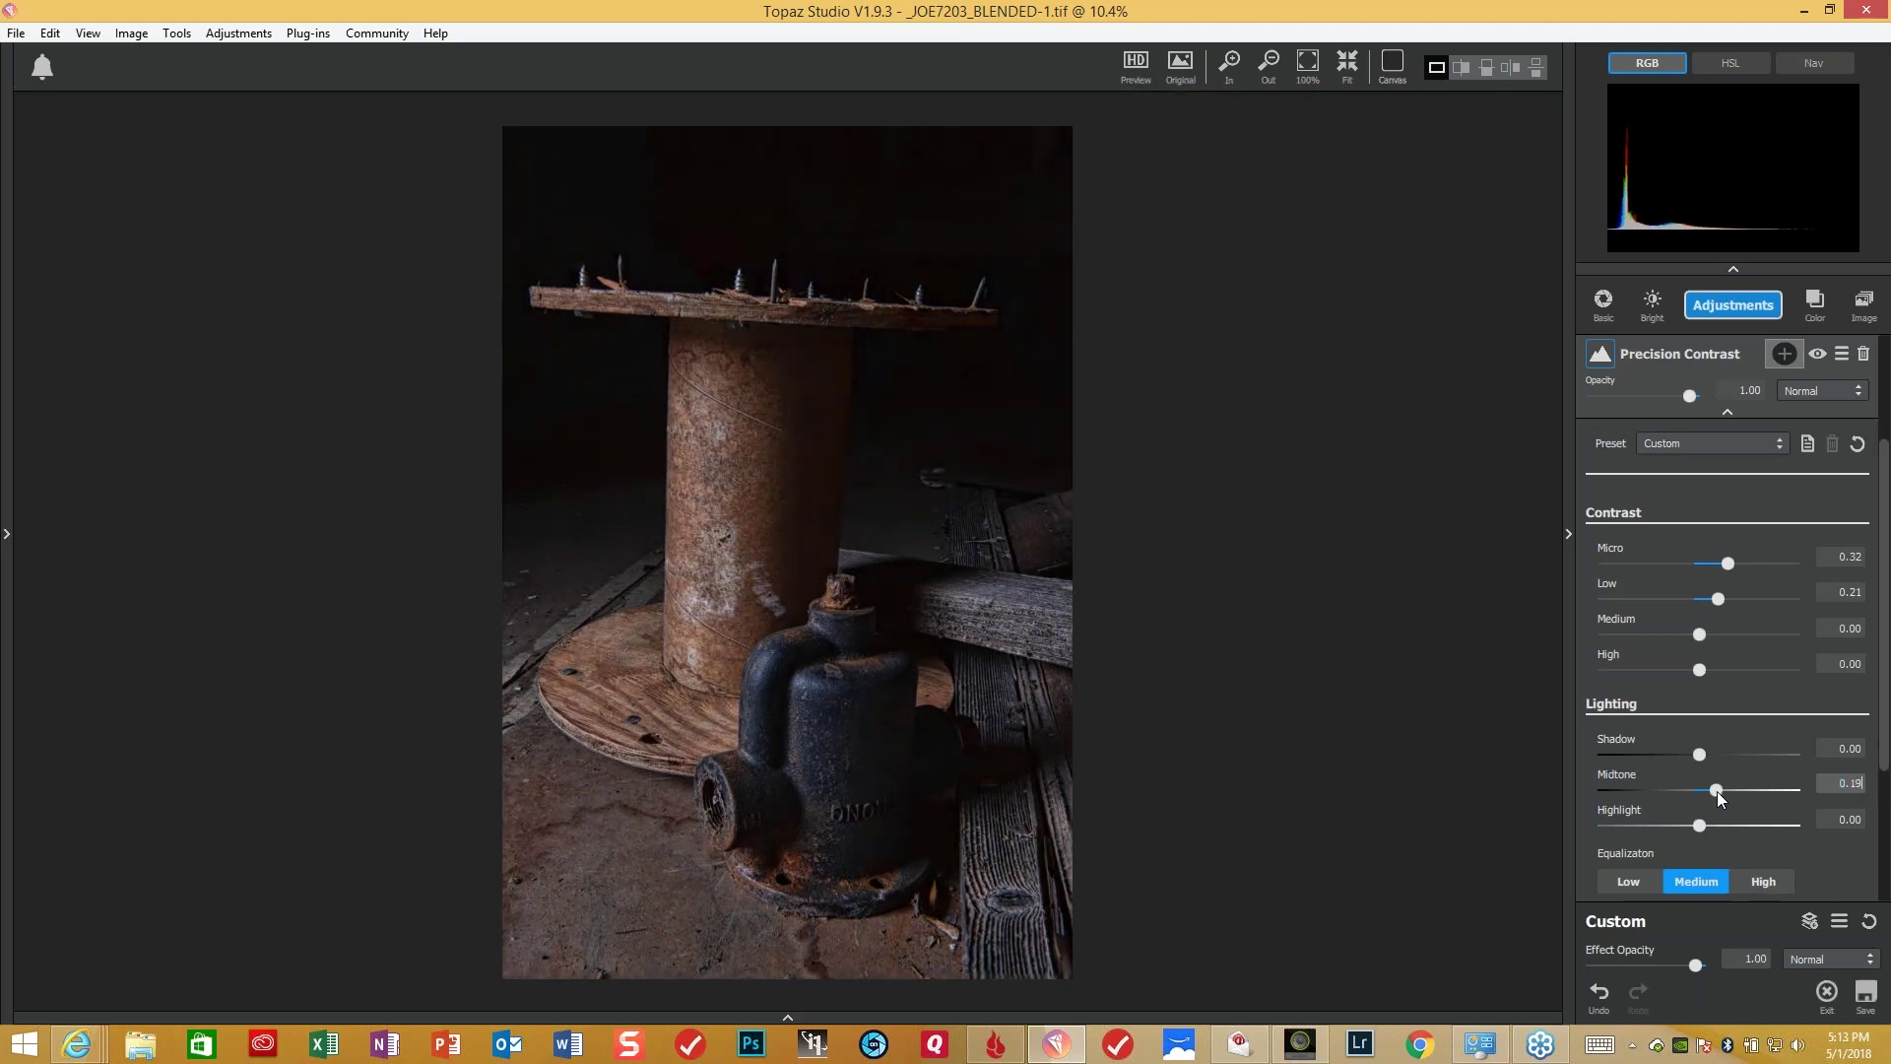
{"action": "left_click_drag", "start_coordinate": [1718, 790], "coordinate": [1718, 791]}
- Add a Tone Curves adjustment to the wooden spool photo
{"action": "left_click", "coordinate": [1745, 312]}
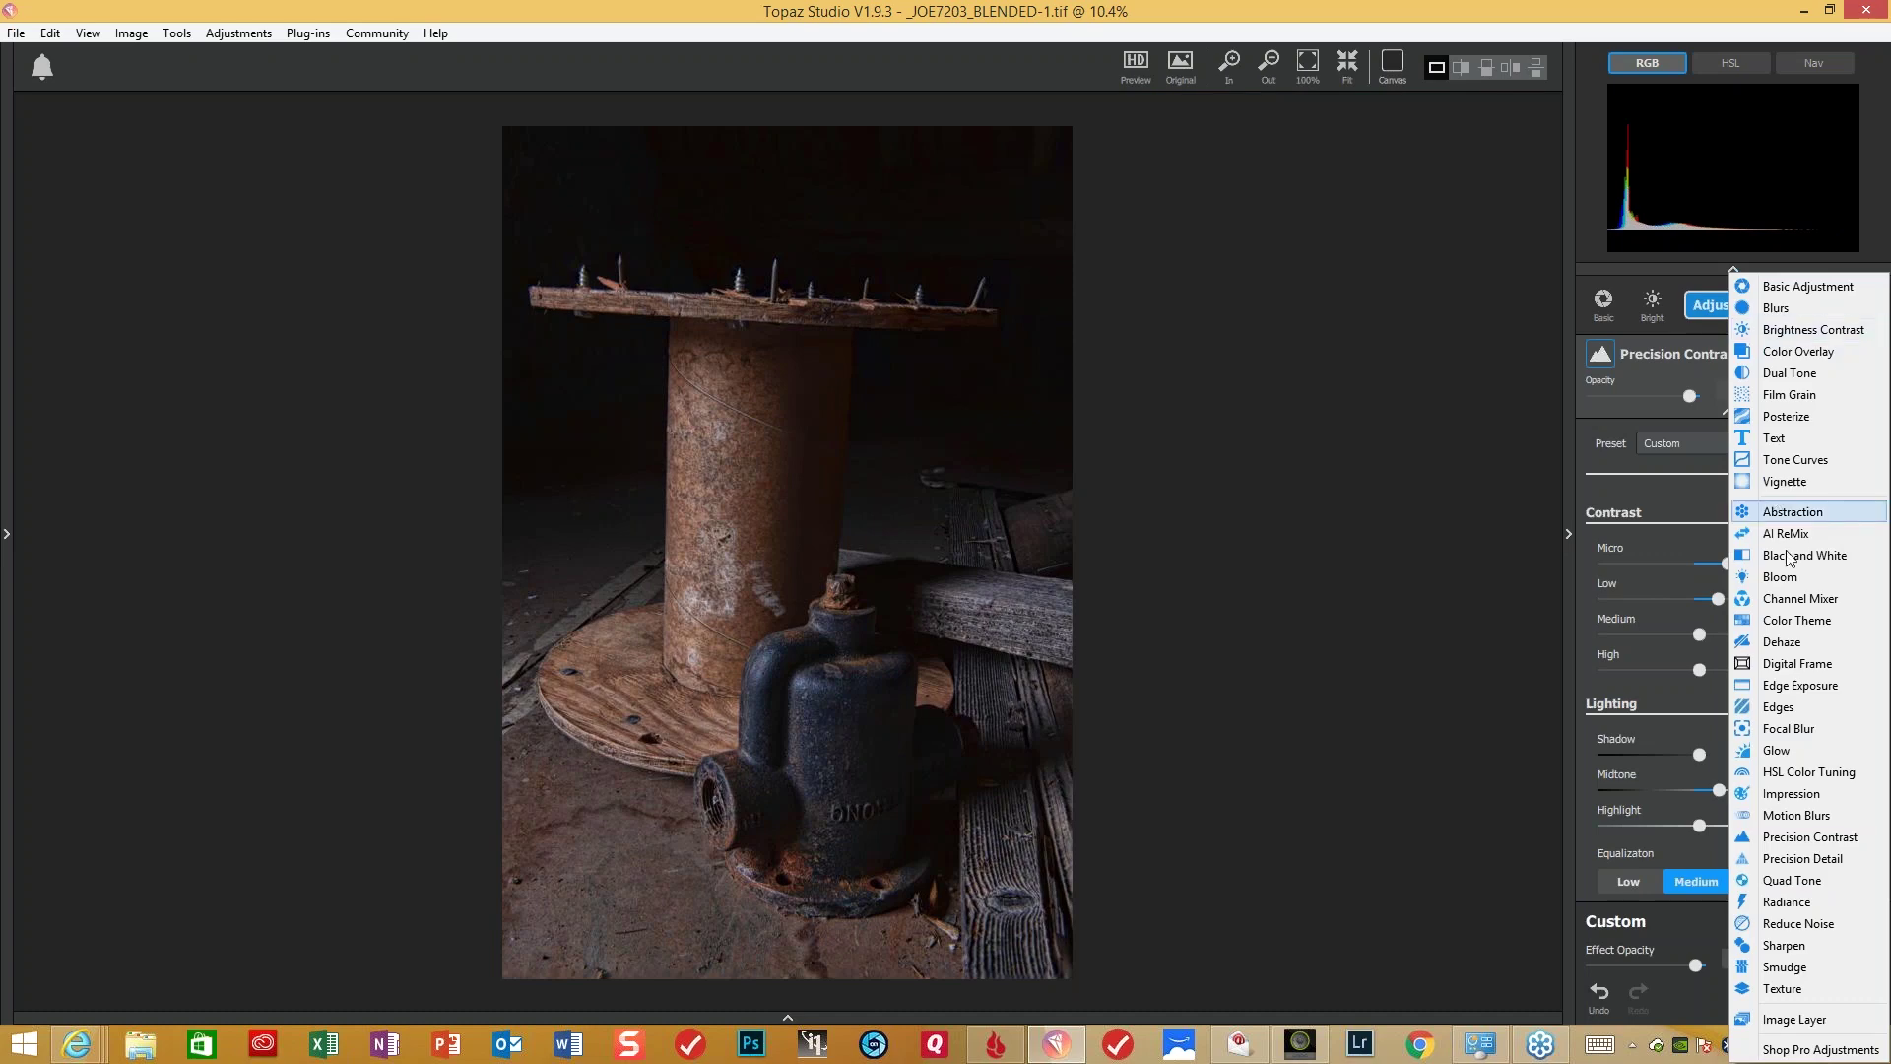
{"action": "left_click", "coordinate": [1799, 459]}
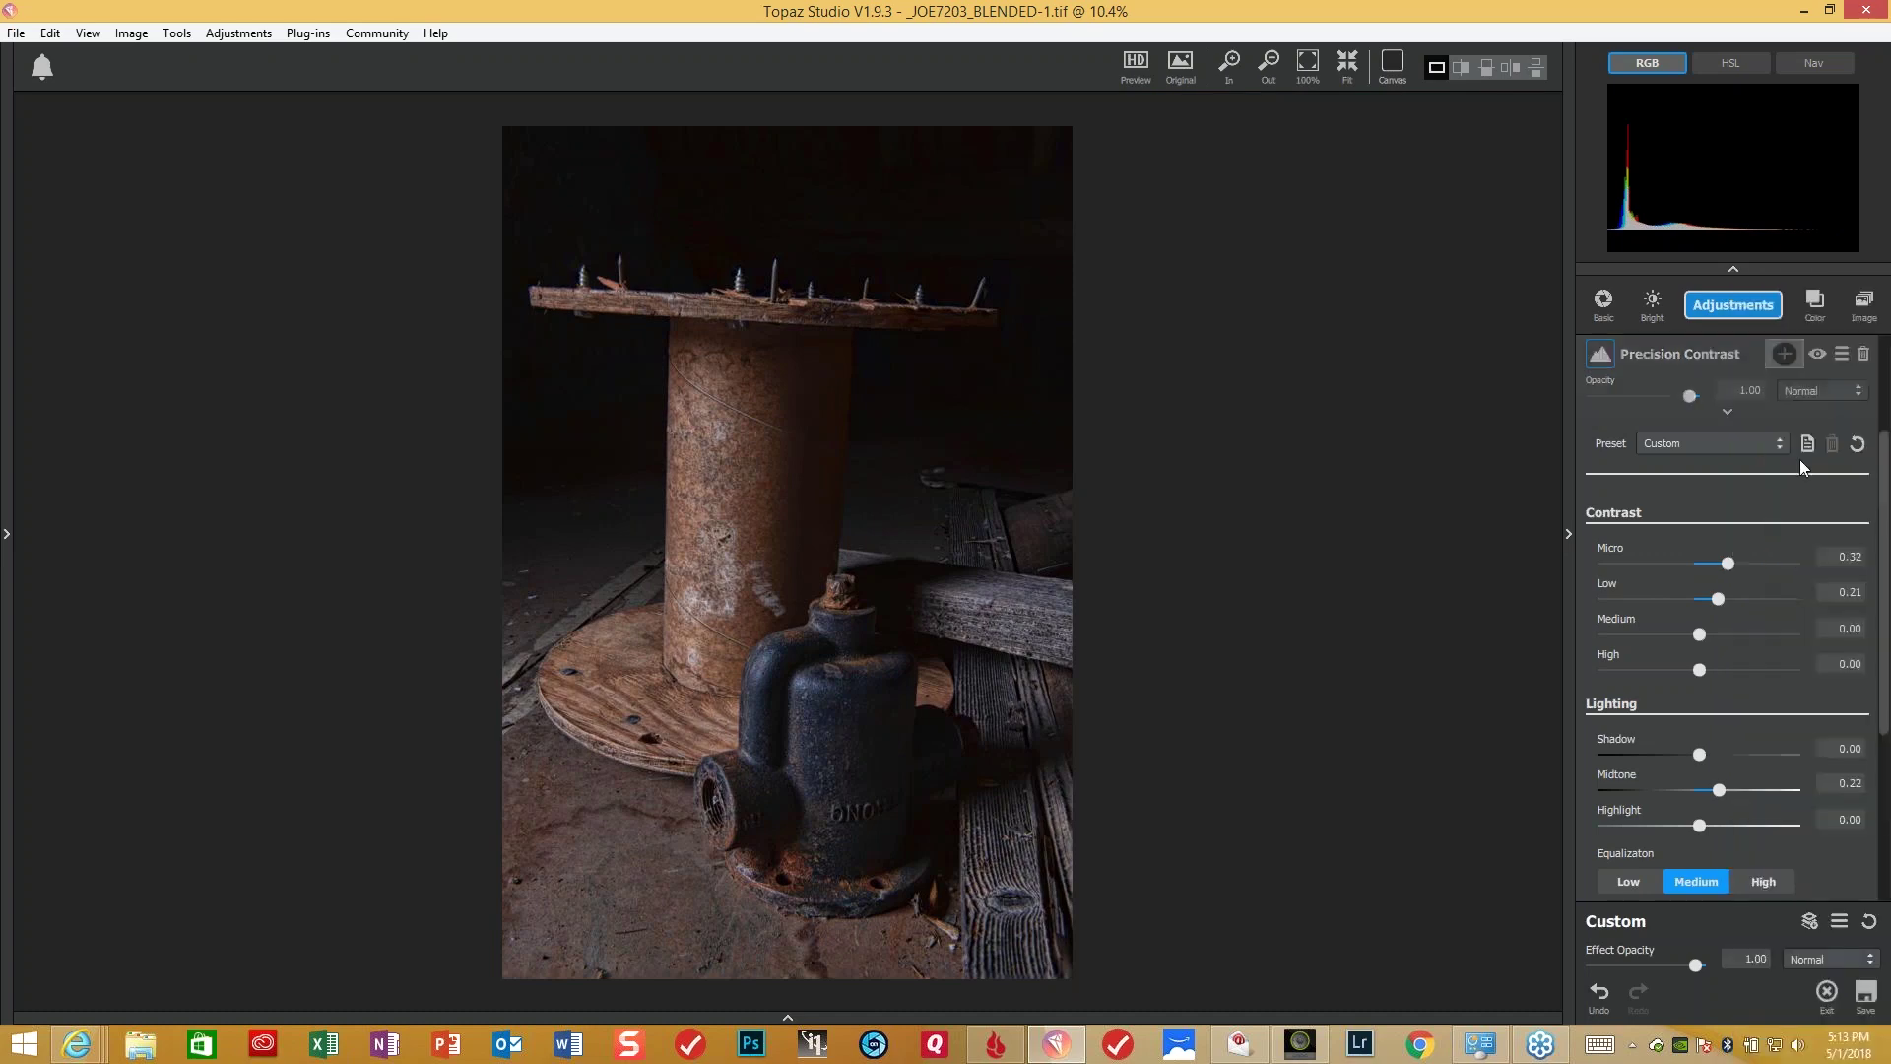
{"action": "left_click", "coordinate": [1808, 657]}
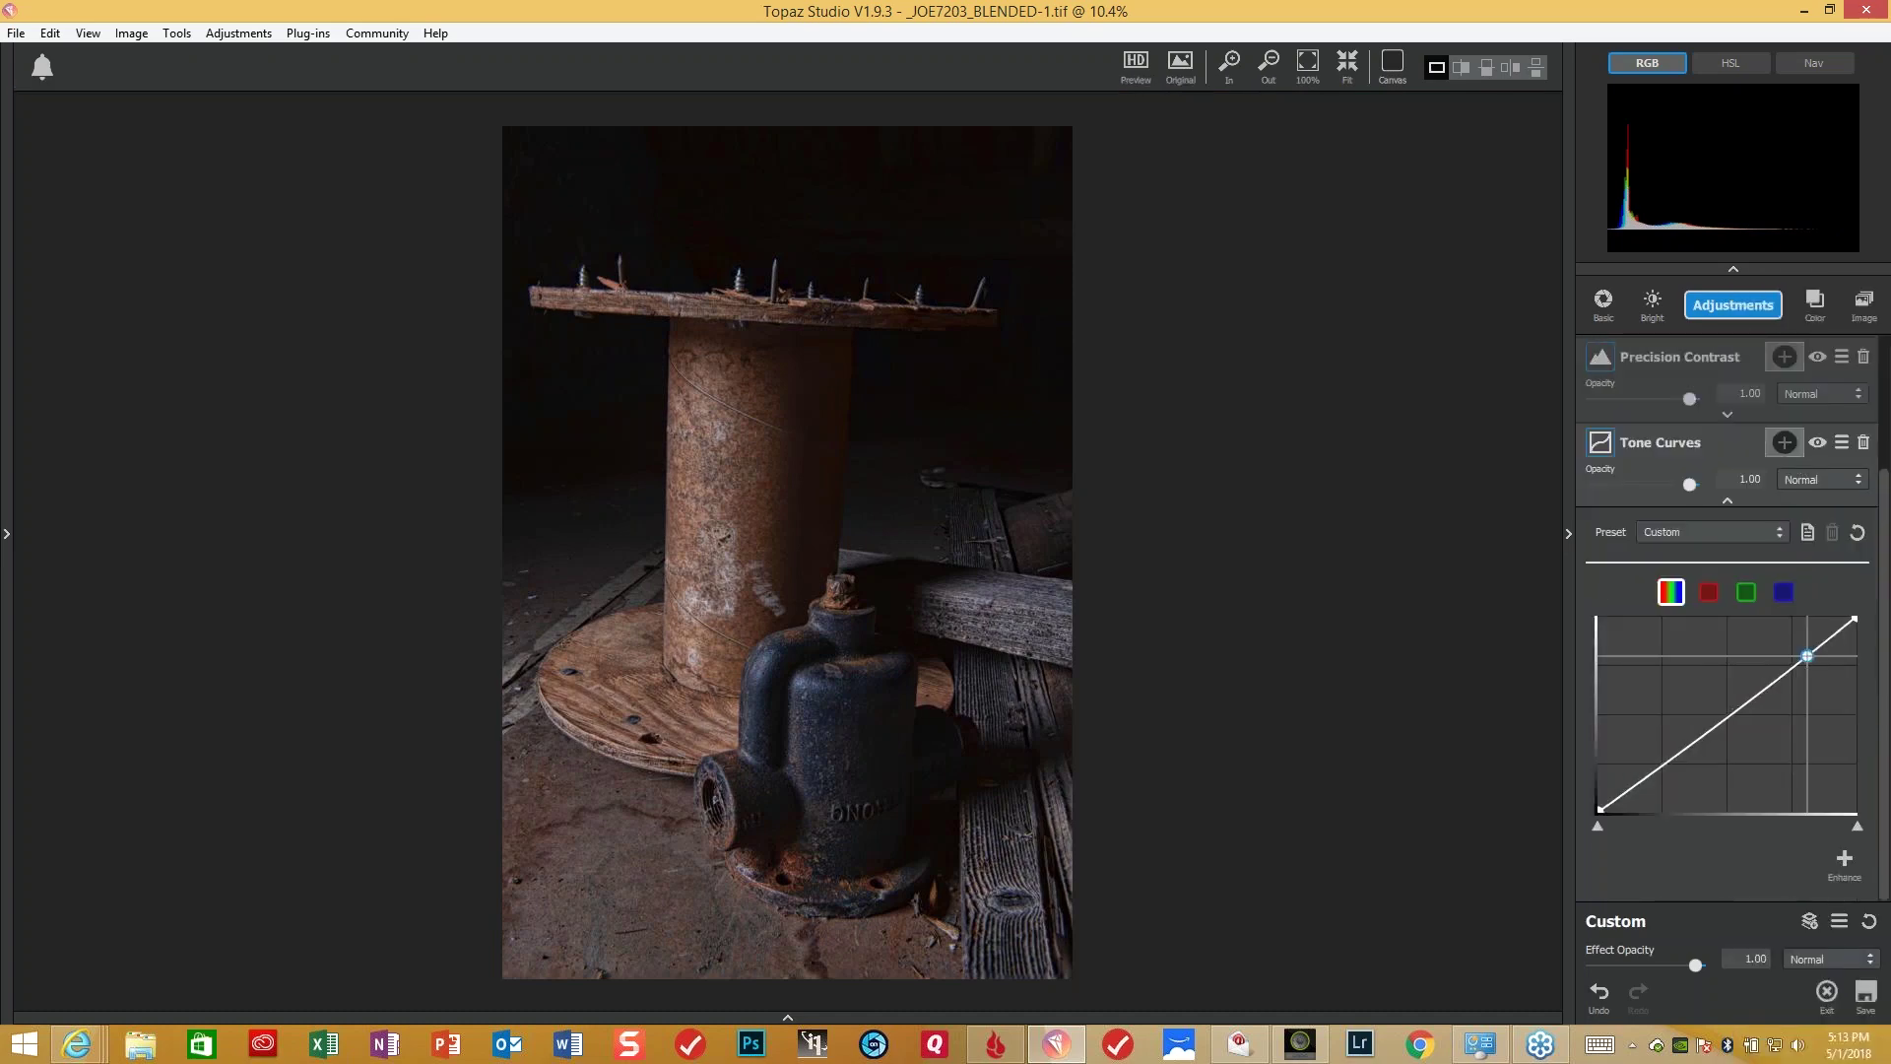
{"action": "left_click_drag", "start_coordinate": [1808, 657], "coordinate": [1719, 709]}
{"action": "left_click", "coordinate": [1858, 533]}
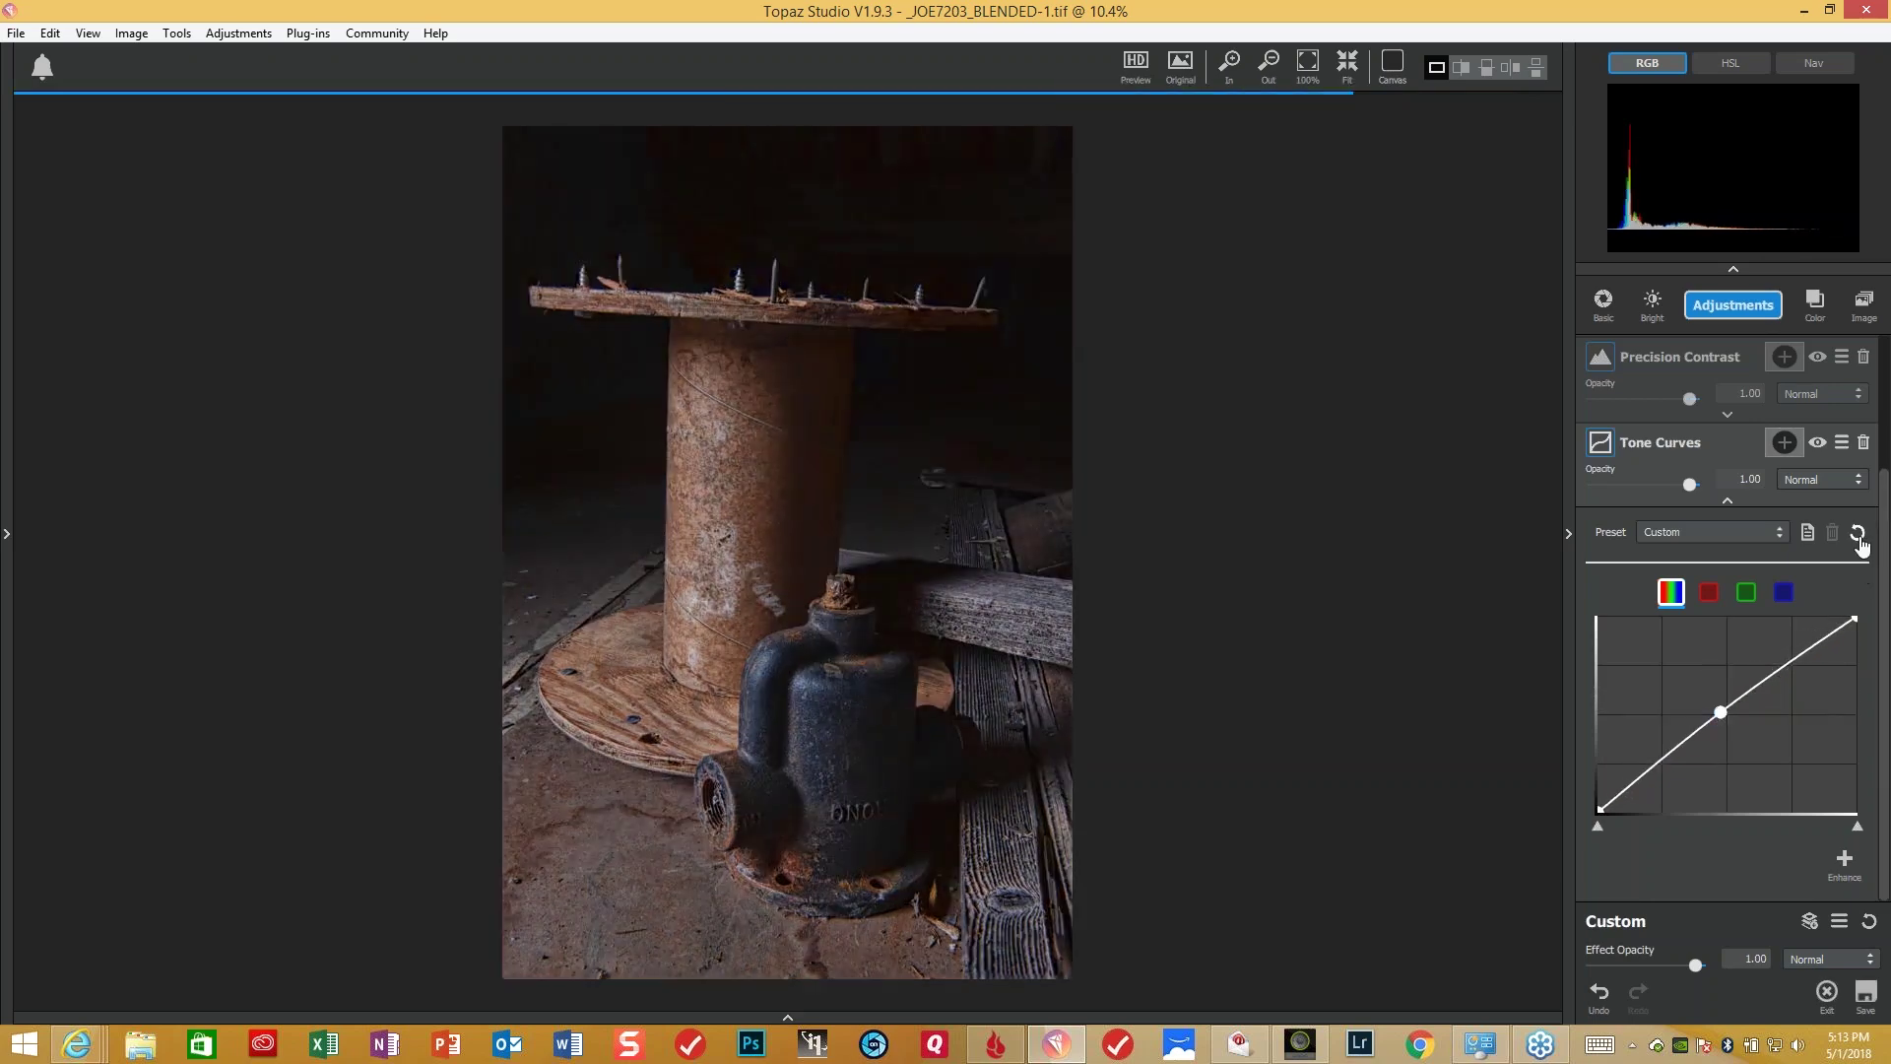
- Raise the highlights slightly with a point near the curve's bright end and anchor the shadows with a point near its dark end
{"action": "left_click", "coordinate": [1813, 655]}
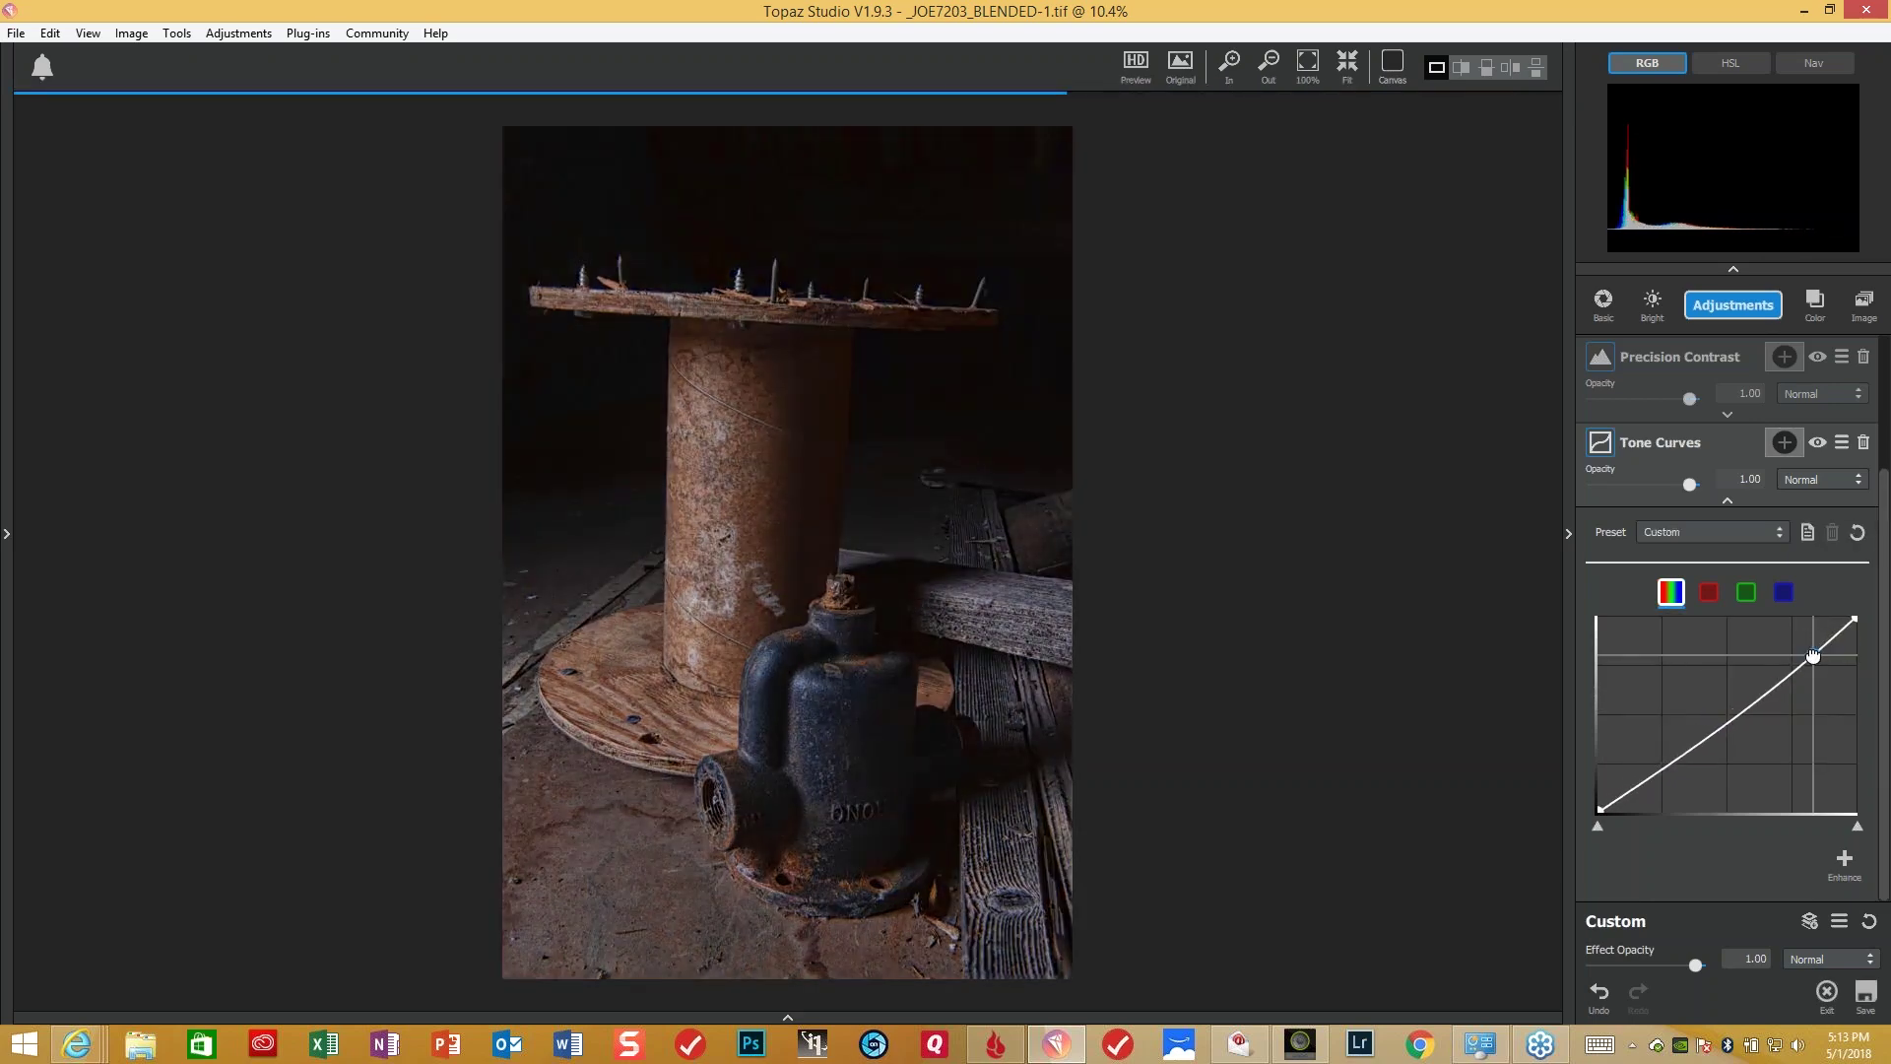
{"action": "left_click_drag", "start_coordinate": [1812, 655], "coordinate": [1813, 647]}
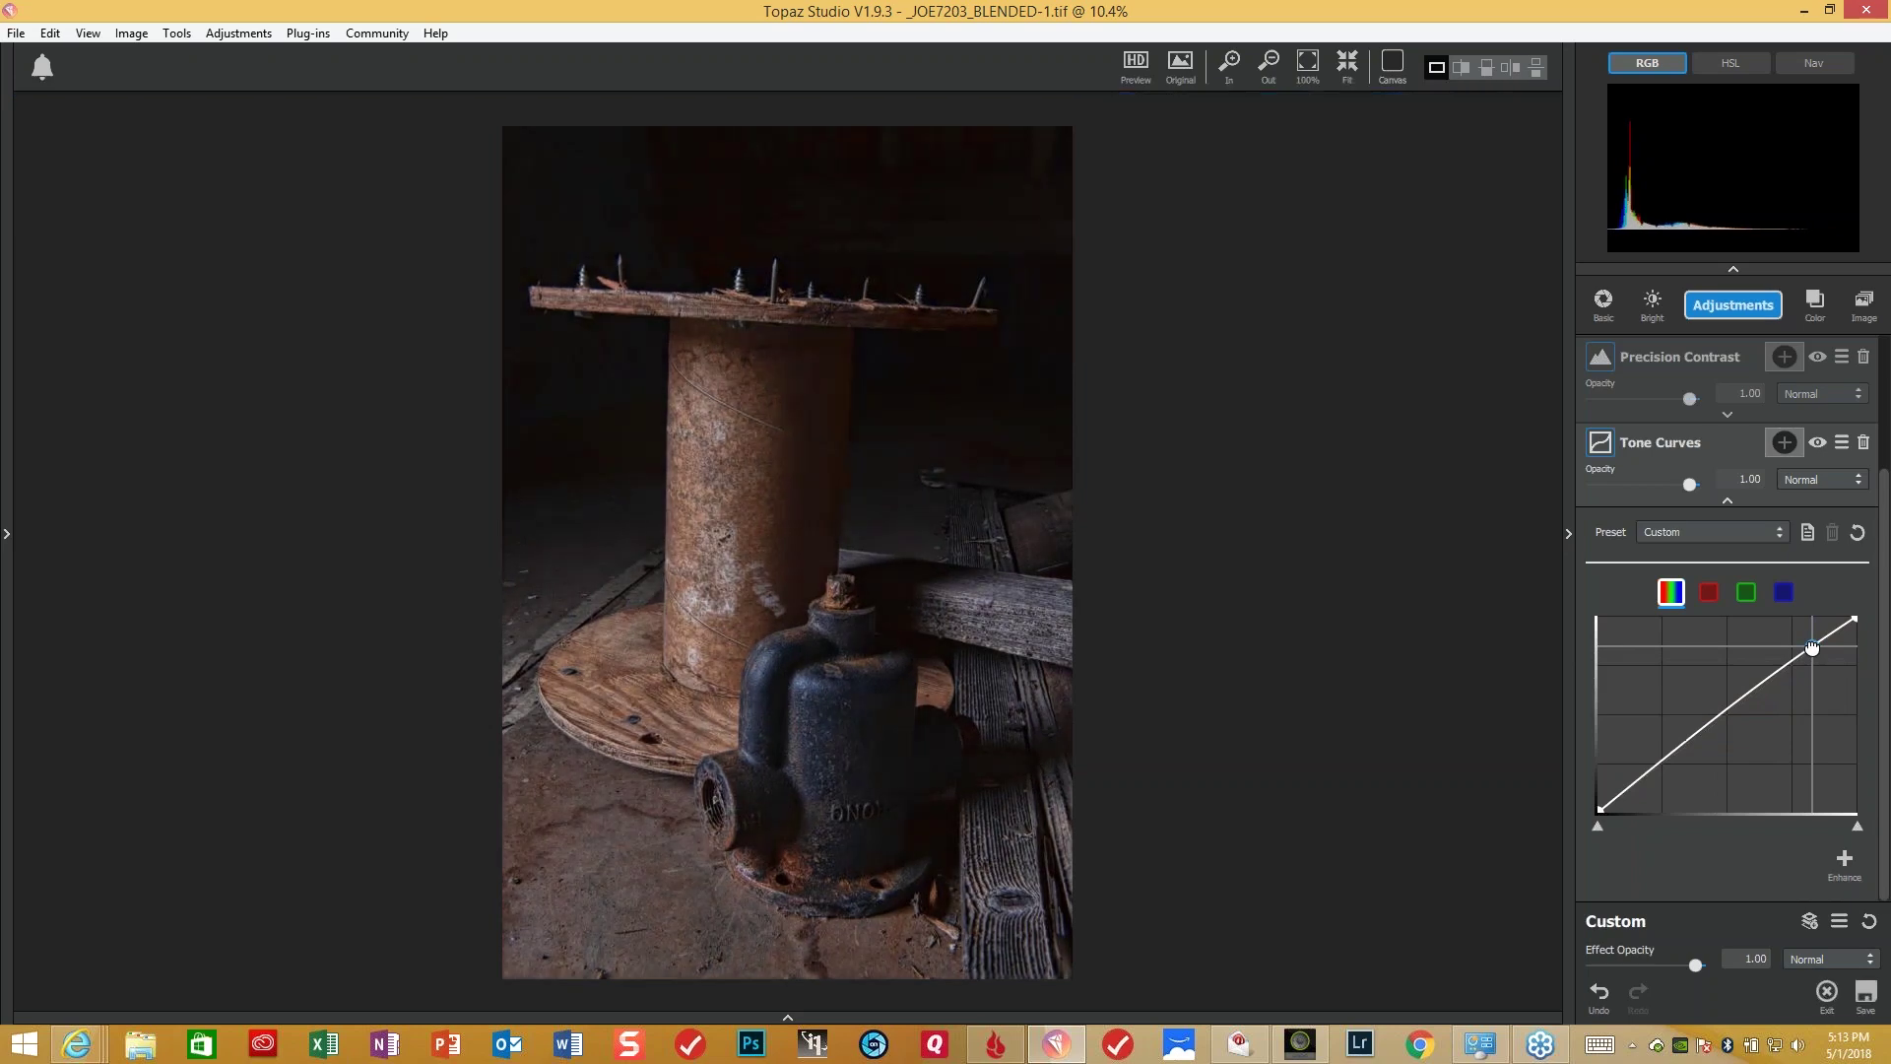
{"action": "left_click", "coordinate": [1632, 783]}
{"action": "left_click_drag", "start_coordinate": [1633, 783], "coordinate": [1632, 784]}
- Add an HSL Color Tuning adjustment with Blue Saturation -0.19 and Blue Lightness 0.42
{"action": "left_click", "coordinate": [1739, 311]}
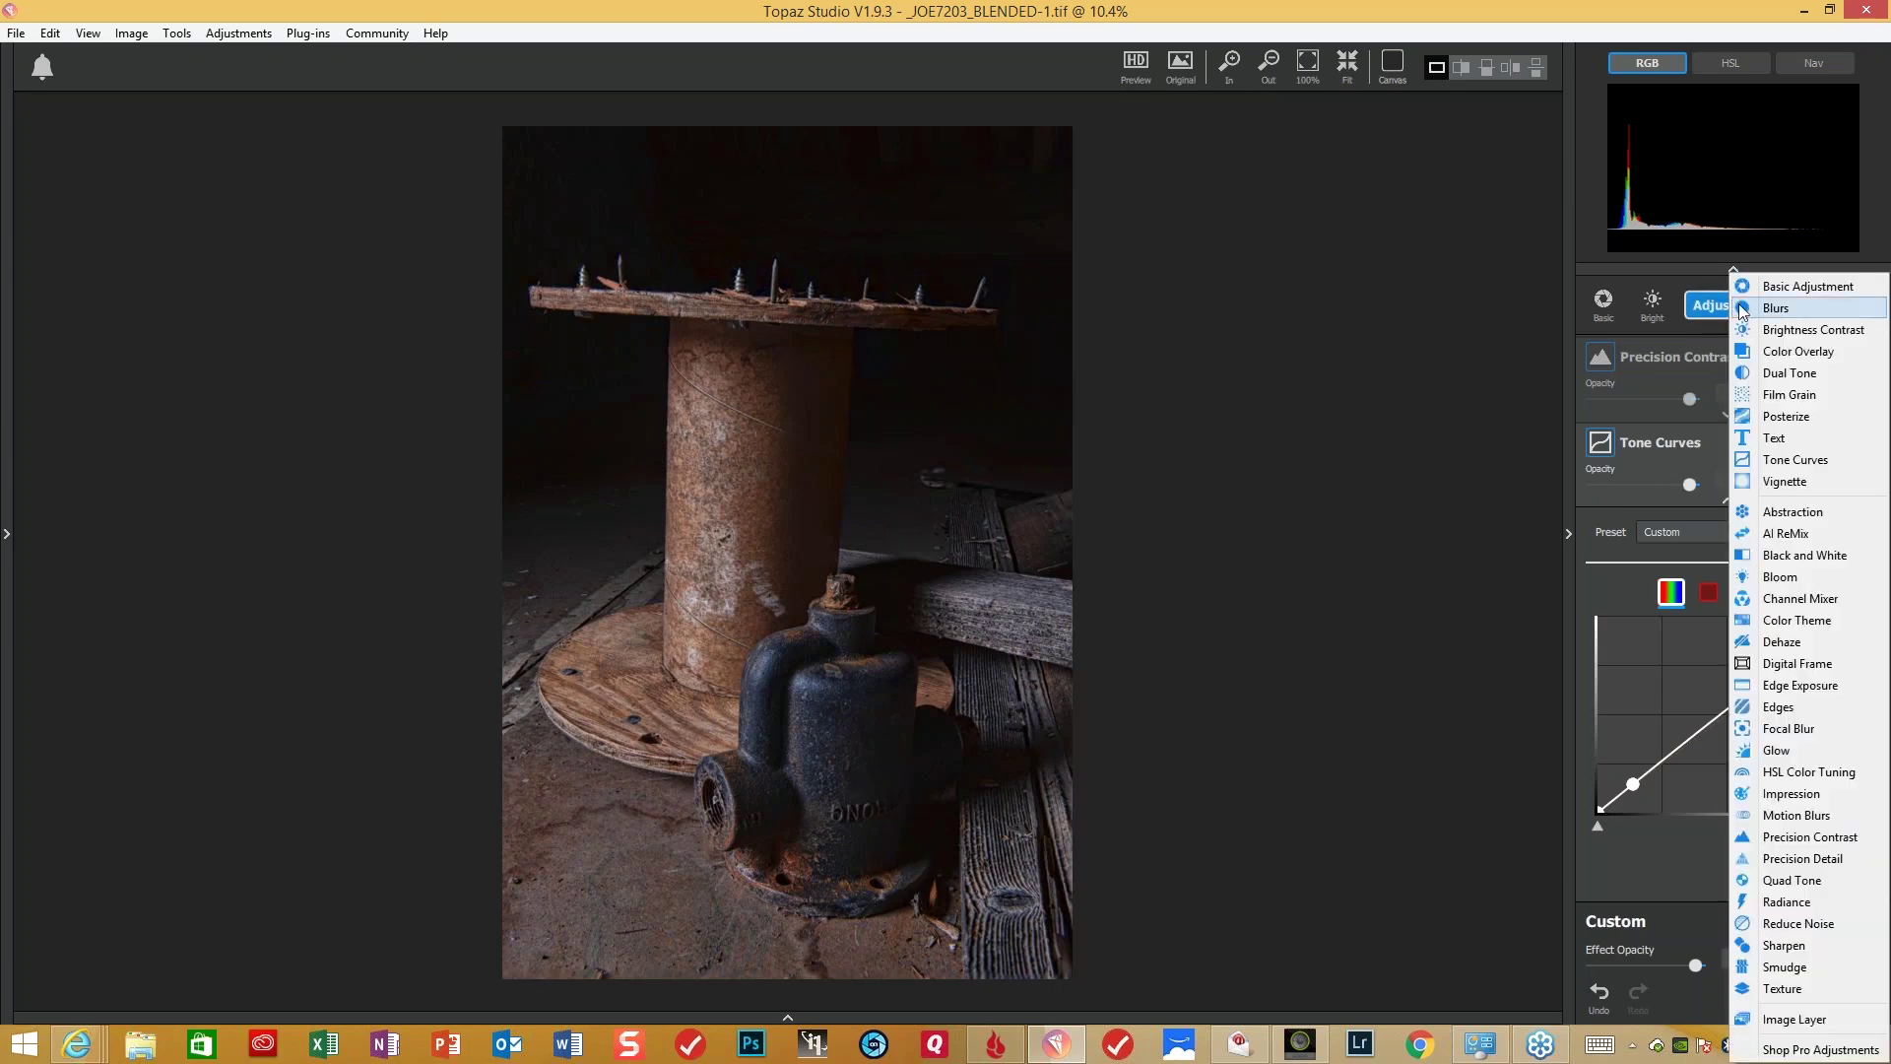
{"action": "left_click", "coordinate": [1811, 772]}
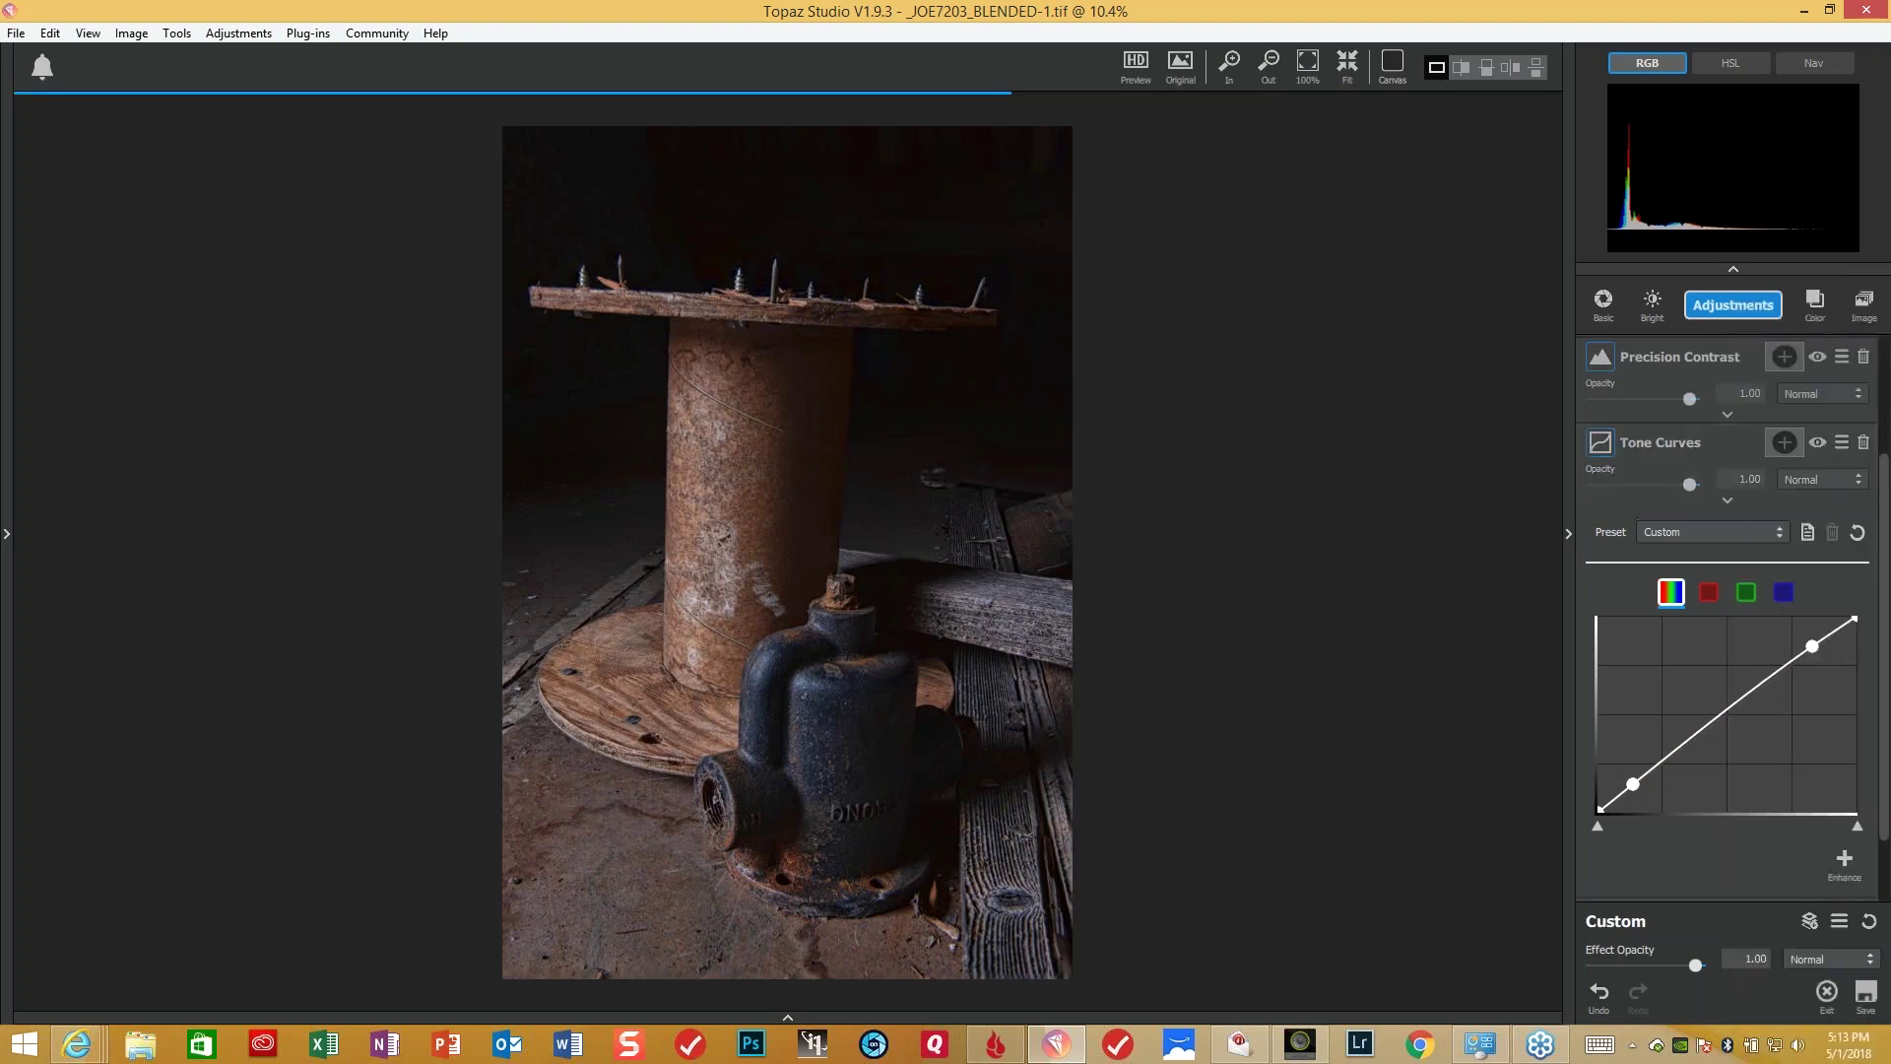
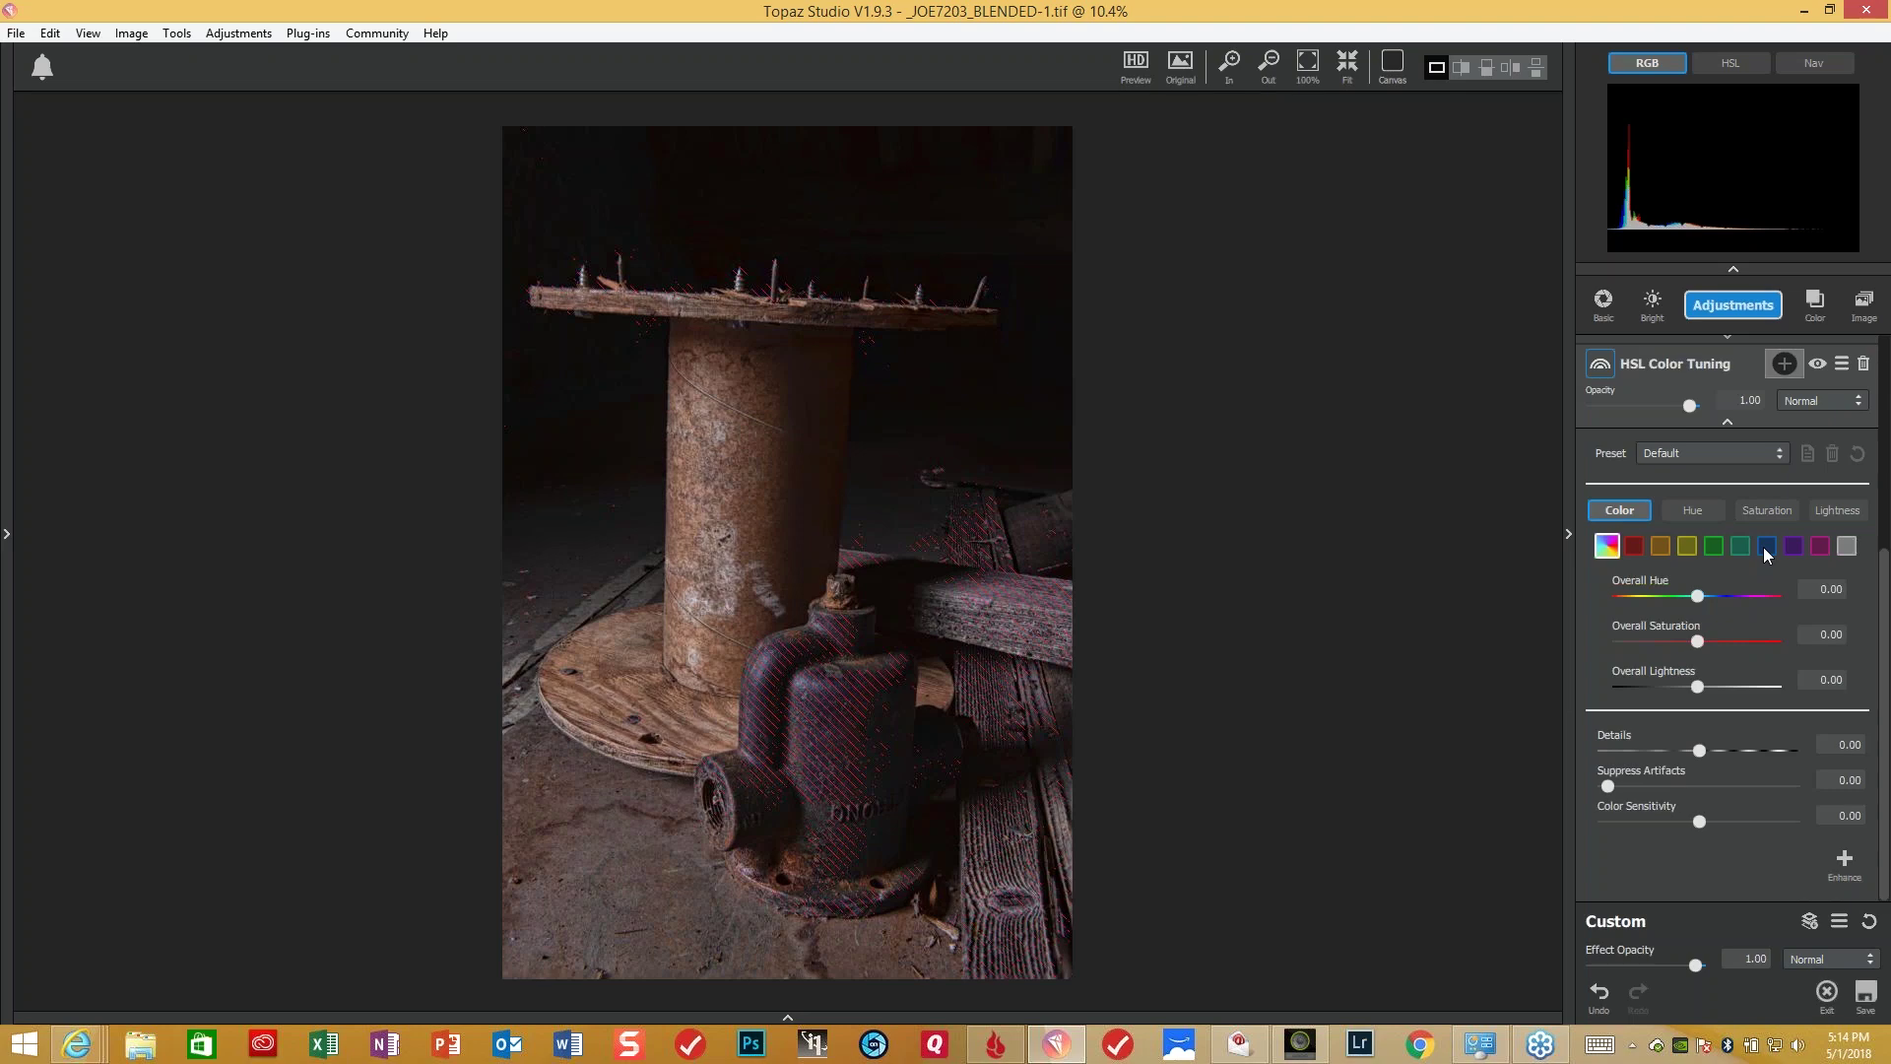
{"action": "left_click", "coordinate": [1766, 547]}
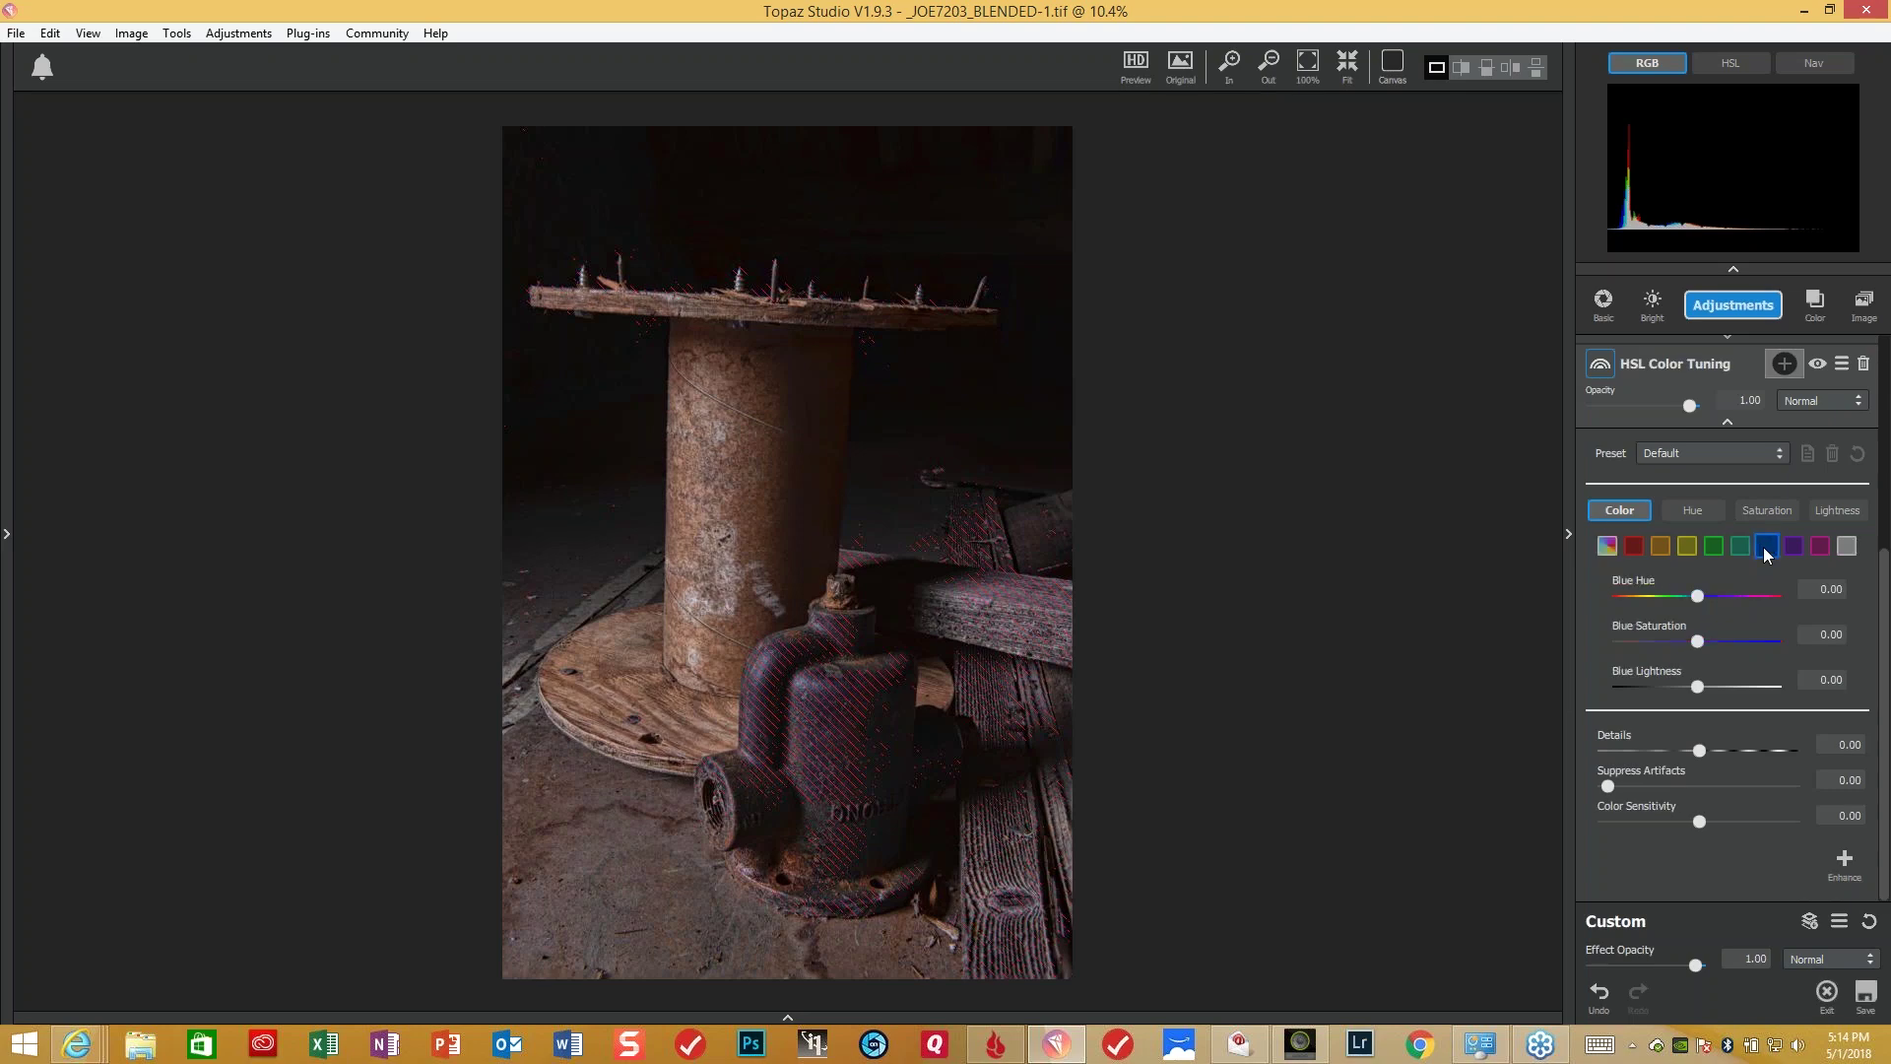
{"action": "left_click", "coordinate": [1699, 641]}
{"action": "left_click_drag", "start_coordinate": [1699, 641], "coordinate": [1687, 640]}
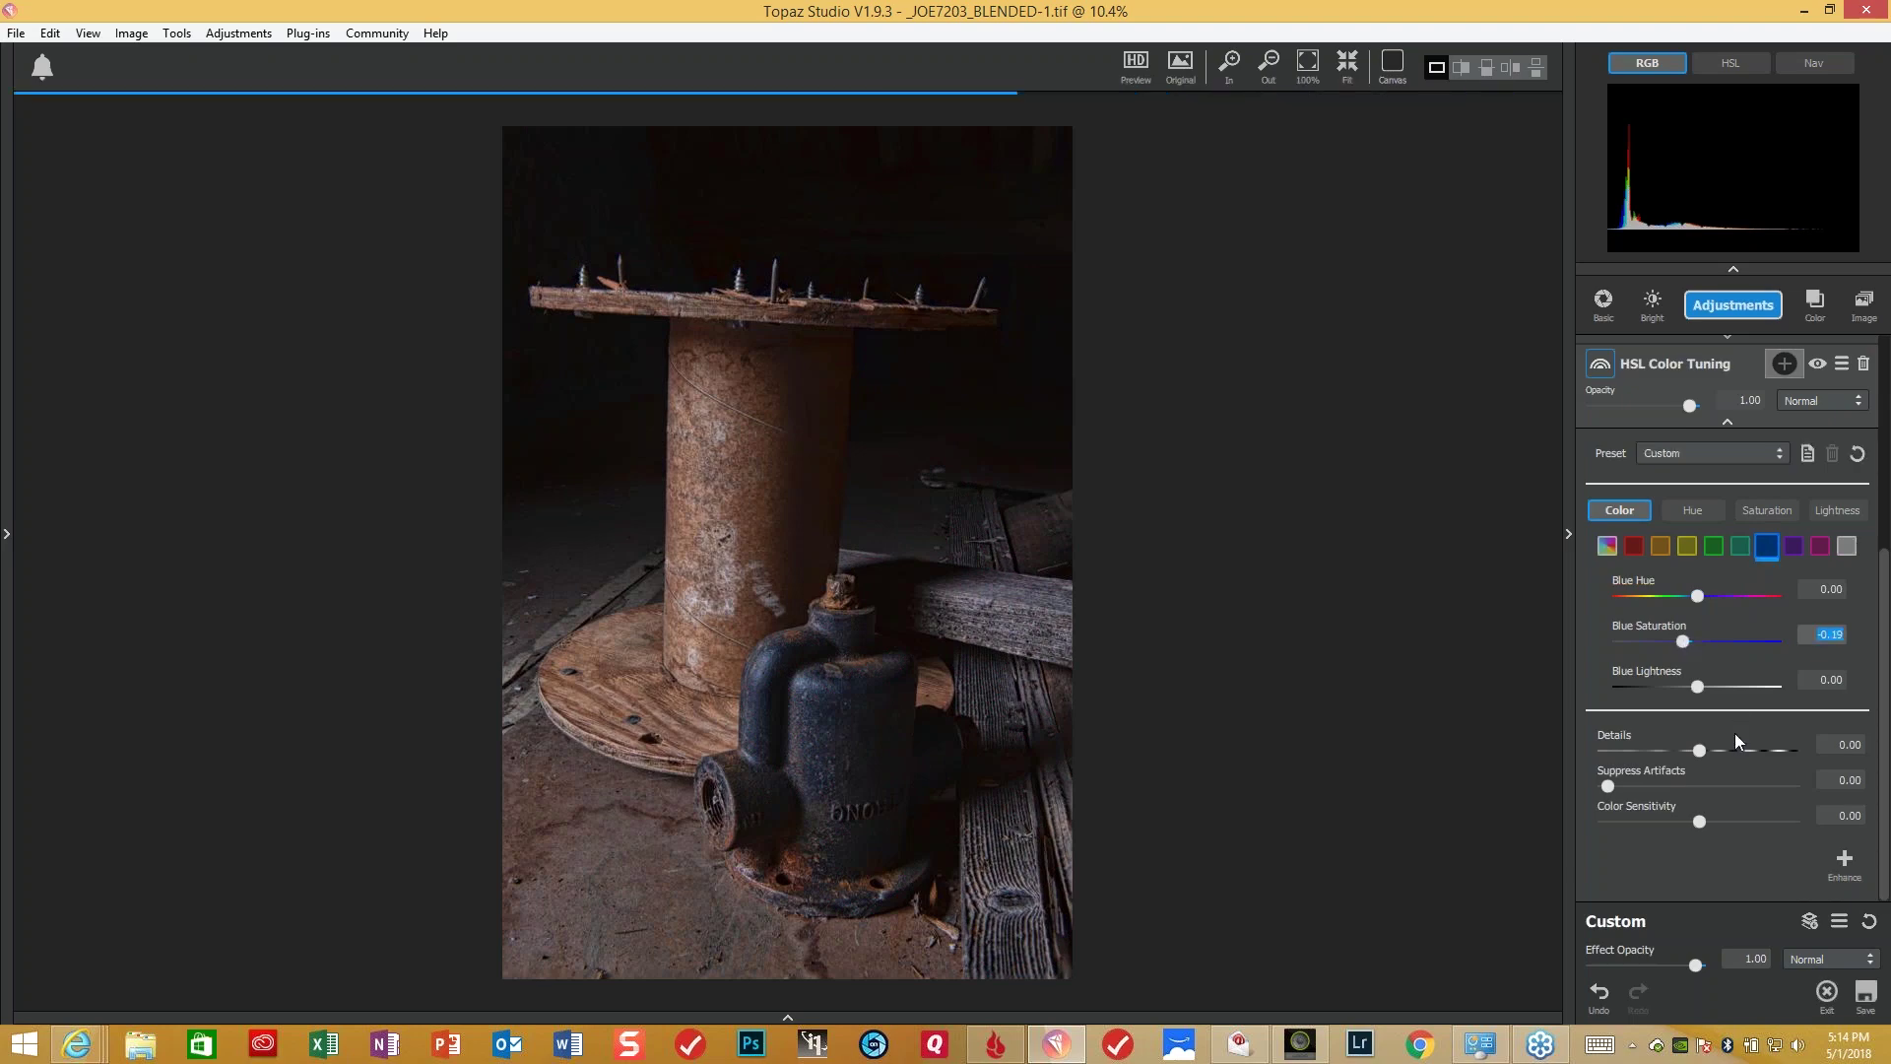
{"action": "left_click", "coordinate": [1698, 686]}
{"action": "left_click_drag", "start_coordinate": [1706, 689], "coordinate": [1729, 685]}
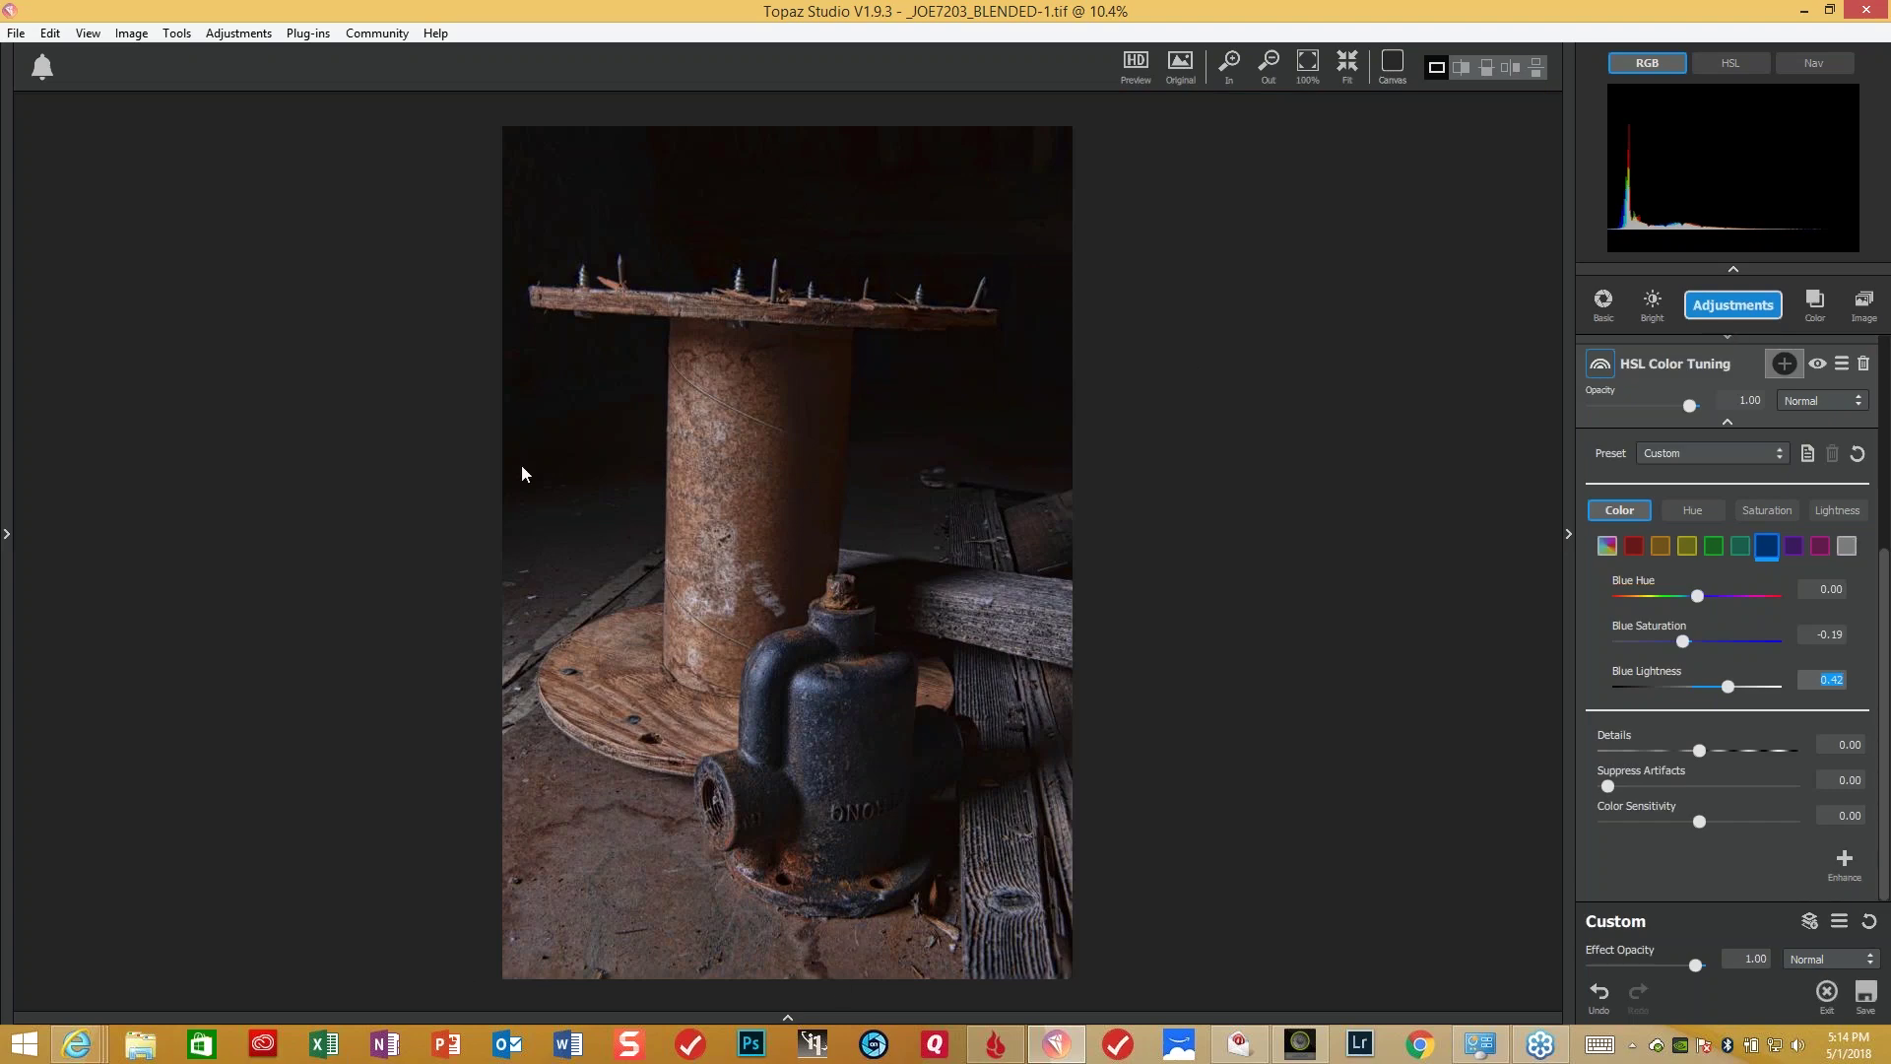
- Add a Vignette adjustment with Strength 0.42 and Size 0.44
{"action": "left_click", "coordinate": [1734, 306]}
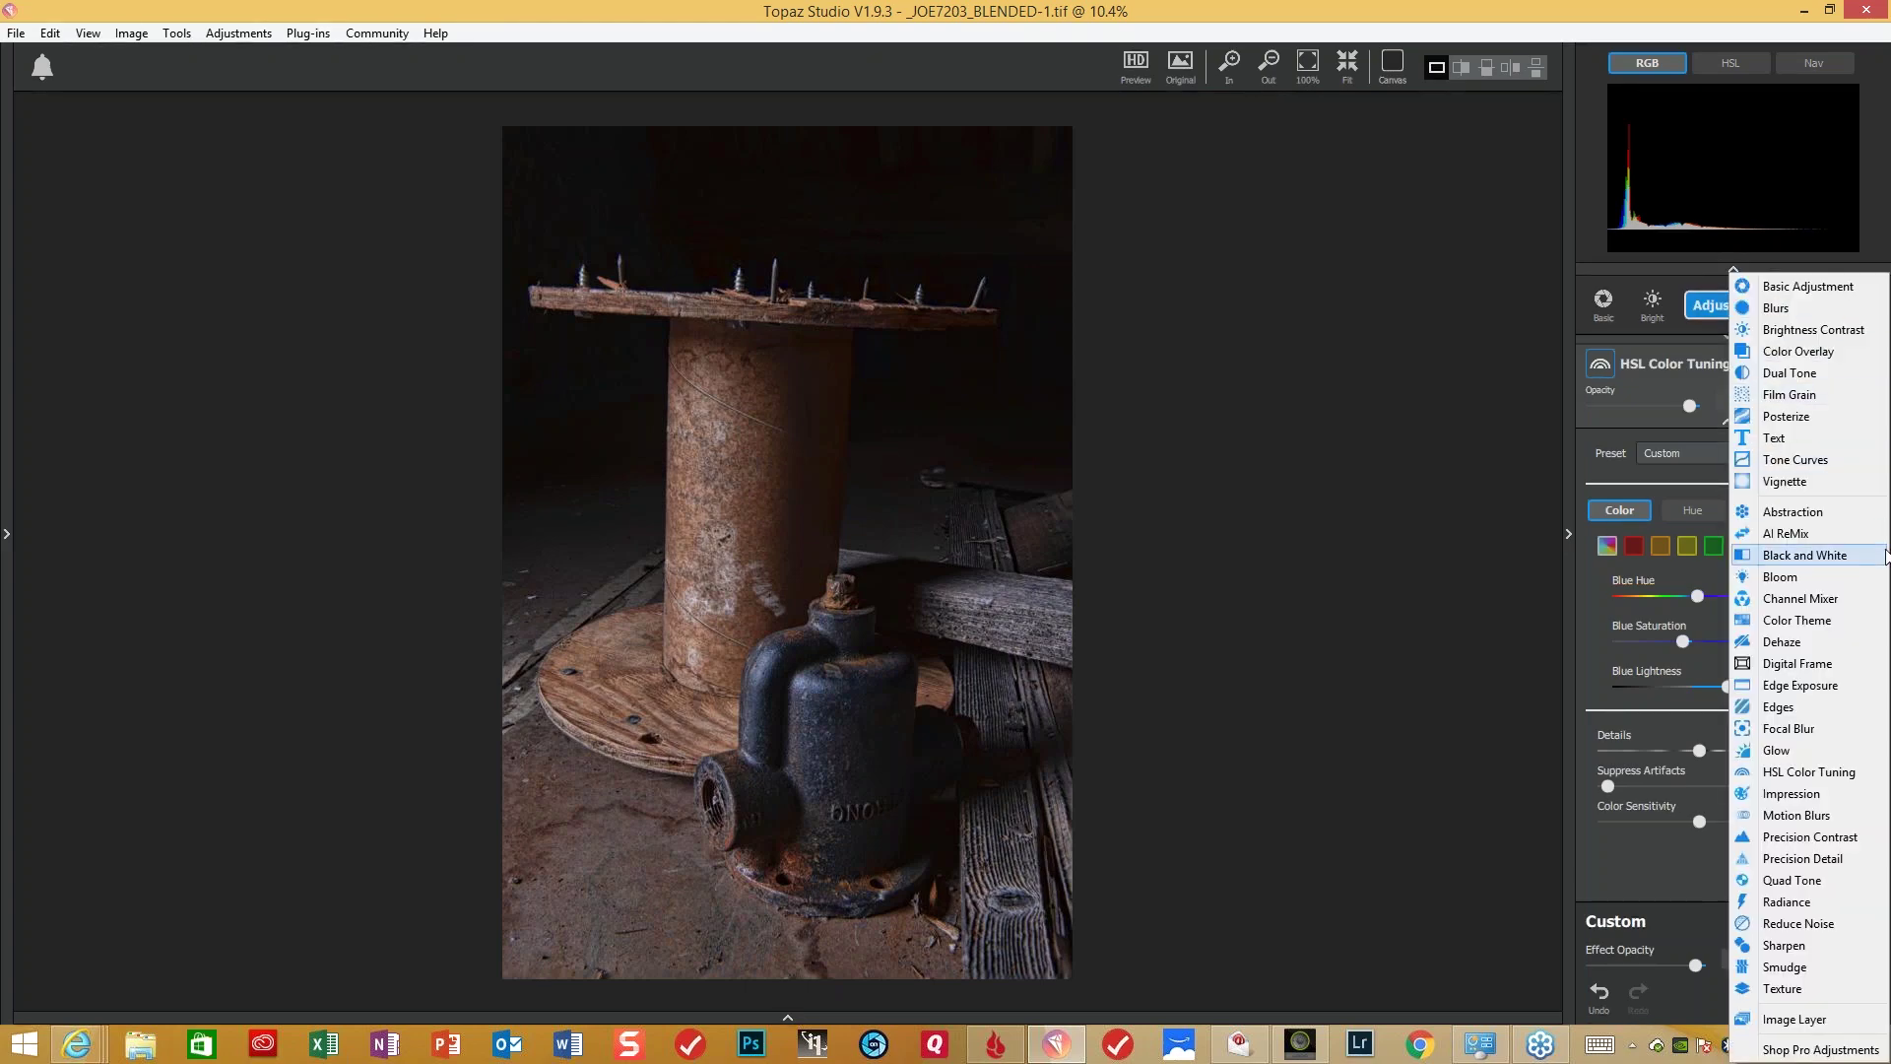
{"action": "left_click", "coordinate": [1796, 486]}
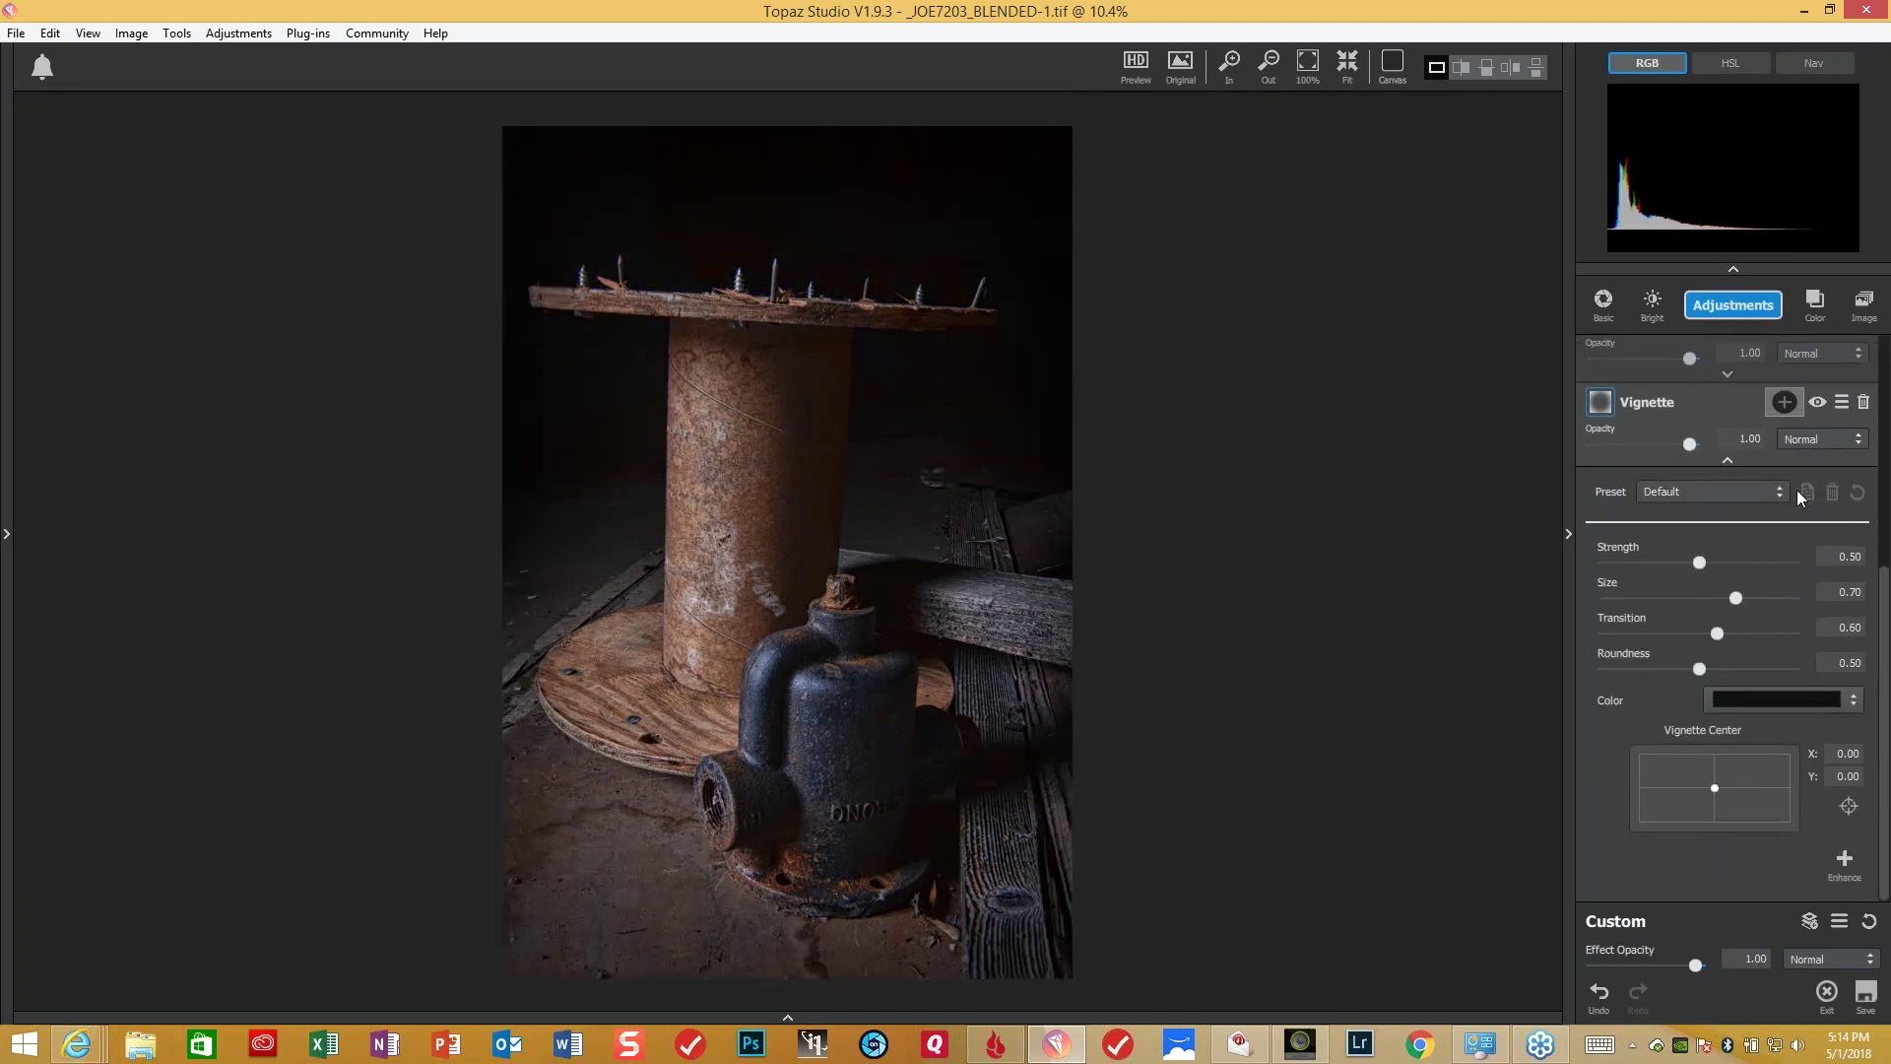
{"action": "left_click", "coordinate": [1700, 558]}
{"action": "left_click_drag", "start_coordinate": [1695, 563], "coordinate": [1687, 564]}
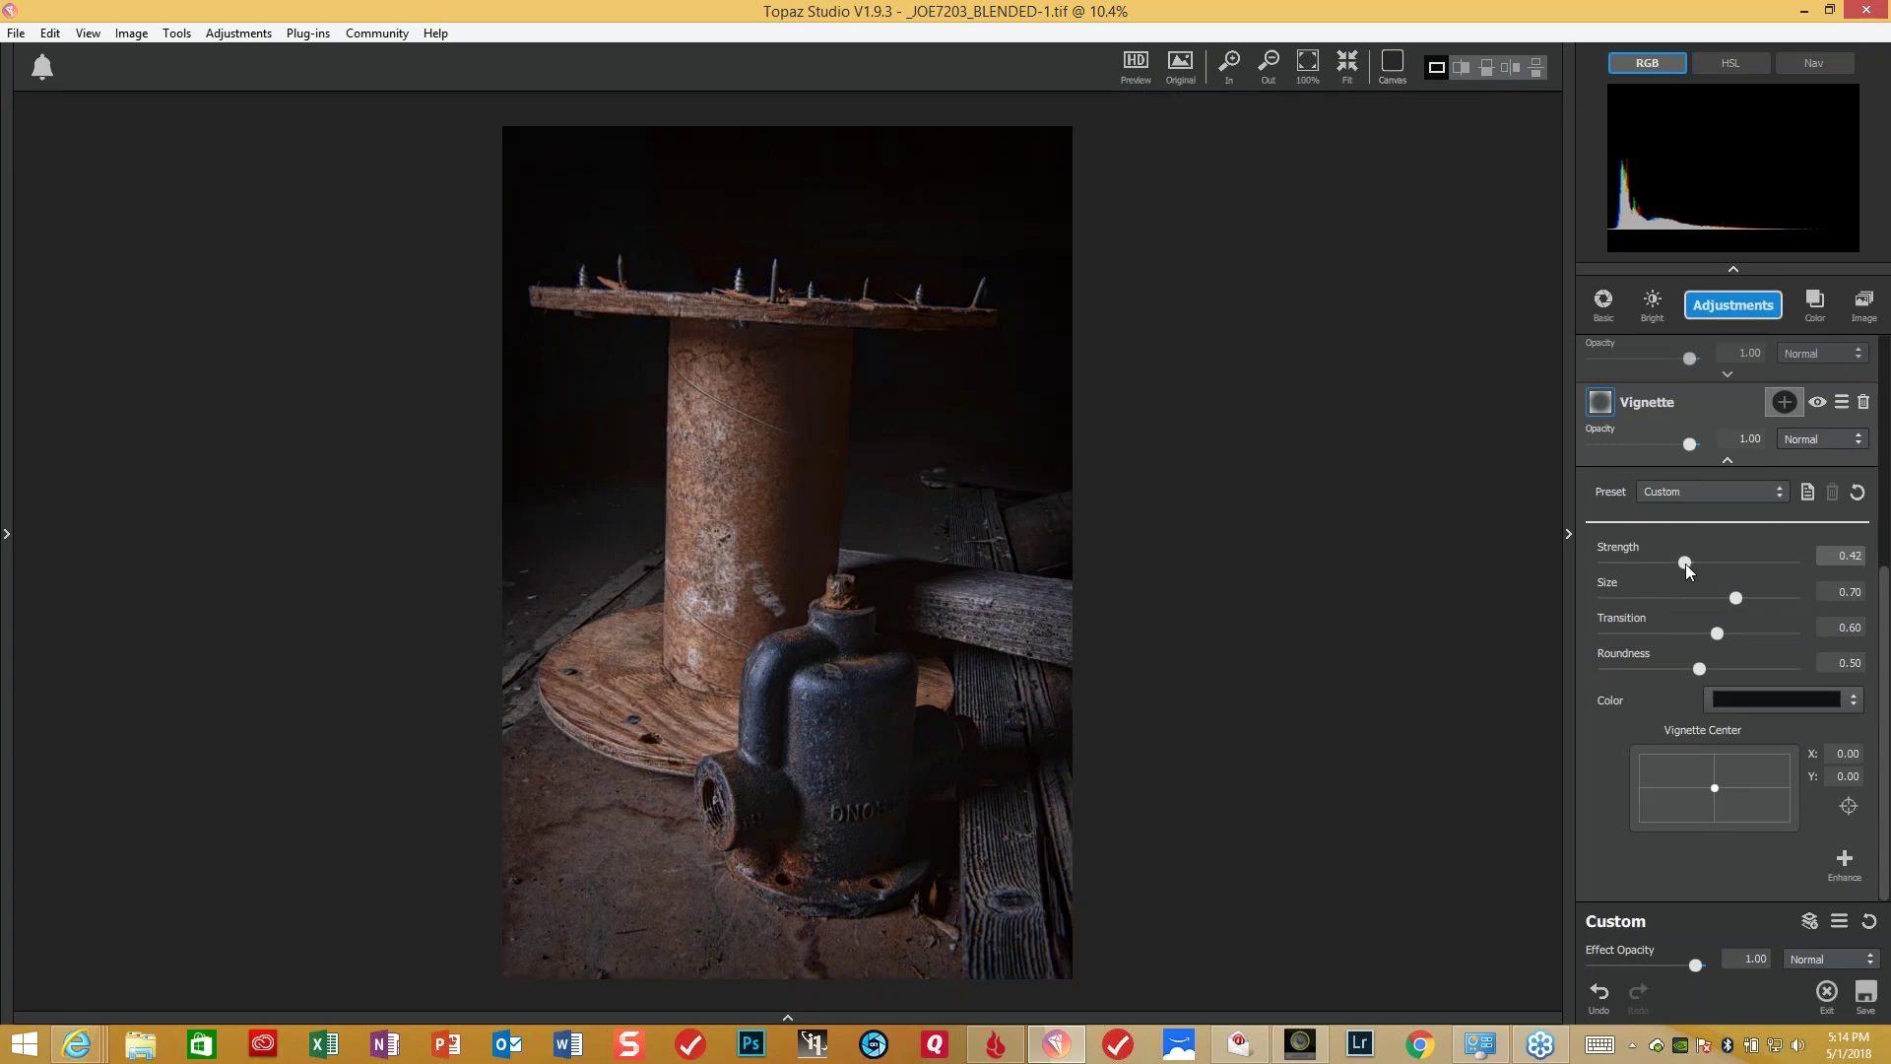
{"action": "left_click", "coordinate": [1686, 564]}
{"action": "left_click_drag", "start_coordinate": [1739, 599], "coordinate": [1693, 595]}
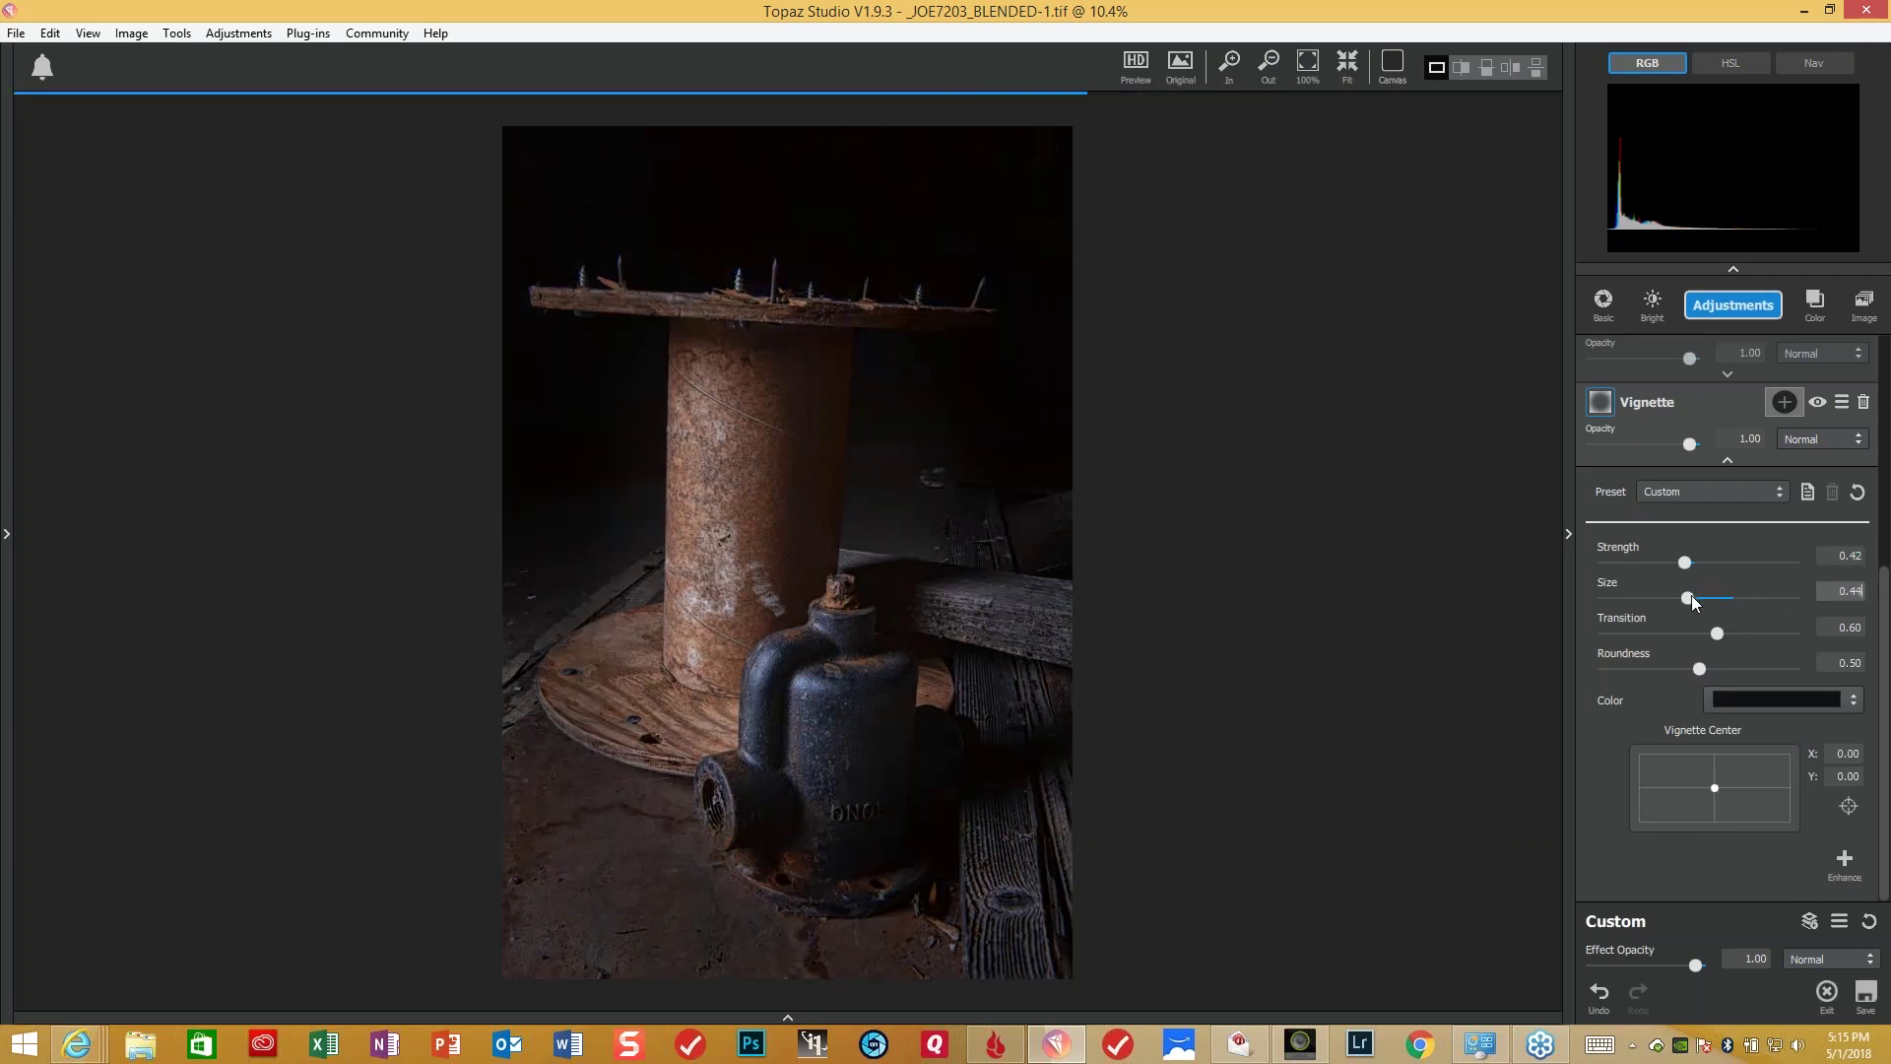
{"action": "left_click", "coordinate": [1693, 595]}
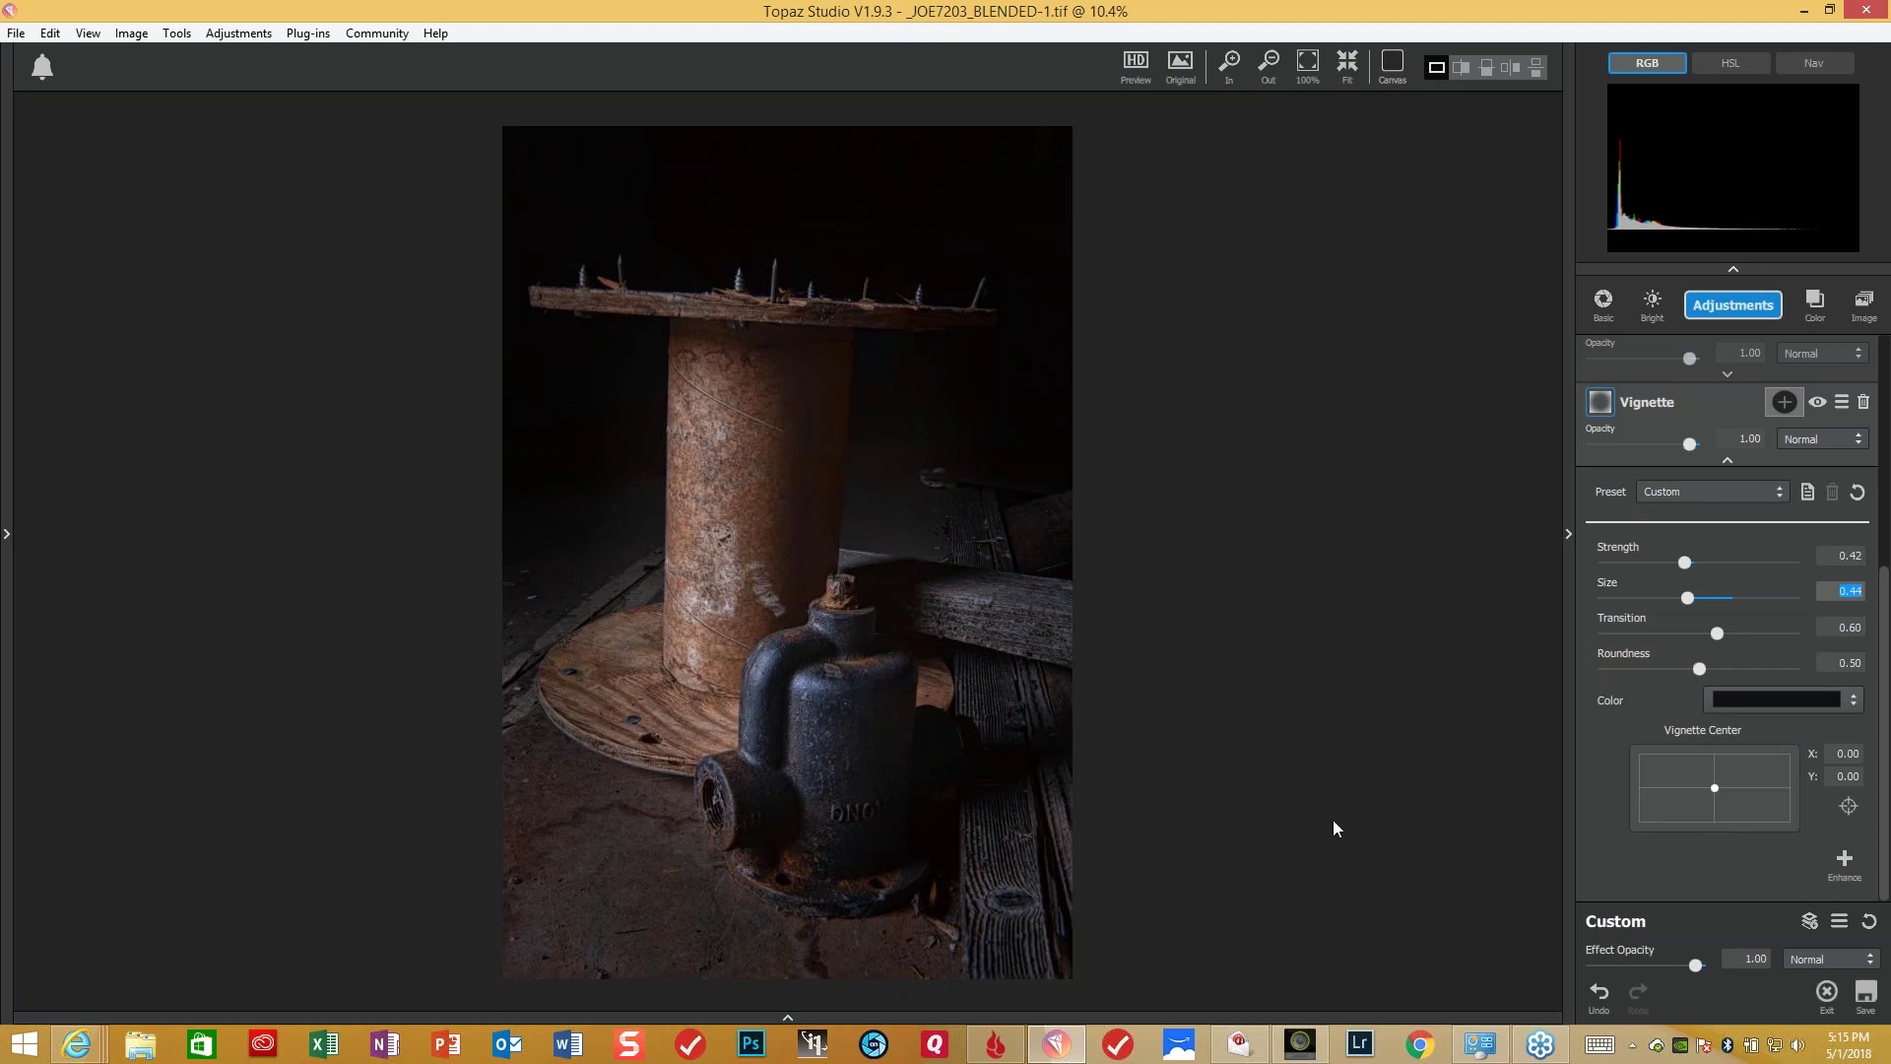
- Crop the roof edge off the upper part of the photo _JOE4874.nef and straighten it with an angle of -0.80
{"action": "left_click", "coordinate": [788, 1018]}
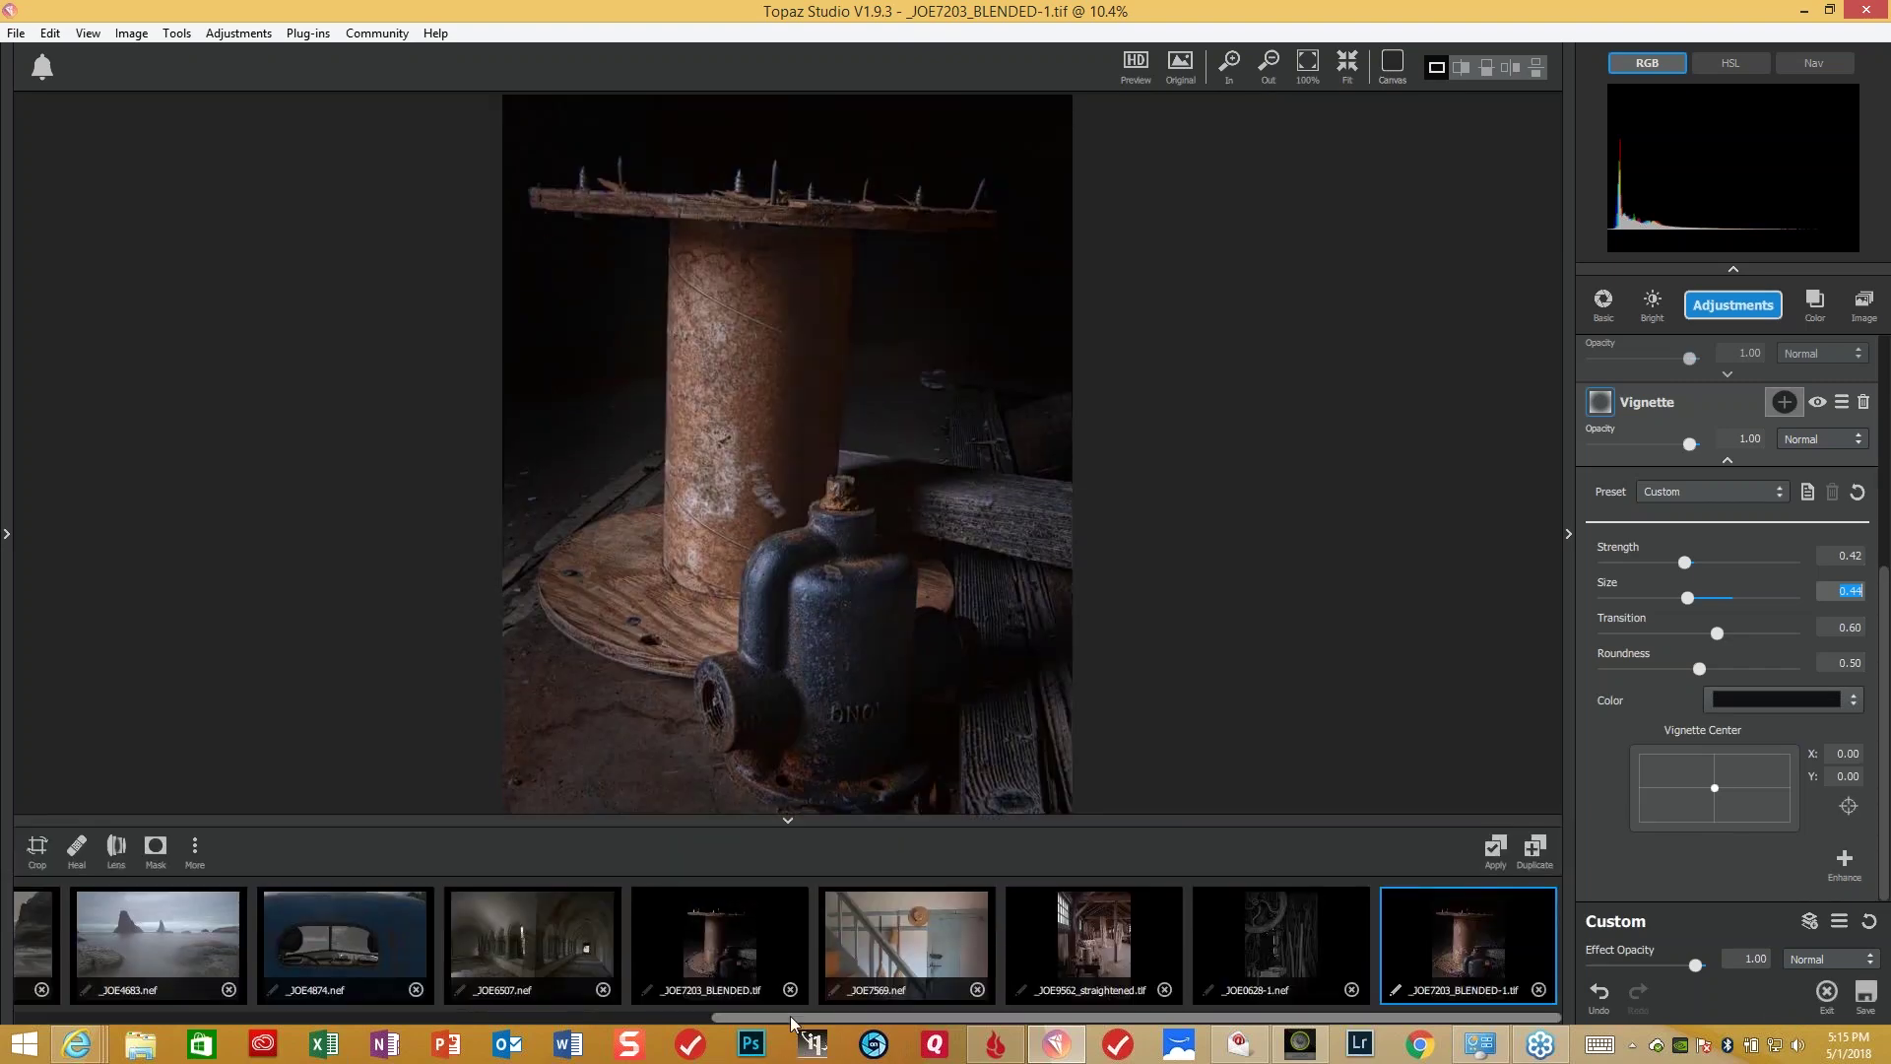
{"action": "left_click", "coordinate": [394, 943]}
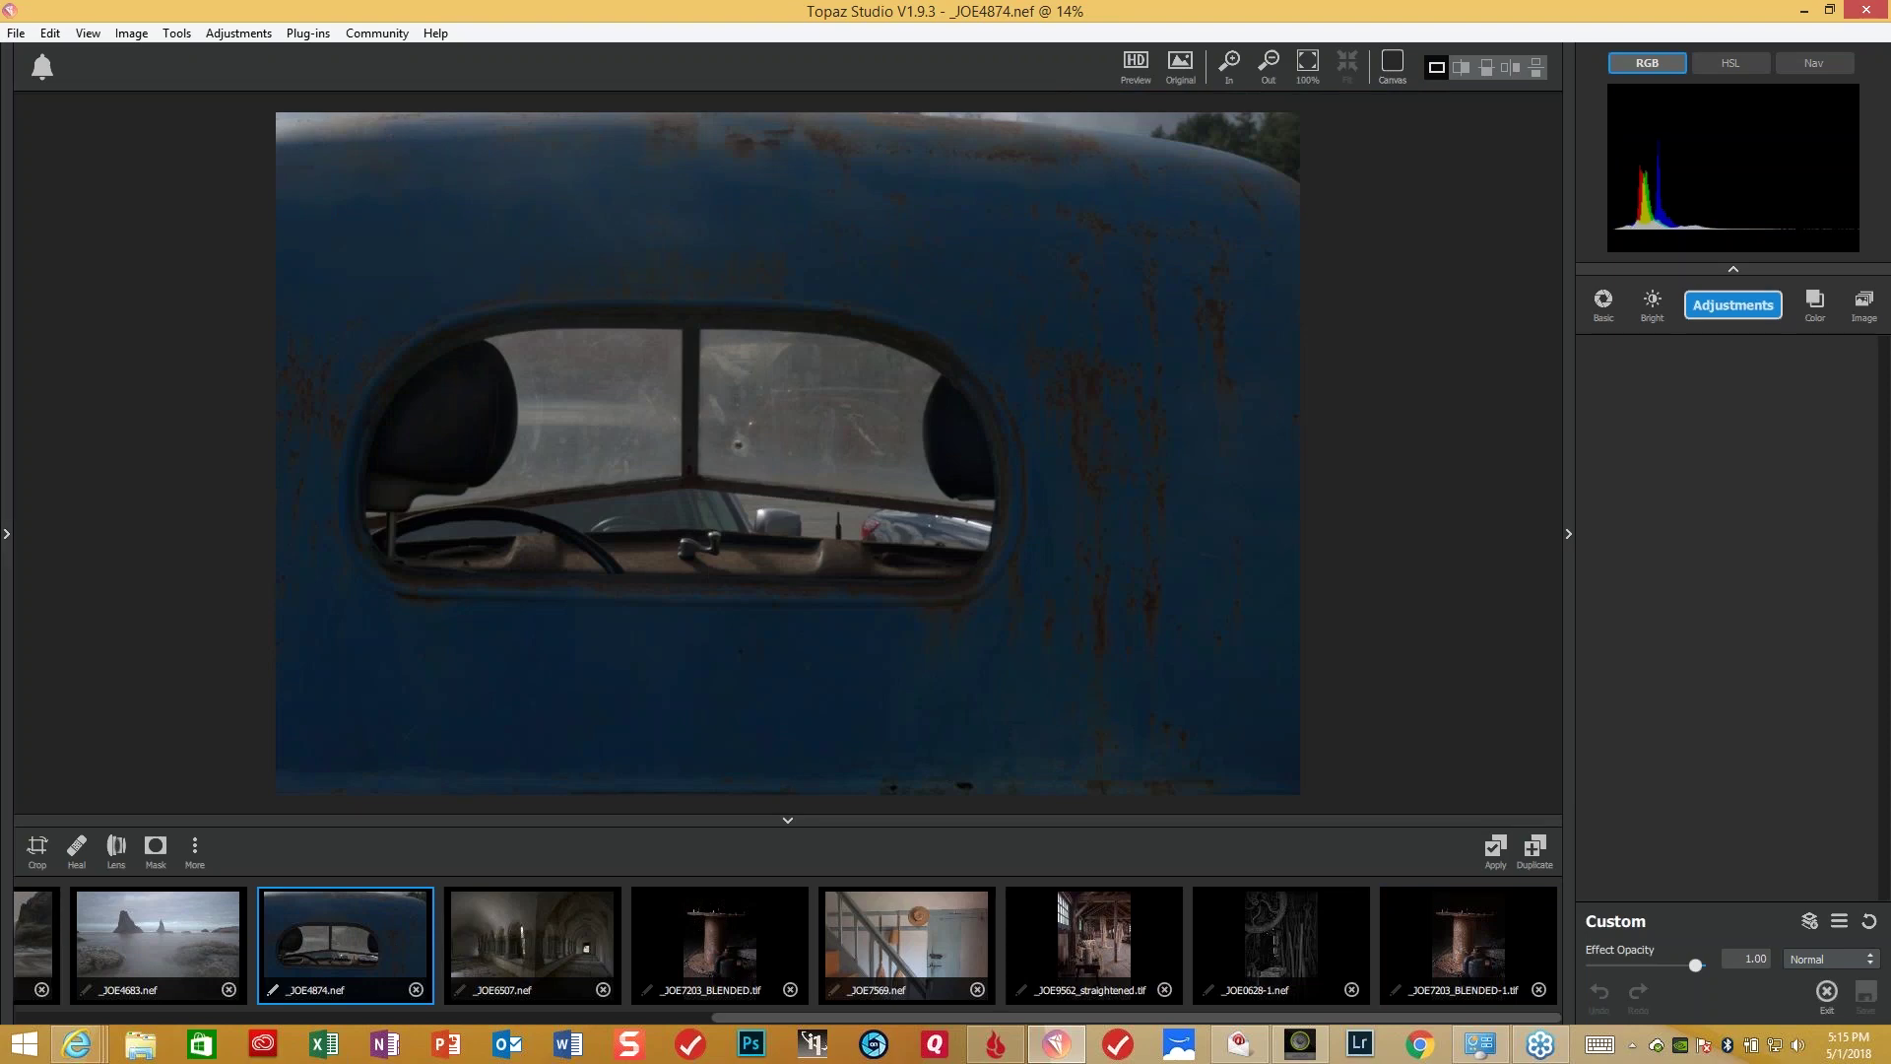
{"action": "left_click", "coordinate": [40, 859]}
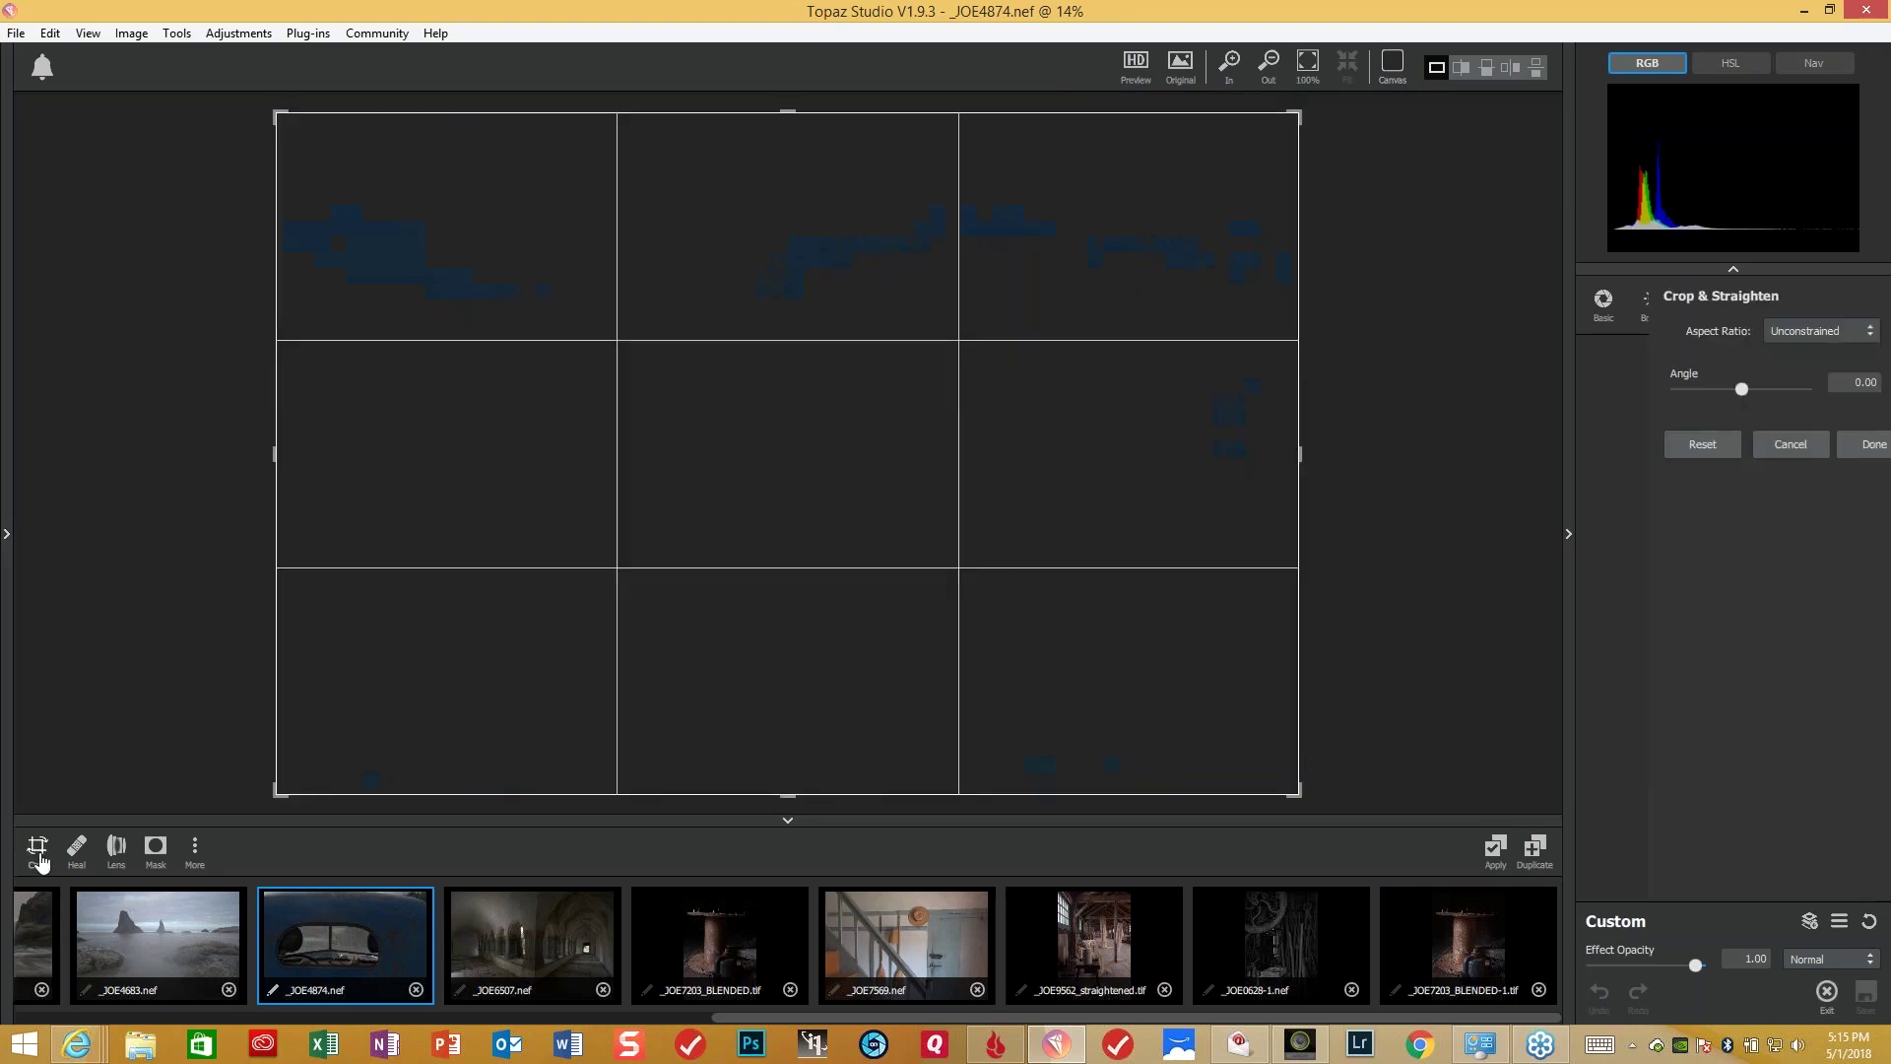
{"action": "left_click_drag", "start_coordinate": [797, 116], "coordinate": [793, 153]}
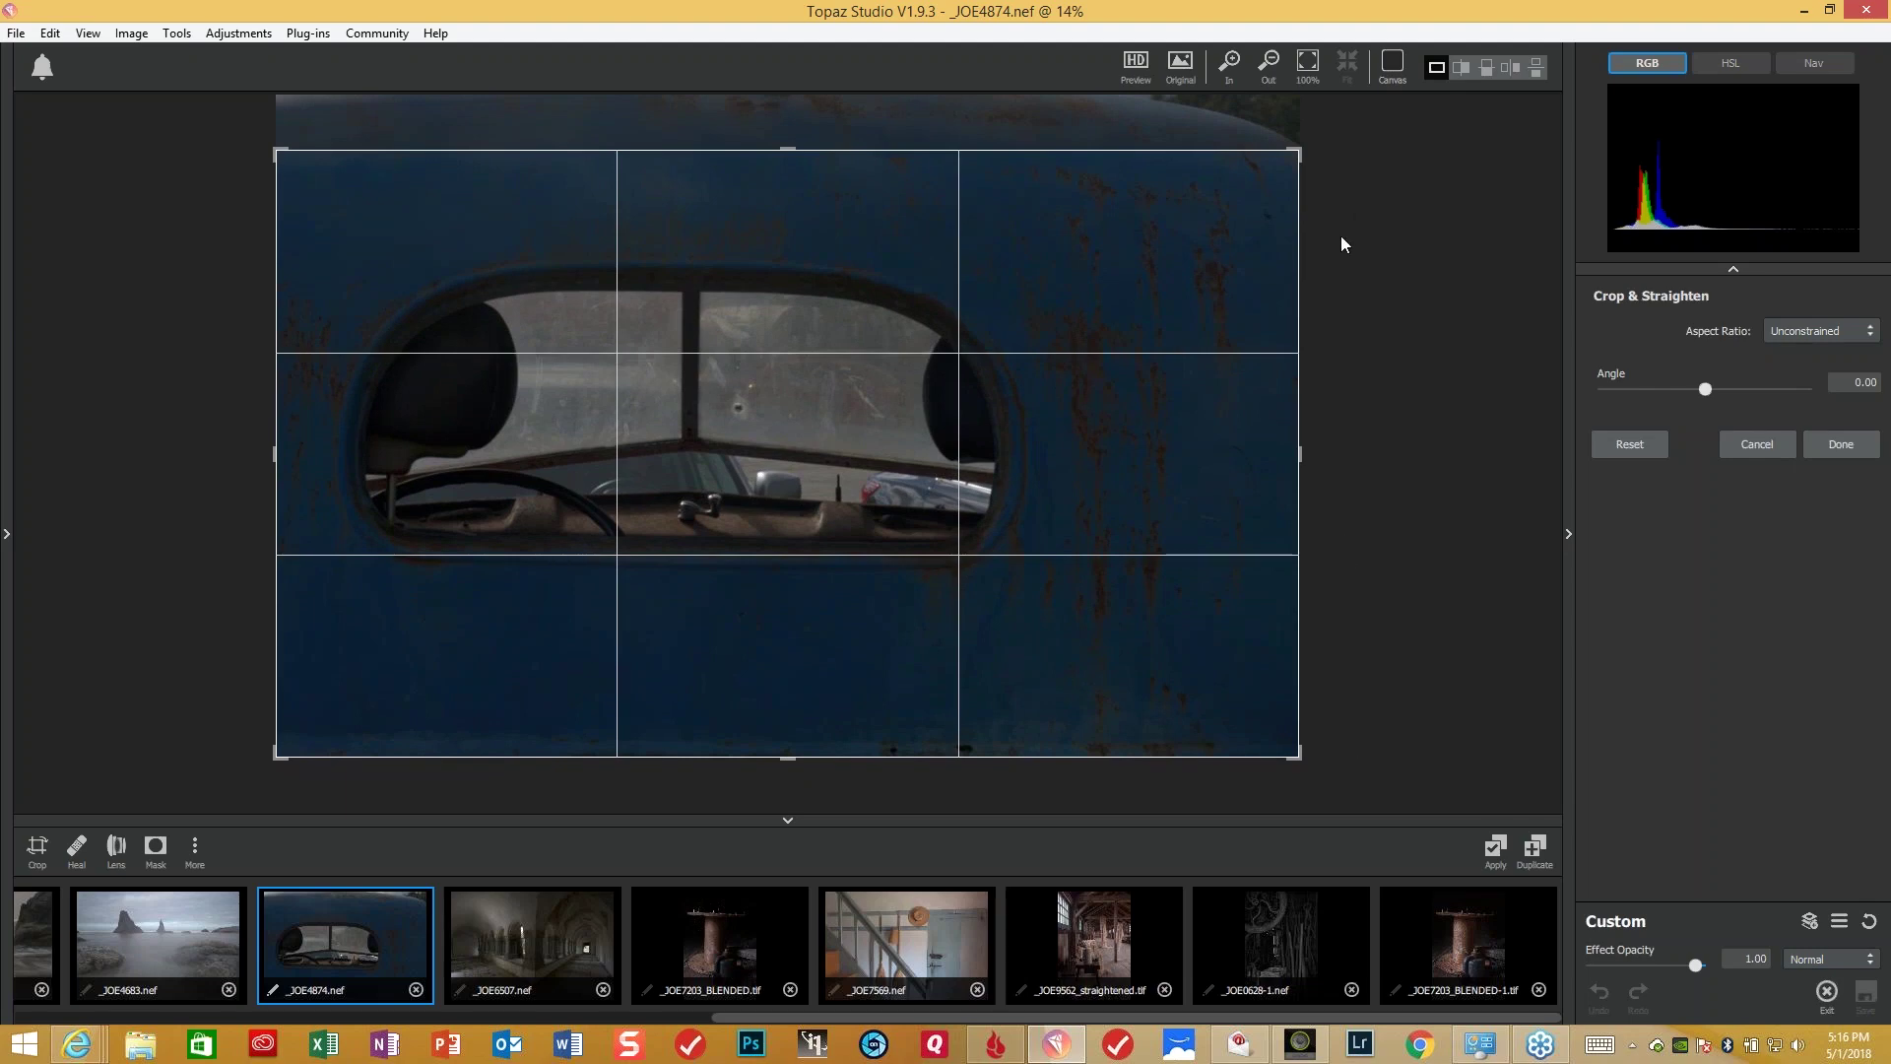
{"action": "left_click_drag", "start_coordinate": [1321, 769], "coordinate": [1326, 762]}
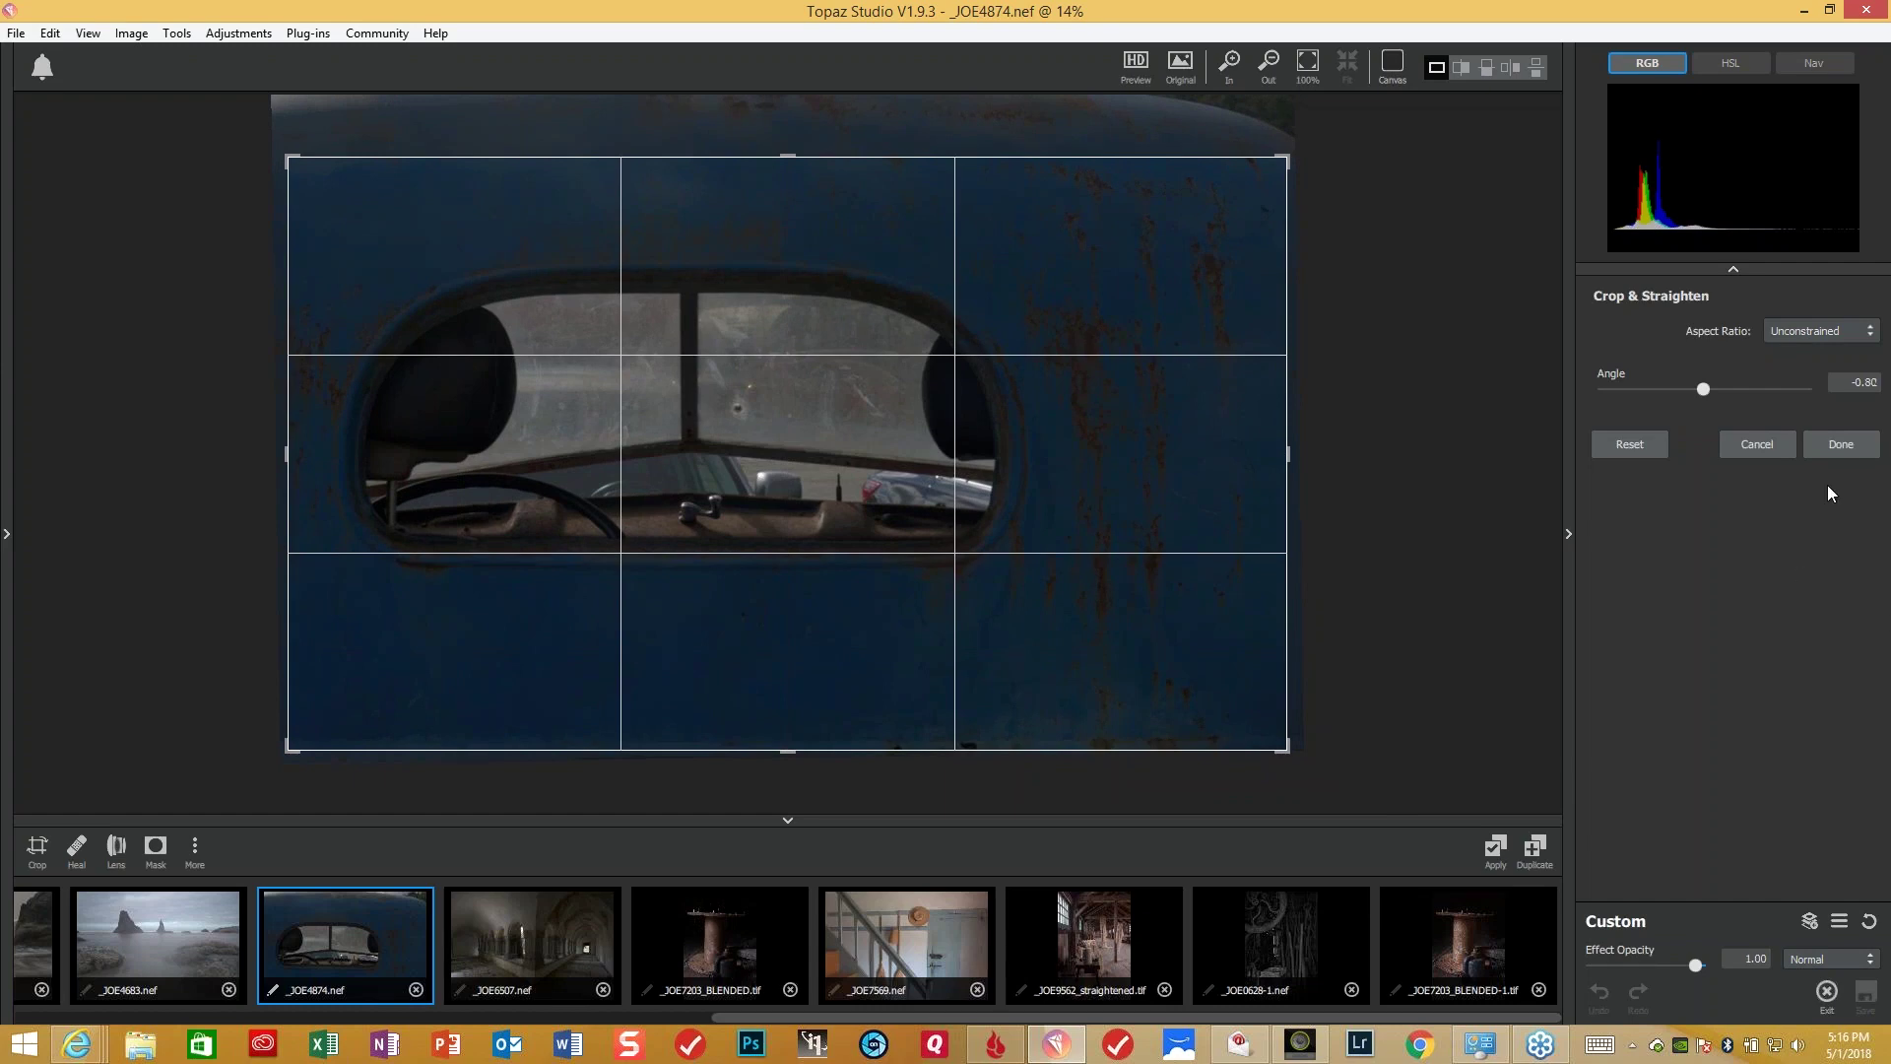
{"action": "left_click", "coordinate": [1842, 445]}
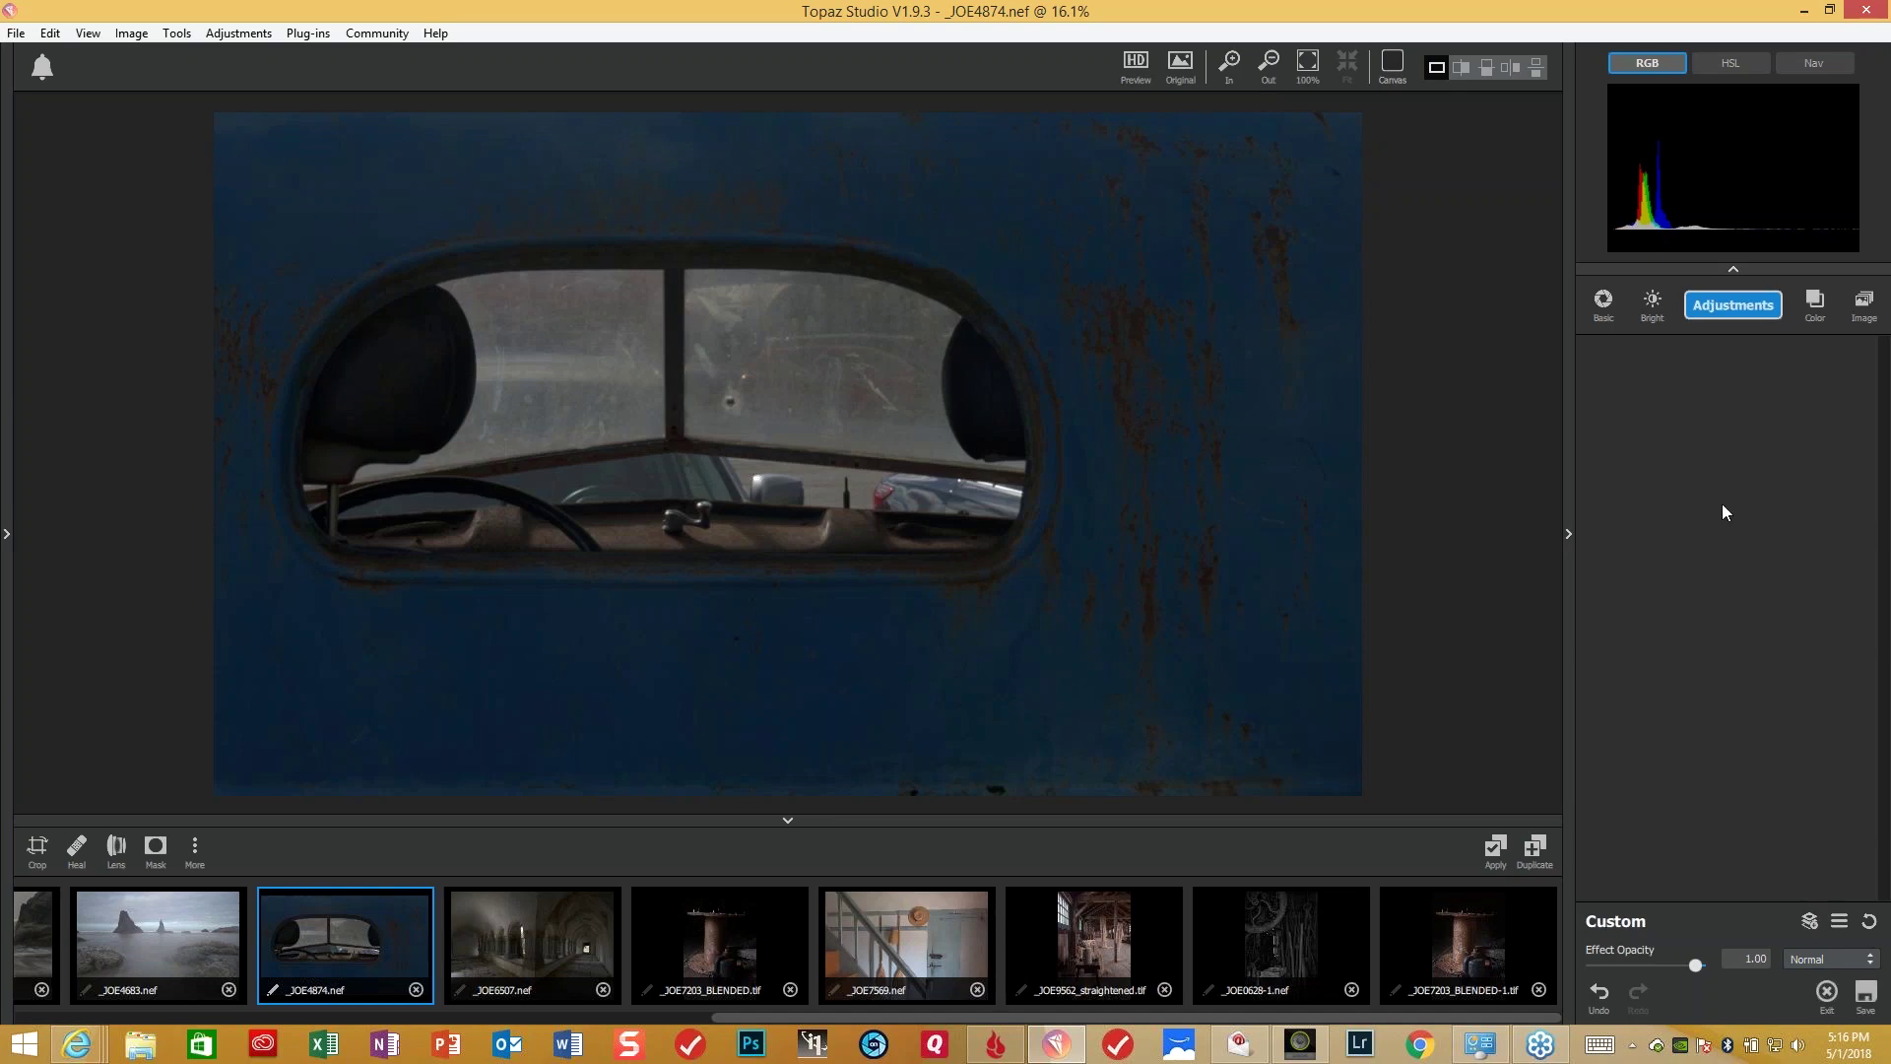
- Apply the Blue Truck effect from My Effects to the truck photo and compare it with the original
{"action": "left_click", "coordinate": [8, 539]}
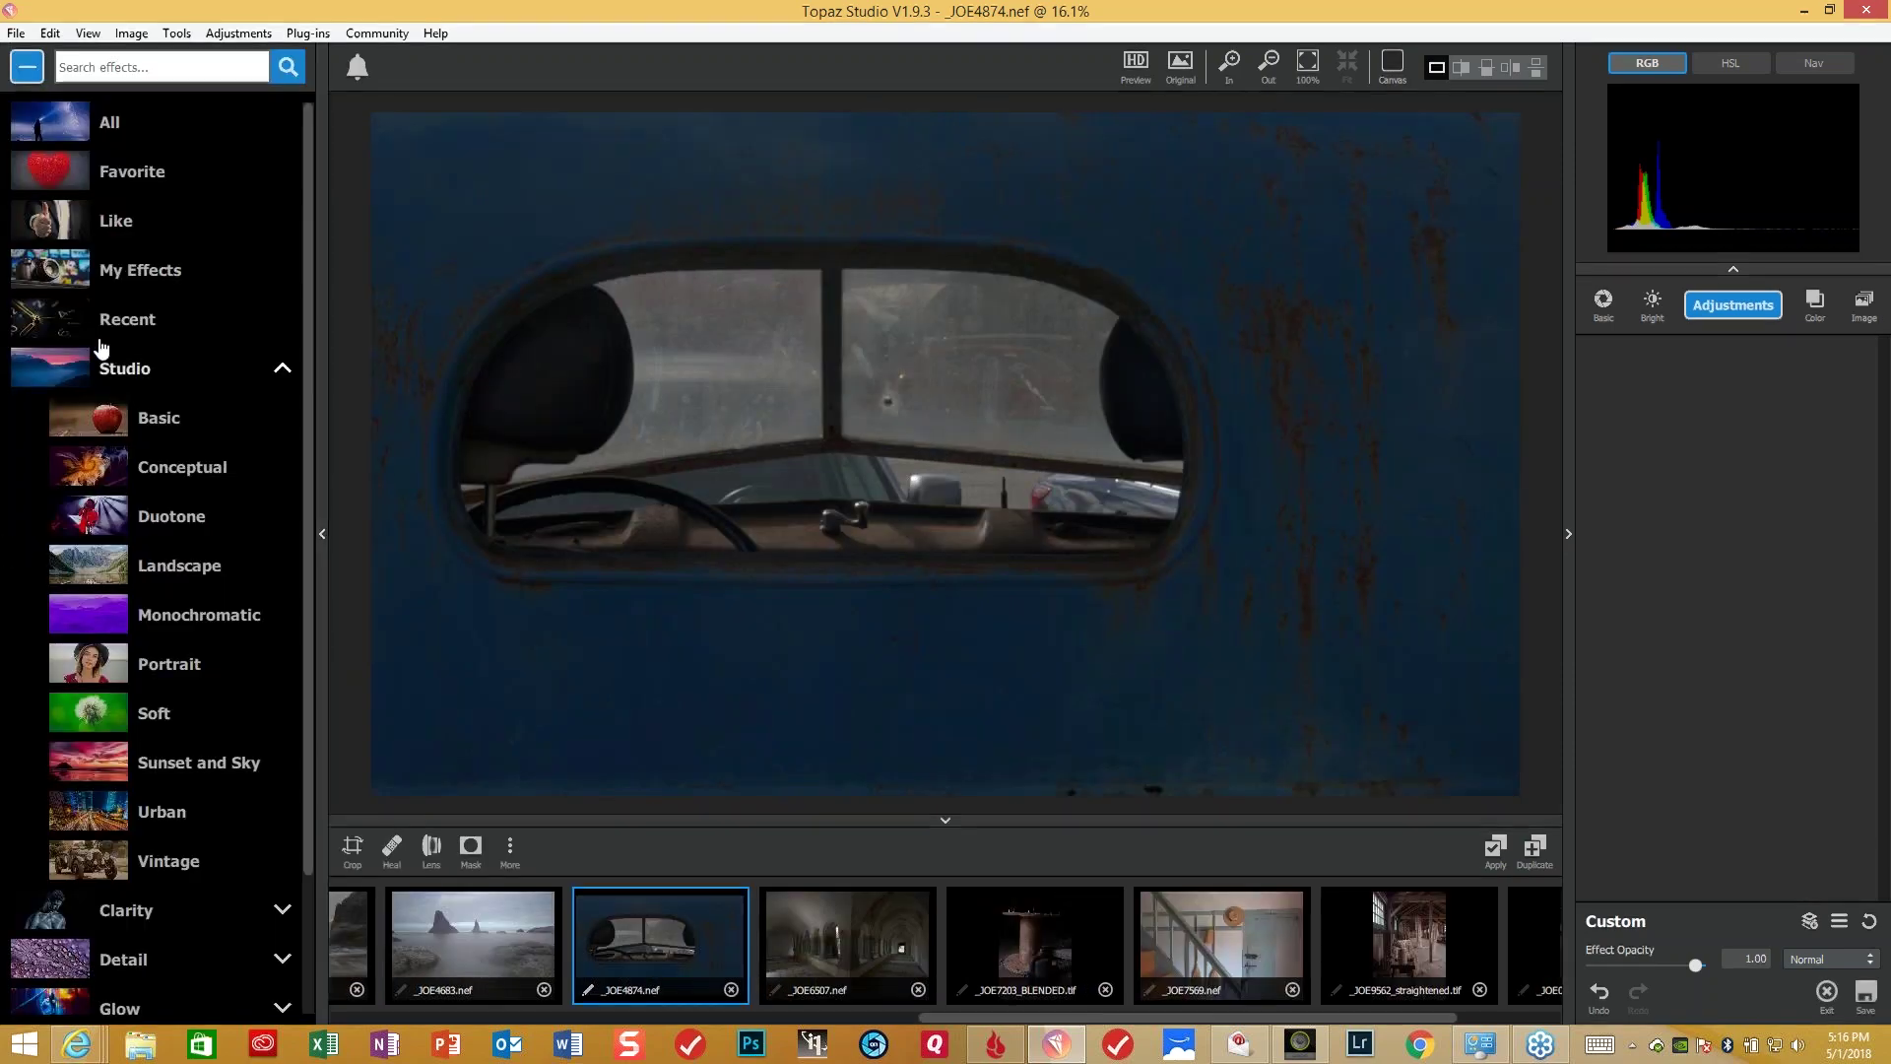
{"action": "left_click", "coordinate": [165, 276]}
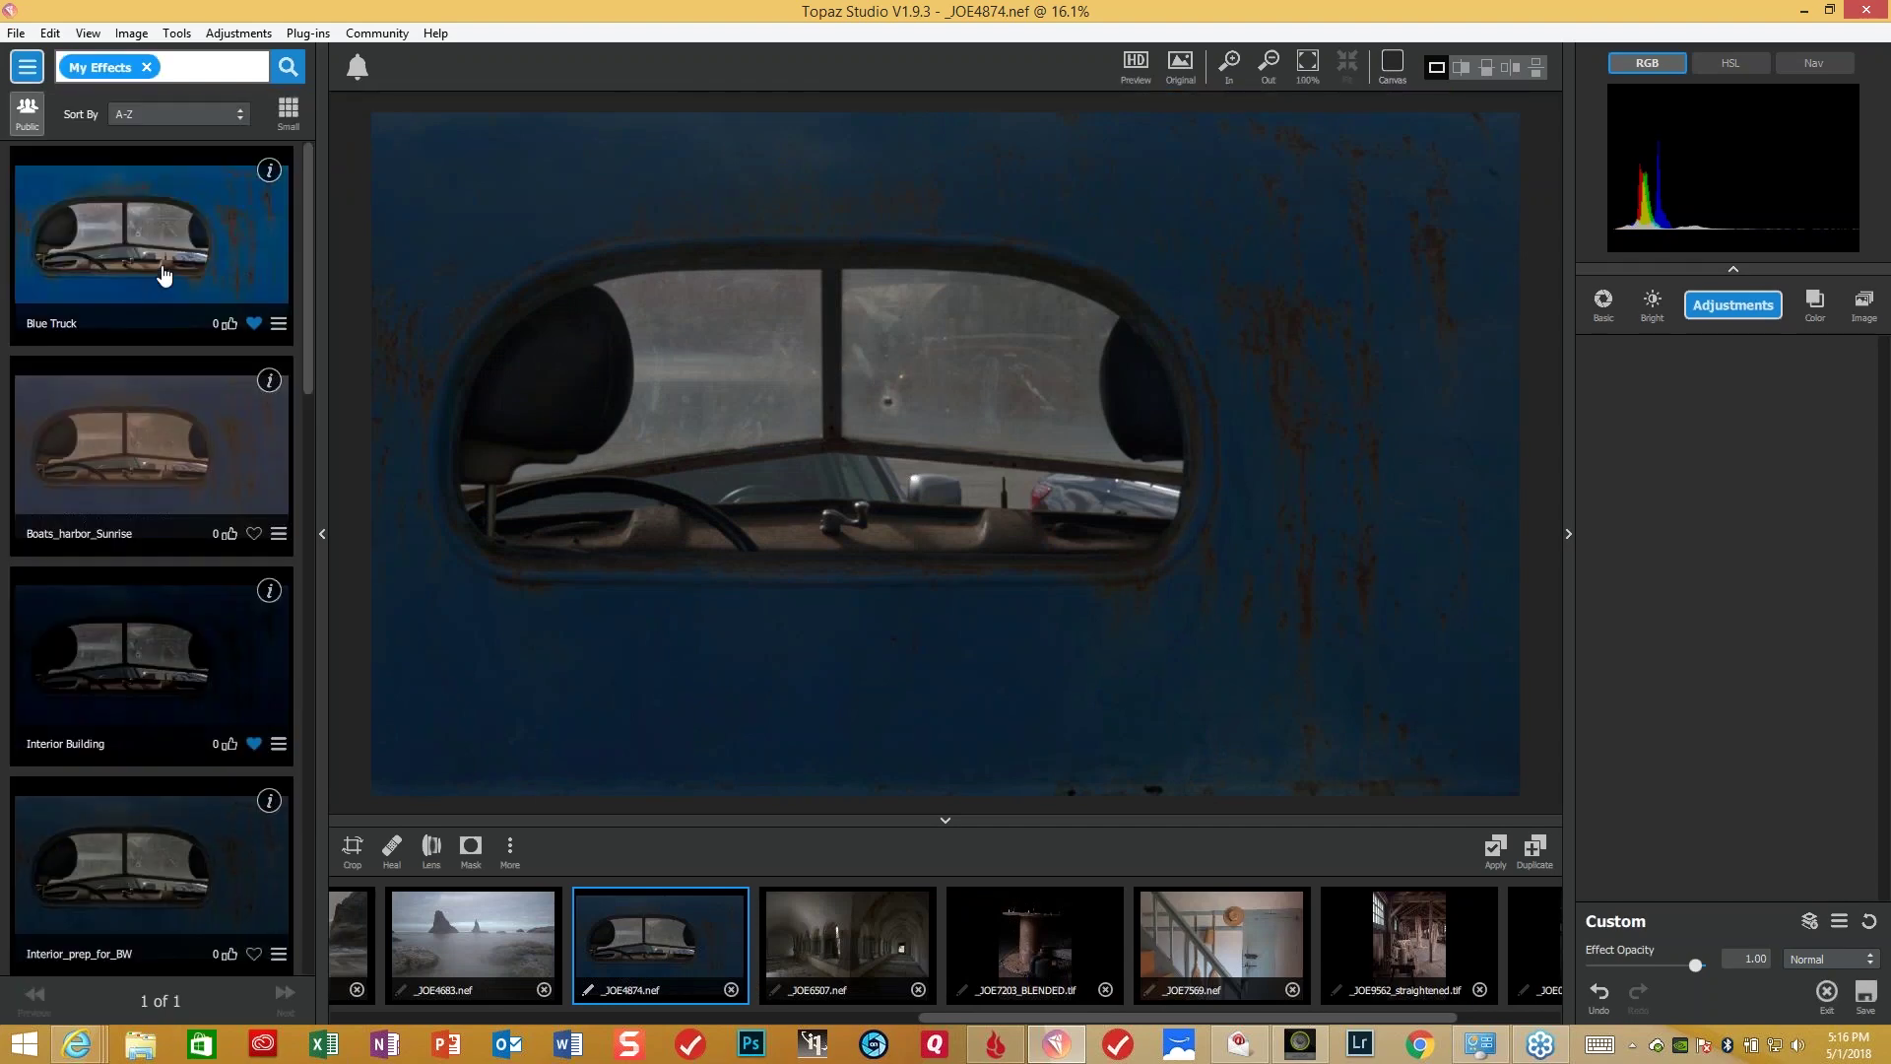
{"action": "left_click", "coordinate": [164, 276]}
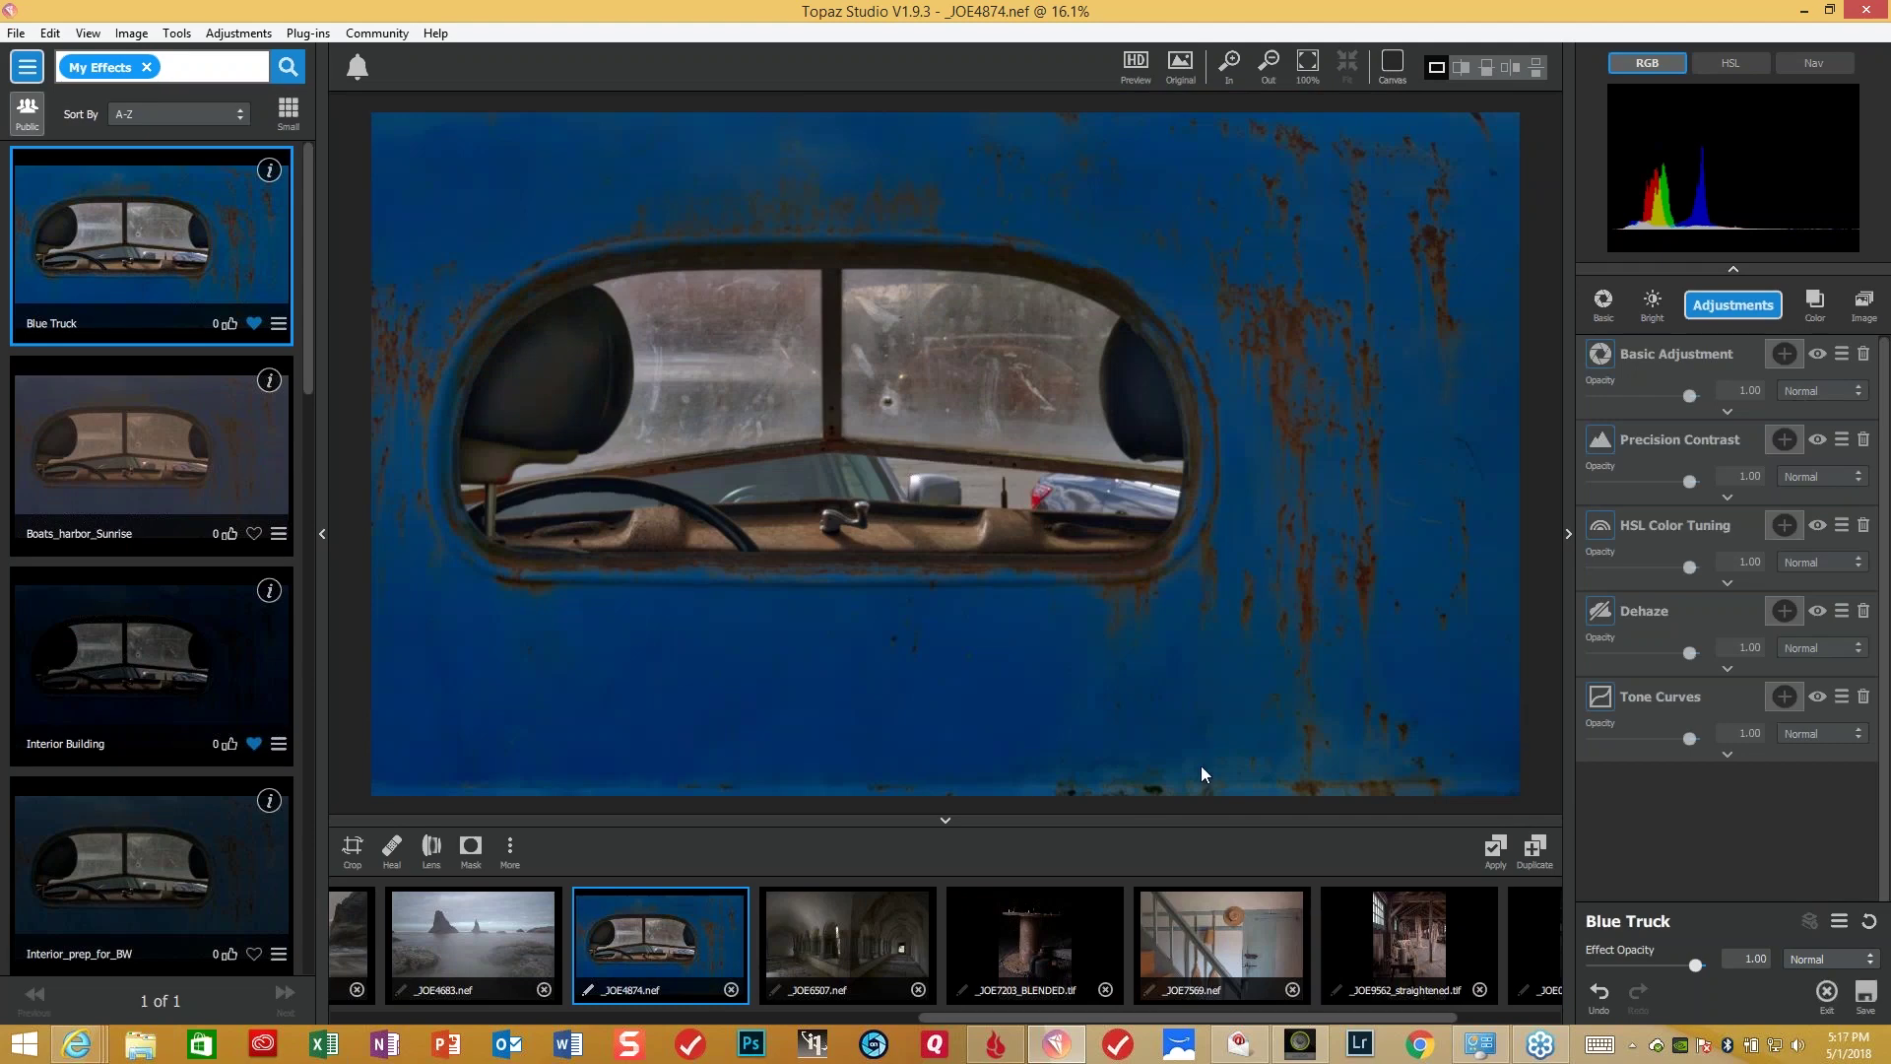
{"action": "key", "text": "backslash"}
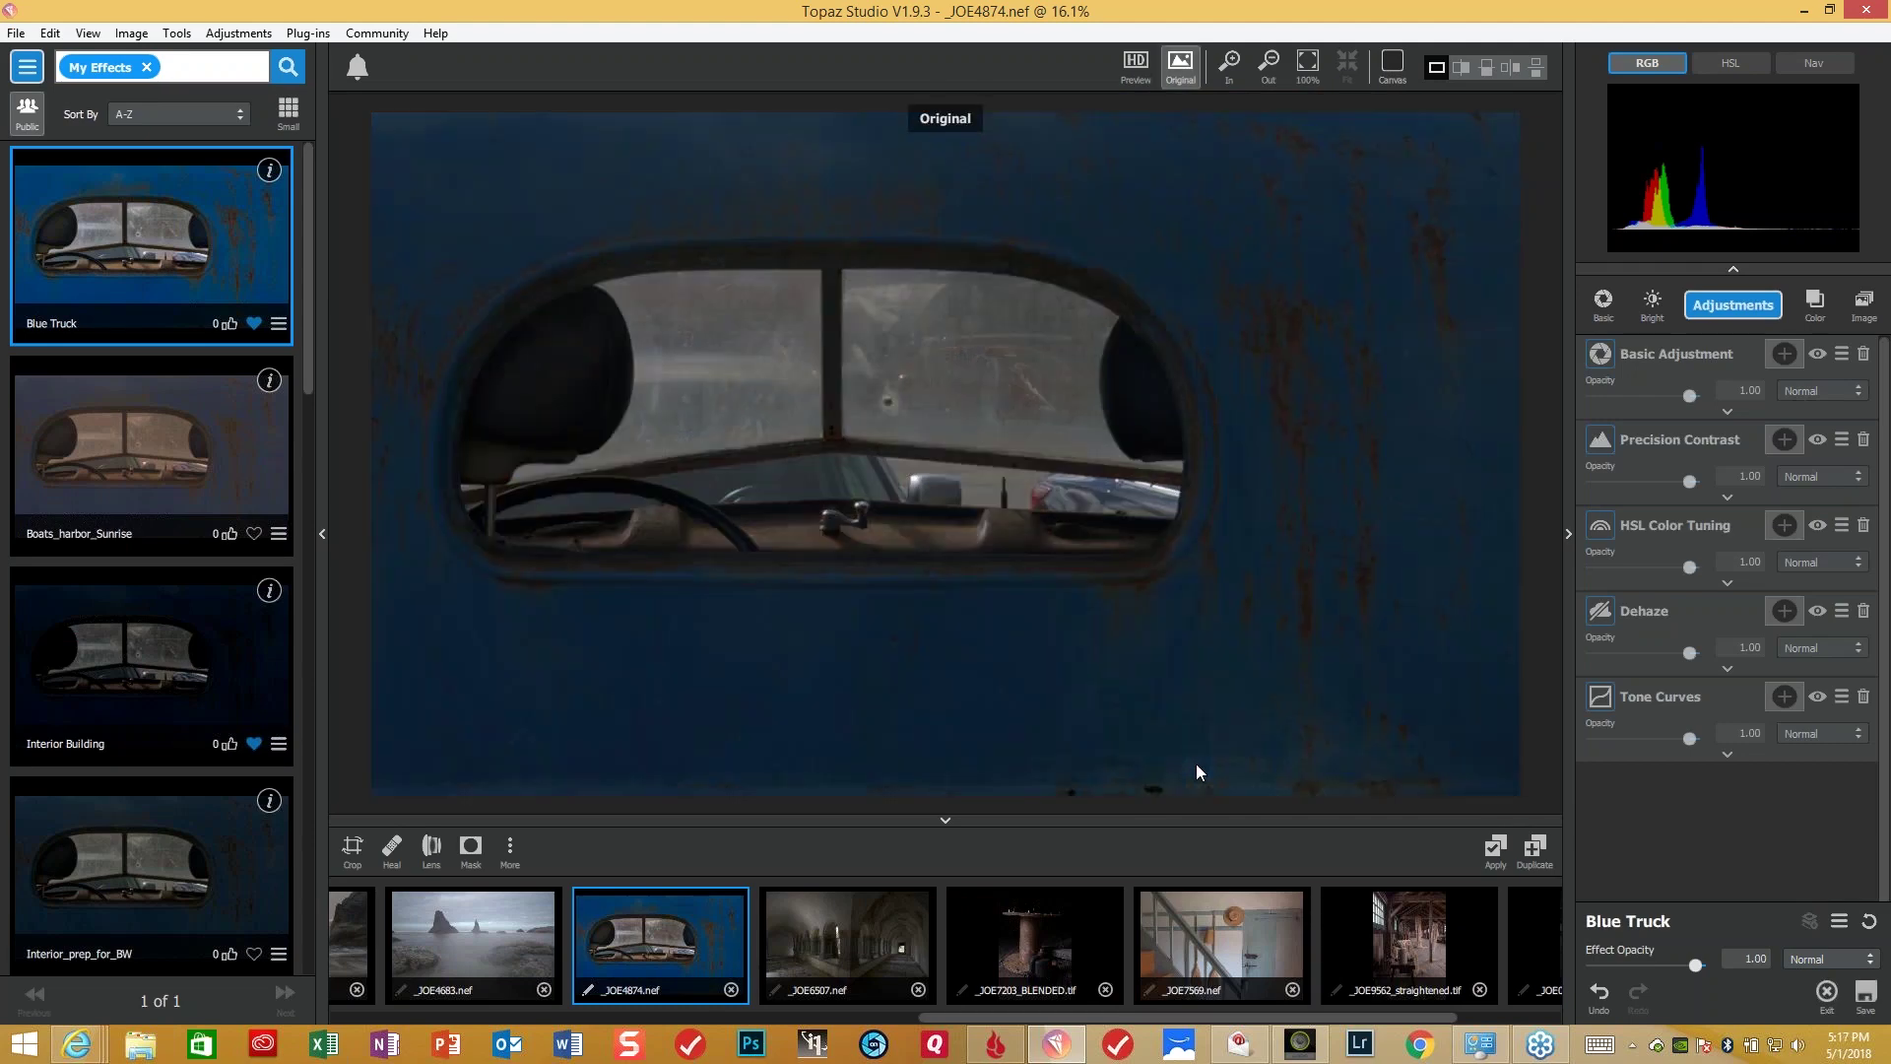
{"action": "key", "text": "backslash"}
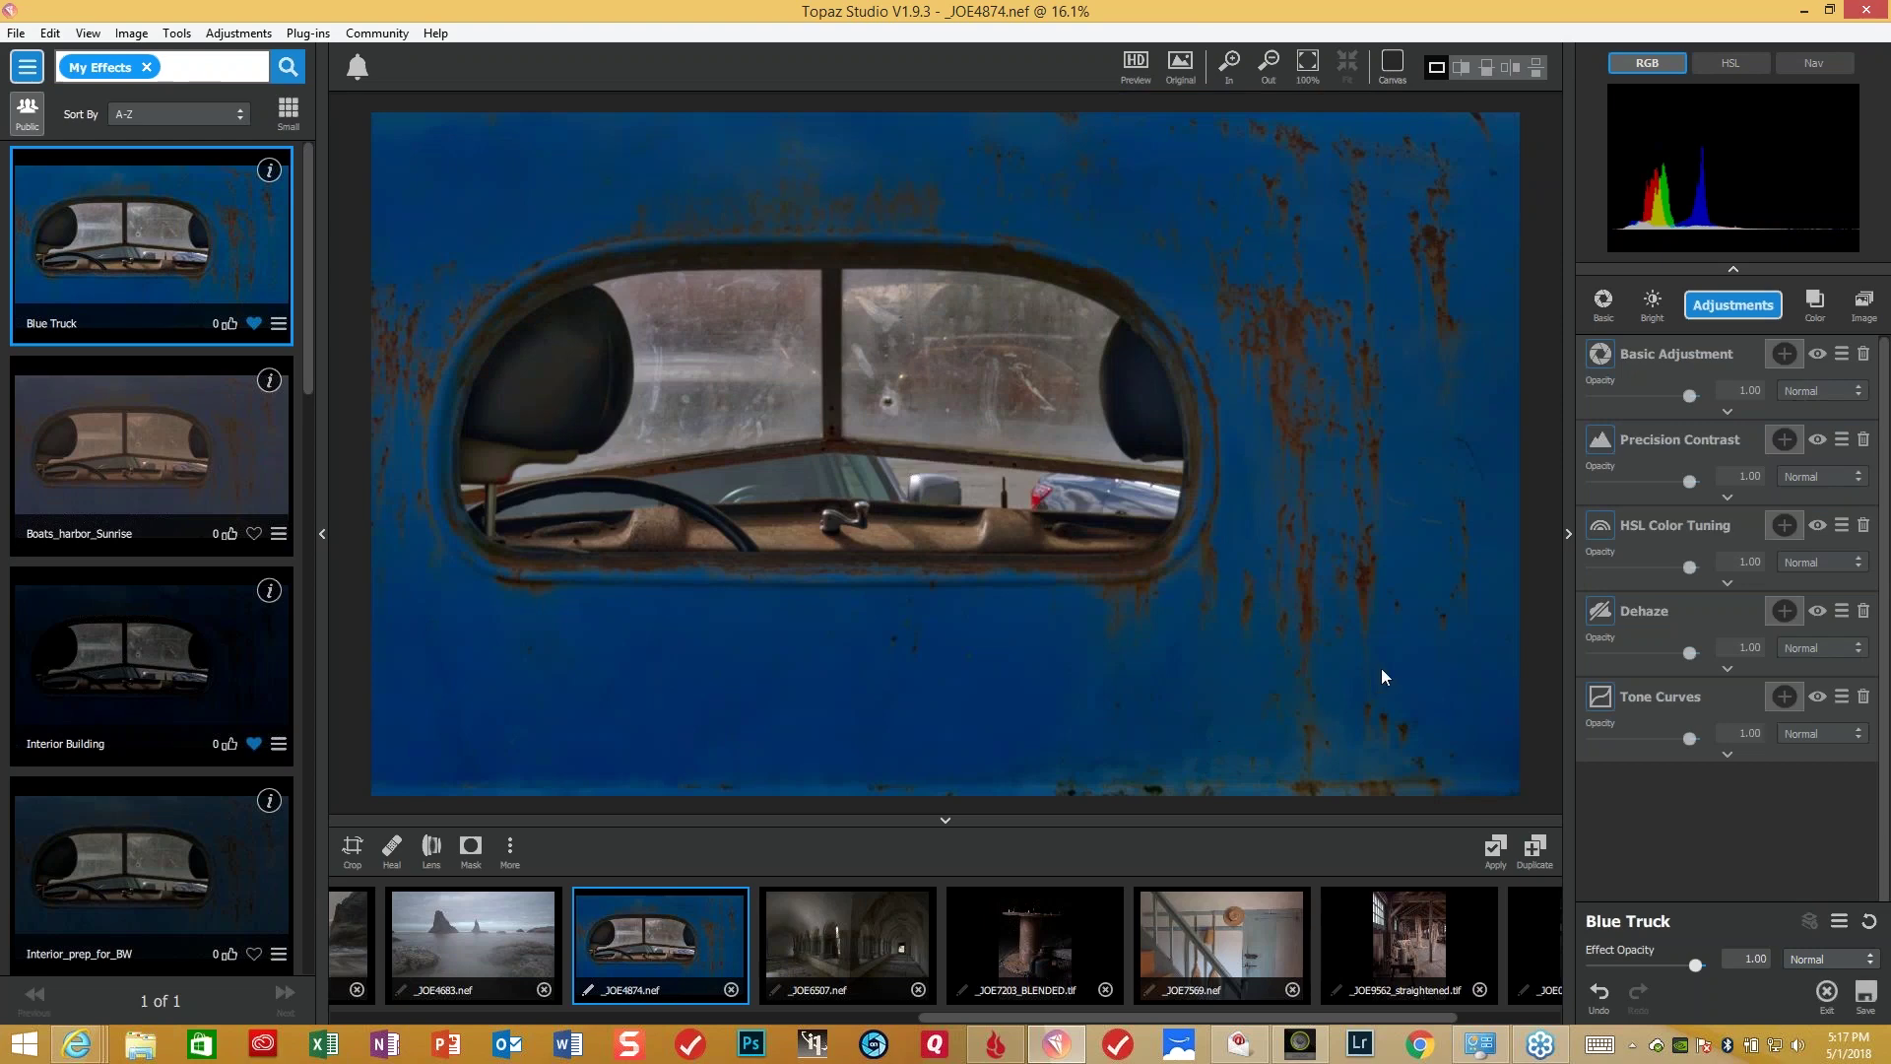
{"action": "left_click", "coordinate": [323, 540]}
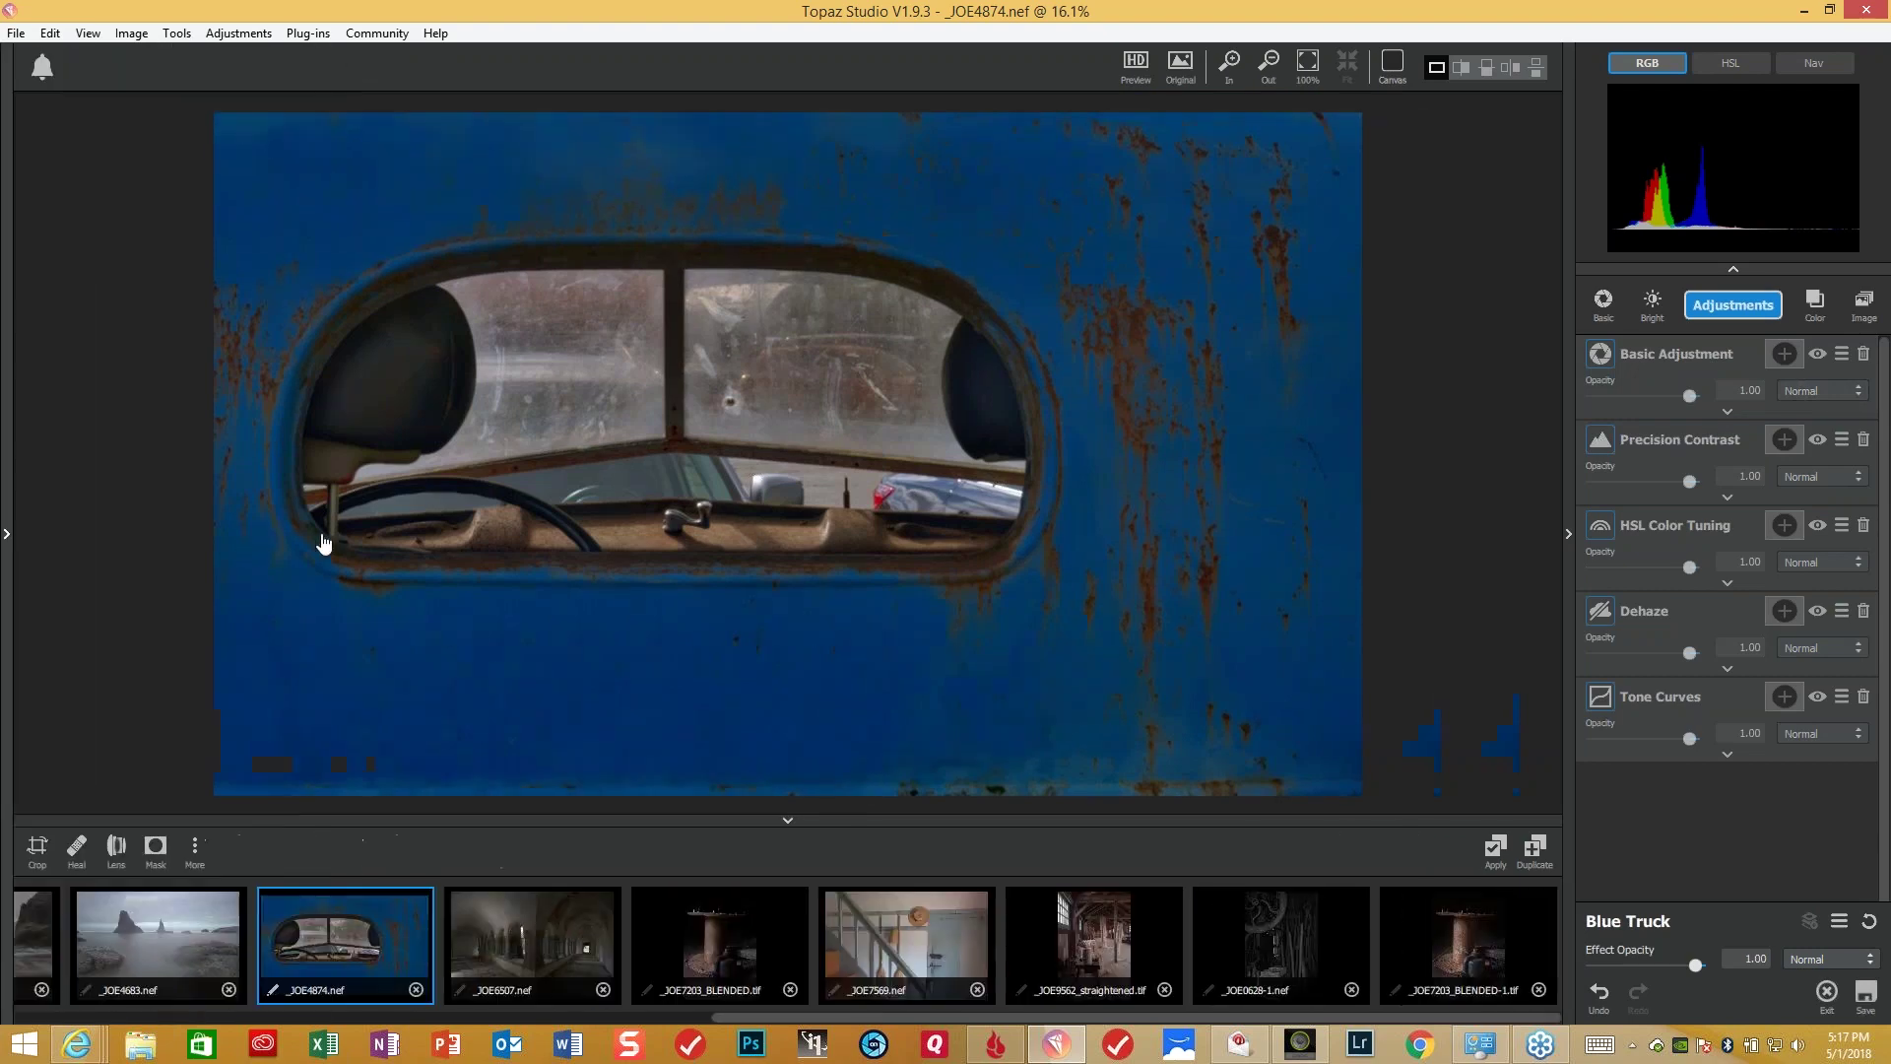
- Examine the Basic Adjustment settings of the Blue Truck effect and compare the processed photo with the original again
{"action": "left_click", "coordinate": [1728, 414]}
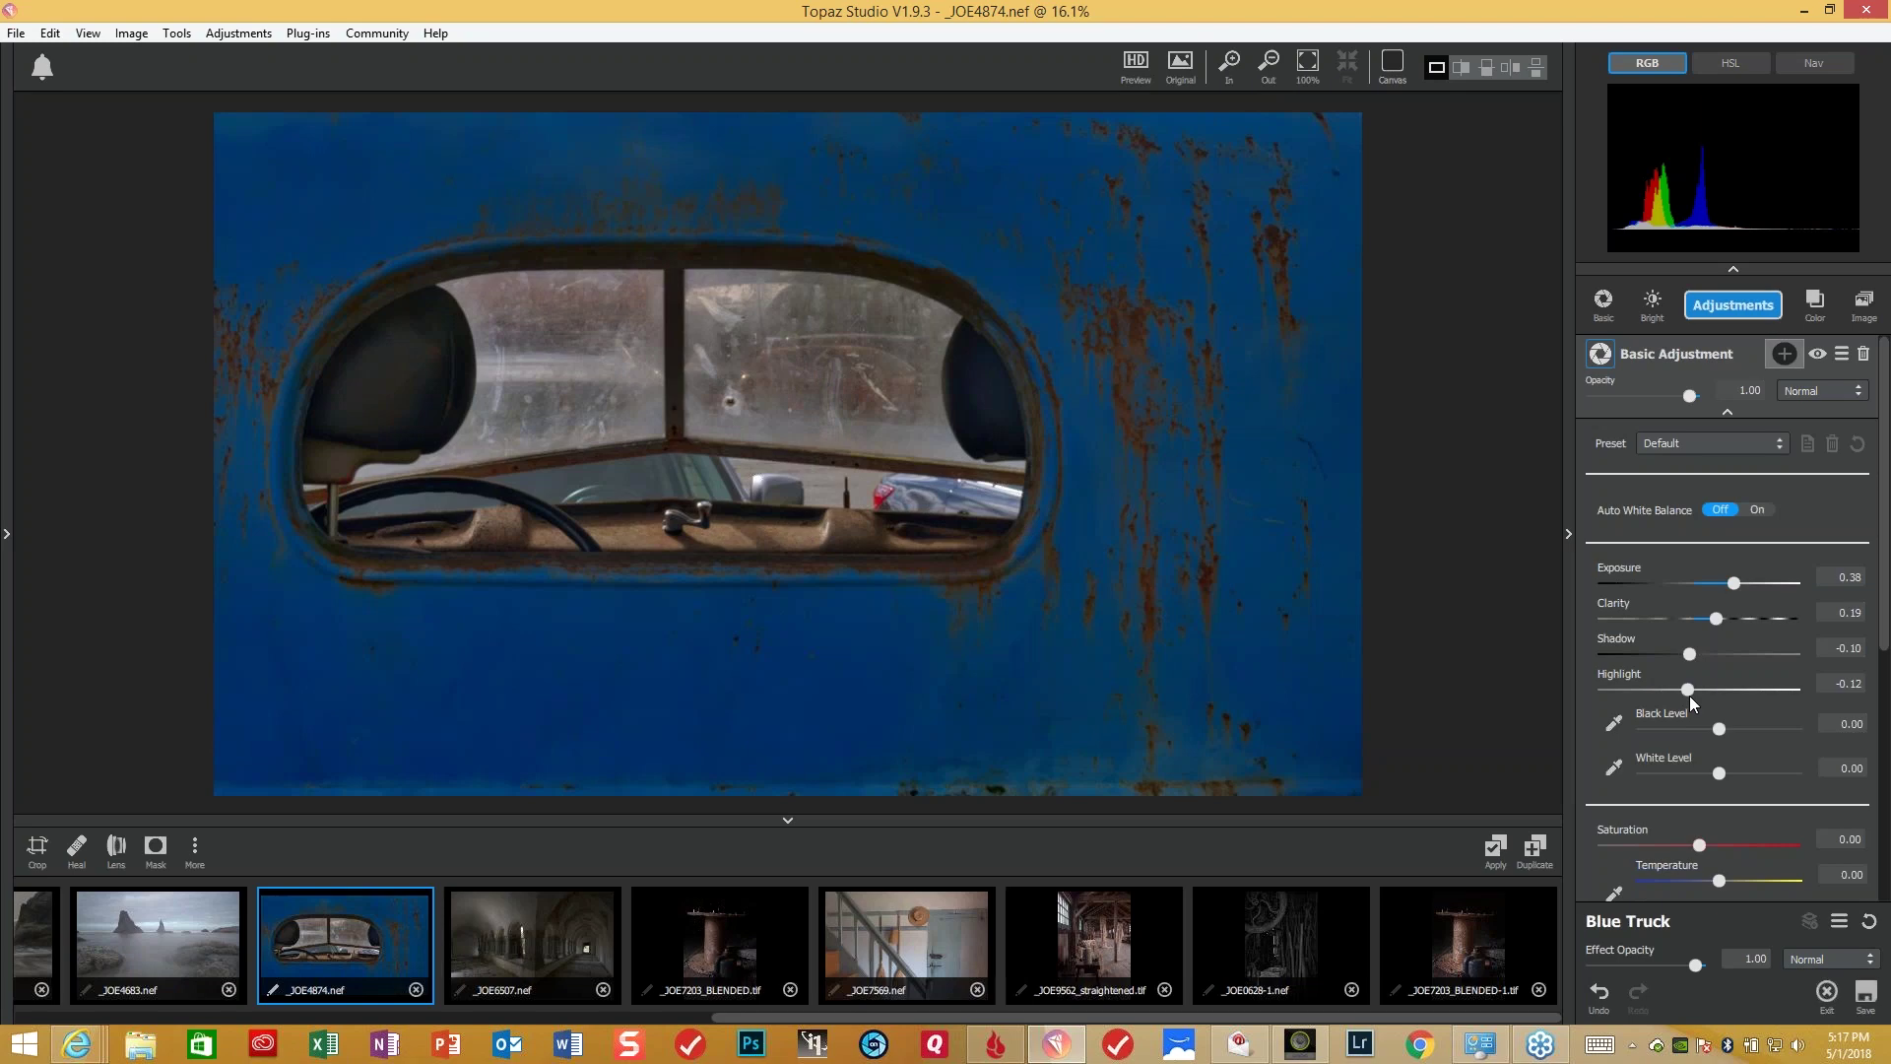
{"action": "key", "text": "backslash"}
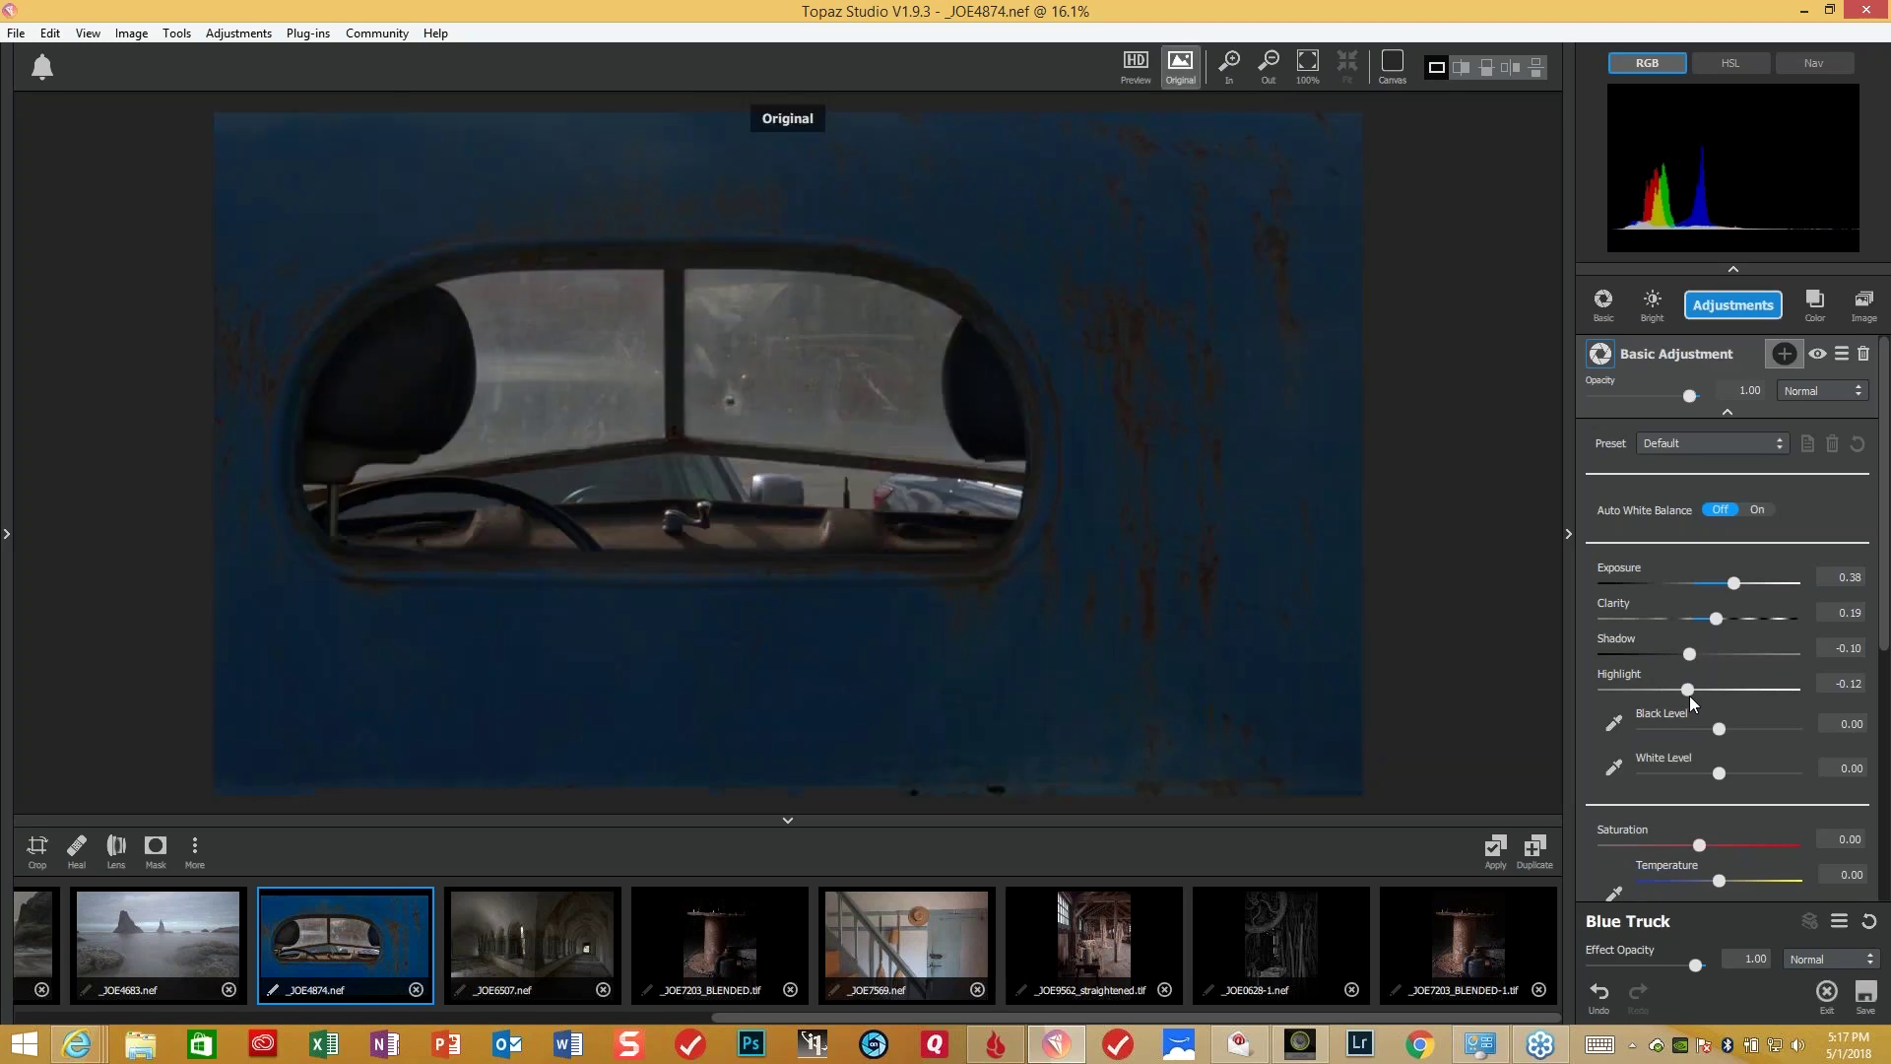
{"action": "key", "text": "backslash"}
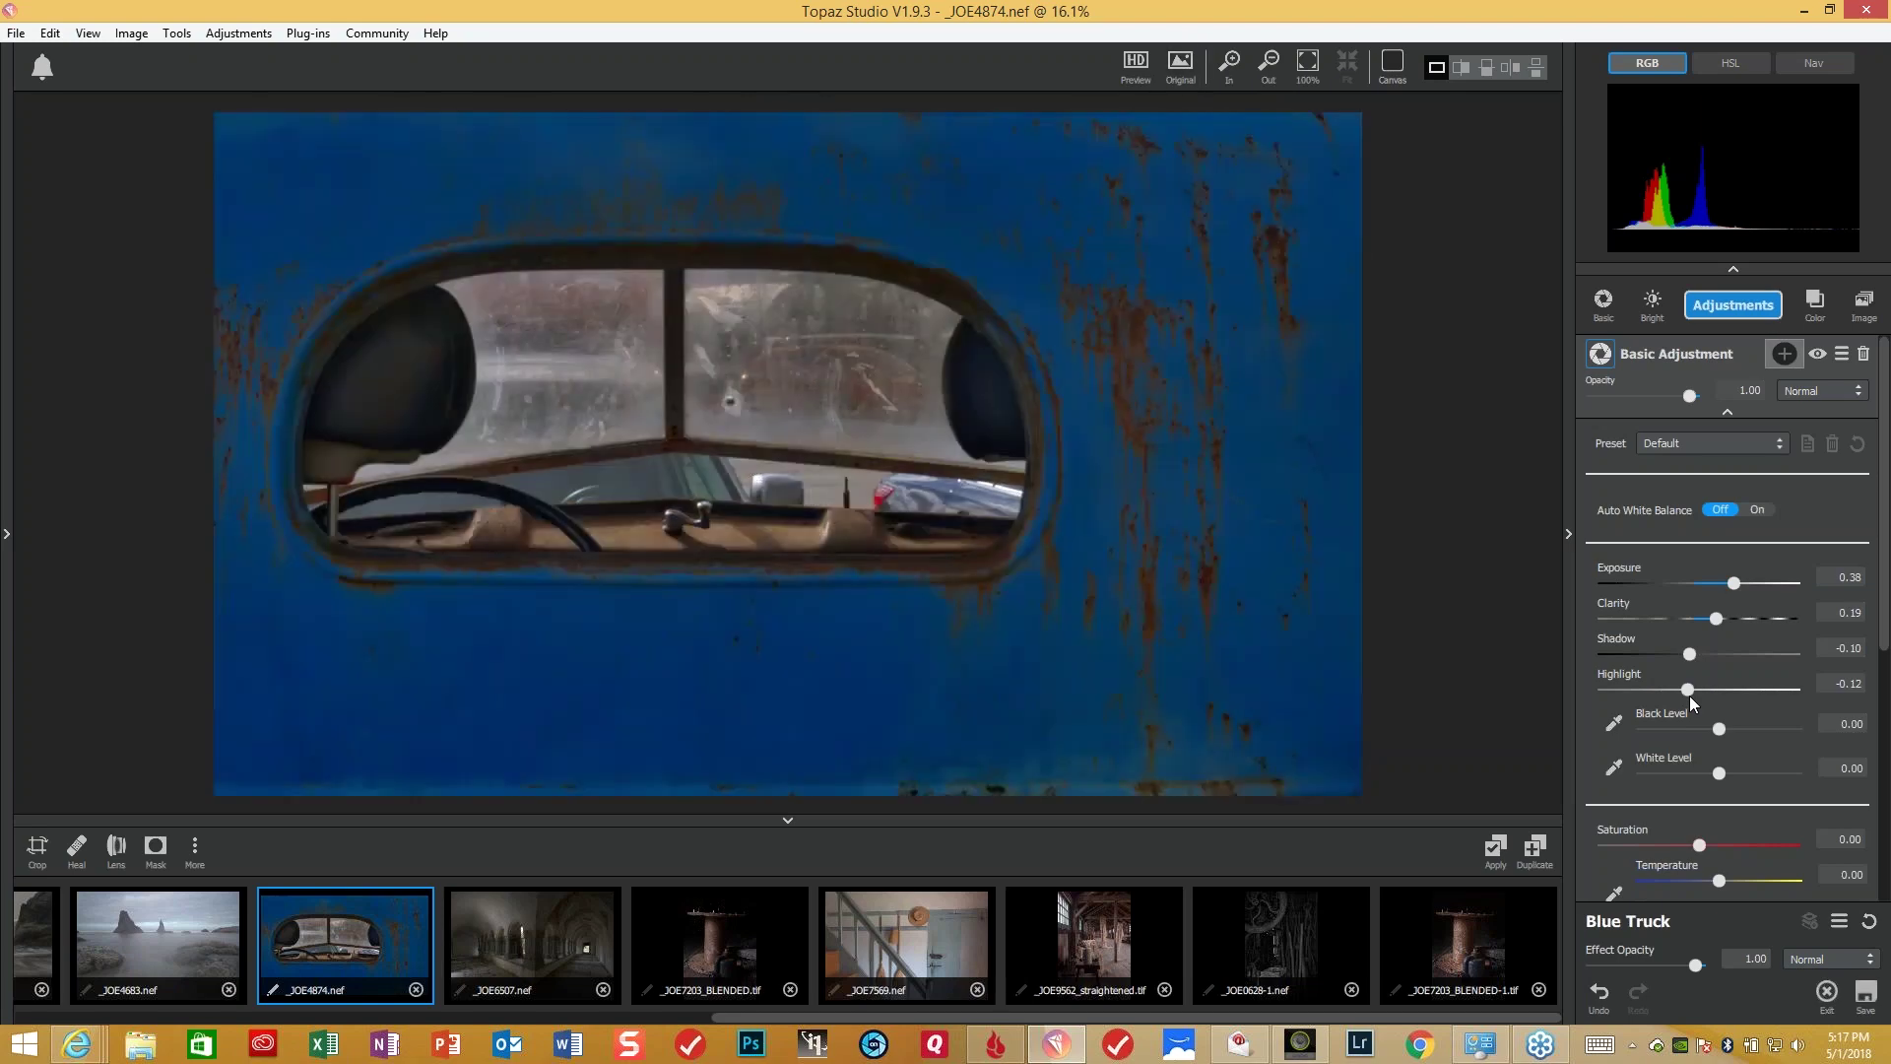
{"action": "key", "text": "backslash"}
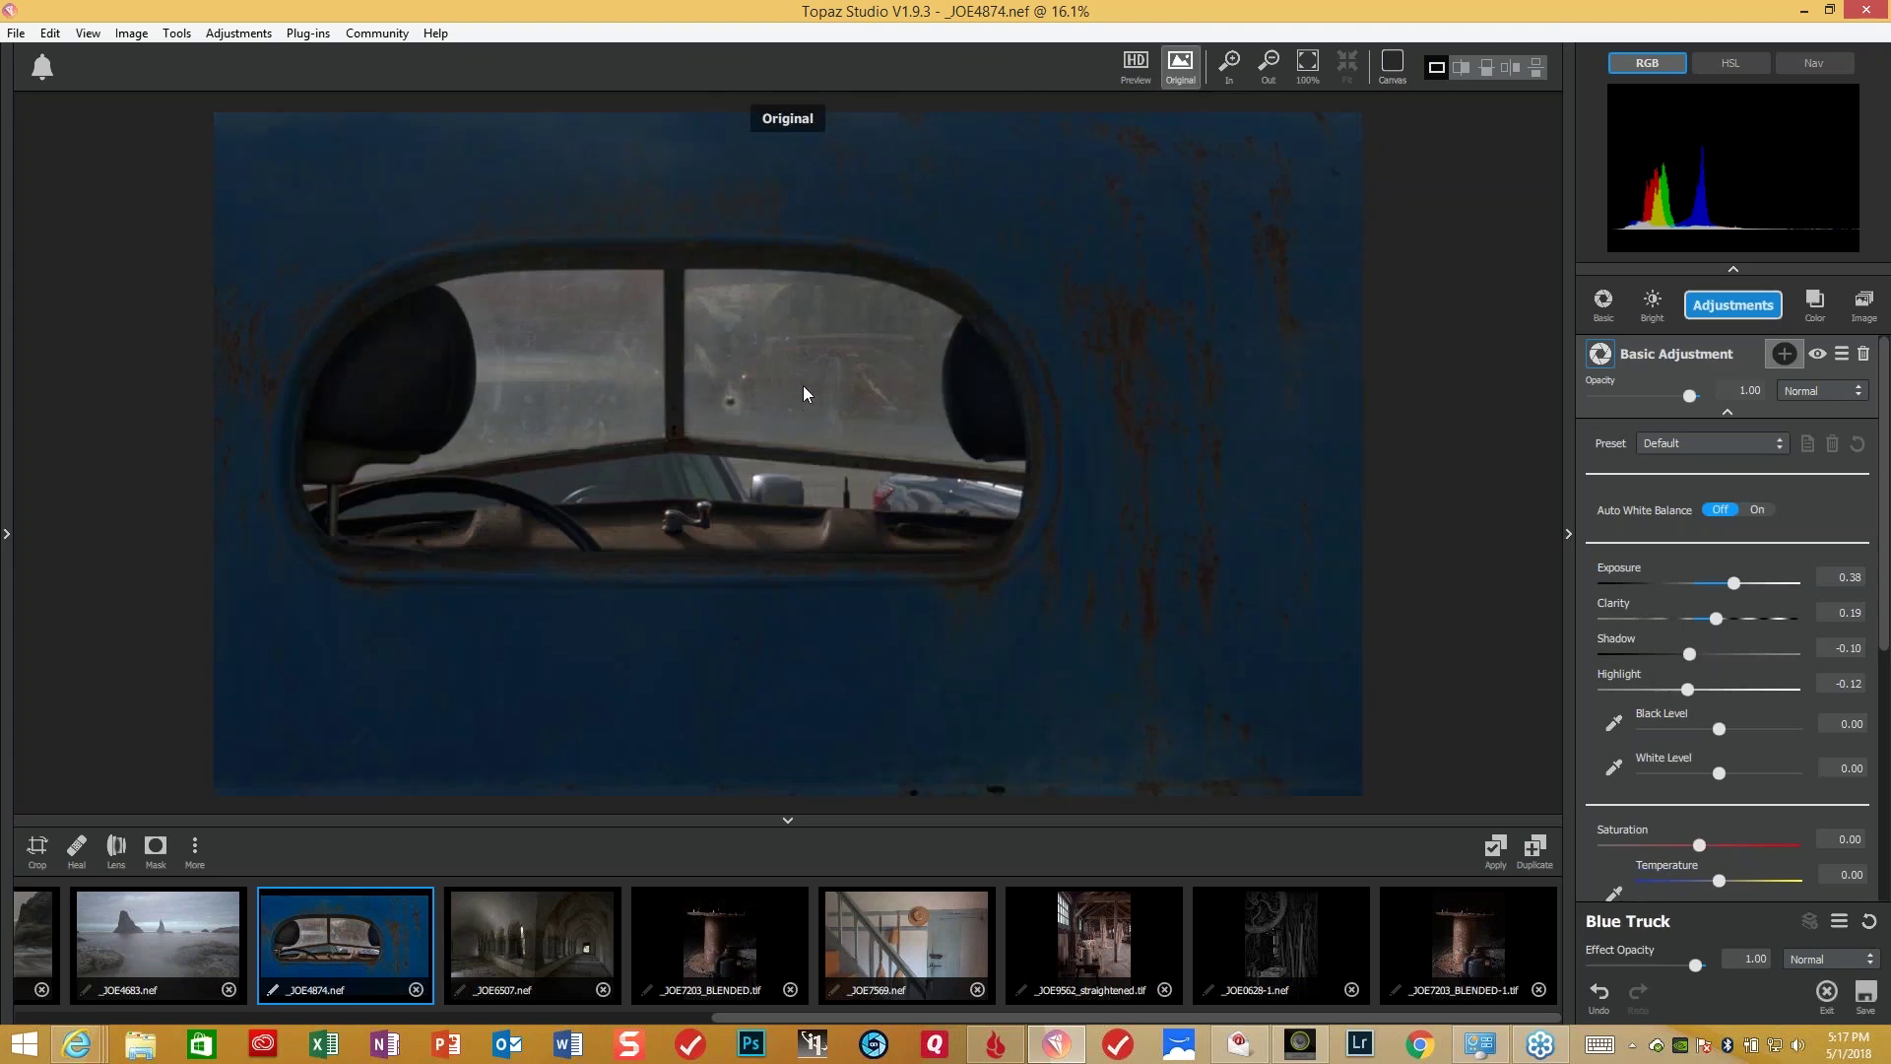
{"action": "key", "text": "backslash"}
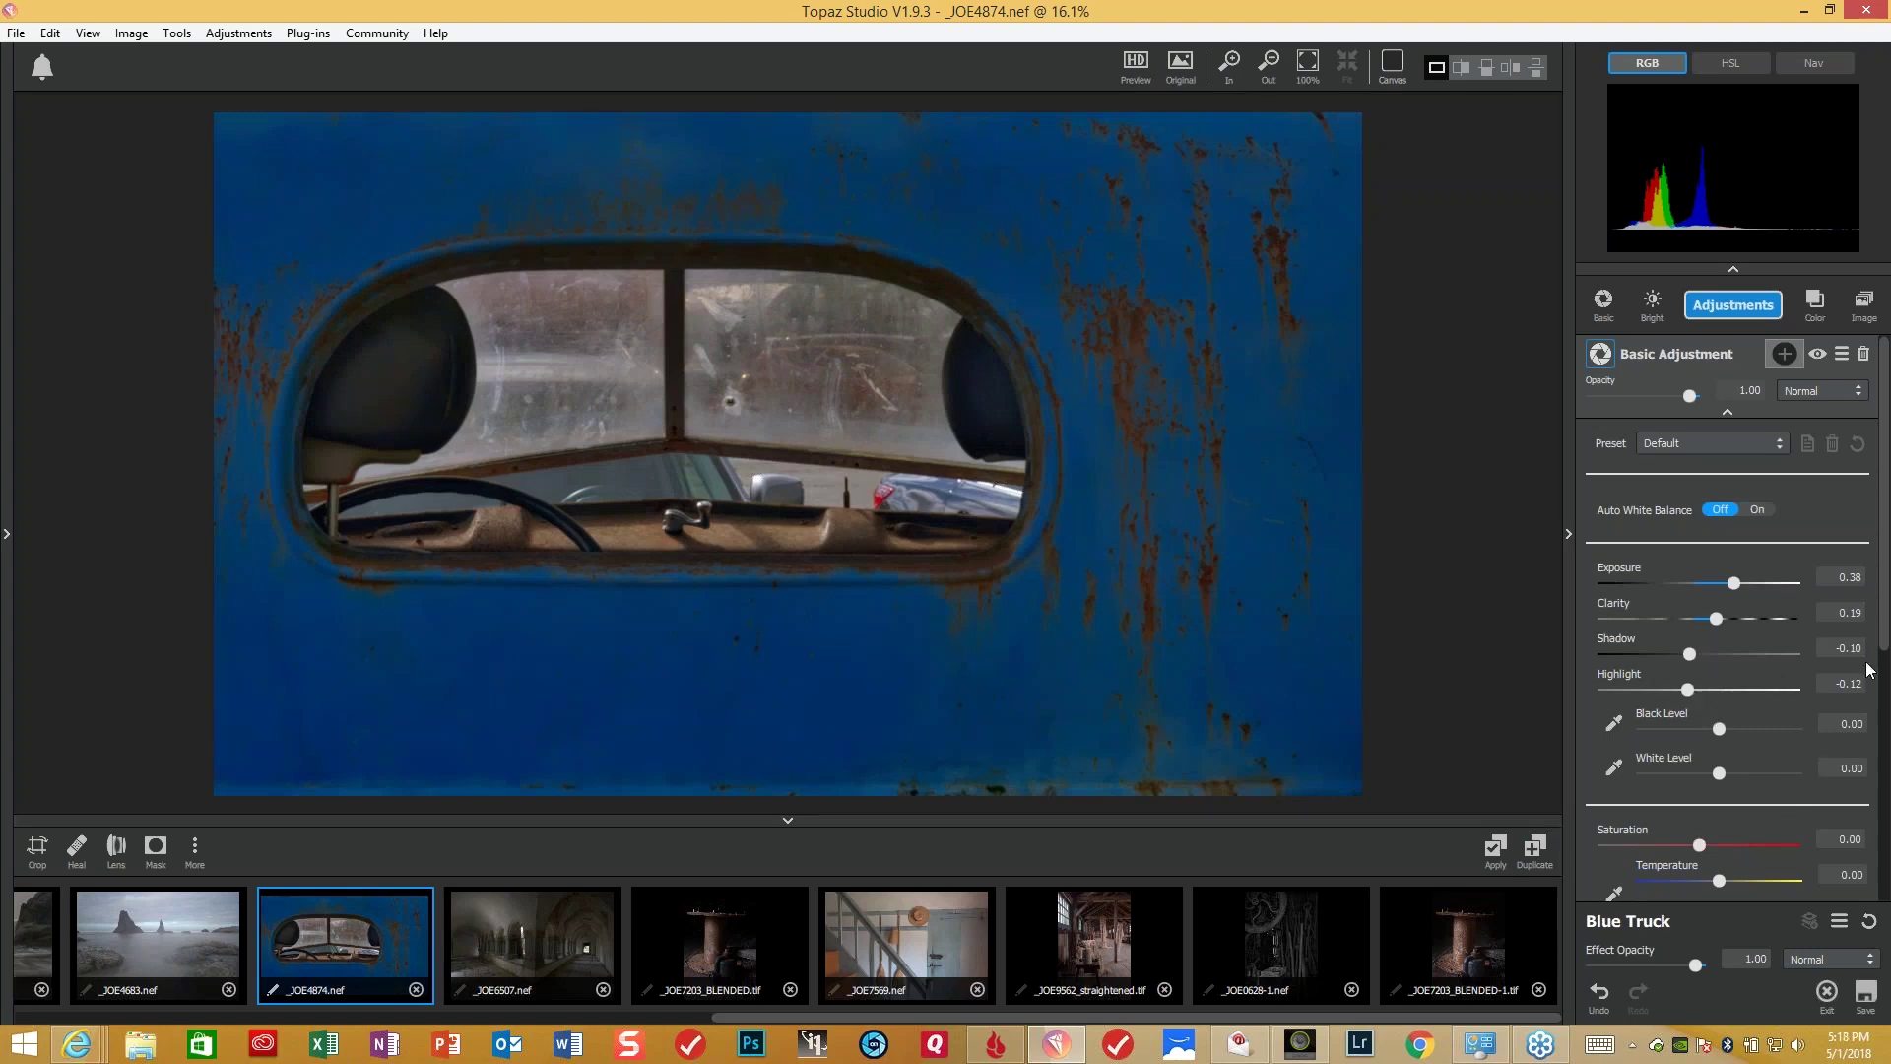
{"action": "left_click_drag", "start_coordinate": [1884, 612], "coordinate": [1885, 769]}
{"action": "scroll", "coordinate": [1763, 709], "scroll_direction": "down", "scroll_amount": 3}
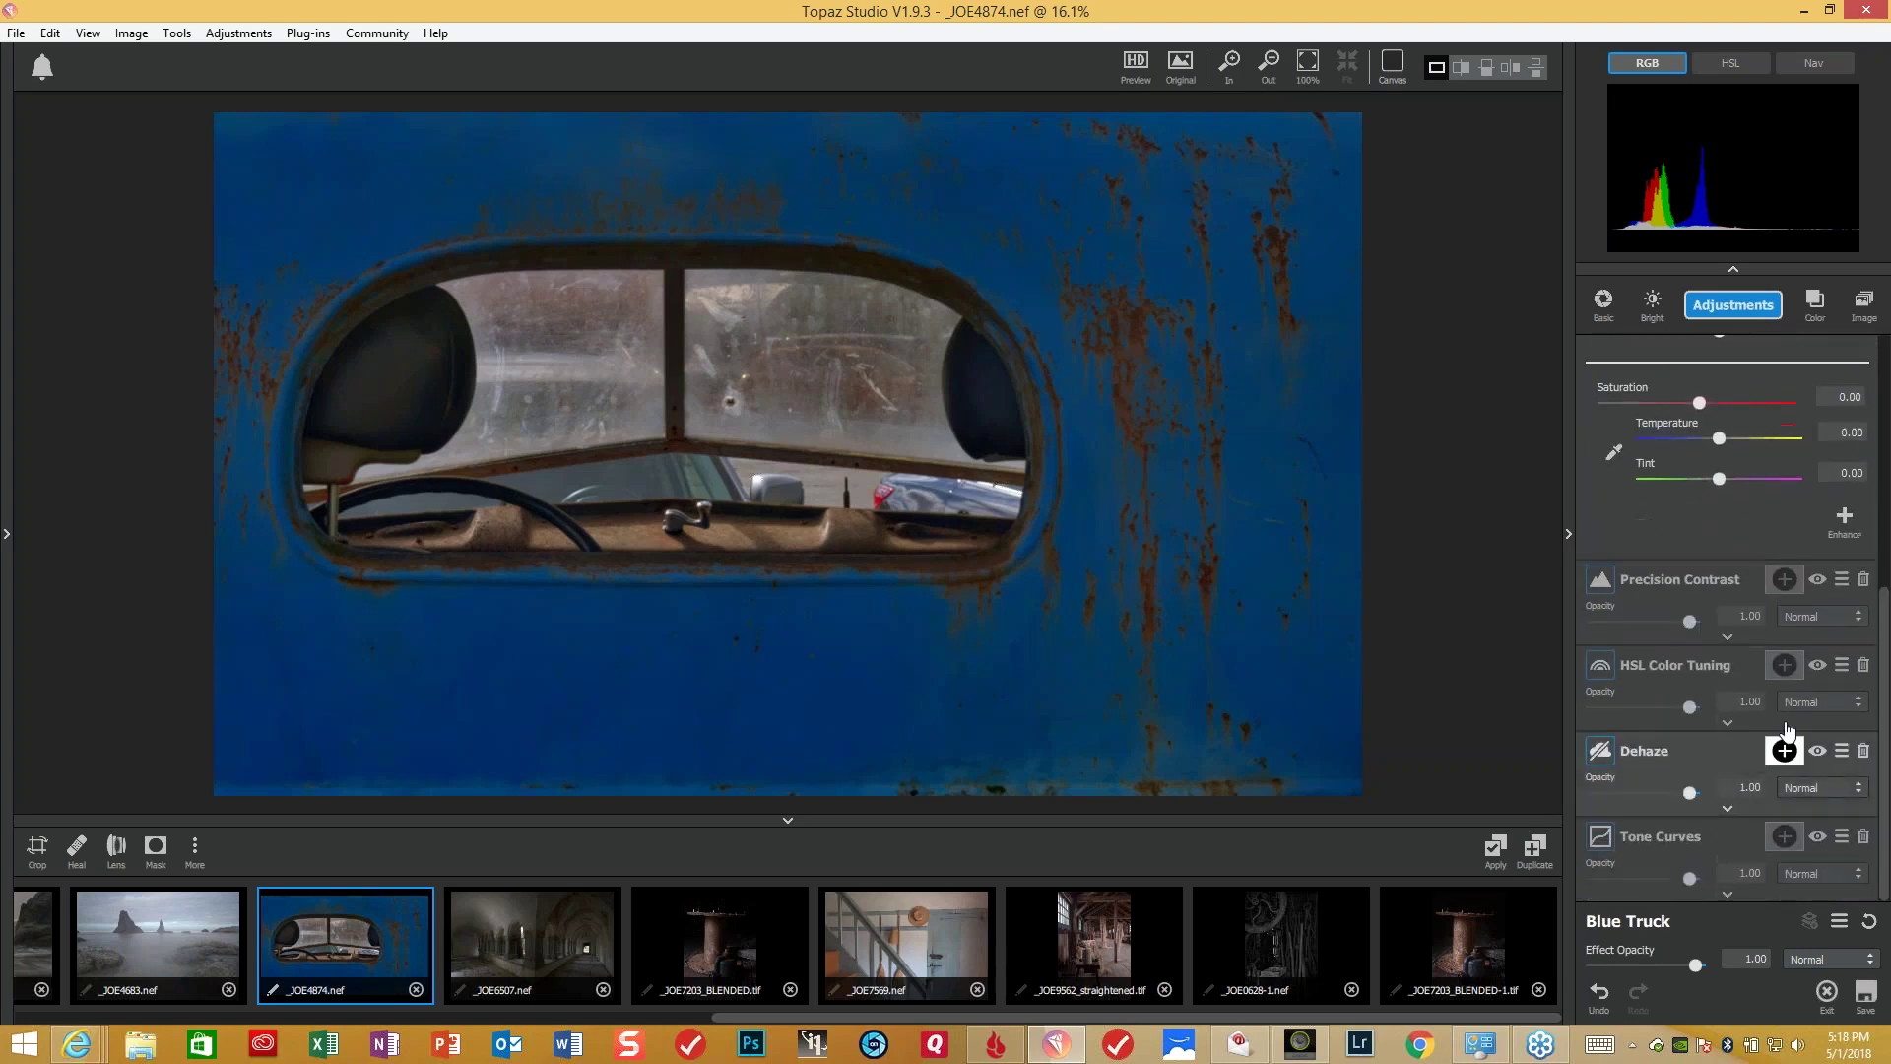
- Try the High contrast of the Precision Contrast adjustment at -1.00 and restore it to -0.16
{"action": "left_click", "coordinate": [1728, 640]}
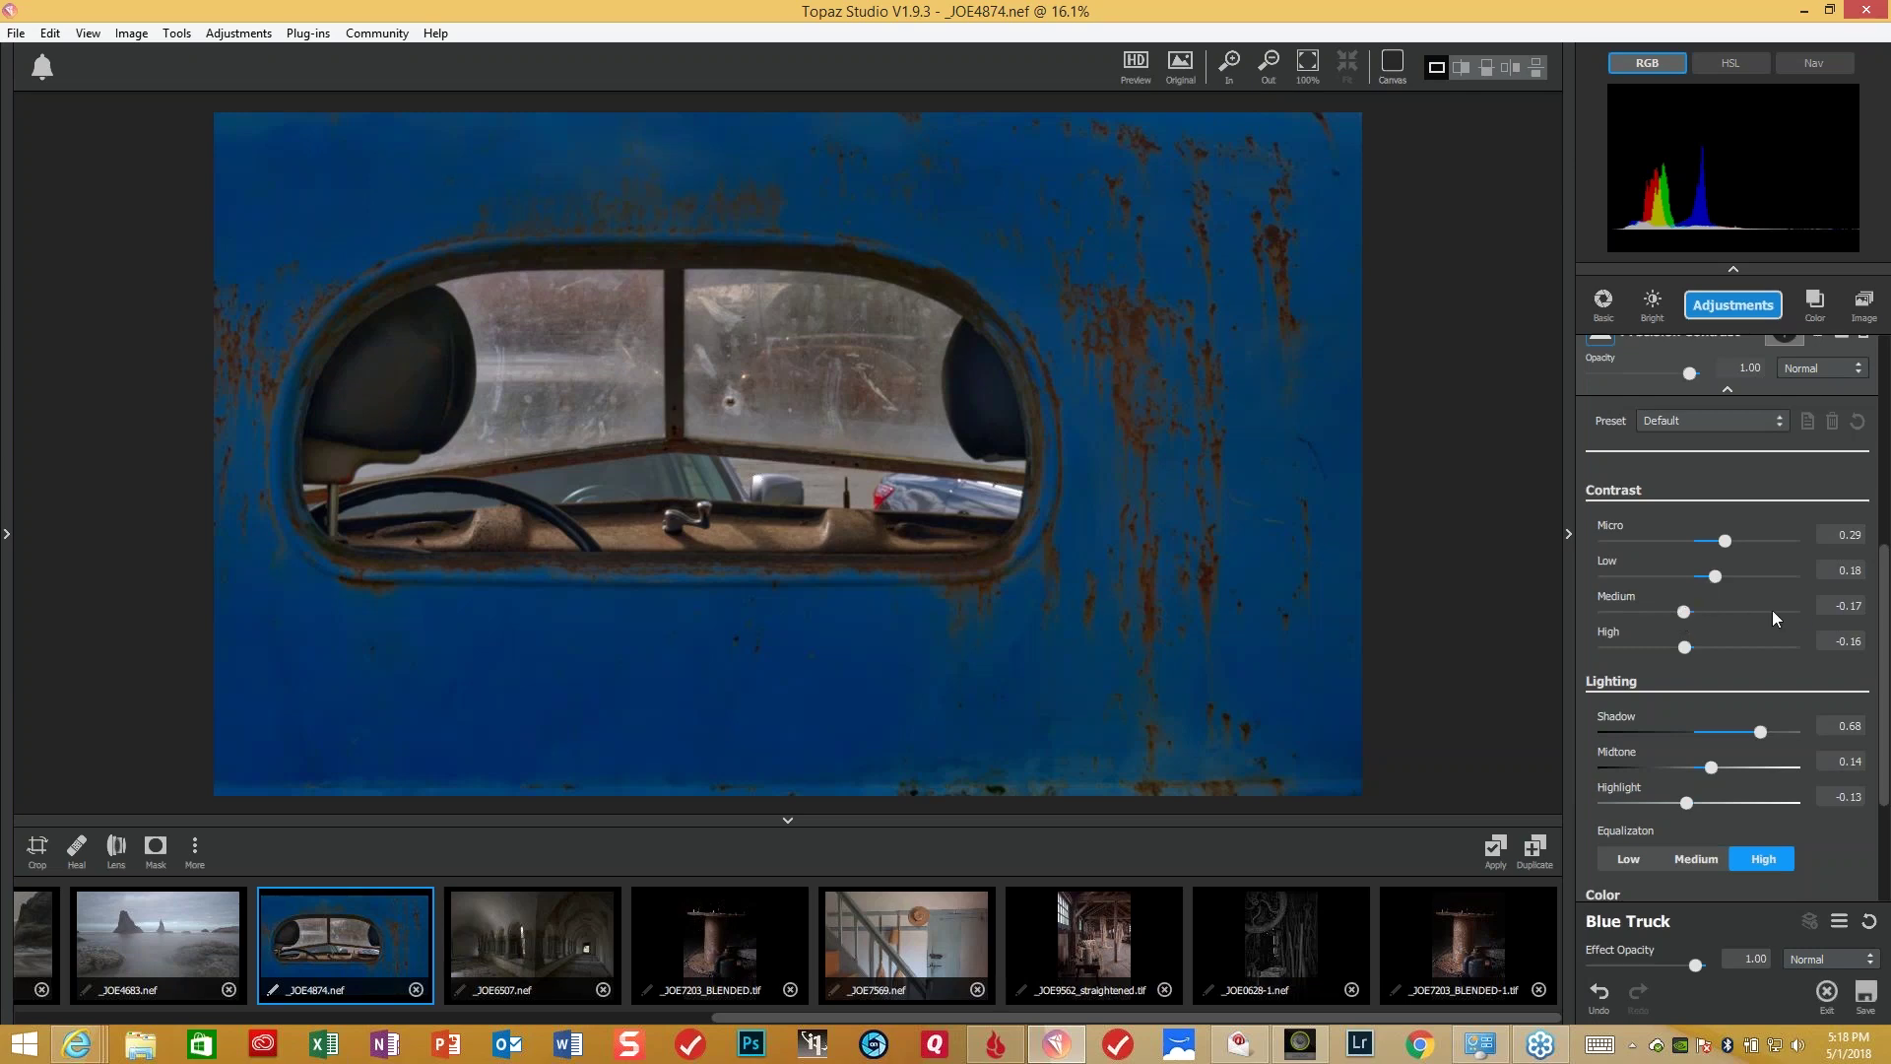
{"action": "mouse_move", "coordinate": [1682, 613]}
{"action": "left_mouse_down"}
{"action": "mouse_move", "coordinate": [1782, 612]}
{"action": "mouse_move", "coordinate": [1603, 621]}
{"action": "mouse_move", "coordinate": [1685, 615]}
{"action": "left_mouse_up"}
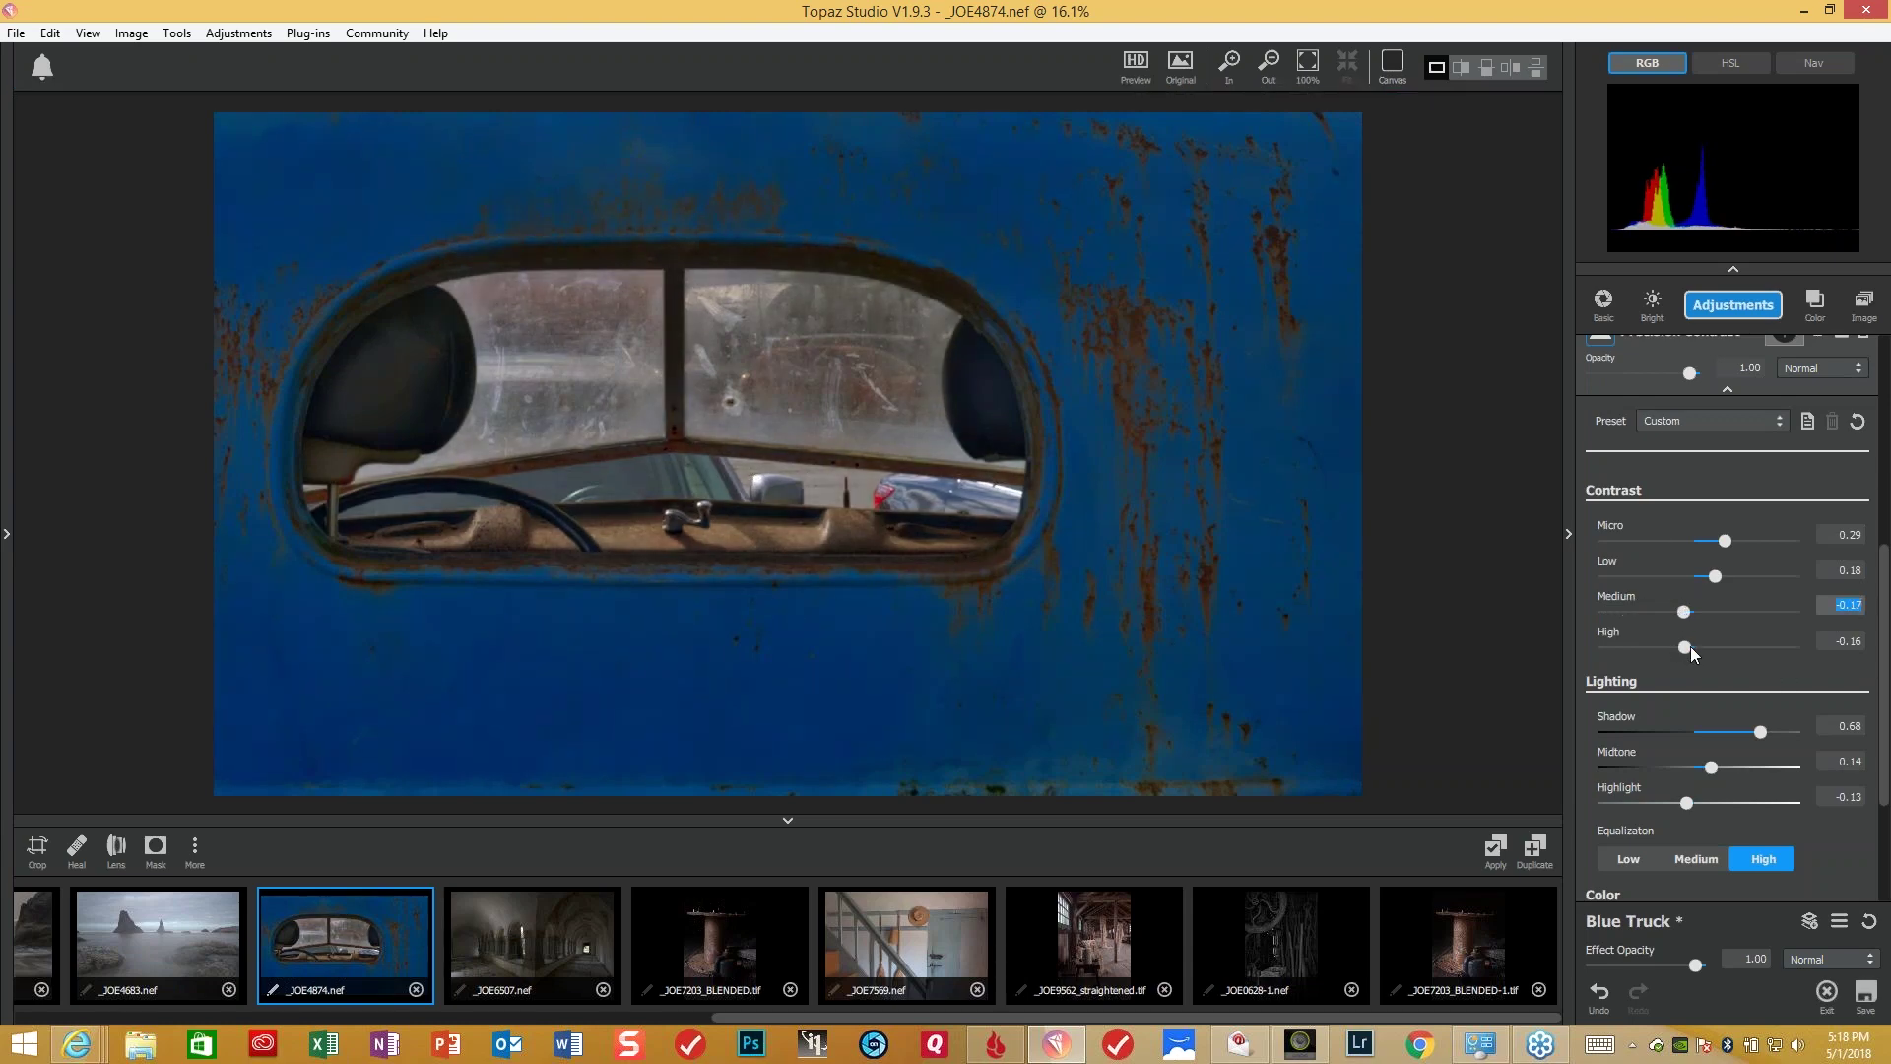
{"action": "left_click_drag", "start_coordinate": [1687, 646], "coordinate": [1594, 647]}
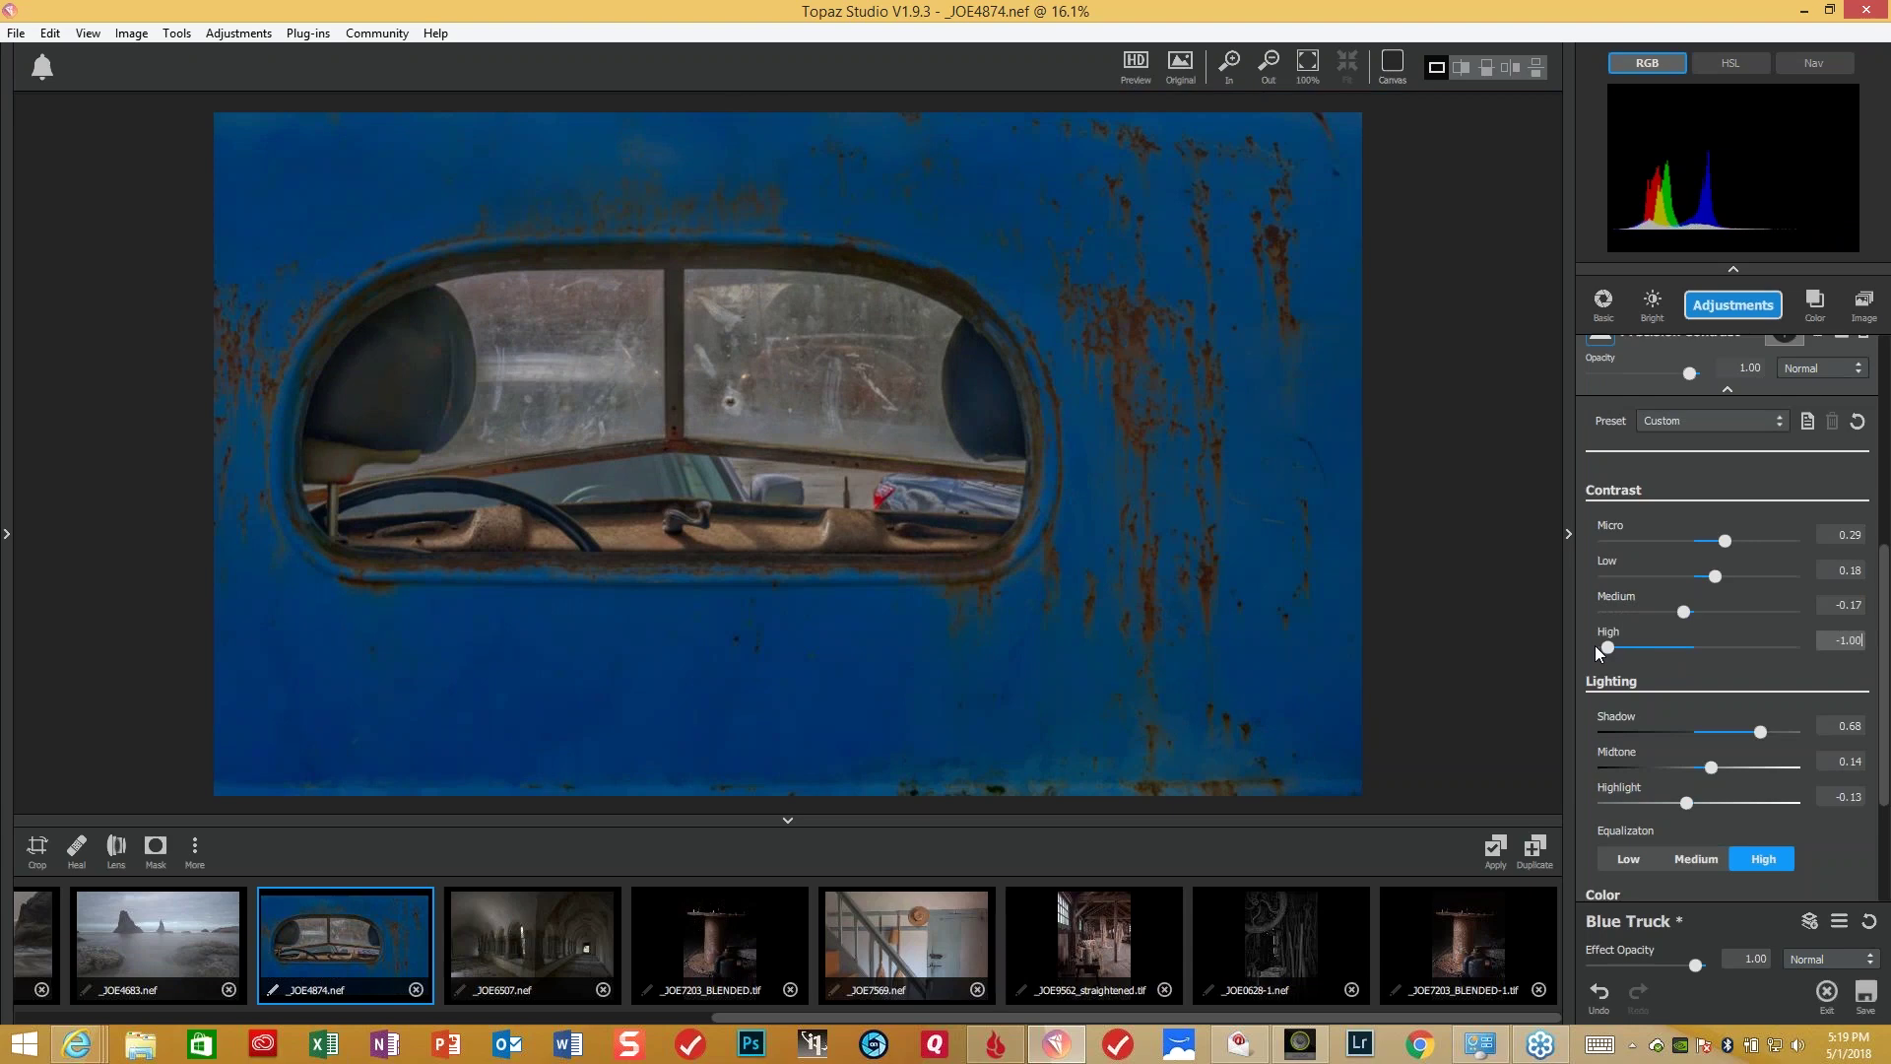
{"action": "left_click_drag", "start_coordinate": [1594, 647], "coordinate": [1687, 653]}
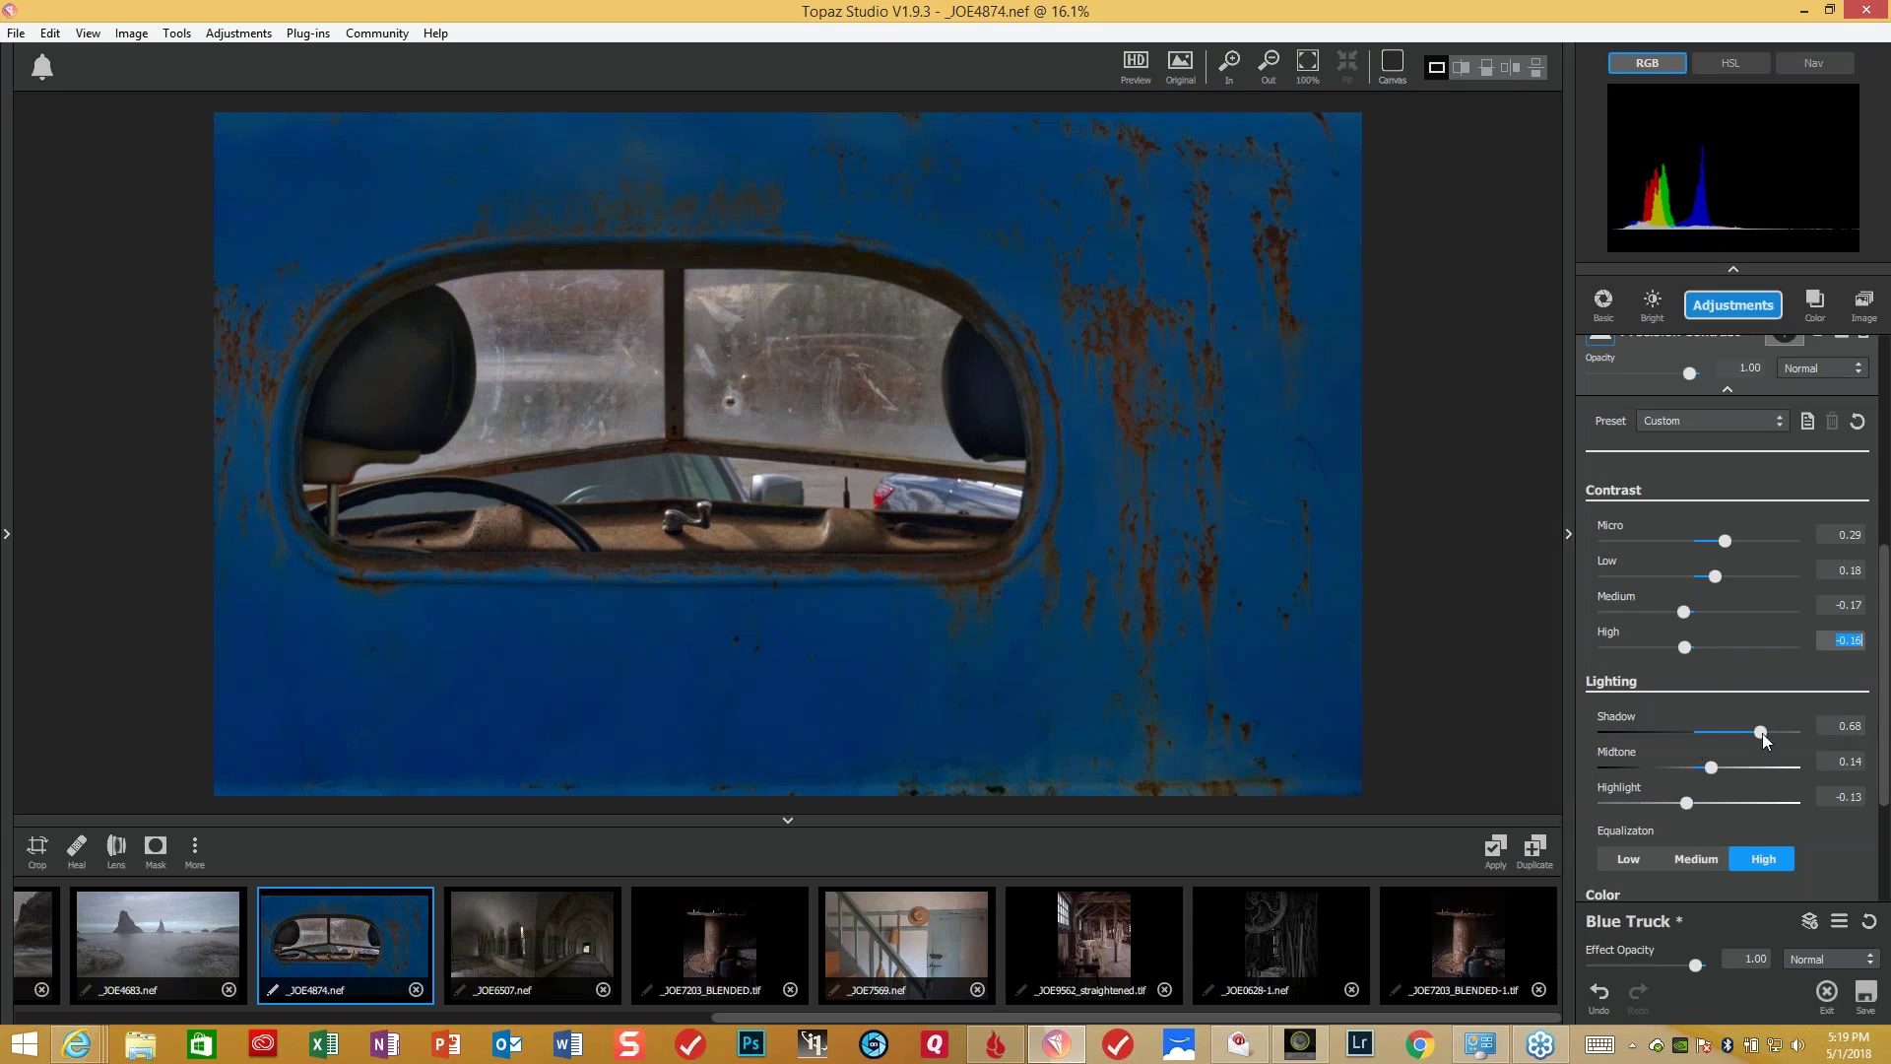
- Set the Precision Contrast lighting to Shadow 0.44, Midtone 0.18 and Highlight -0.16
{"action": "left_click_drag", "start_coordinate": [1759, 735], "coordinate": [1708, 737]}
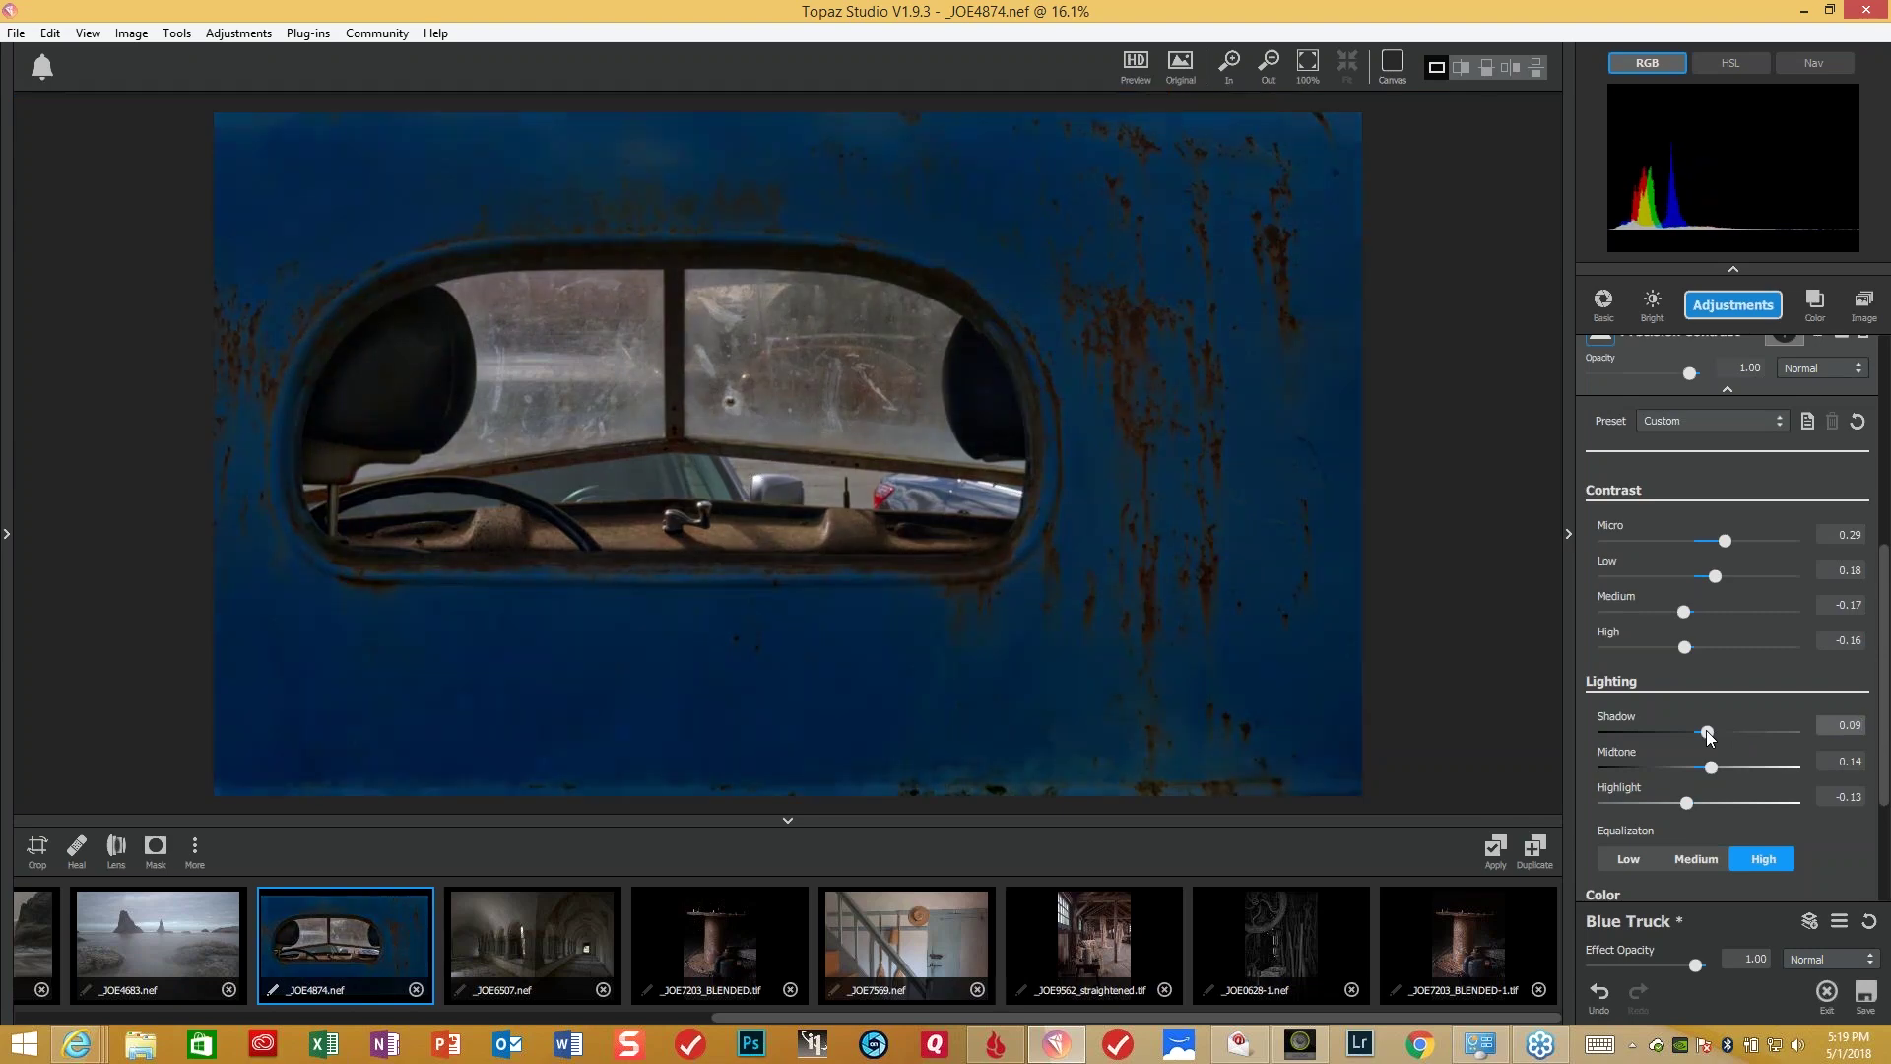
{"action": "left_click_drag", "start_coordinate": [1709, 737], "coordinate": [1740, 730]}
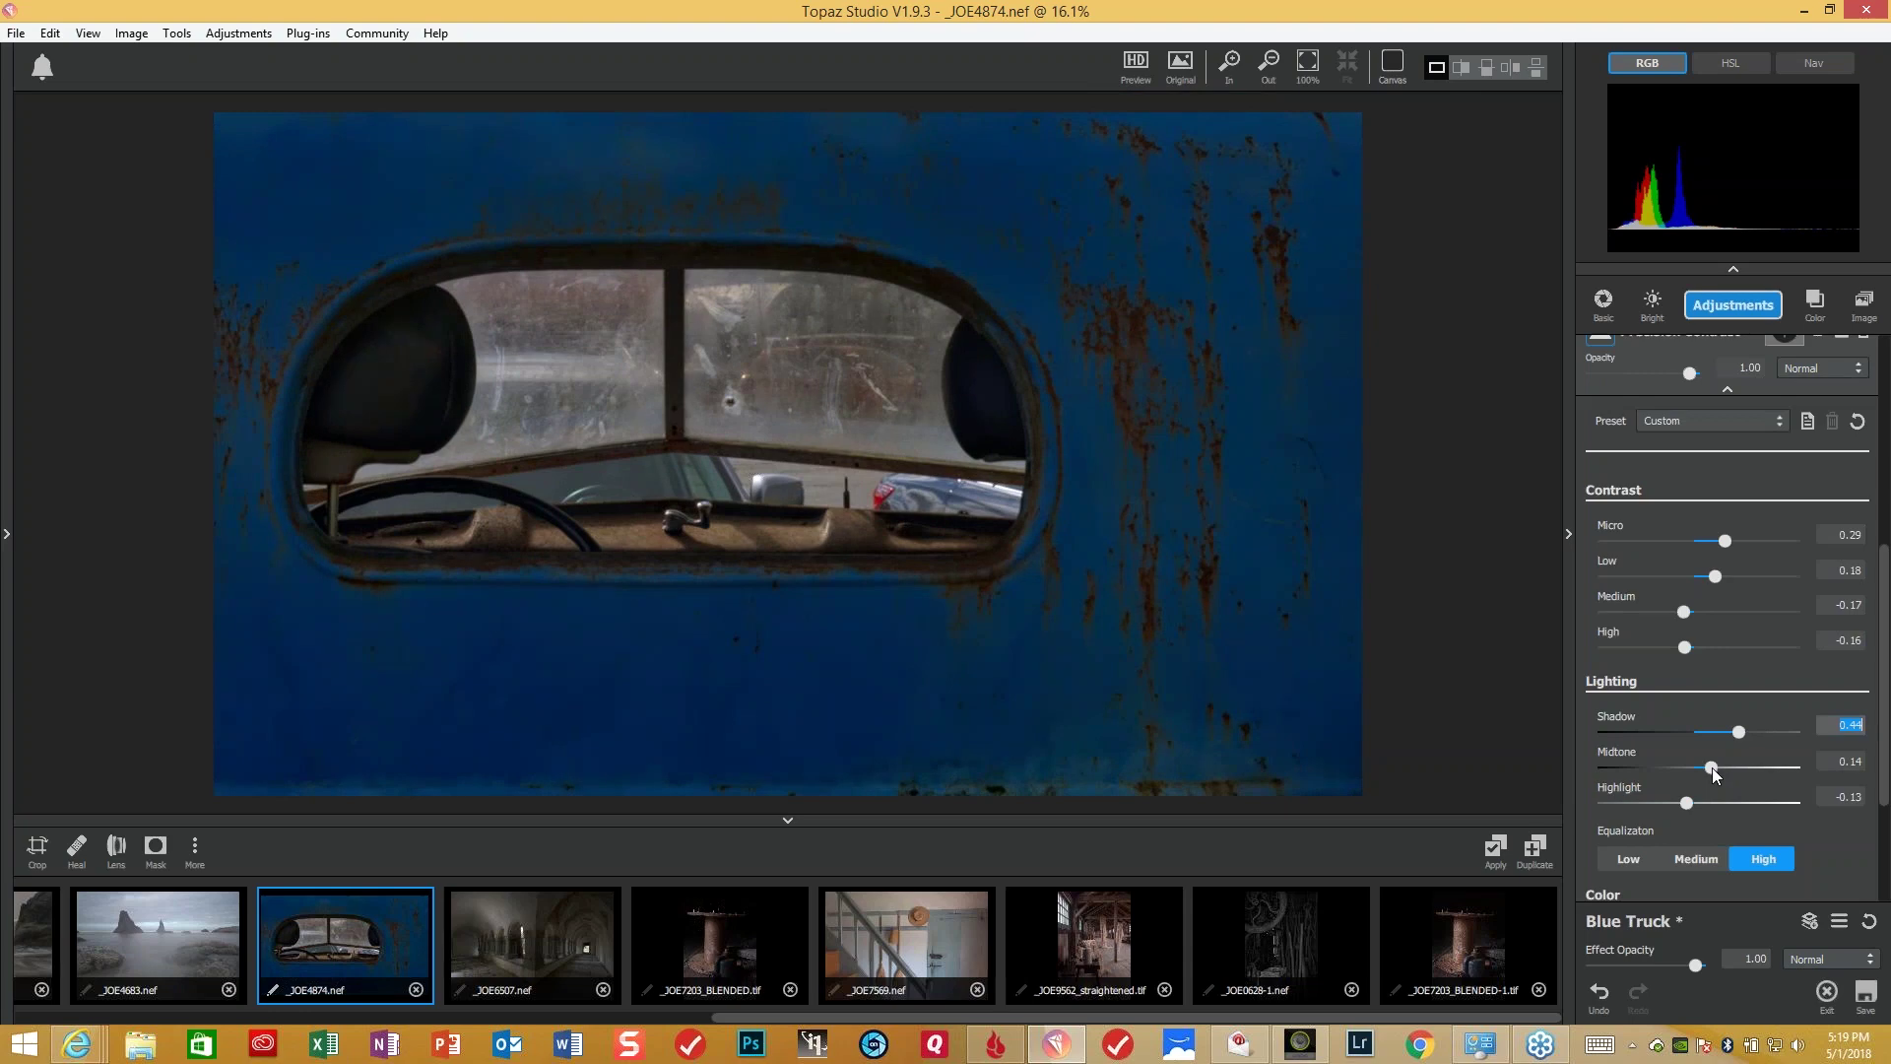
{"action": "mouse_move", "coordinate": [1713, 770]}
{"action": "left_mouse_down"}
{"action": "mouse_move", "coordinate": [1615, 771]}
{"action": "mouse_move", "coordinate": [1792, 761]}
{"action": "mouse_move", "coordinate": [1719, 778]}
{"action": "left_mouse_up"}
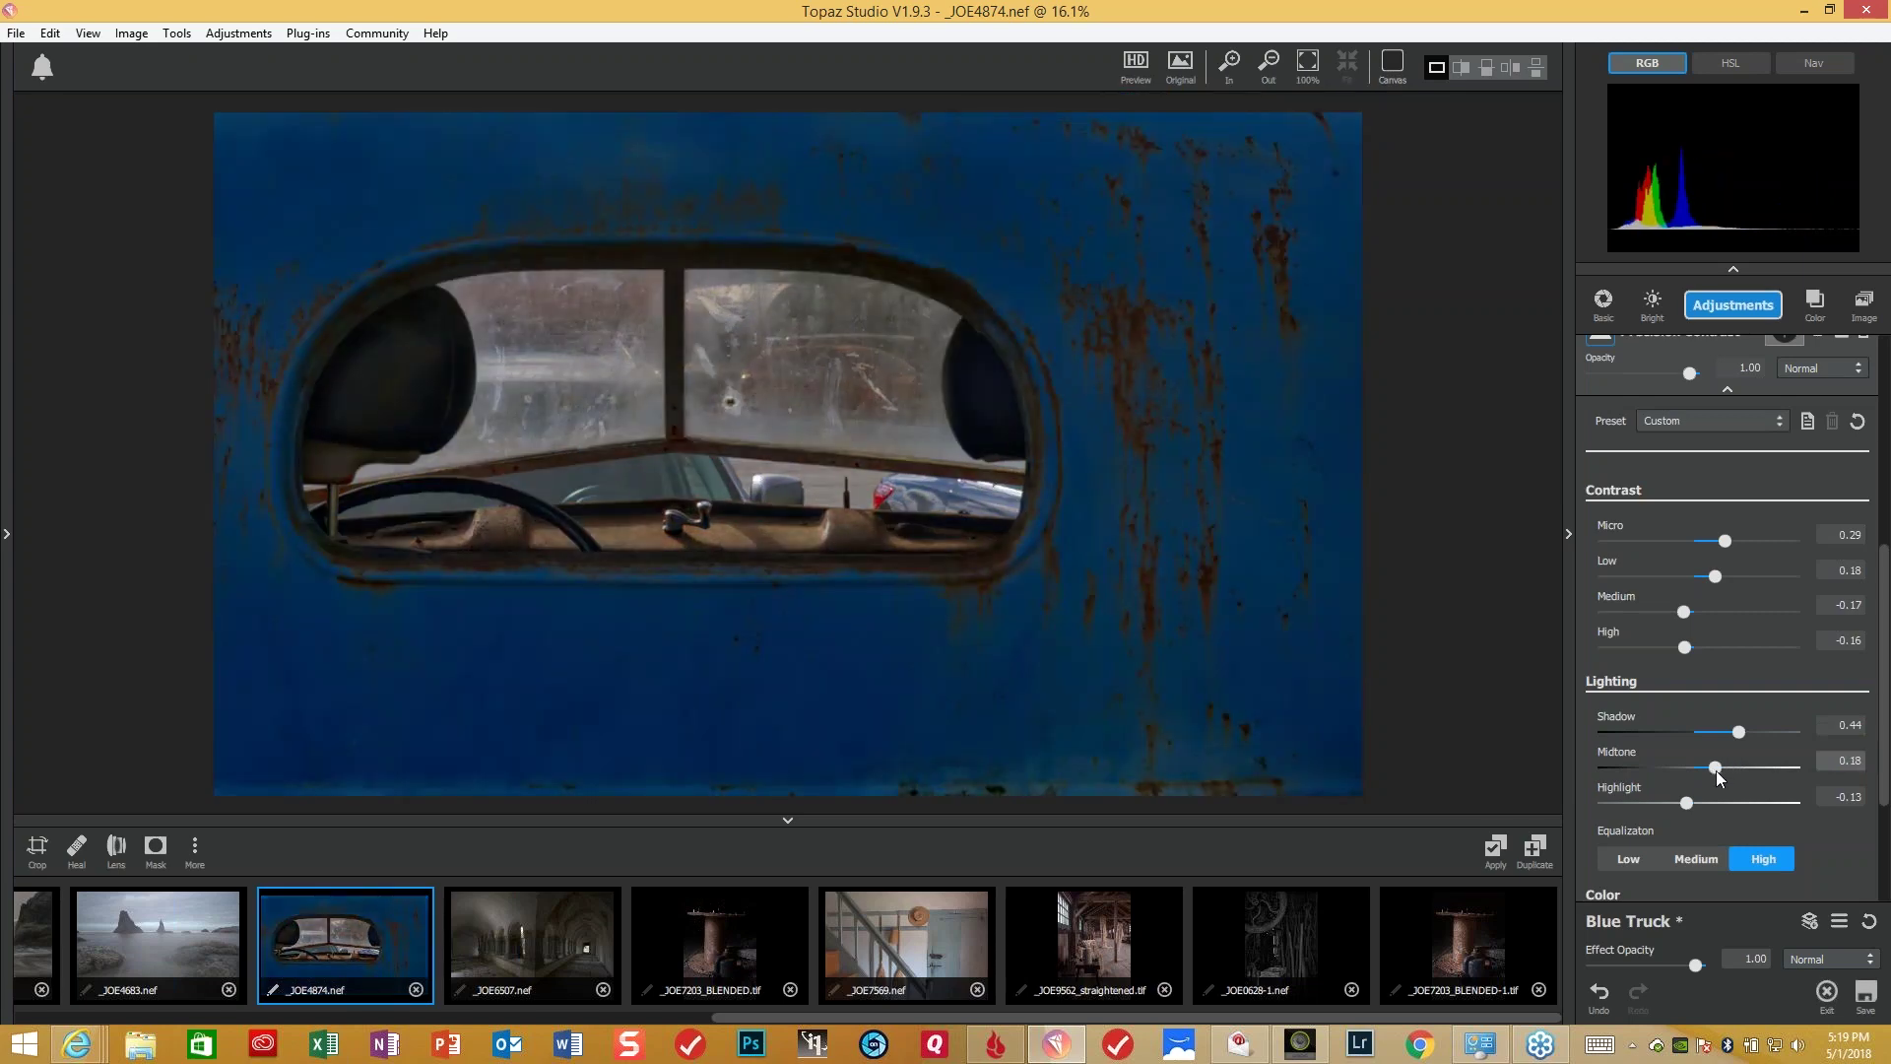
{"action": "left_click", "coordinate": [1719, 778]}
{"action": "left_click_drag", "start_coordinate": [1687, 805], "coordinate": [1794, 807]}
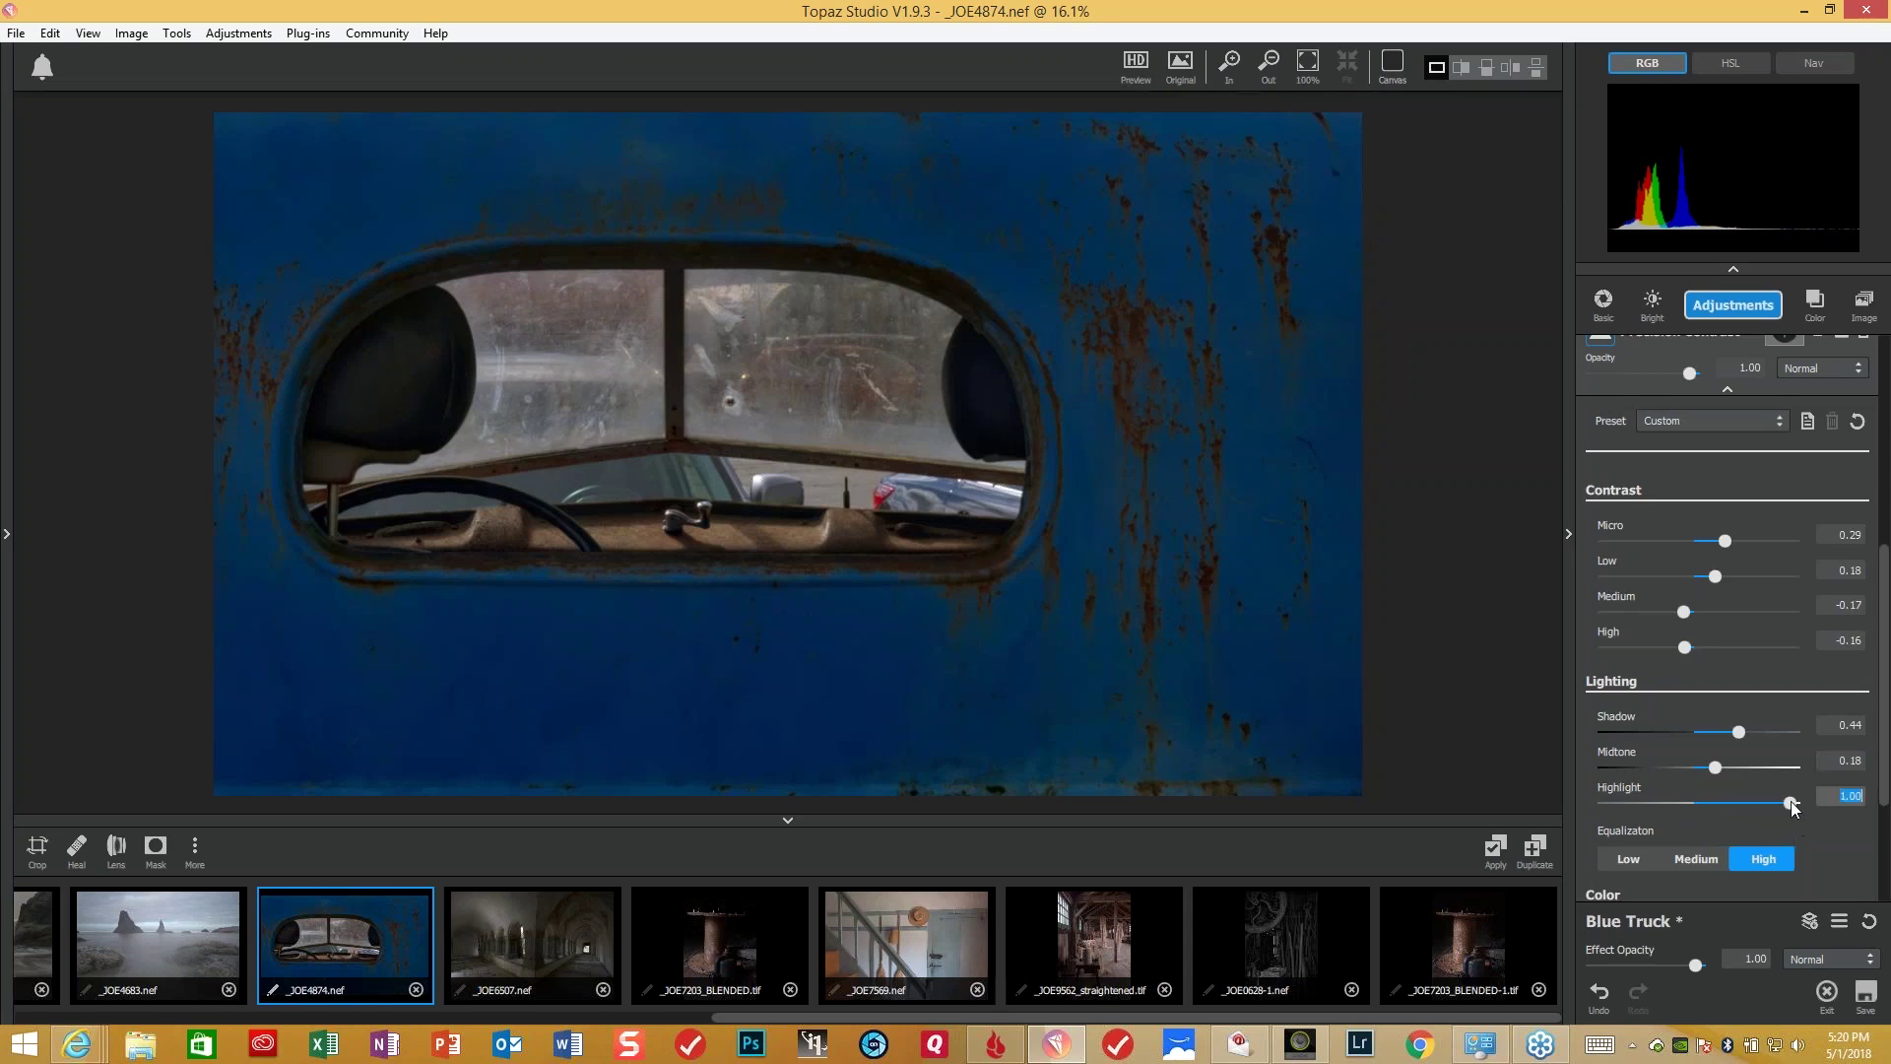
{"action": "left_click_drag", "start_coordinate": [1791, 808], "coordinate": [1686, 808]}
- Send the truck photo to the Topaz Simplify 4 plug-in and apply the Edge and Detail Boost preset
{"action": "left_click", "coordinate": [325, 35]}
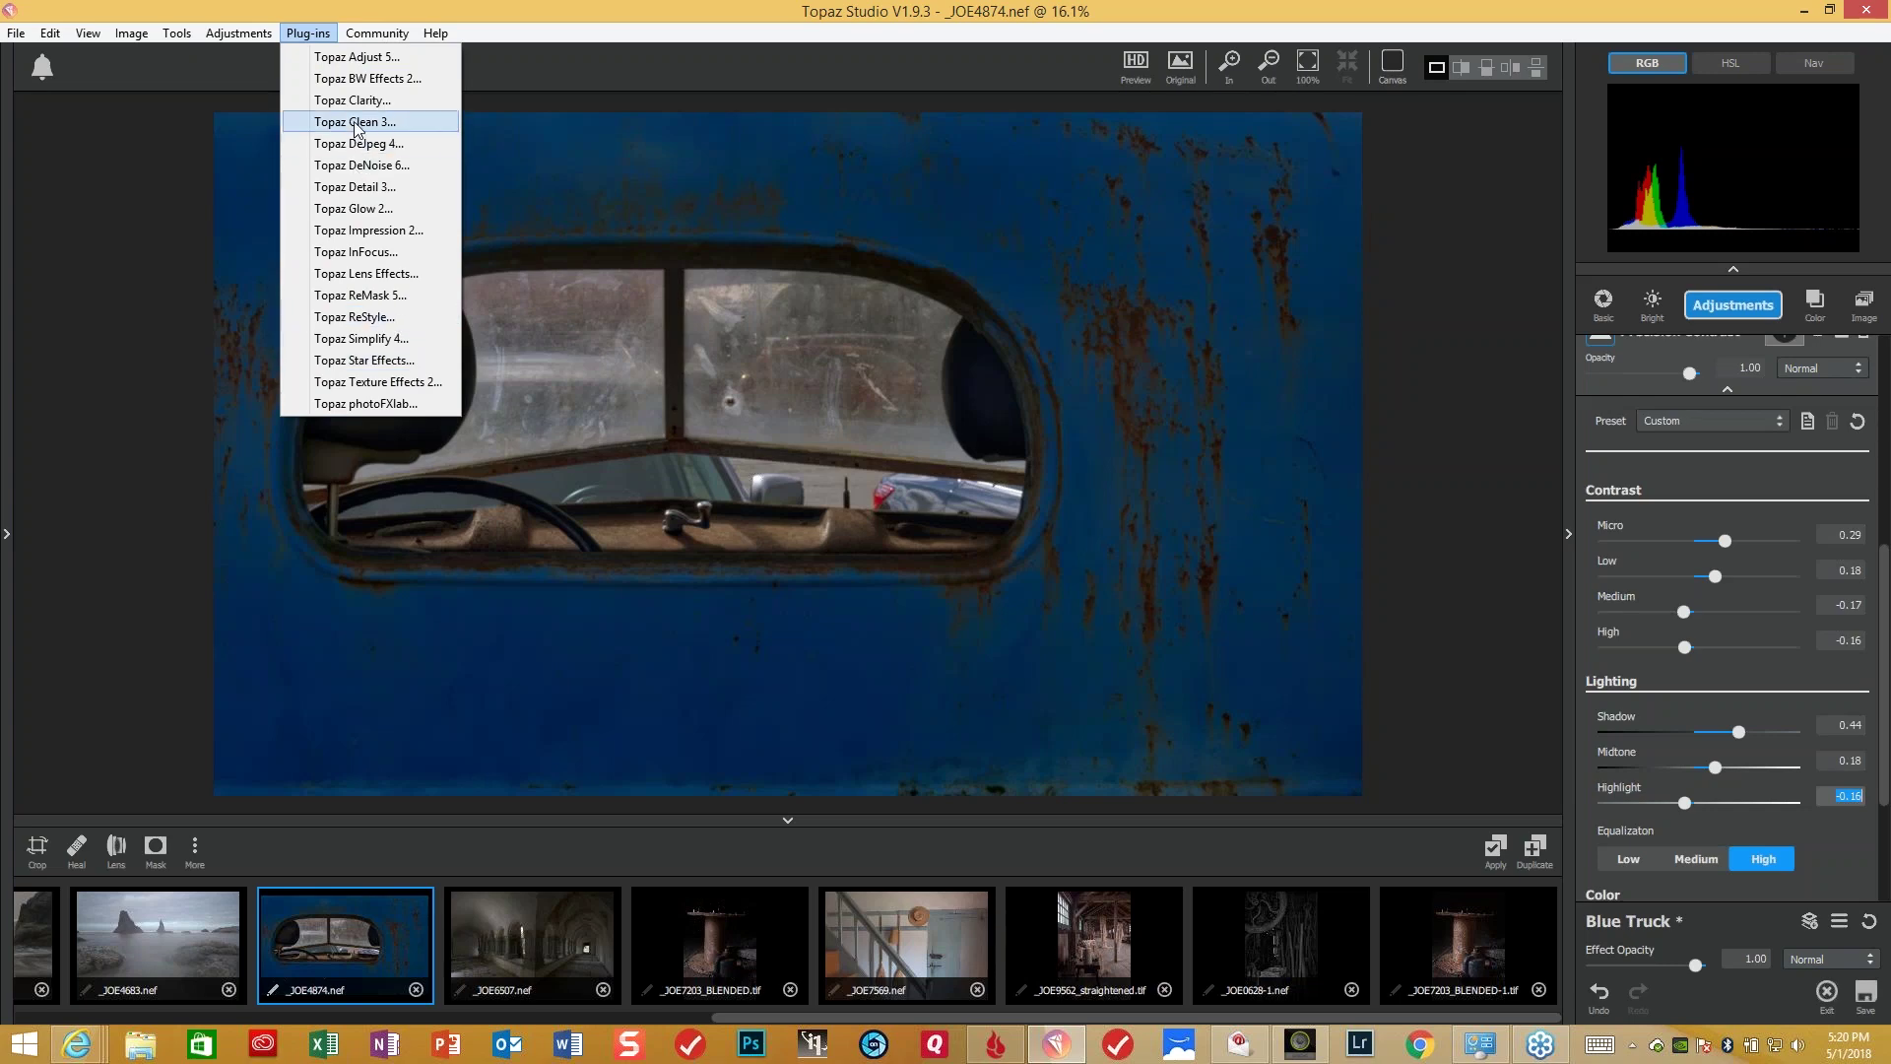
{"action": "left_click", "coordinate": [405, 339]}
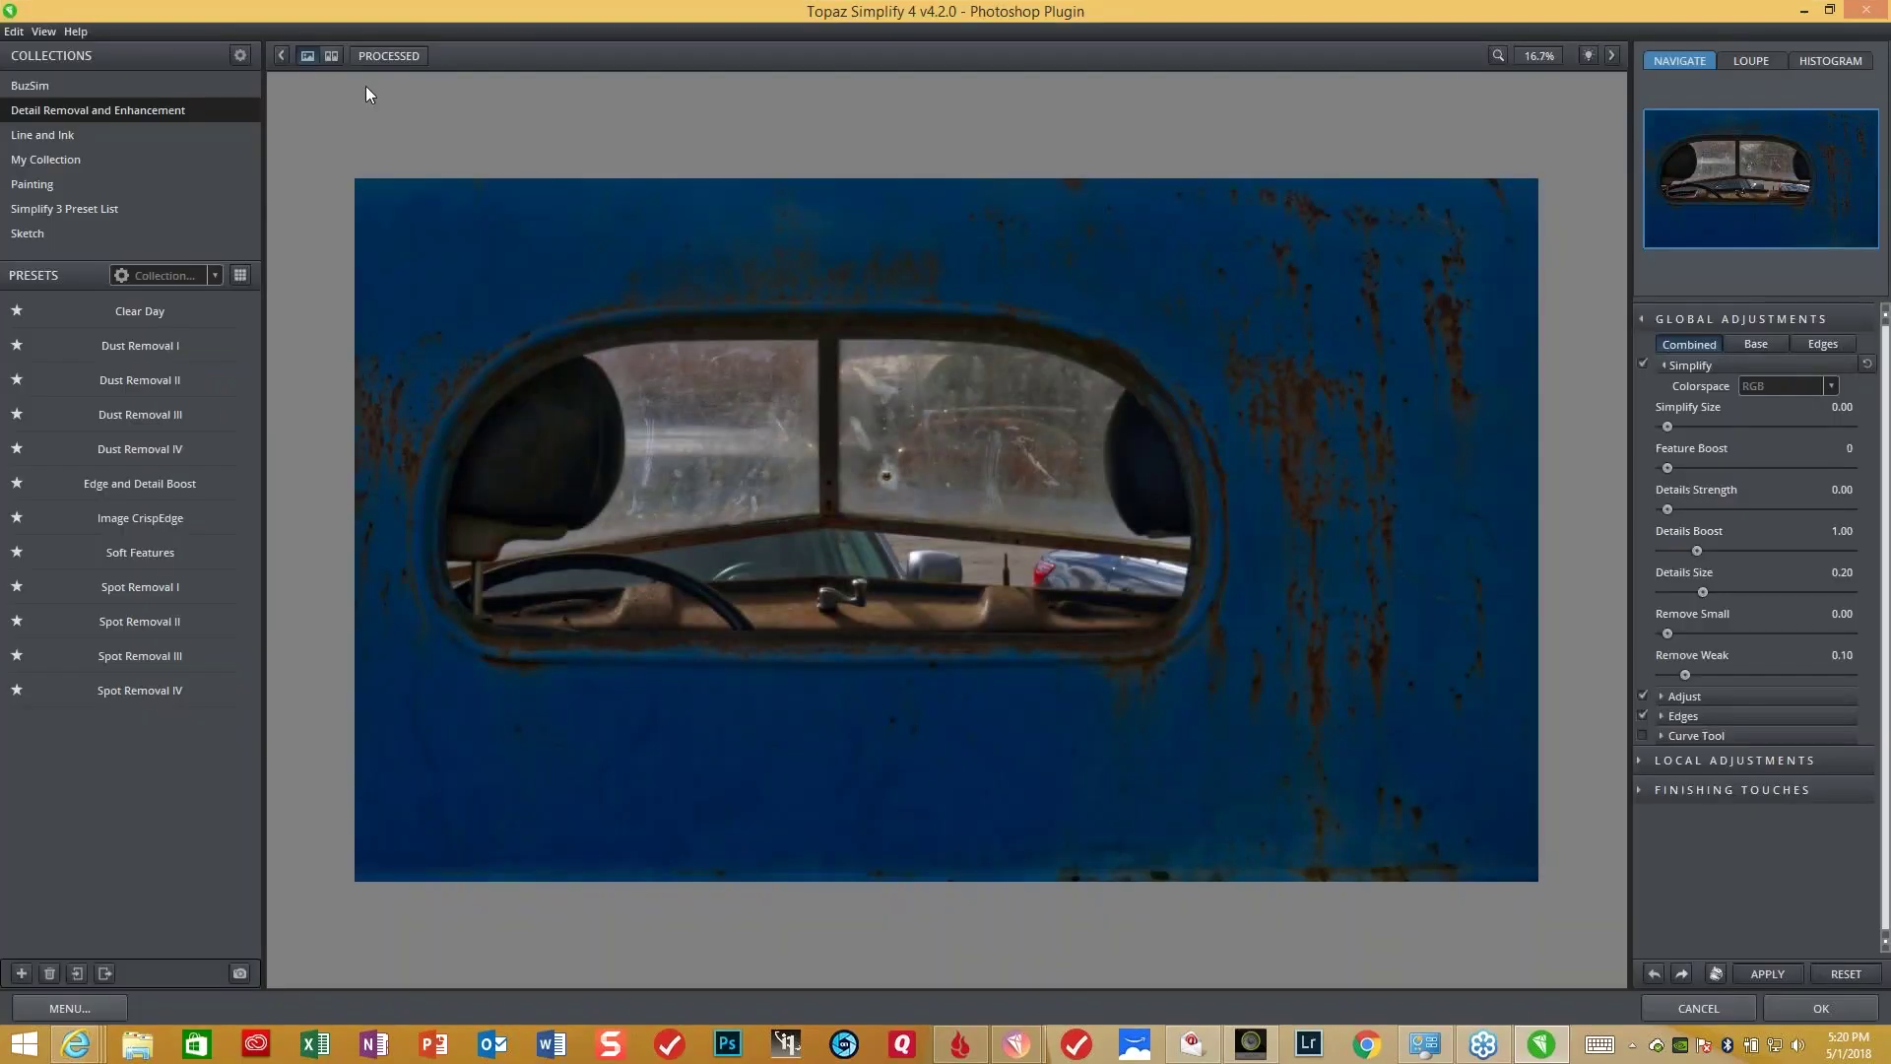
{"action": "mouse_move", "coordinate": [179, 490]}
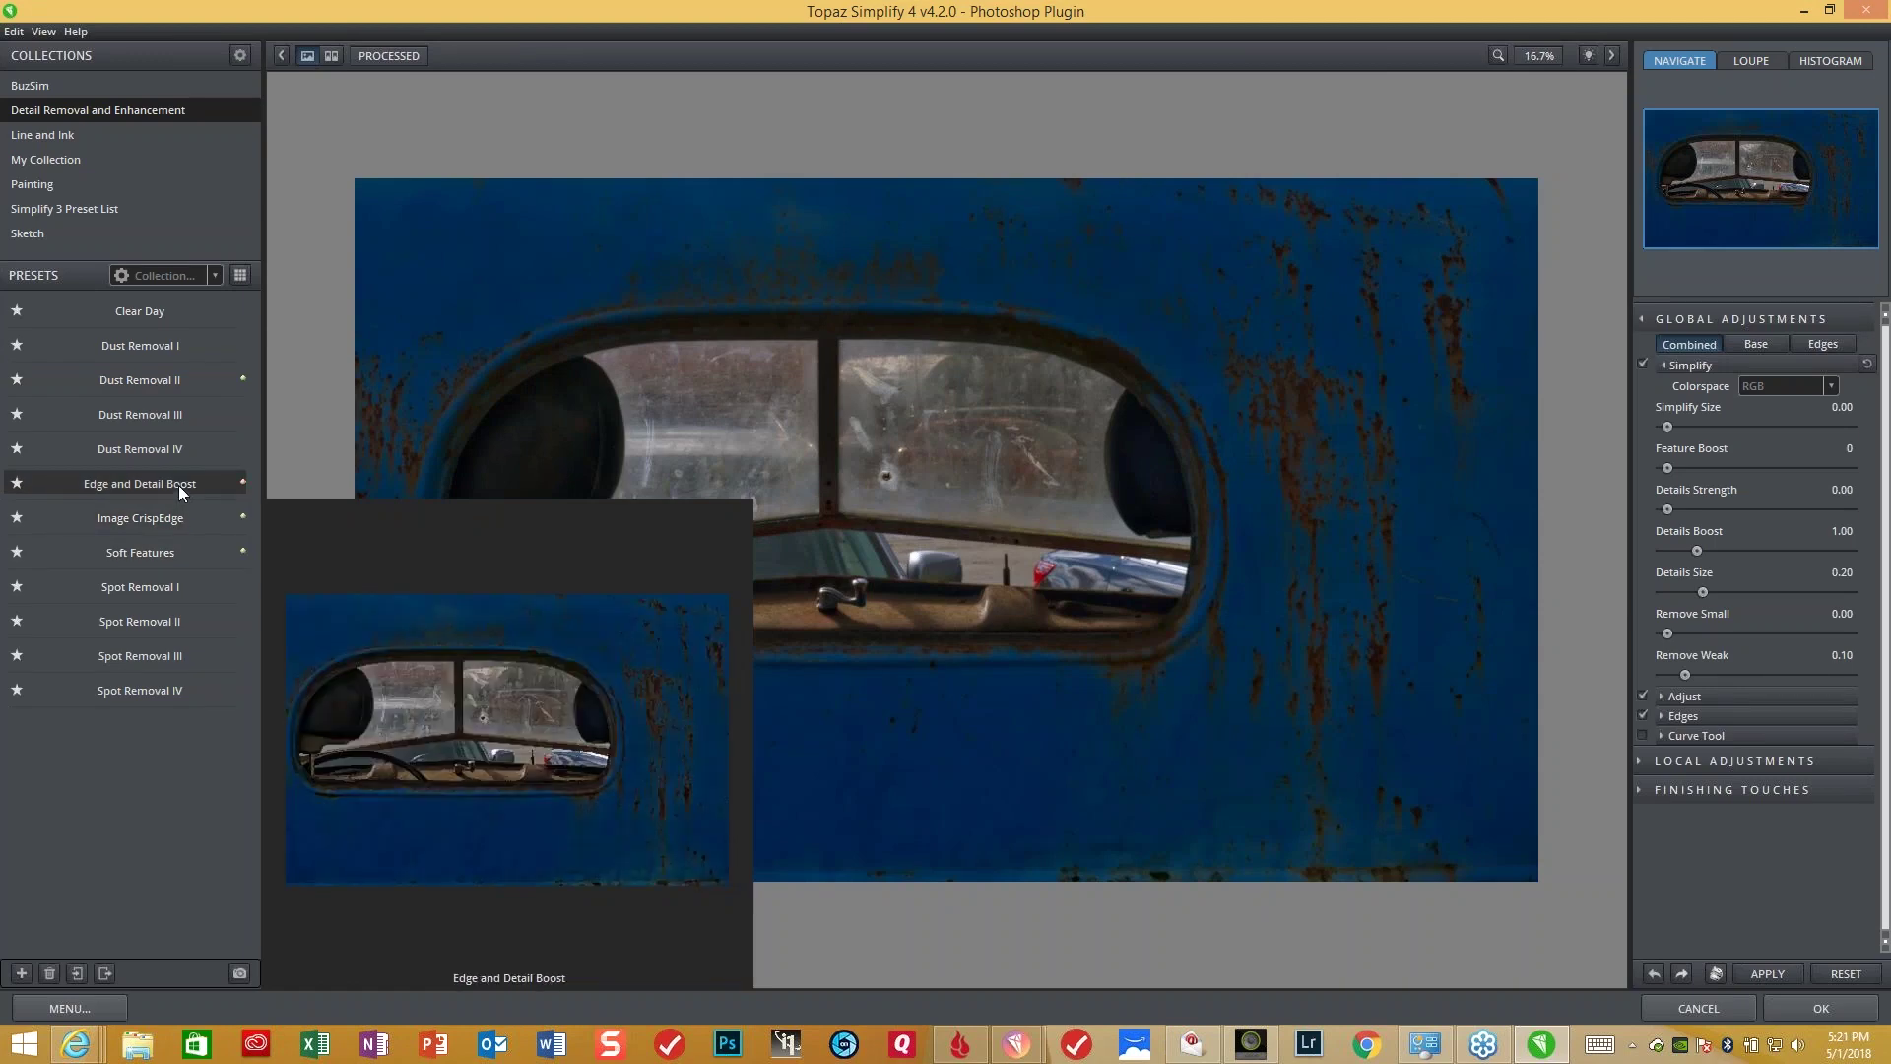
{"action": "left_click", "coordinate": [179, 485]}
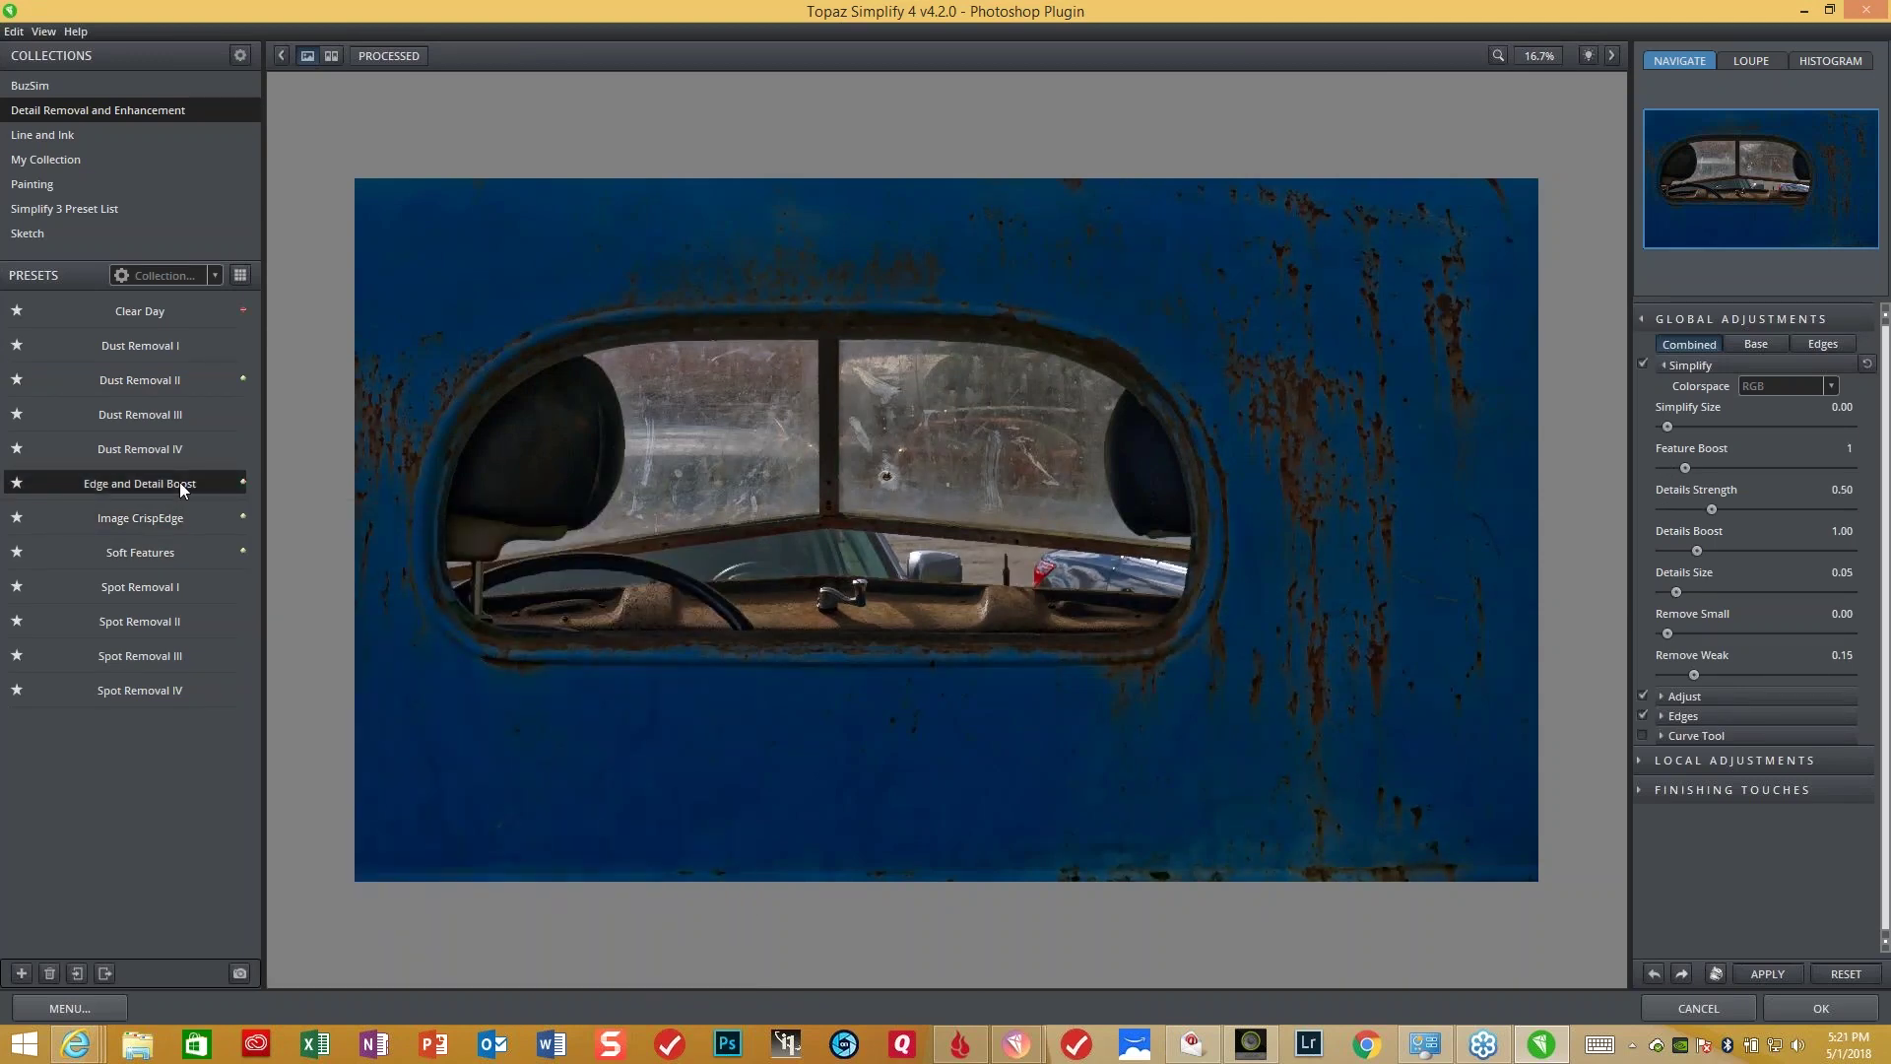
- Set Edge Strength 0.68, Simplify Edge 0.13 and Reduce Small 0.11, check the combined view and accept the Simplify result
{"action": "left_click", "coordinate": [1831, 347]}
{"action": "left_click", "coordinate": [1663, 717]}
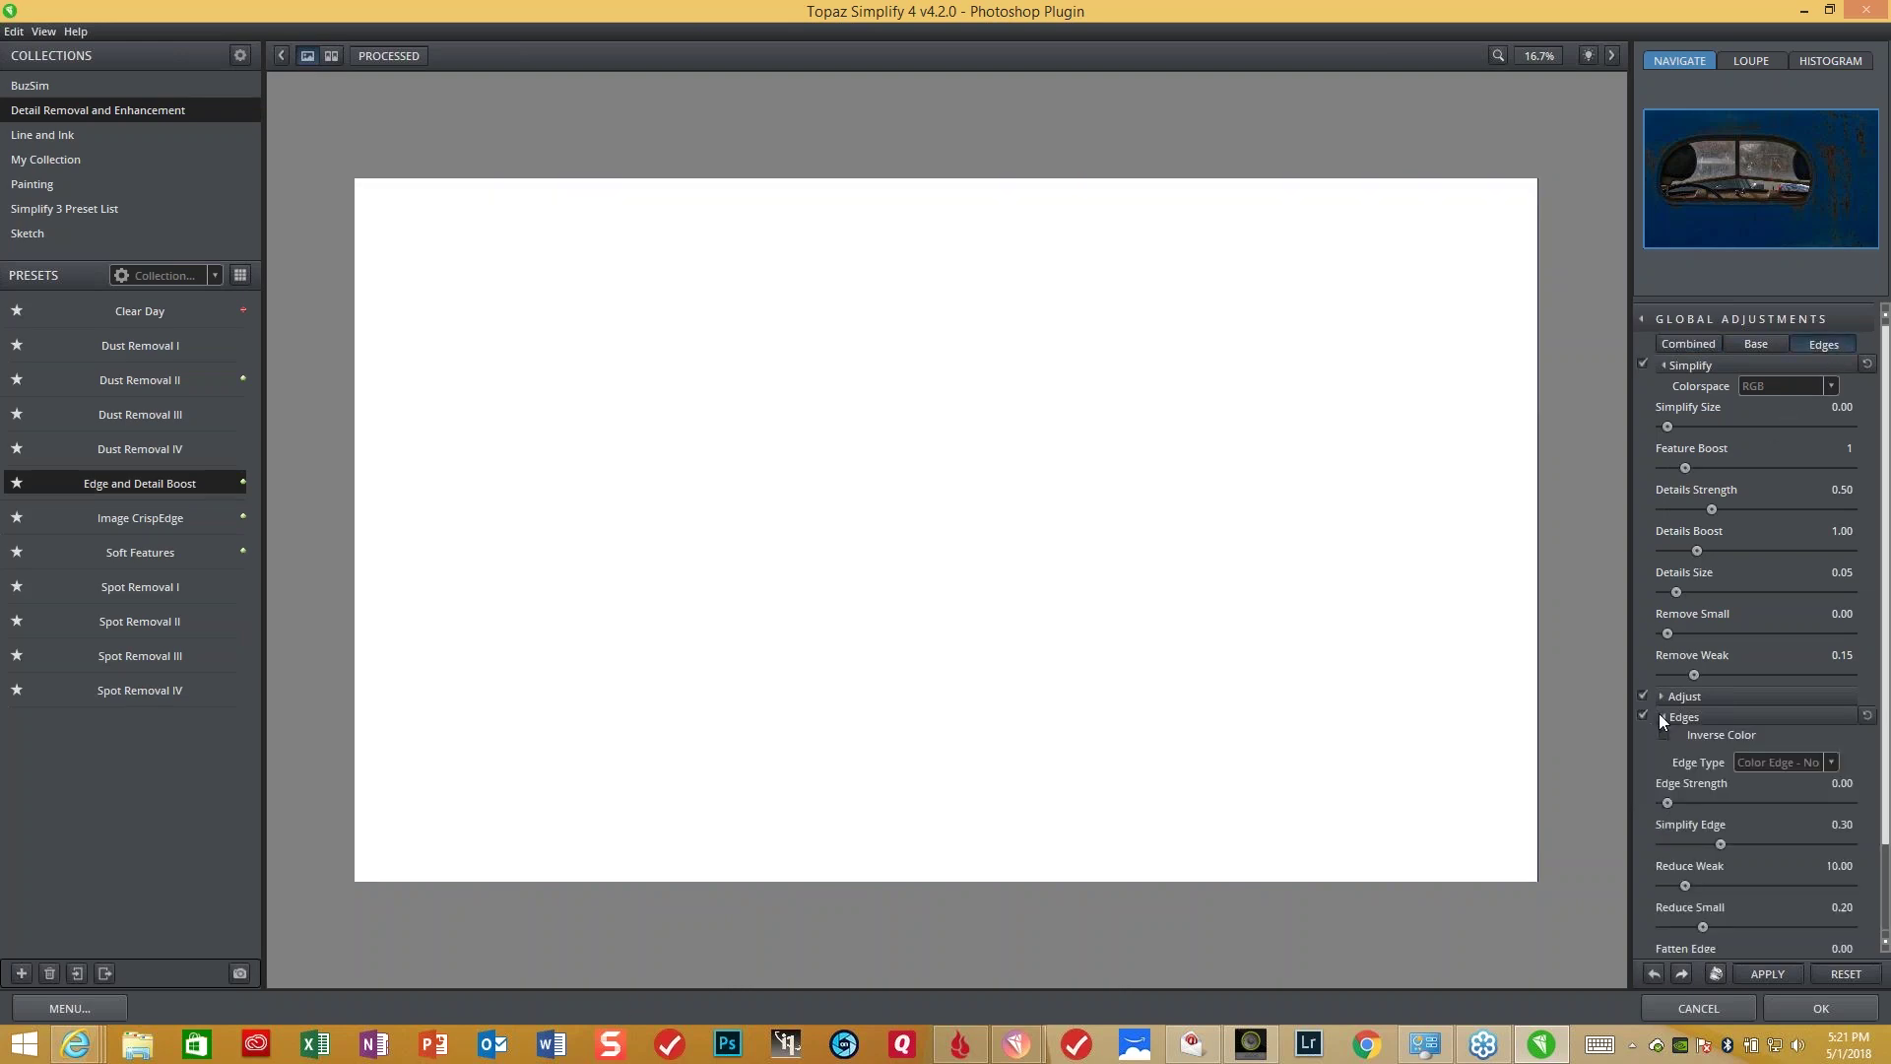
{"action": "left_click_drag", "start_coordinate": [1670, 800], "coordinate": [1687, 801]}
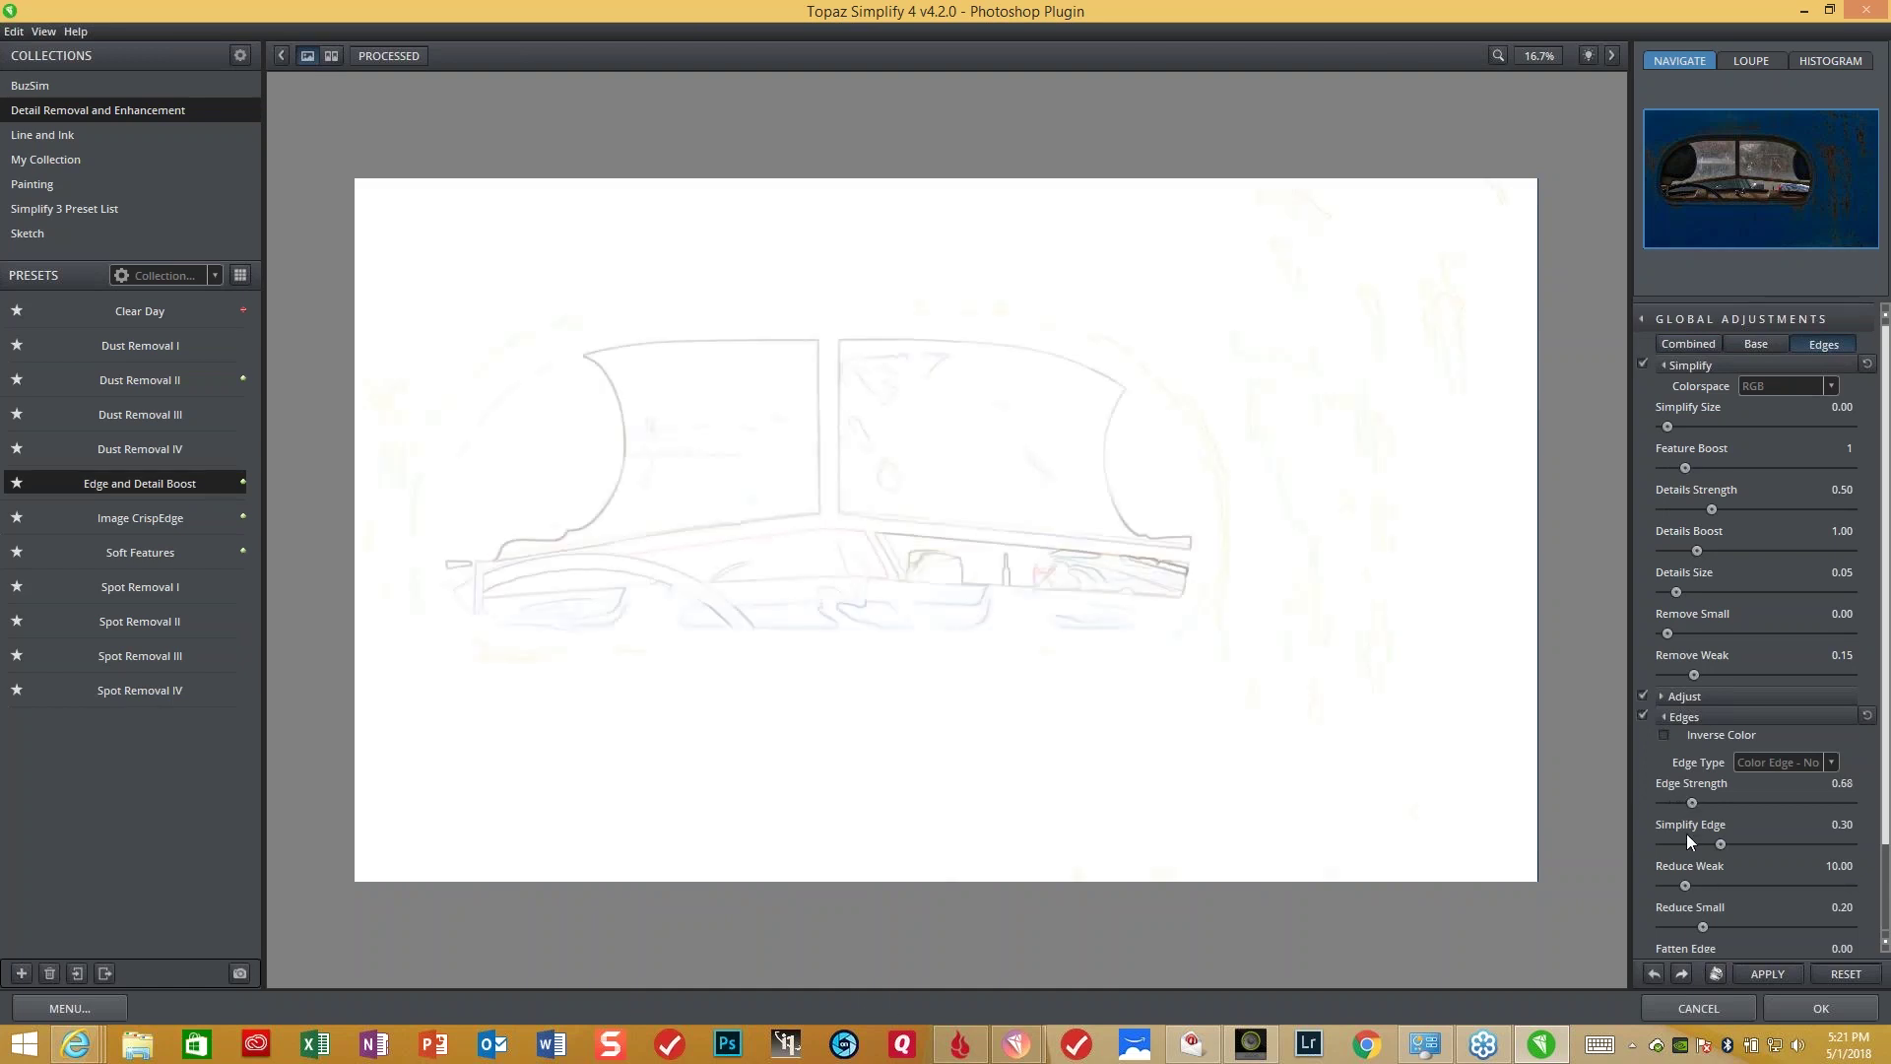
{"action": "left_click_drag", "start_coordinate": [1716, 841], "coordinate": [1690, 841]}
{"action": "left_click", "coordinate": [1688, 343]}
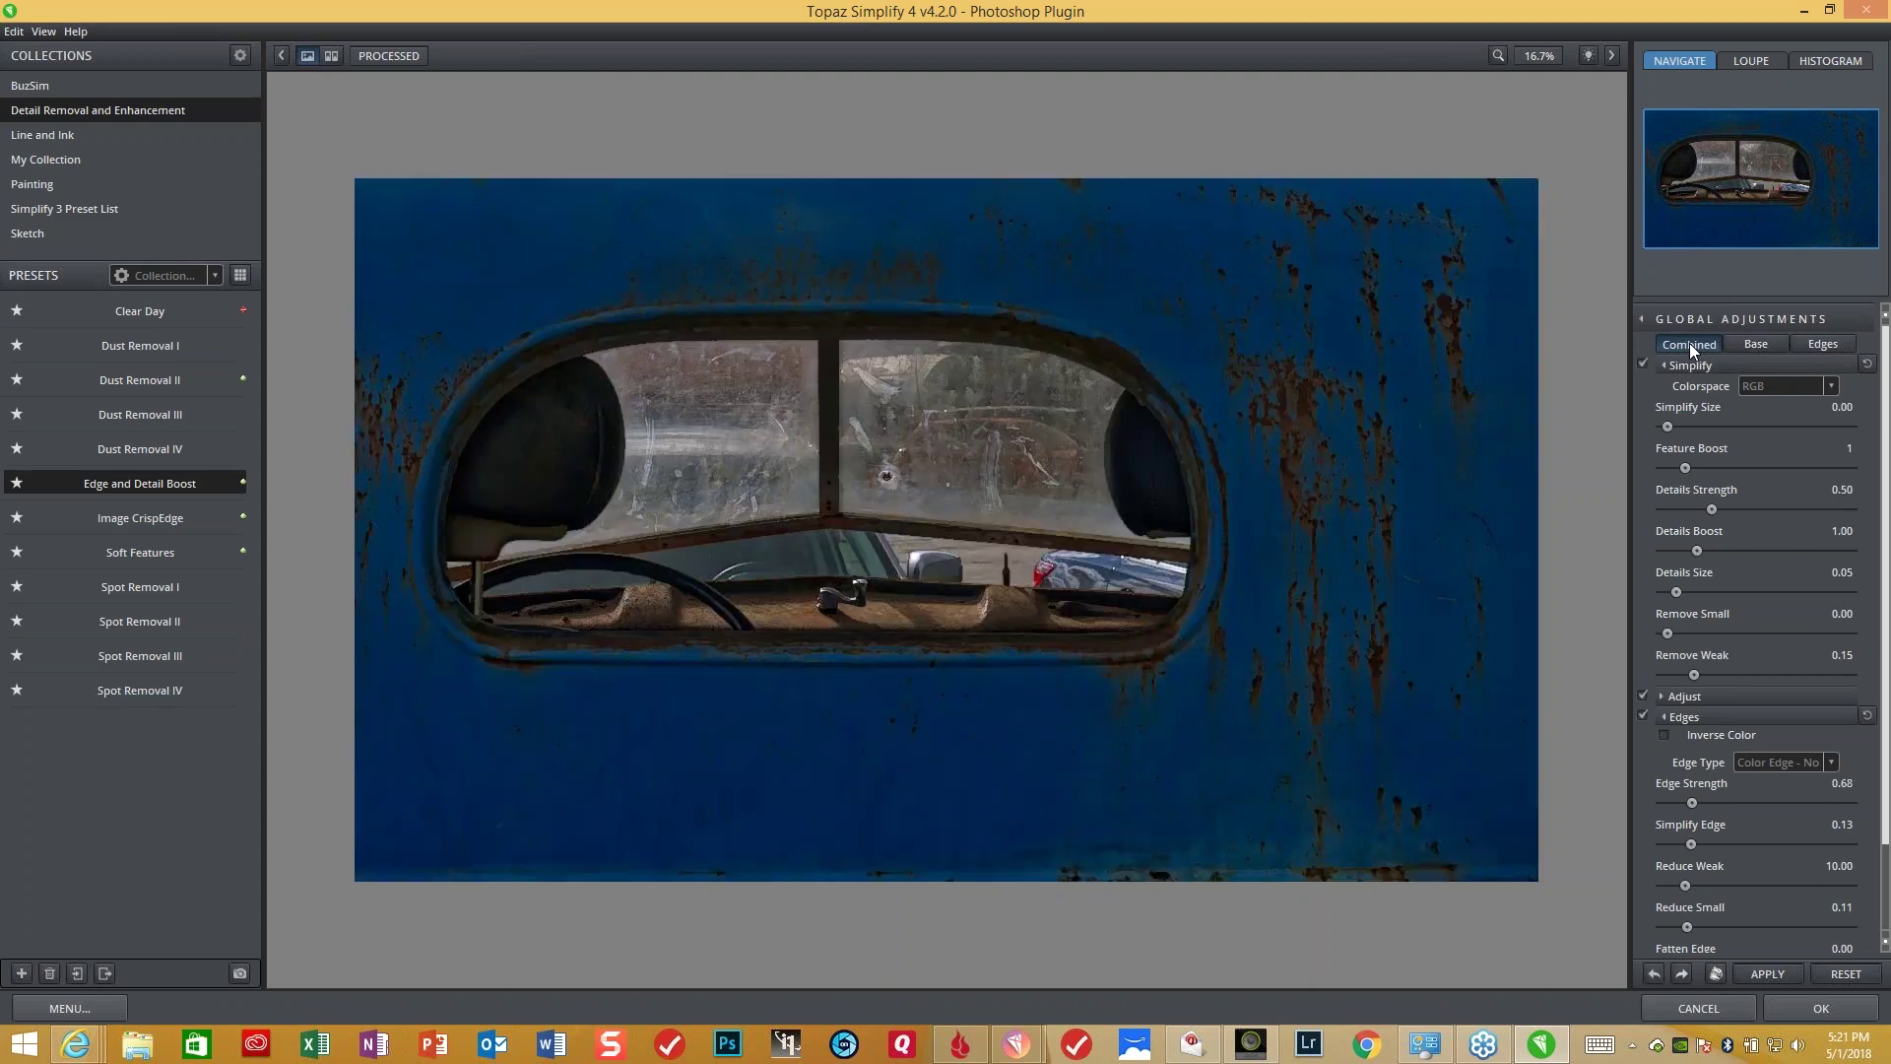
{"action": "left_click", "coordinate": [1845, 1015]}
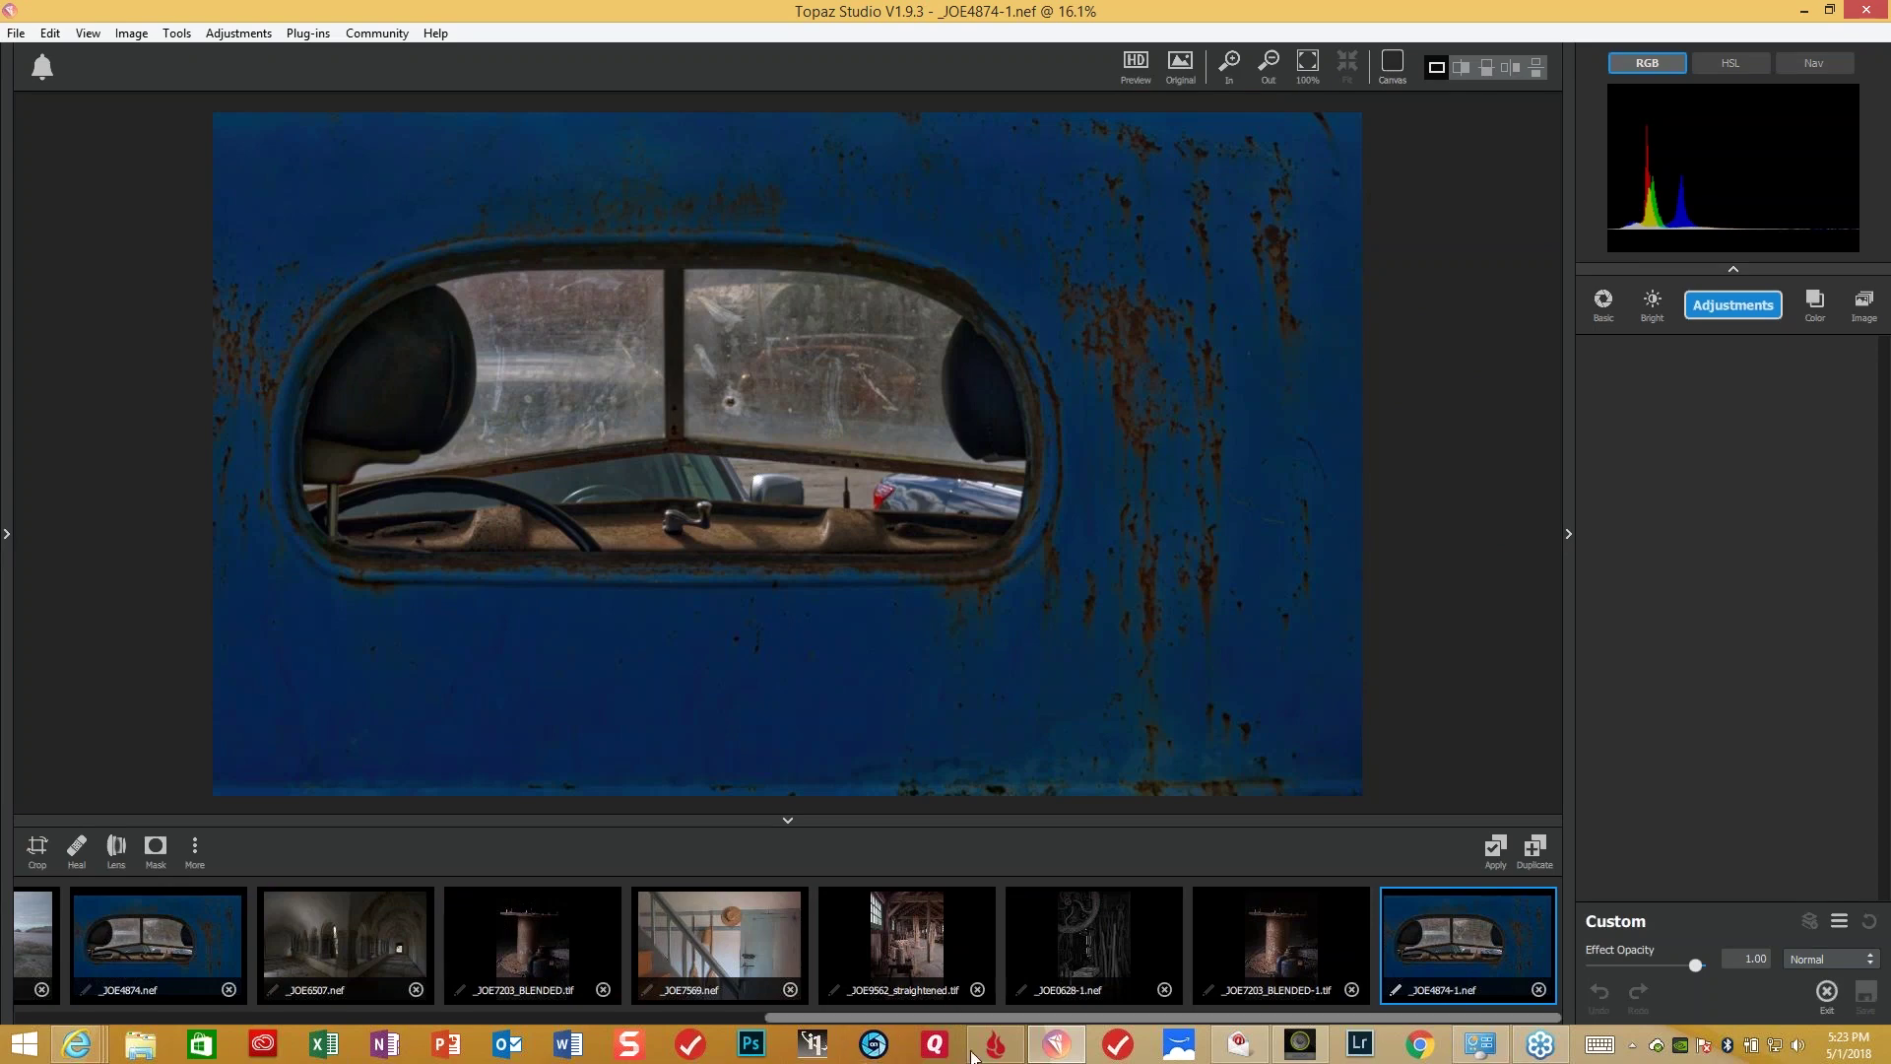
- Switch to the forest photo _JOE3327.nef and open it in the Topaz Lens Effects plug-in
{"action": "left_click_drag", "start_coordinate": [973, 1019], "coordinate": [517, 1037]}
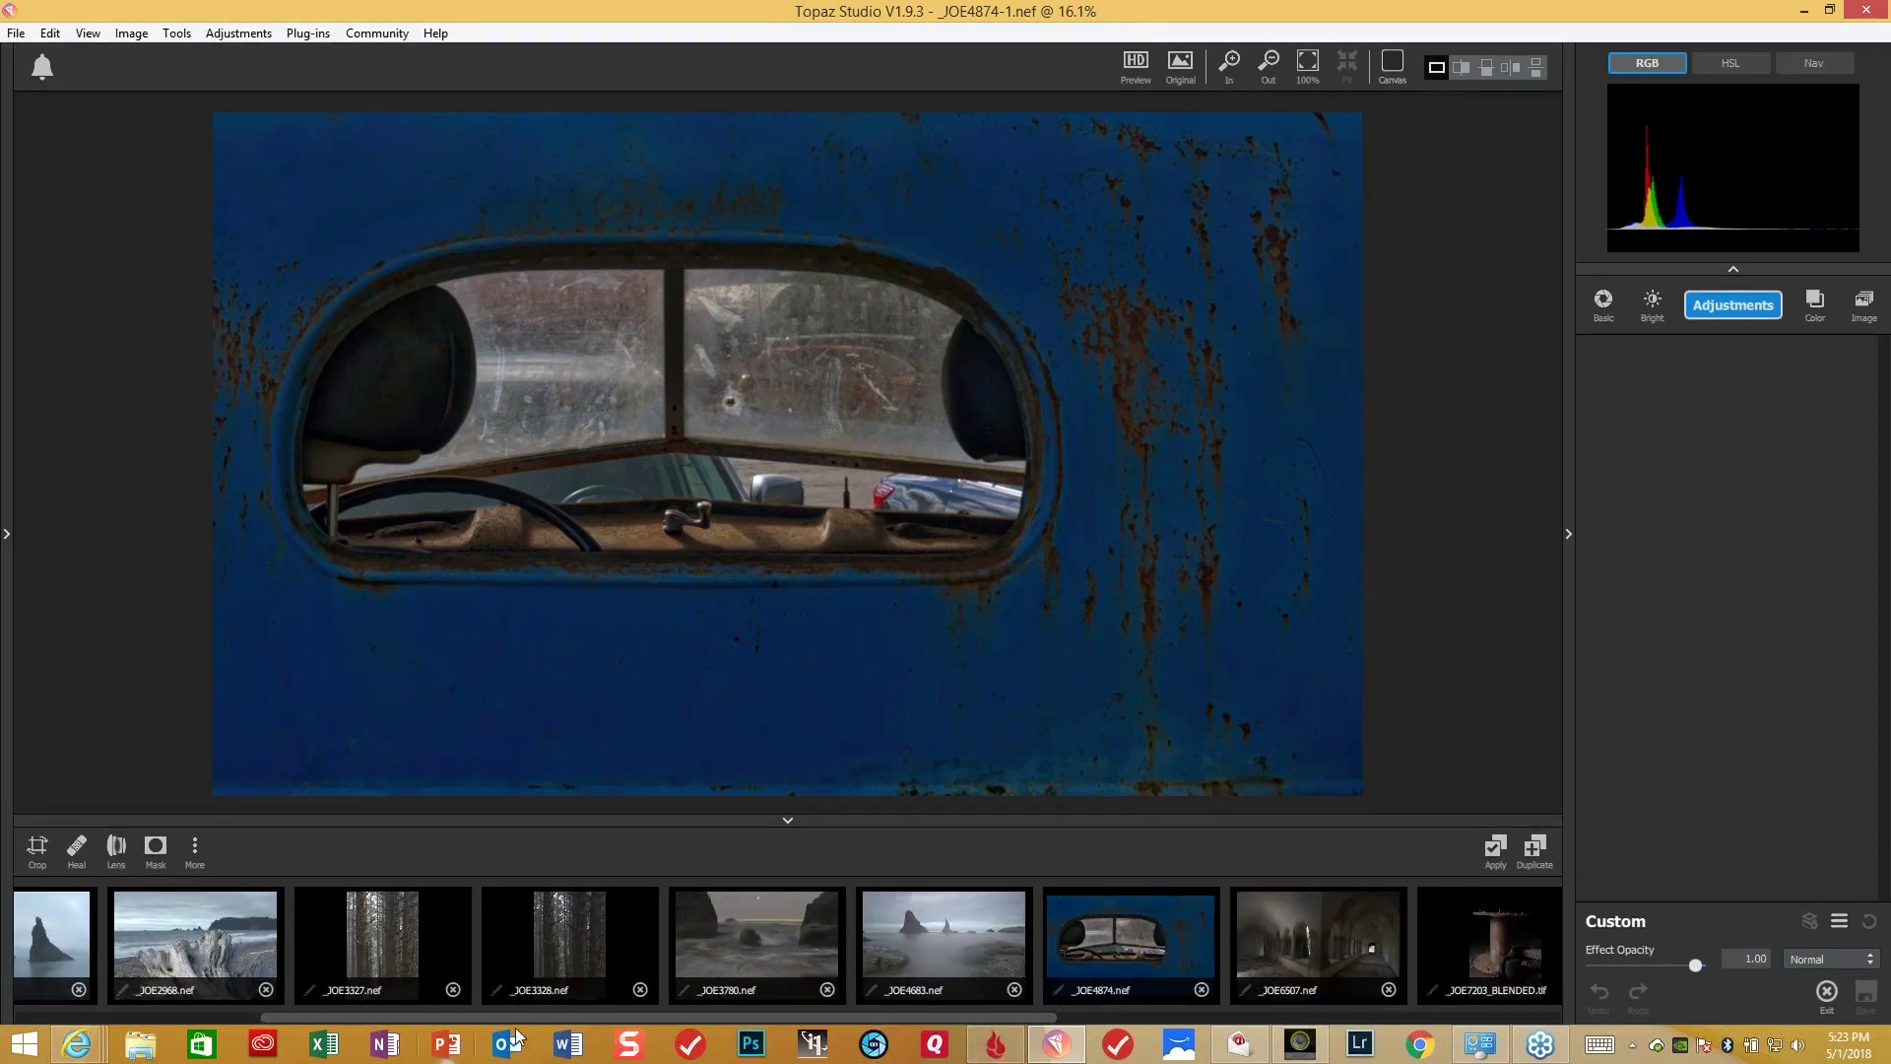
{"action": "left_click", "coordinate": [390, 950]}
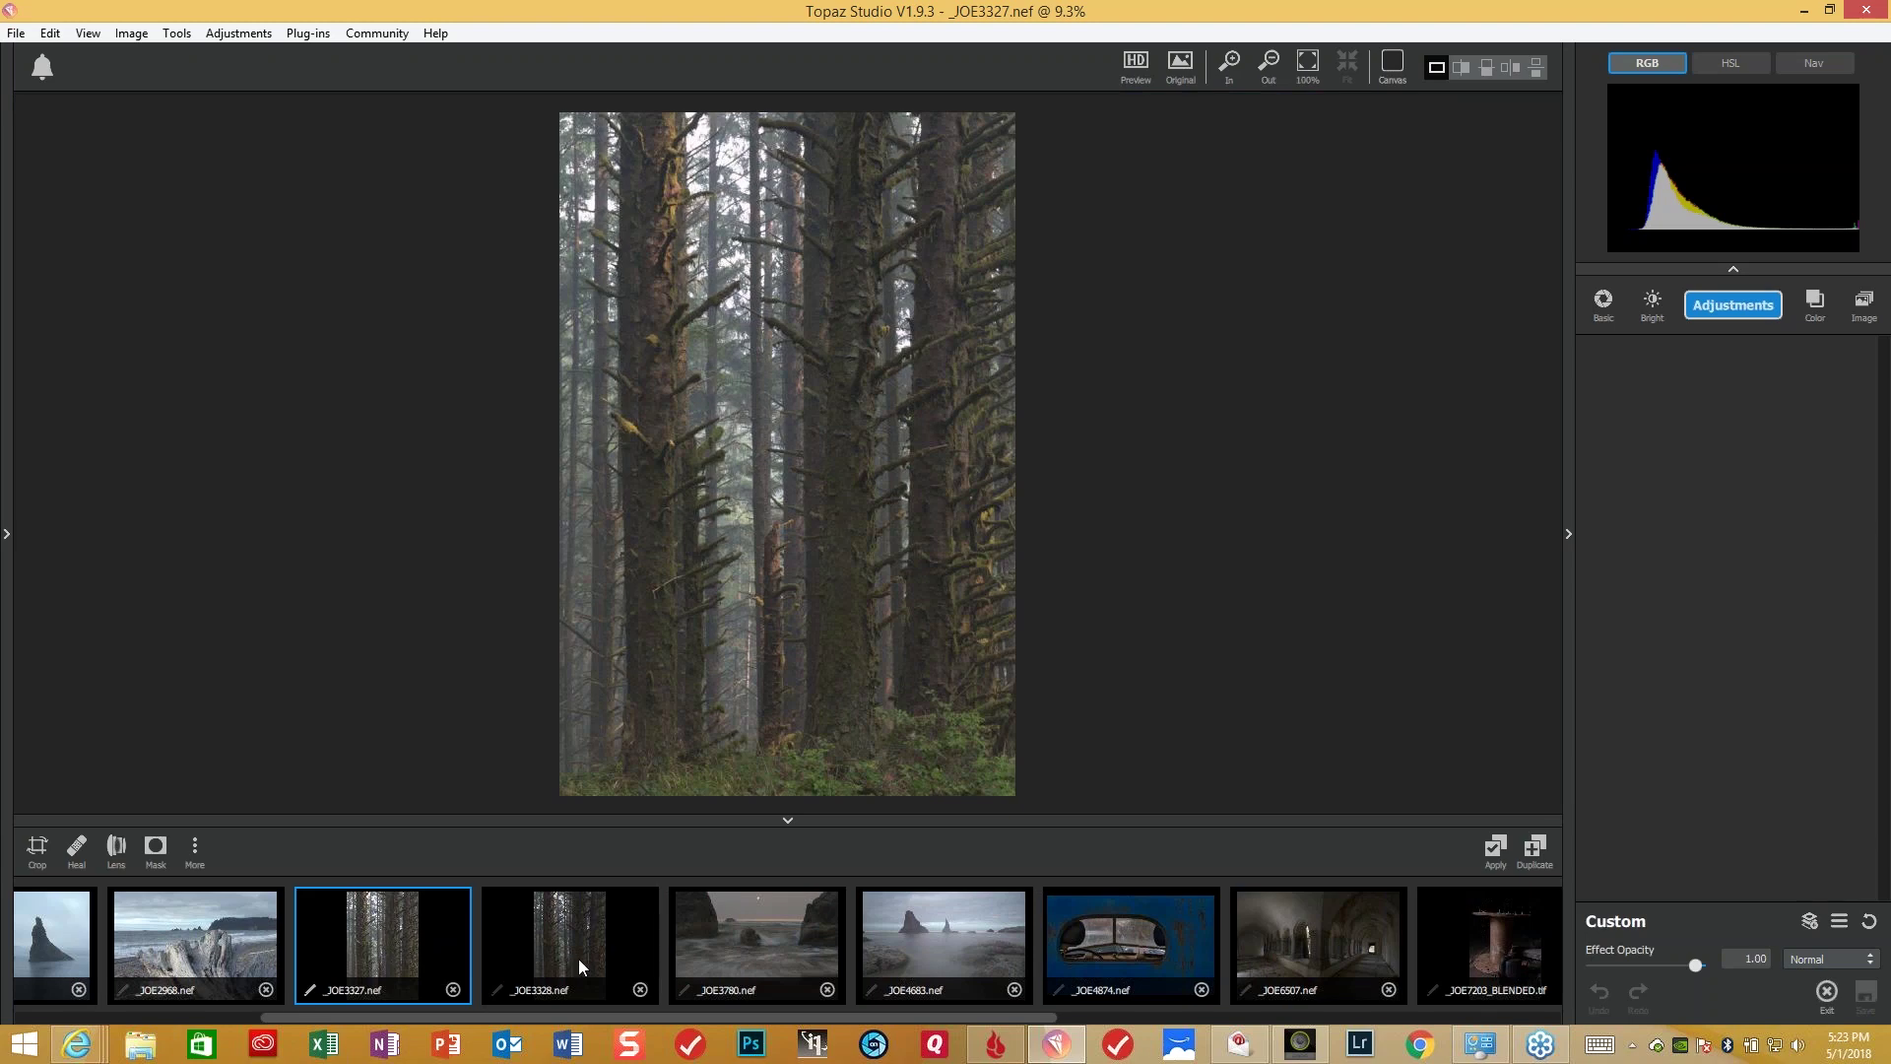
{"action": "left_click", "coordinate": [301, 33]}
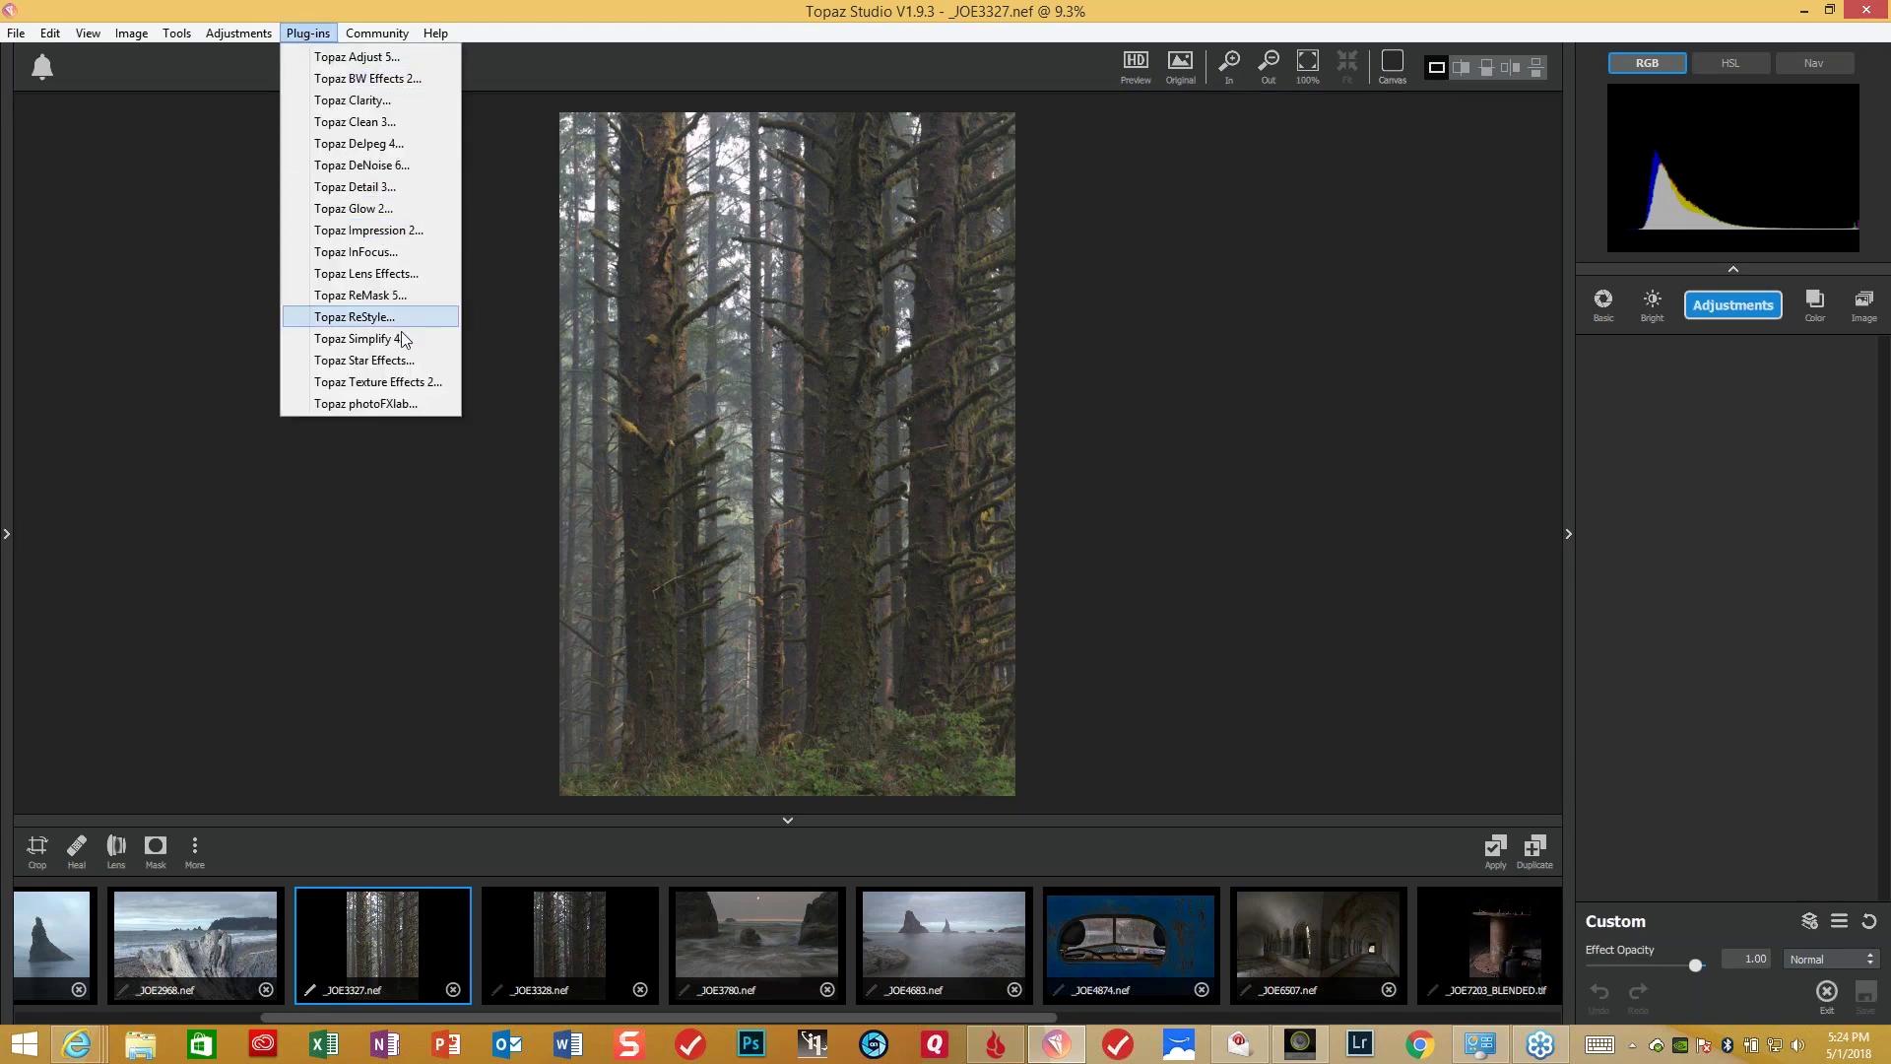
{"action": "left_click", "coordinate": [391, 283]}
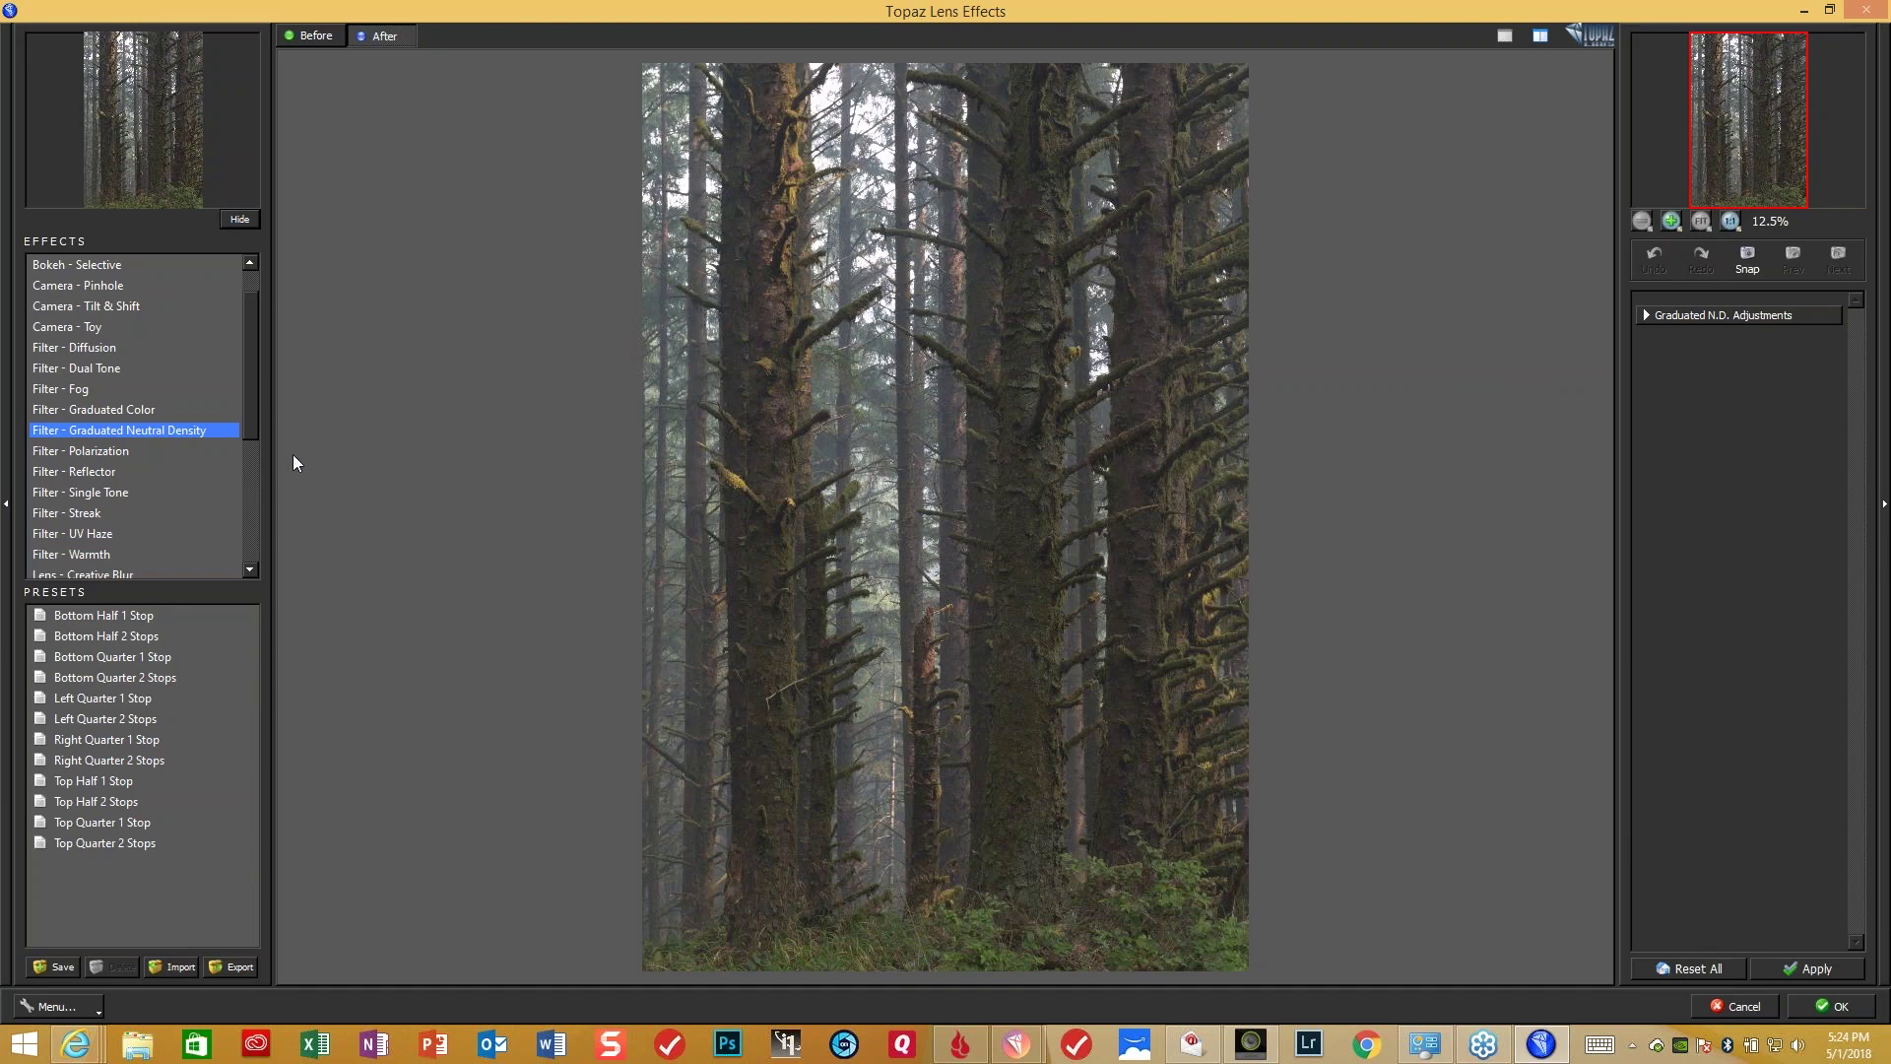
- Apply the Fog filter with the Fog I preset, an Amount of 0.22 and a larger Region Size to the forest photo
{"action": "left_click", "coordinate": [90, 388]}
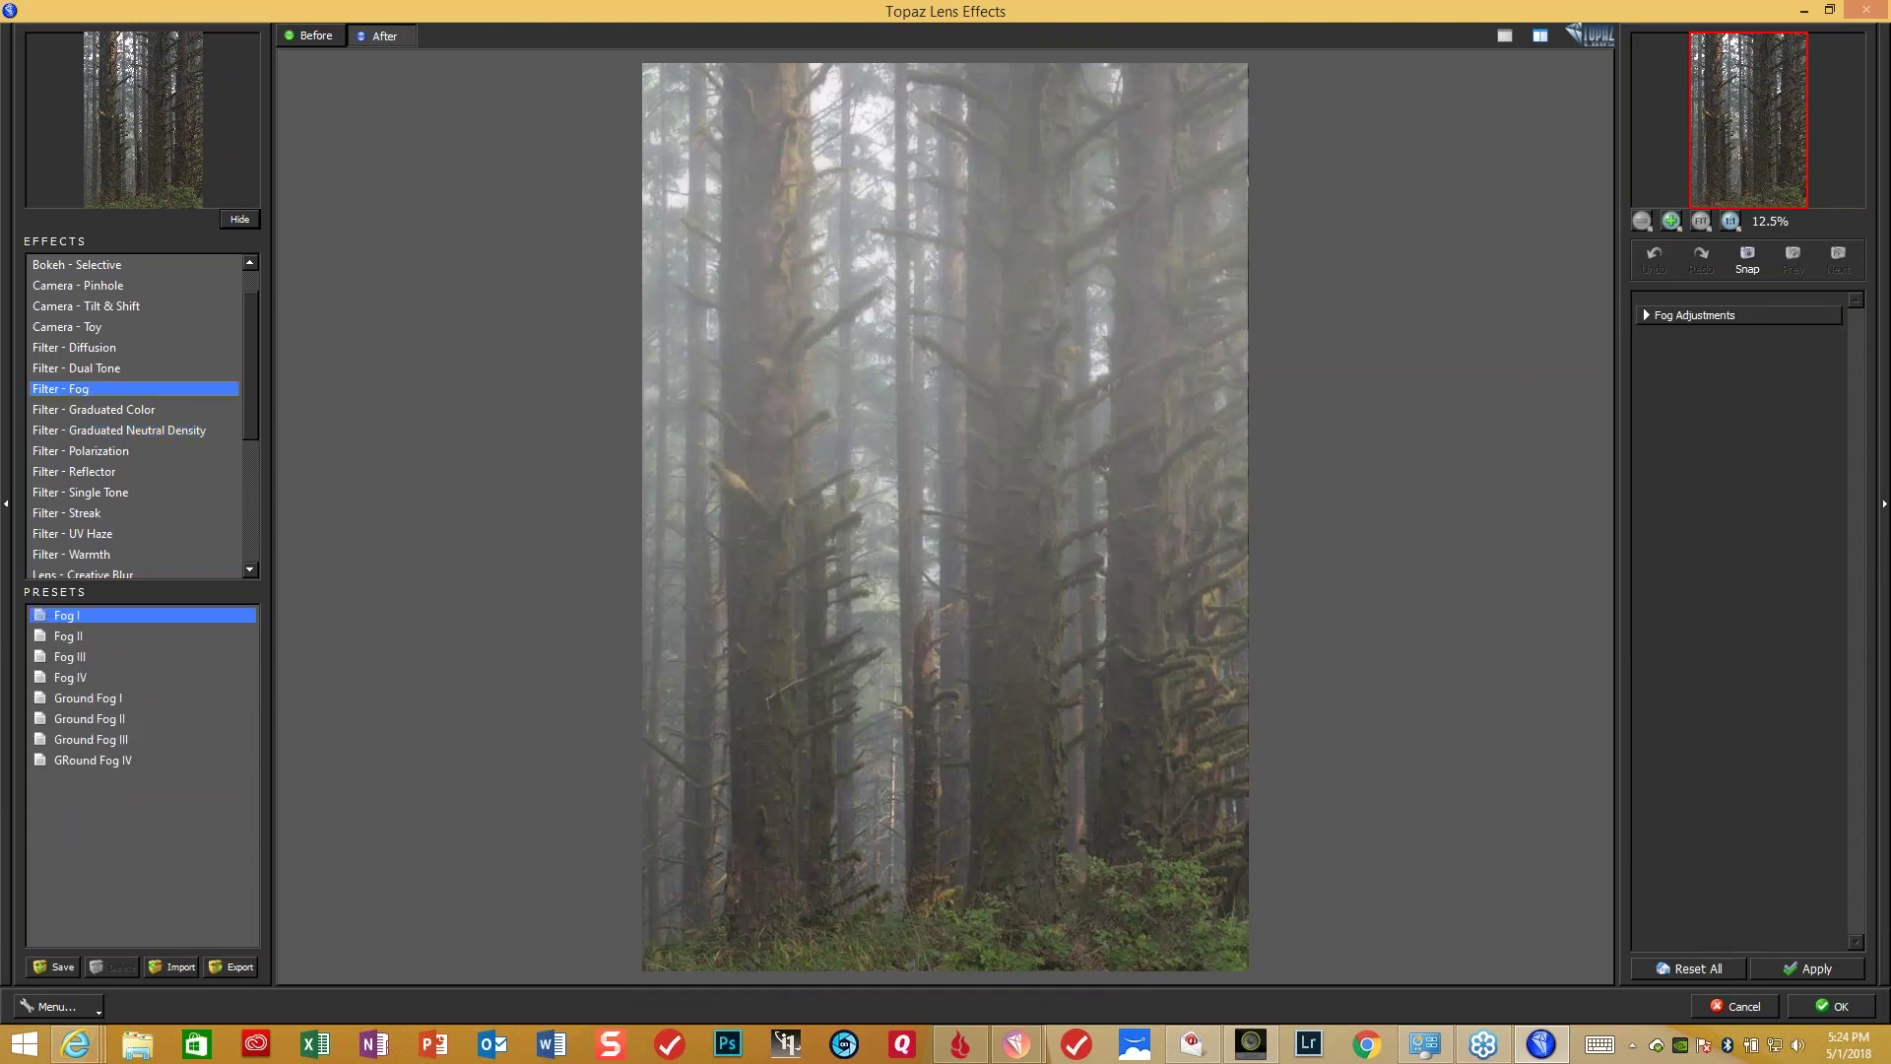
{"action": "left_click", "coordinate": [1696, 316]}
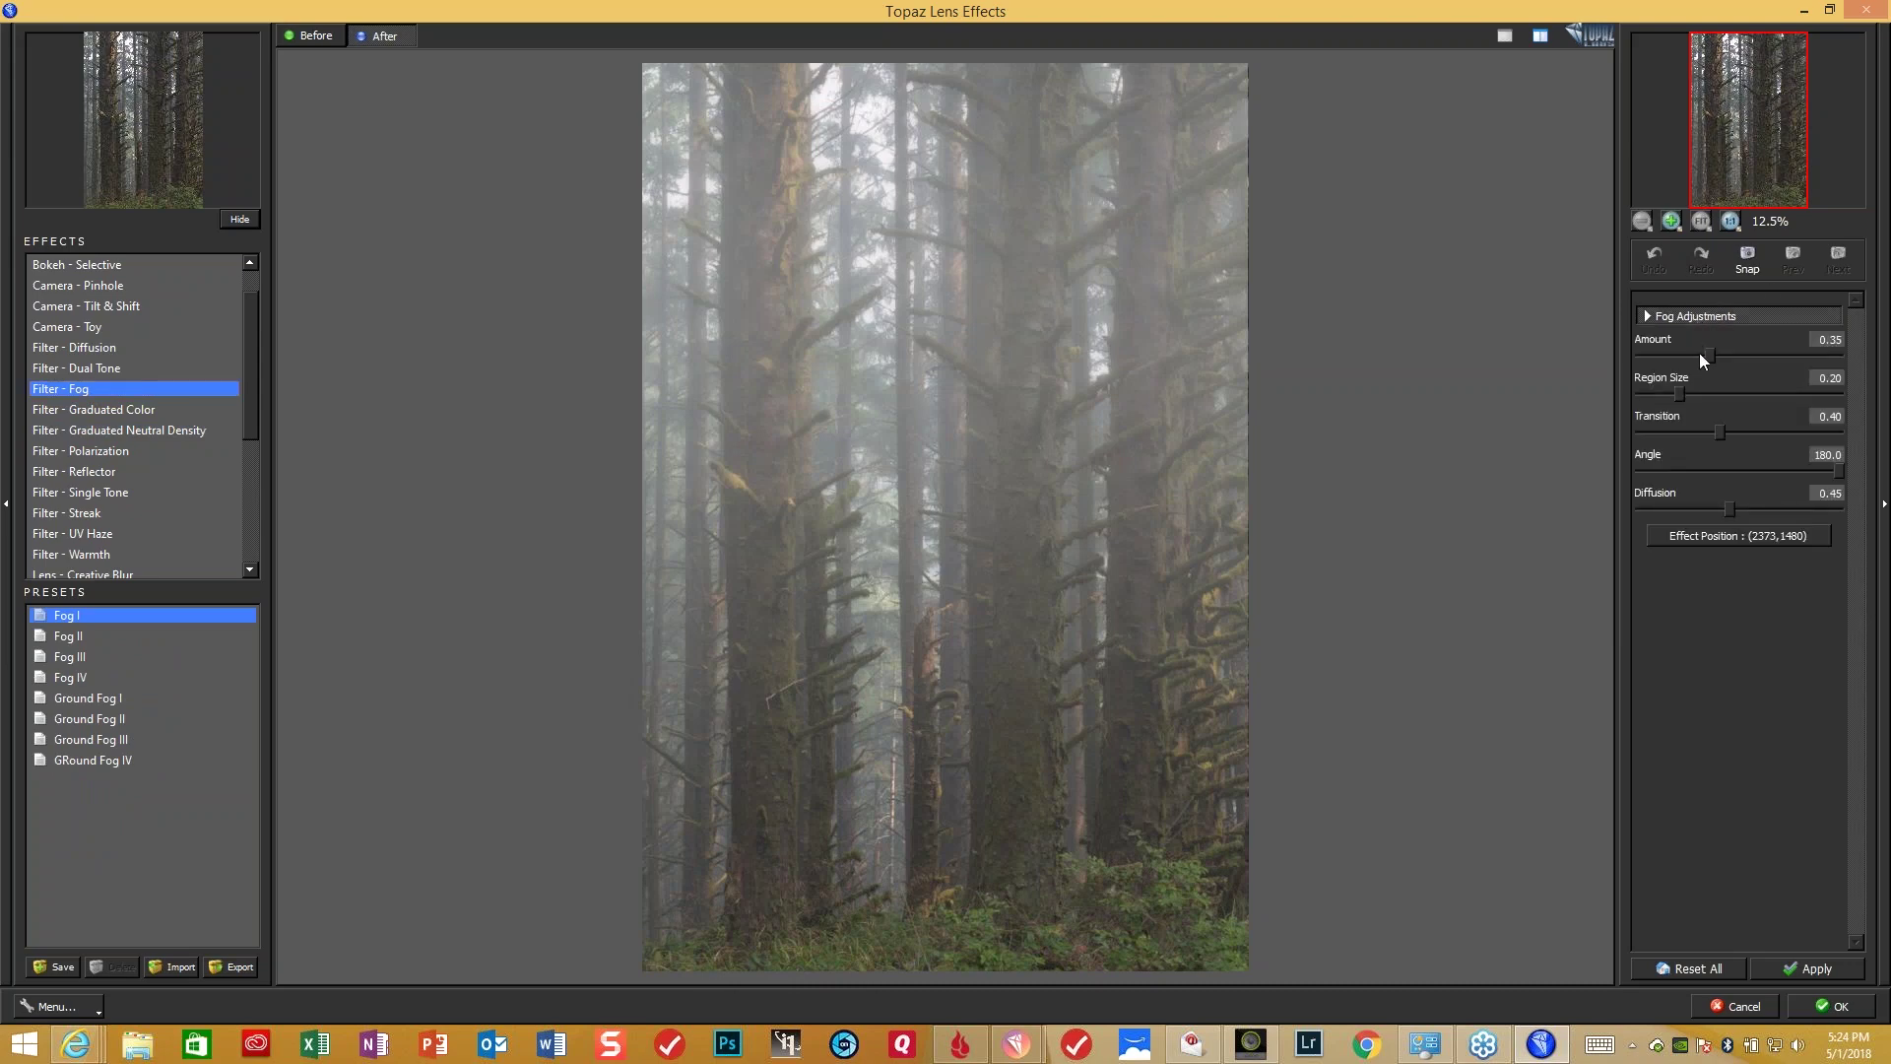
{"action": "left_click_drag", "start_coordinate": [1708, 355], "coordinate": [1684, 364]}
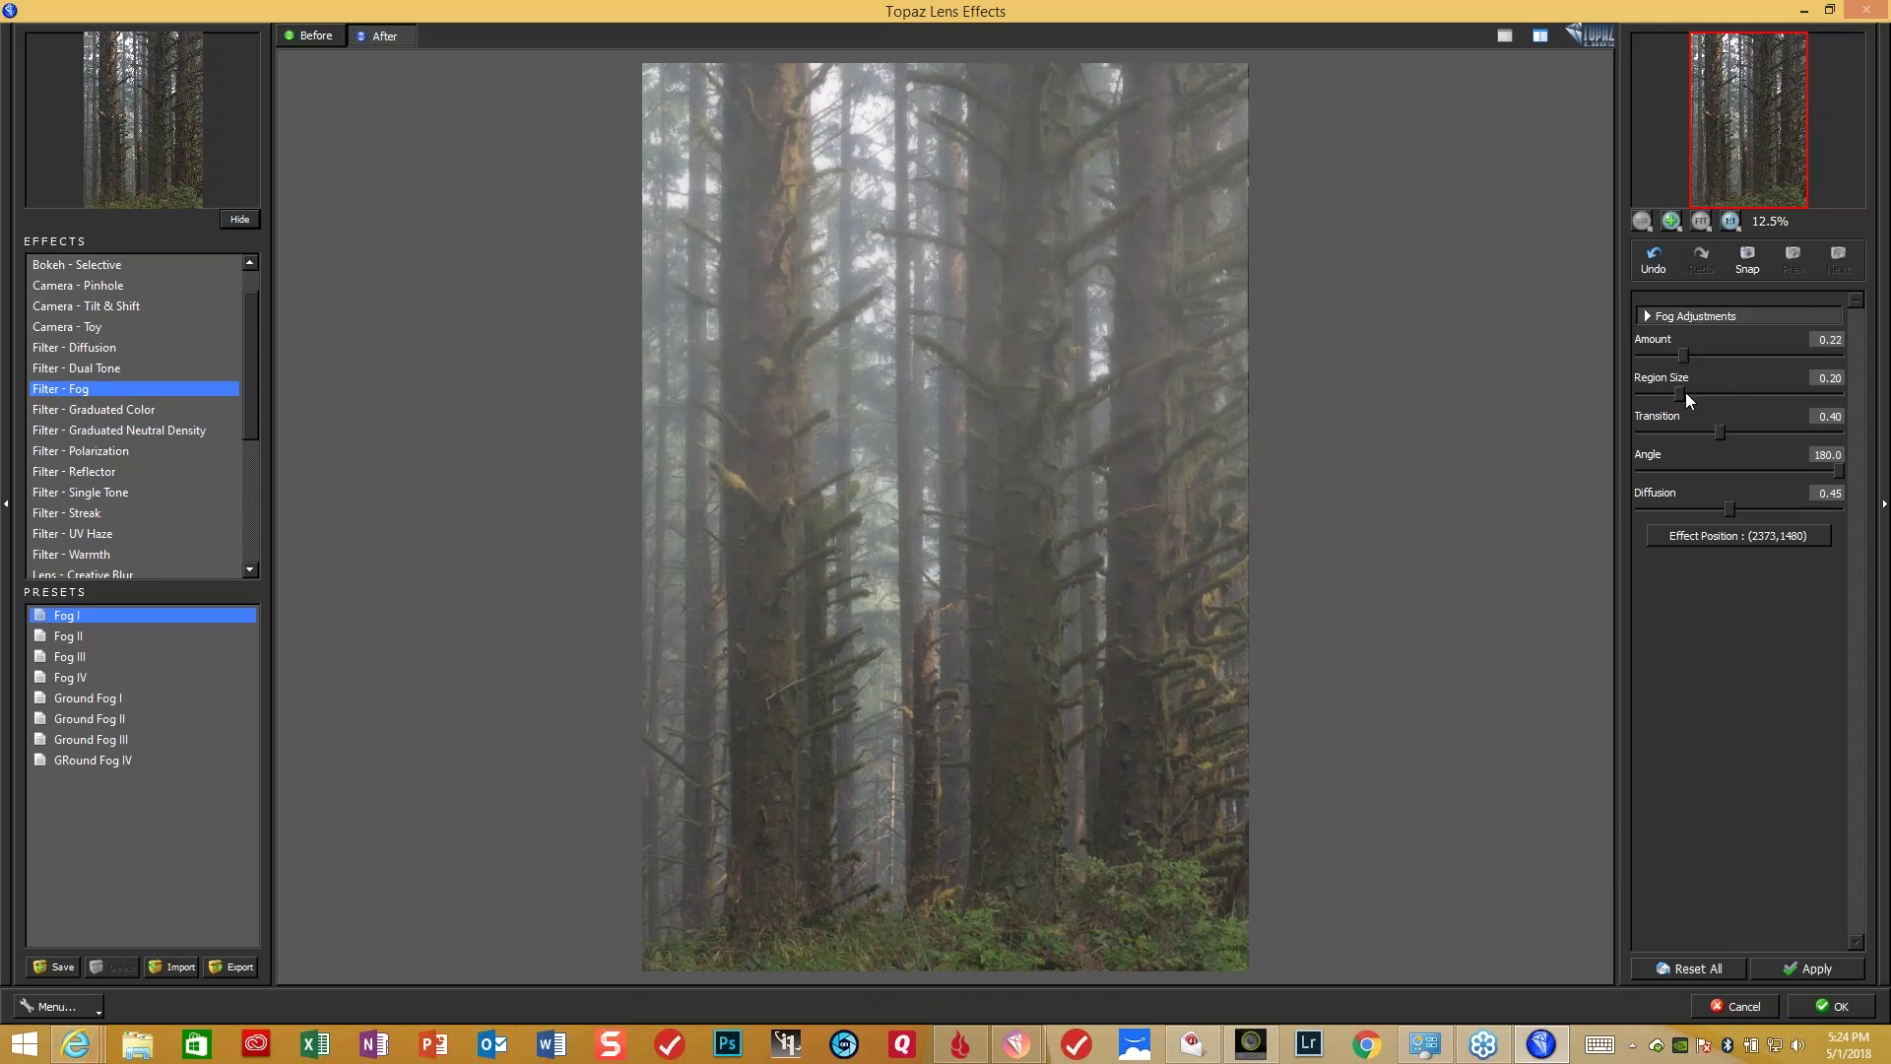
{"action": "left_click_drag", "start_coordinate": [1682, 394], "coordinate": [1726, 395]}
{"action": "left_click", "coordinate": [1839, 1006]}
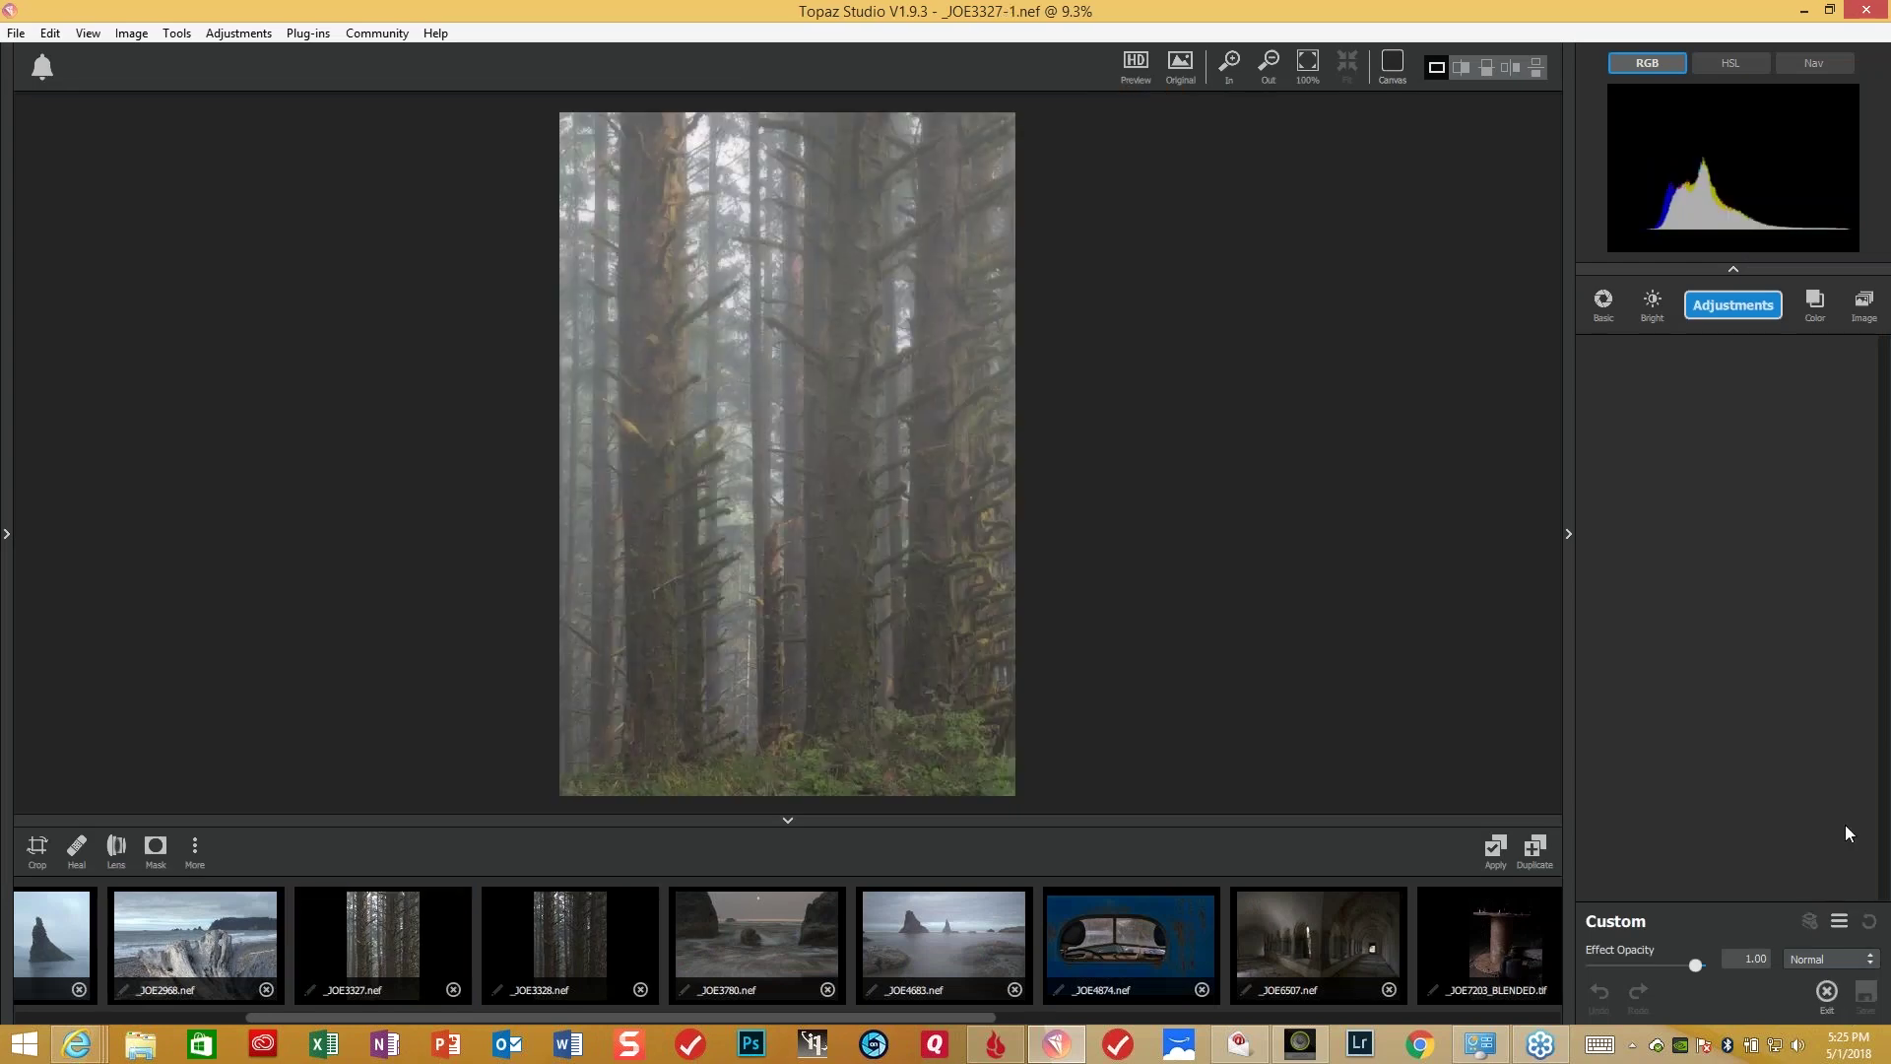
{"action": "left_click", "coordinate": [1865, 307]}
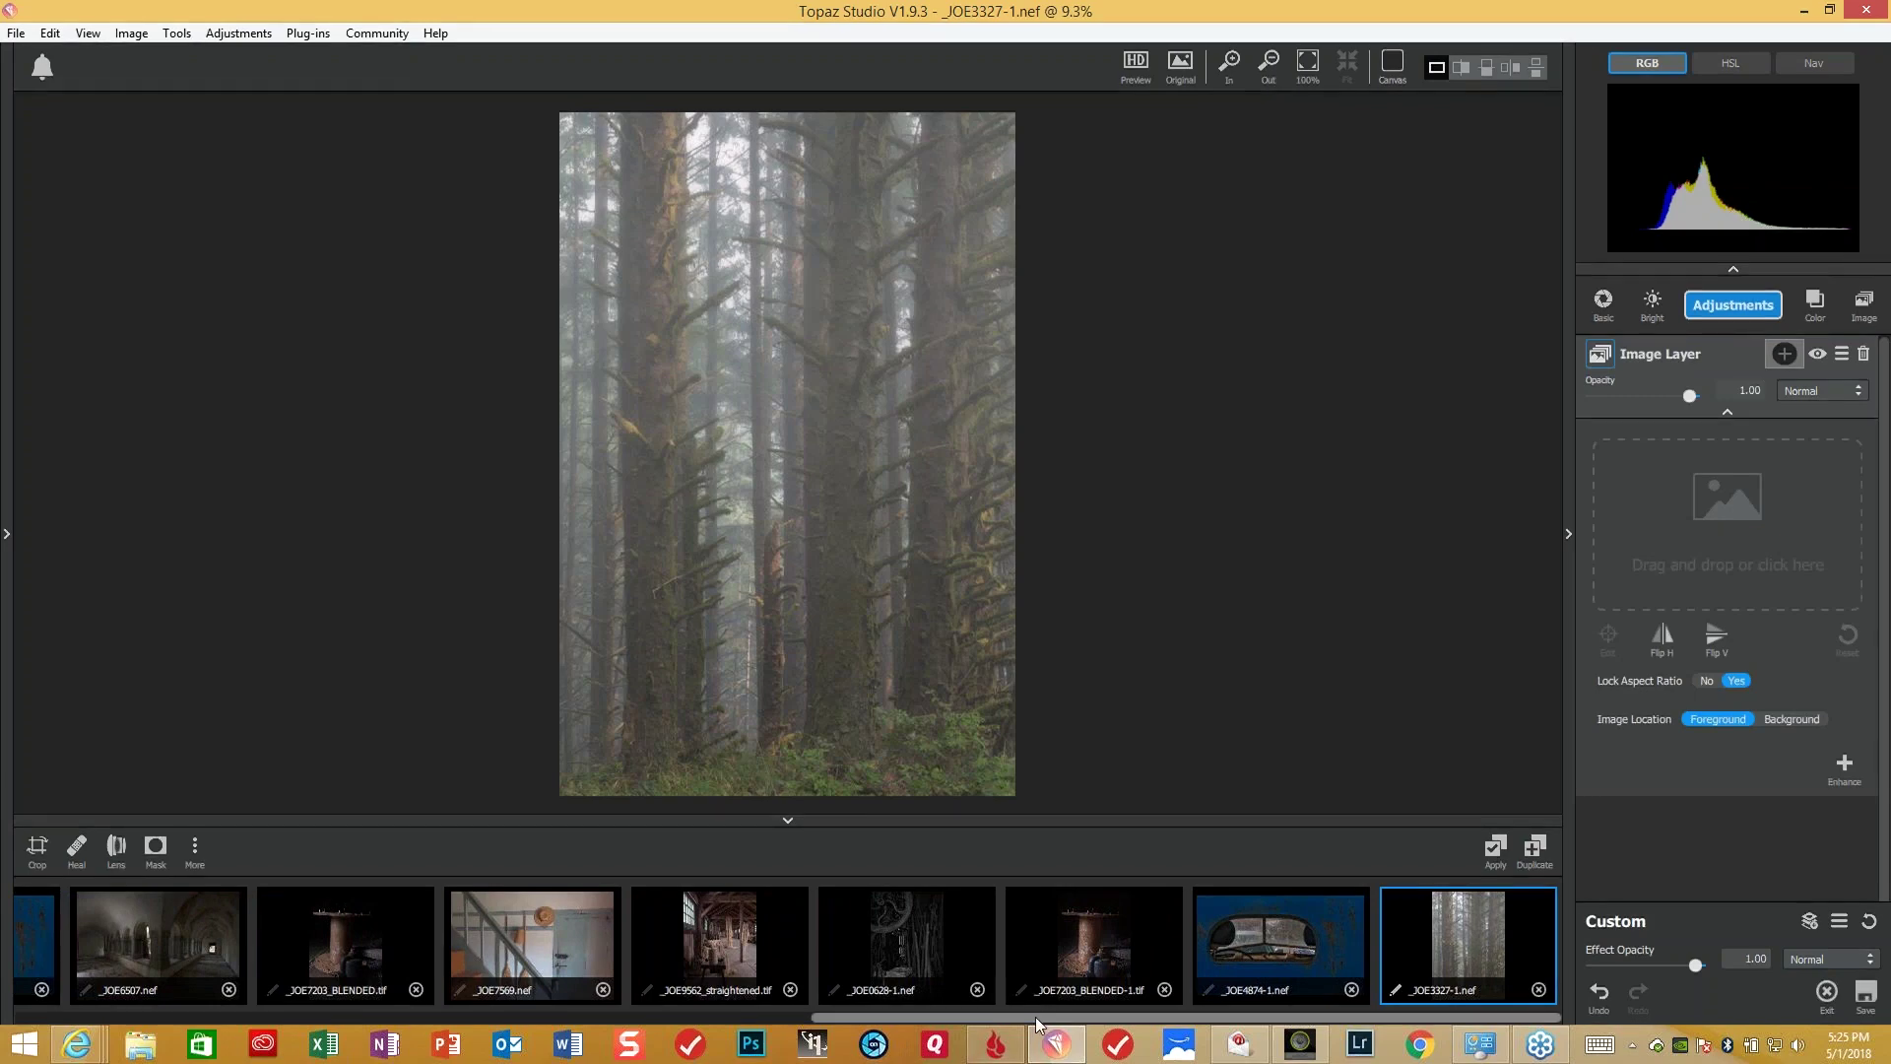
{"action": "left_click_drag", "start_coordinate": [1023, 1018], "coordinate": [913, 1013]}
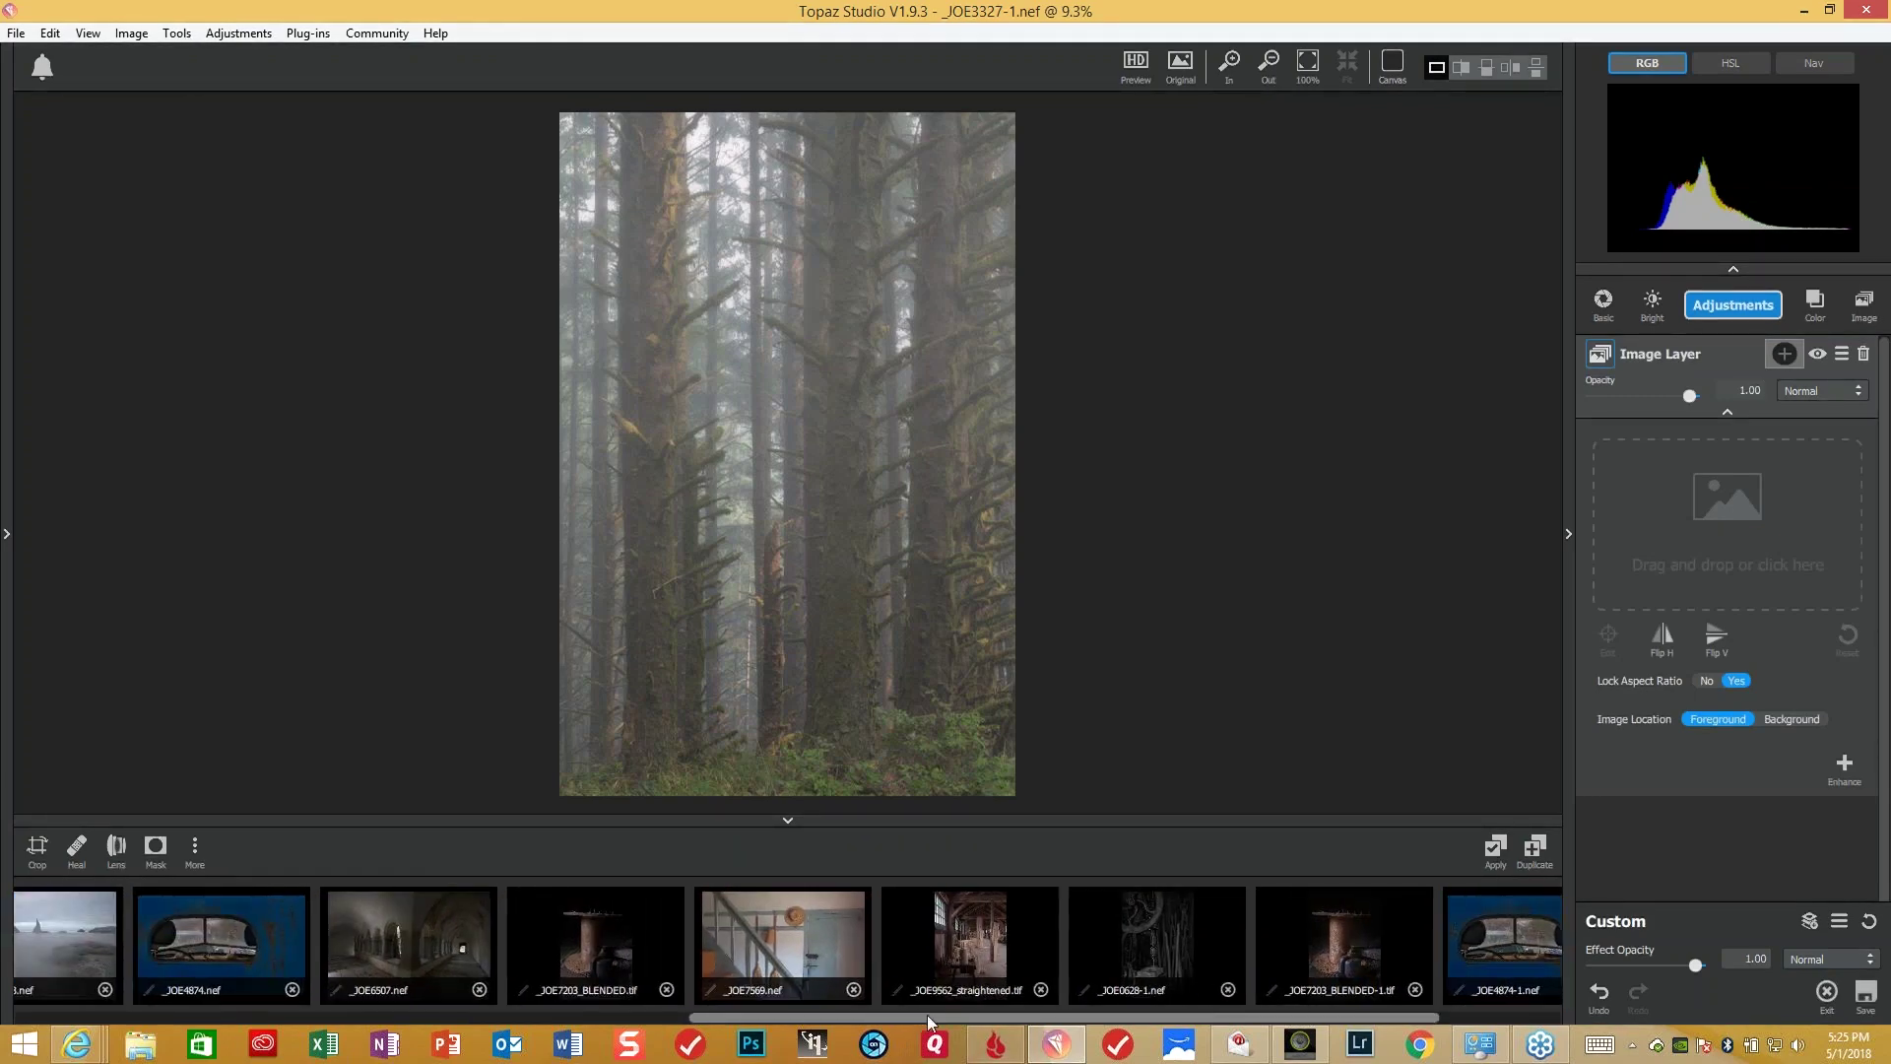
{"action": "left_click_drag", "start_coordinate": [926, 1015], "coordinate": [1108, 1009]}
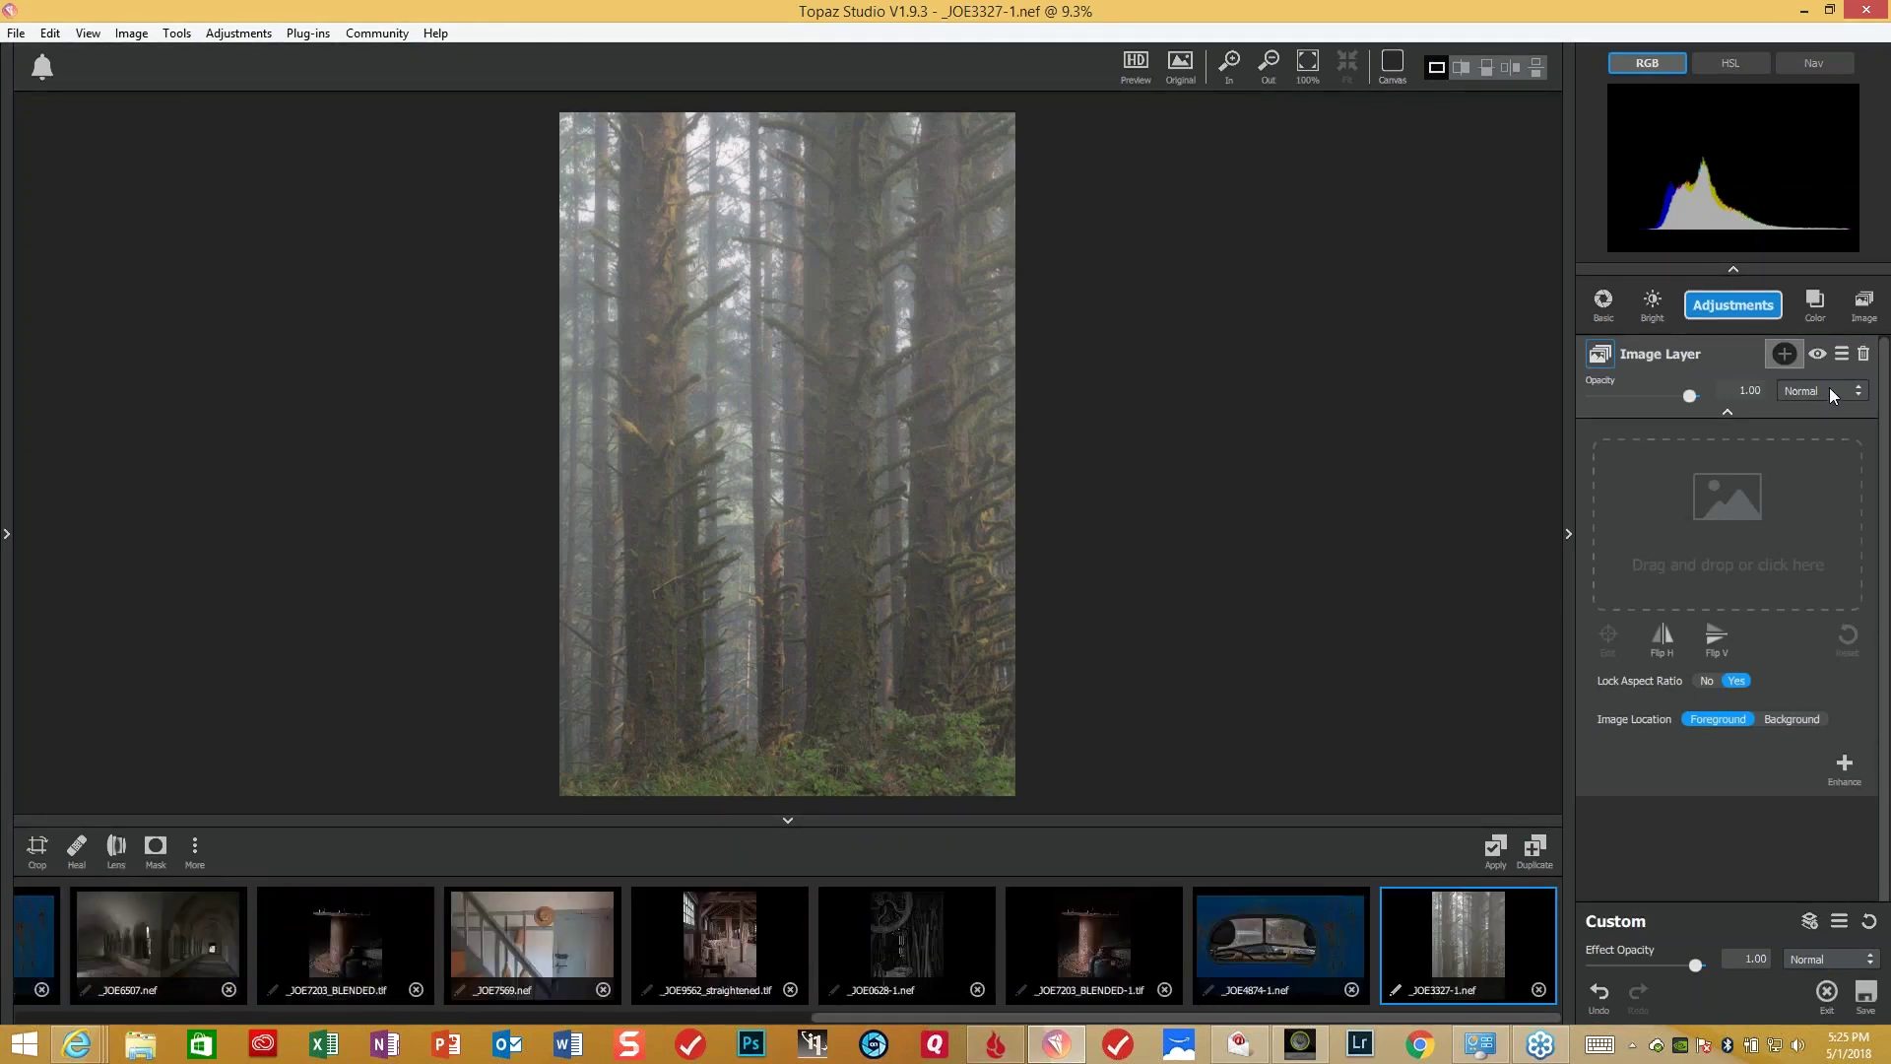
{"action": "left_click", "coordinate": [1861, 355]}
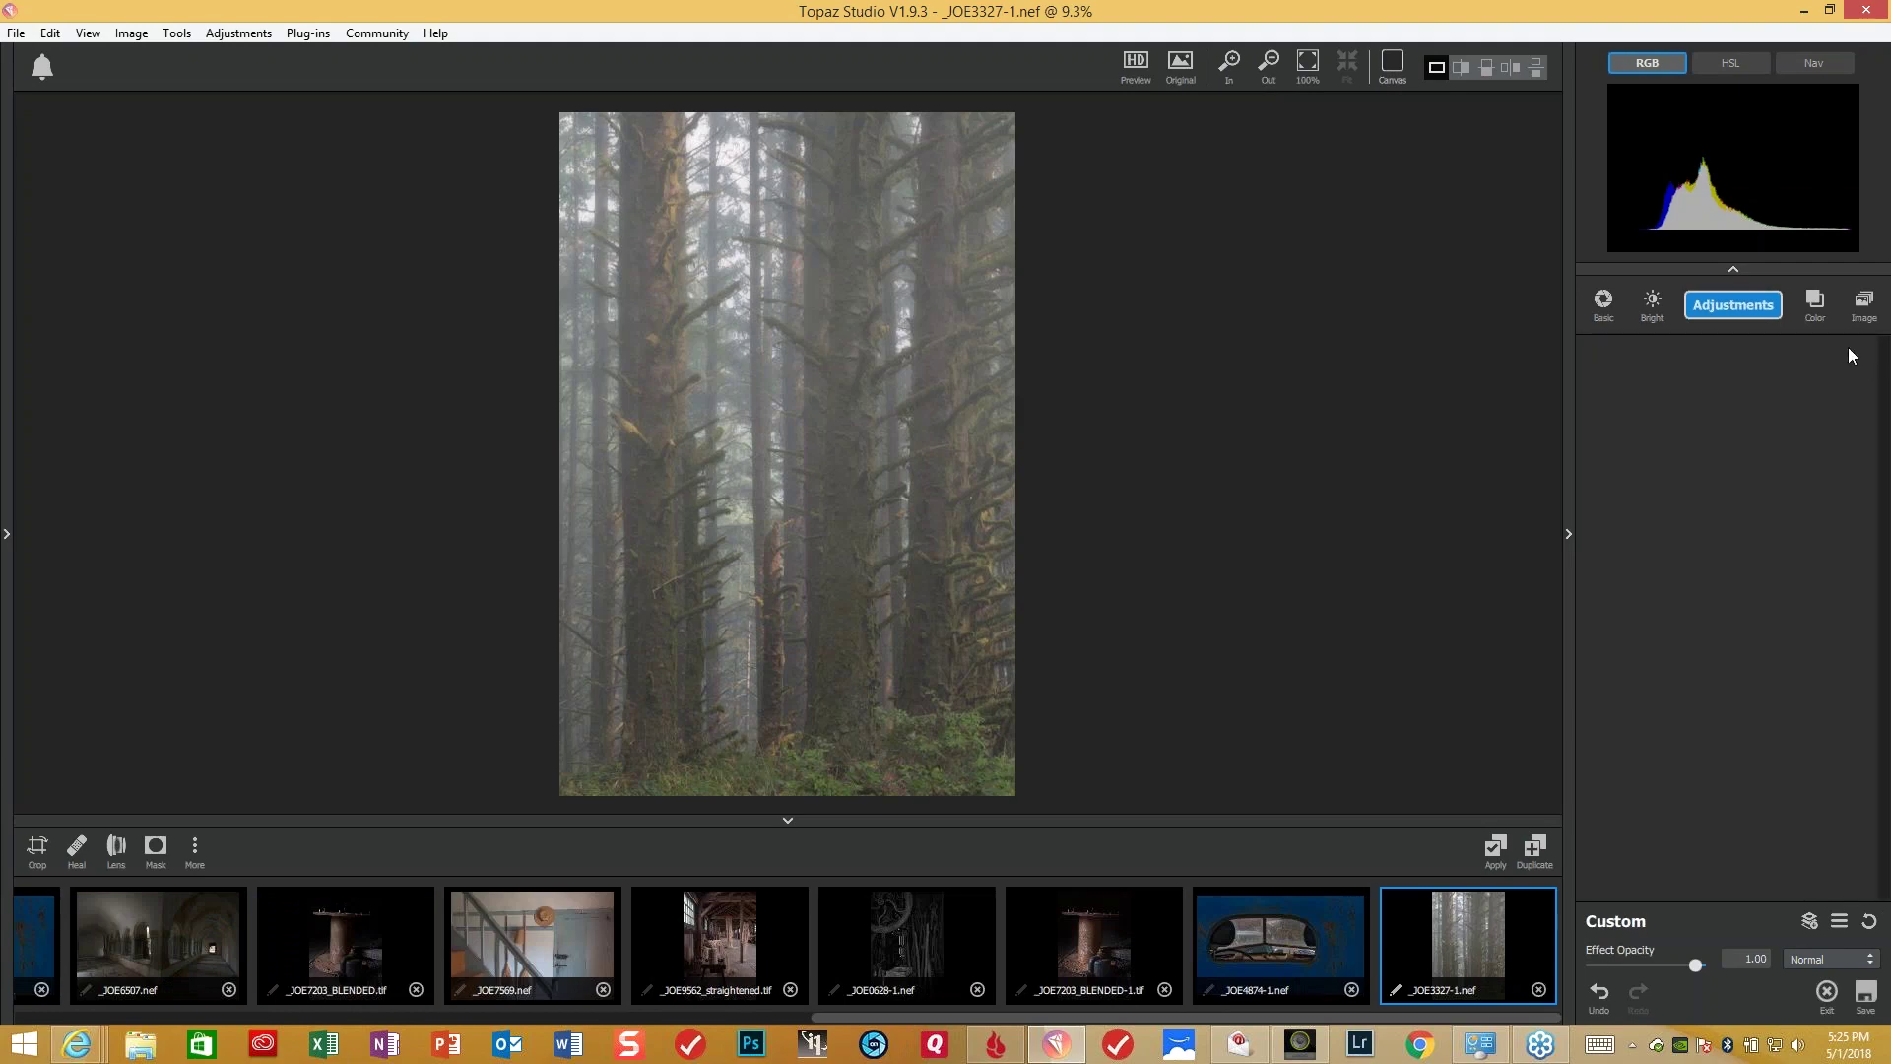
- Add a Motion Blurs adjustment of type Motion to the foggy forest photo and slightly shorten its vertical blur line
{"action": "left_click", "coordinate": [1734, 305]}
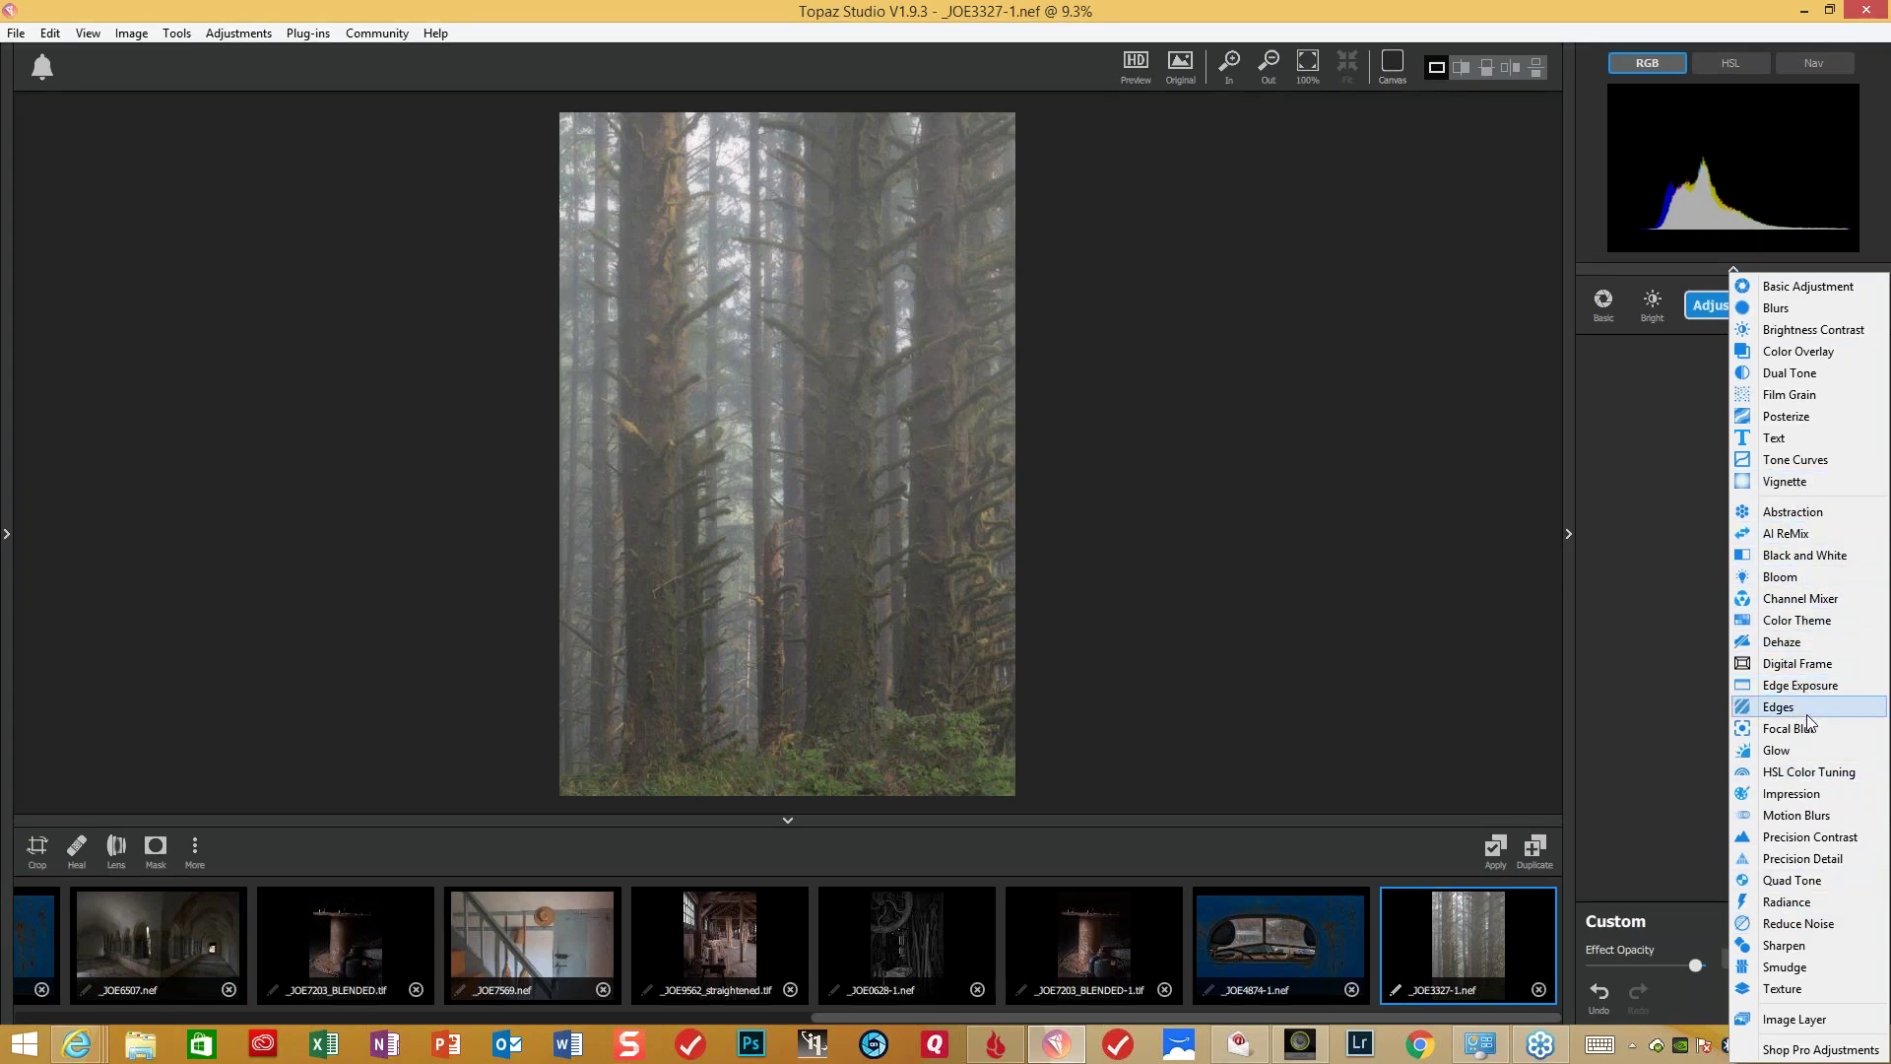
{"action": "left_click", "coordinate": [1809, 818]}
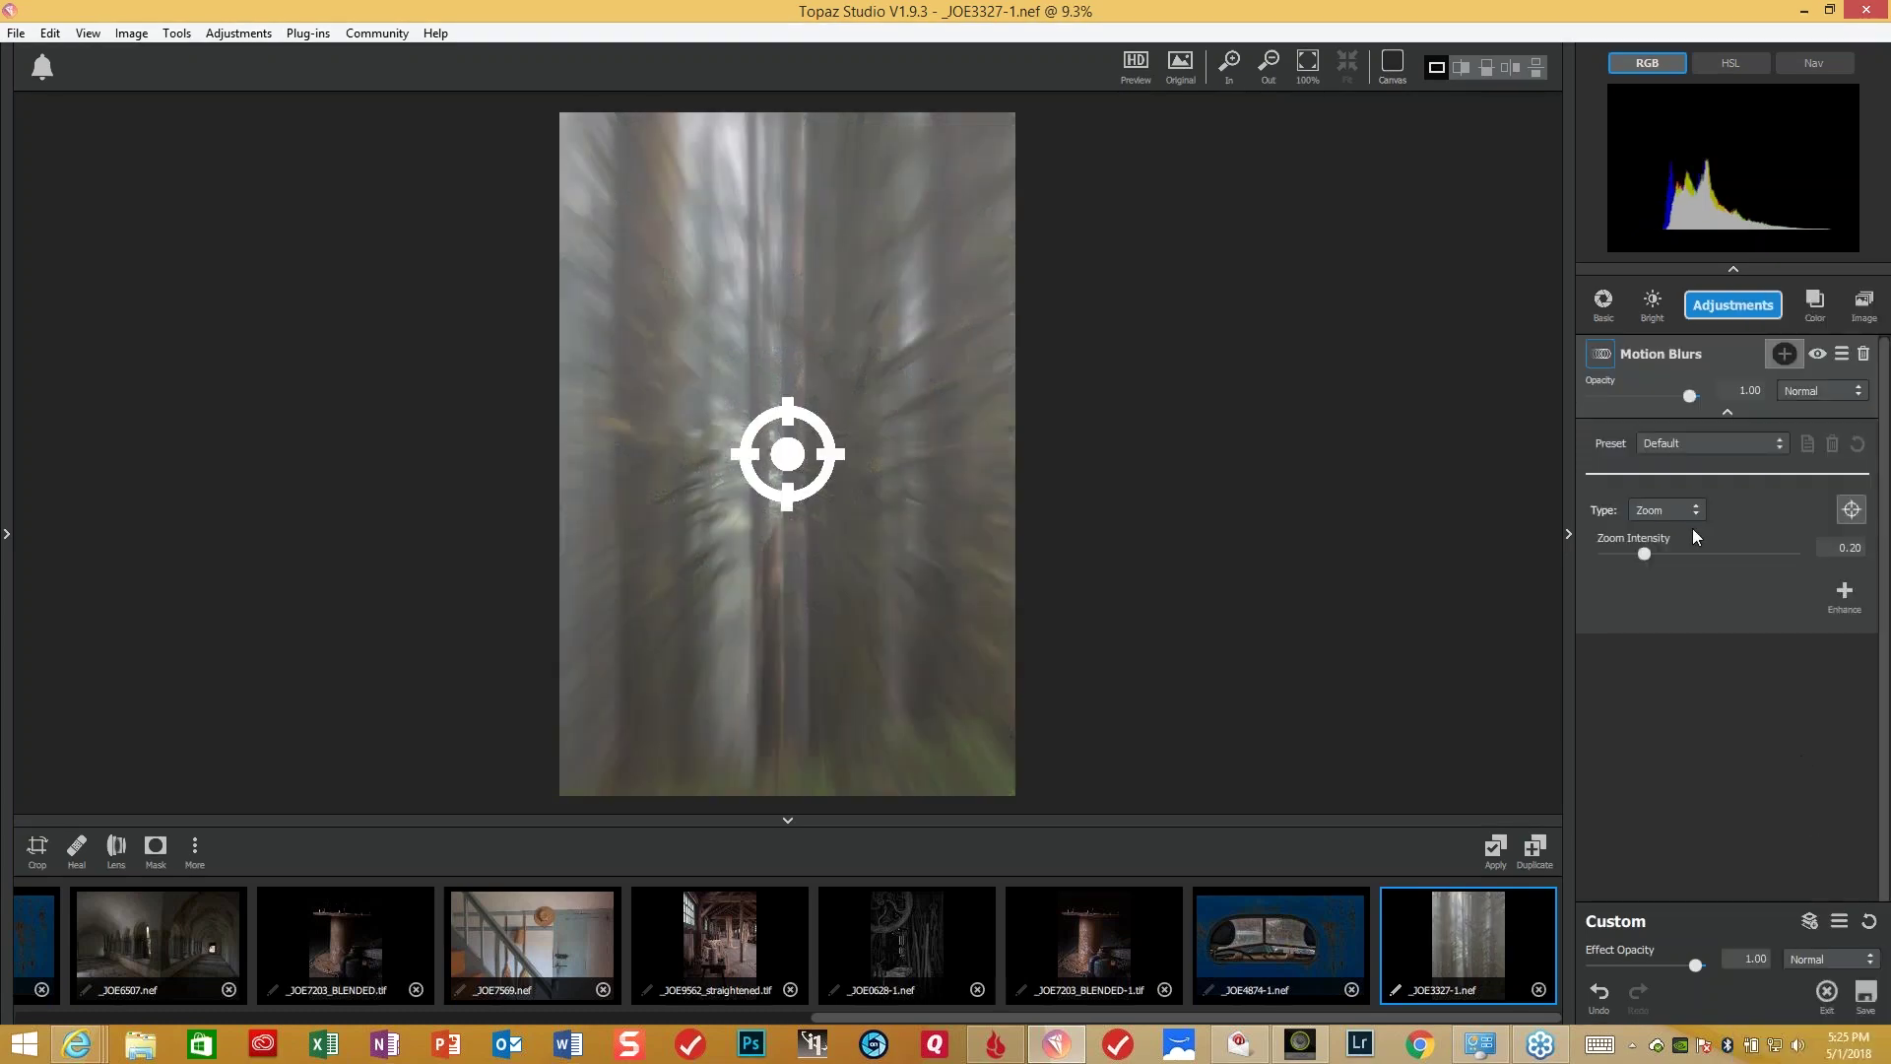
{"action": "left_click", "coordinate": [1696, 513]}
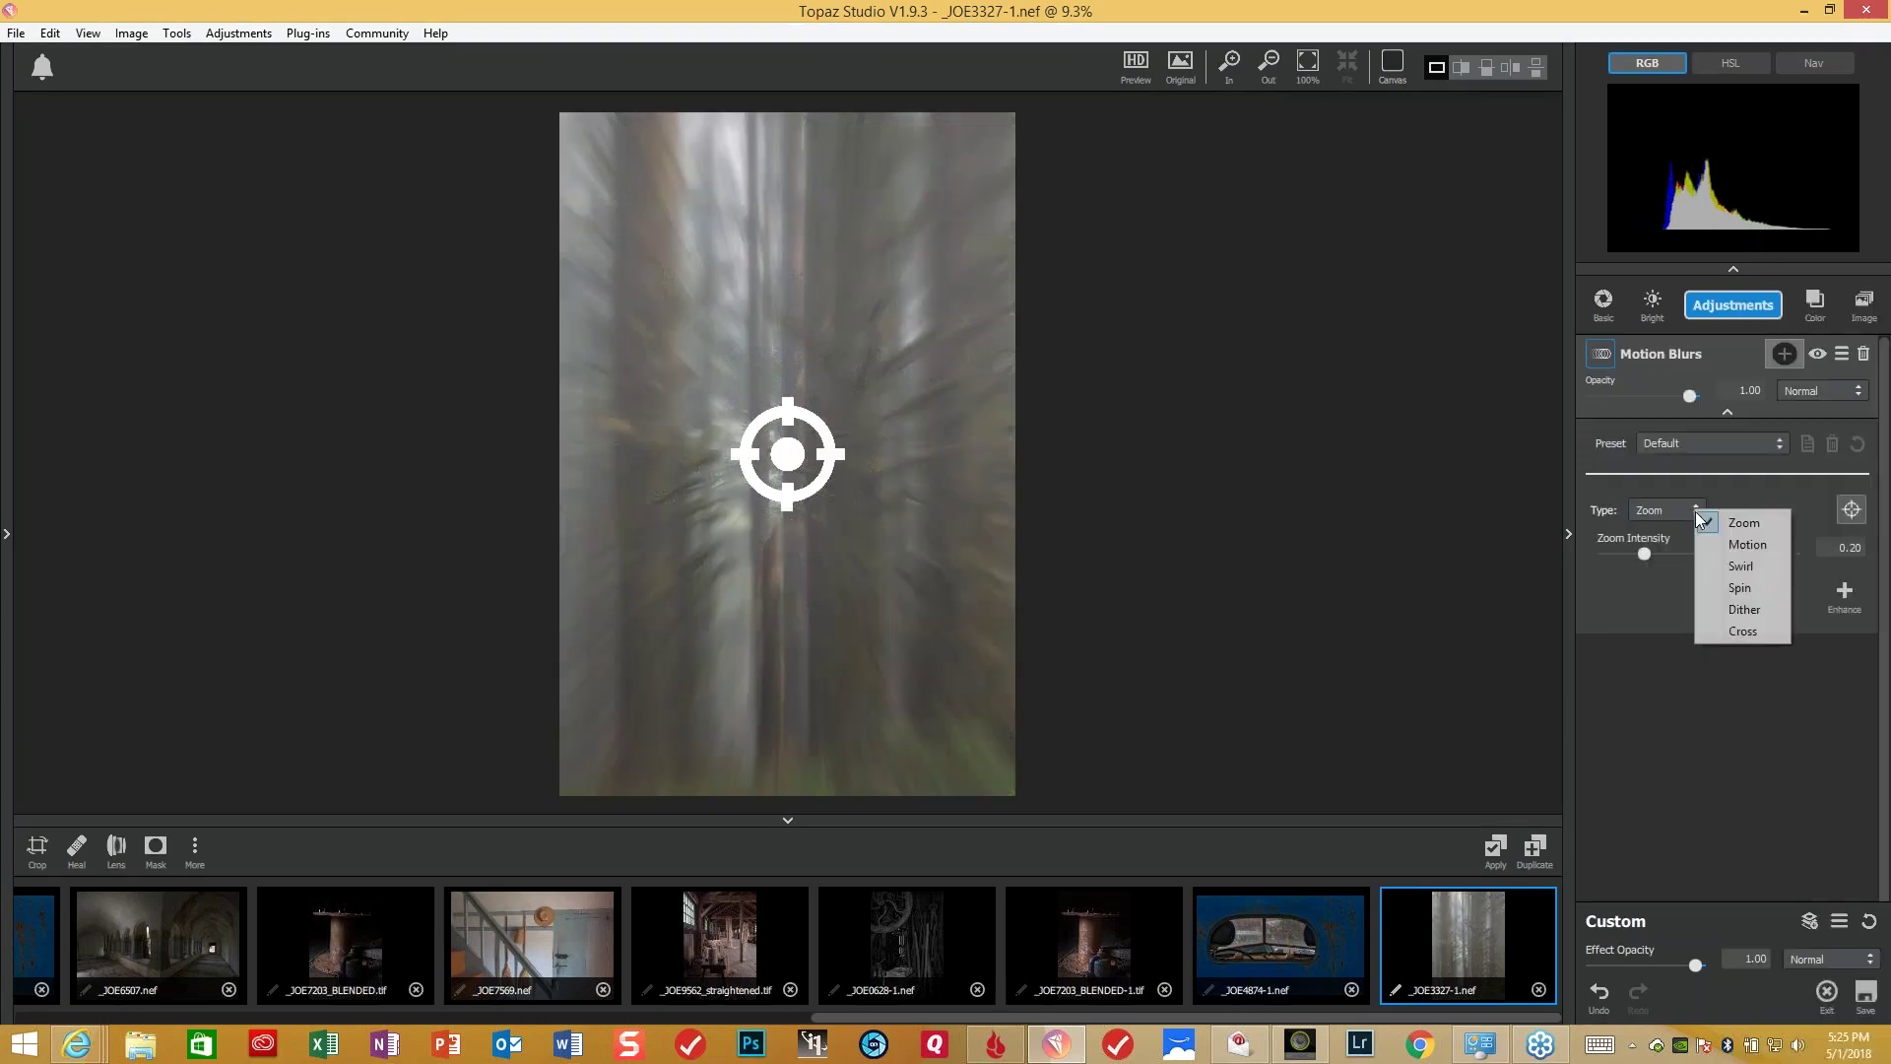
{"action": "left_click", "coordinate": [1746, 545]}
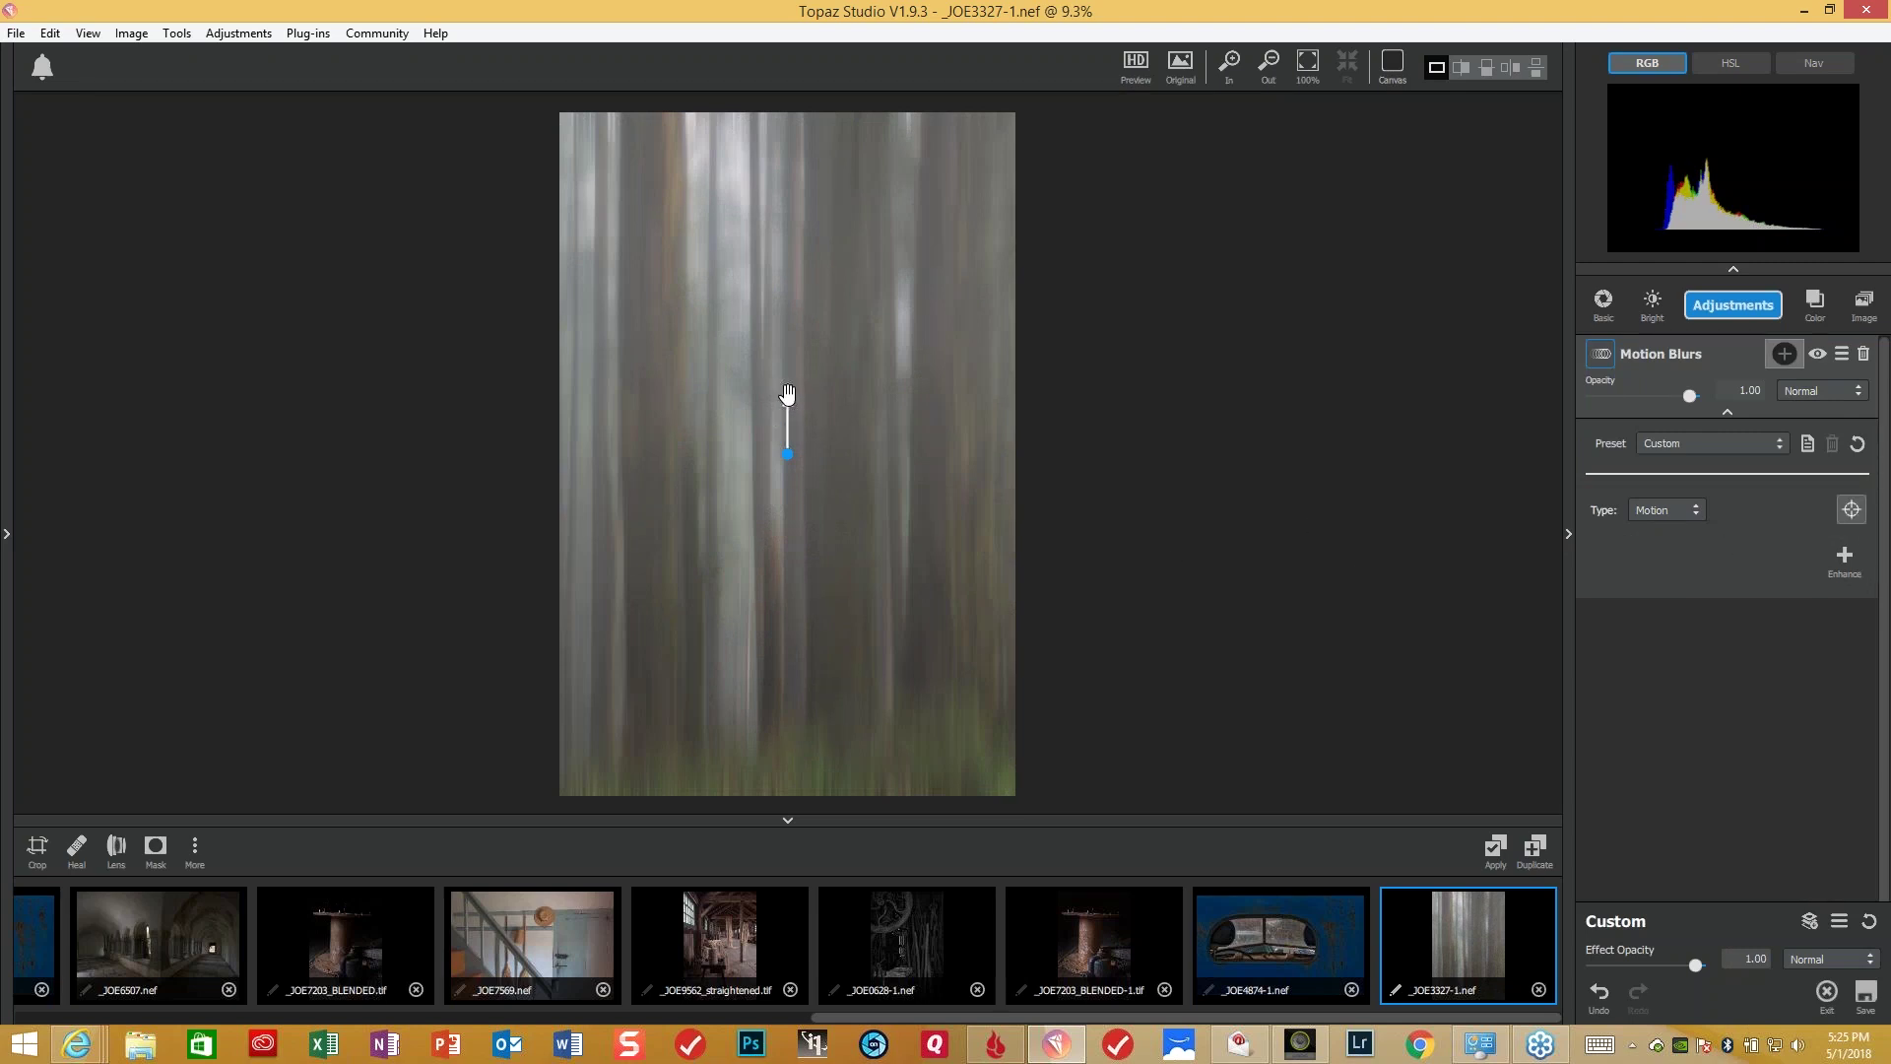
{"action": "left_click_drag", "start_coordinate": [788, 395], "coordinate": [790, 404]}
- Add an Image Layer above the motion blur and load the forest photo _JOE3328.nef into it
{"action": "left_click", "coordinate": [1865, 308]}
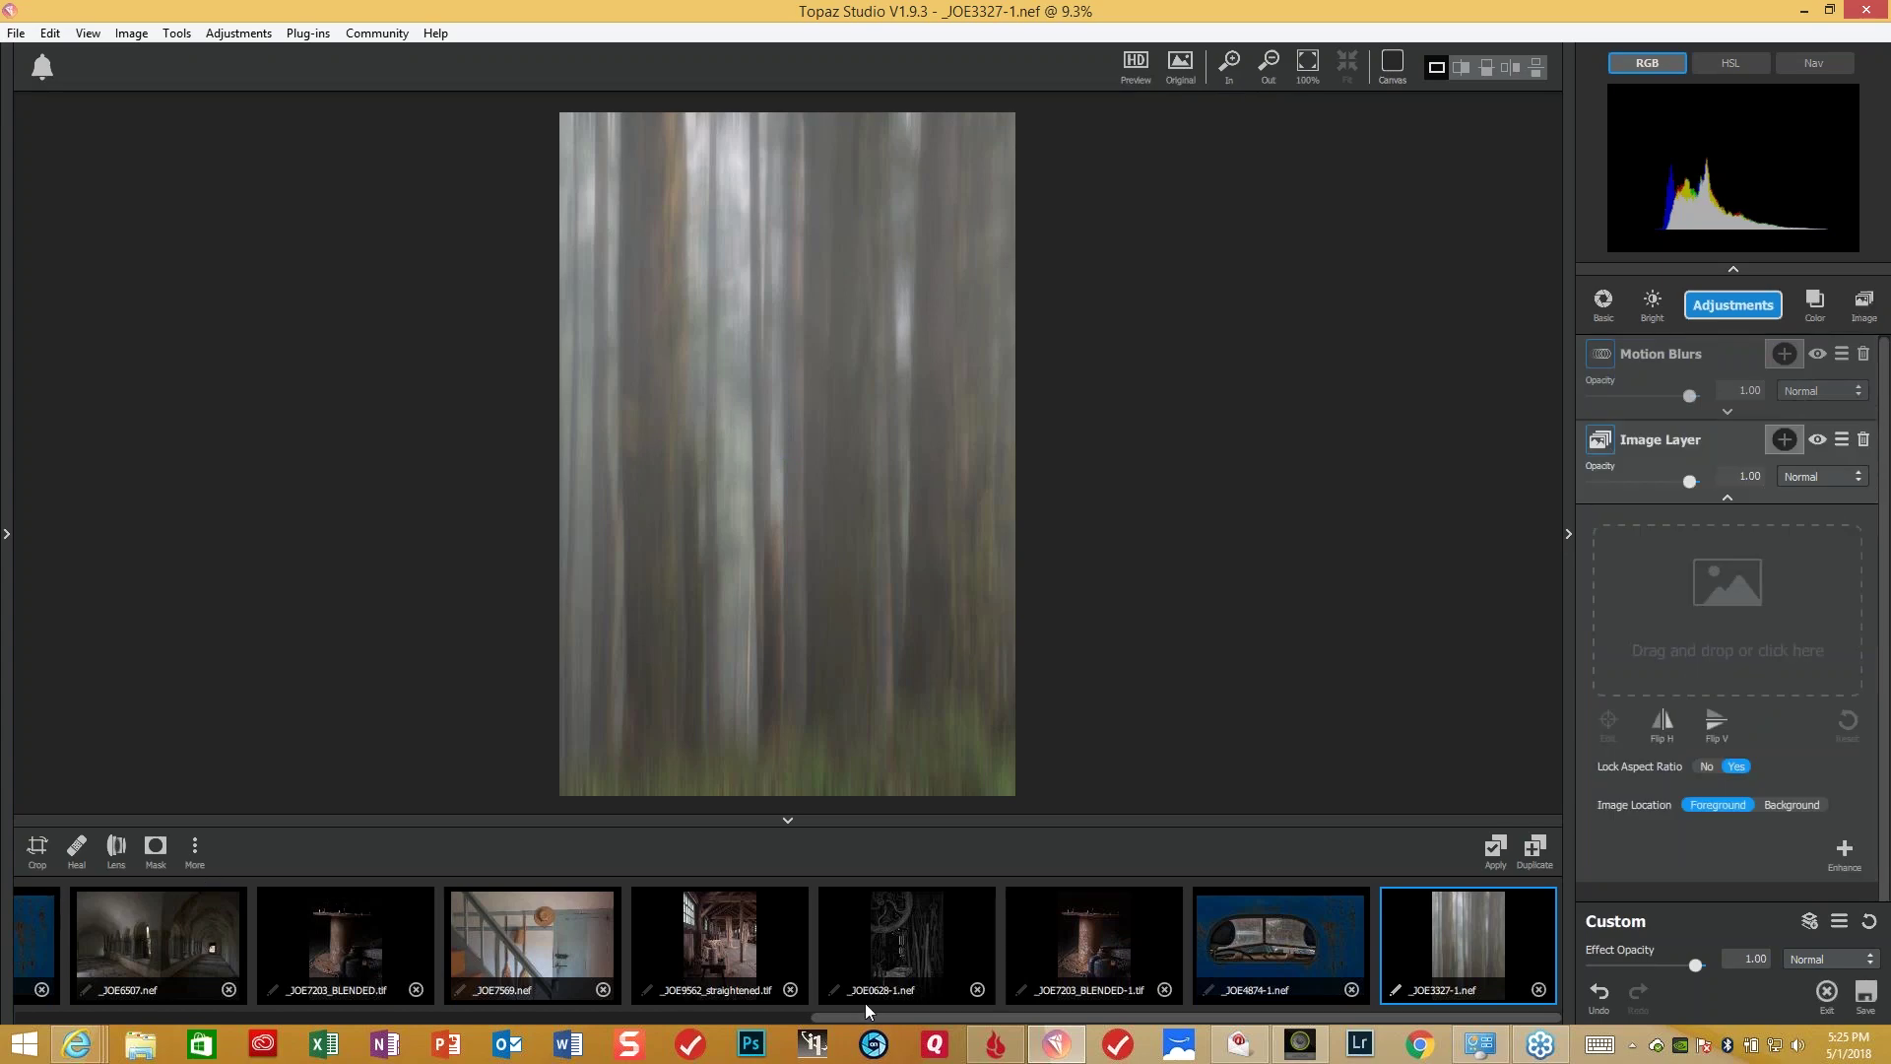
{"action": "left_click_drag", "start_coordinate": [866, 1018], "coordinate": [328, 1011]}
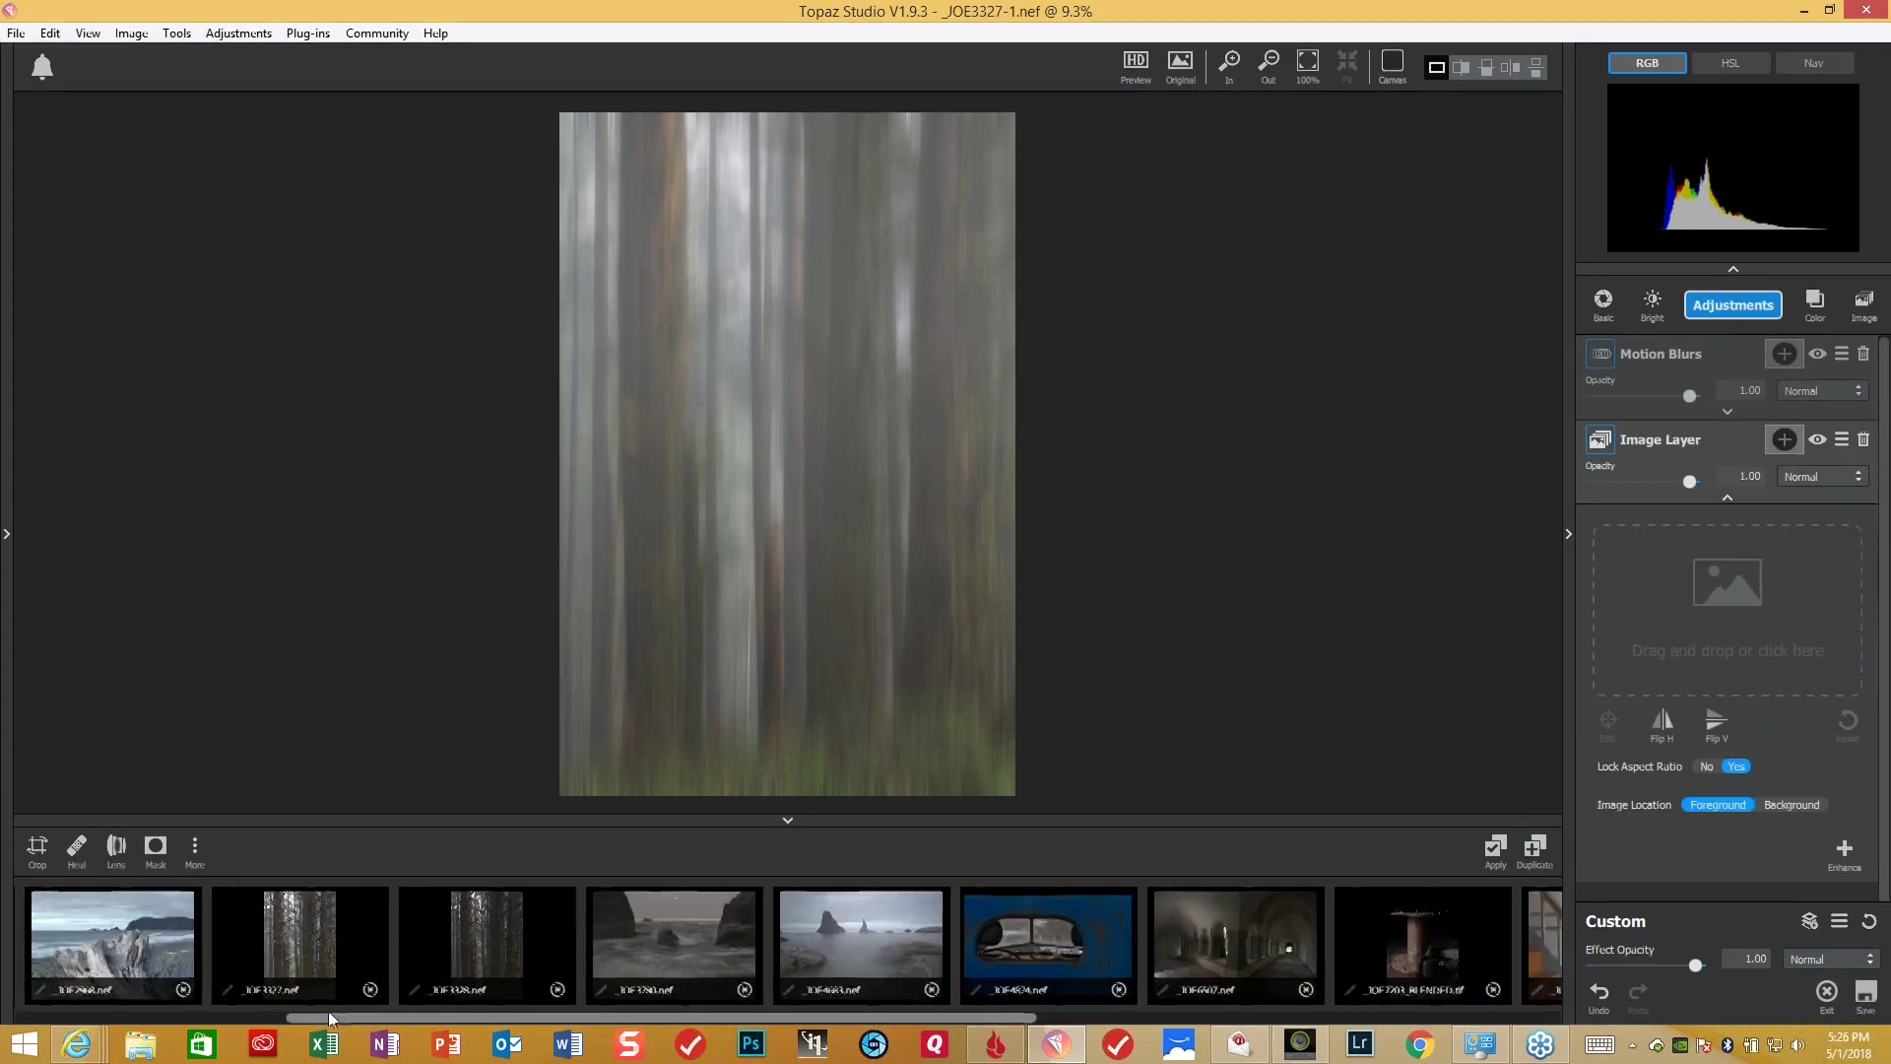
{"action": "left_click_drag", "start_coordinate": [516, 943], "coordinate": [1740, 617]}
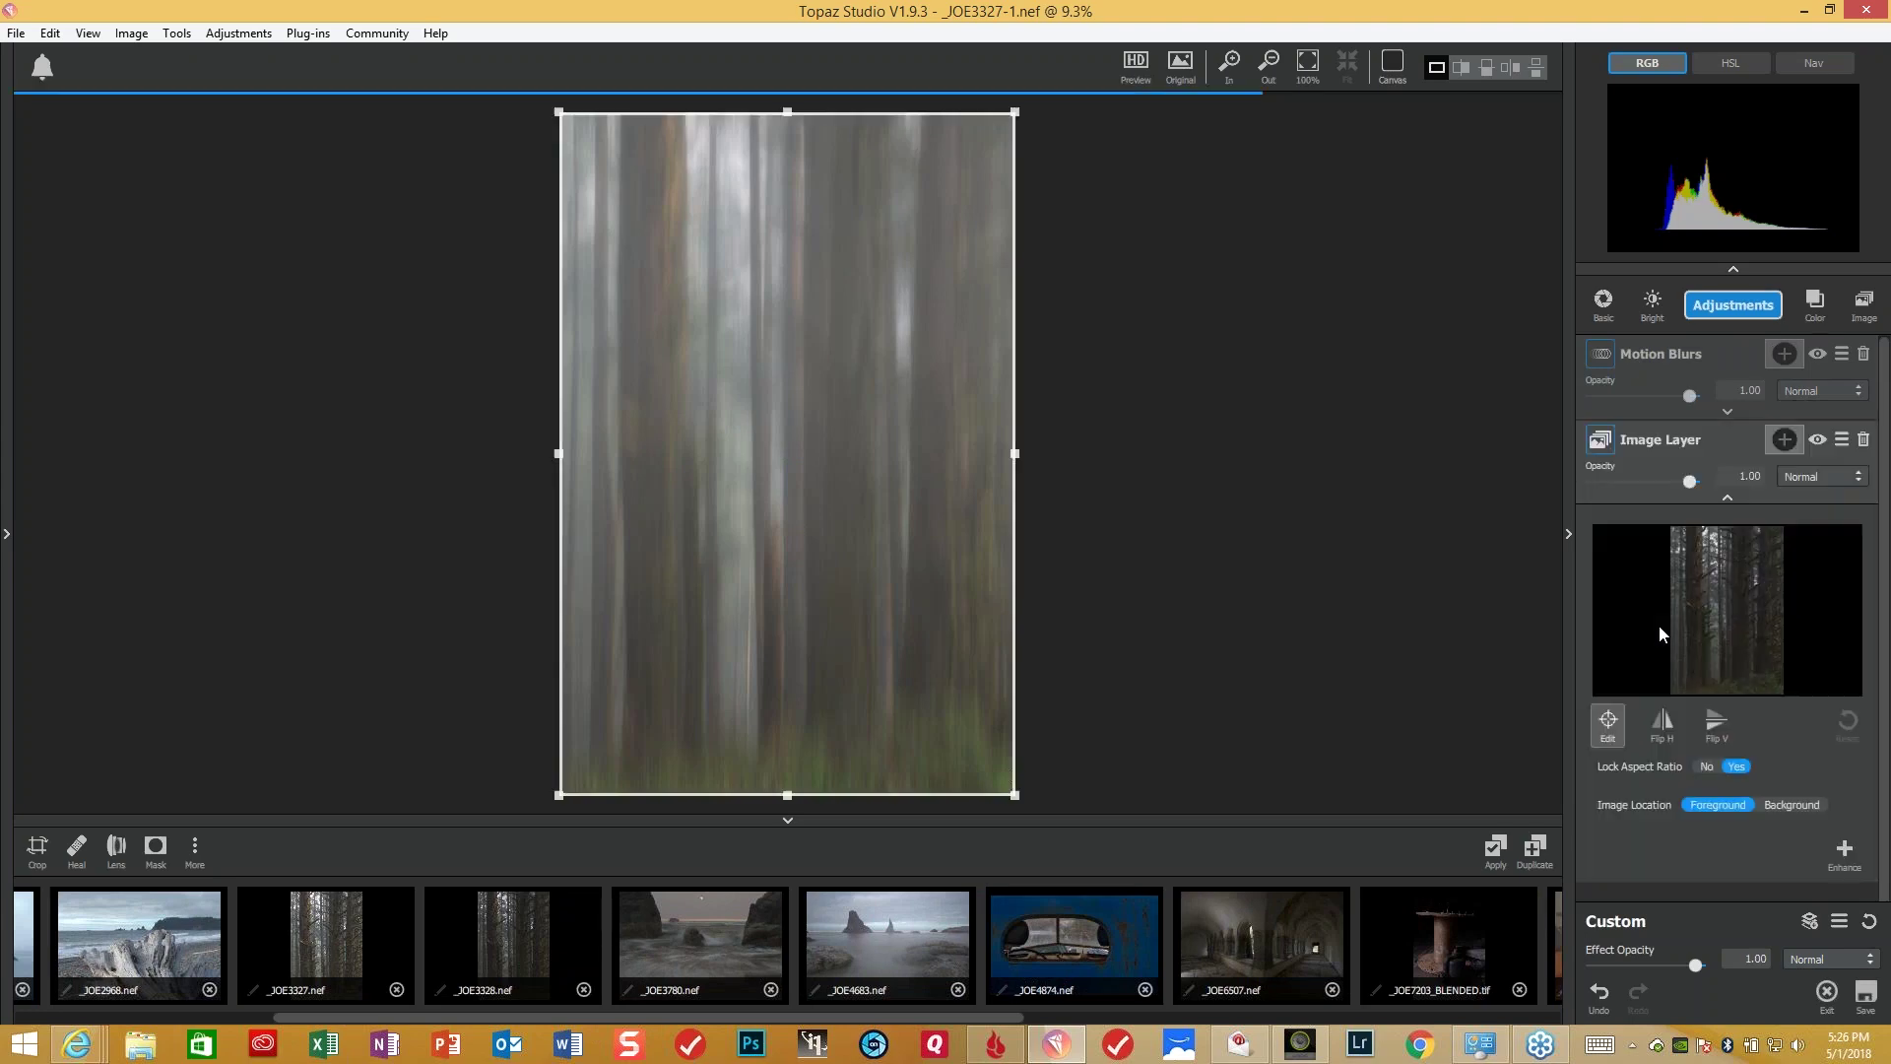
- Set the image layer's location to Background and give the layer a luminosity mask
{"action": "left_click", "coordinate": [1805, 804]}
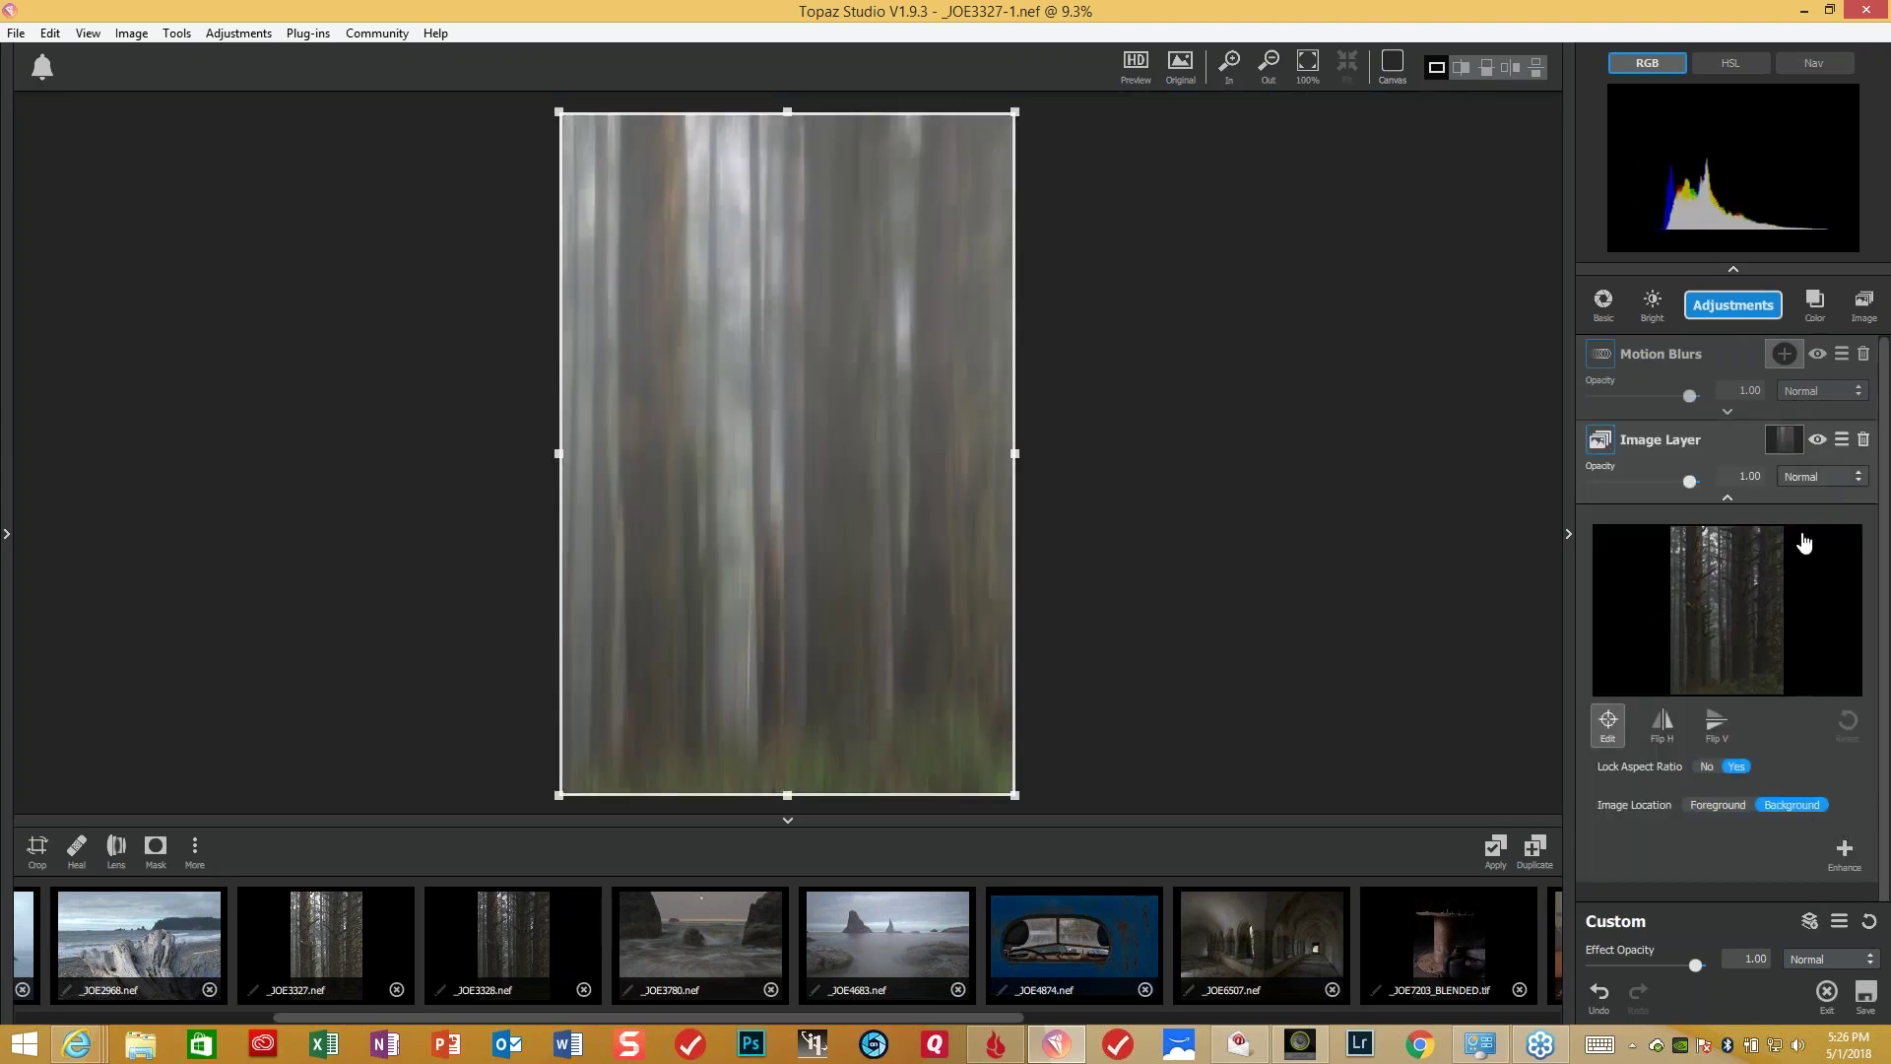
{"action": "left_click", "coordinate": [1786, 456]}
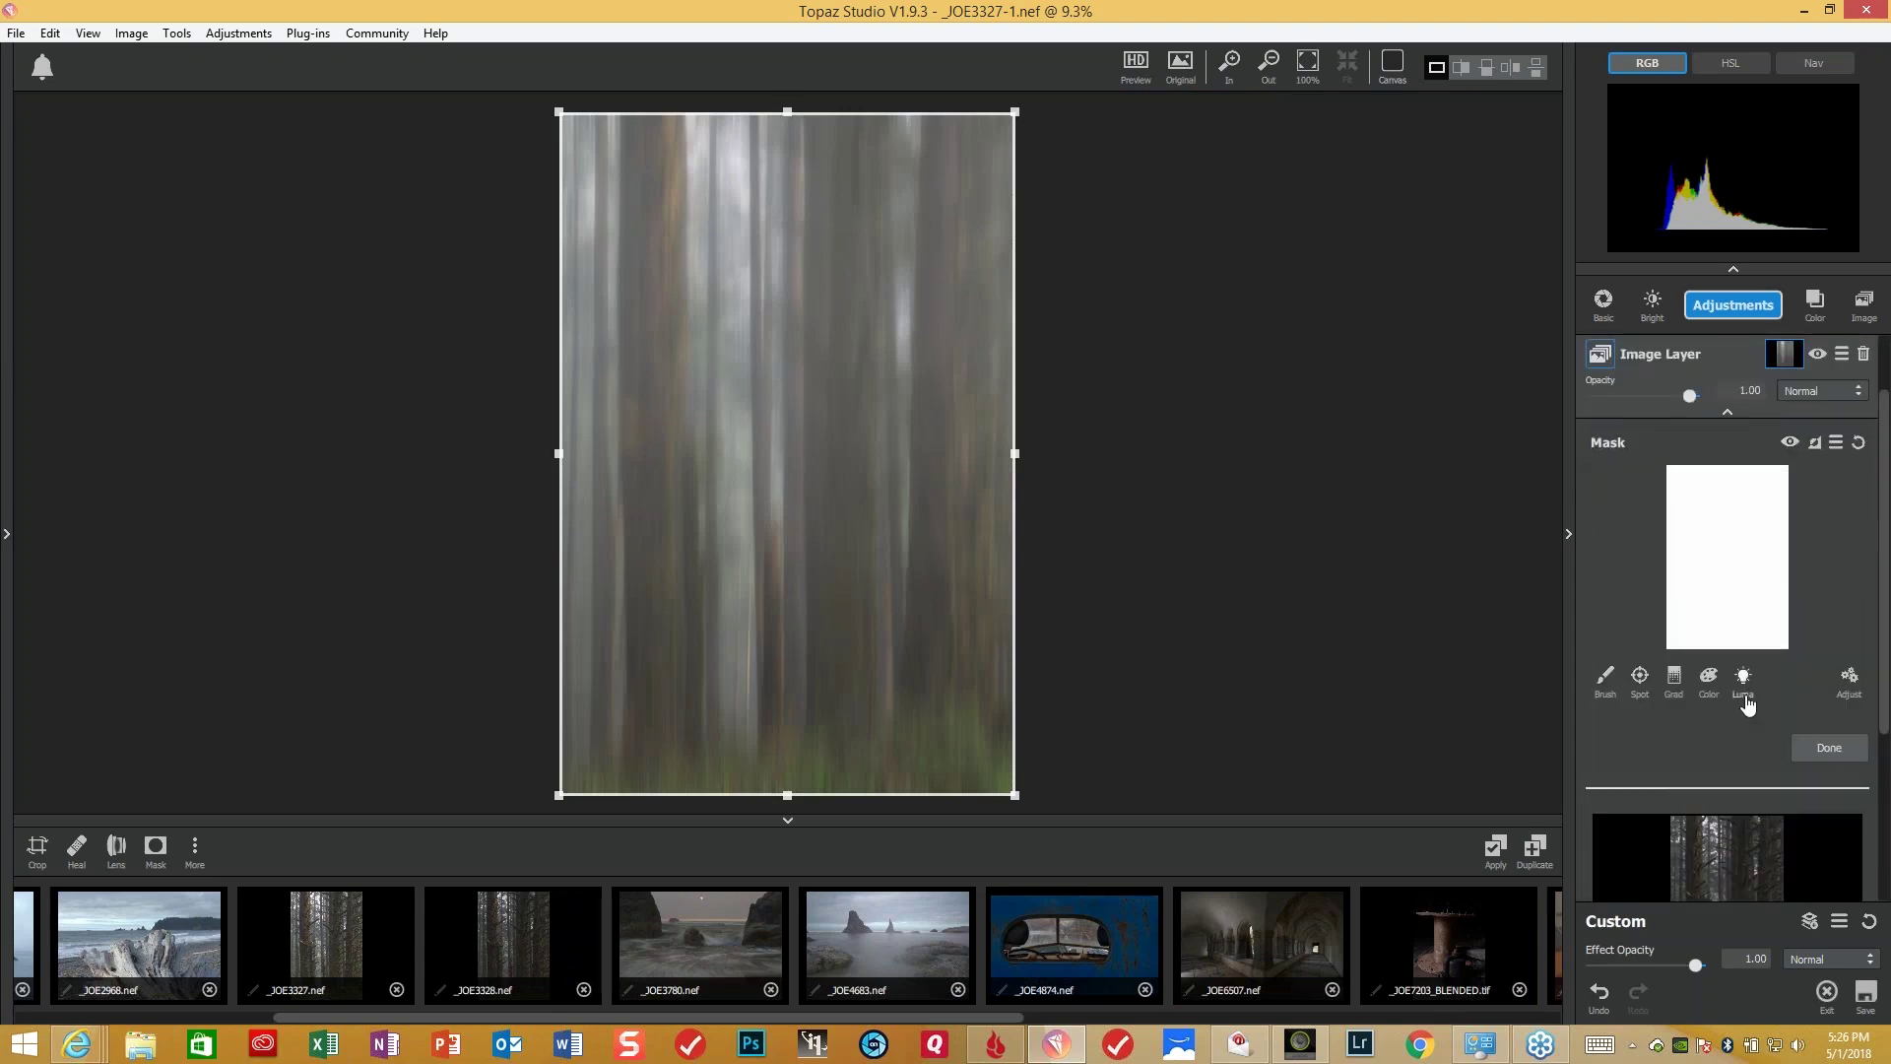
{"action": "left_click", "coordinate": [1745, 680]}
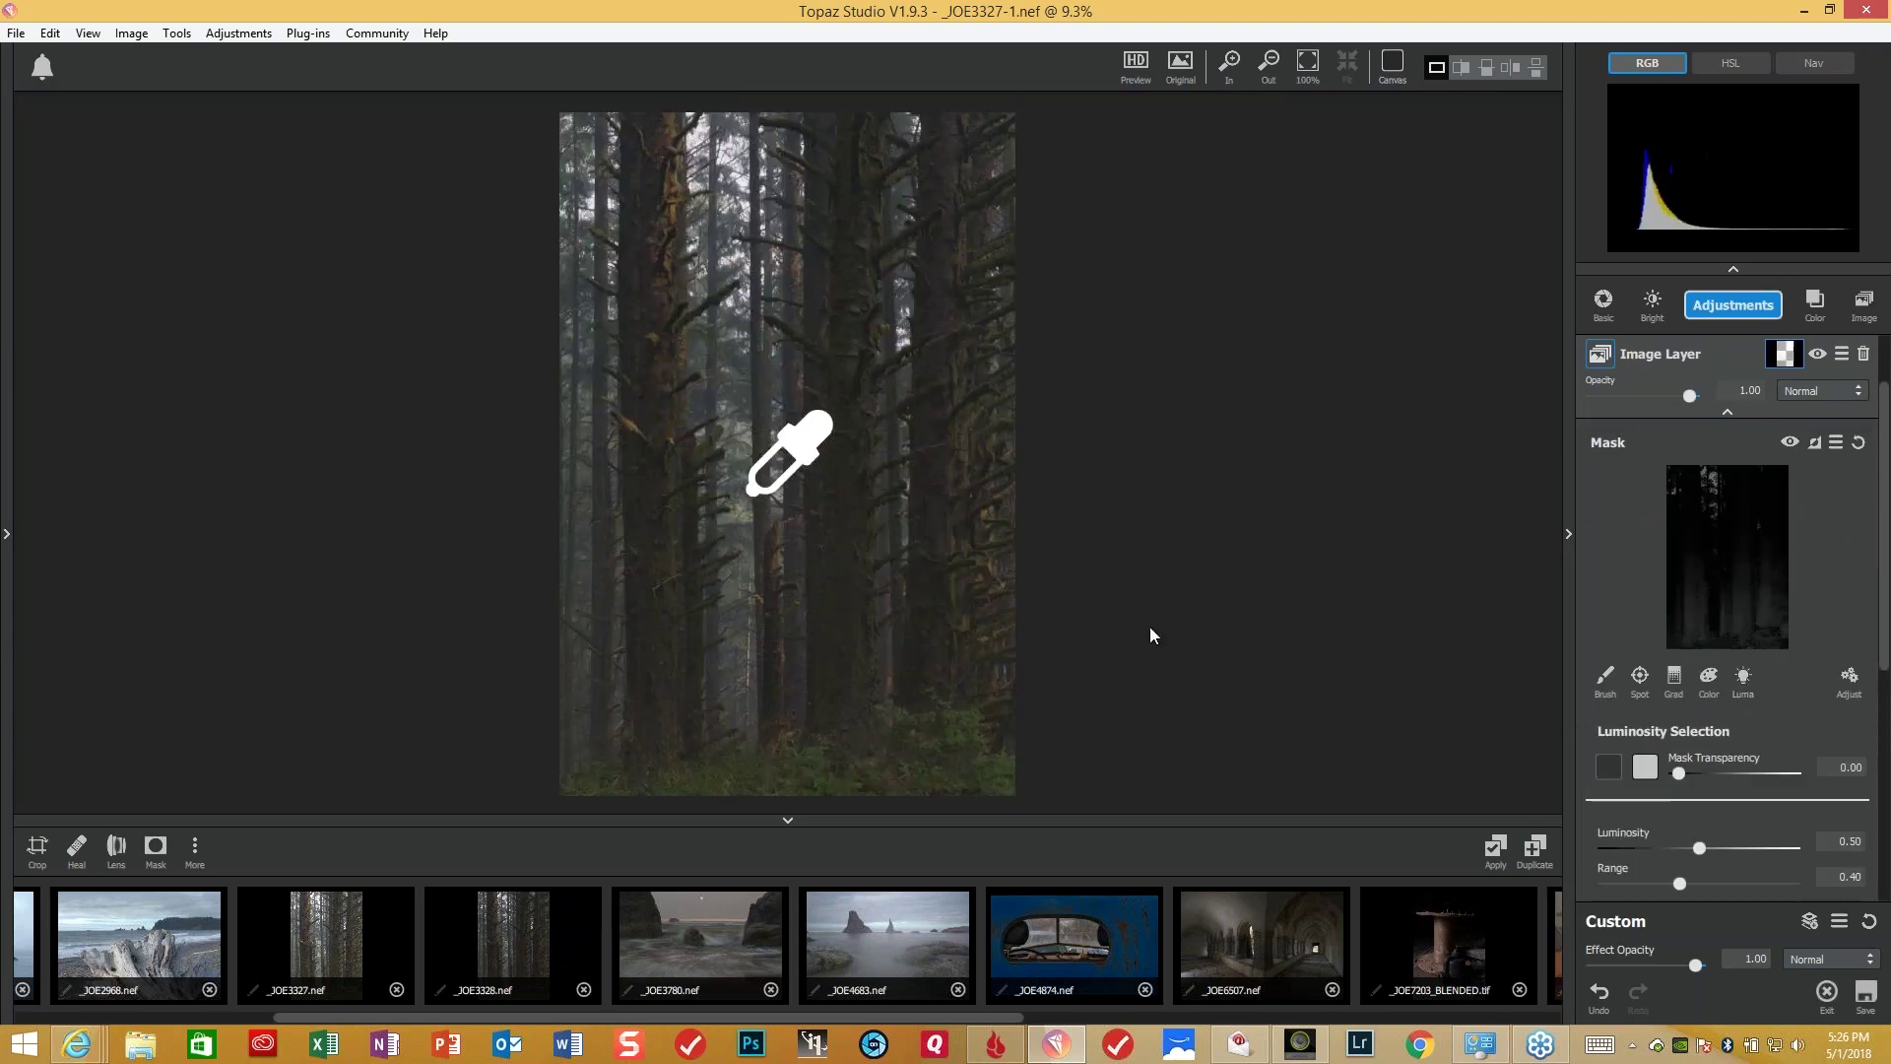
- Set the luminosity mask's transparency to 0.72, its luminosity to 0.51 and its range to 0.20
{"action": "left_click", "coordinate": [1684, 772]}
{"action": "left_click_drag", "start_coordinate": [1687, 771], "coordinate": [1741, 774]}
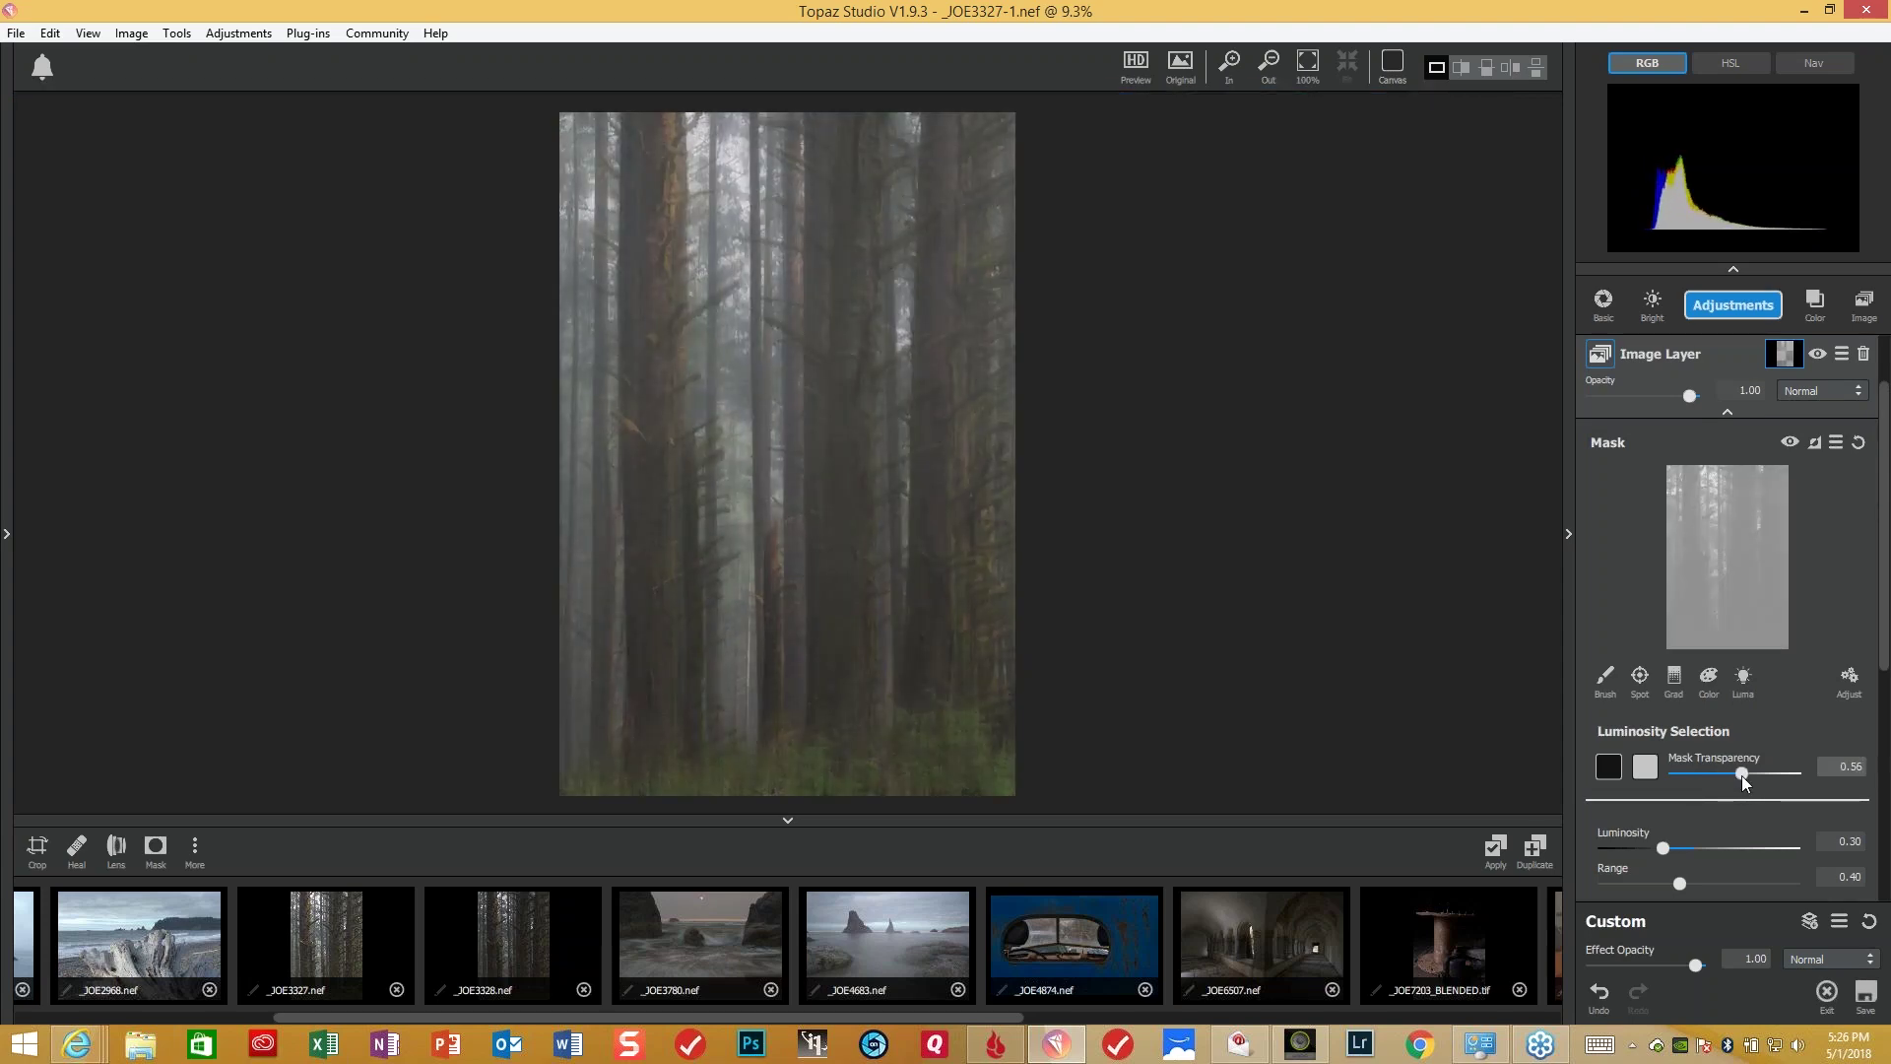
{"action": "left_click_drag", "start_coordinate": [1742, 776], "coordinate": [1759, 771]}
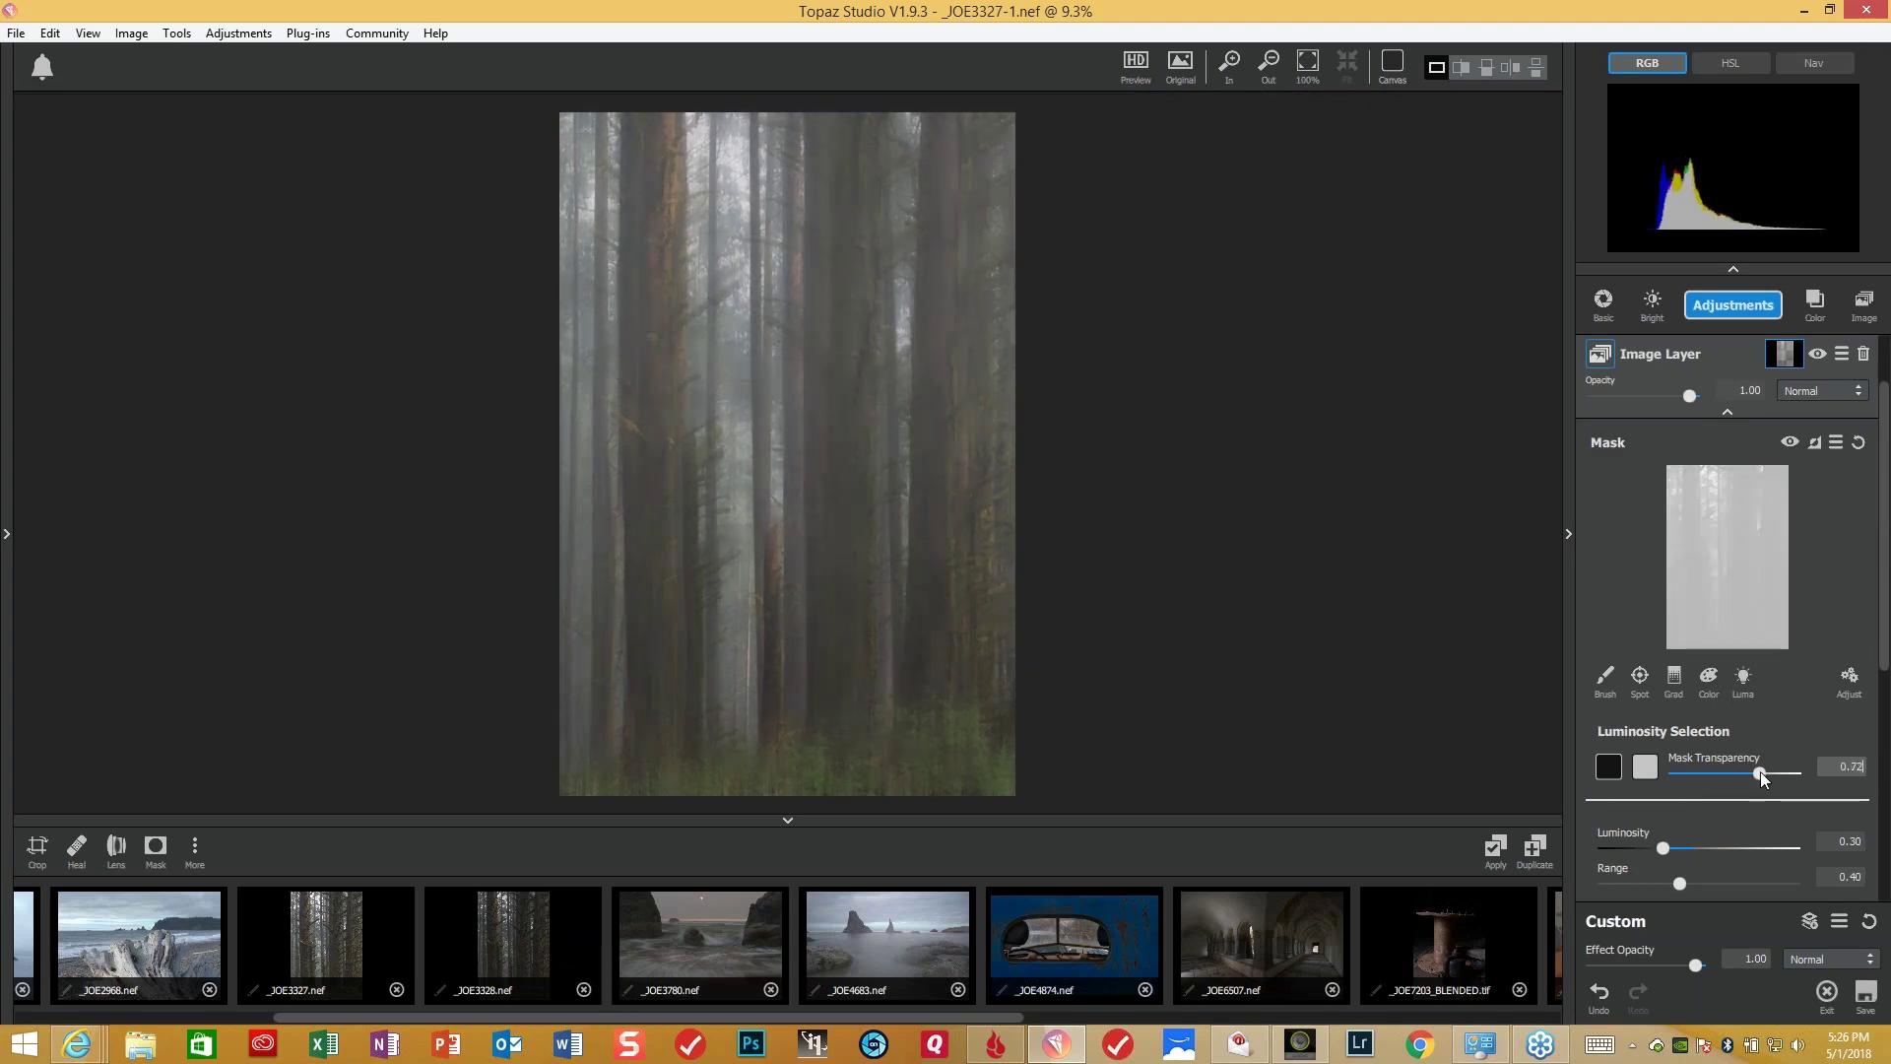
{"action": "left_click_drag", "start_coordinate": [1665, 845], "coordinate": [1646, 885]}
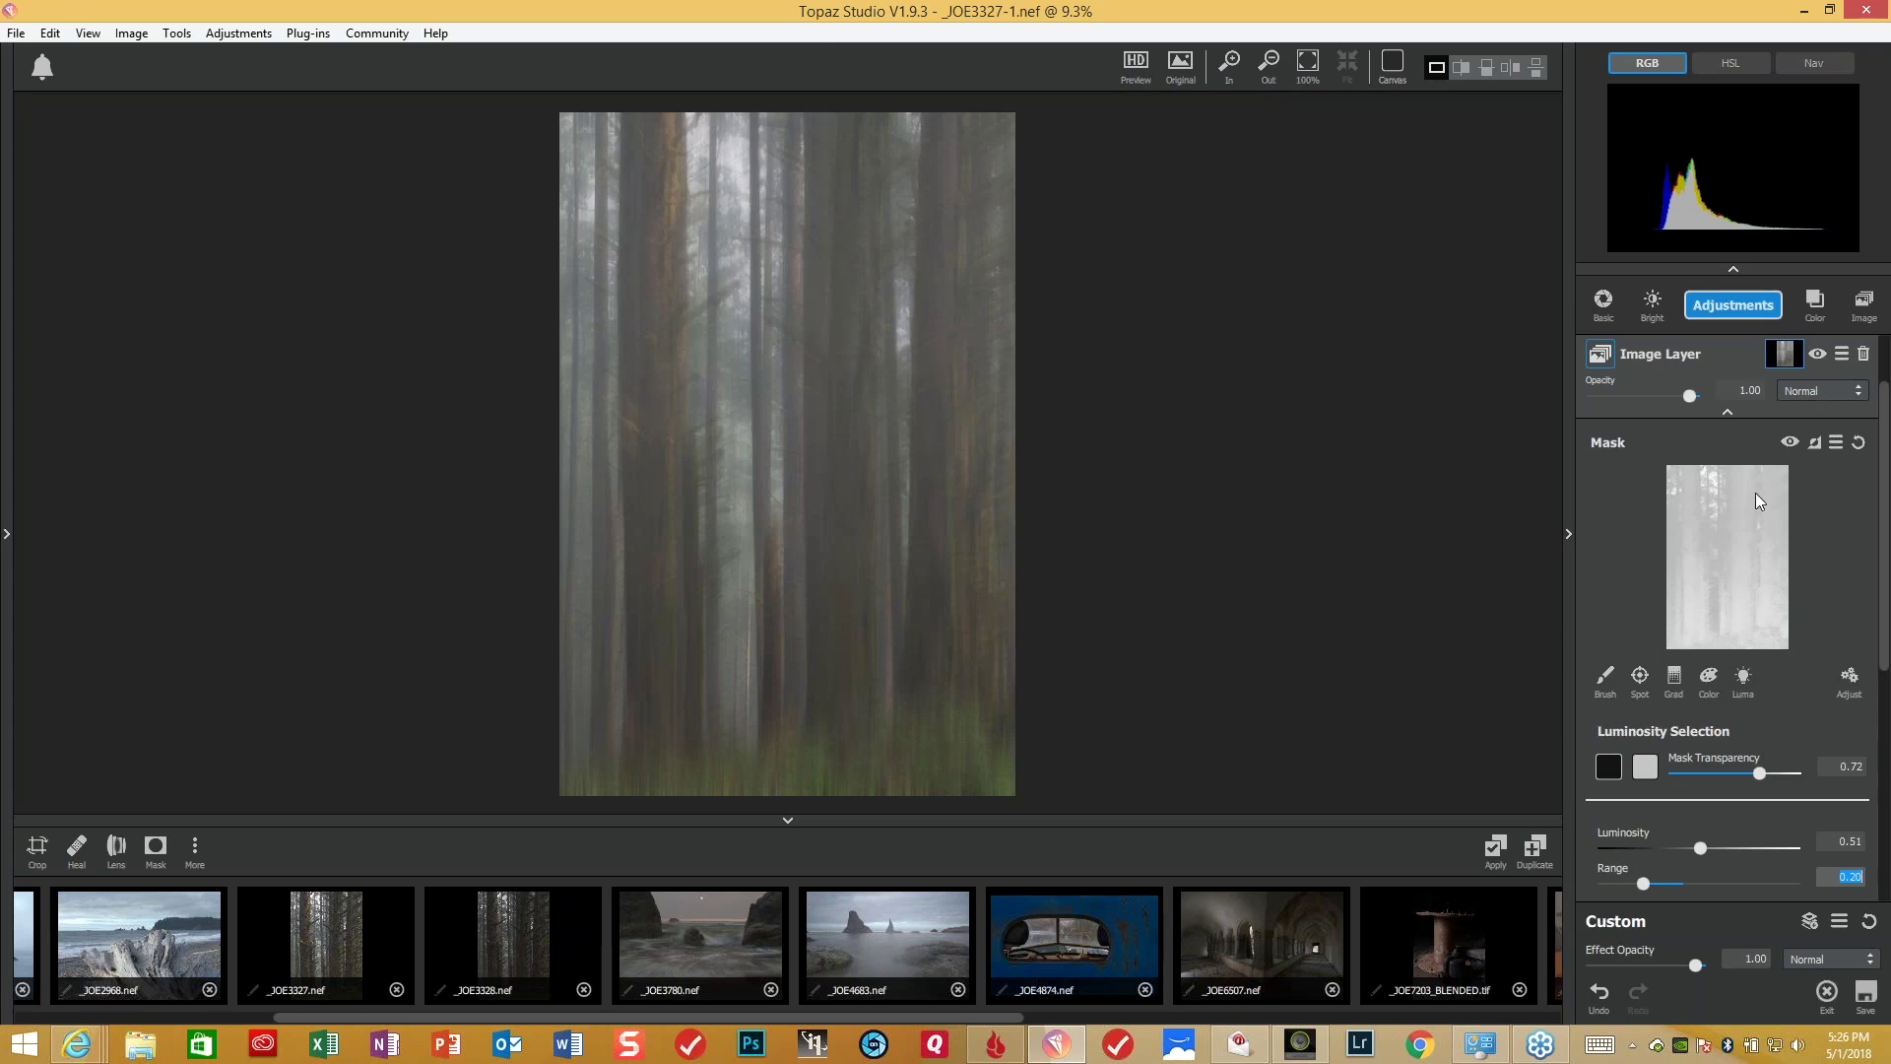
- Add a second Motion Blurs adjustment of type Motion, point its short blur line downward and set its opacity to 0.62
{"action": "left_click", "coordinate": [1745, 314]}
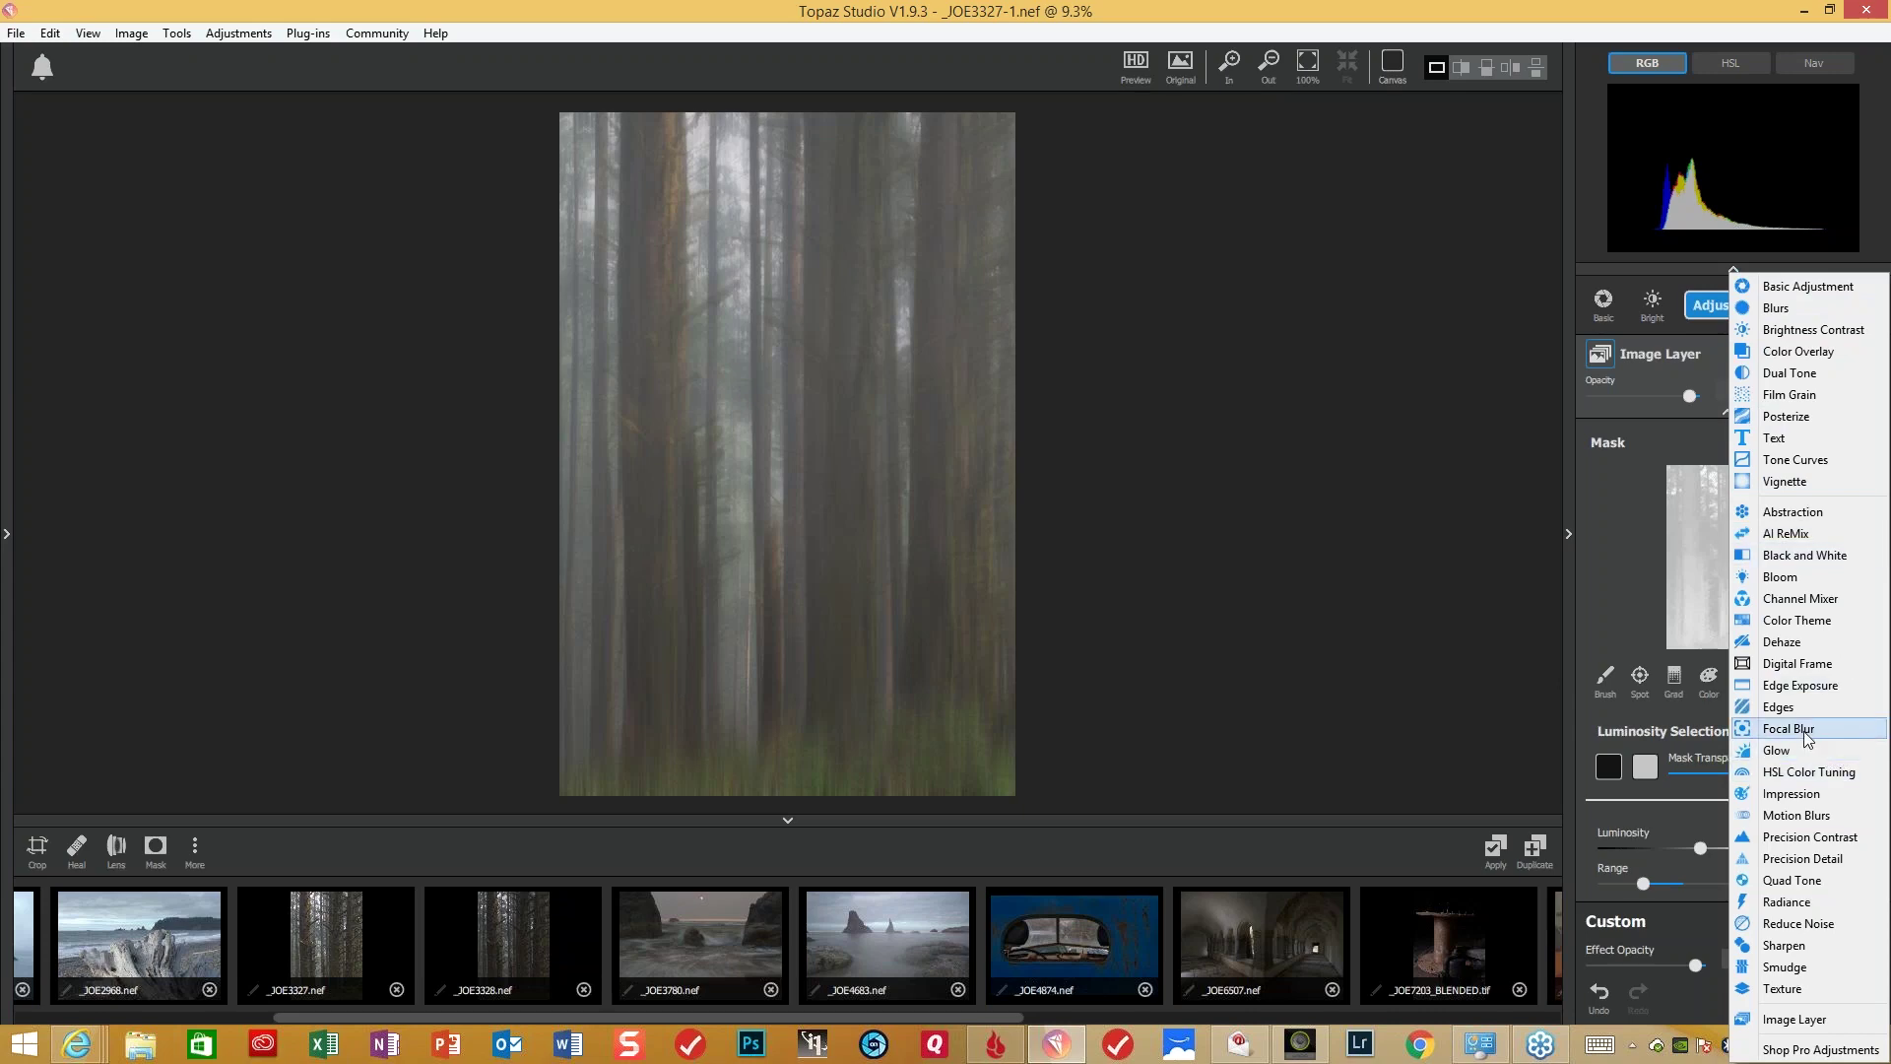
{"action": "left_click", "coordinate": [1812, 814]}
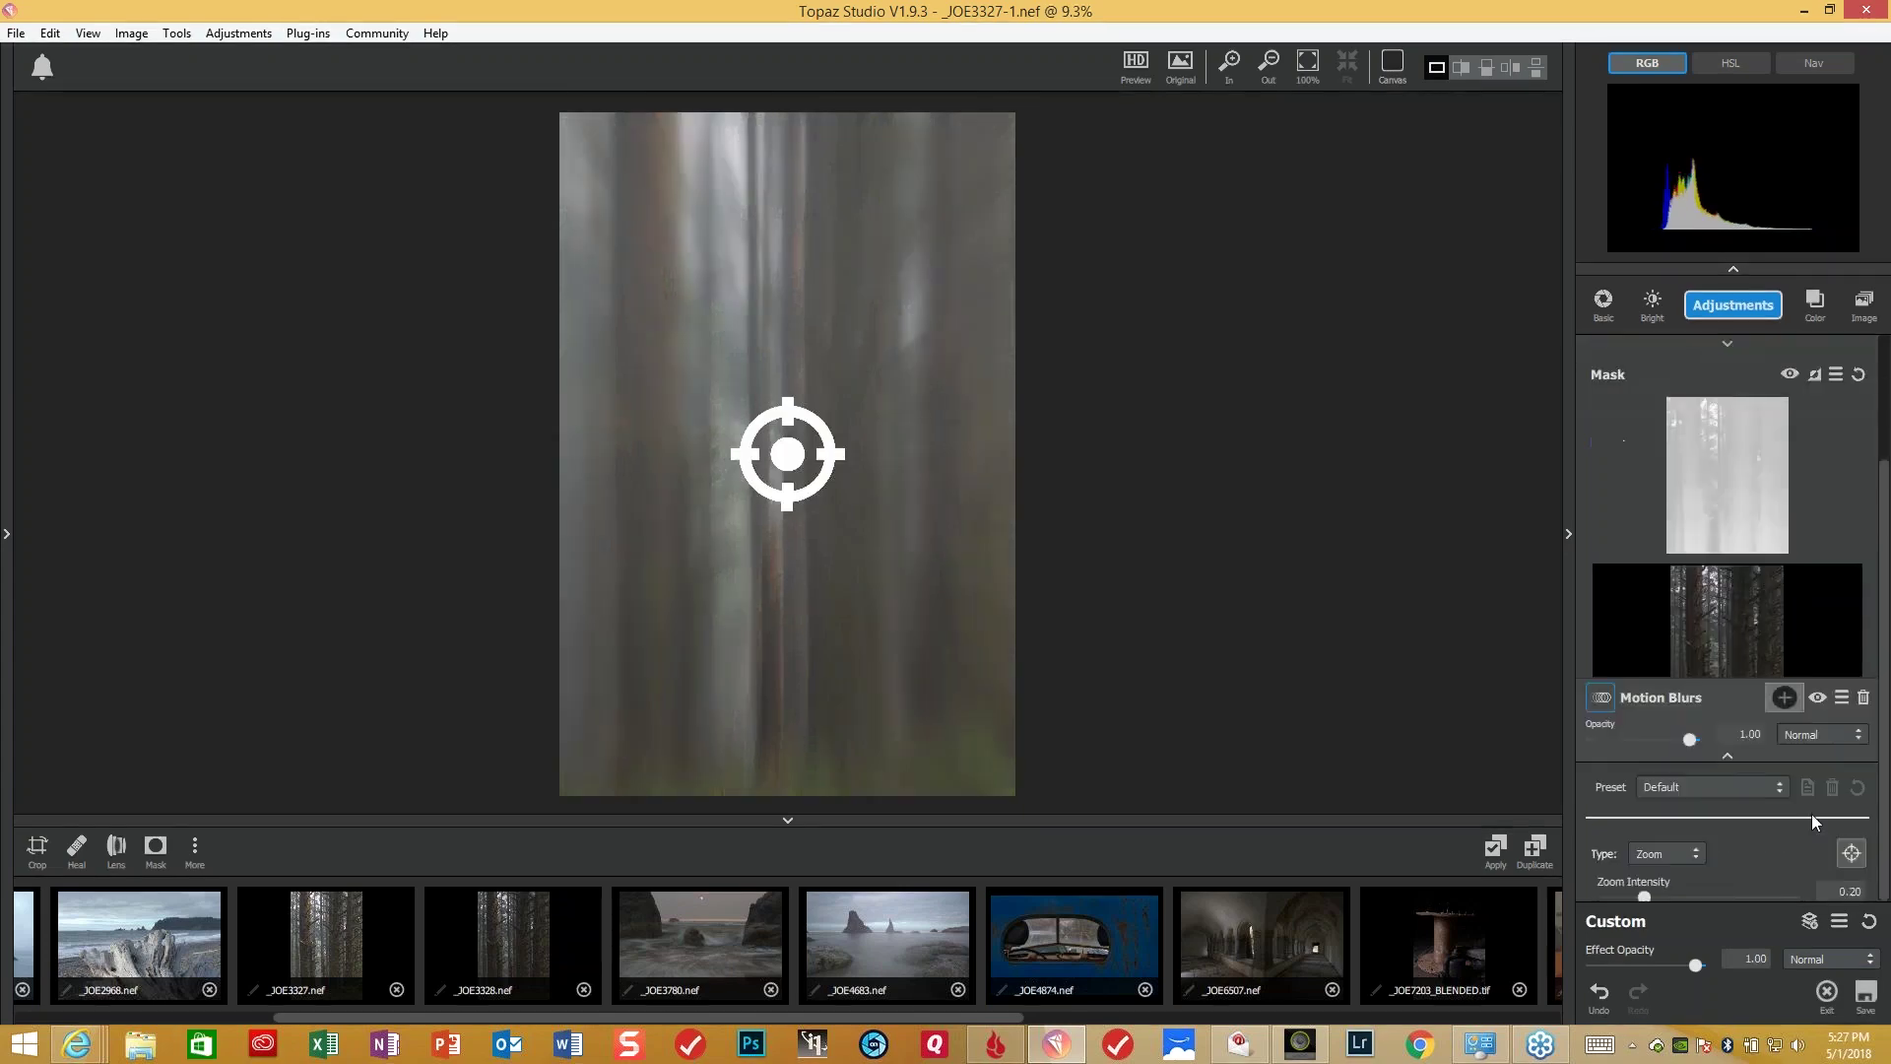
{"action": "left_click", "coordinate": [1690, 684]}
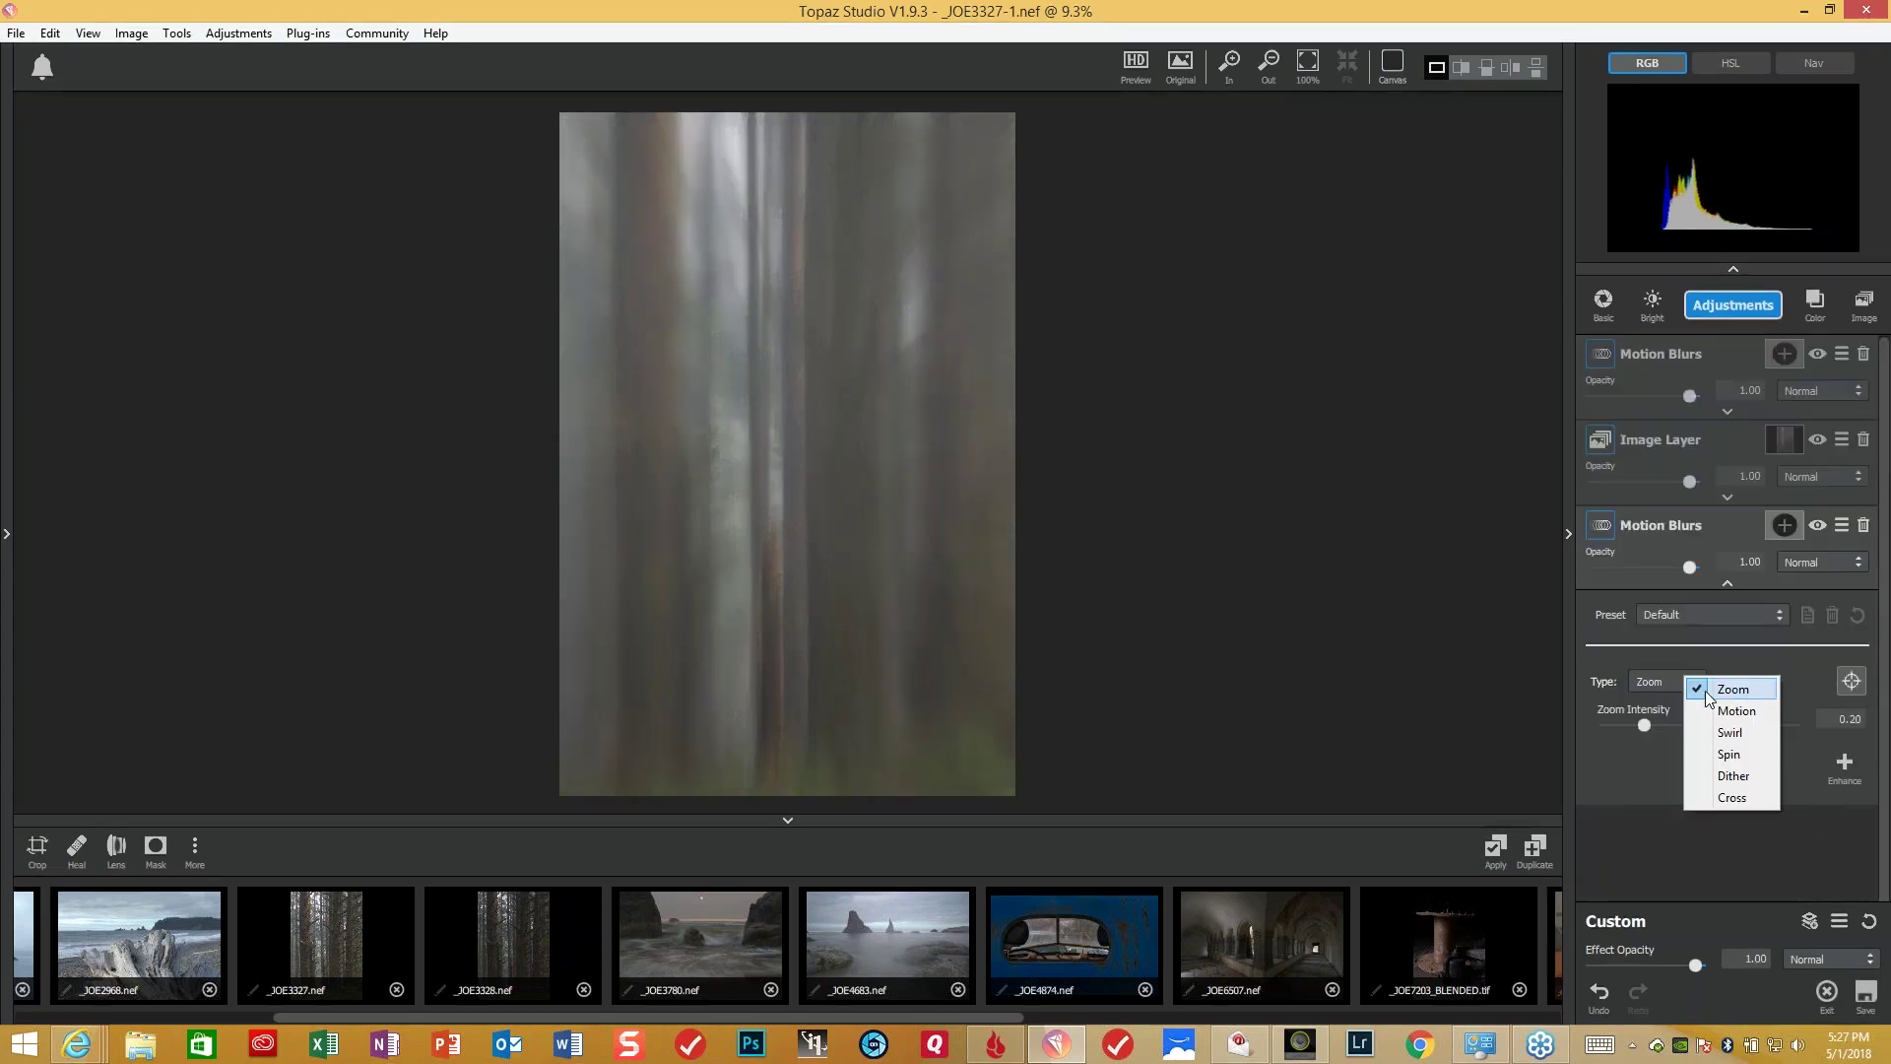
{"action": "left_click", "coordinate": [1735, 712]}
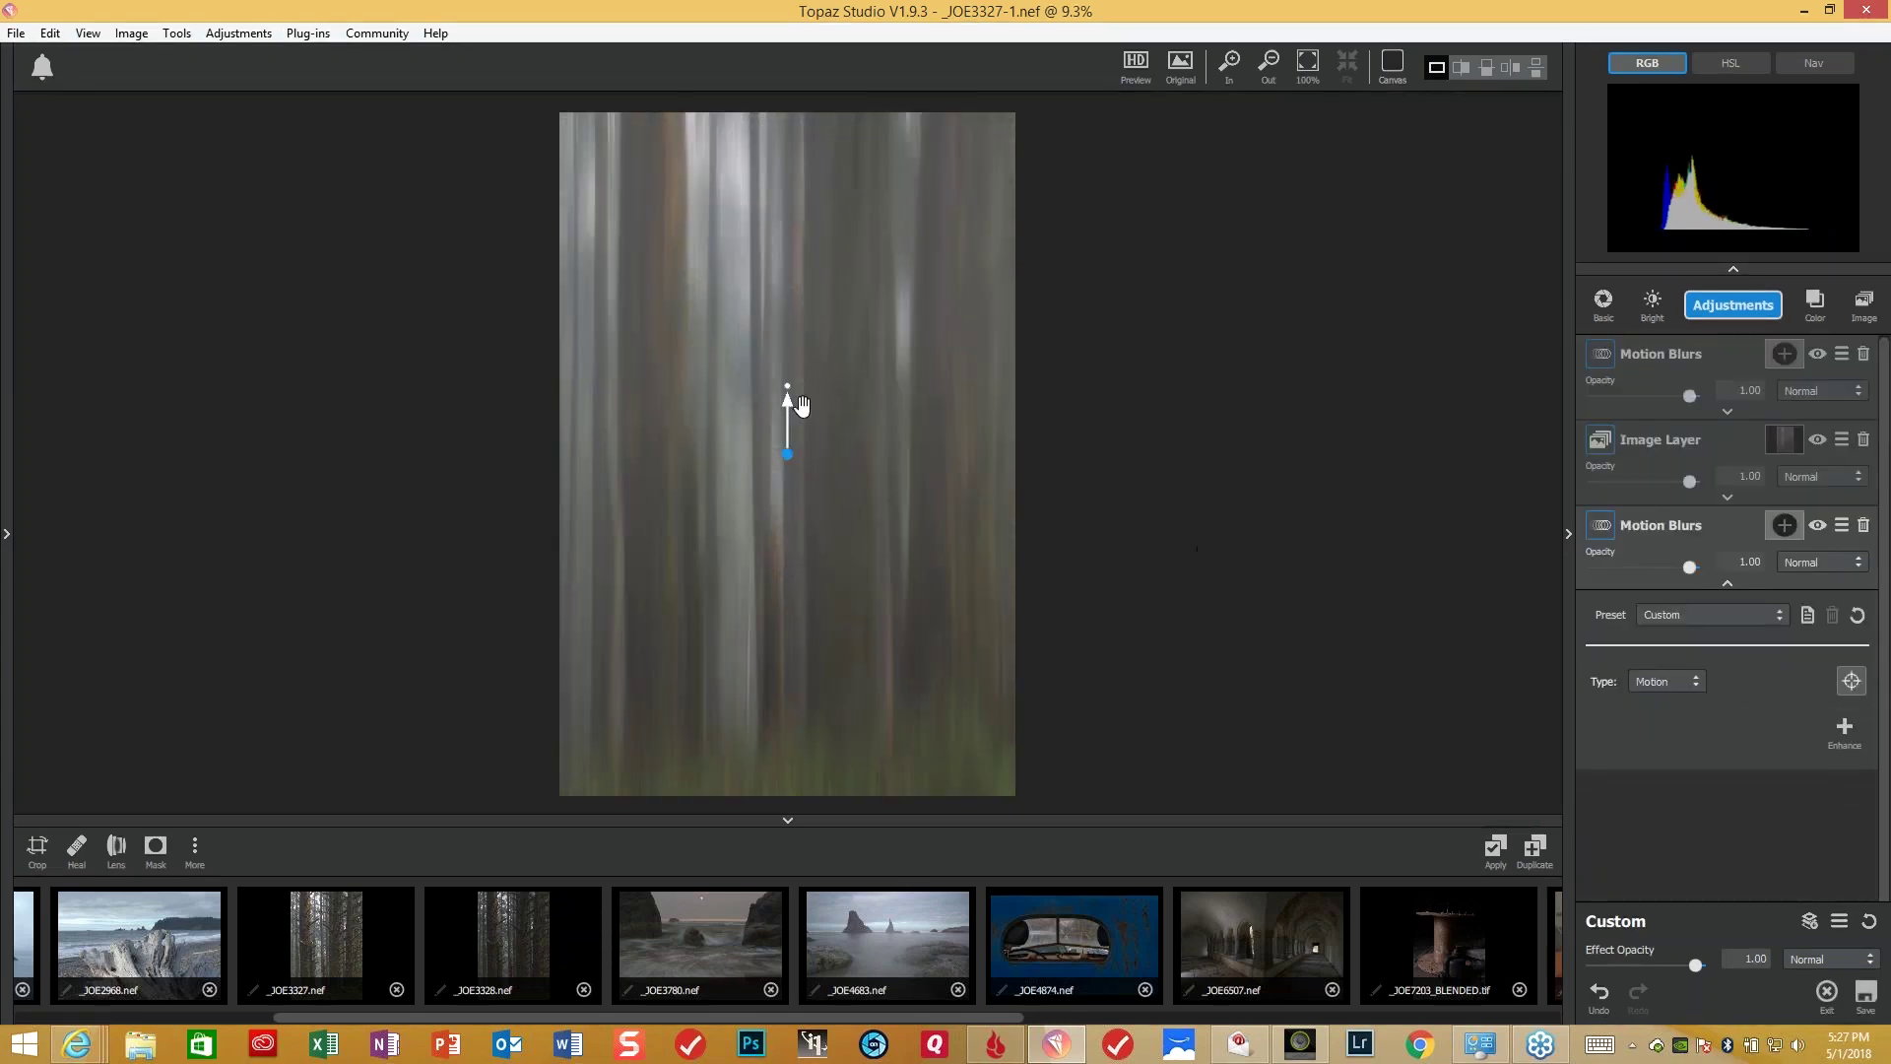
{"action": "left_click_drag", "start_coordinate": [787, 387], "coordinate": [789, 509]}
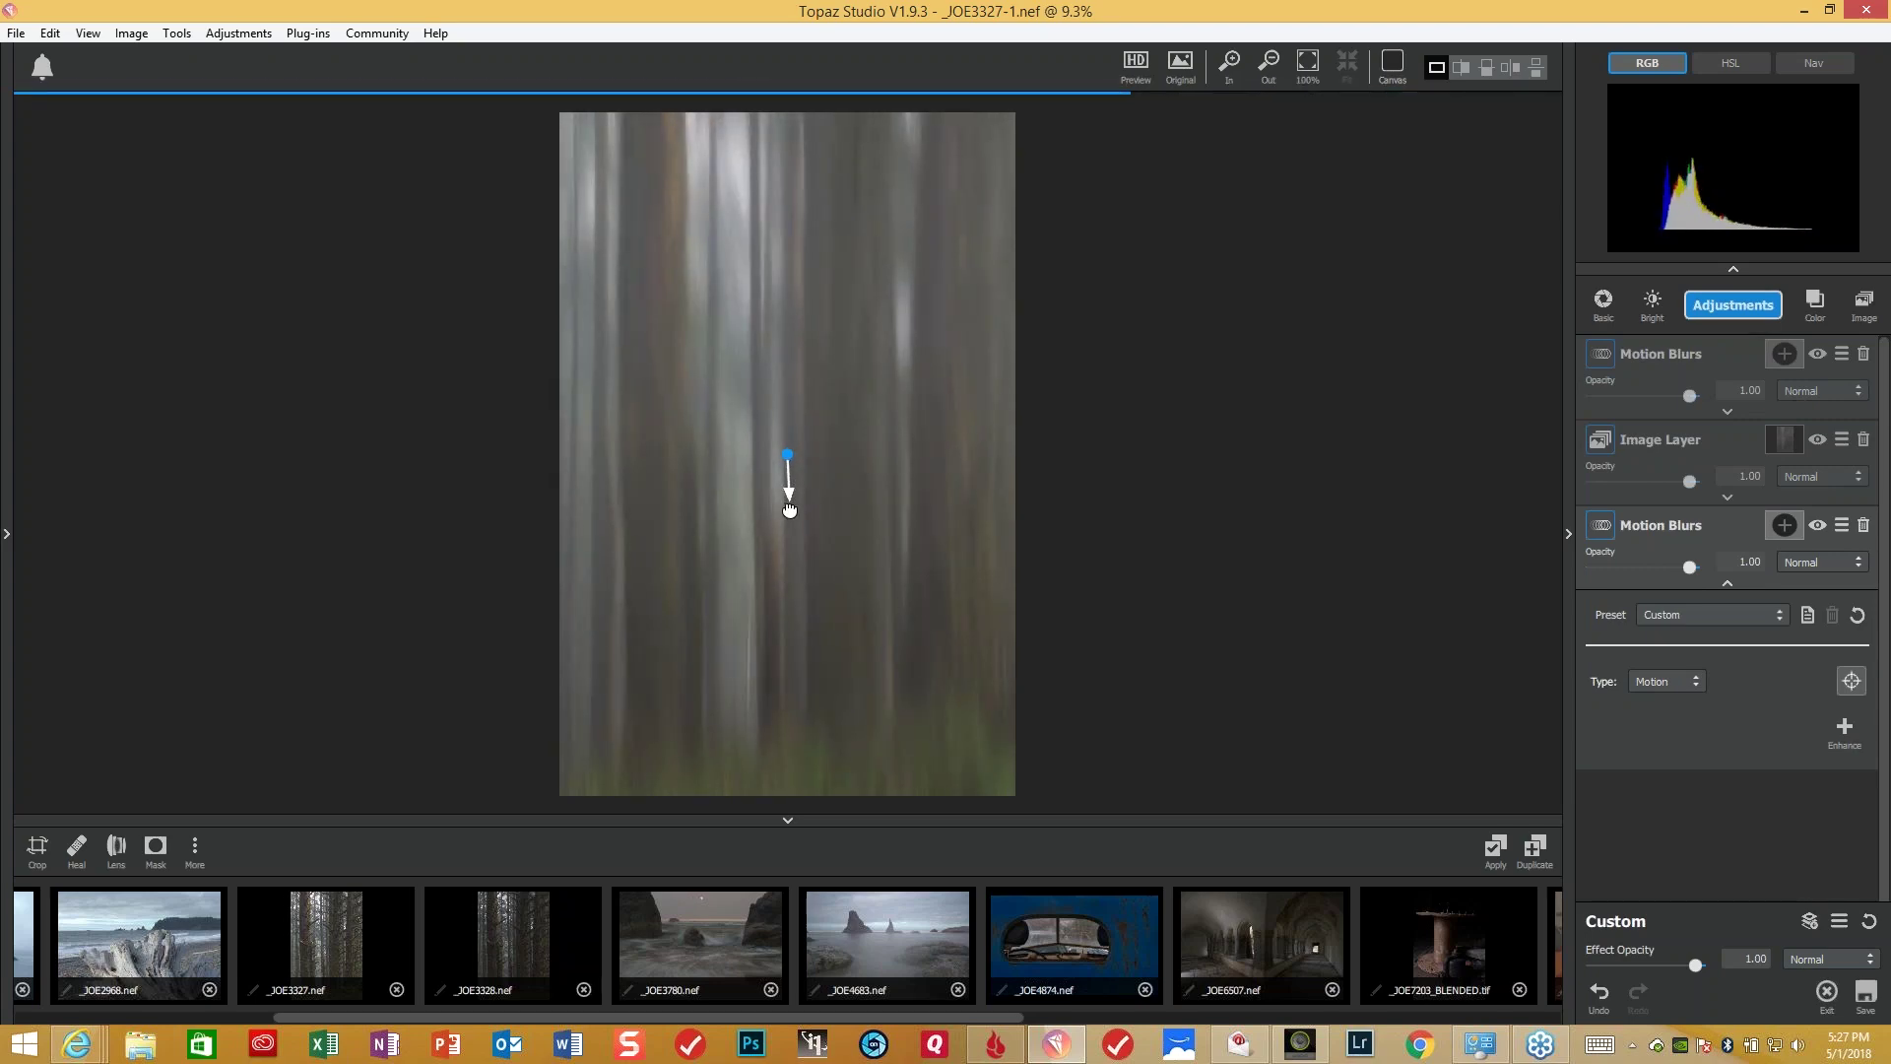
{"action": "left_click_drag", "start_coordinate": [788, 509], "coordinate": [788, 513]}
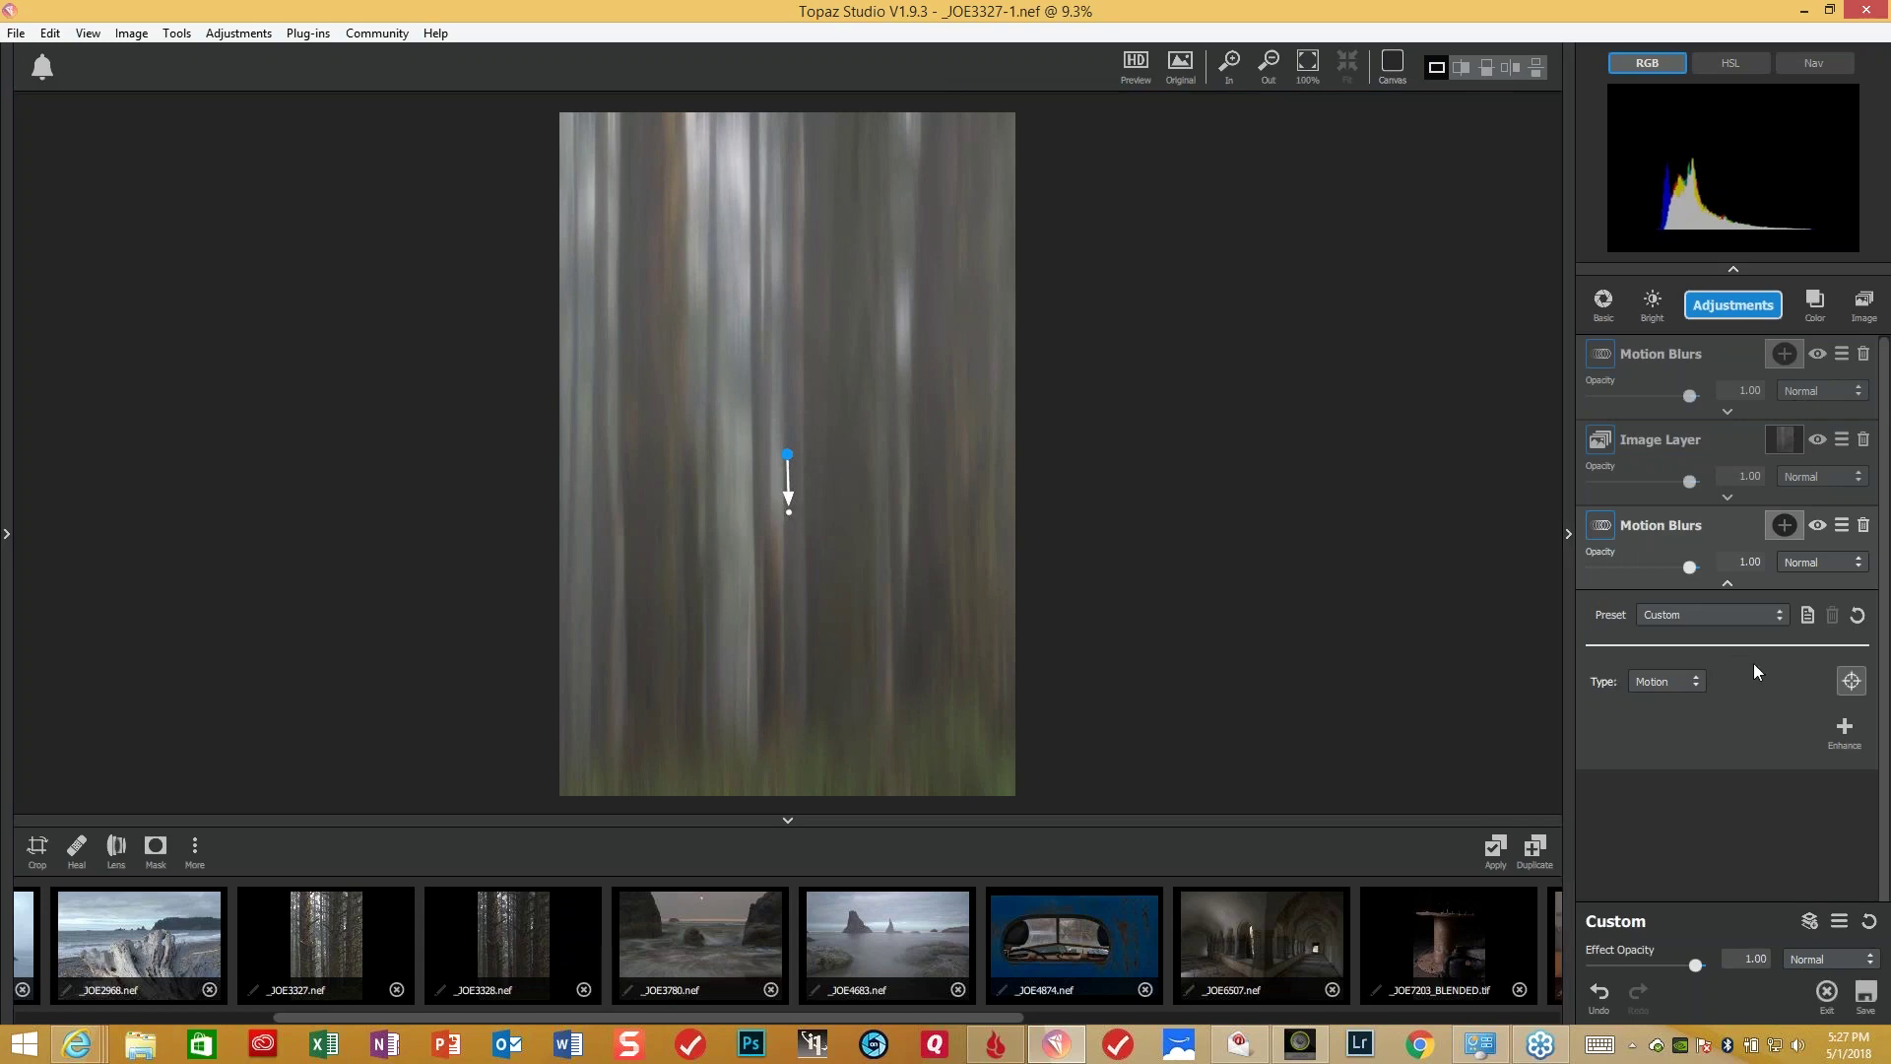
{"action": "left_click", "coordinate": [1688, 568]}
{"action": "left_click_drag", "start_coordinate": [1667, 578], "coordinate": [1651, 578]}
- View the source photos _JOE3327.nef and _JOE3328.nef, and return to the blurred _JOE3327-1.nef
{"action": "left_click", "coordinate": [355, 938]}
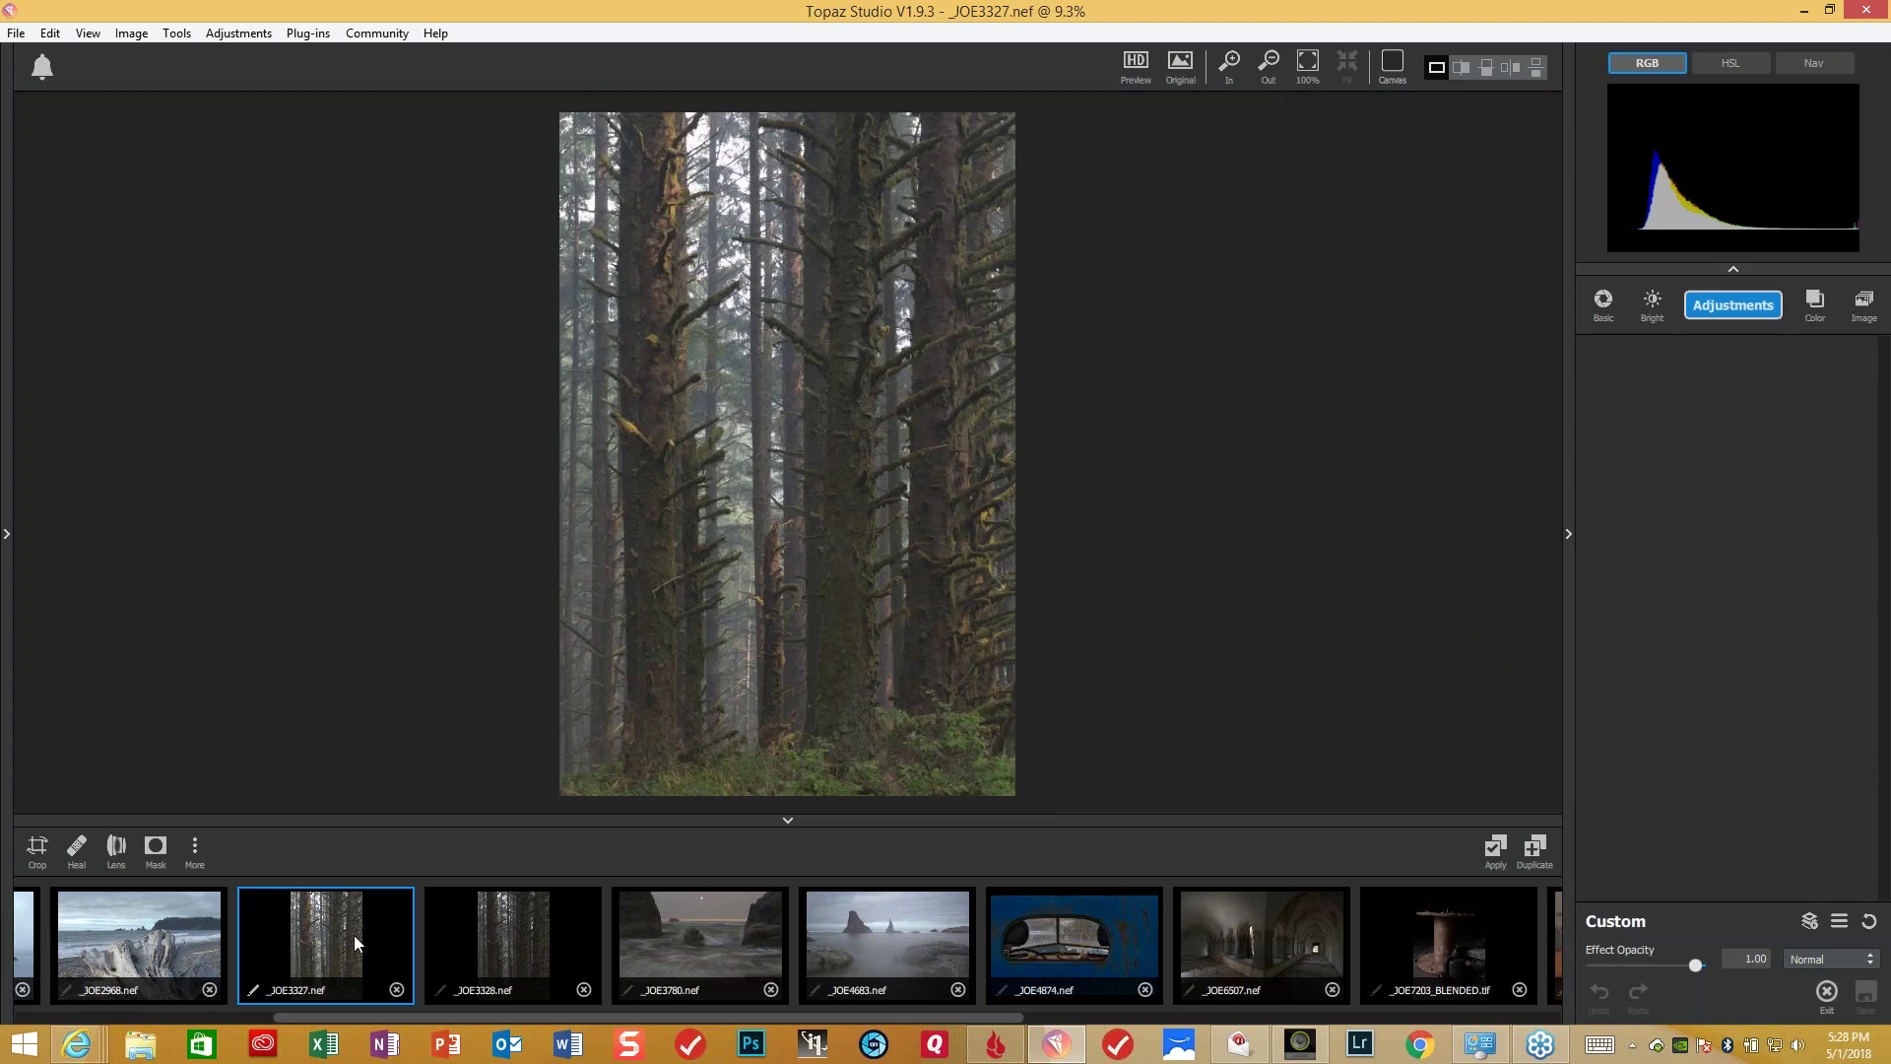
{"action": "left_click", "coordinate": [518, 943]}
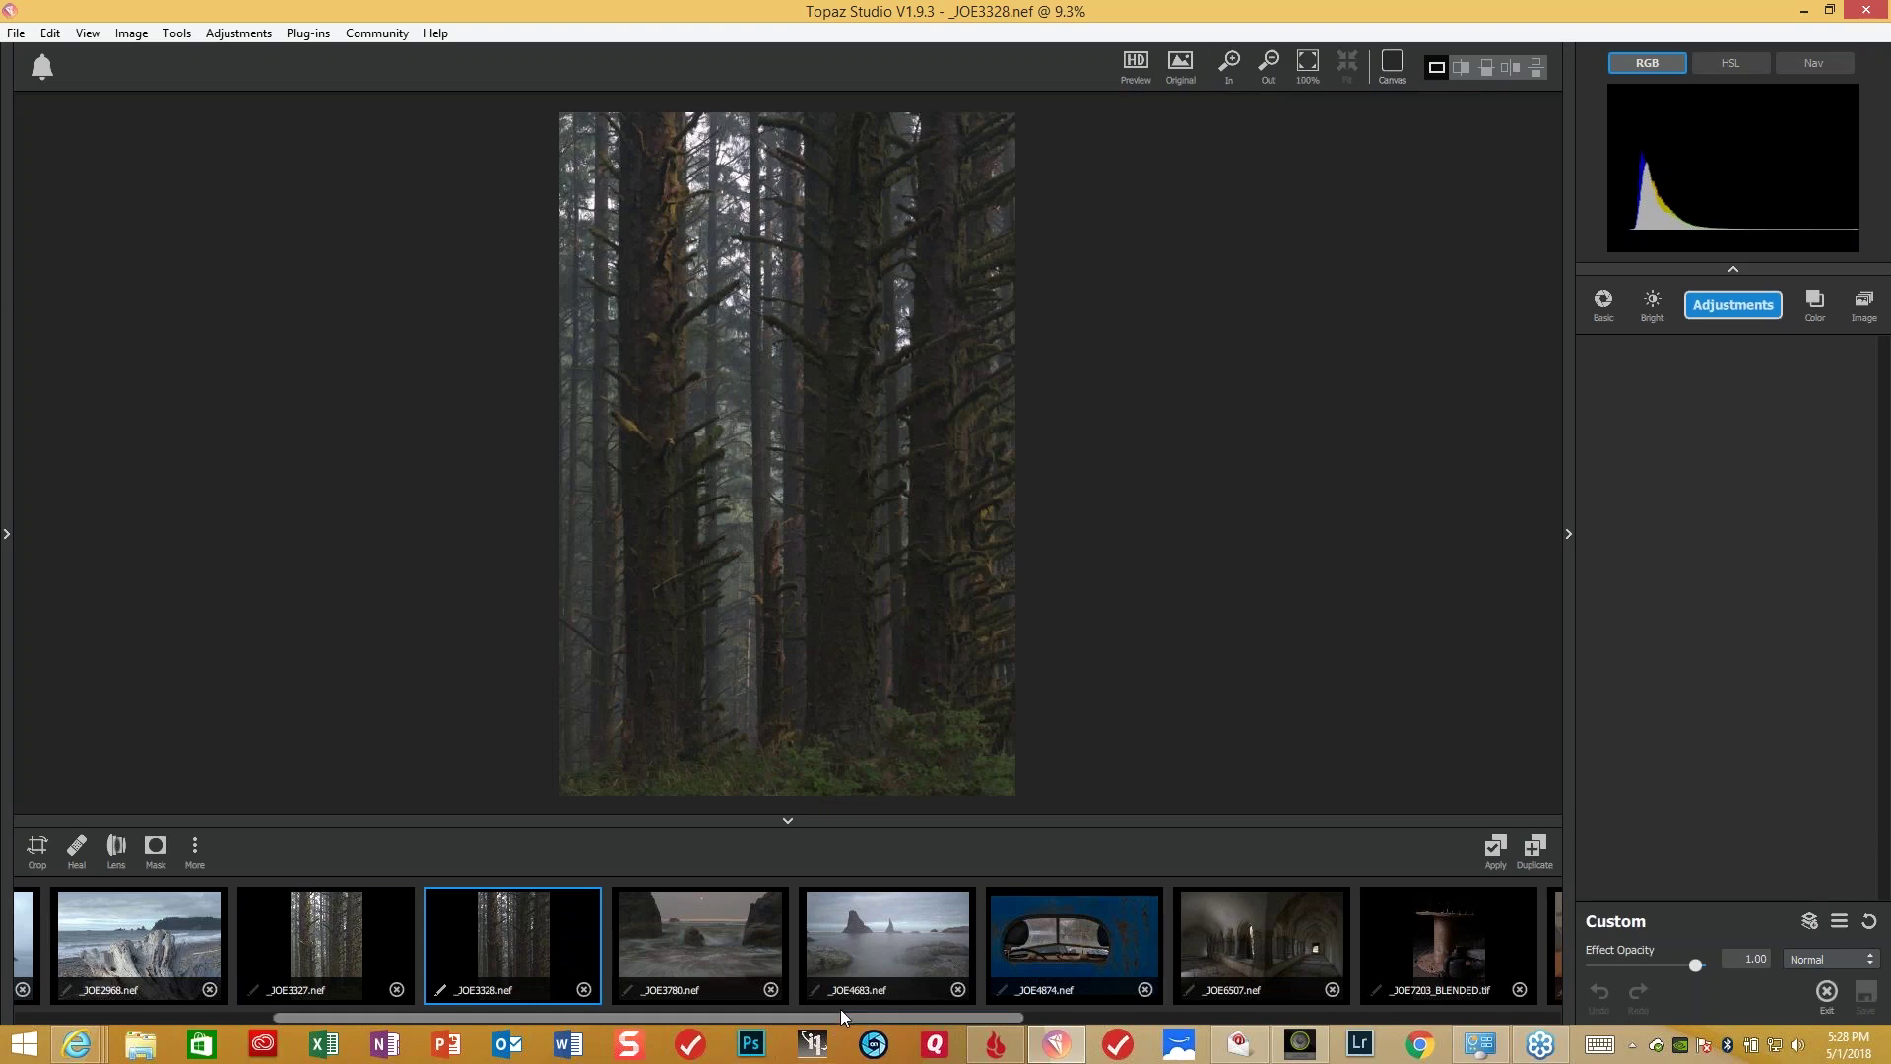
{"action": "scroll", "coordinate": [841, 1018], "scroll_direction": "down", "scroll_amount": 1}
{"action": "left_click_drag", "start_coordinate": [956, 1027], "coordinate": [1454, 1002]}
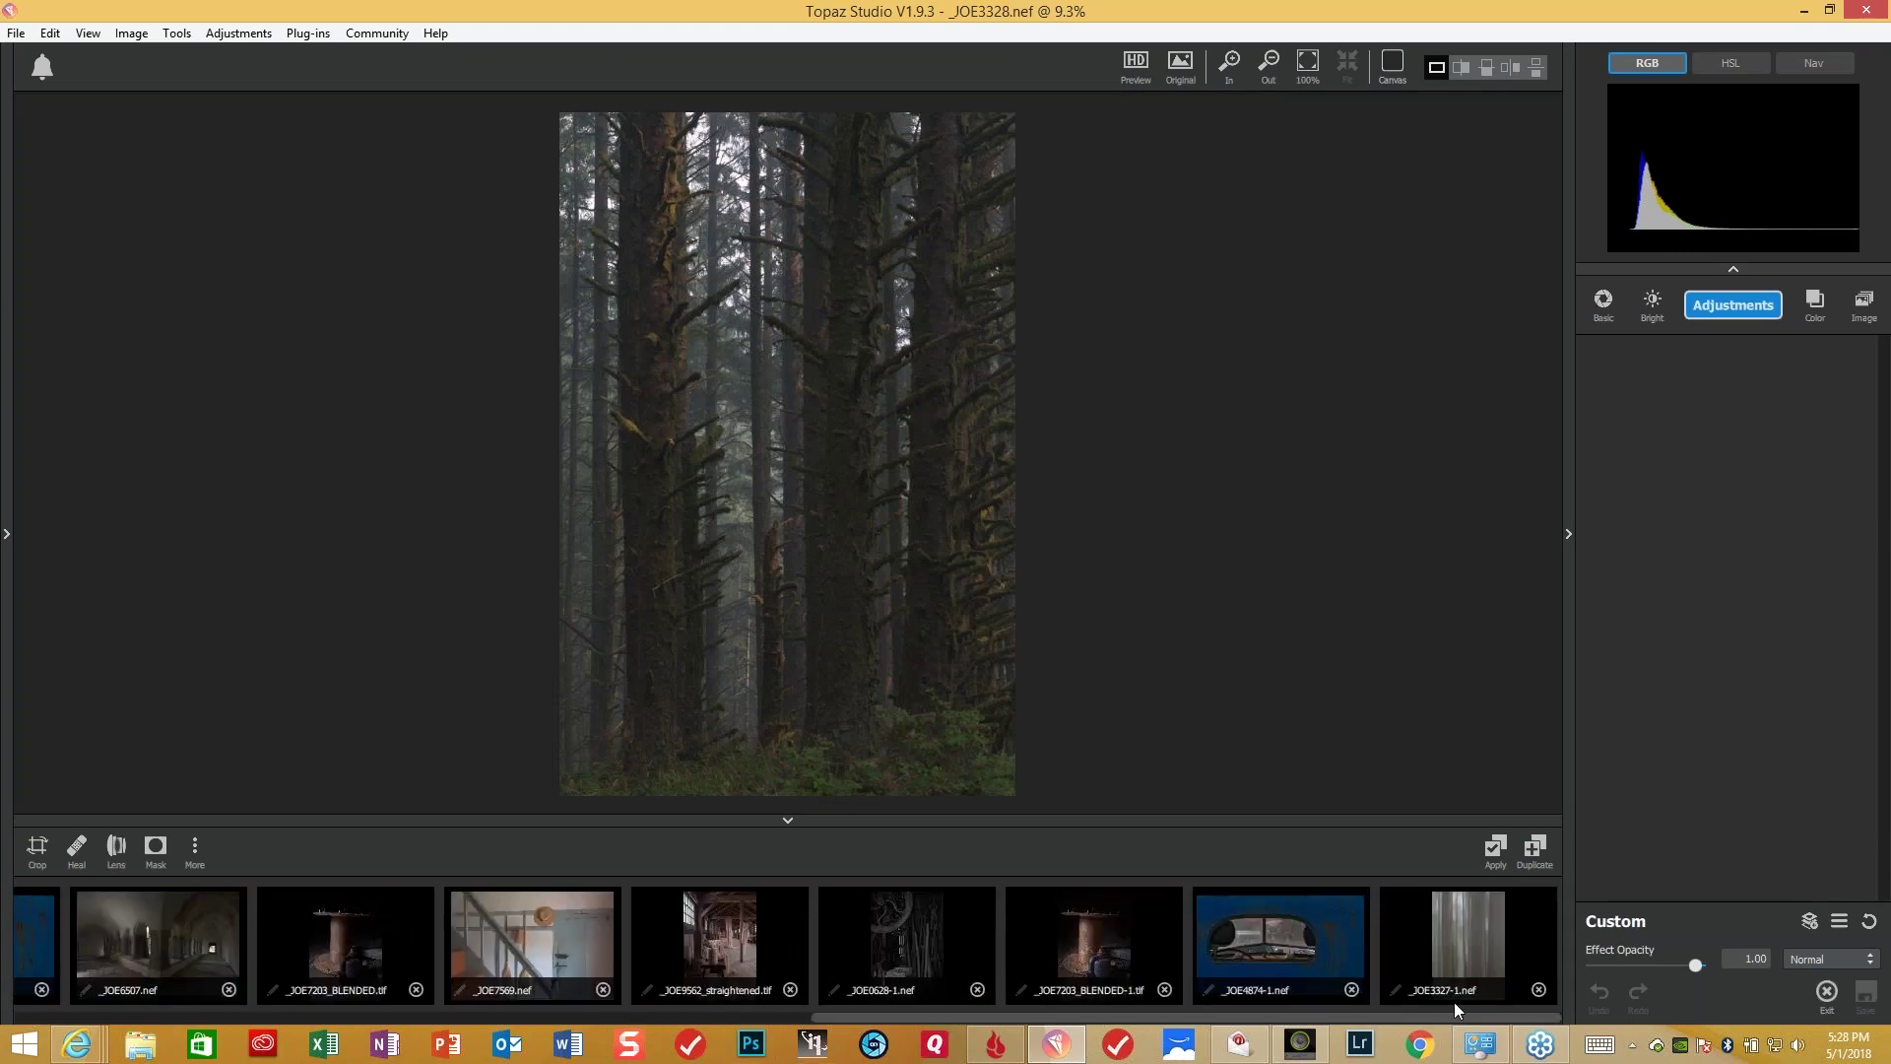
{"action": "left_click", "coordinate": [1487, 932]}
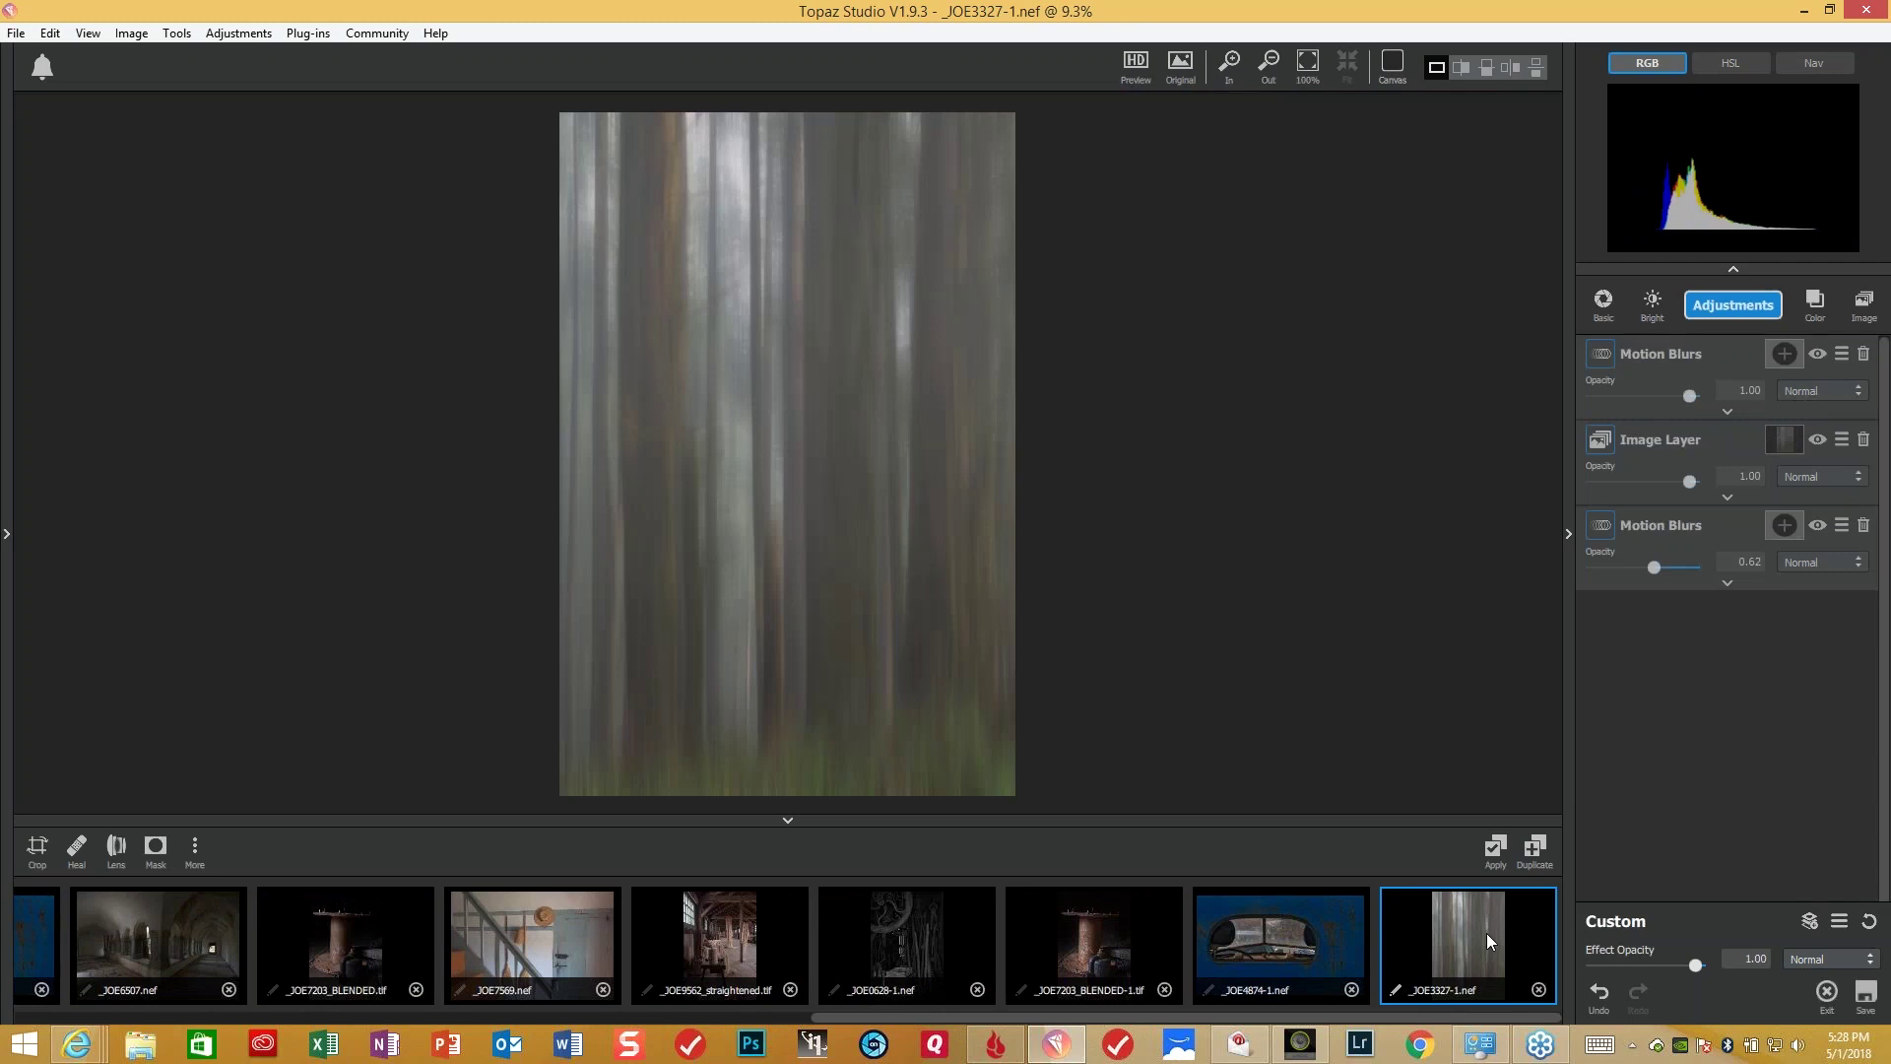
- Compare the blurred forest image with its original twice, ending on the edited version
{"action": "key", "text": "backslash"}
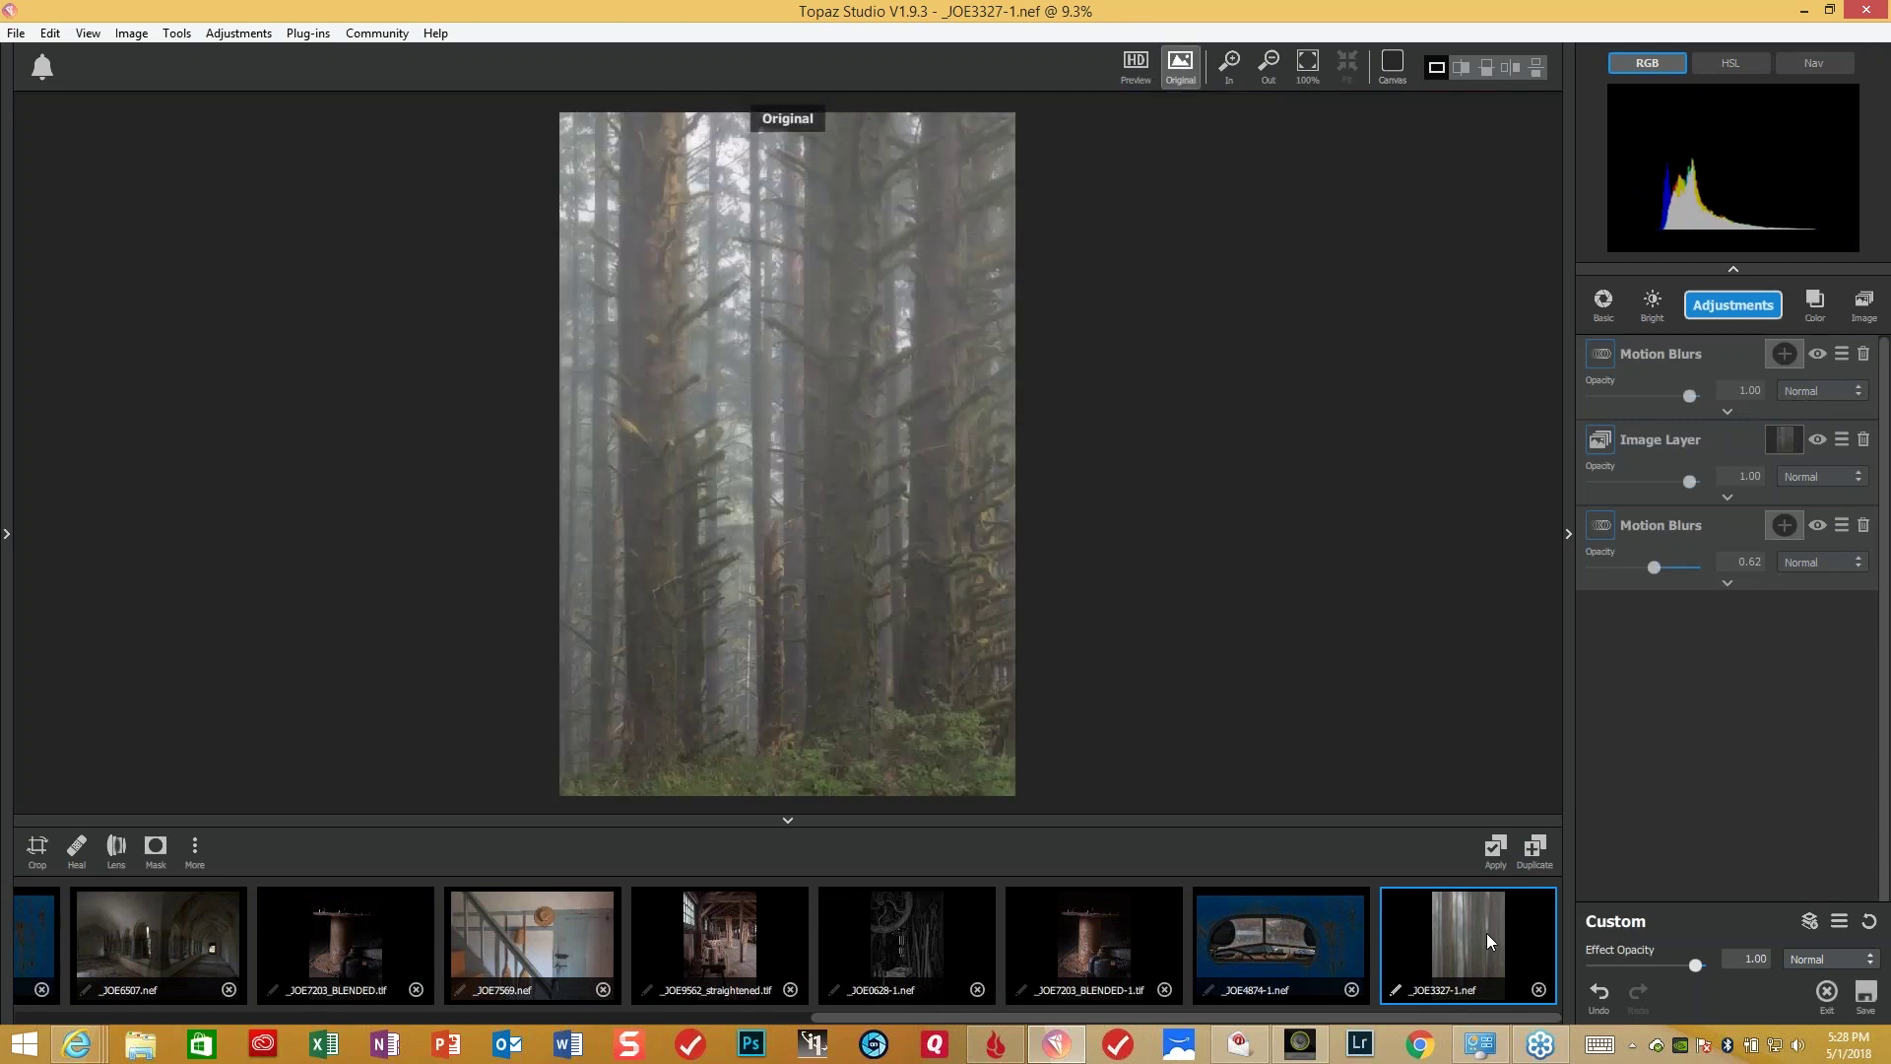
{"action": "key", "text": "backslash"}
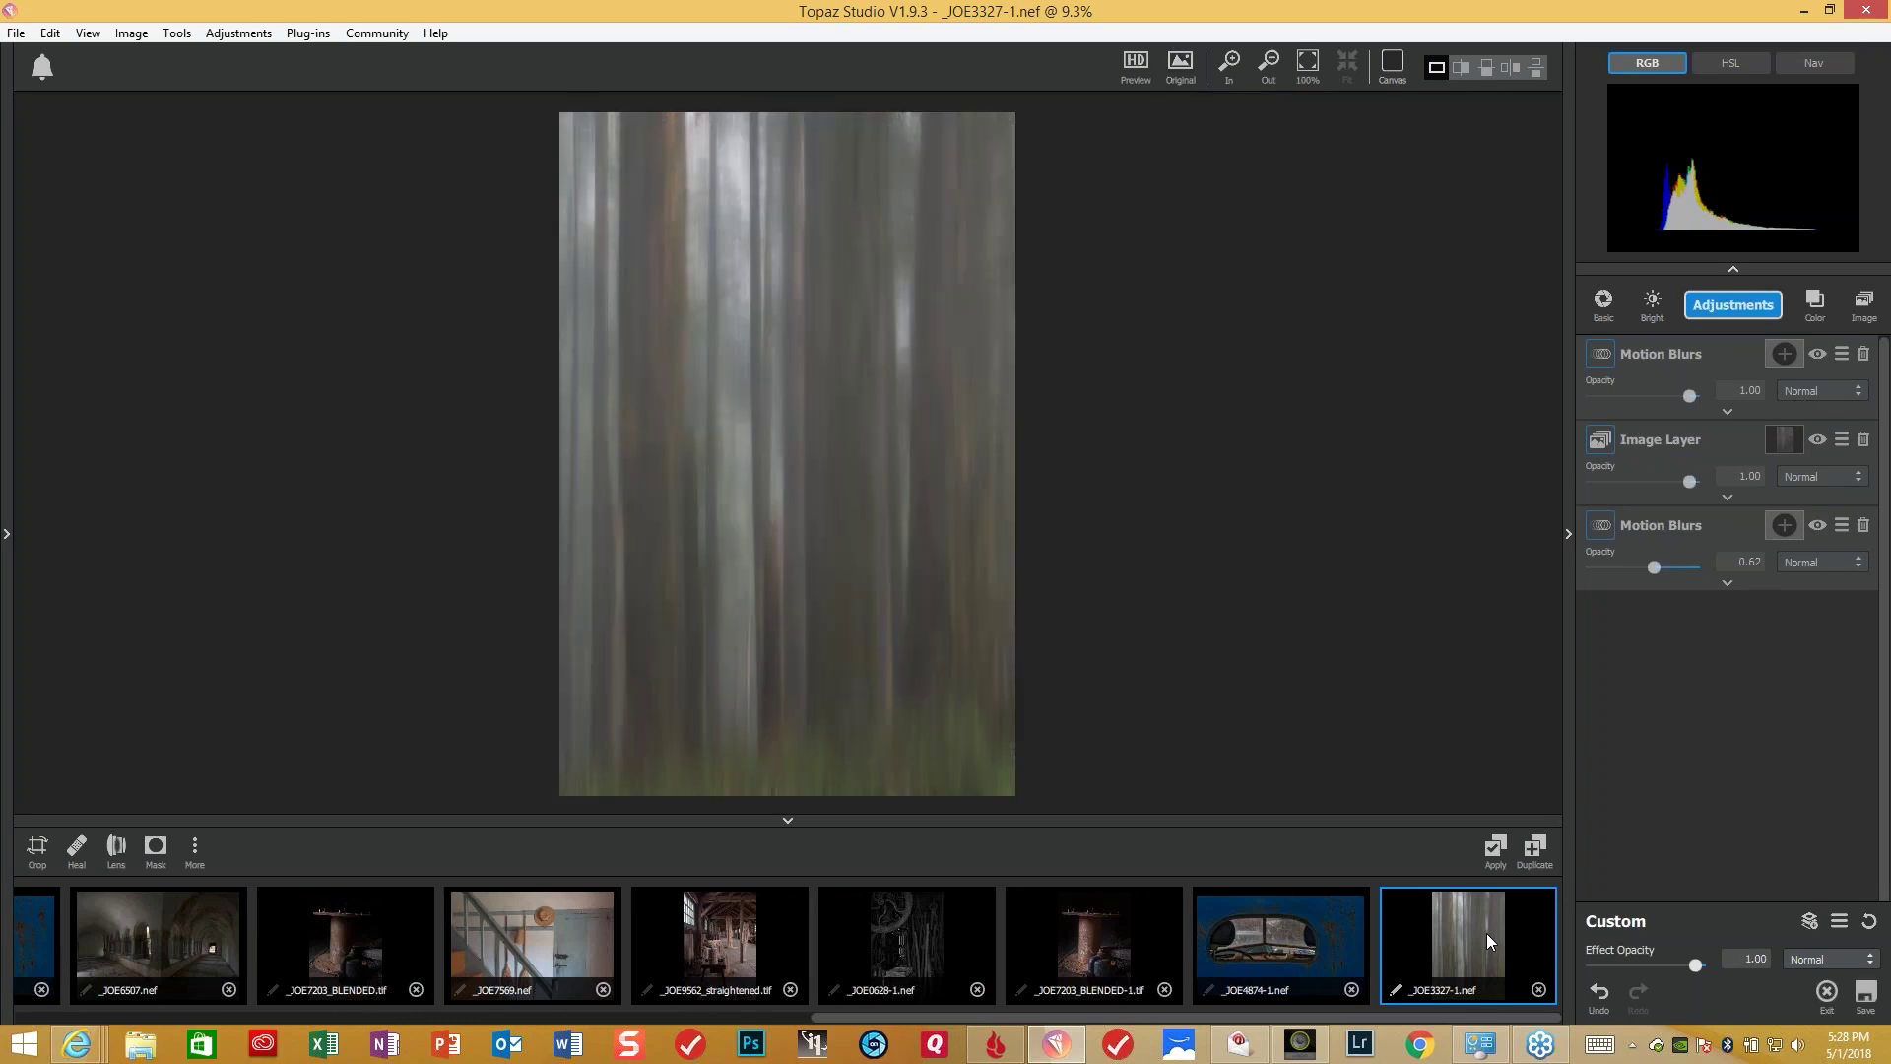
{"action": "key", "text": "backslash"}
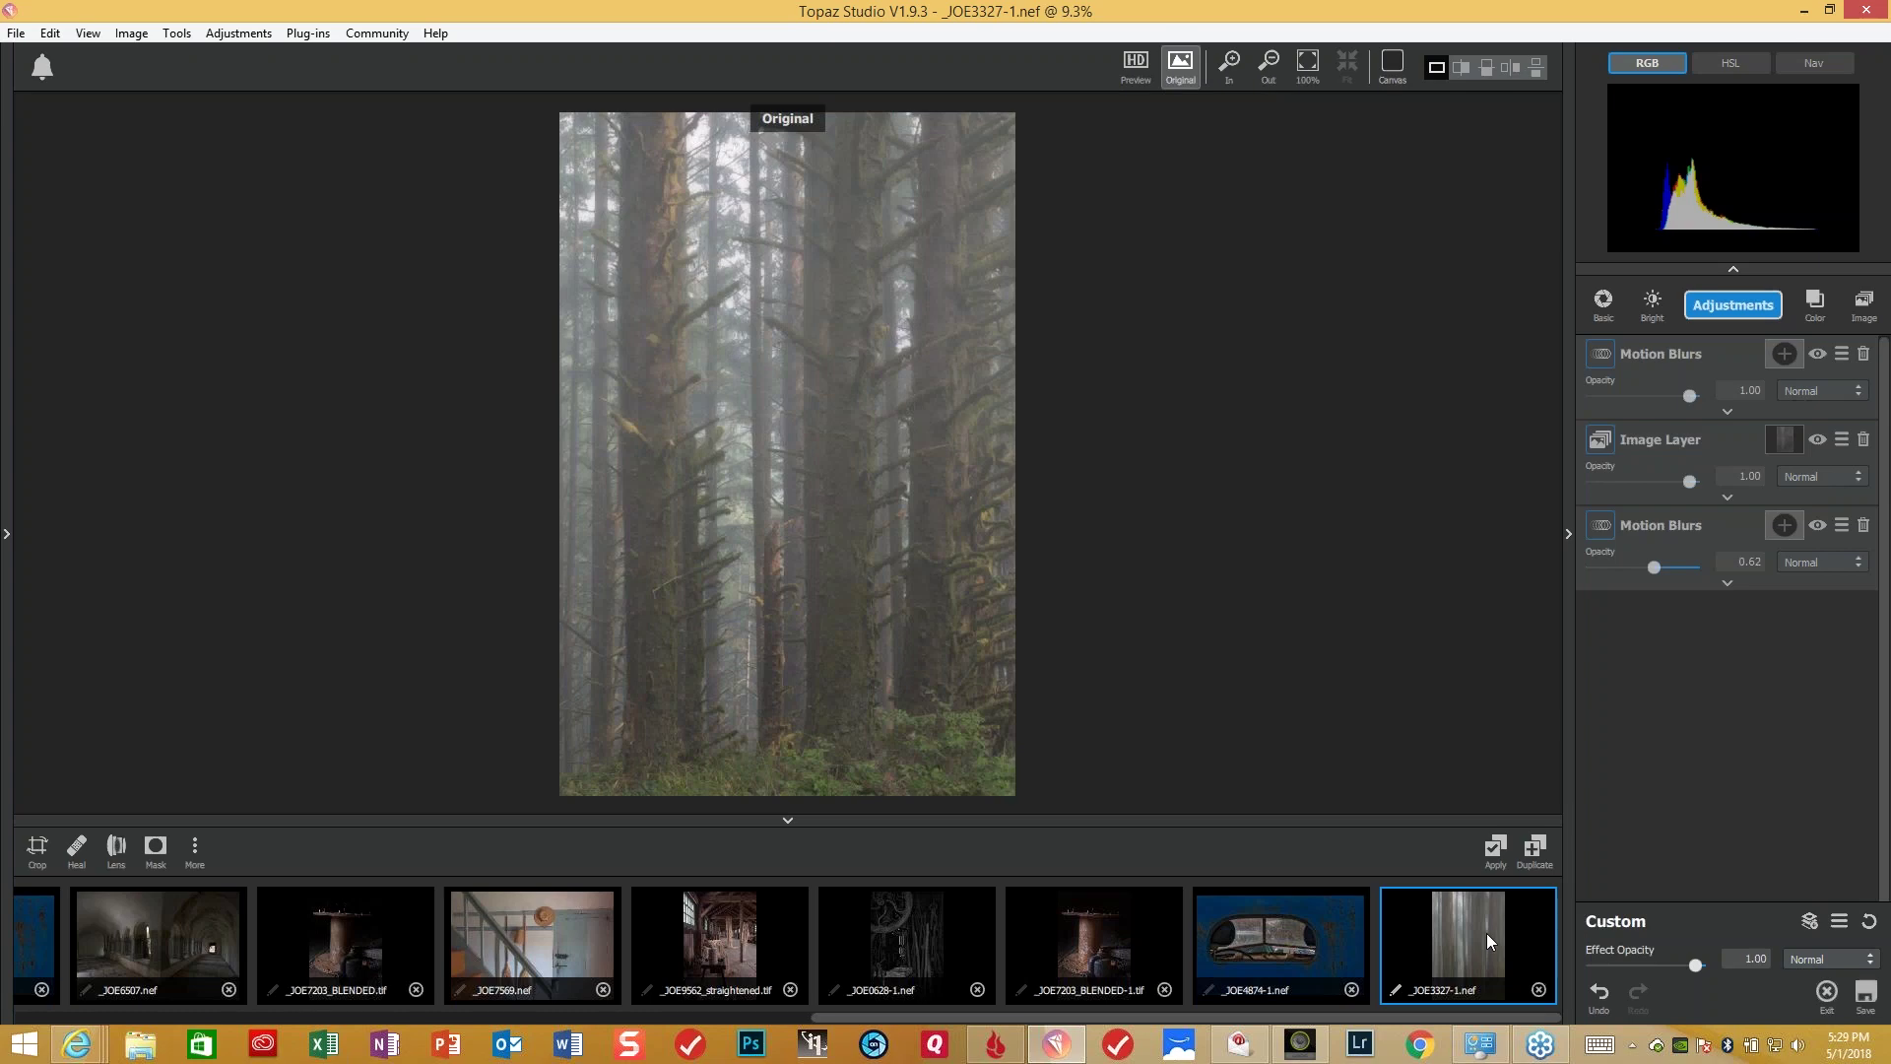
{"action": "key", "text": "backslash"}
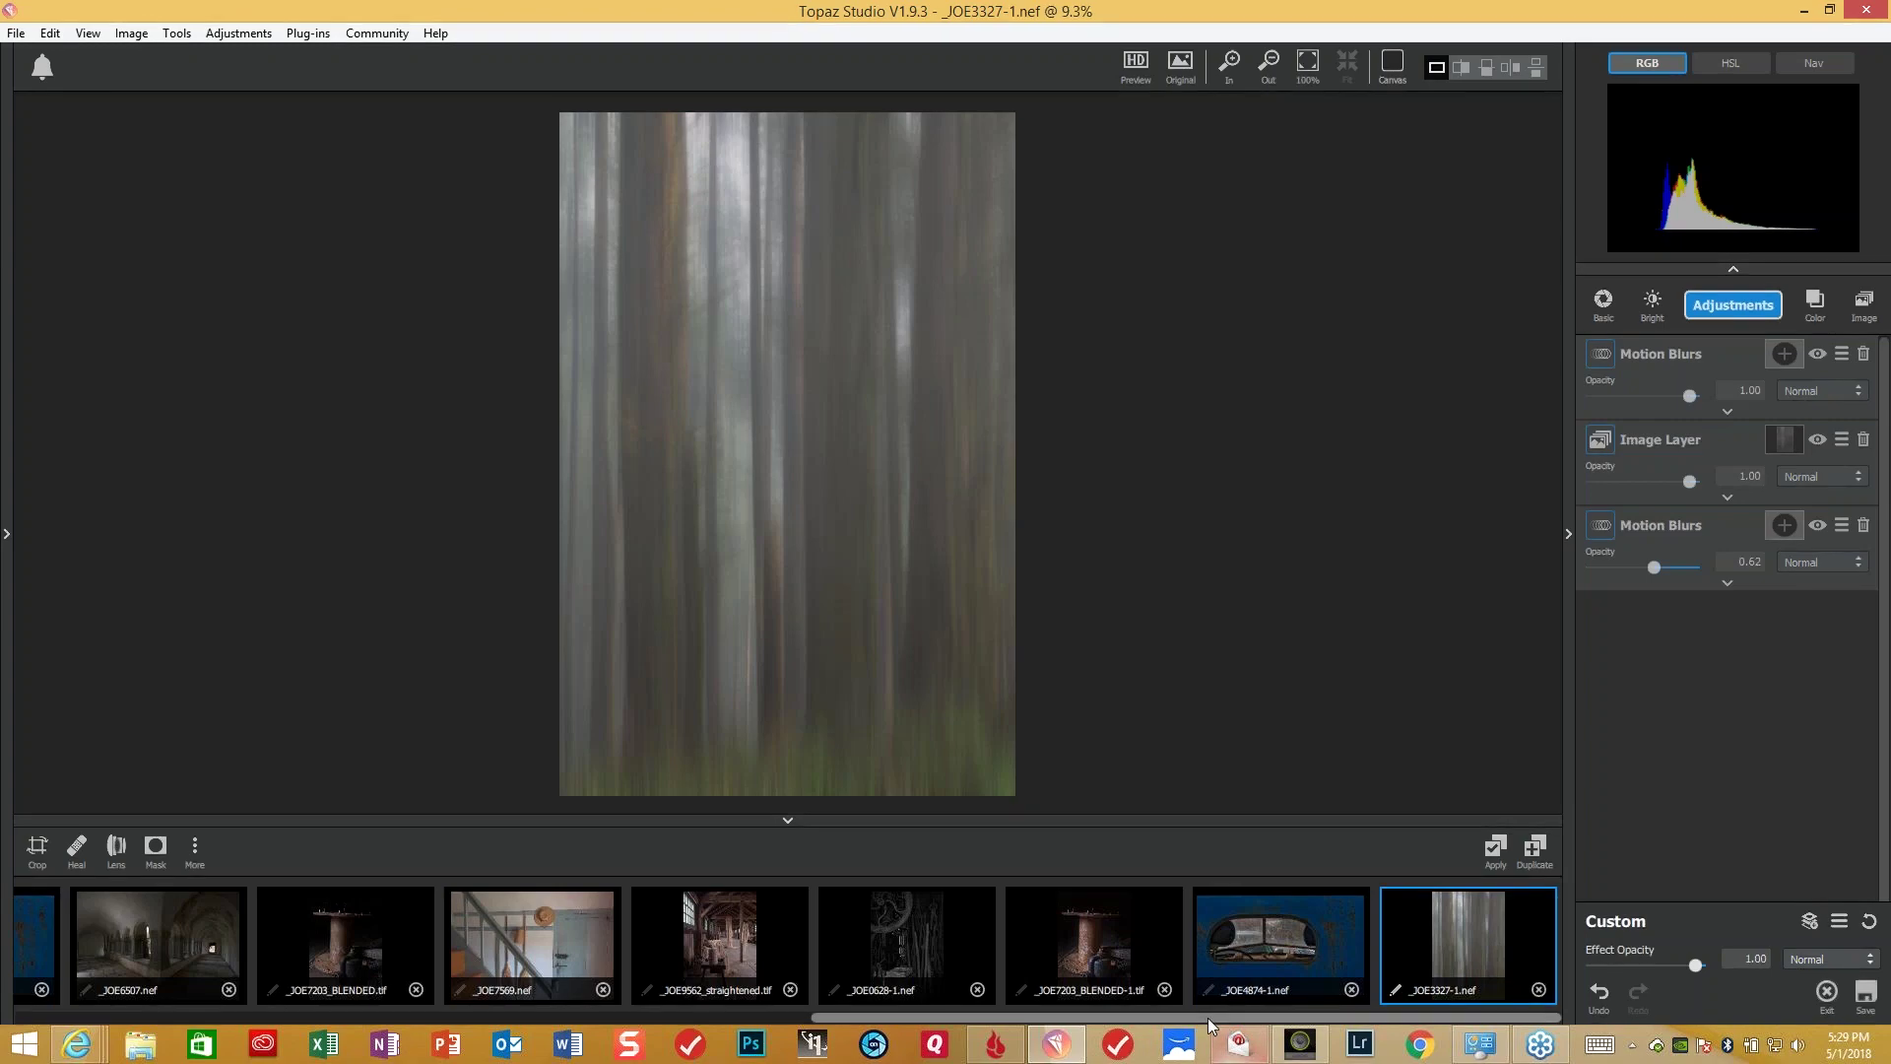
- Switch to the driftwood beach photo _JOE2968.nef and open it in the Topaz Lens Effects plug-in
{"action": "left_click_drag", "start_coordinate": [1200, 1019], "coordinate": [380, 1009]}
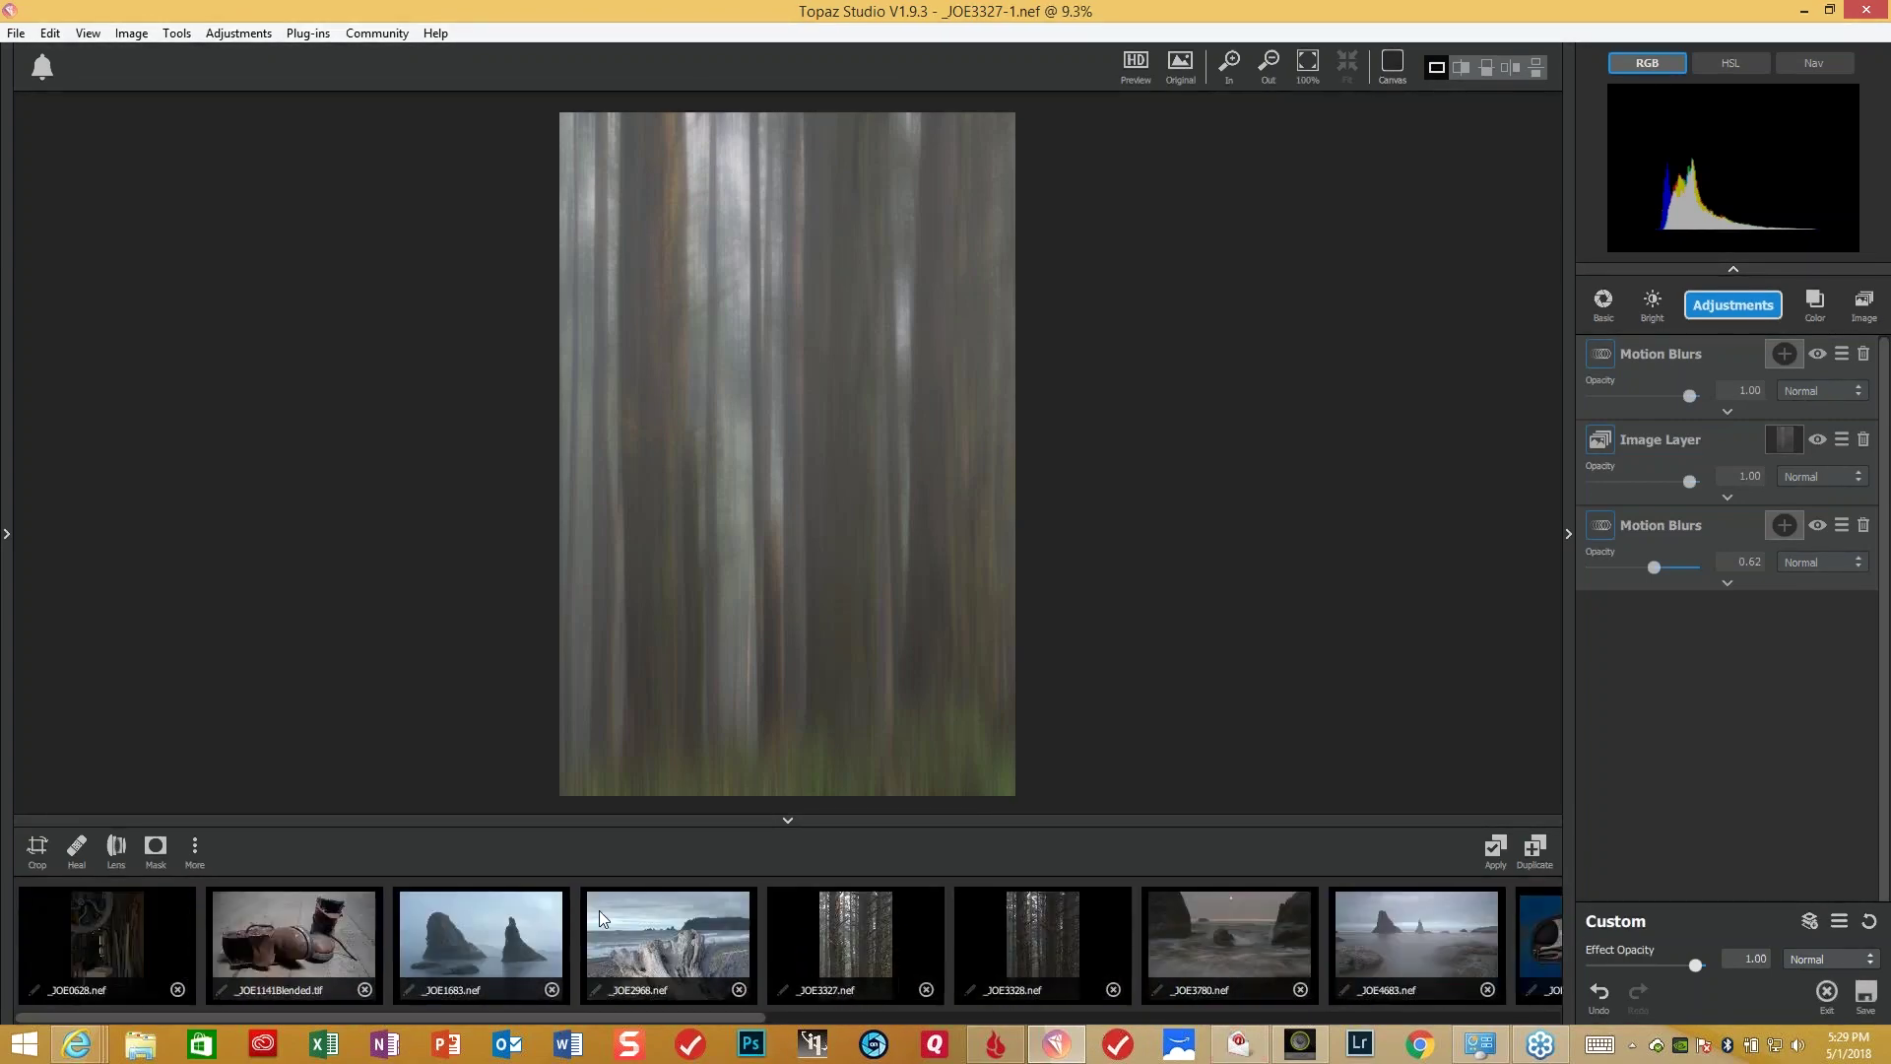
{"action": "left_click", "coordinate": [691, 944]}
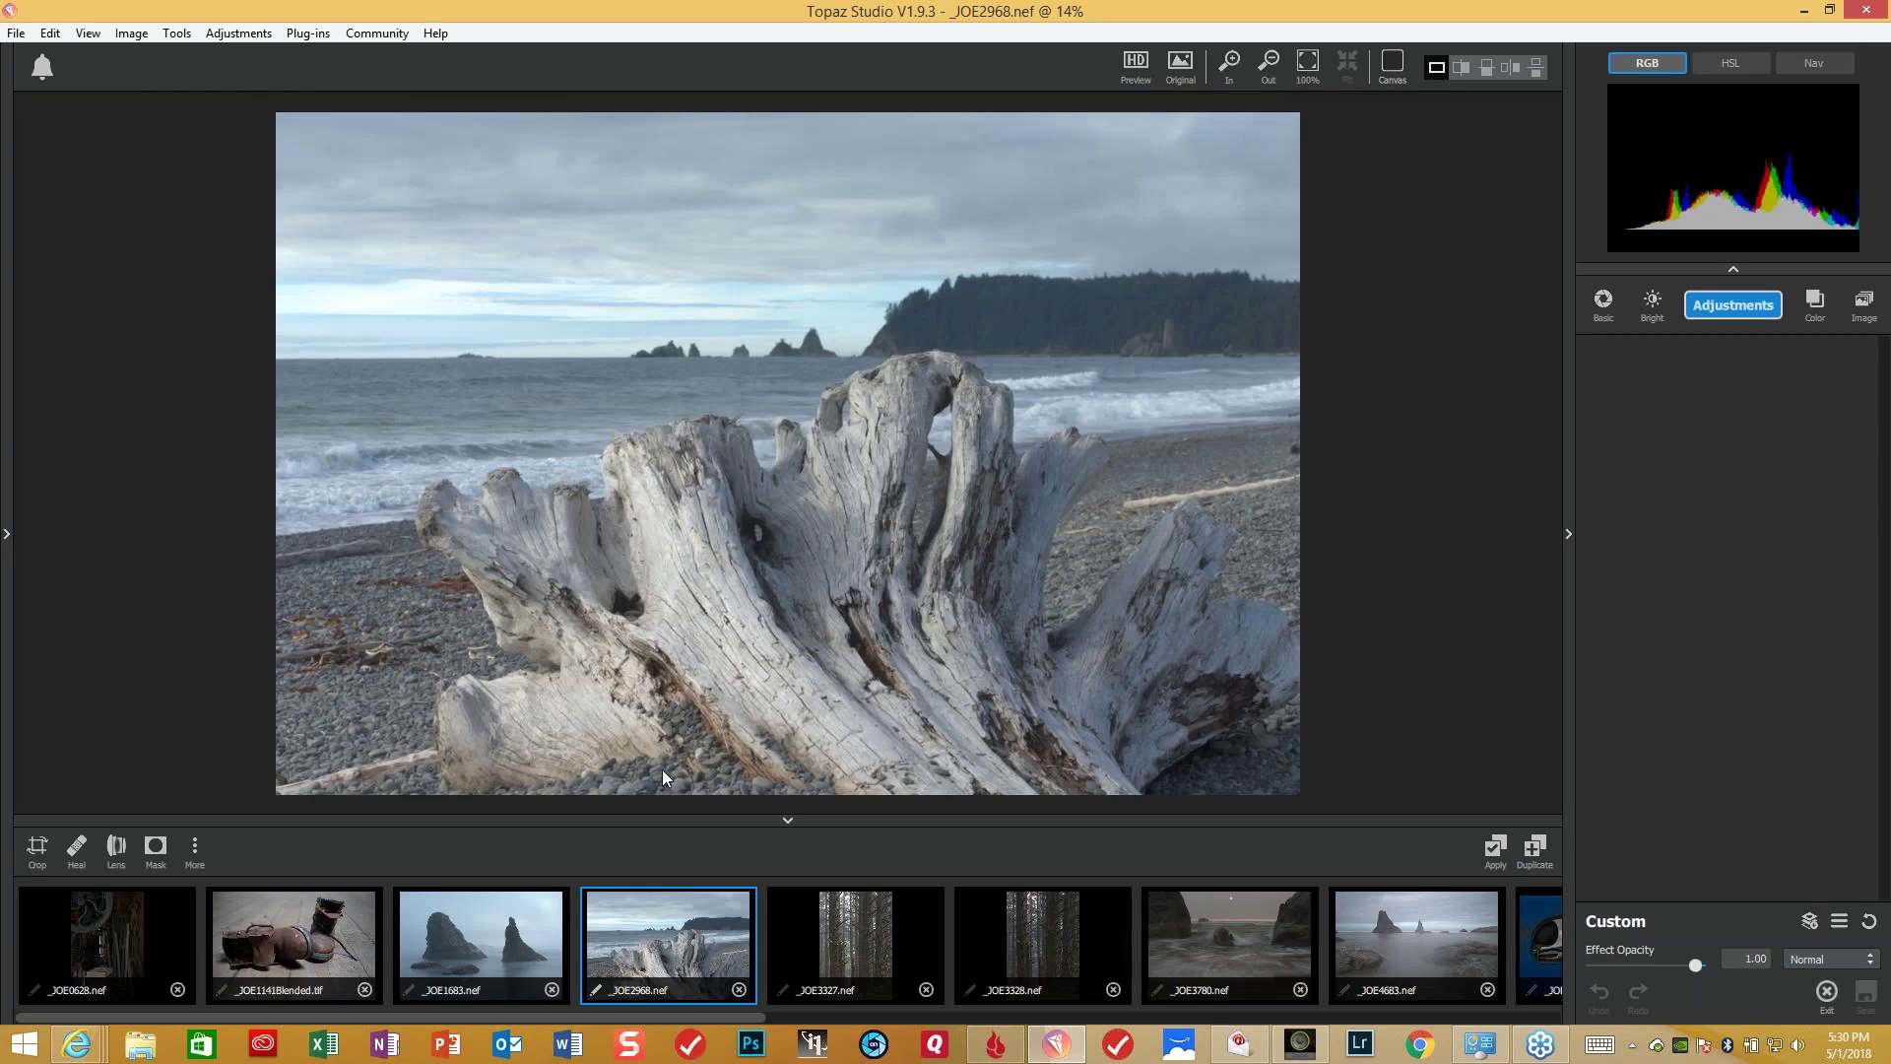
{"action": "left_click", "coordinate": [311, 37]}
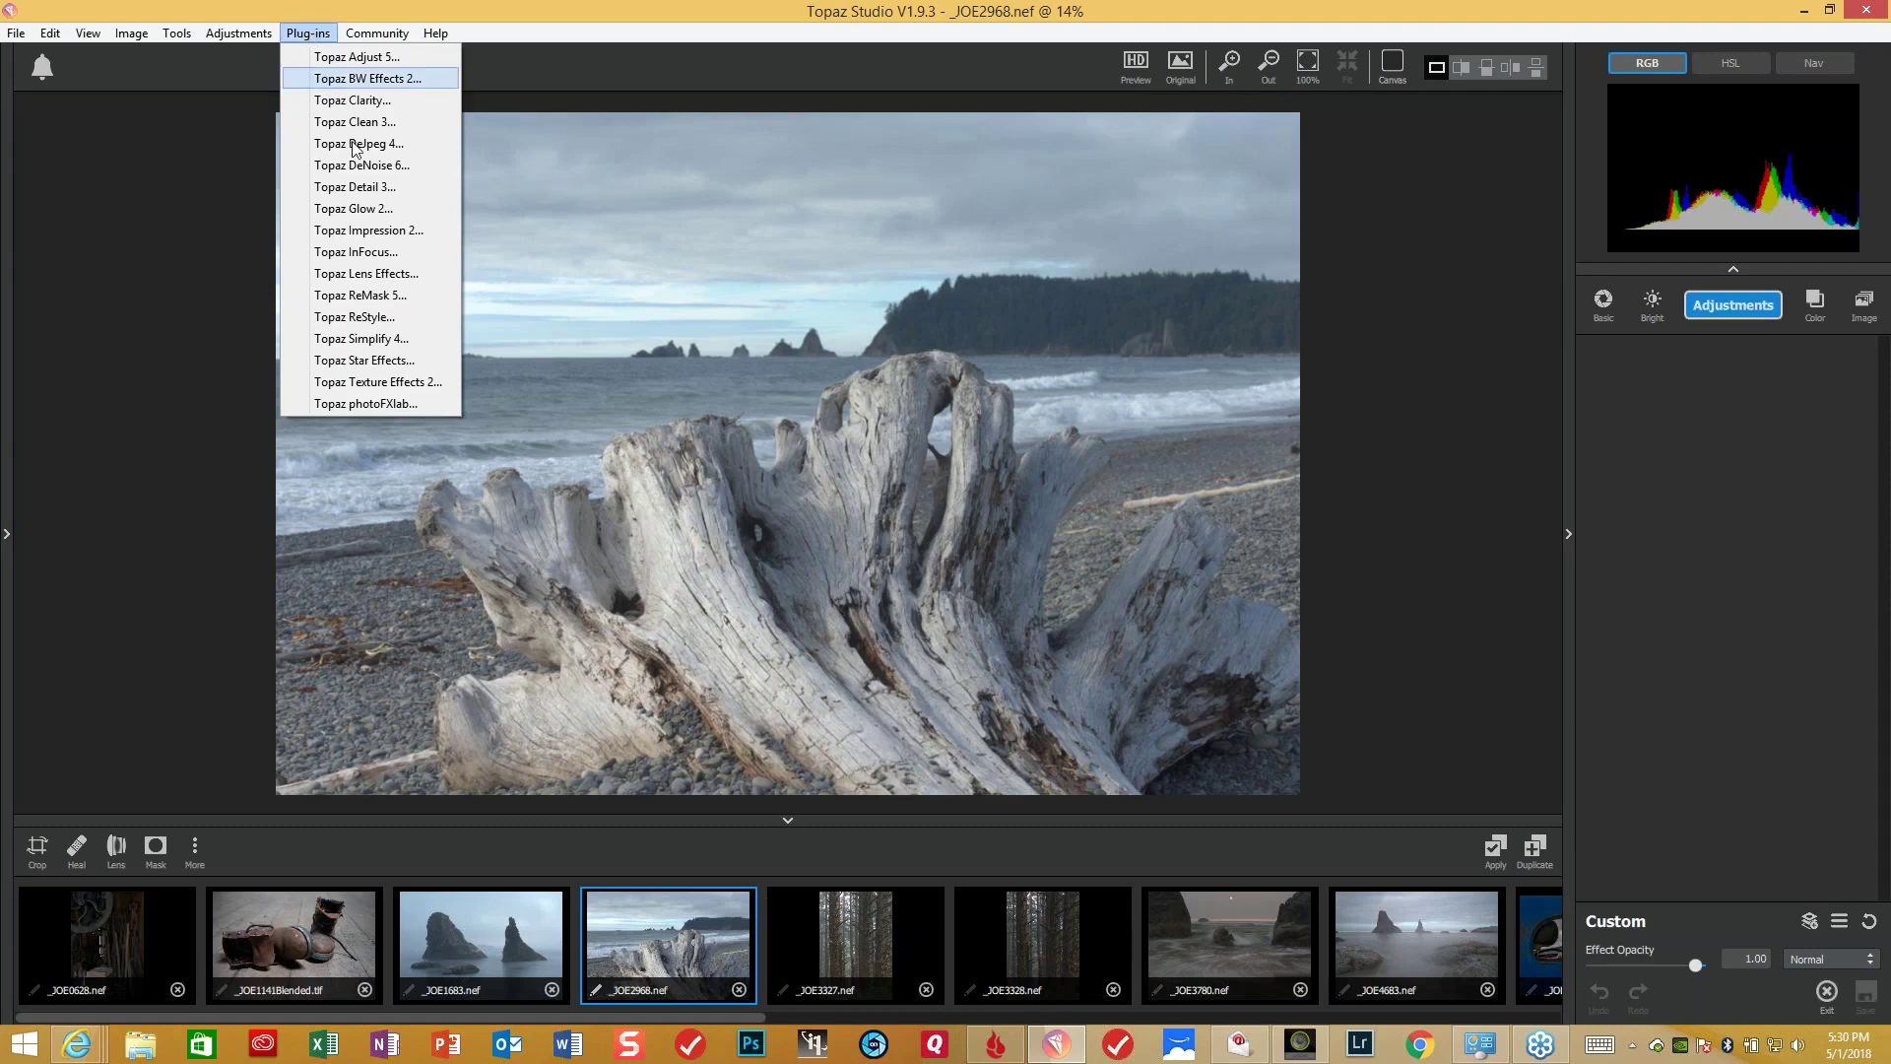
{"action": "left_click", "coordinate": [385, 277]}
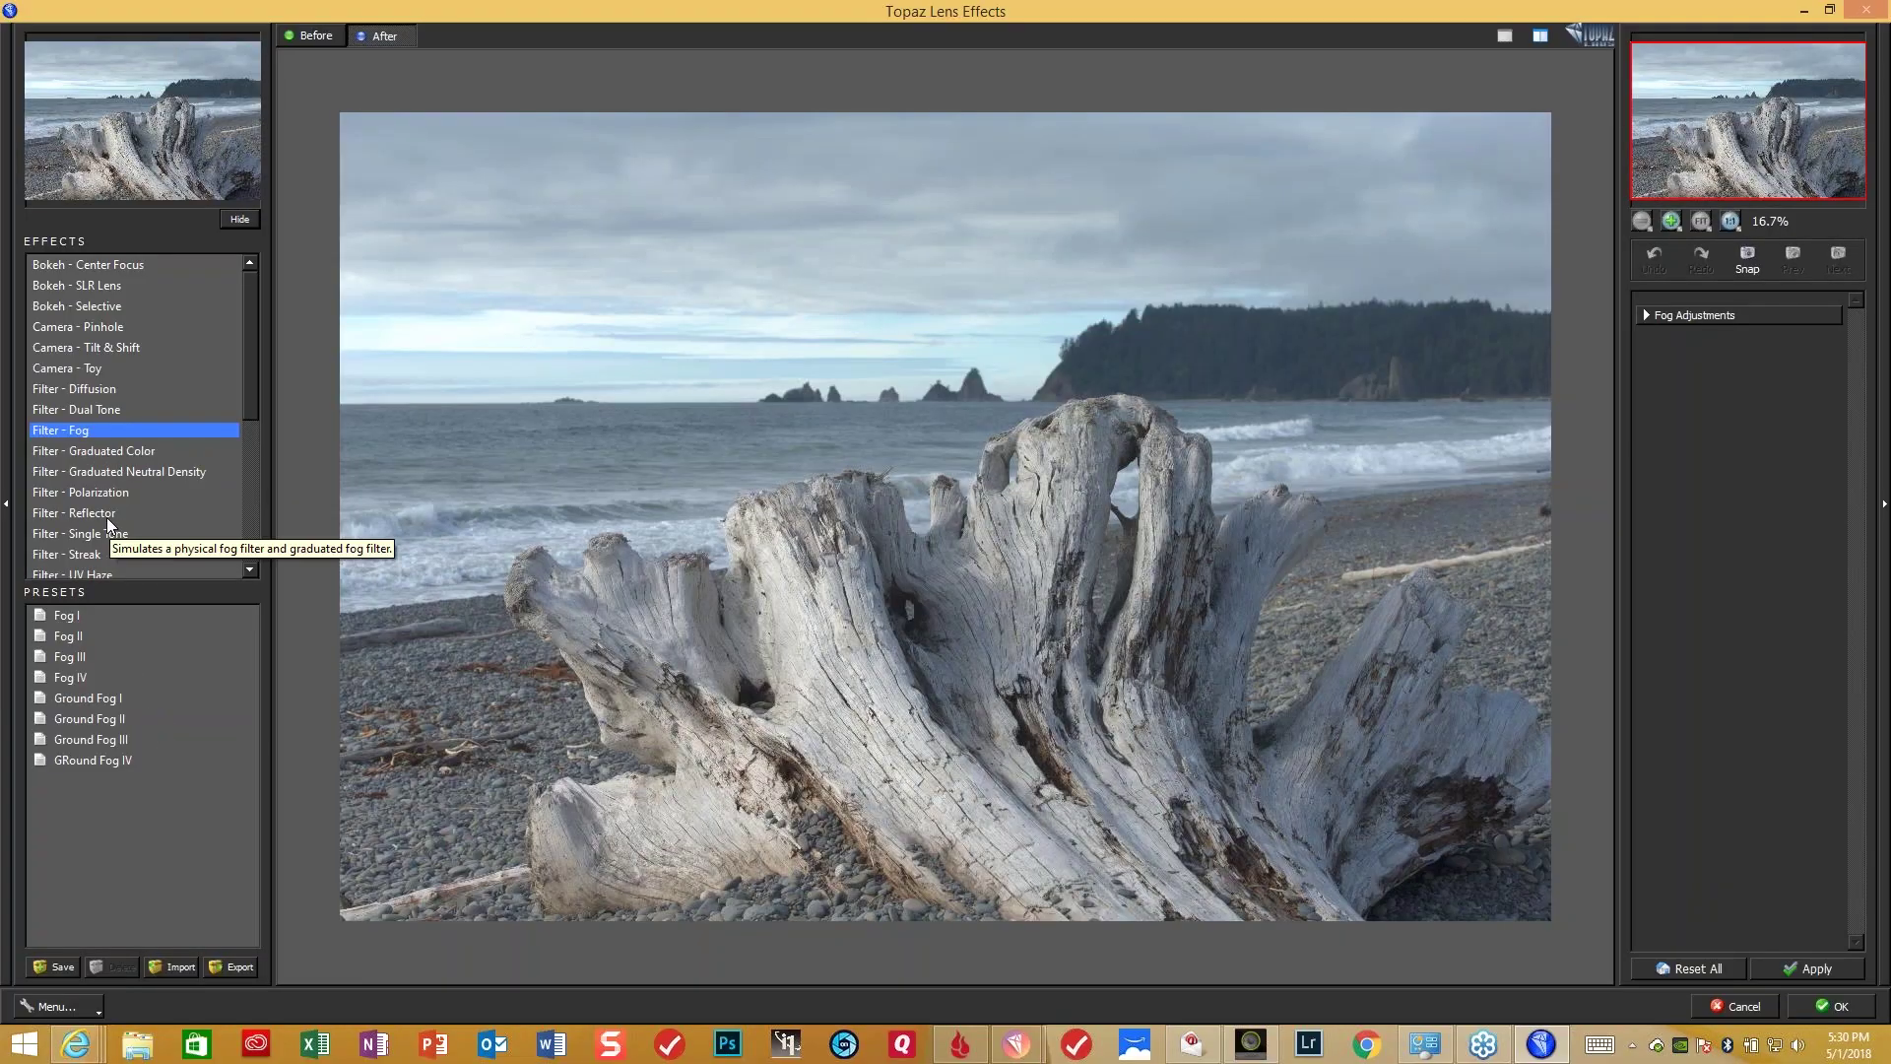
- Apply the Graduated Neutral Density filter with the Top Half 1 Stop preset to the driftwood photo
{"action": "left_click", "coordinate": [153, 470]}
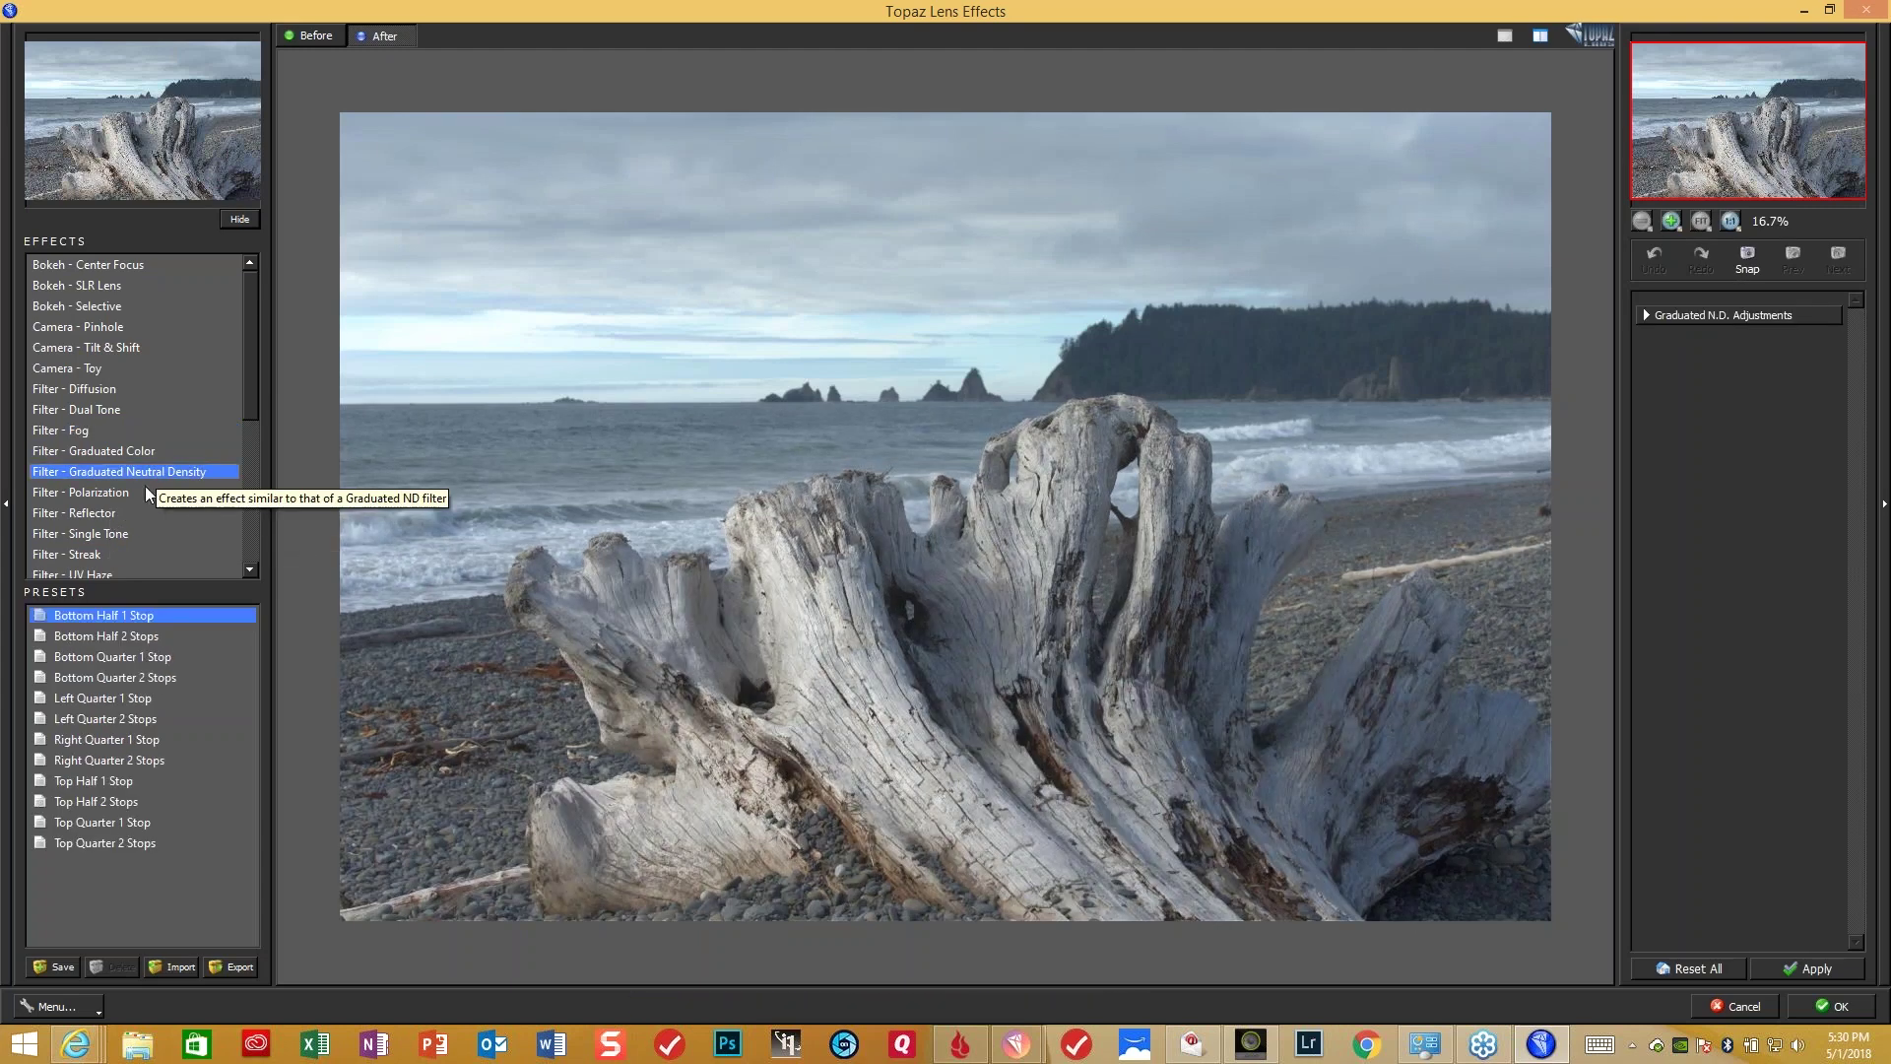
{"action": "left_click", "coordinate": [127, 824]}
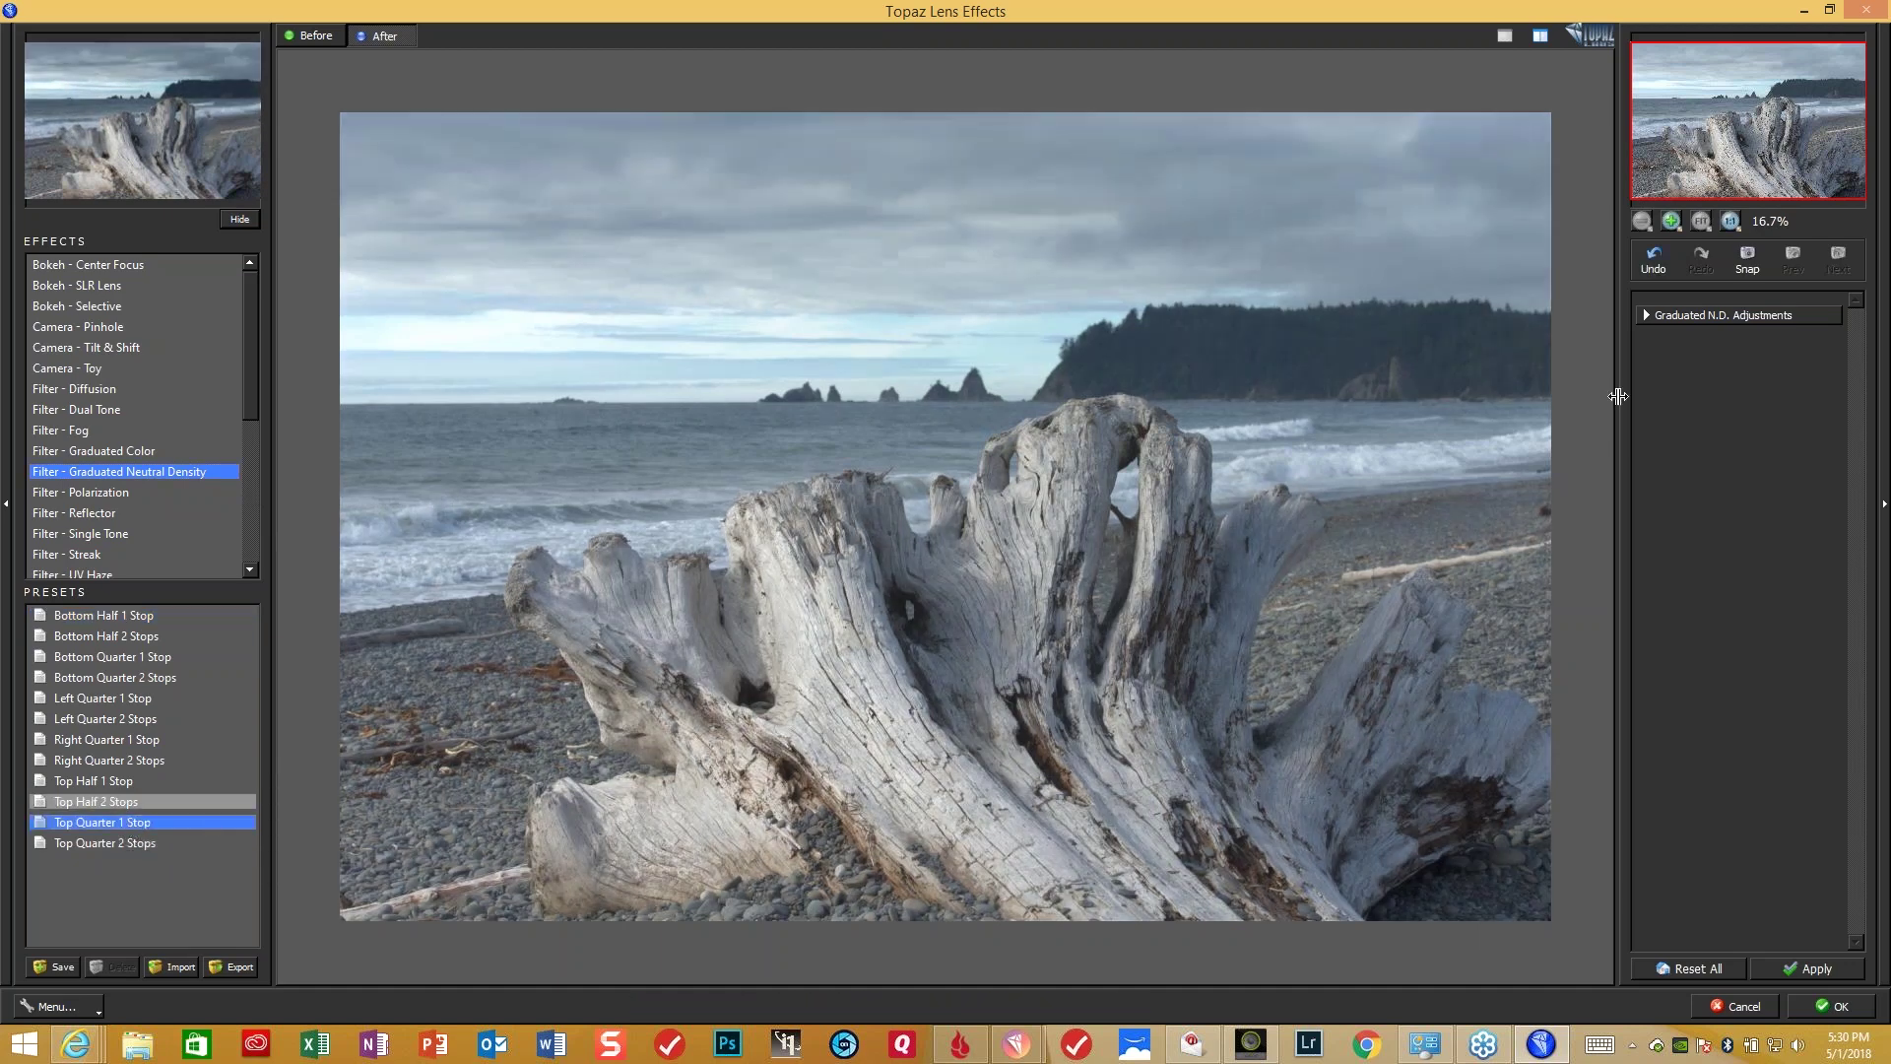
{"action": "left_click", "coordinate": [96, 781]}
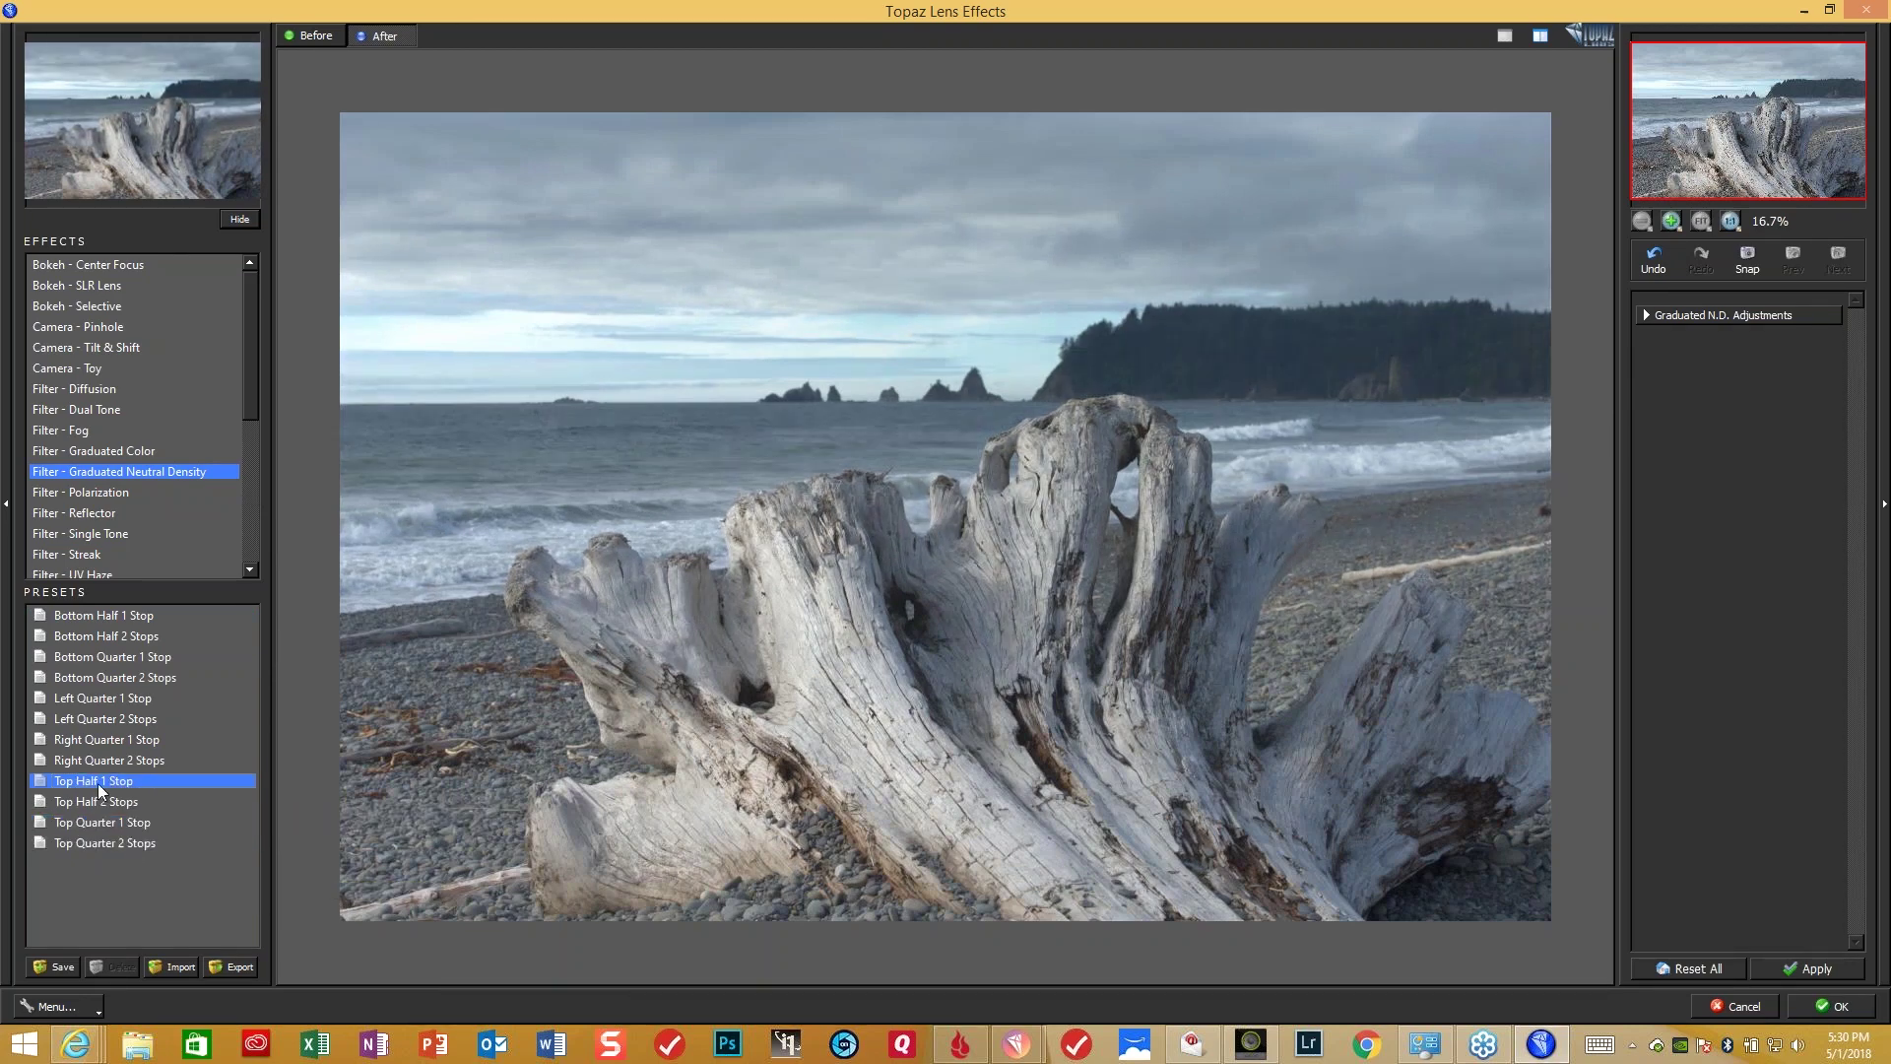
{"action": "left_click", "coordinate": [1841, 1007]}
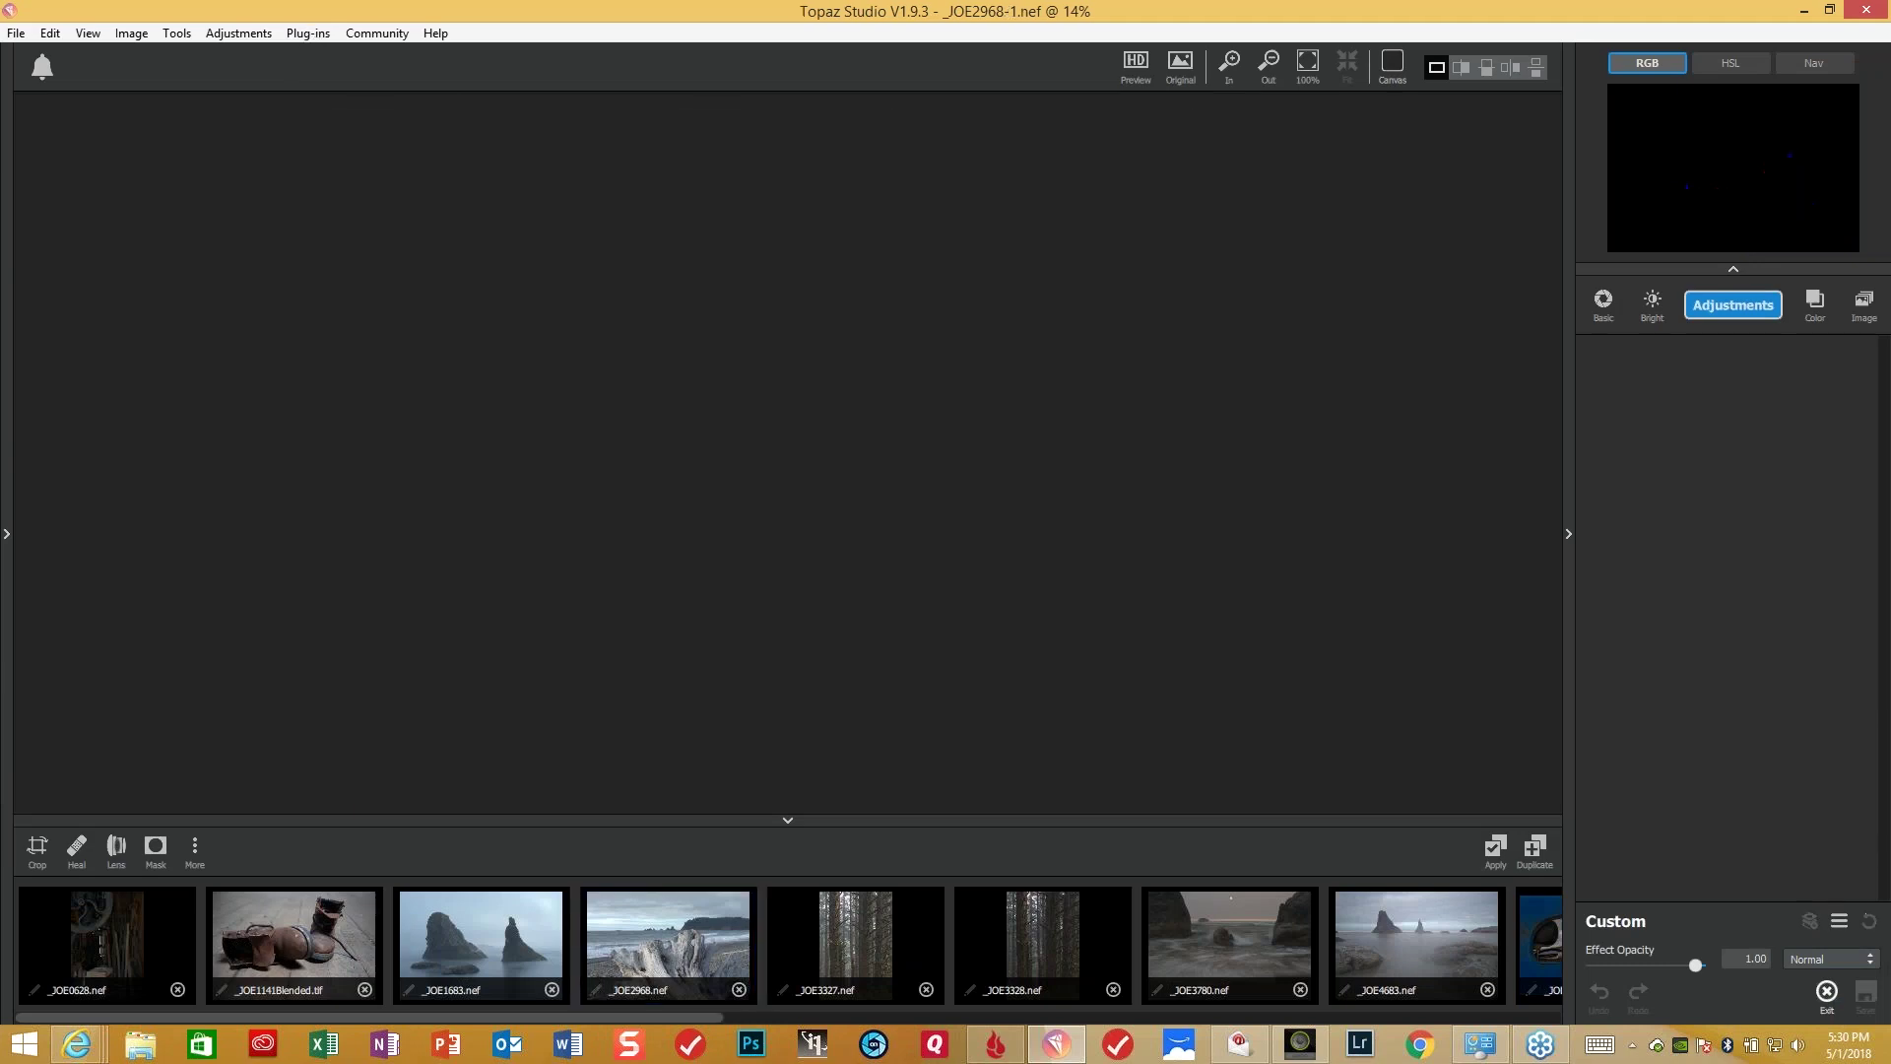
- Open the filtered driftwood photo _JOE2968-1.nef in the Topaz Clarity plug-in
{"action": "left_click", "coordinate": [308, 36]}
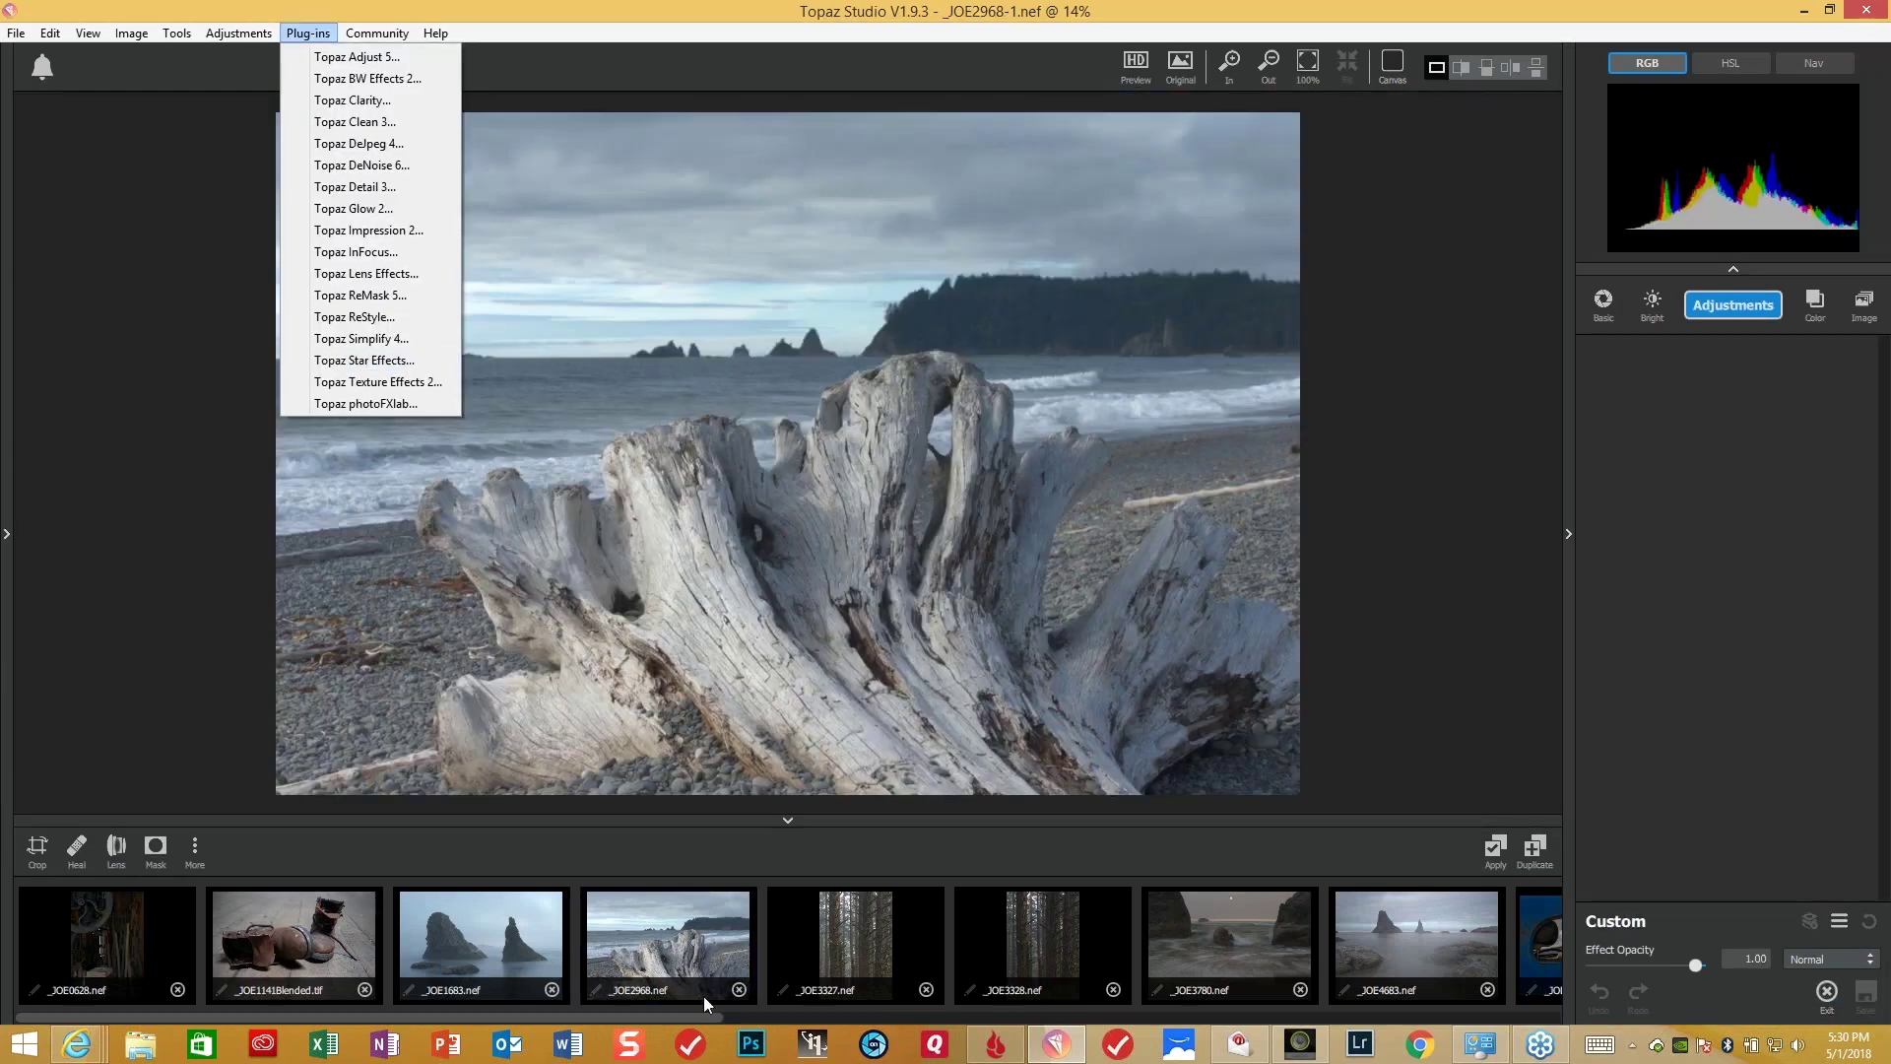
{"action": "scroll", "coordinate": [701, 1021], "scroll_direction": "down", "scroll_amount": 10}
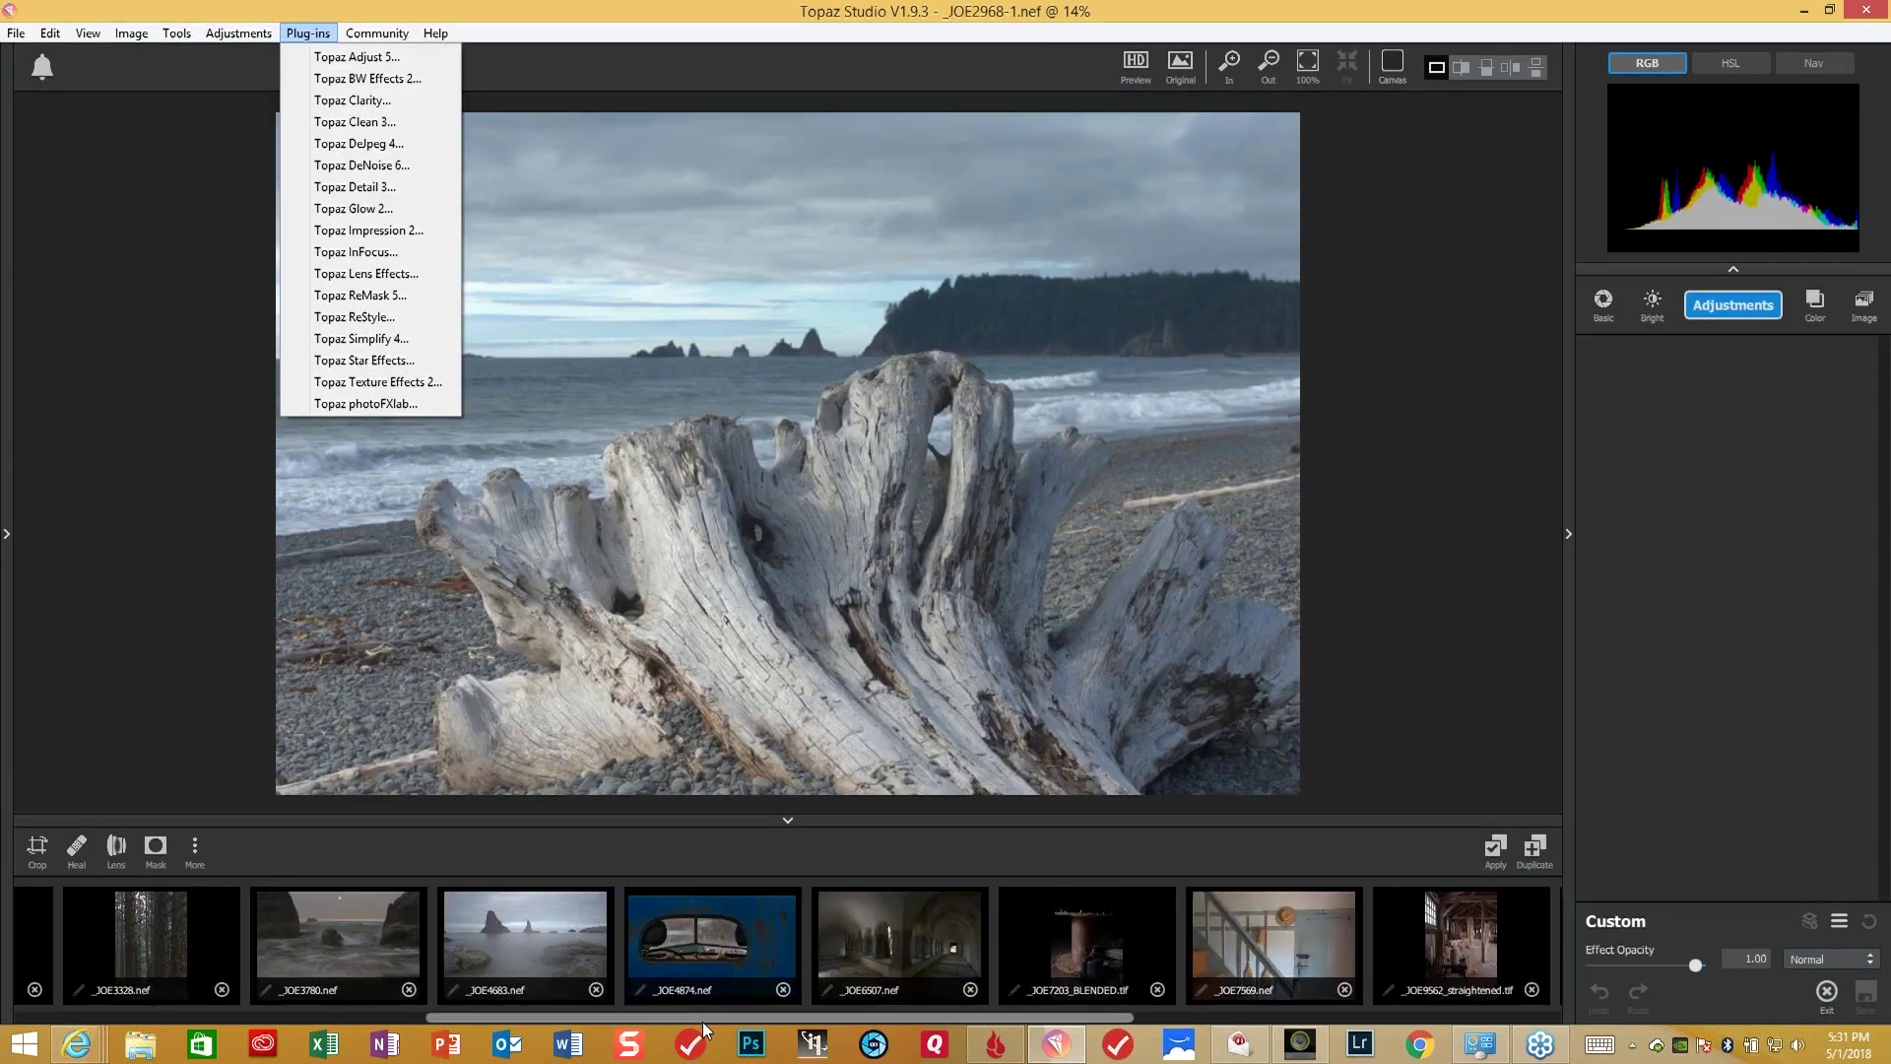
{"action": "scroll", "coordinate": [704, 1021], "scroll_direction": "down", "scroll_amount": 6}
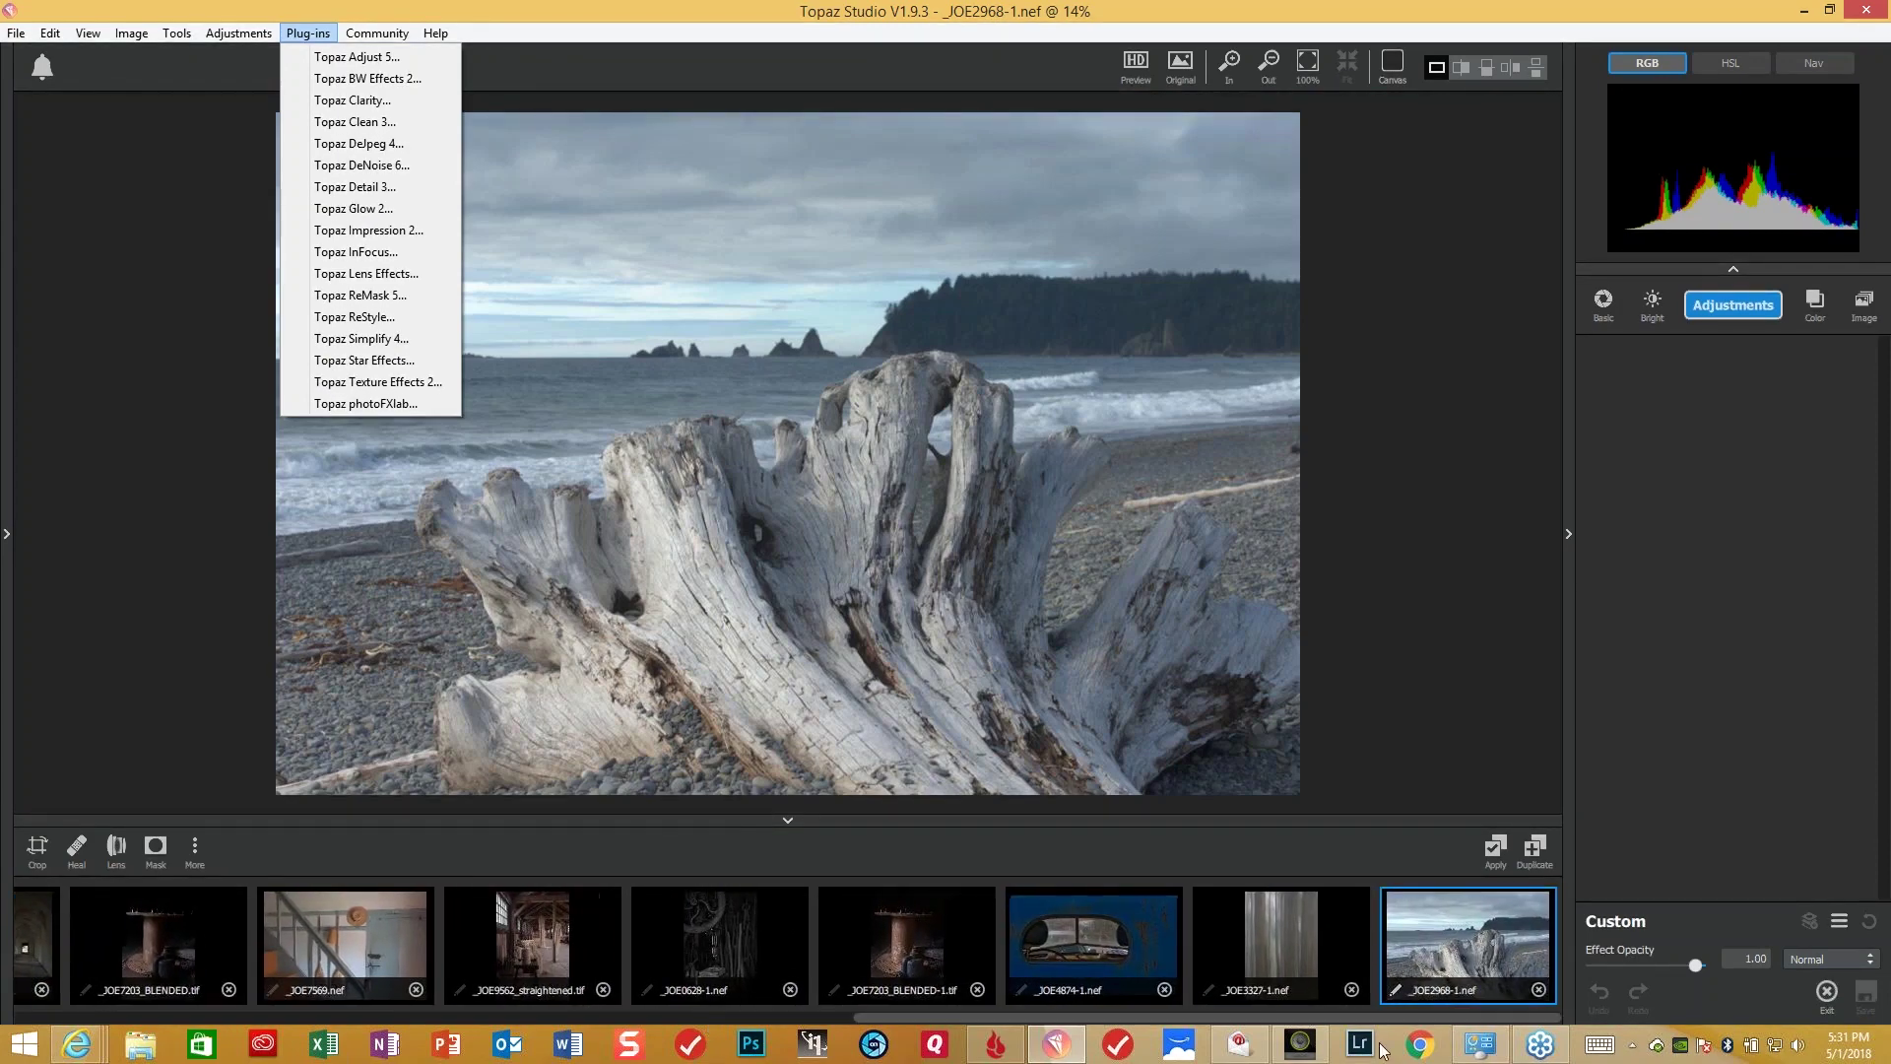
{"action": "left_click", "coordinate": [370, 105]}
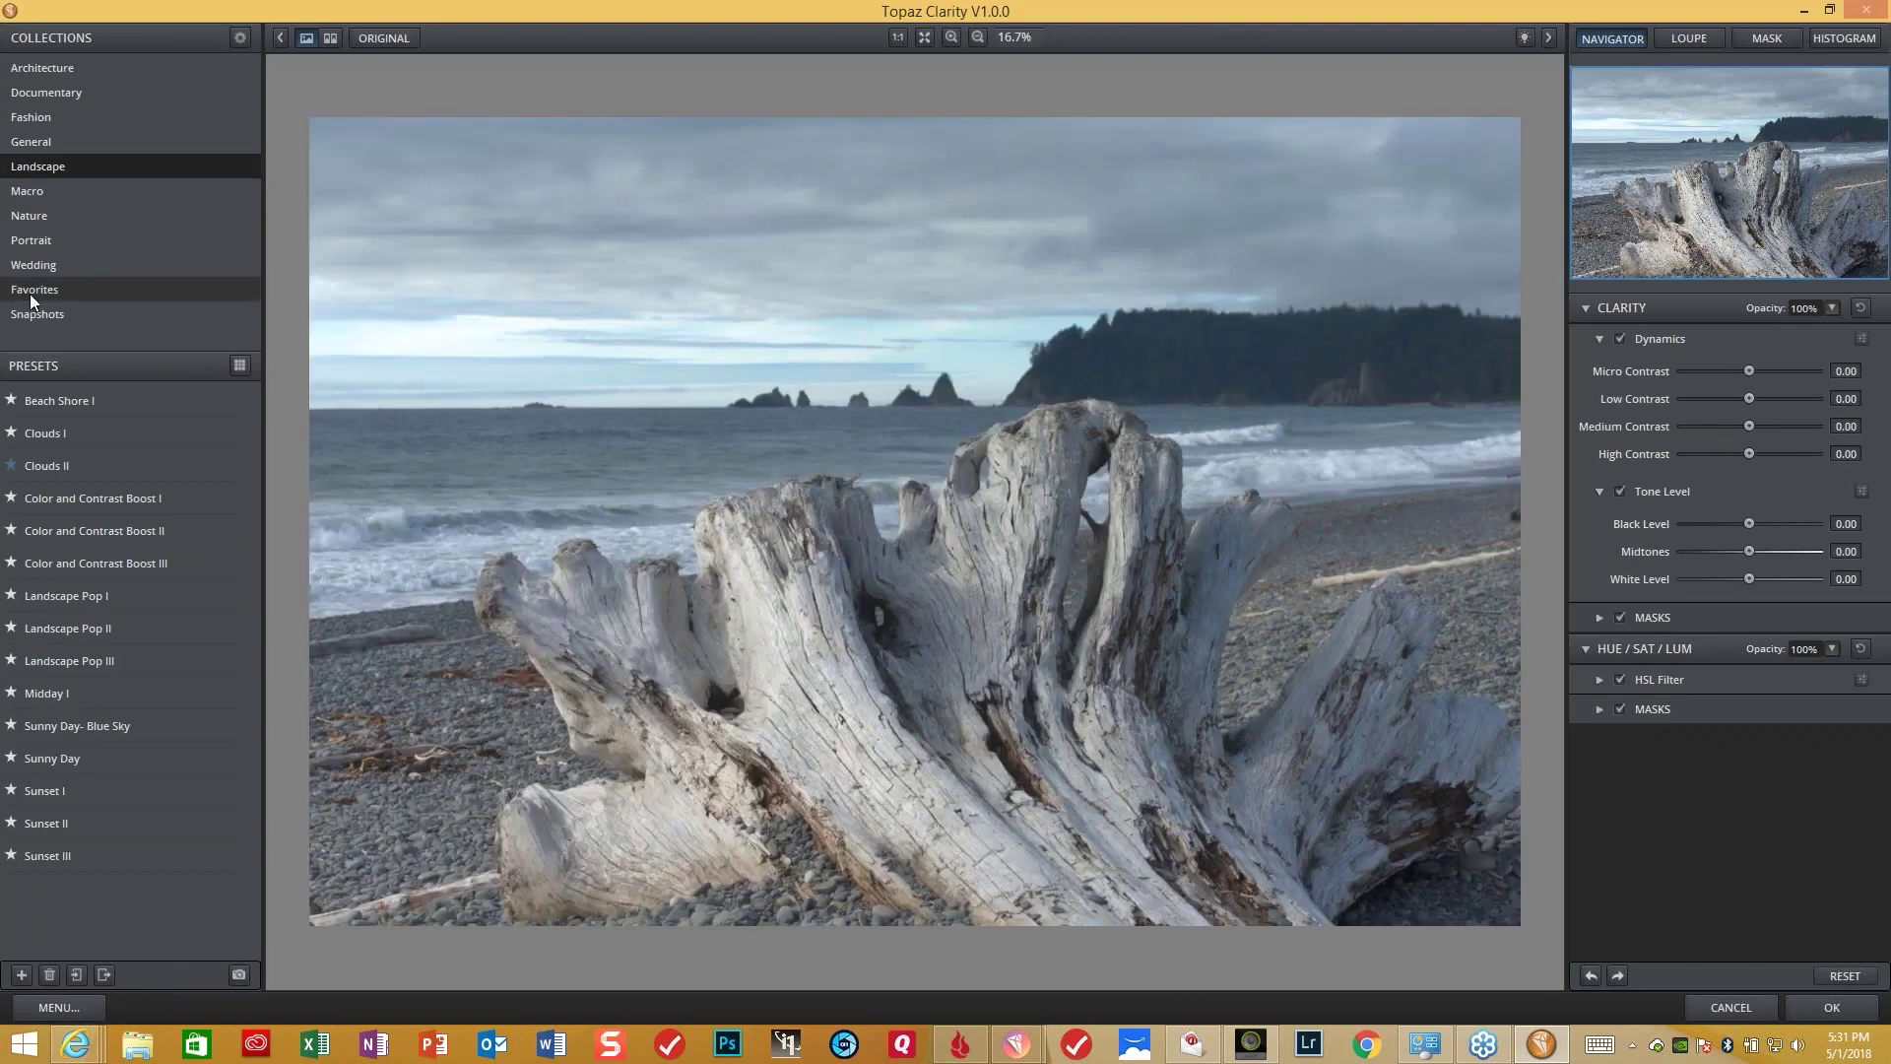
- Apply the Landscape preset Clouds I to the driftwood photo with Micro Contrast raised to 0.44
{"action": "left_click", "coordinate": [51, 434]}
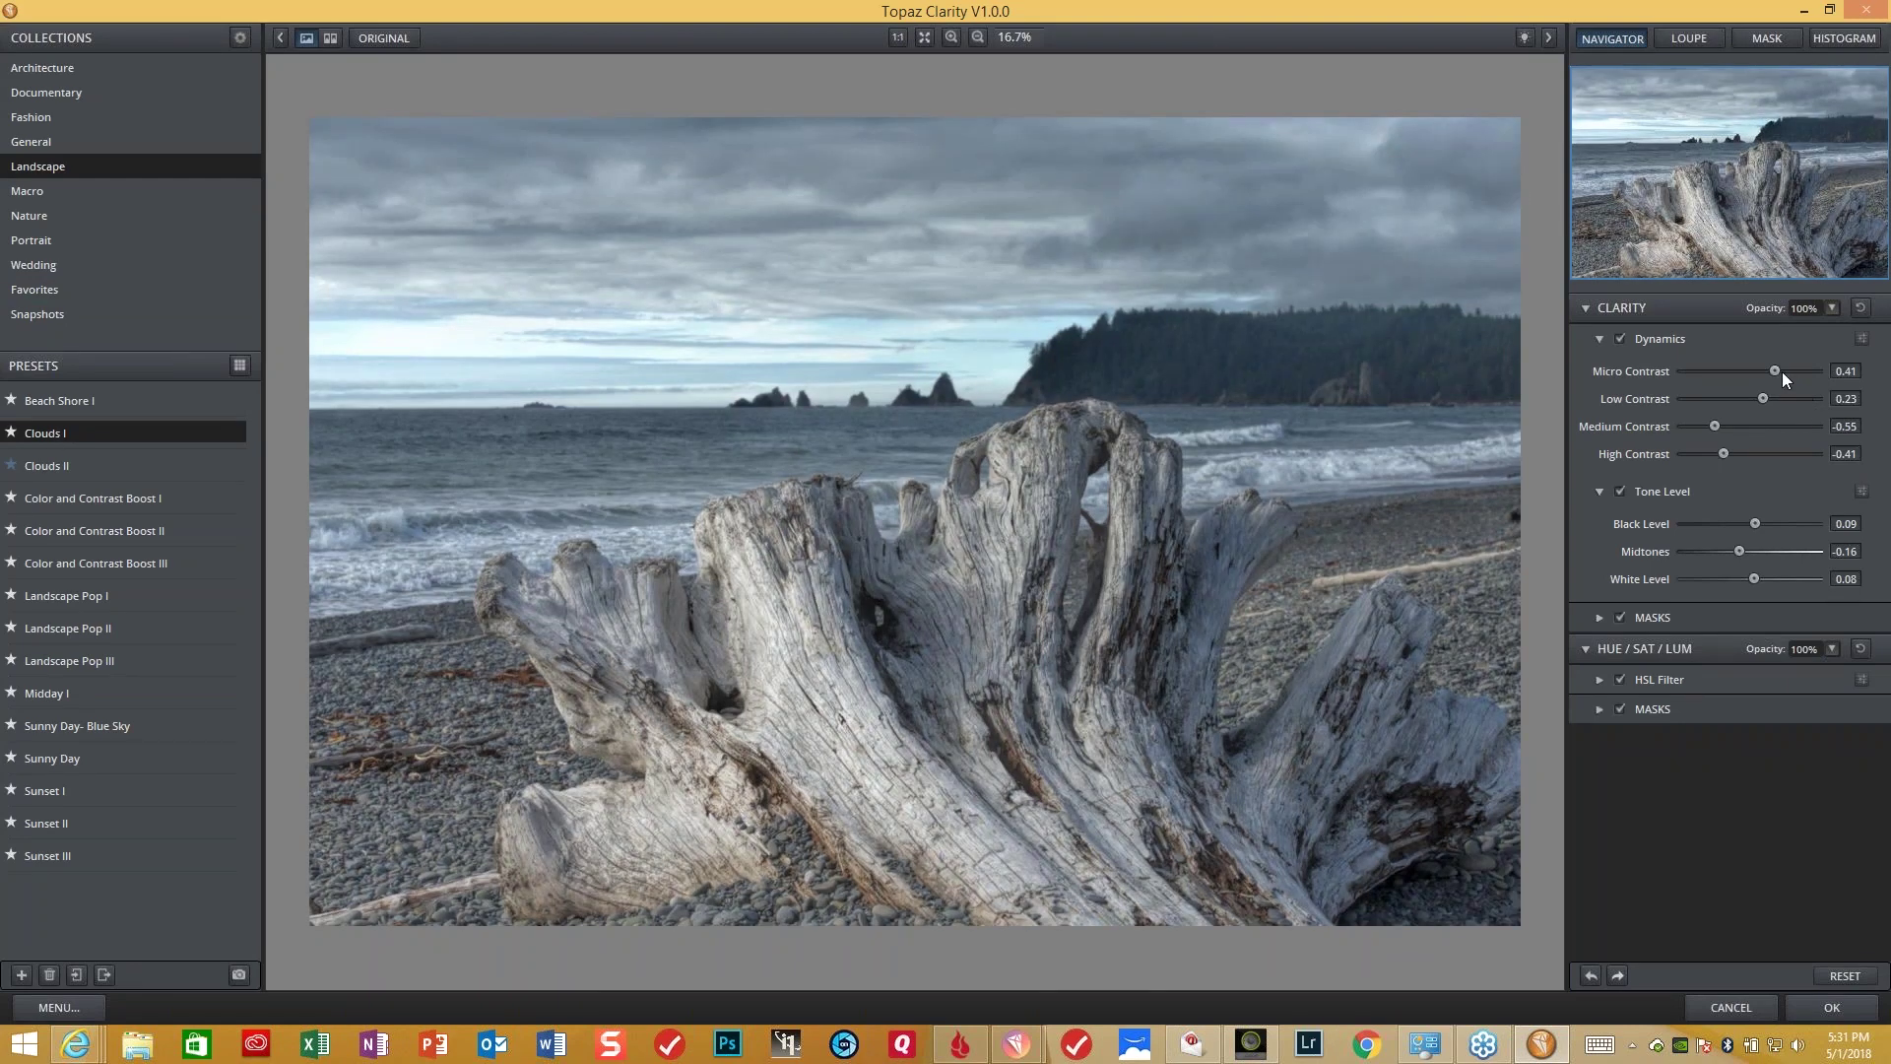
{"action": "left_click_drag", "start_coordinate": [1775, 368], "coordinate": [1777, 368]}
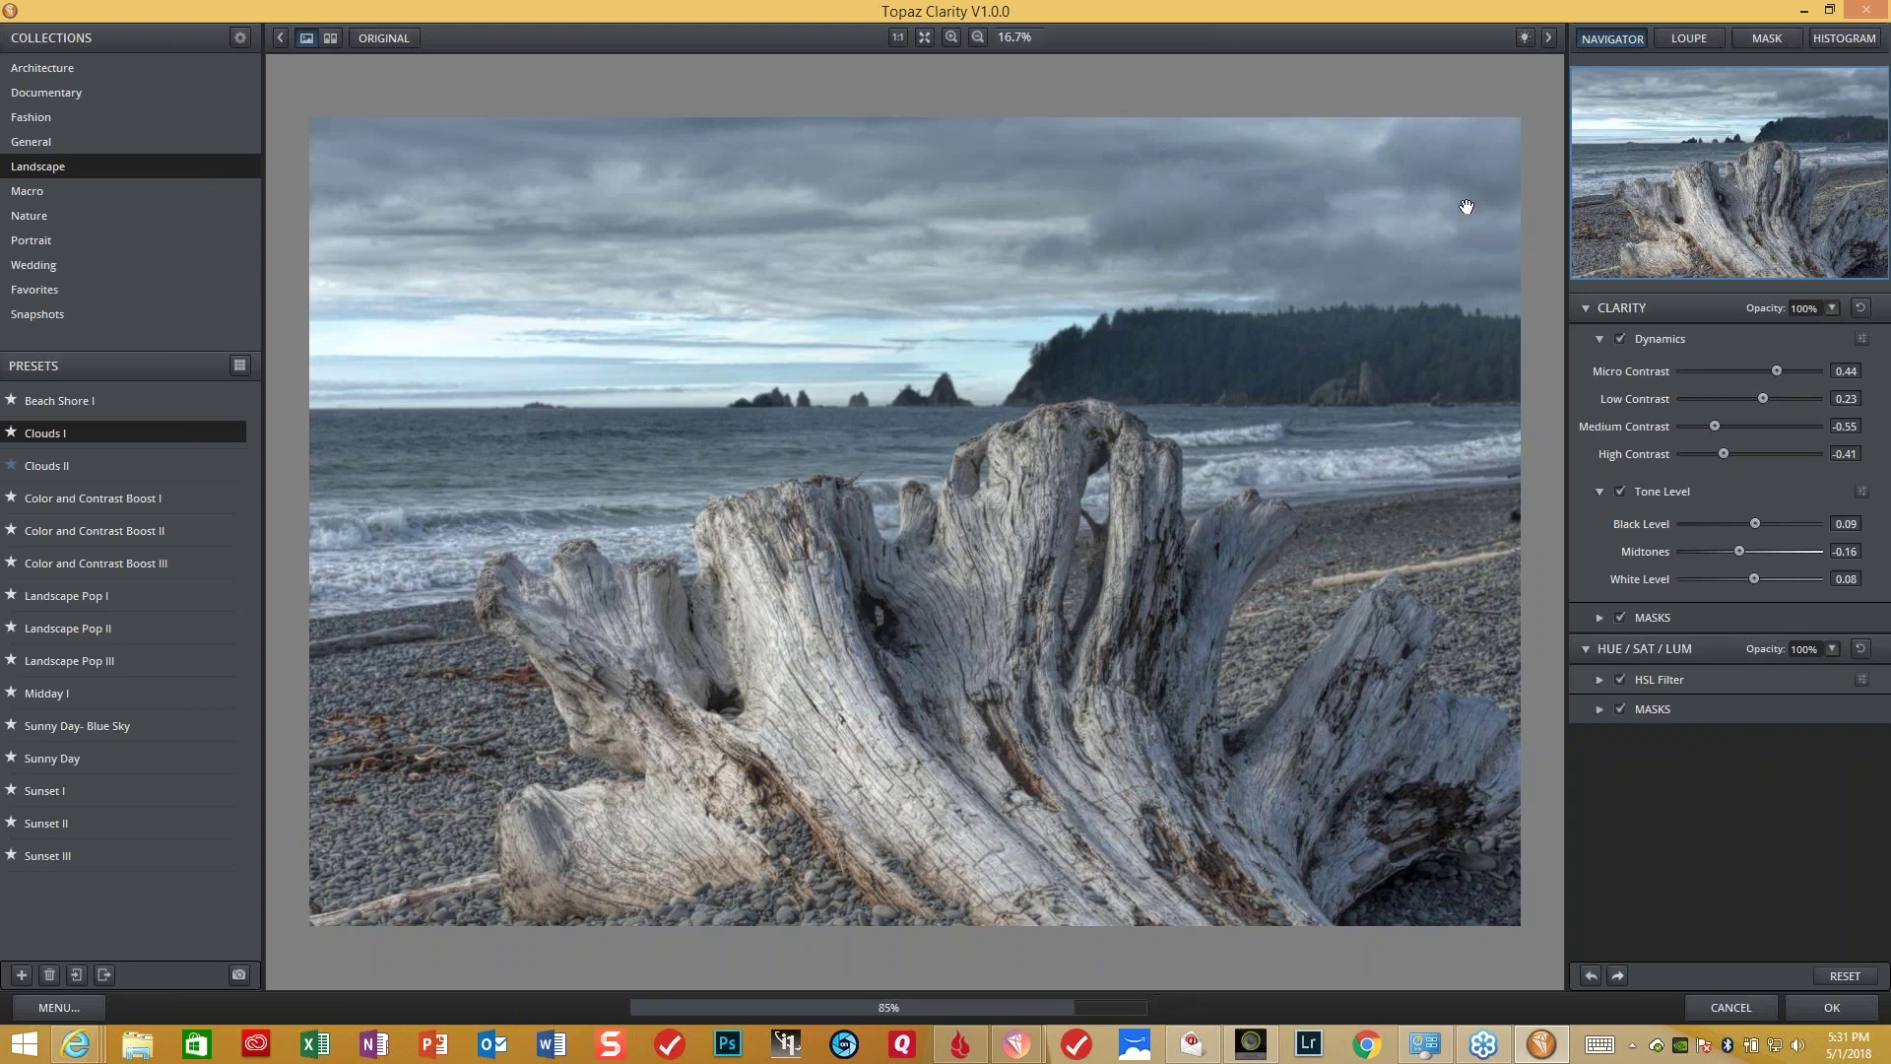
{"action": "left_click", "coordinate": [1831, 1008]}
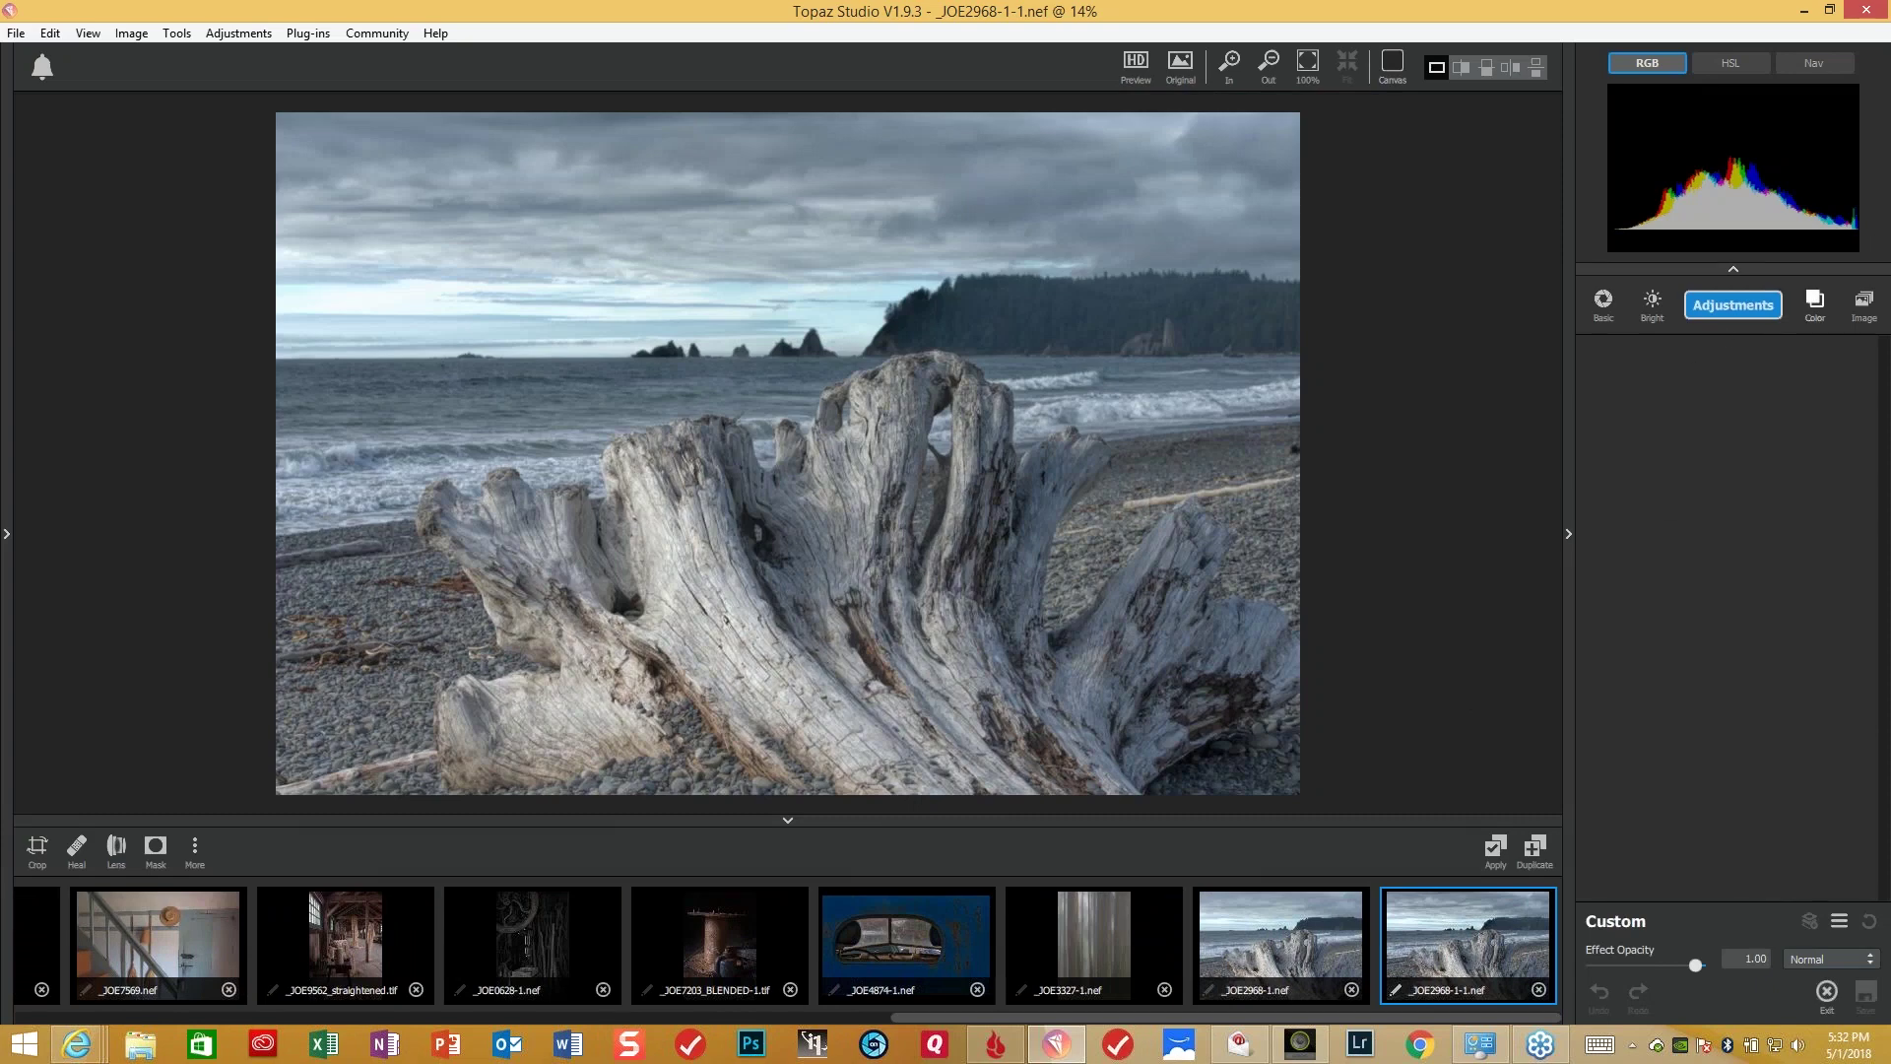
- Add an HSL Color Tuning adjustment to the driftwood photo with Blue Saturation at -0.16 and Blue Lightness at 0.20
{"action": "left_click", "coordinate": [1734, 308]}
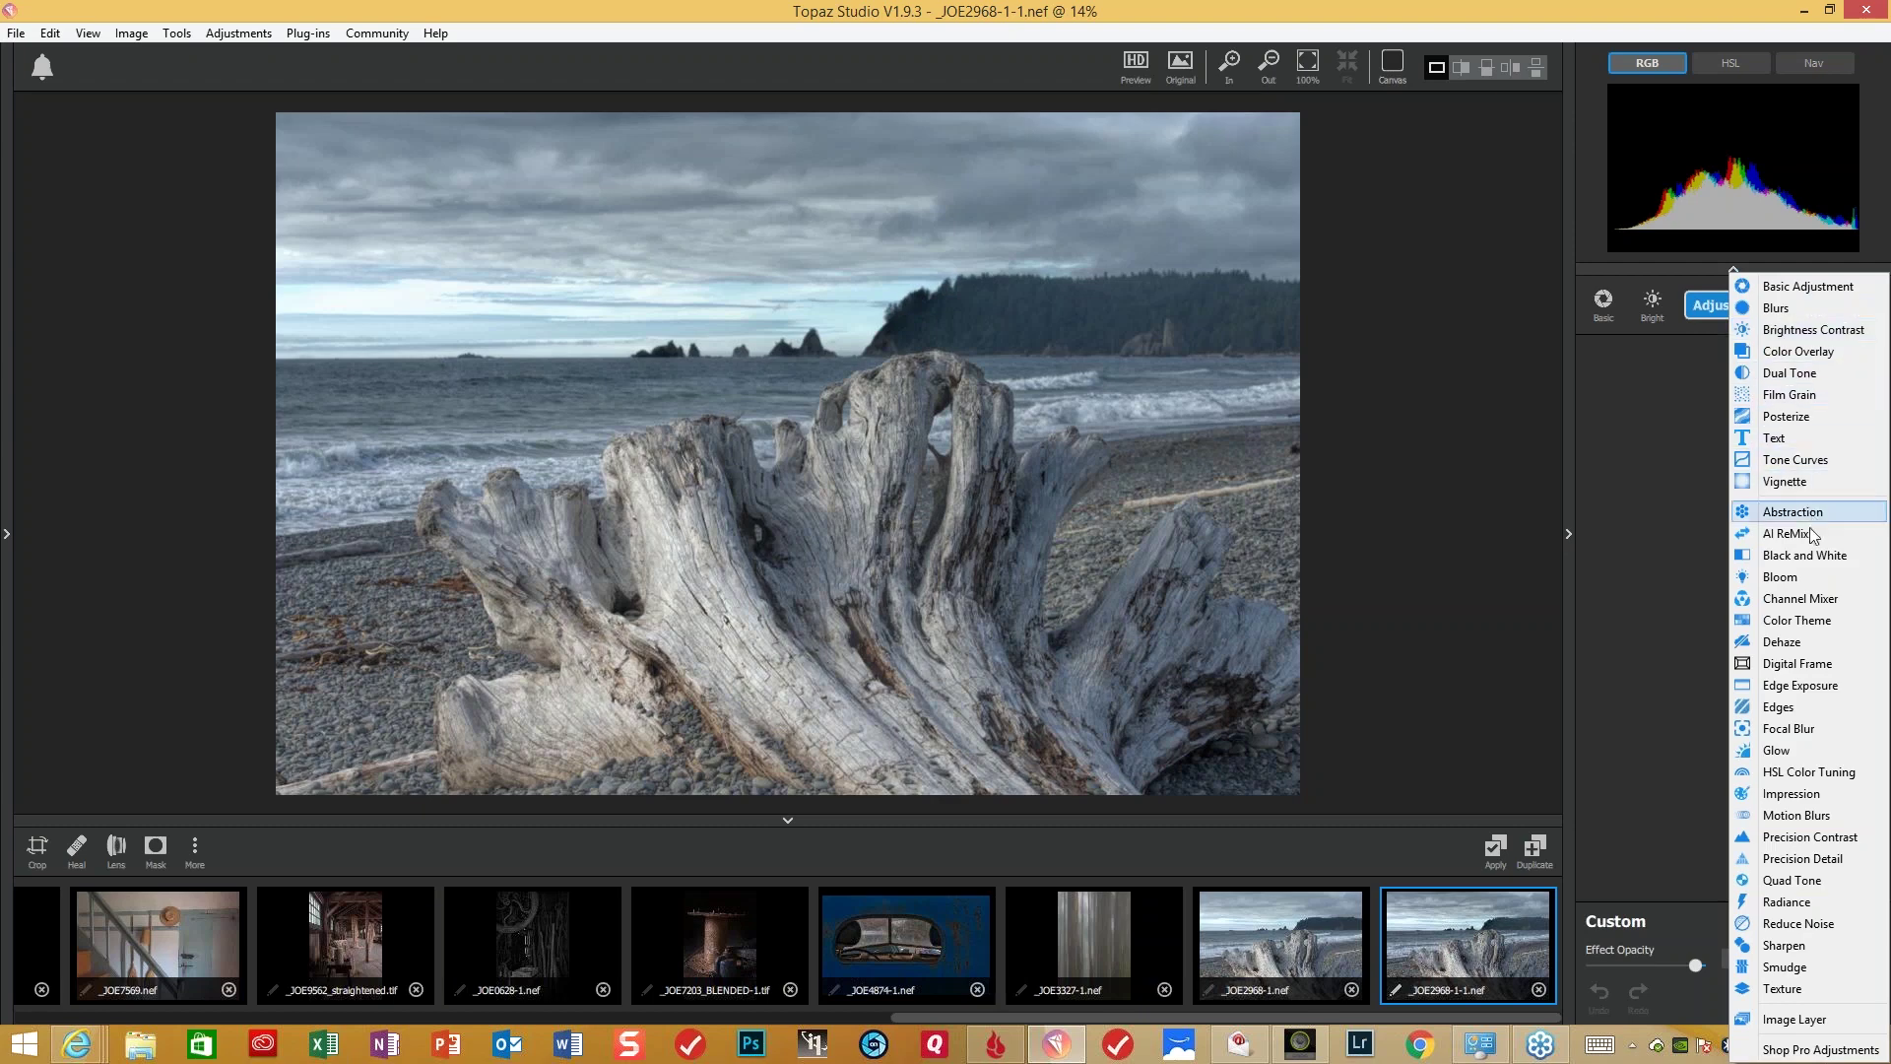
{"action": "left_click", "coordinate": [1809, 773]}
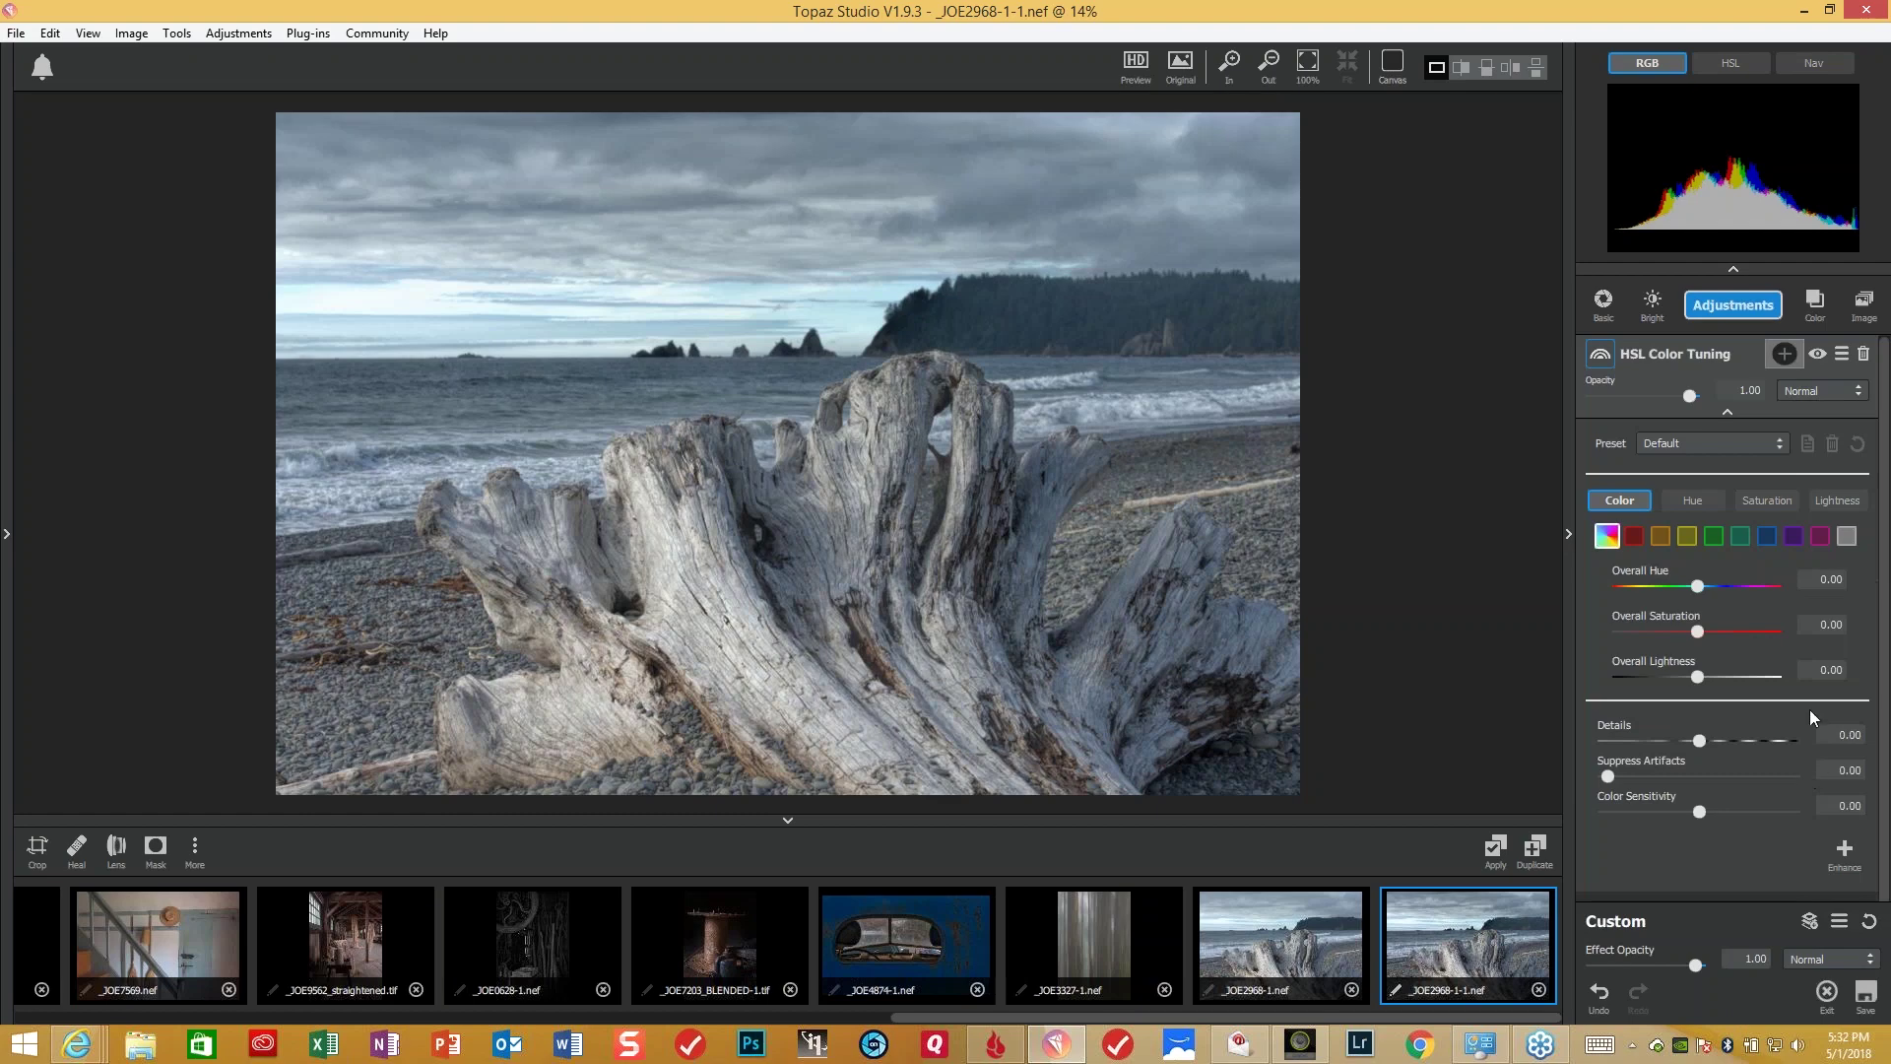
{"action": "left_click", "coordinate": [1765, 538]}
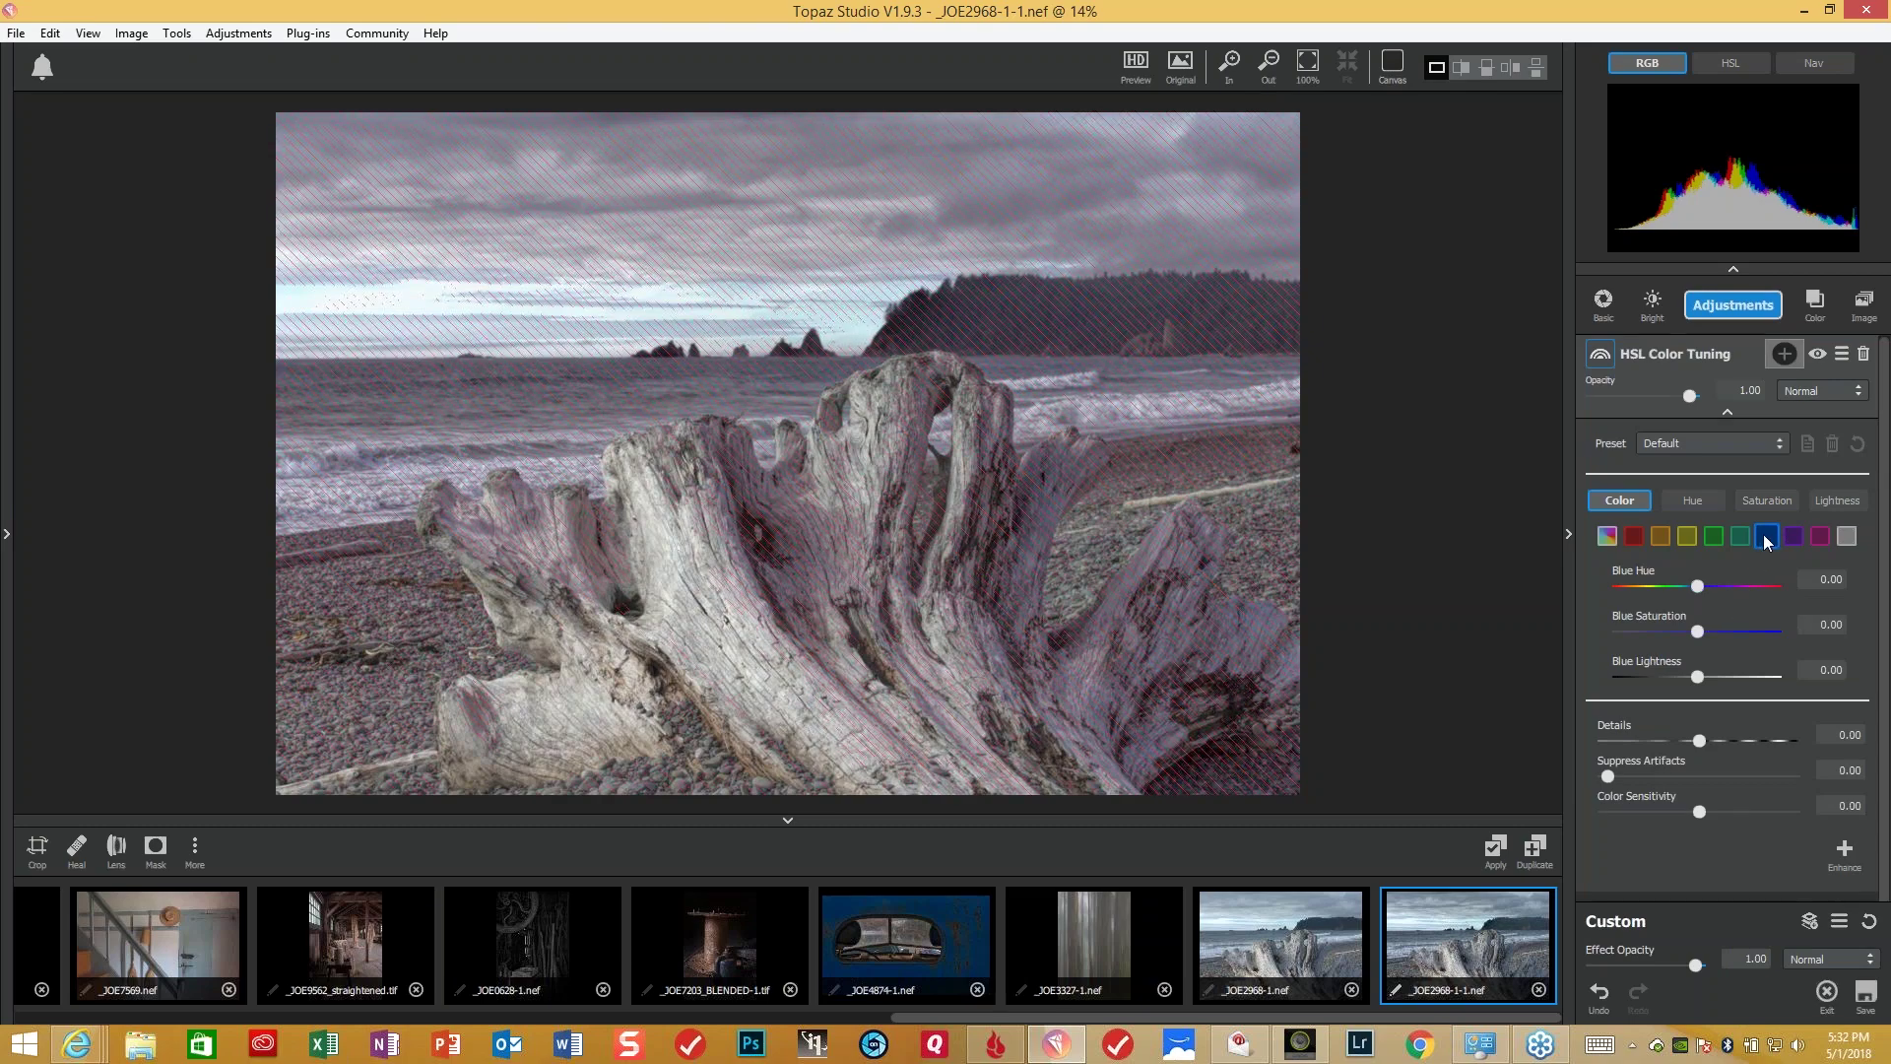
{"action": "left_click", "coordinate": [1692, 629]}
{"action": "left_click_drag", "start_coordinate": [1686, 630], "coordinate": [1686, 630]}
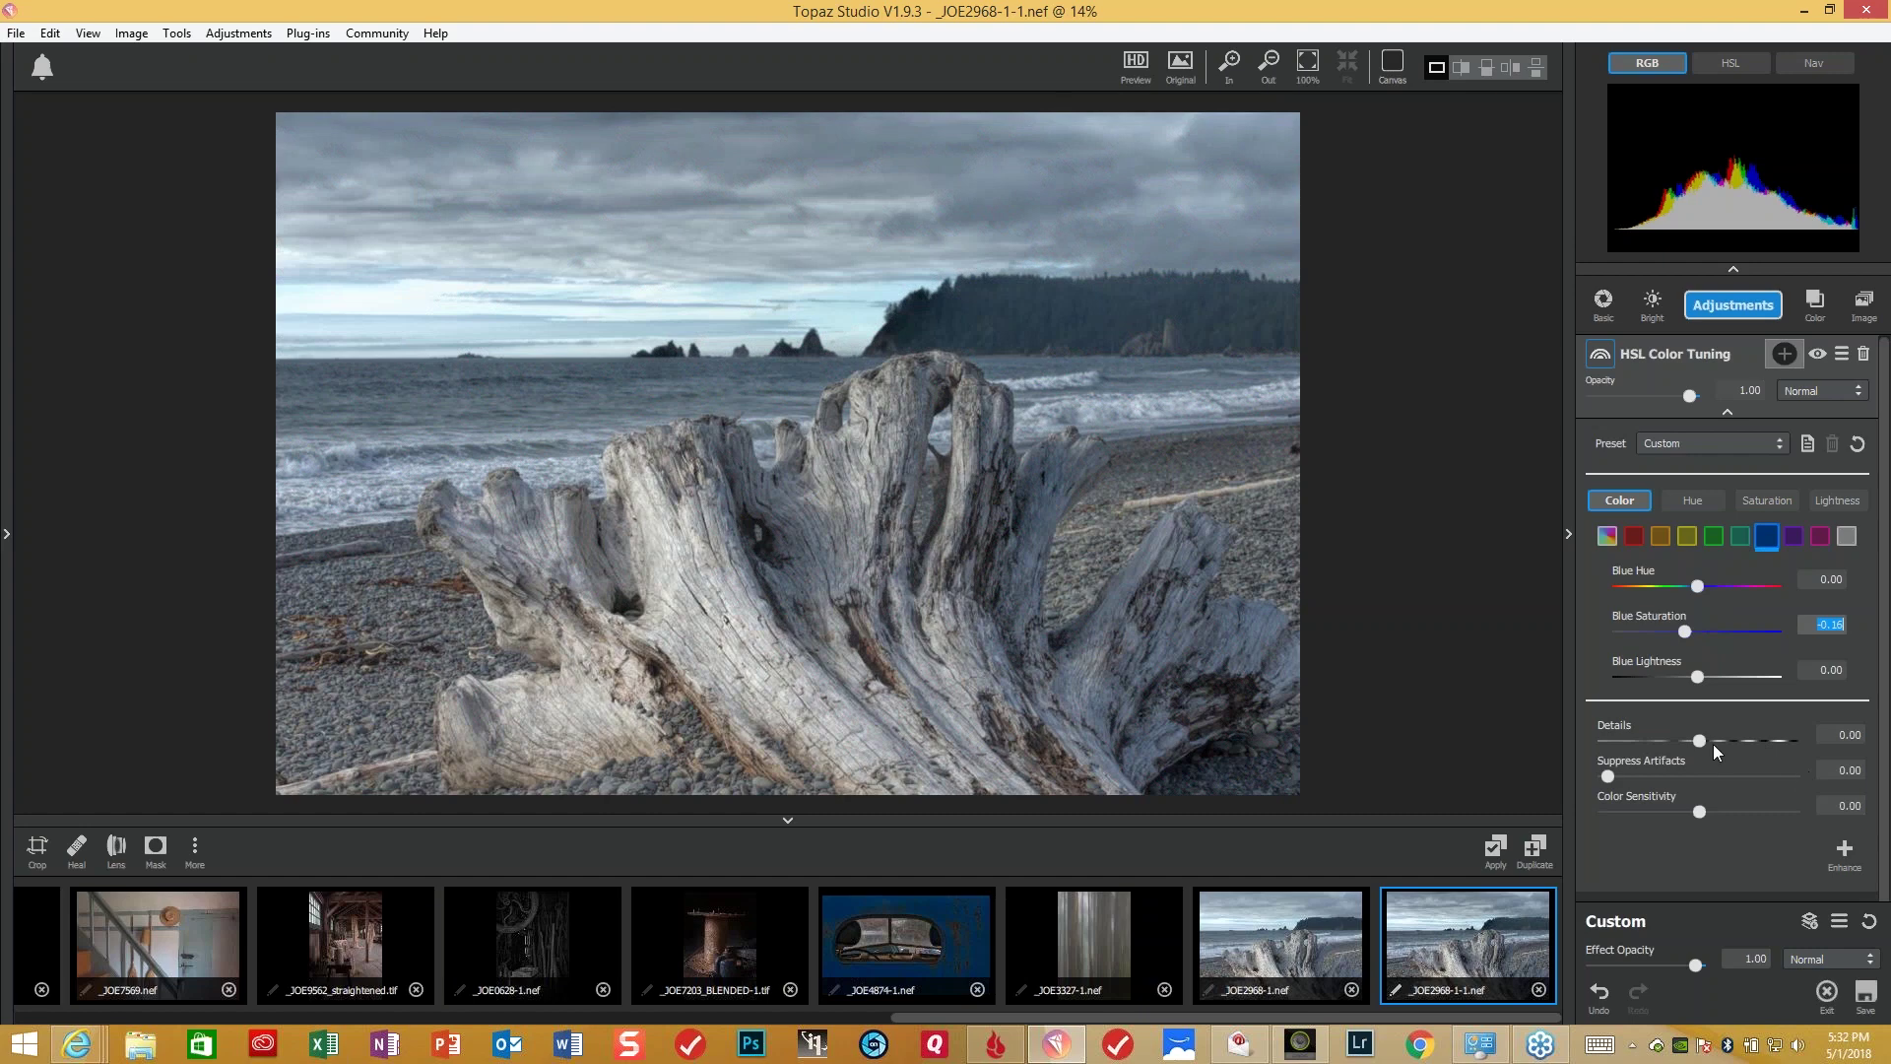
{"action": "left_click", "coordinate": [1699, 676]}
{"action": "left_click_drag", "start_coordinate": [1707, 676], "coordinate": [1717, 676]}
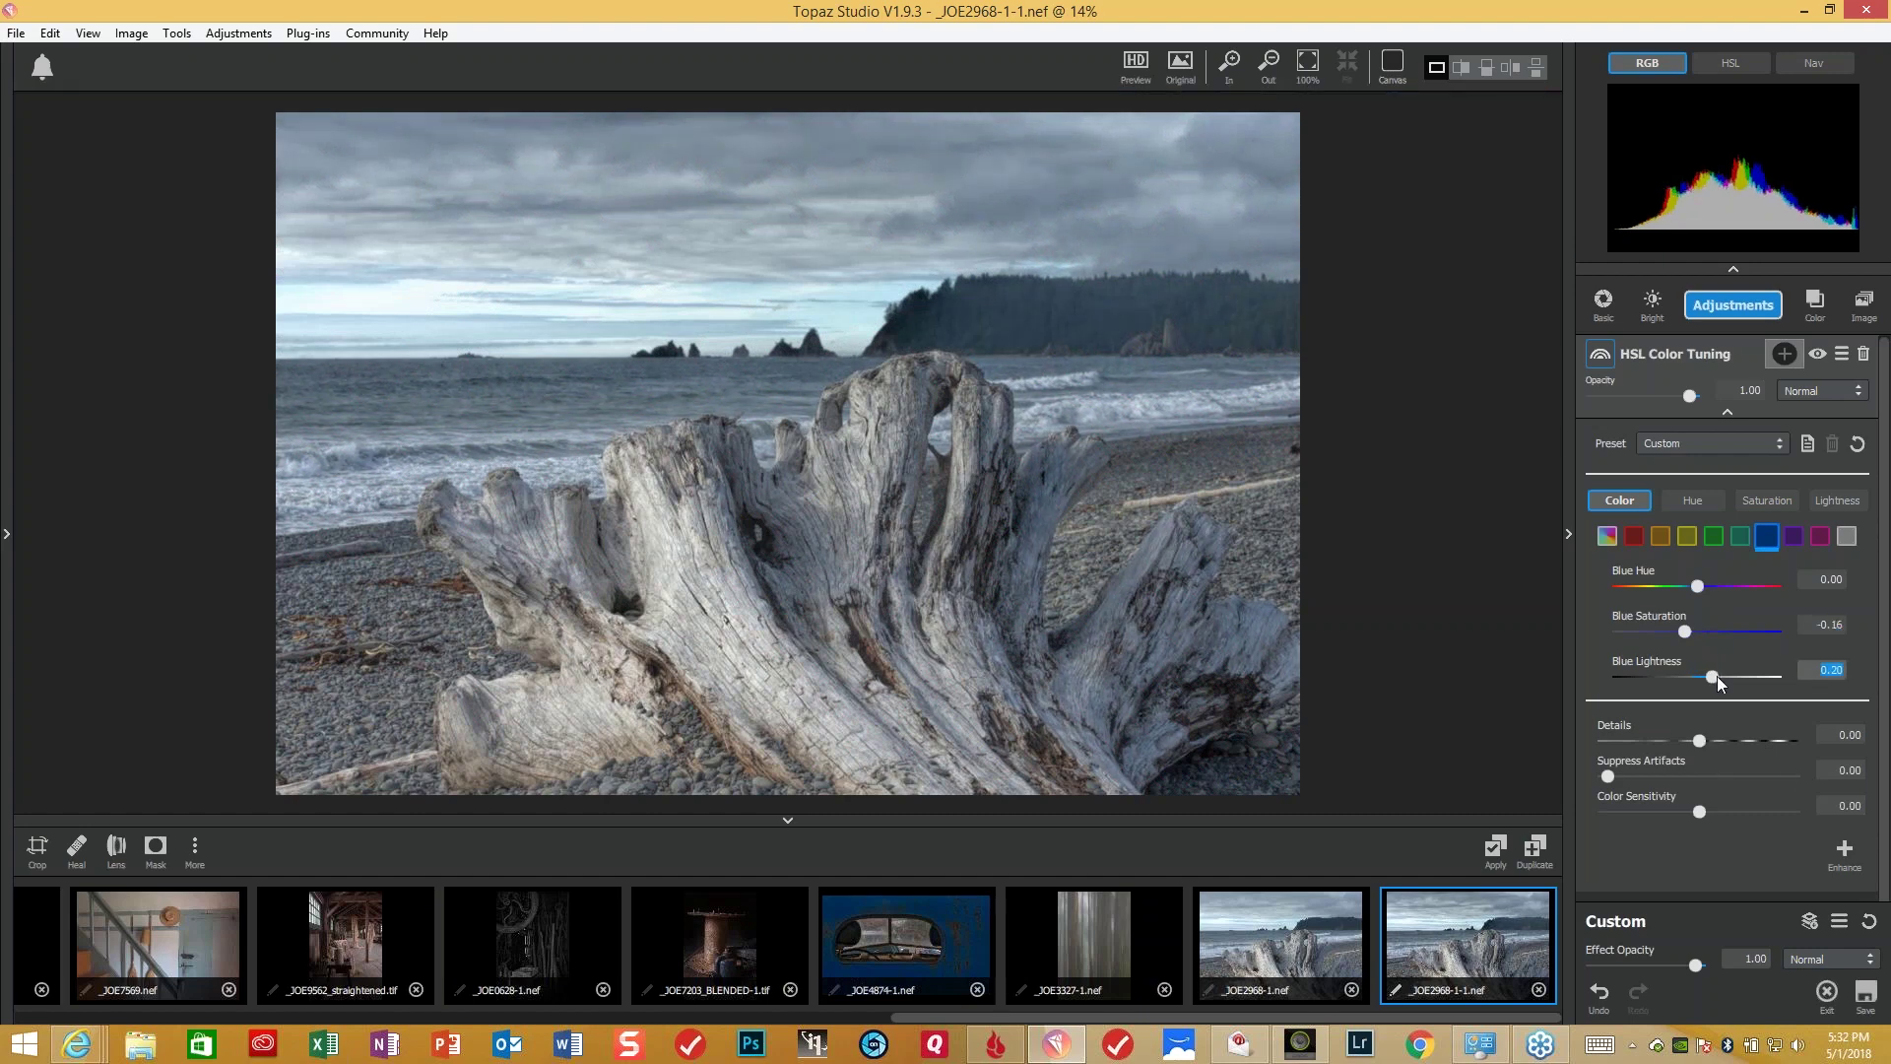
- Set Aqua Saturation to -0.16 and Aqua Lightness to 0.15 in the HSL Color Tuning adjustment
{"action": "left_click", "coordinate": [1793, 538]}
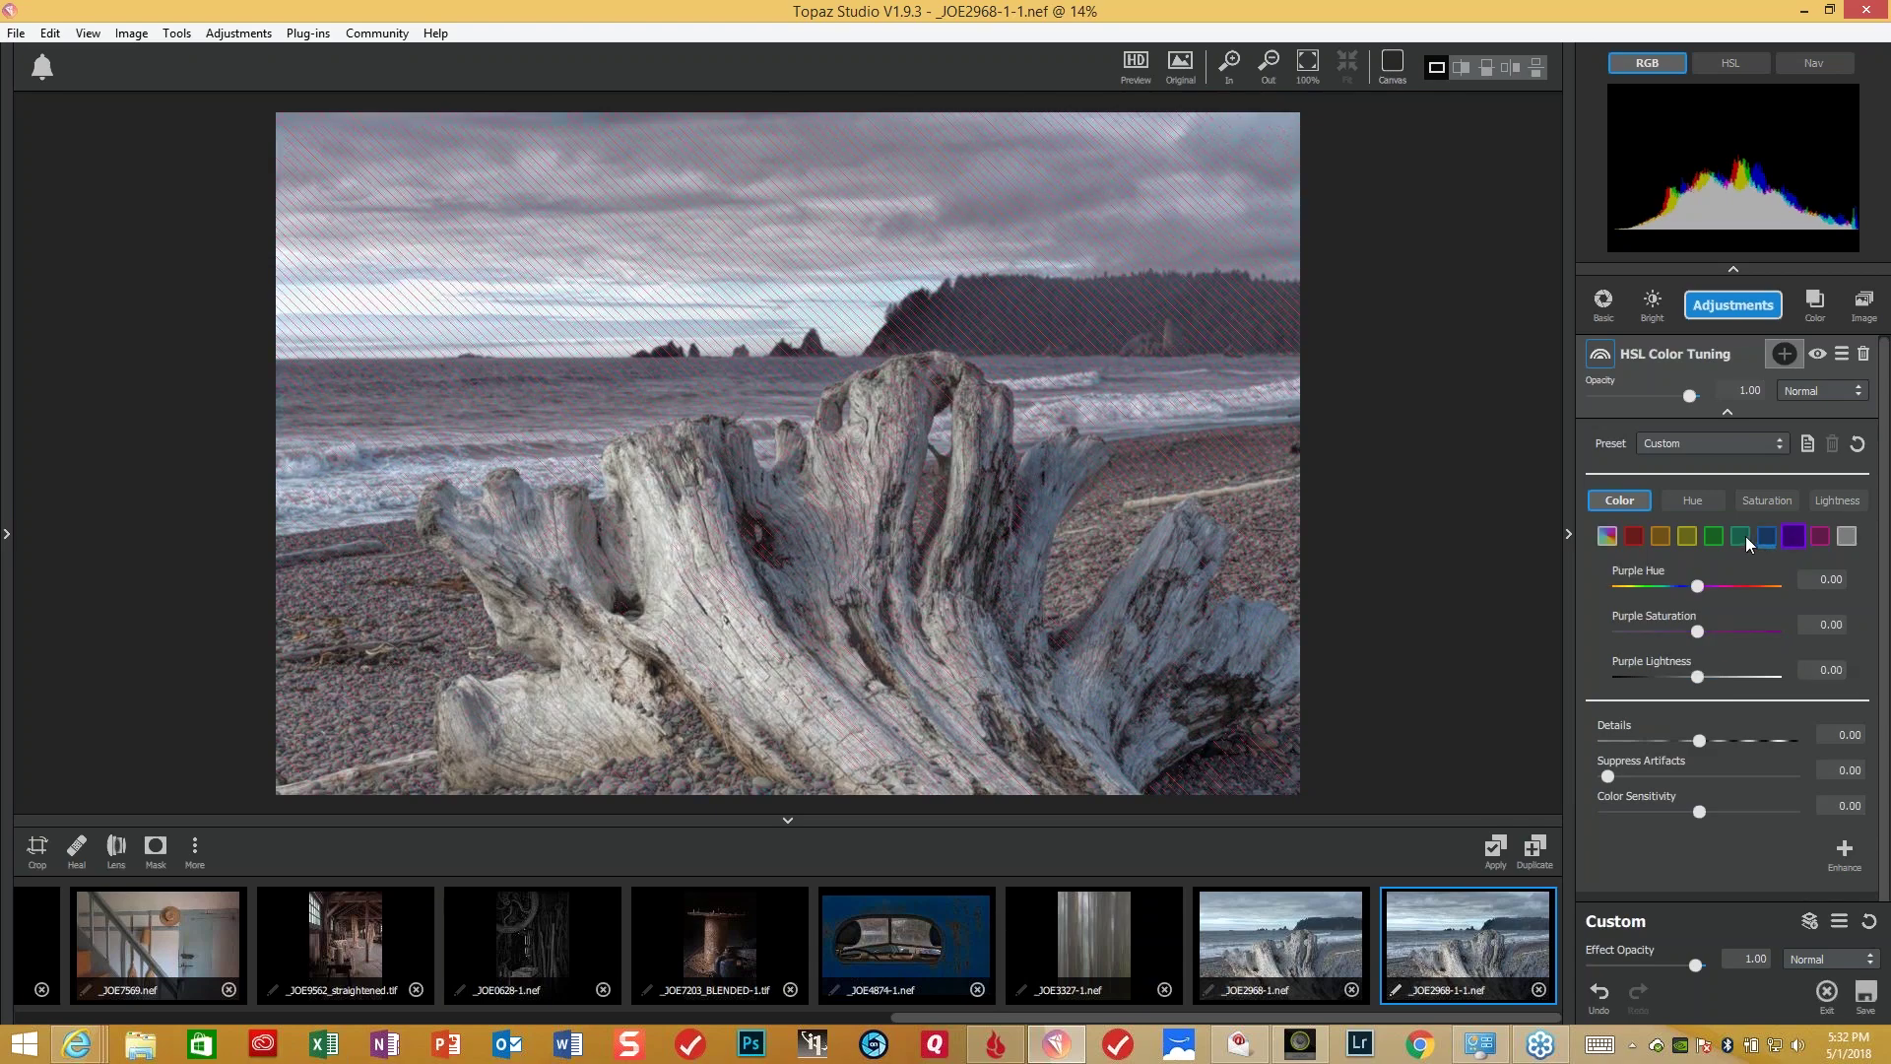
{"action": "left_click", "coordinate": [1745, 536]}
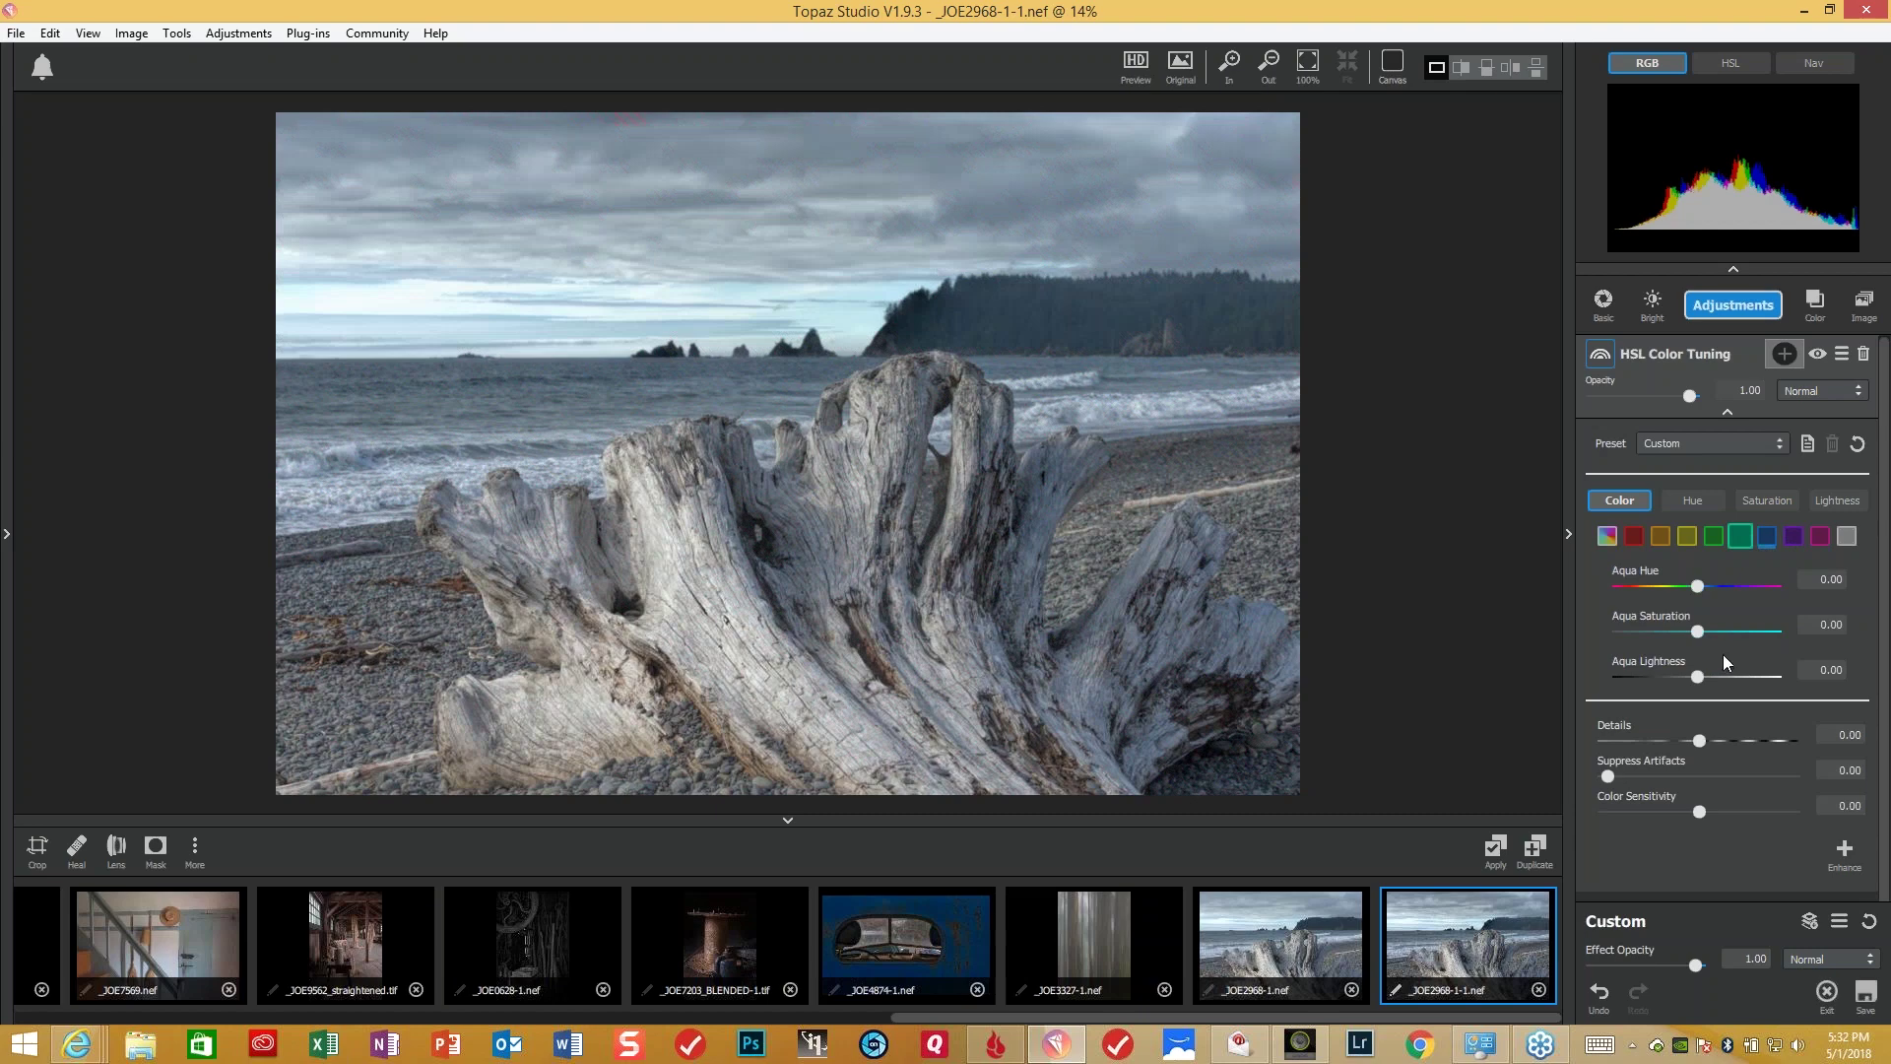
{"action": "left_click", "coordinate": [1695, 629]}
{"action": "left_click_drag", "start_coordinate": [1689, 626], "coordinate": [1686, 627]}
{"action": "left_click", "coordinate": [1698, 677]}
{"action": "left_click_drag", "start_coordinate": [1706, 677], "coordinate": [1708, 679]}
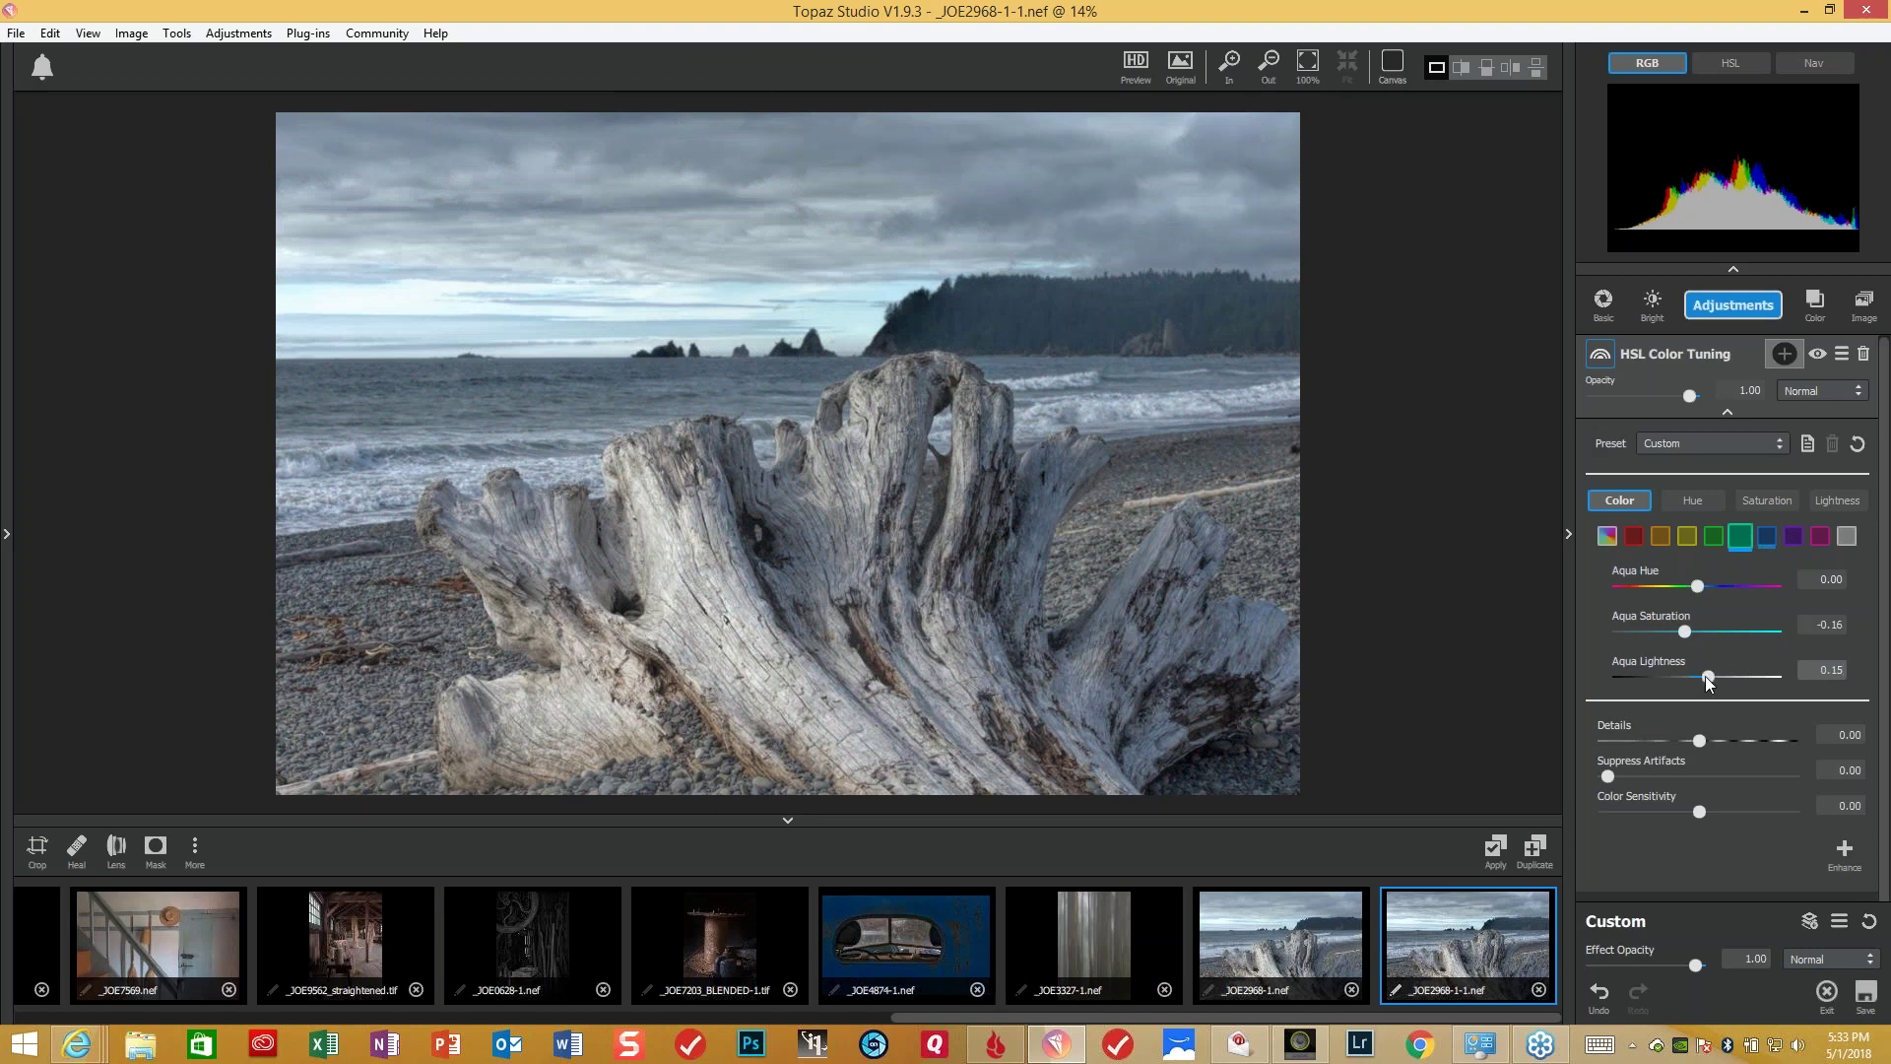
{"action": "left_click", "coordinate": [1709, 680]}
- Add a Dehaze adjustment with Strength a little under 0.29 and Suppress Artifacts at 0.09
{"action": "left_click", "coordinate": [1756, 307]}
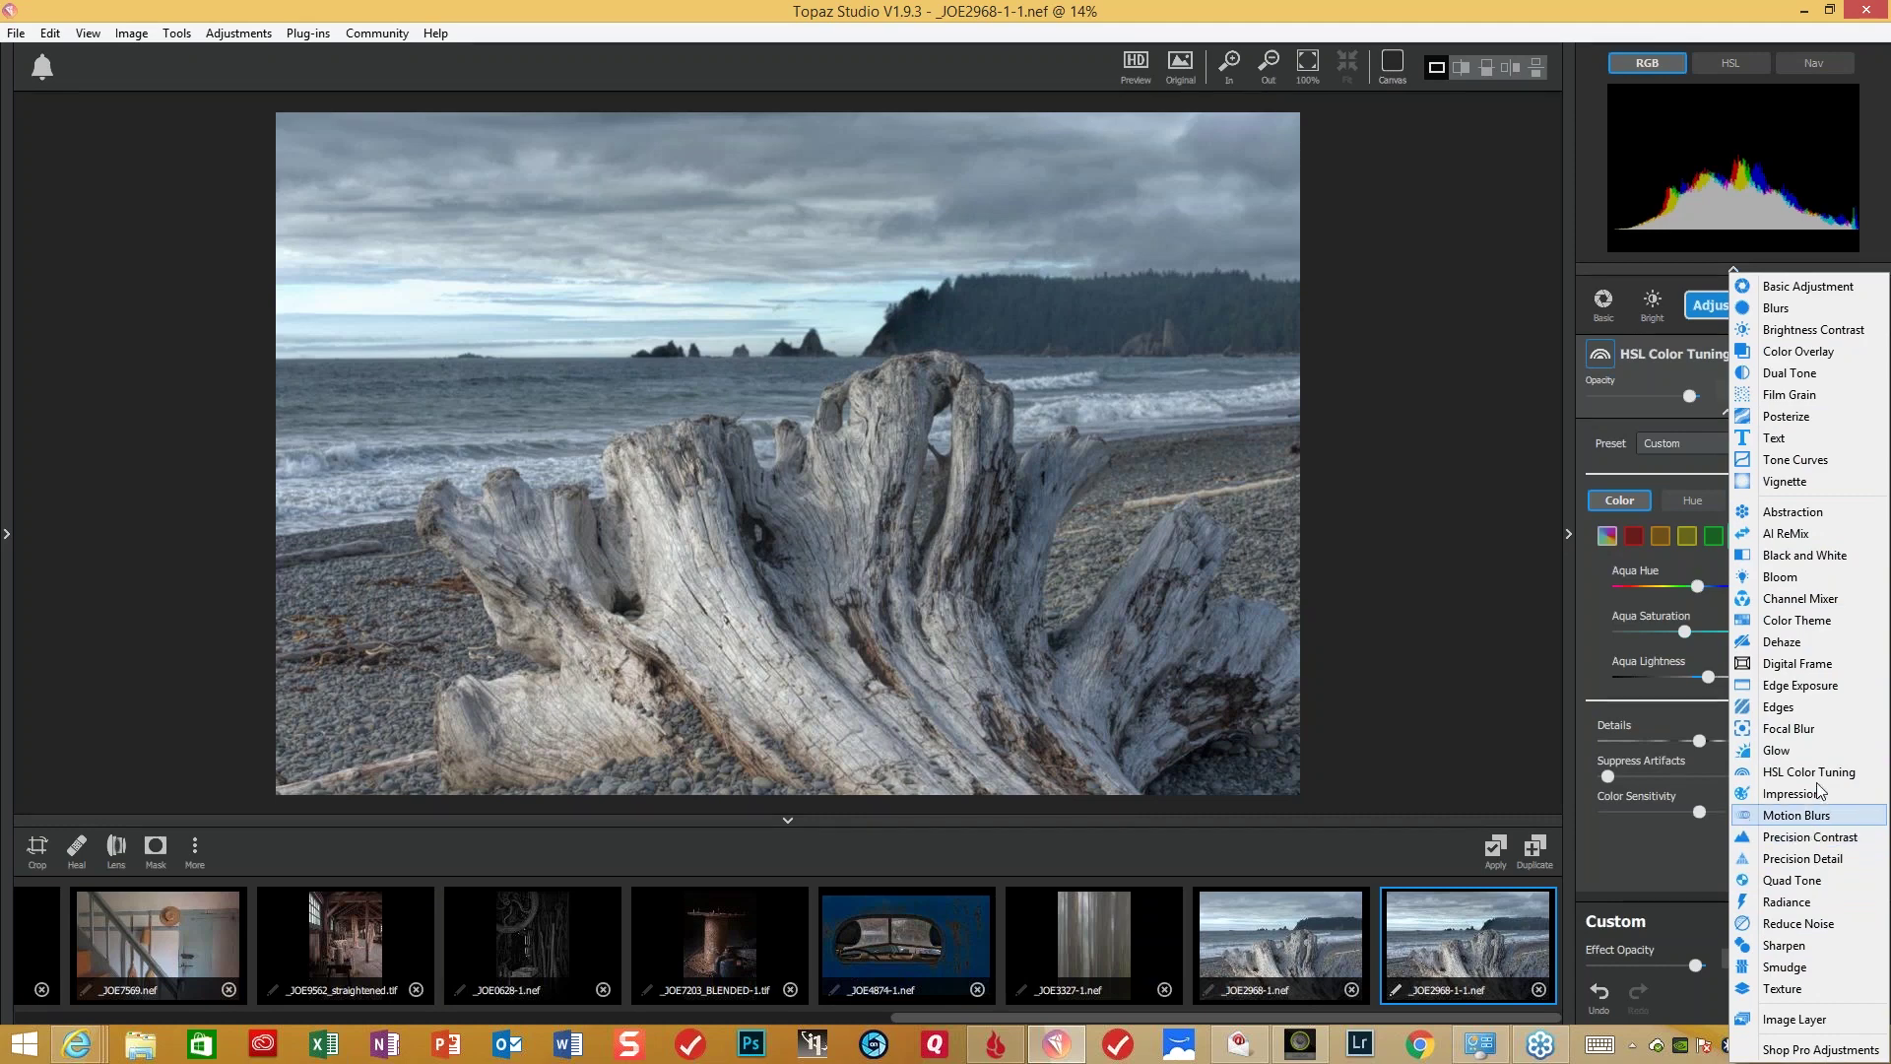
{"action": "left_click", "coordinate": [1781, 641]}
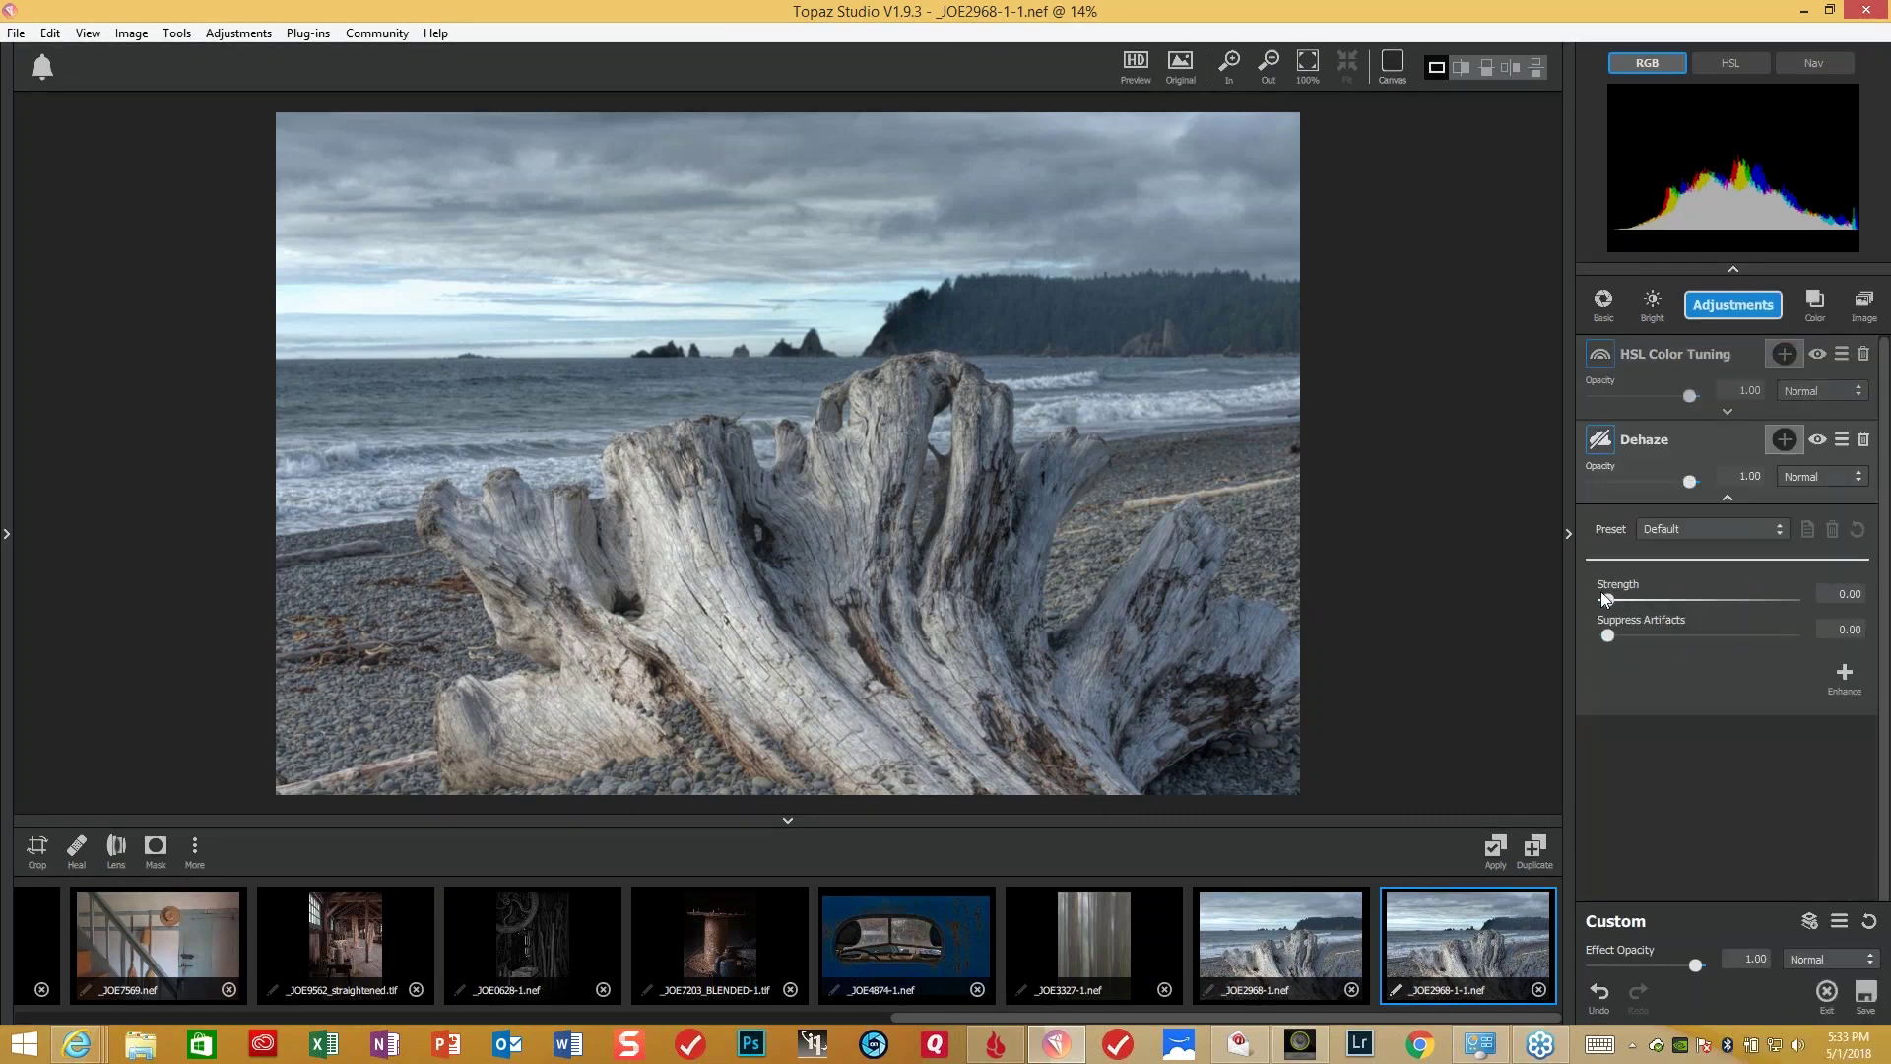
{"action": "left_click_drag", "start_coordinate": [1611, 601], "coordinate": [1641, 599]}
{"action": "left_click", "coordinate": [1611, 634]}
{"action": "left_click_drag", "start_coordinate": [1620, 635], "coordinate": [1664, 600]}
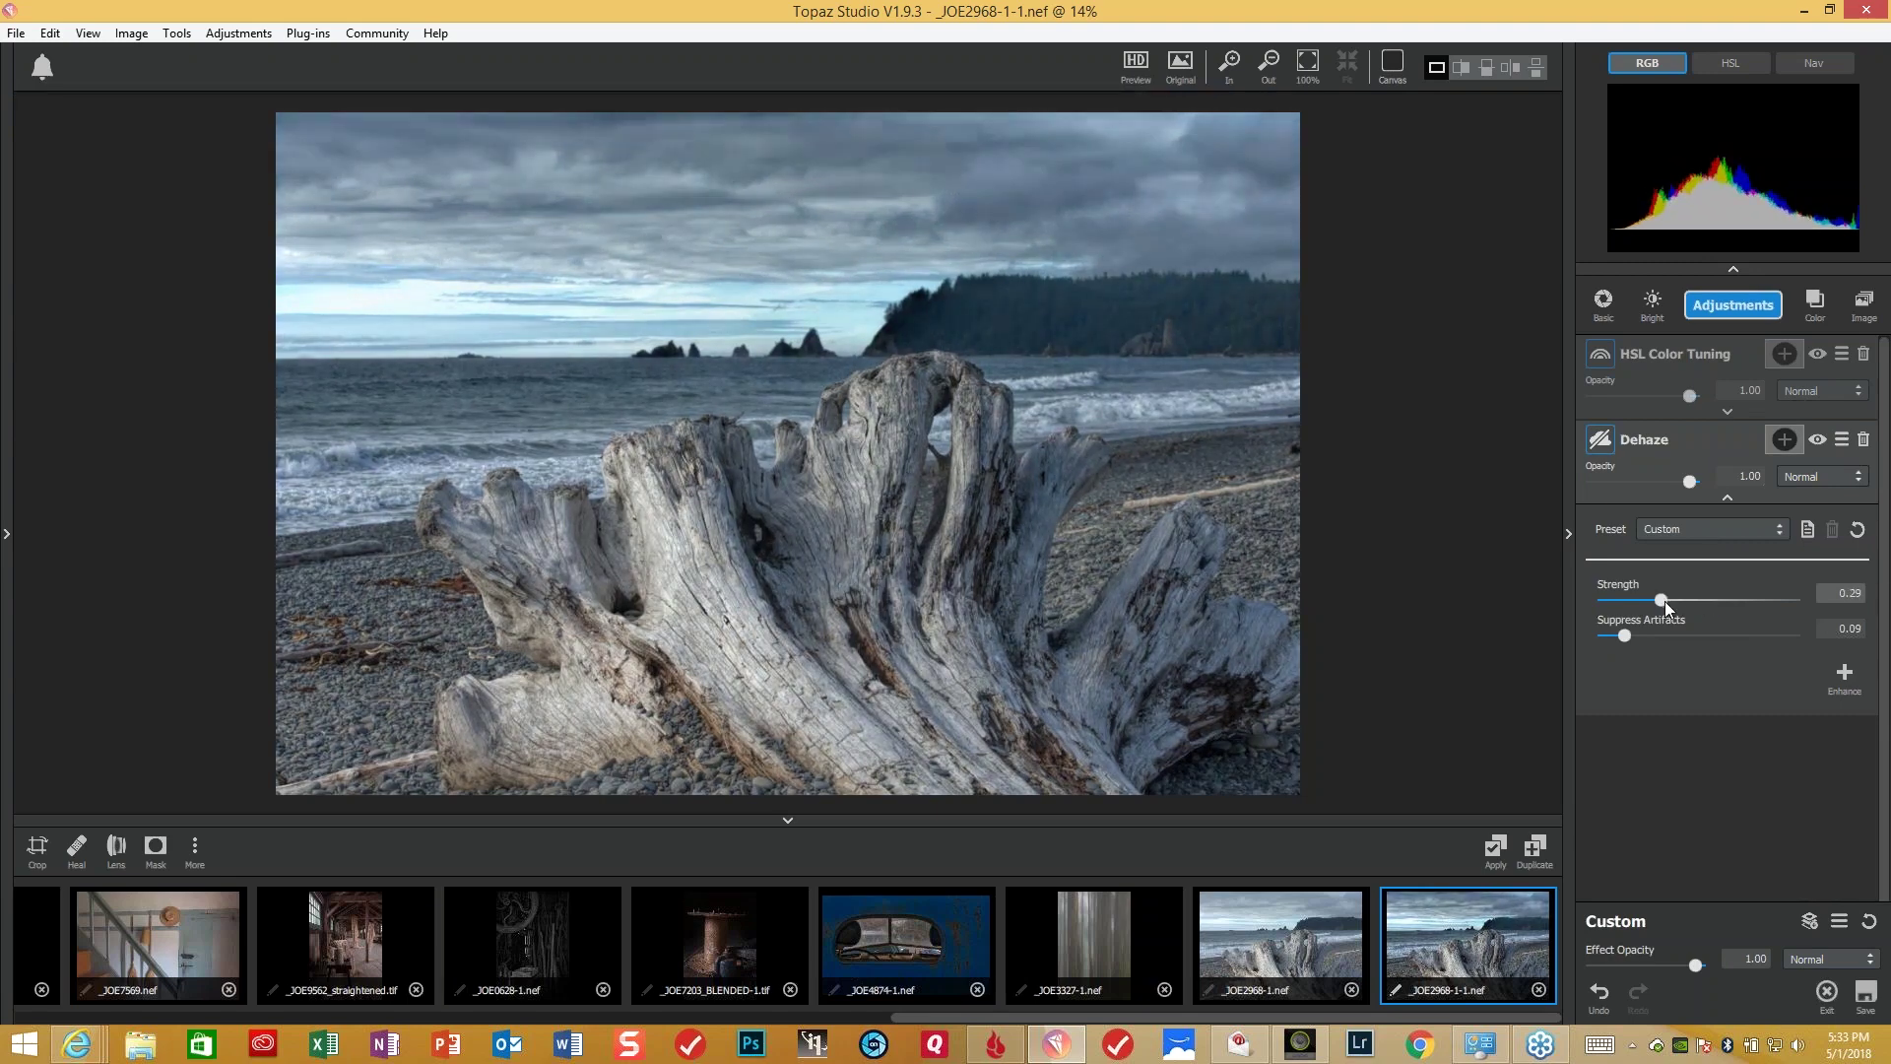
{"action": "left_click_drag", "start_coordinate": [1665, 601], "coordinate": [1661, 600]}
- Add a Black and White adjustment with Blue at -0.17, Purple and Aqua at -0.11, and Yellow at -0.21
{"action": "left_click", "coordinate": [1740, 313]}
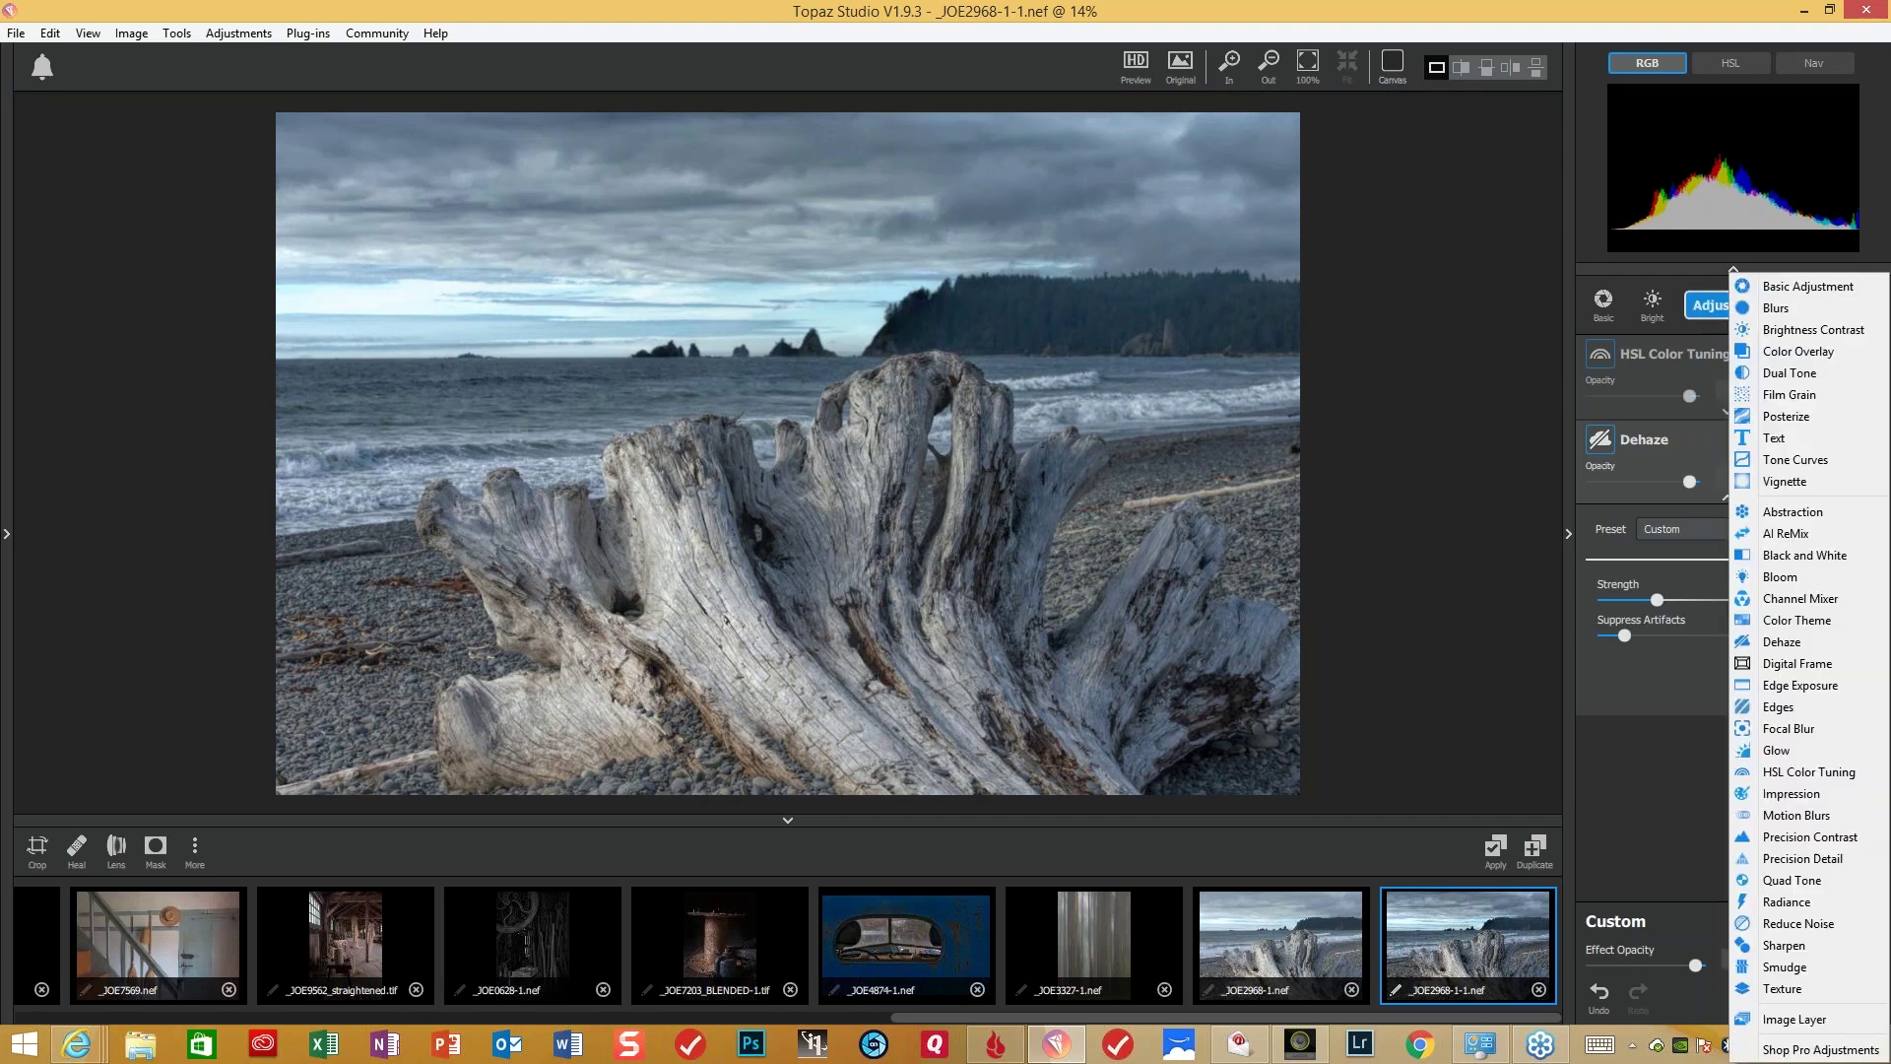
{"action": "left_click", "coordinate": [1818, 558]}
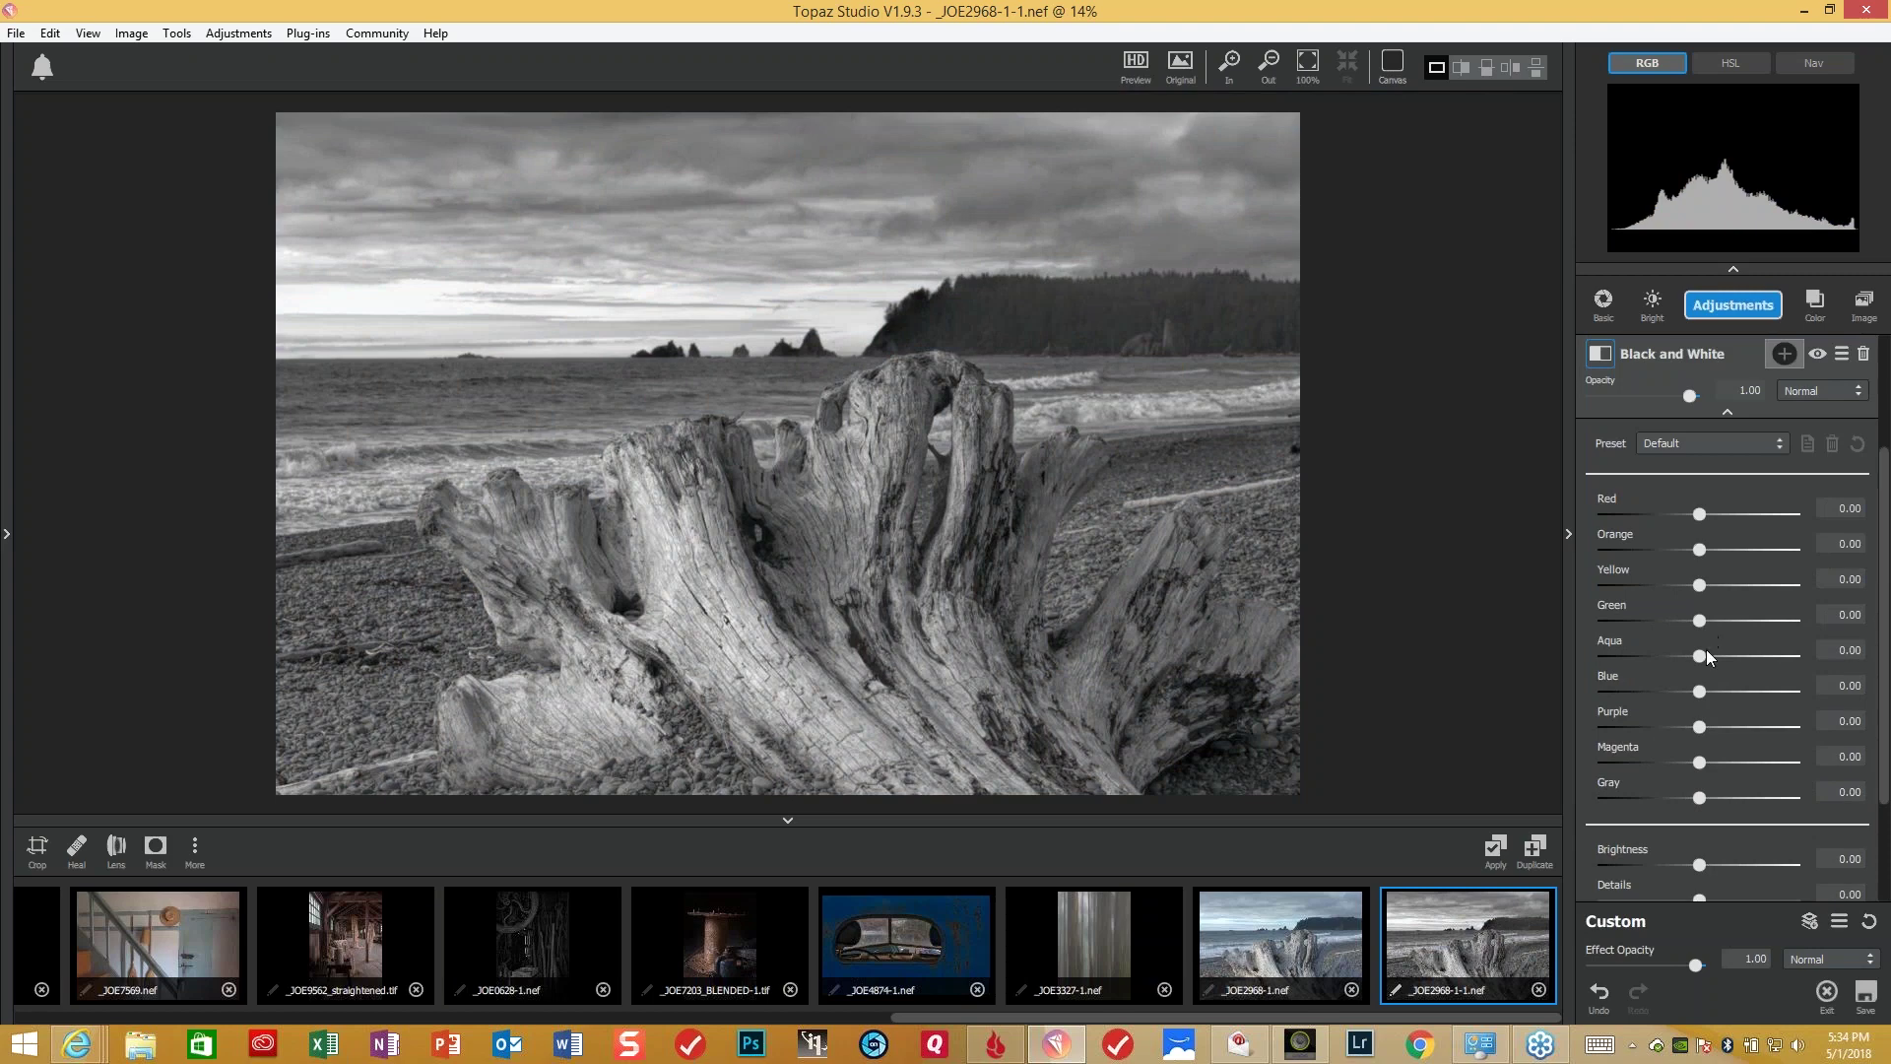
{"action": "left_click", "coordinate": [1700, 691]}
{"action": "left_click_drag", "start_coordinate": [1701, 693], "coordinate": [1685, 693]}
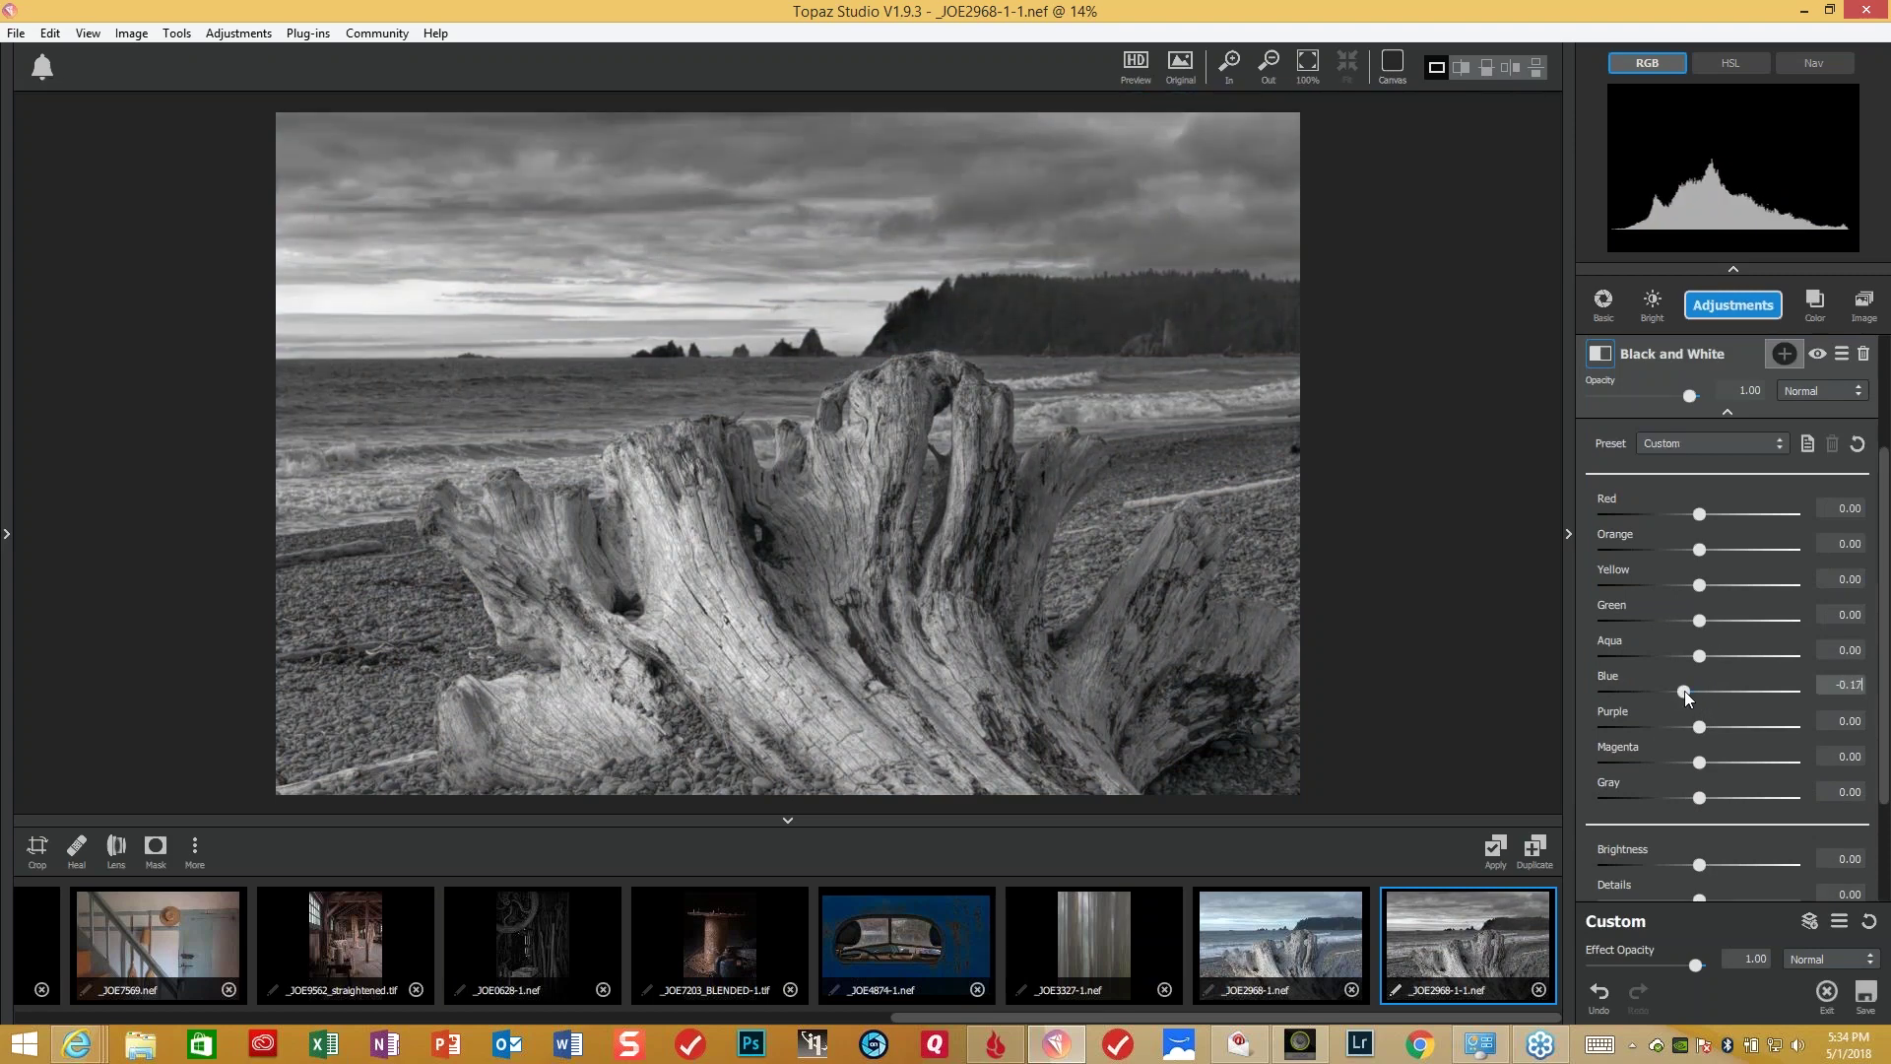
{"action": "left_click", "coordinate": [1698, 727]}
{"action": "left_click_drag", "start_coordinate": [1699, 727], "coordinate": [1689, 728]}
{"action": "left_click", "coordinate": [1701, 658]}
{"action": "left_click_drag", "start_coordinate": [1699, 656], "coordinate": [1688, 656]}
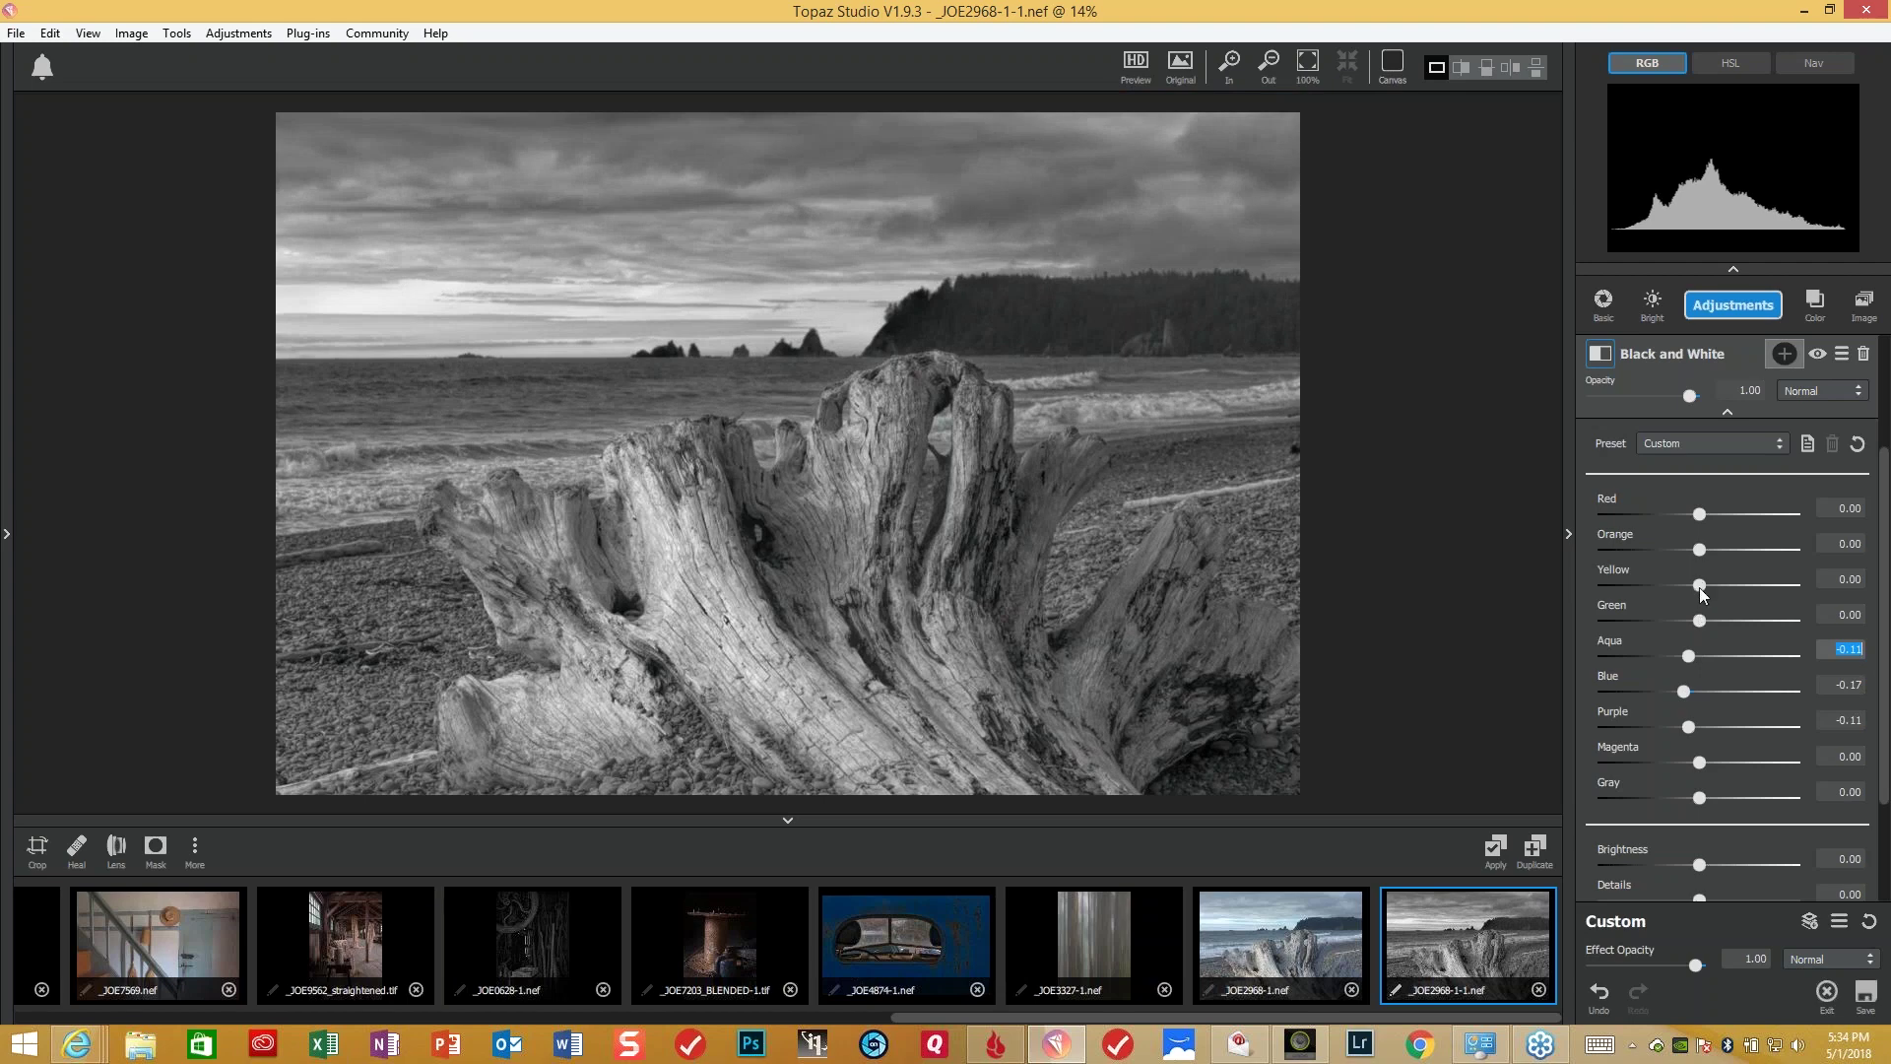
{"action": "mouse_move", "coordinate": [1701, 585]}
{"action": "left_mouse_down"}
{"action": "mouse_move", "coordinate": [1791, 585]}
{"action": "mouse_move", "coordinate": [1671, 594]}
{"action": "mouse_move", "coordinate": [1685, 585]}
{"action": "left_mouse_up"}
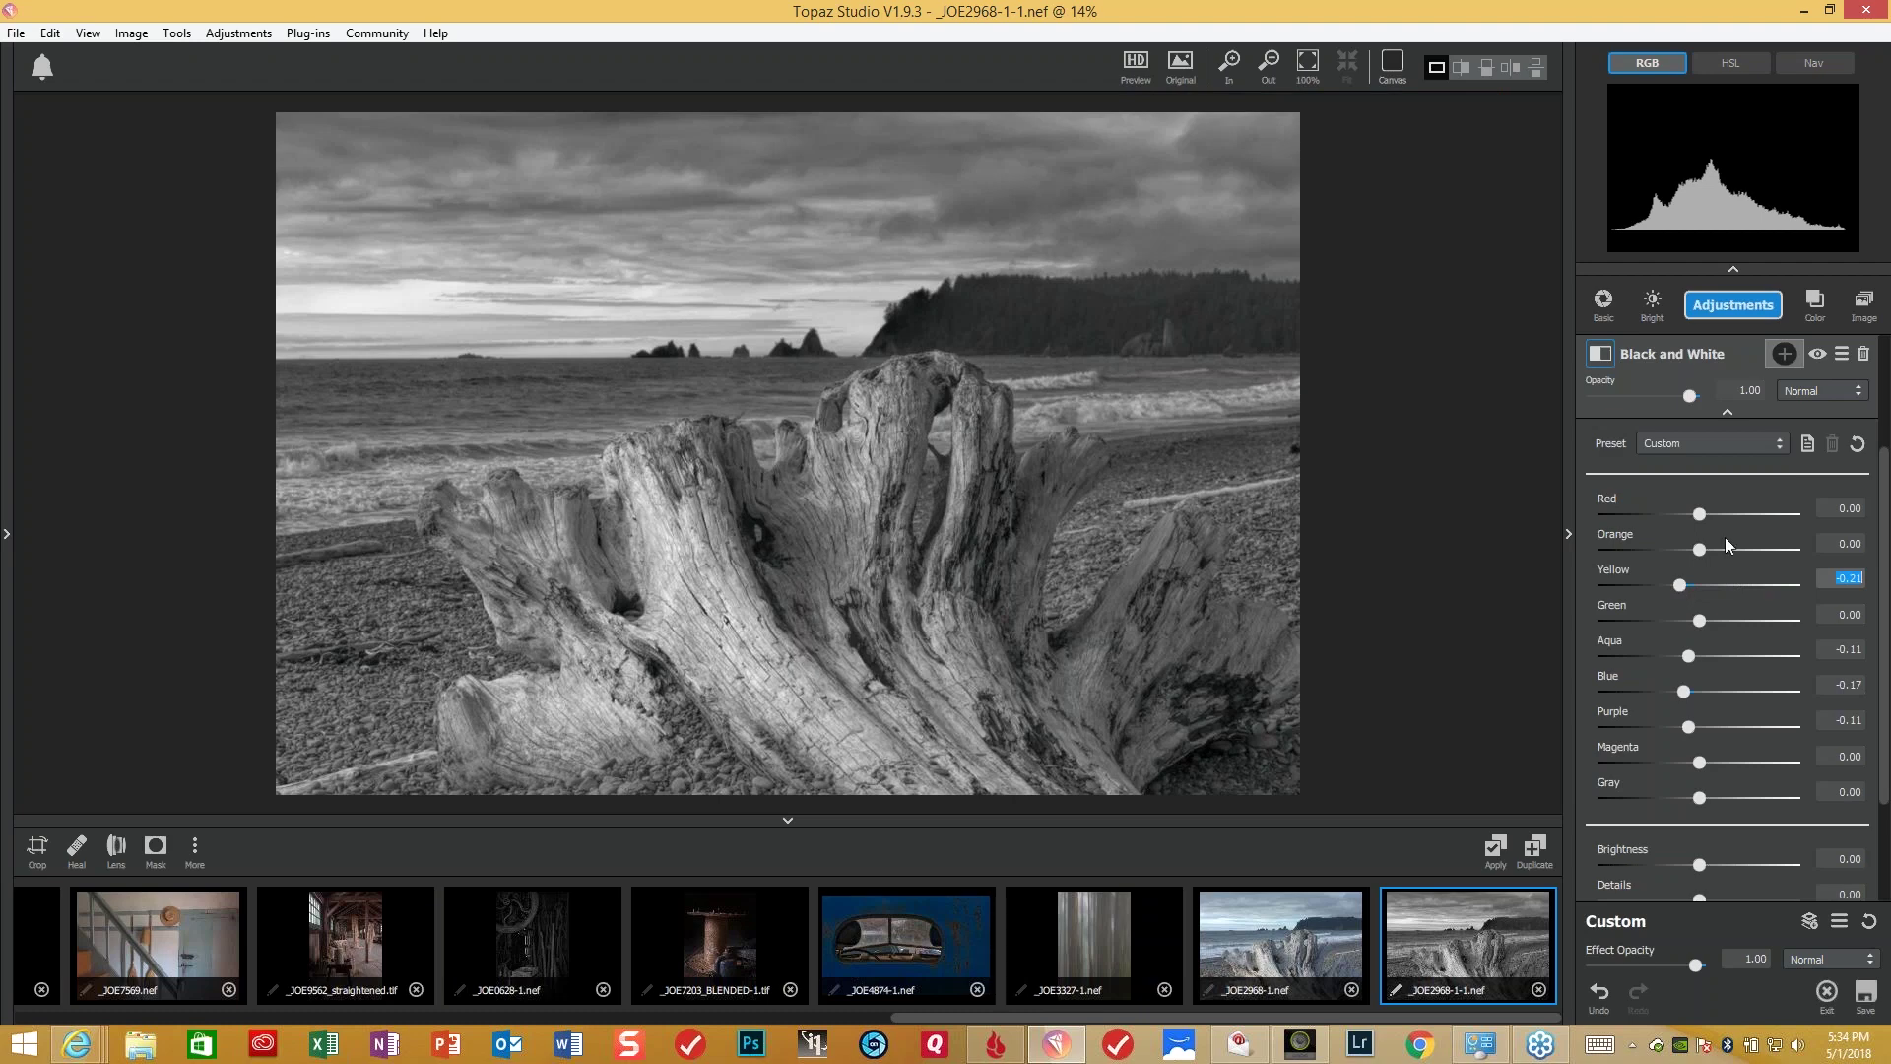
- Add a Precision Contrast adjustment with Micro contrast at 0.46 and Low contrast at 0.26
{"action": "left_click", "coordinate": [1752, 314]}
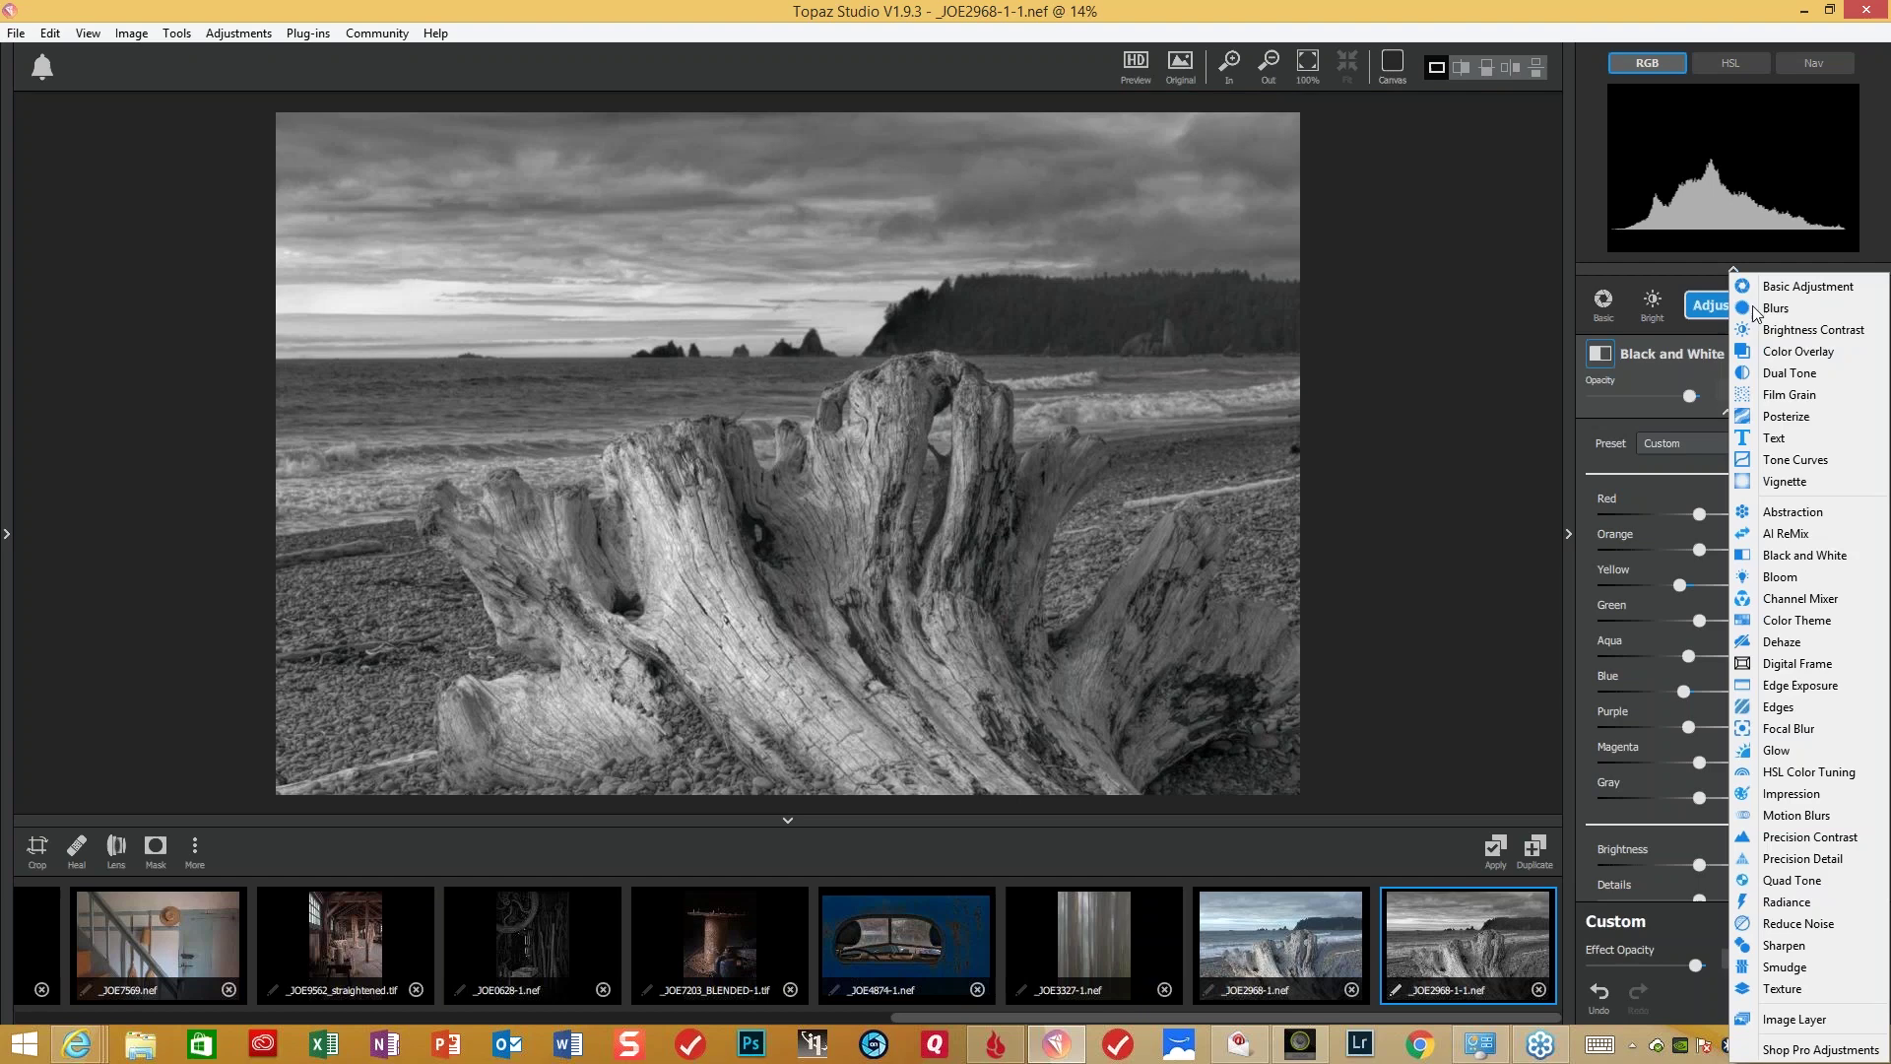
{"action": "left_click", "coordinate": [1843, 844]}
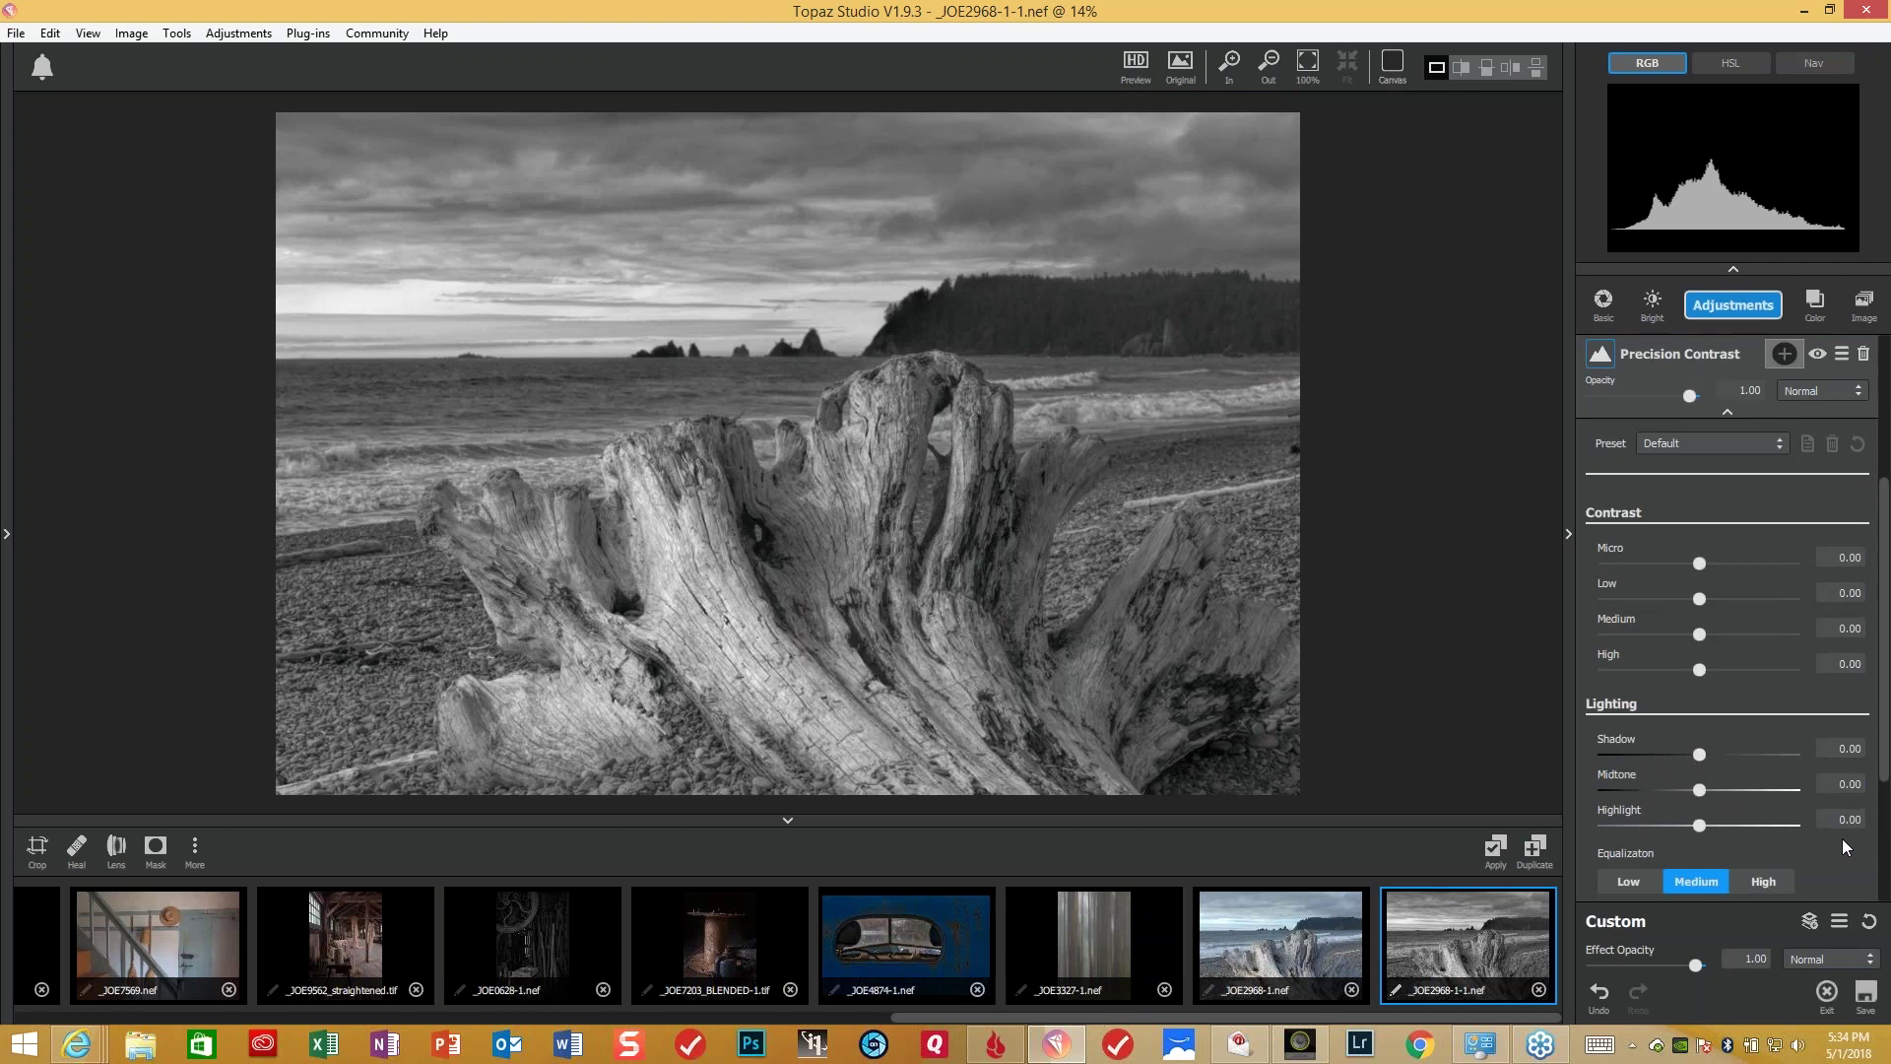
{"action": "left_click_drag", "start_coordinate": [1701, 564], "coordinate": [1744, 563]}
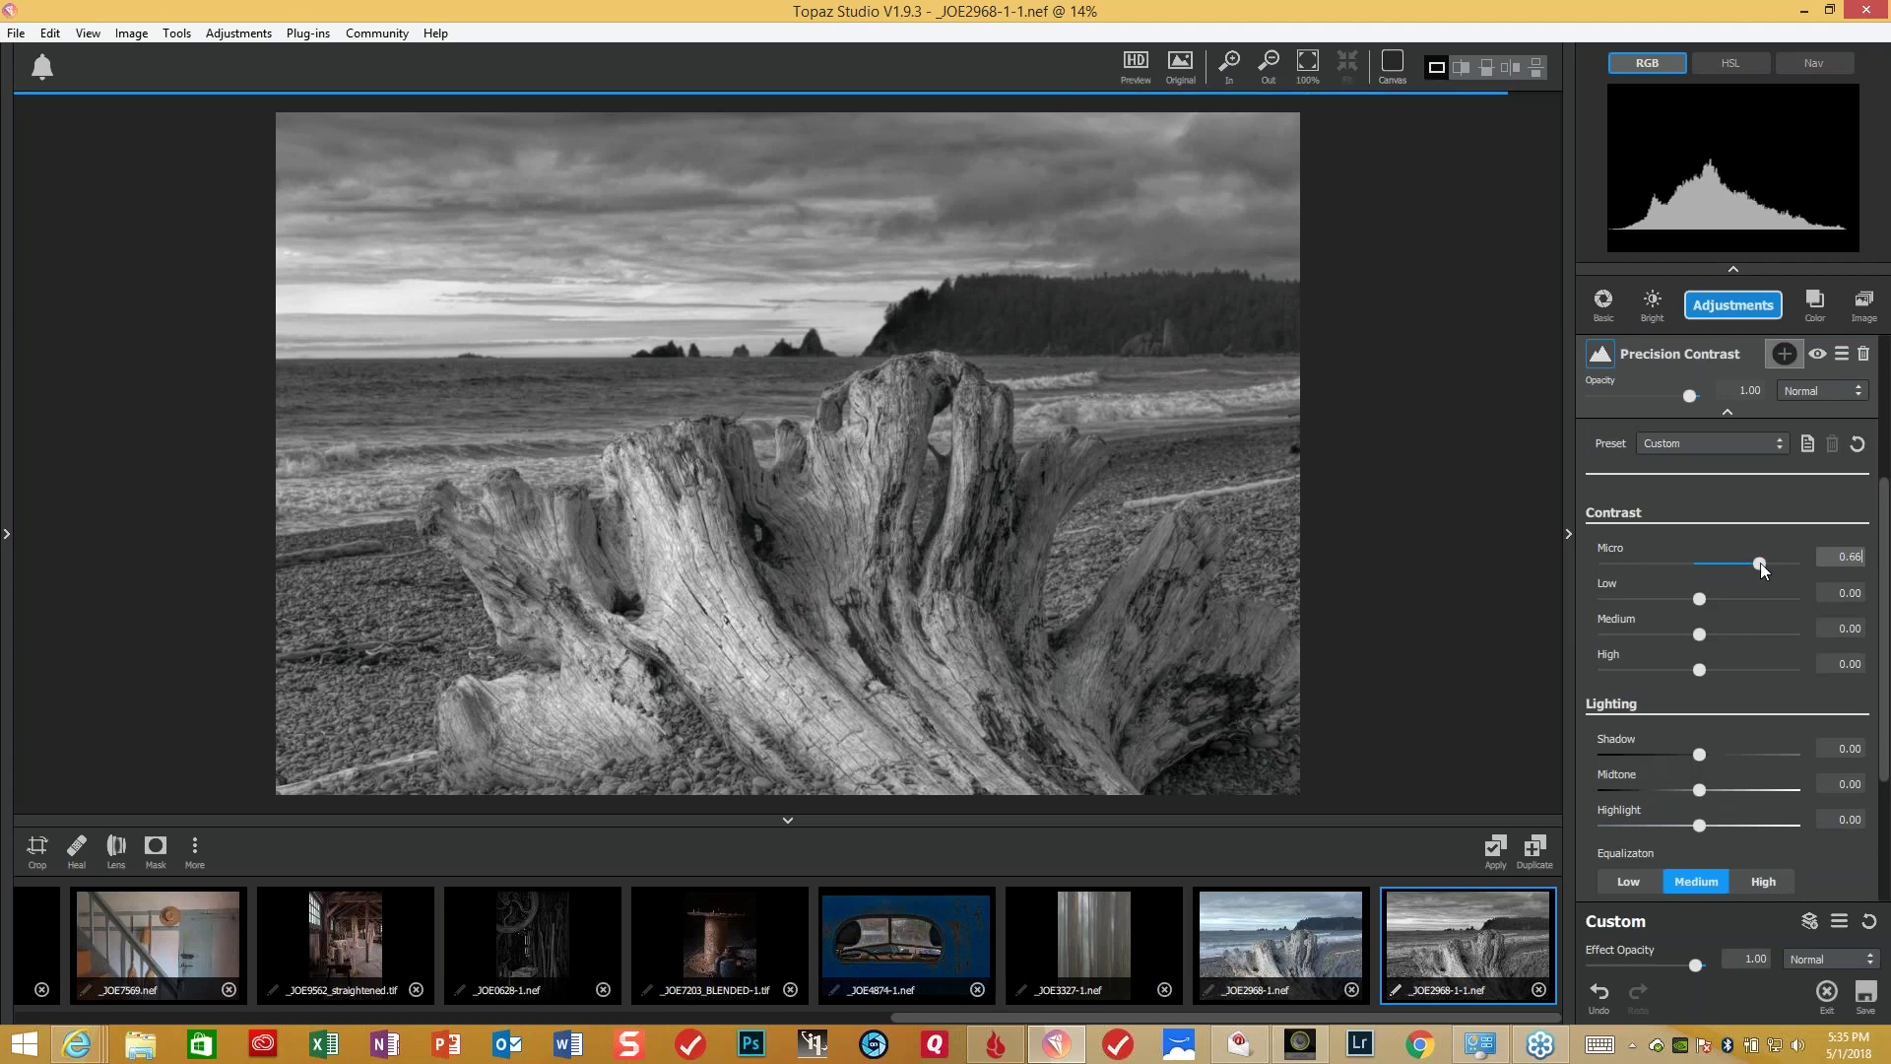
{"action": "left_click_drag", "start_coordinate": [1754, 563], "coordinate": [1742, 568]}
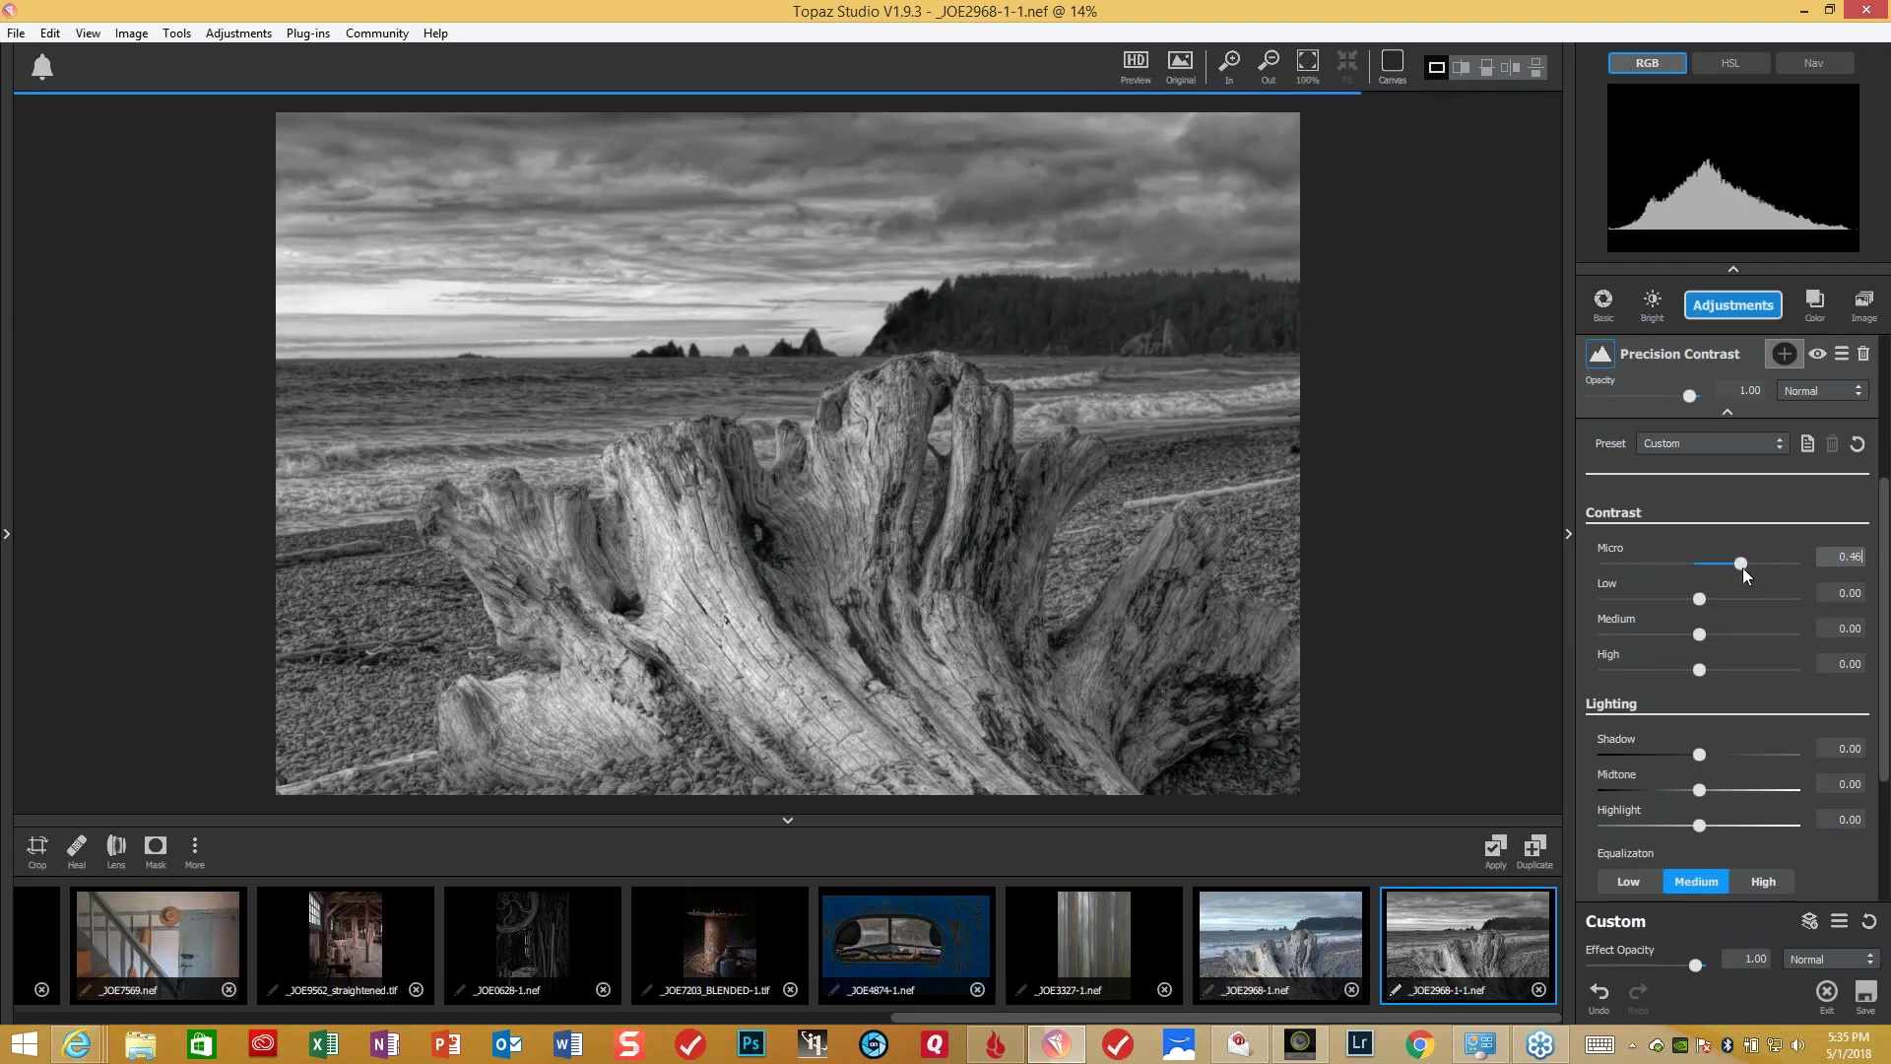
{"action": "left_click_drag", "start_coordinate": [1700, 600], "coordinate": [1723, 599]}
- Raise the Midtone lighting of the Precision Contrast adjustment to about 0.25
{"action": "left_click_drag", "start_coordinate": [1699, 788], "coordinate": [1722, 800]}
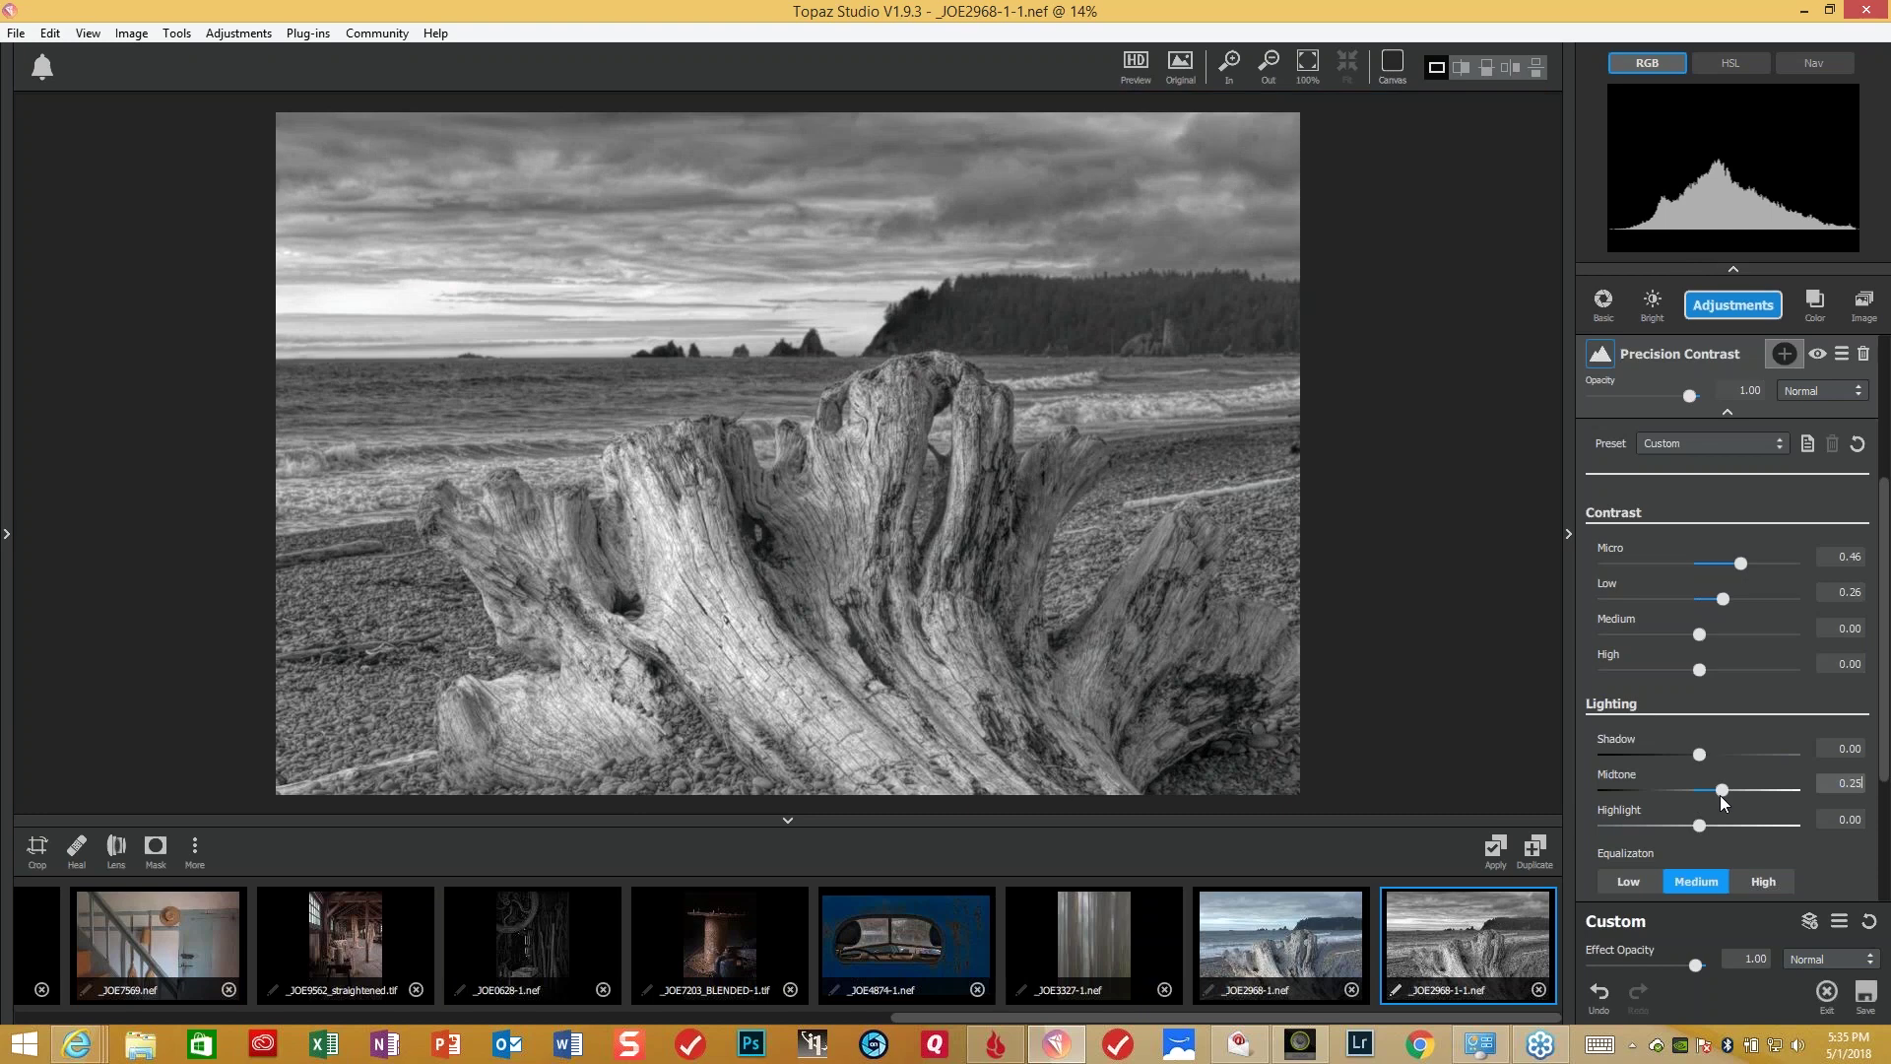
{"action": "left_click_drag", "start_coordinate": [1722, 792], "coordinate": [1714, 792]}
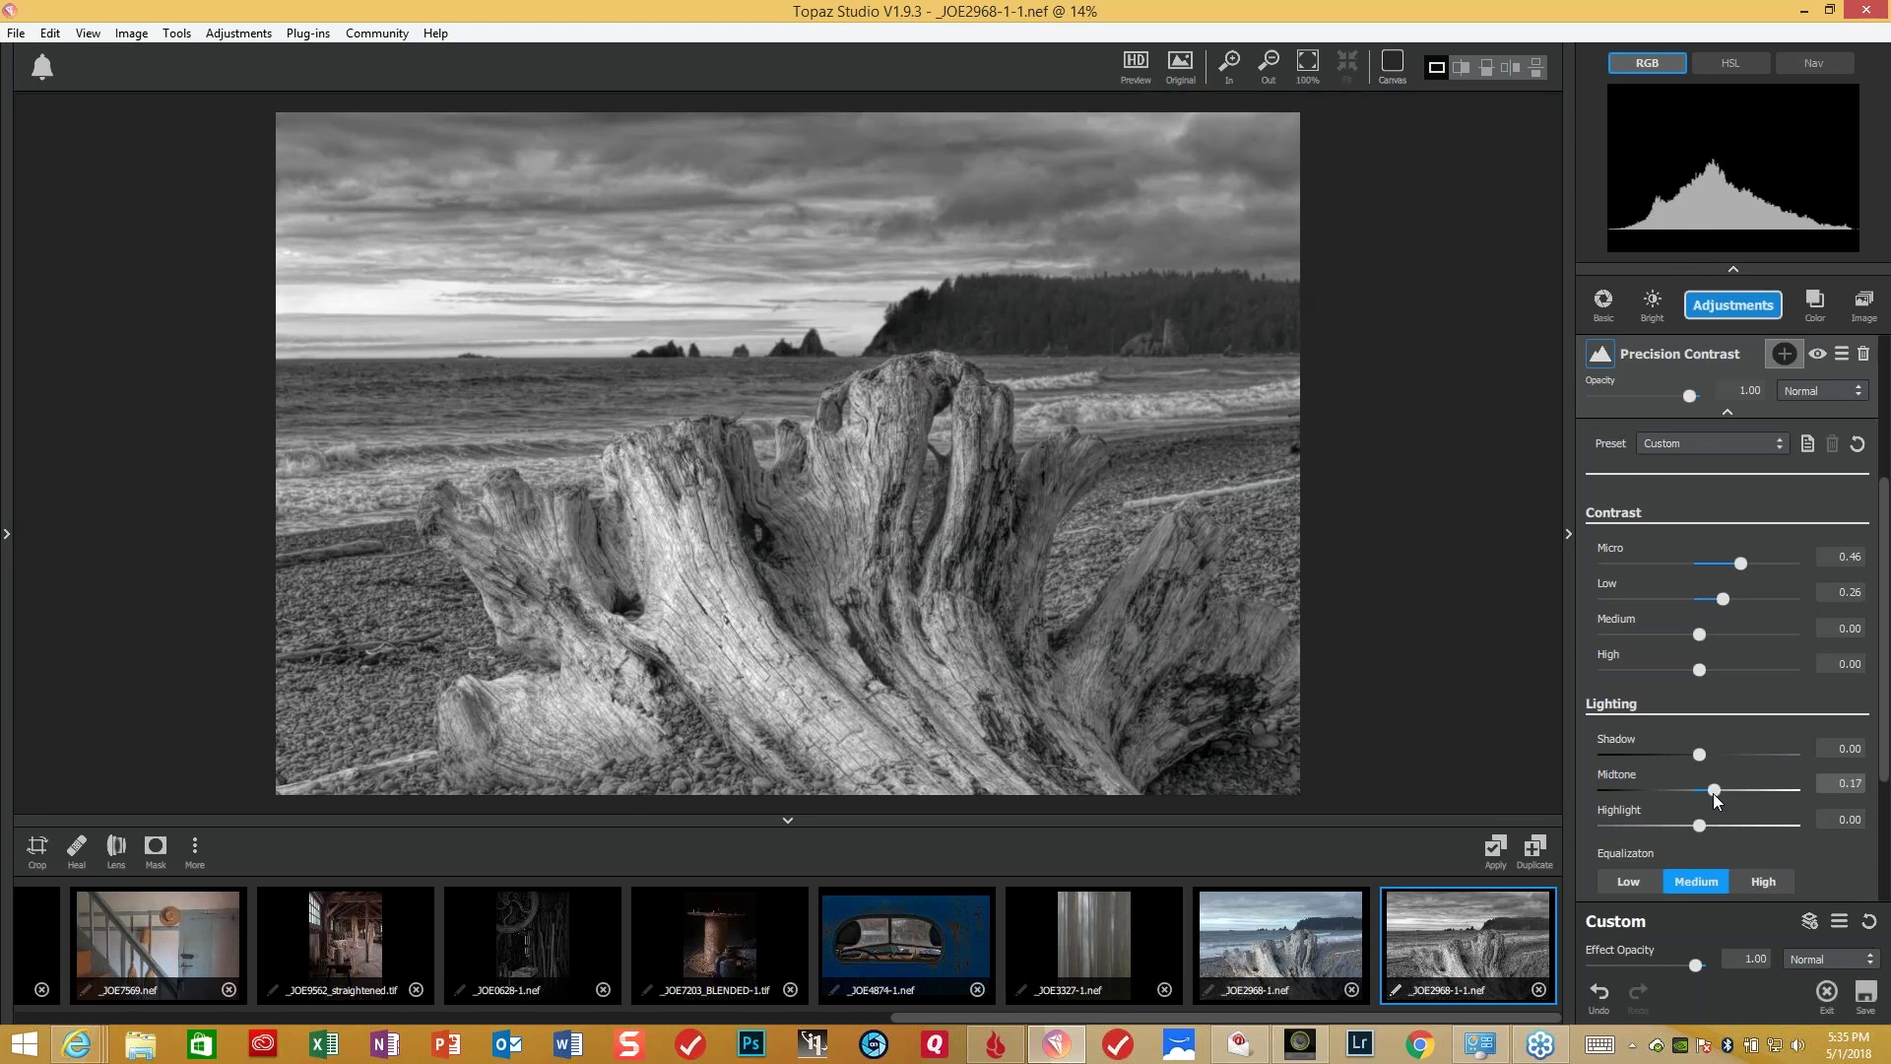
{"action": "left_click_drag", "start_coordinate": [1717, 792], "coordinate": [1719, 792]}
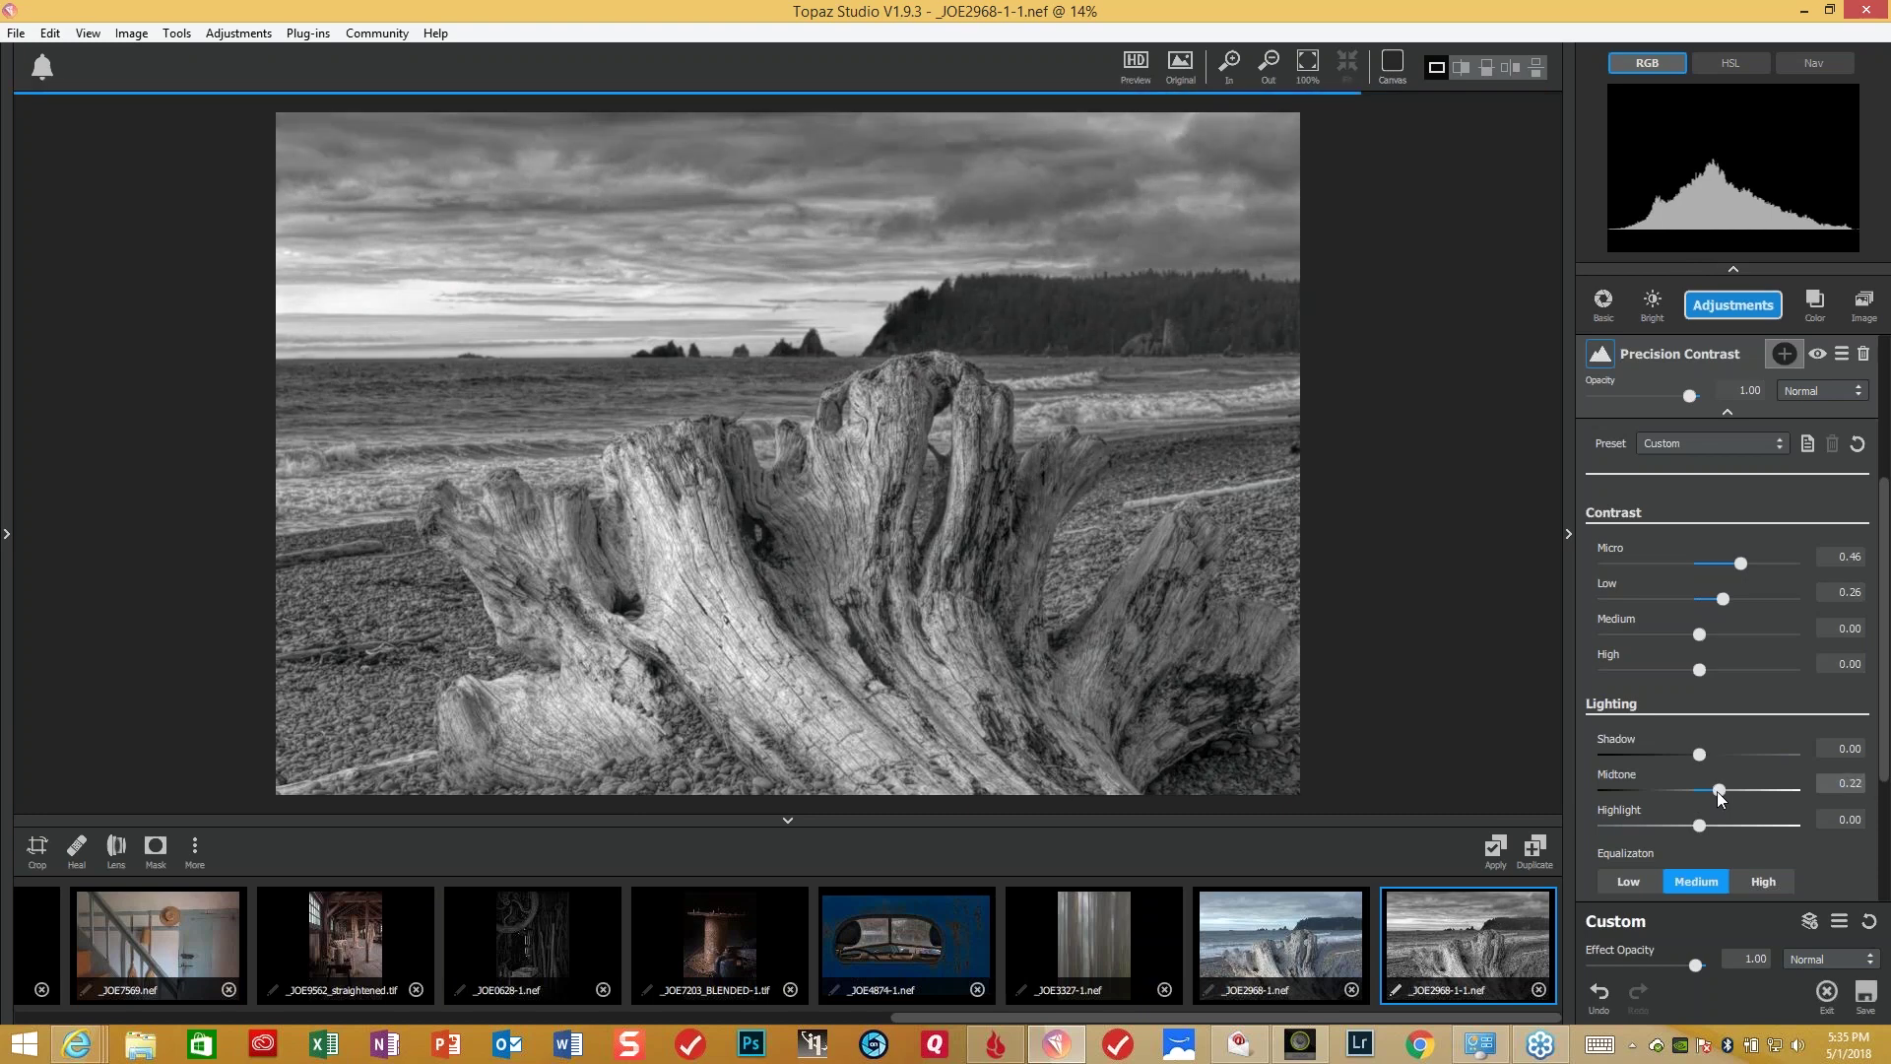
{"action": "left_click_drag", "start_coordinate": [1717, 790], "coordinate": [1721, 790]}
{"action": "left_click", "coordinate": [1850, 782]}
- Add a Tone Curves adjustment, lifting the RGB curve slightly in the highlights and anchoring it with a point in the shadows
{"action": "left_click", "coordinate": [1784, 354]}
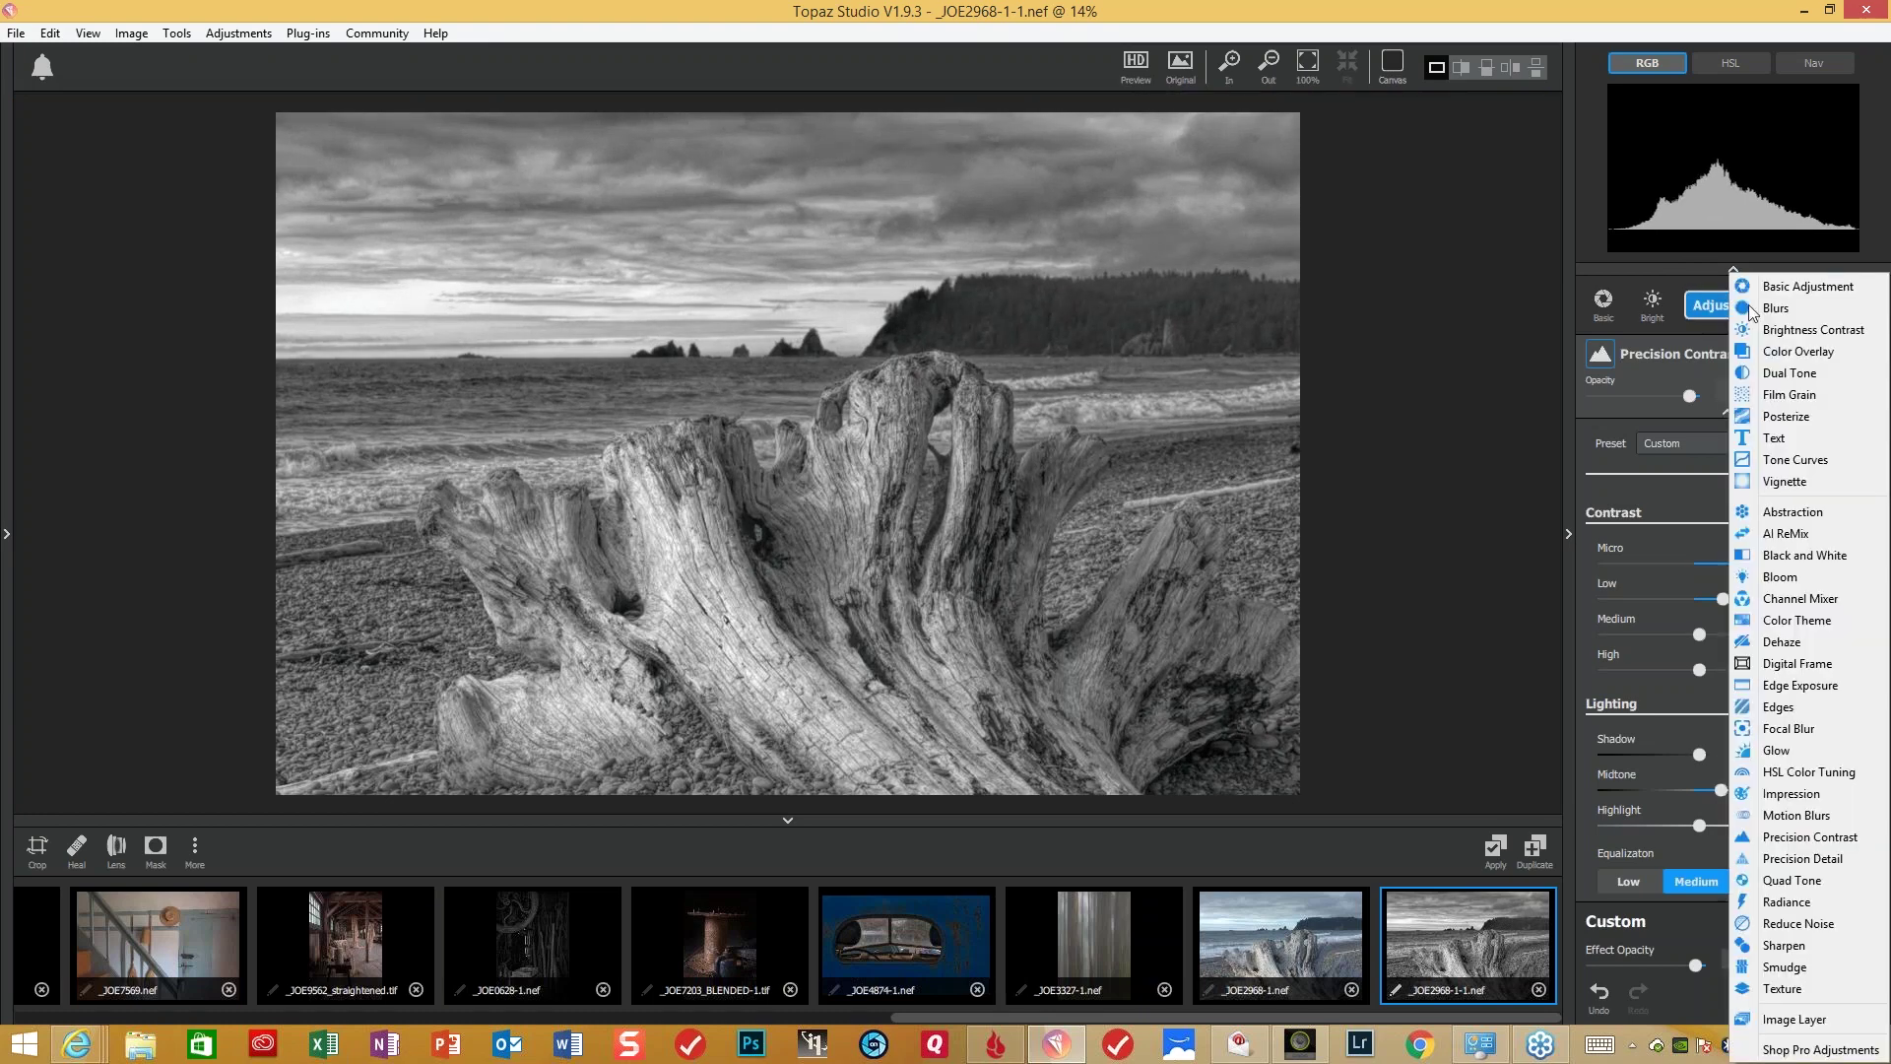
{"action": "left_click", "coordinate": [1806, 459]}
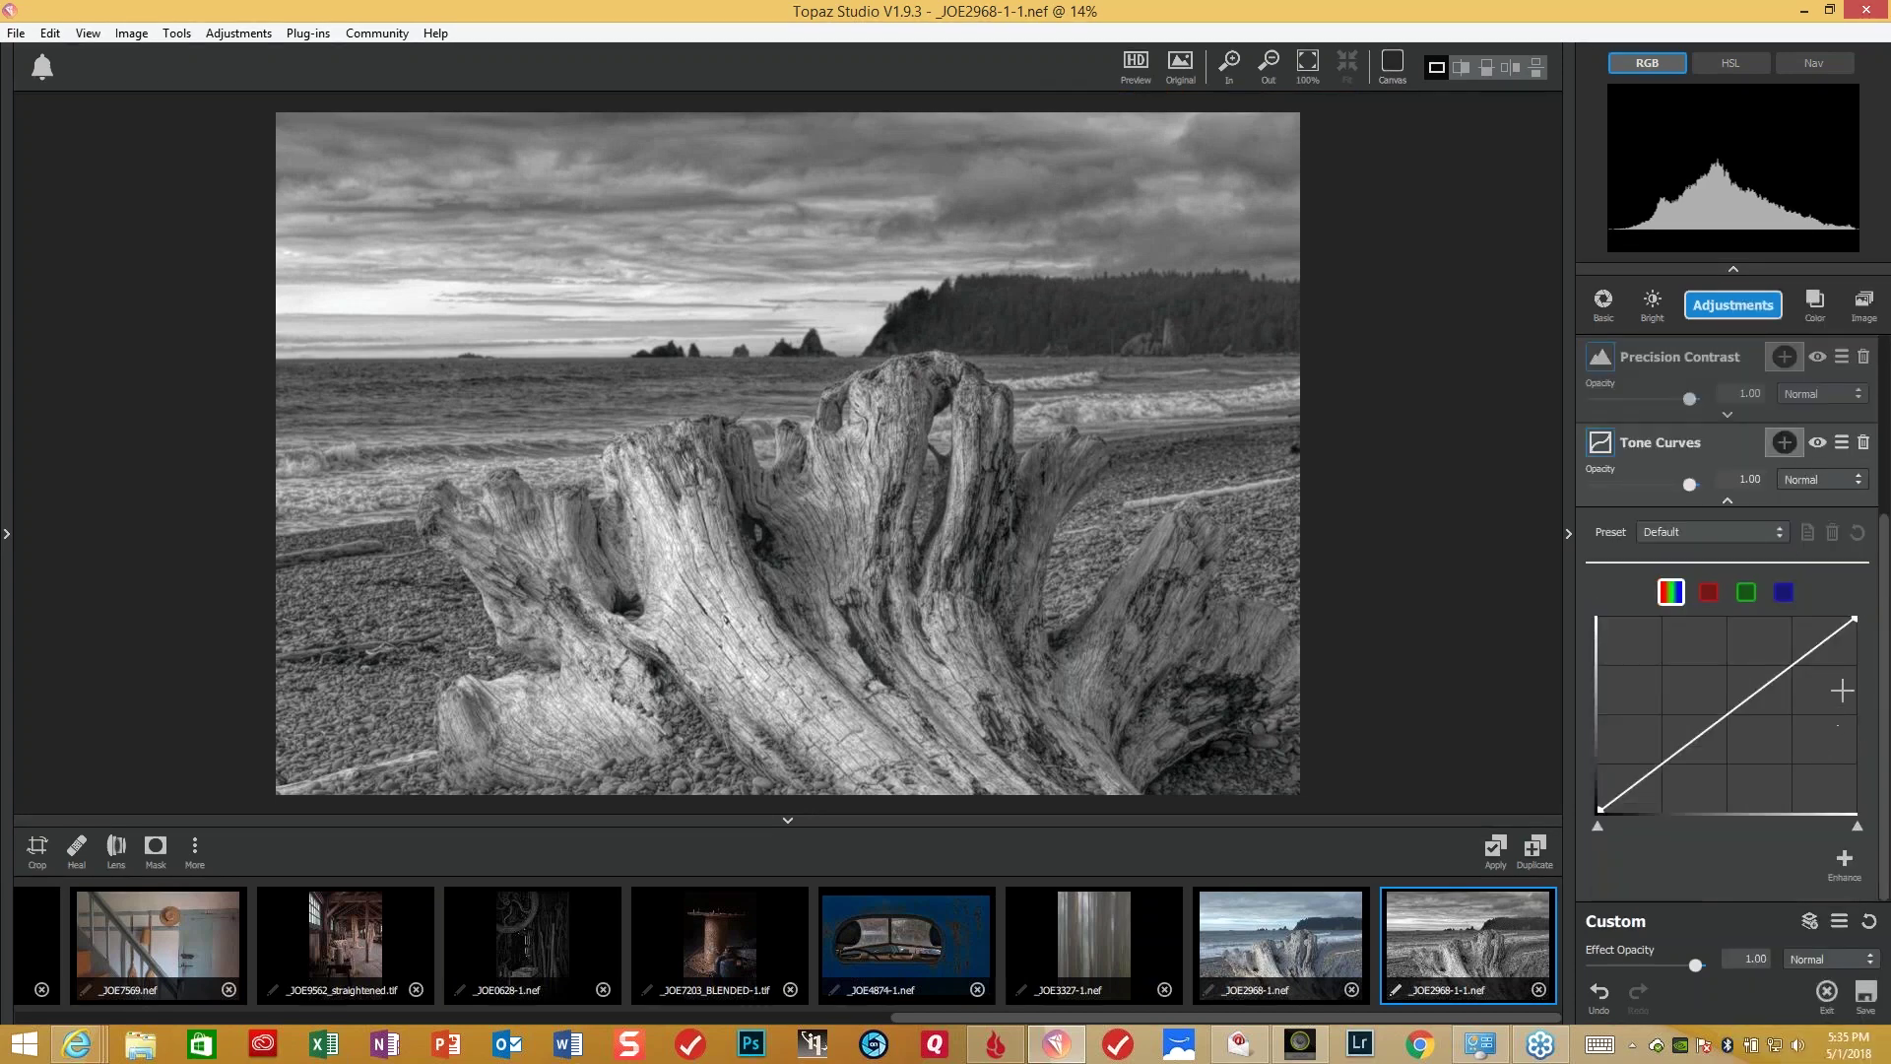
{"action": "left_click_drag", "start_coordinate": [1793, 668], "coordinate": [1797, 652]}
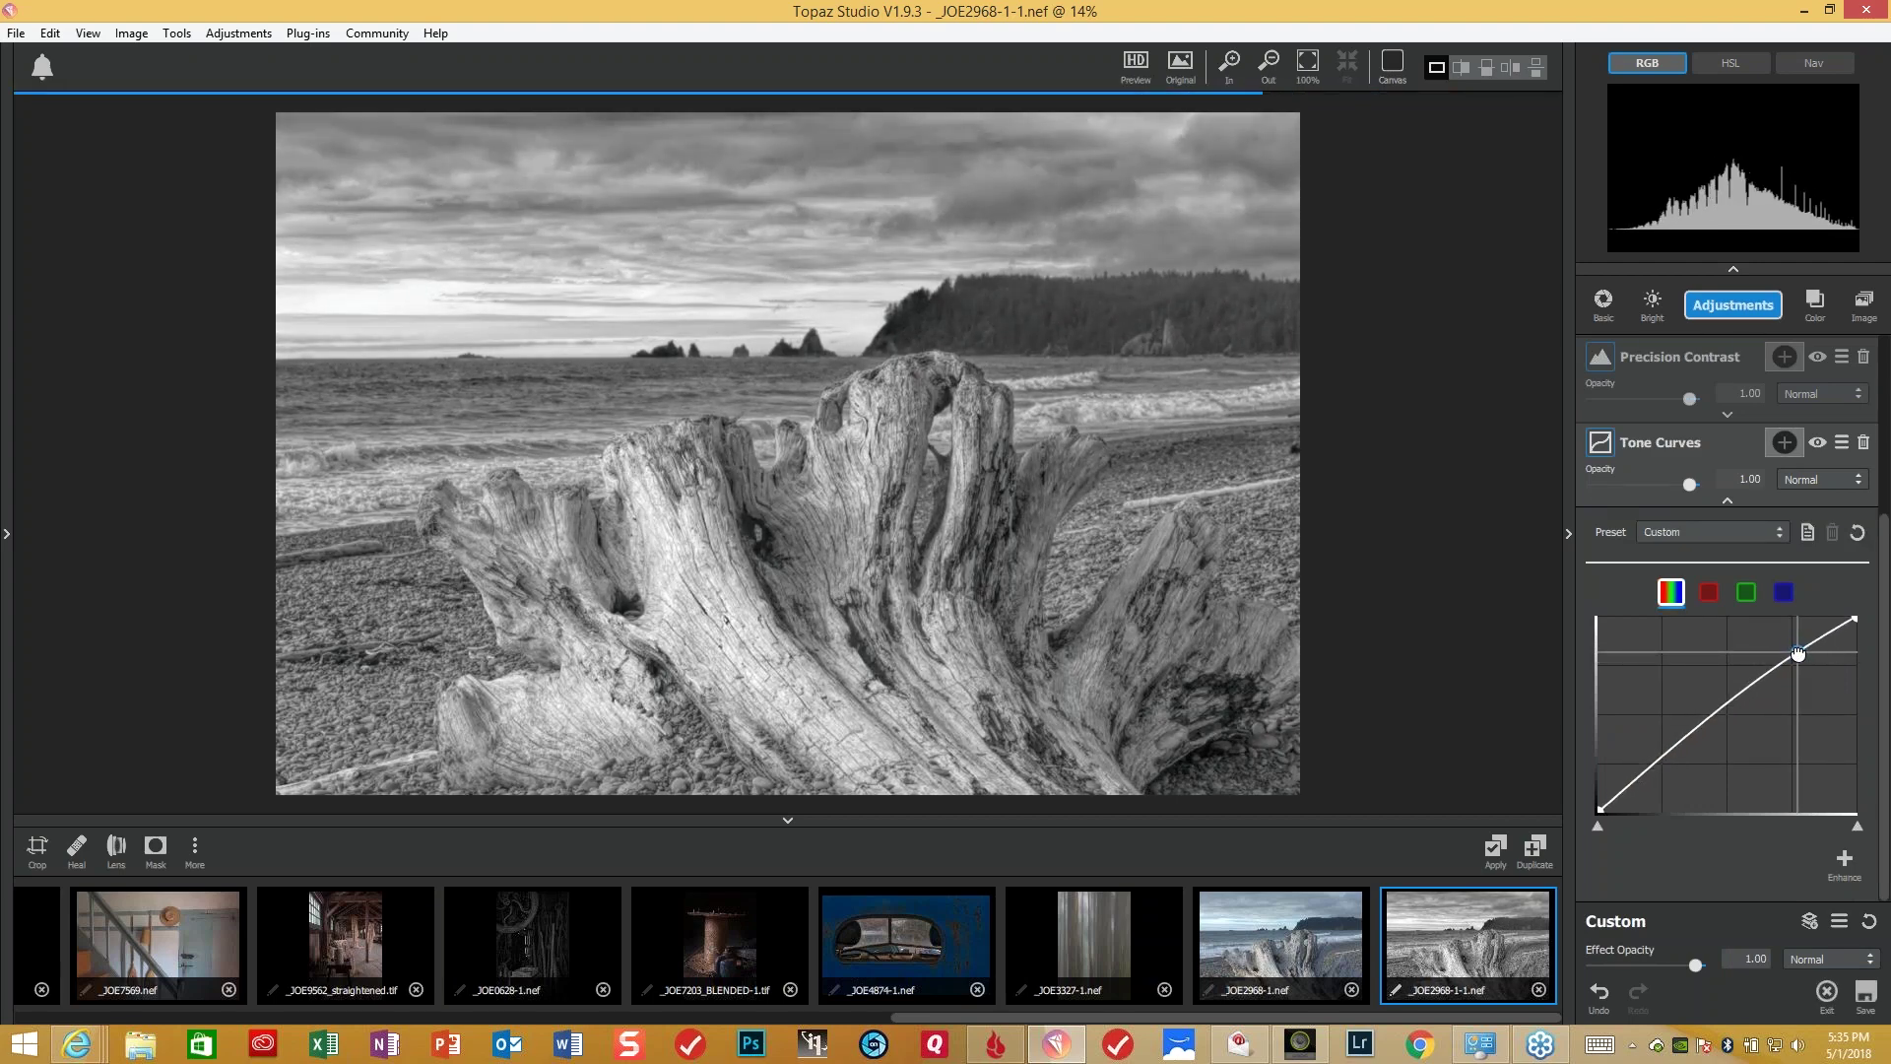
{"action": "mouse_move", "coordinate": [1656, 759]}
{"action": "left_mouse_down"}
{"action": "mouse_move", "coordinate": [1658, 775]}
{"action": "mouse_move", "coordinate": [1658, 759]}
{"action": "left_mouse_up"}
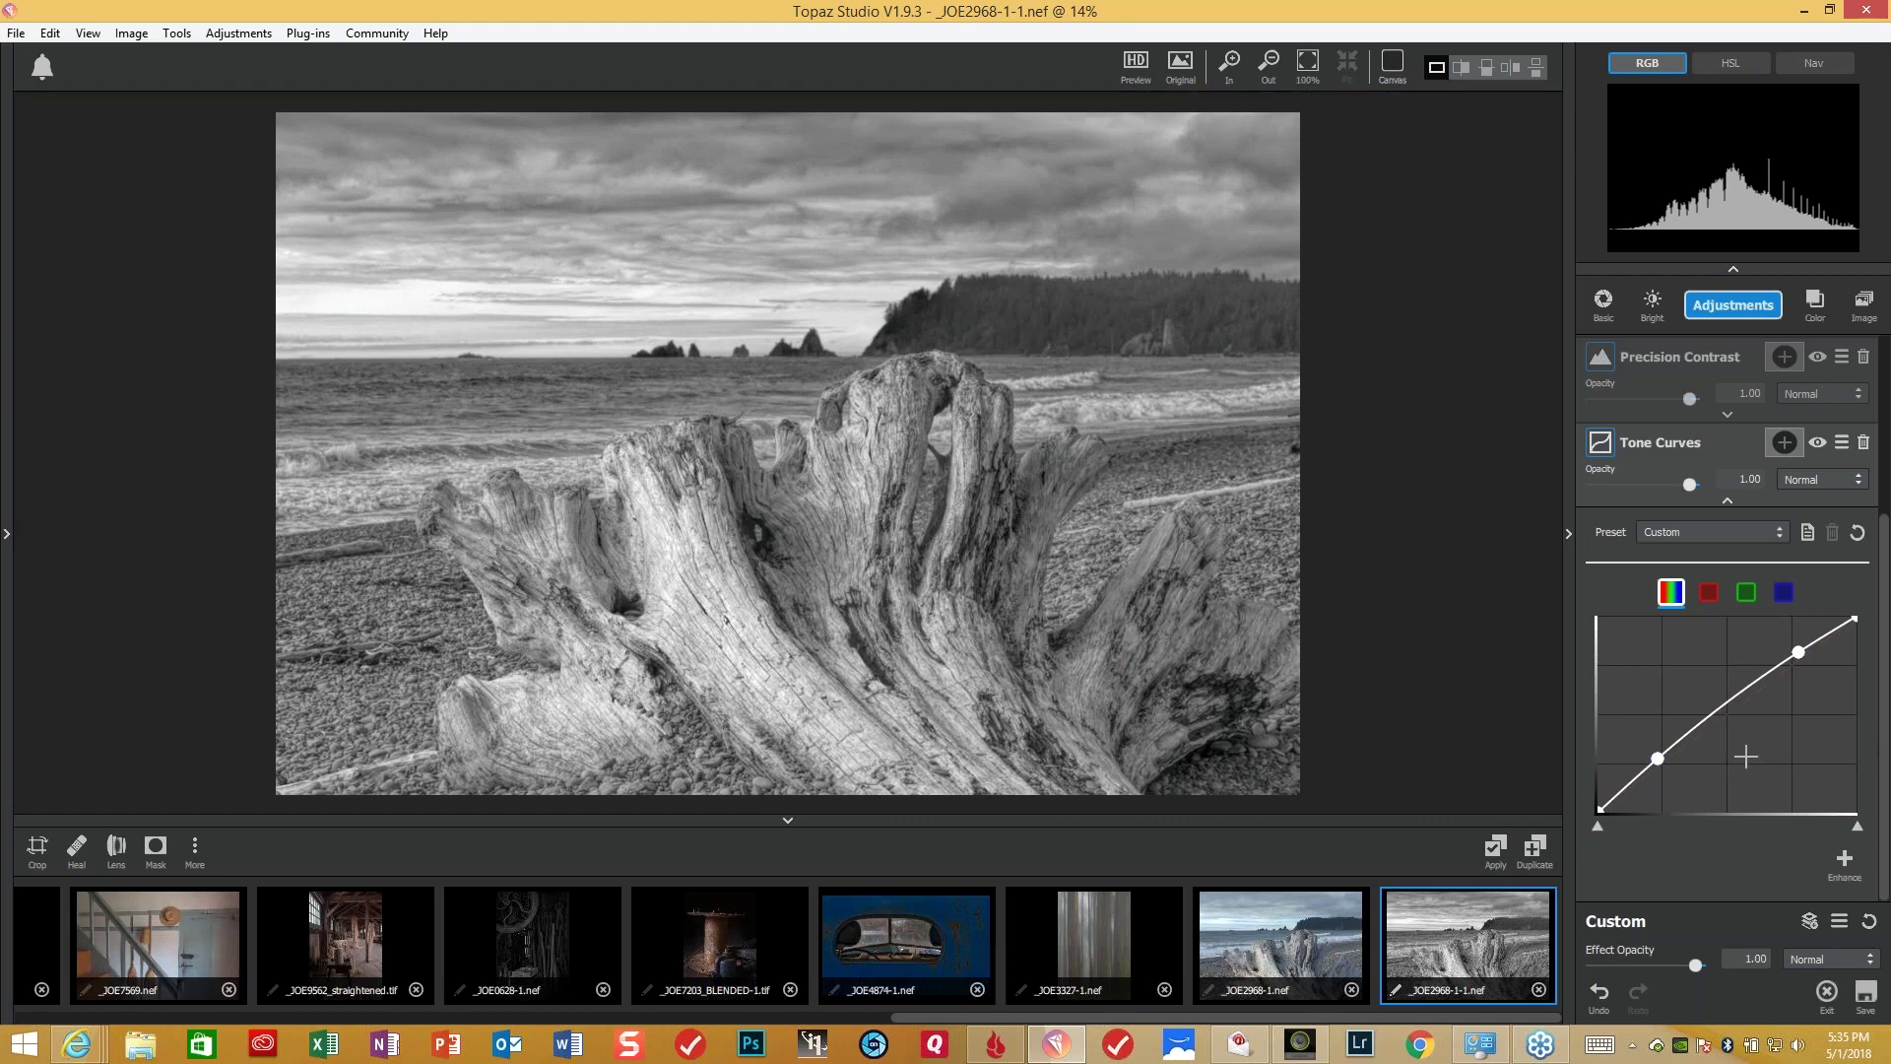
{"action": "left_click_drag", "start_coordinate": [1658, 759], "coordinate": [1659, 763]}
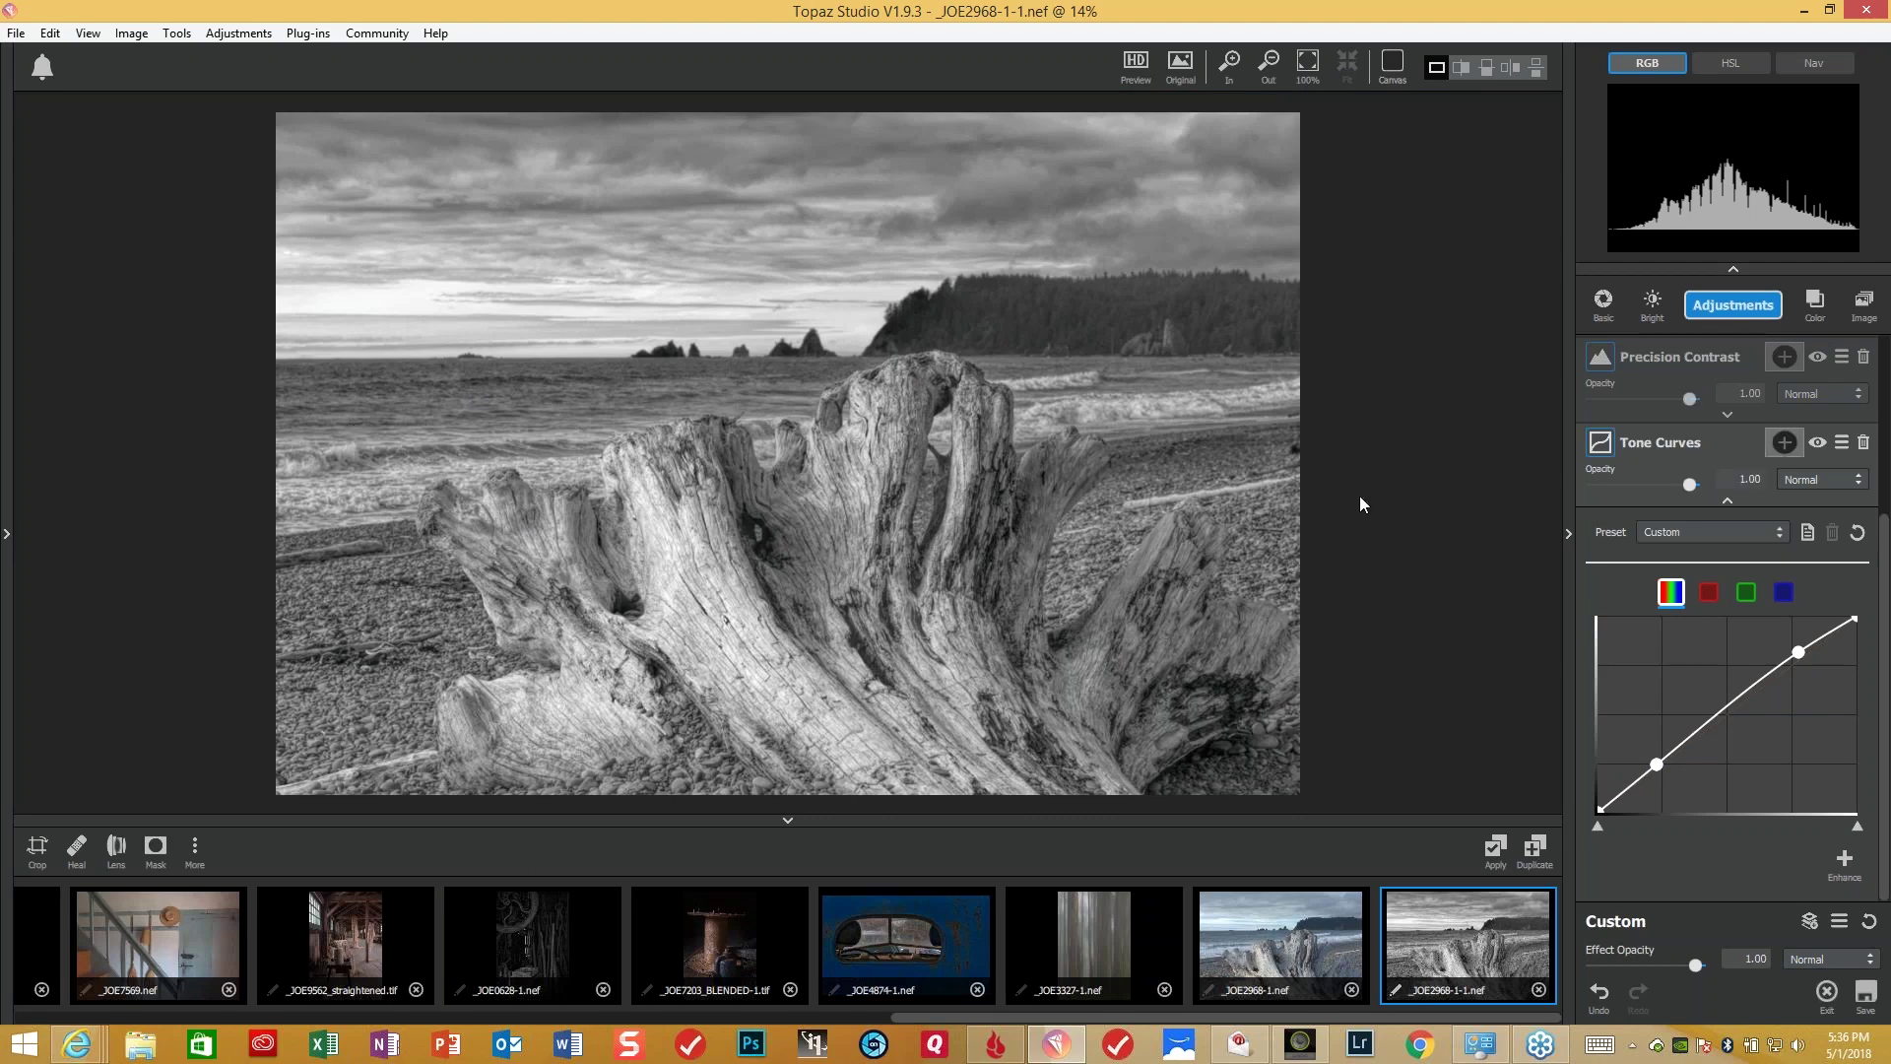
- Add a black Vignette adjustment with Strength at 0.39 and Size at 0.68
{"action": "left_click", "coordinate": [1734, 307]}
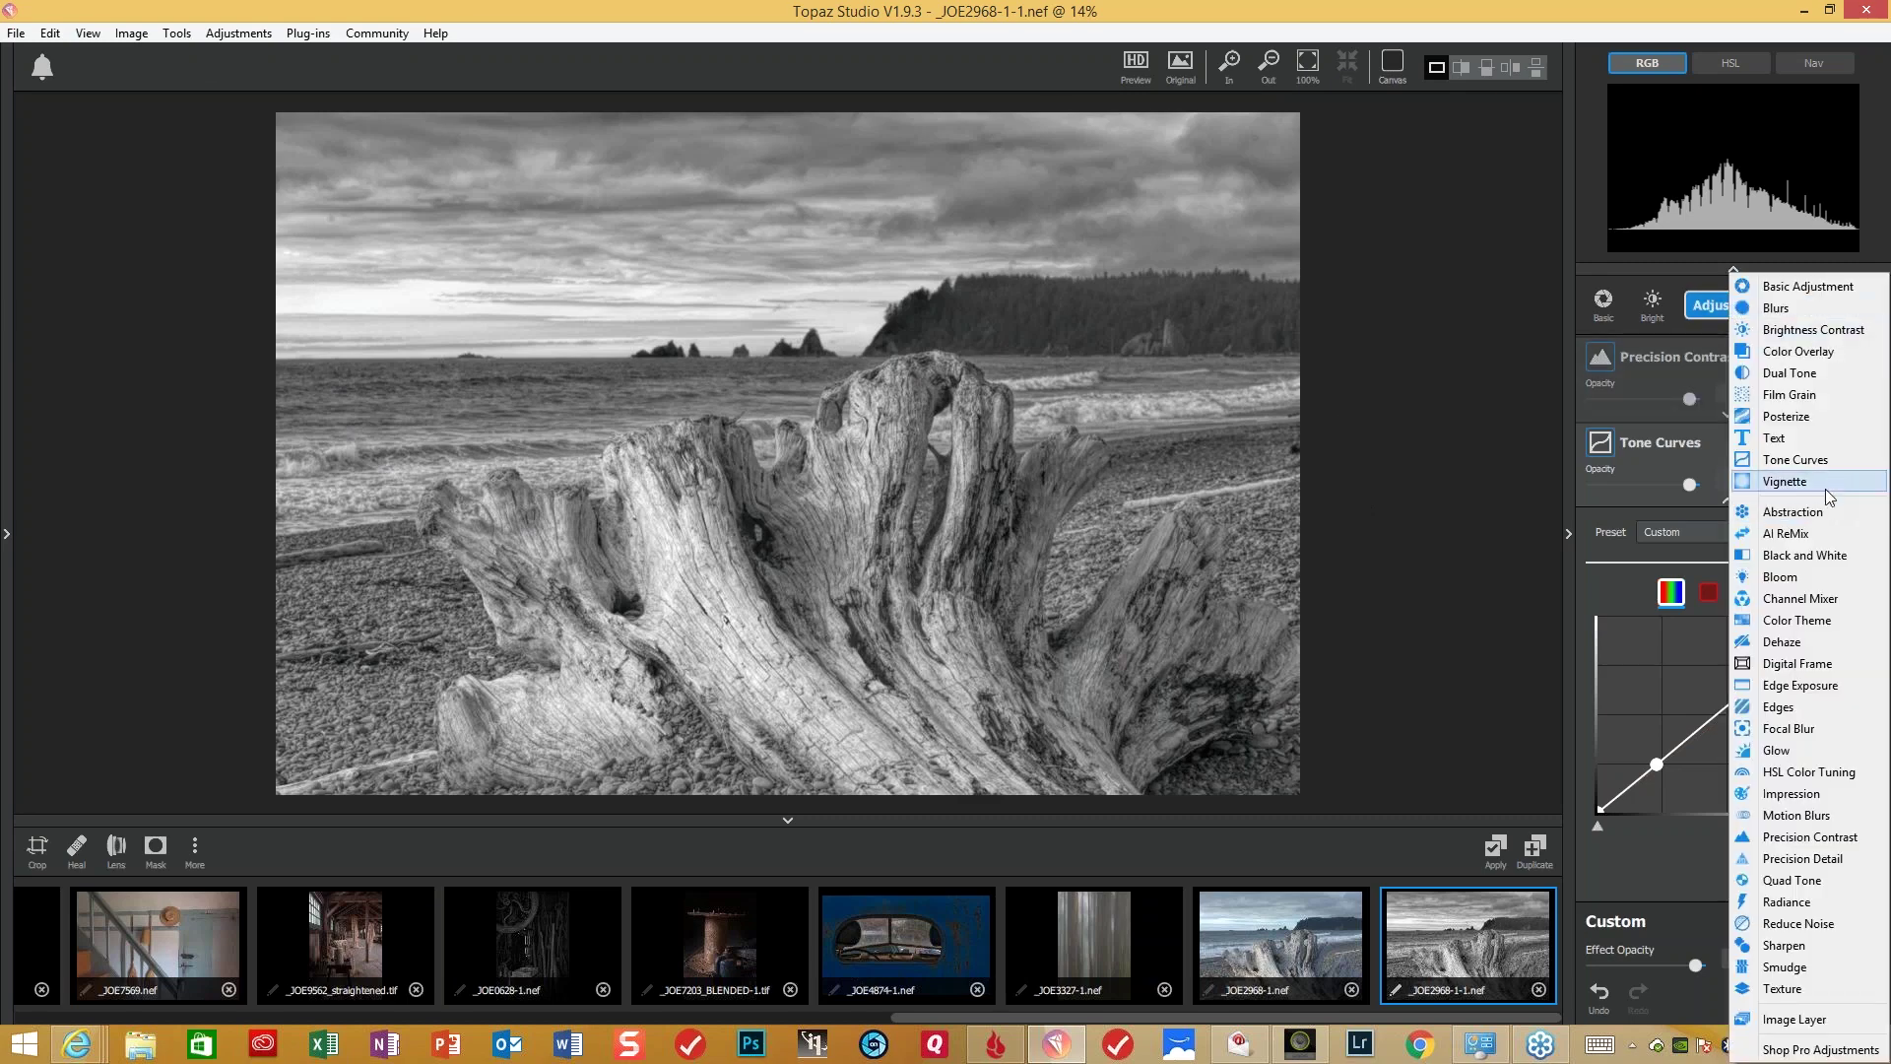
{"action": "left_click", "coordinate": [1817, 483]}
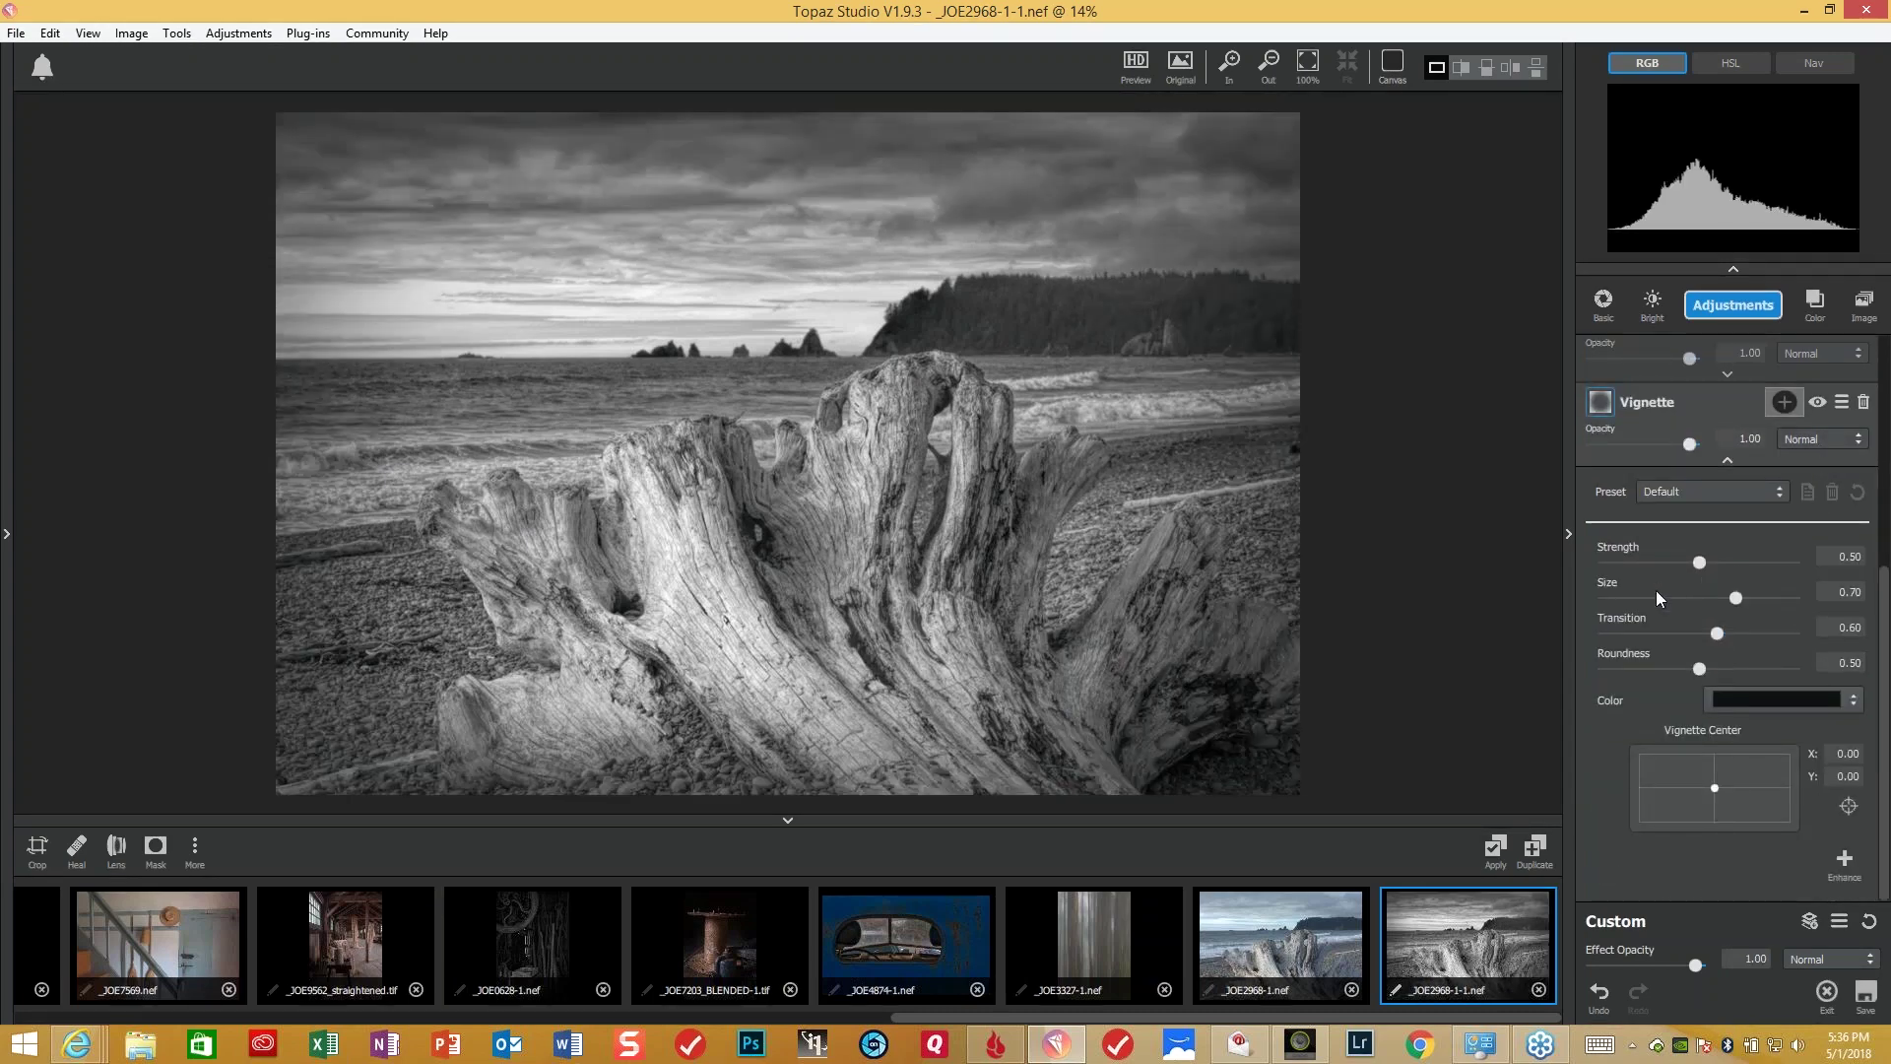
{"action": "left_click_drag", "start_coordinate": [1700, 562], "coordinate": [1679, 563]}
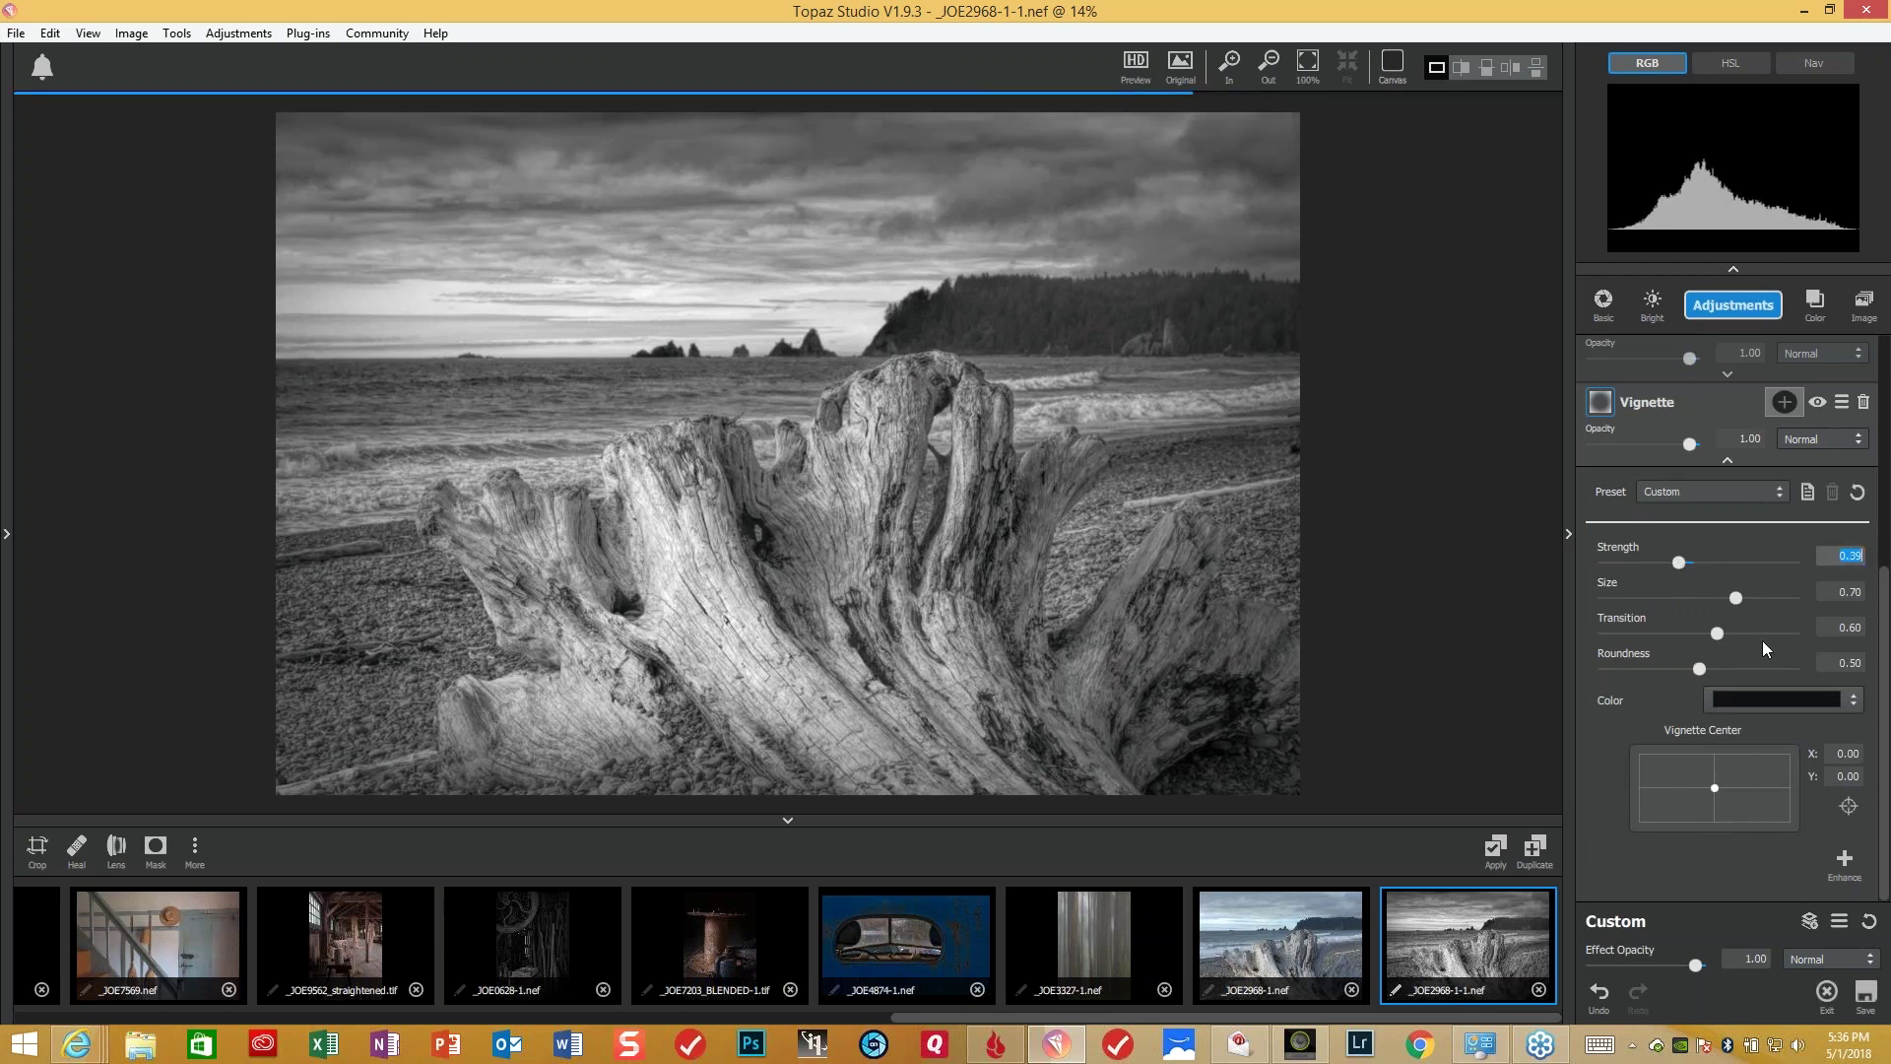
{"action": "left_click", "coordinate": [1740, 595]}
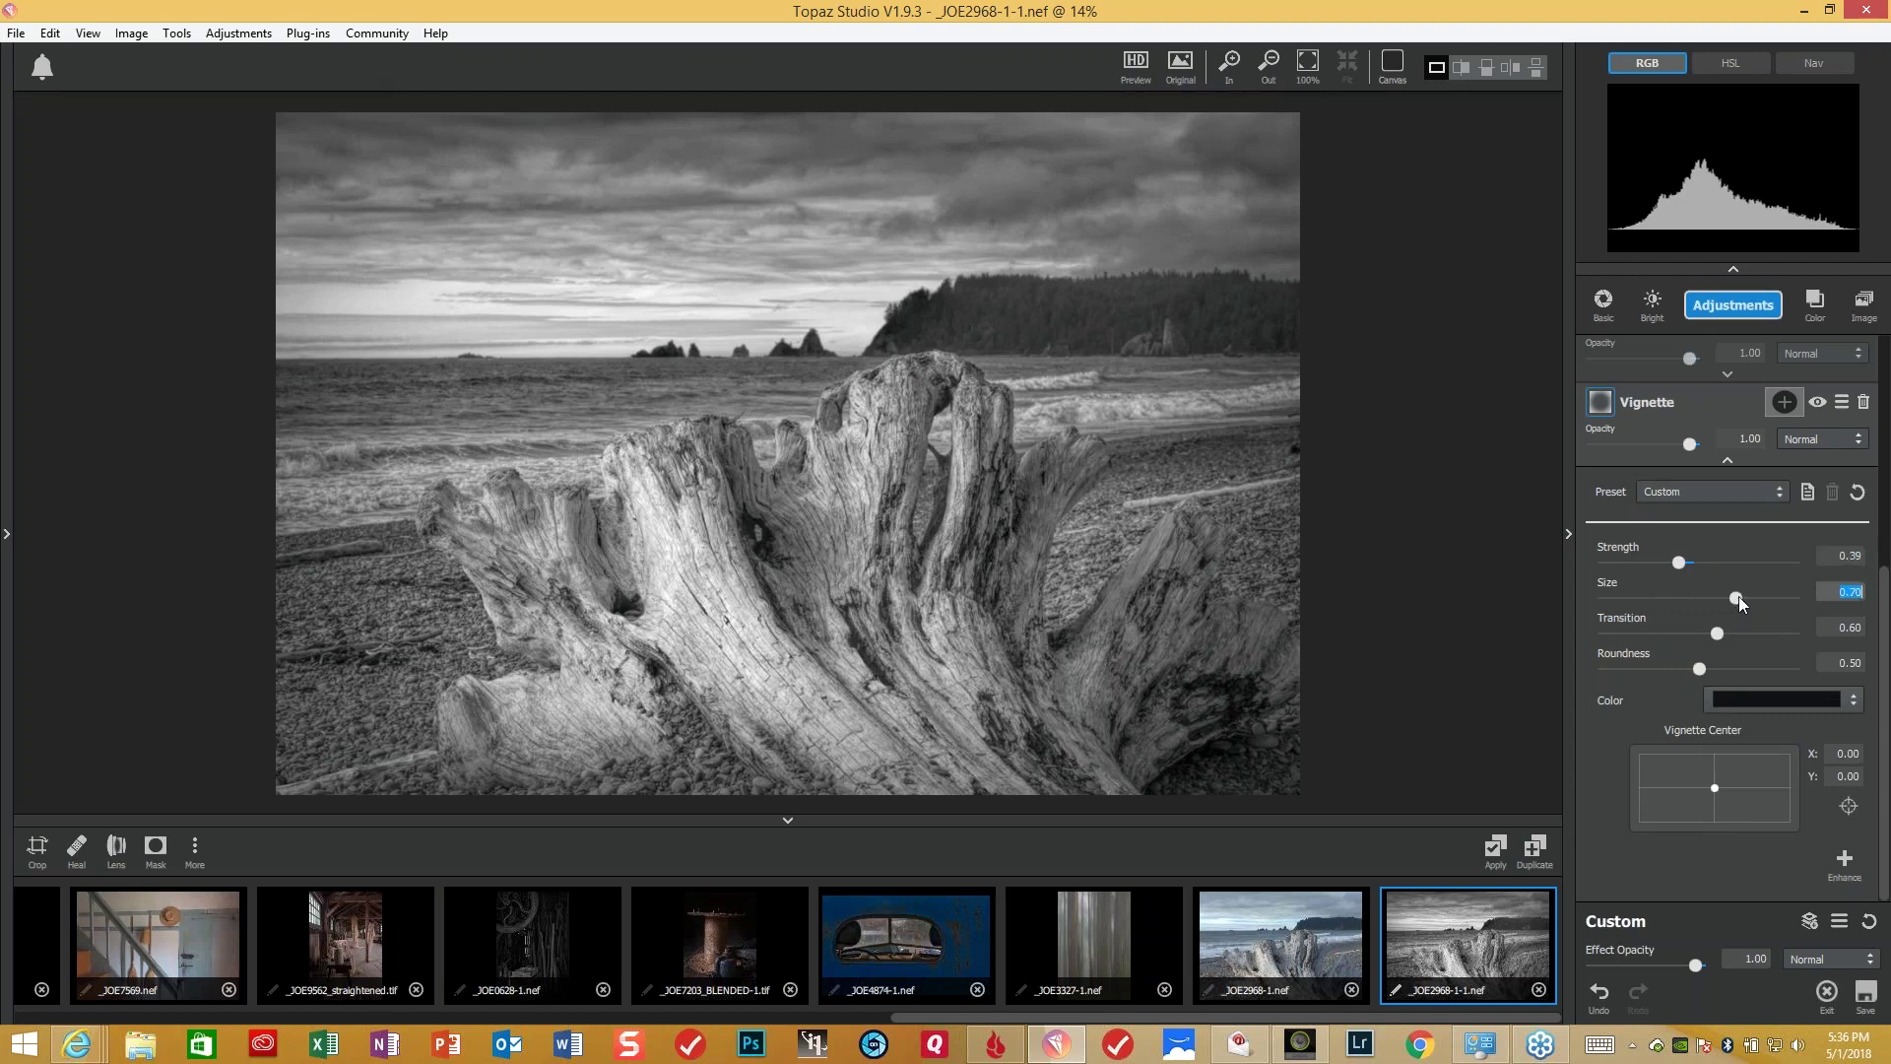
{"action": "mouse_move", "coordinate": [1740, 595]}
{"action": "left_mouse_down"}
{"action": "mouse_move", "coordinate": [1758, 601]}
{"action": "mouse_move", "coordinate": [1717, 605]}
{"action": "mouse_move", "coordinate": [1738, 605]}
{"action": "left_mouse_up"}
- Compare the black-and-white driftwood edit with its original and with the earlier version _JOE2968-1.nef
{"action": "key", "text": "backslash"}
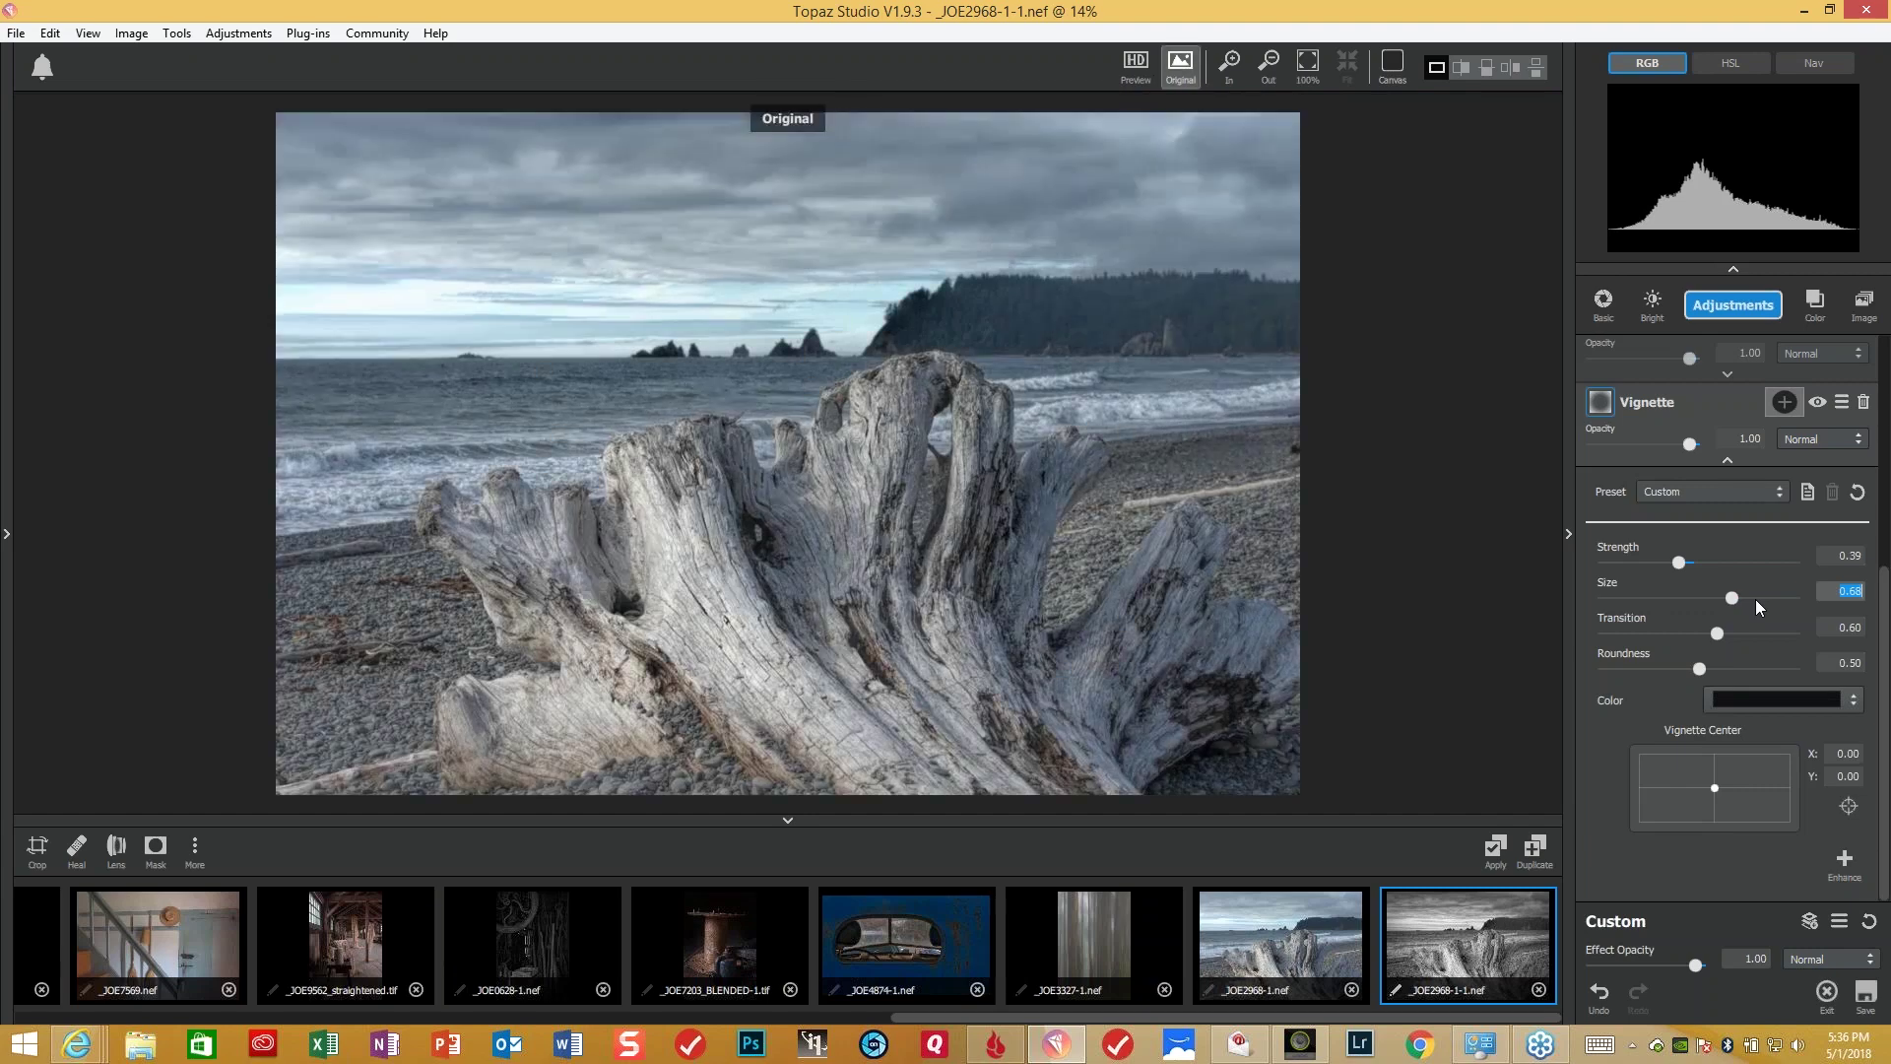
{"action": "key", "text": "backslash"}
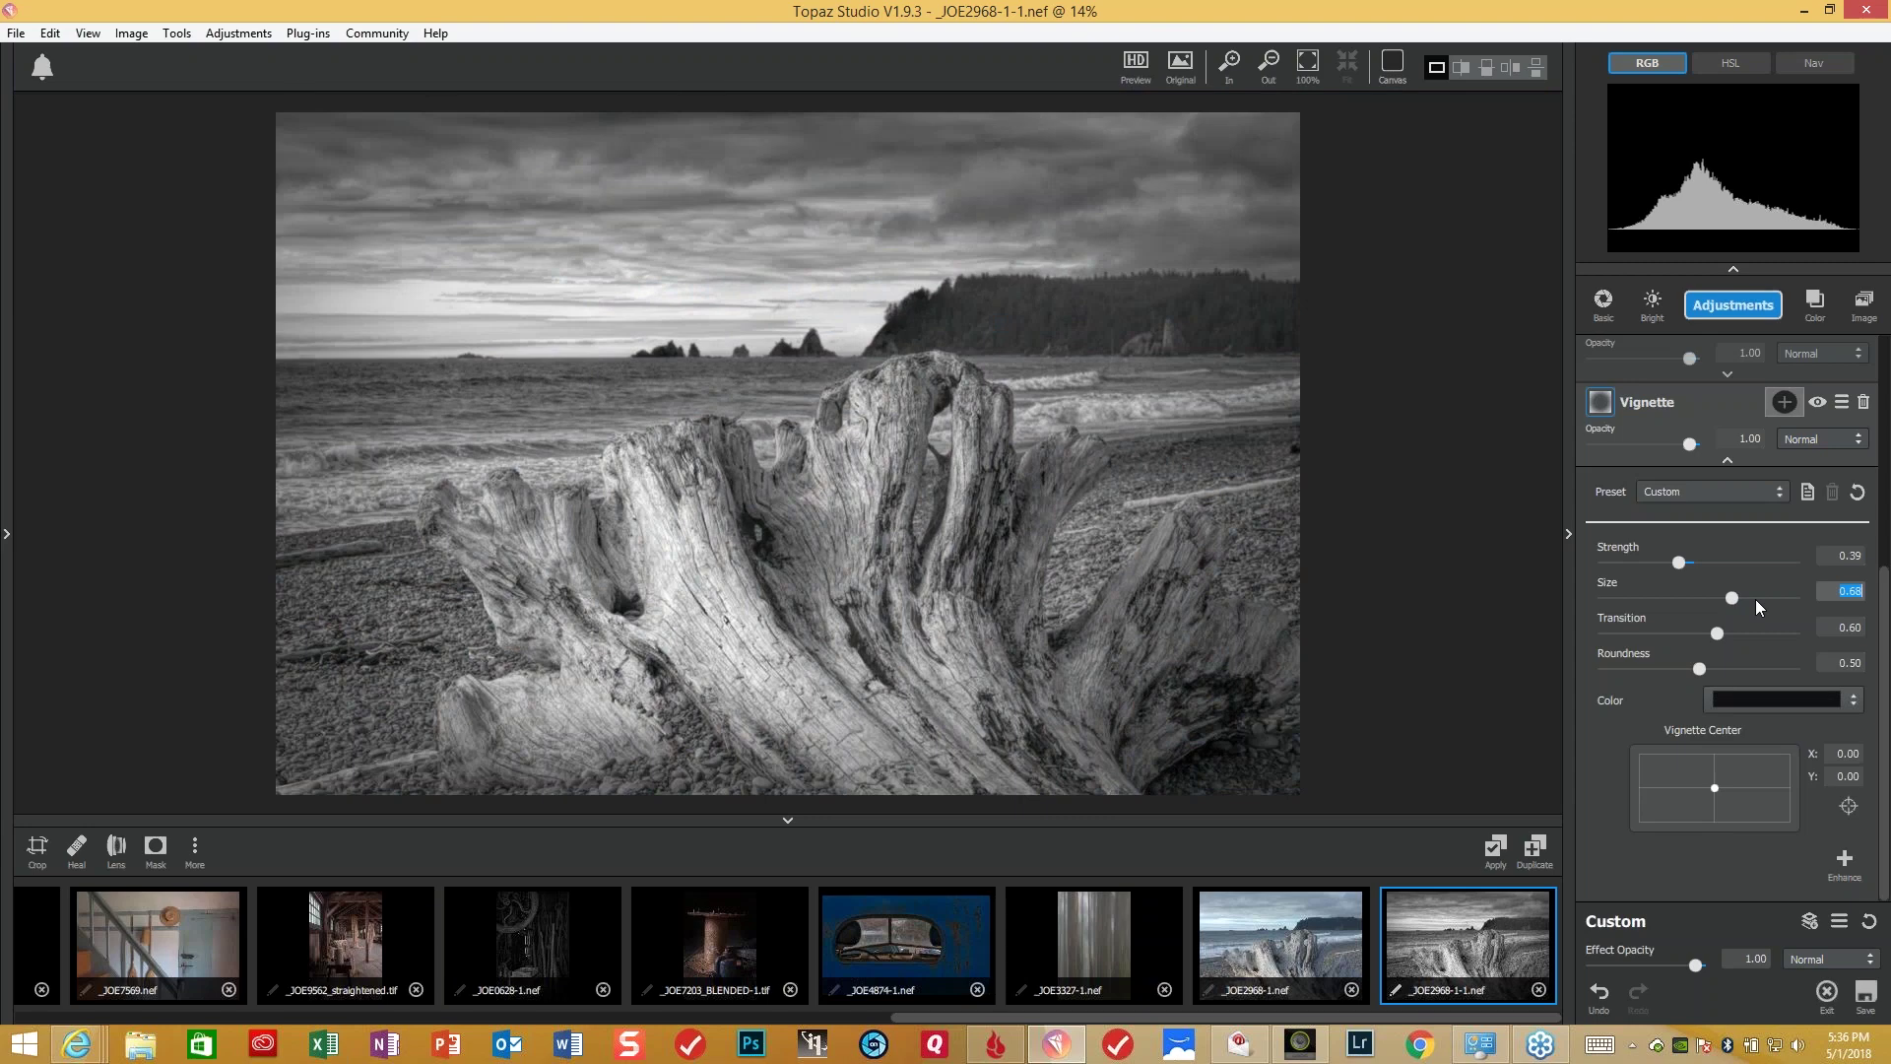
{"action": "key", "text": "backslash"}
{"action": "key", "text": "backslash"}
{"action": "left_click", "coordinate": [1265, 944]}
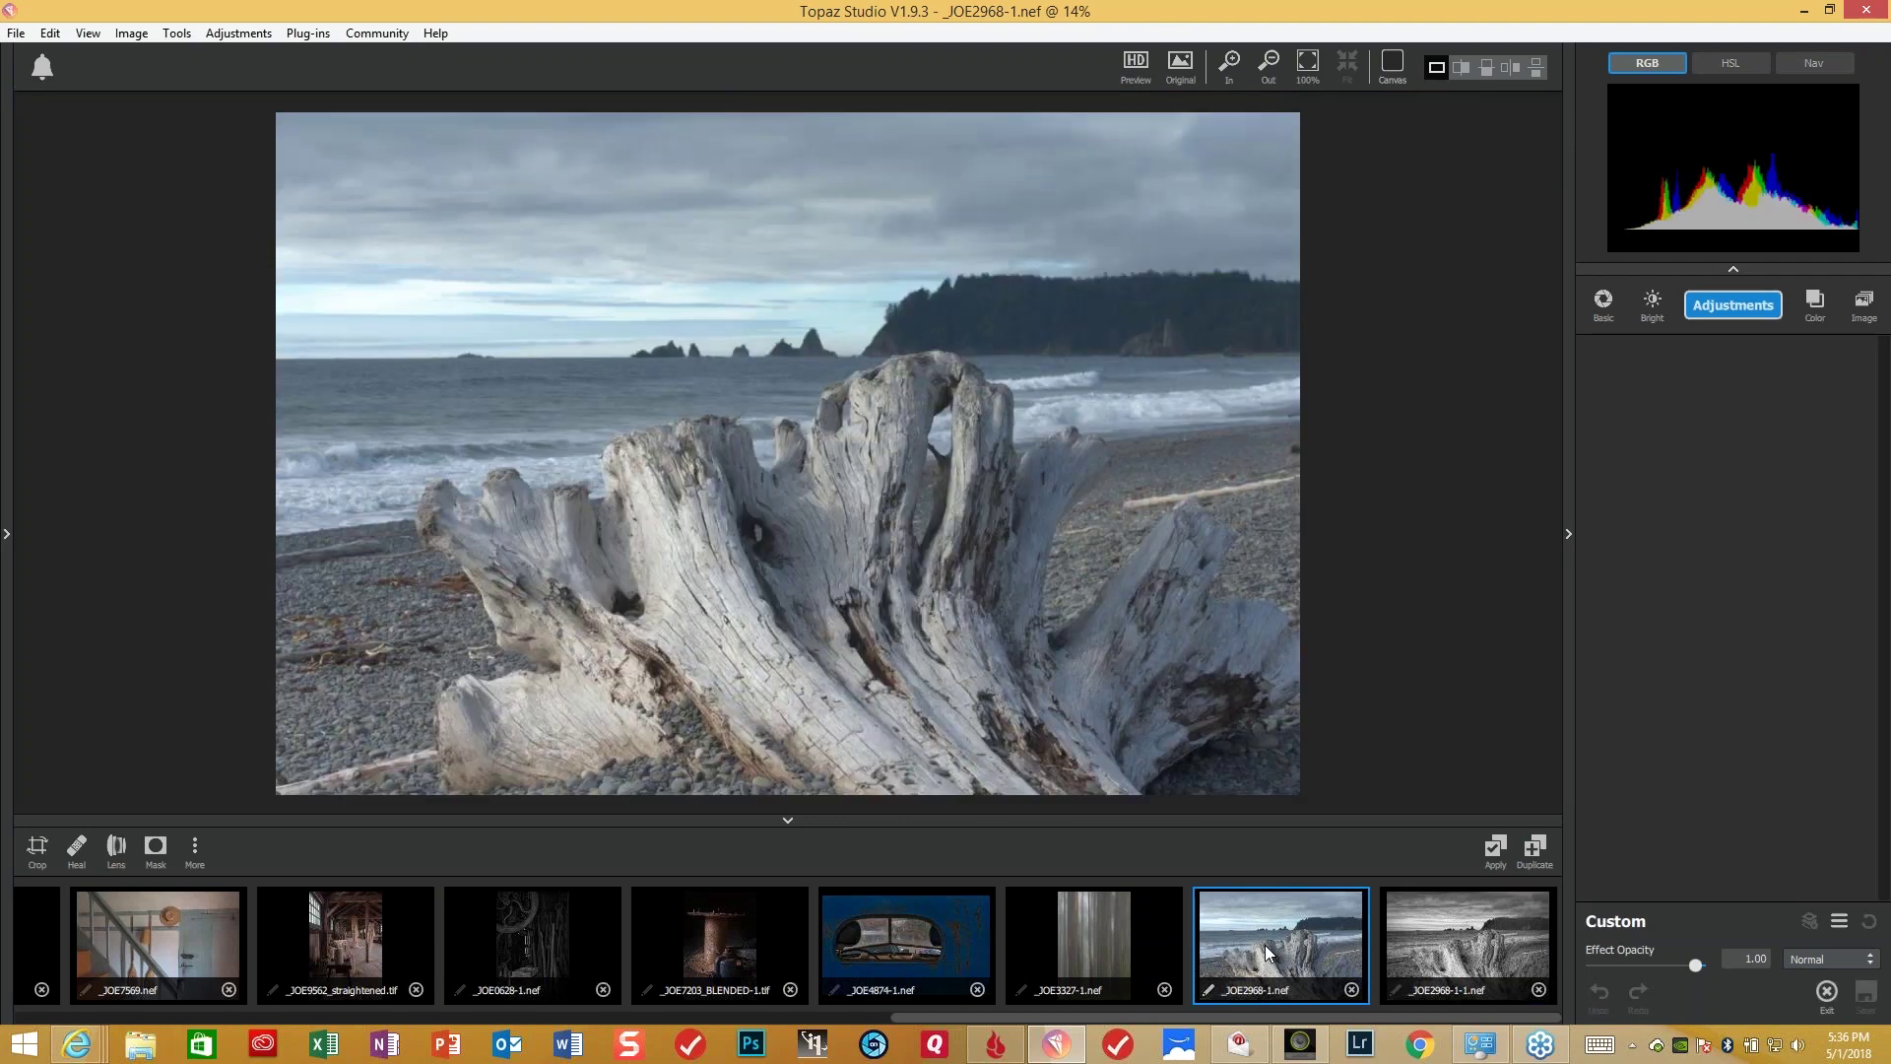
- Open the dark cloister photo _JOE6507.nef for editing
{"action": "left_click", "coordinate": [1493, 951]}
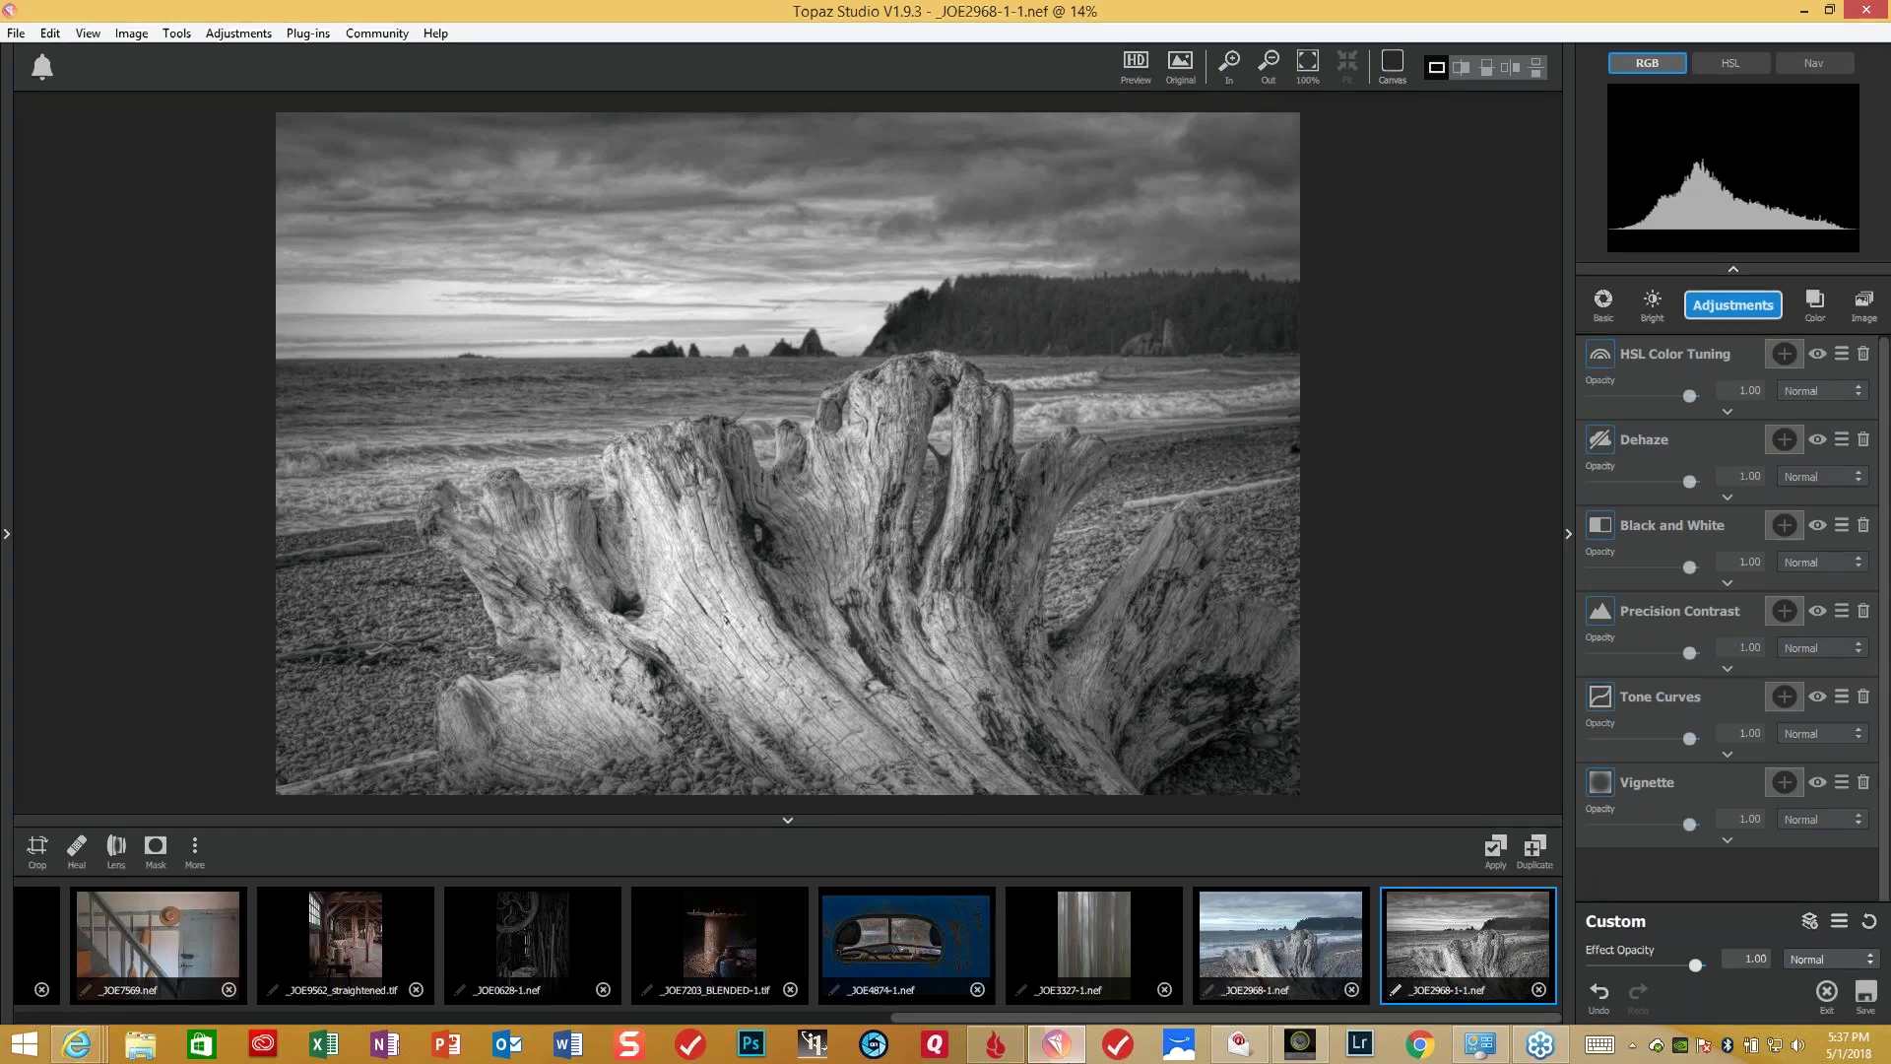
{"action": "left_click_drag", "start_coordinate": [1074, 1021], "coordinate": [689, 1023]}
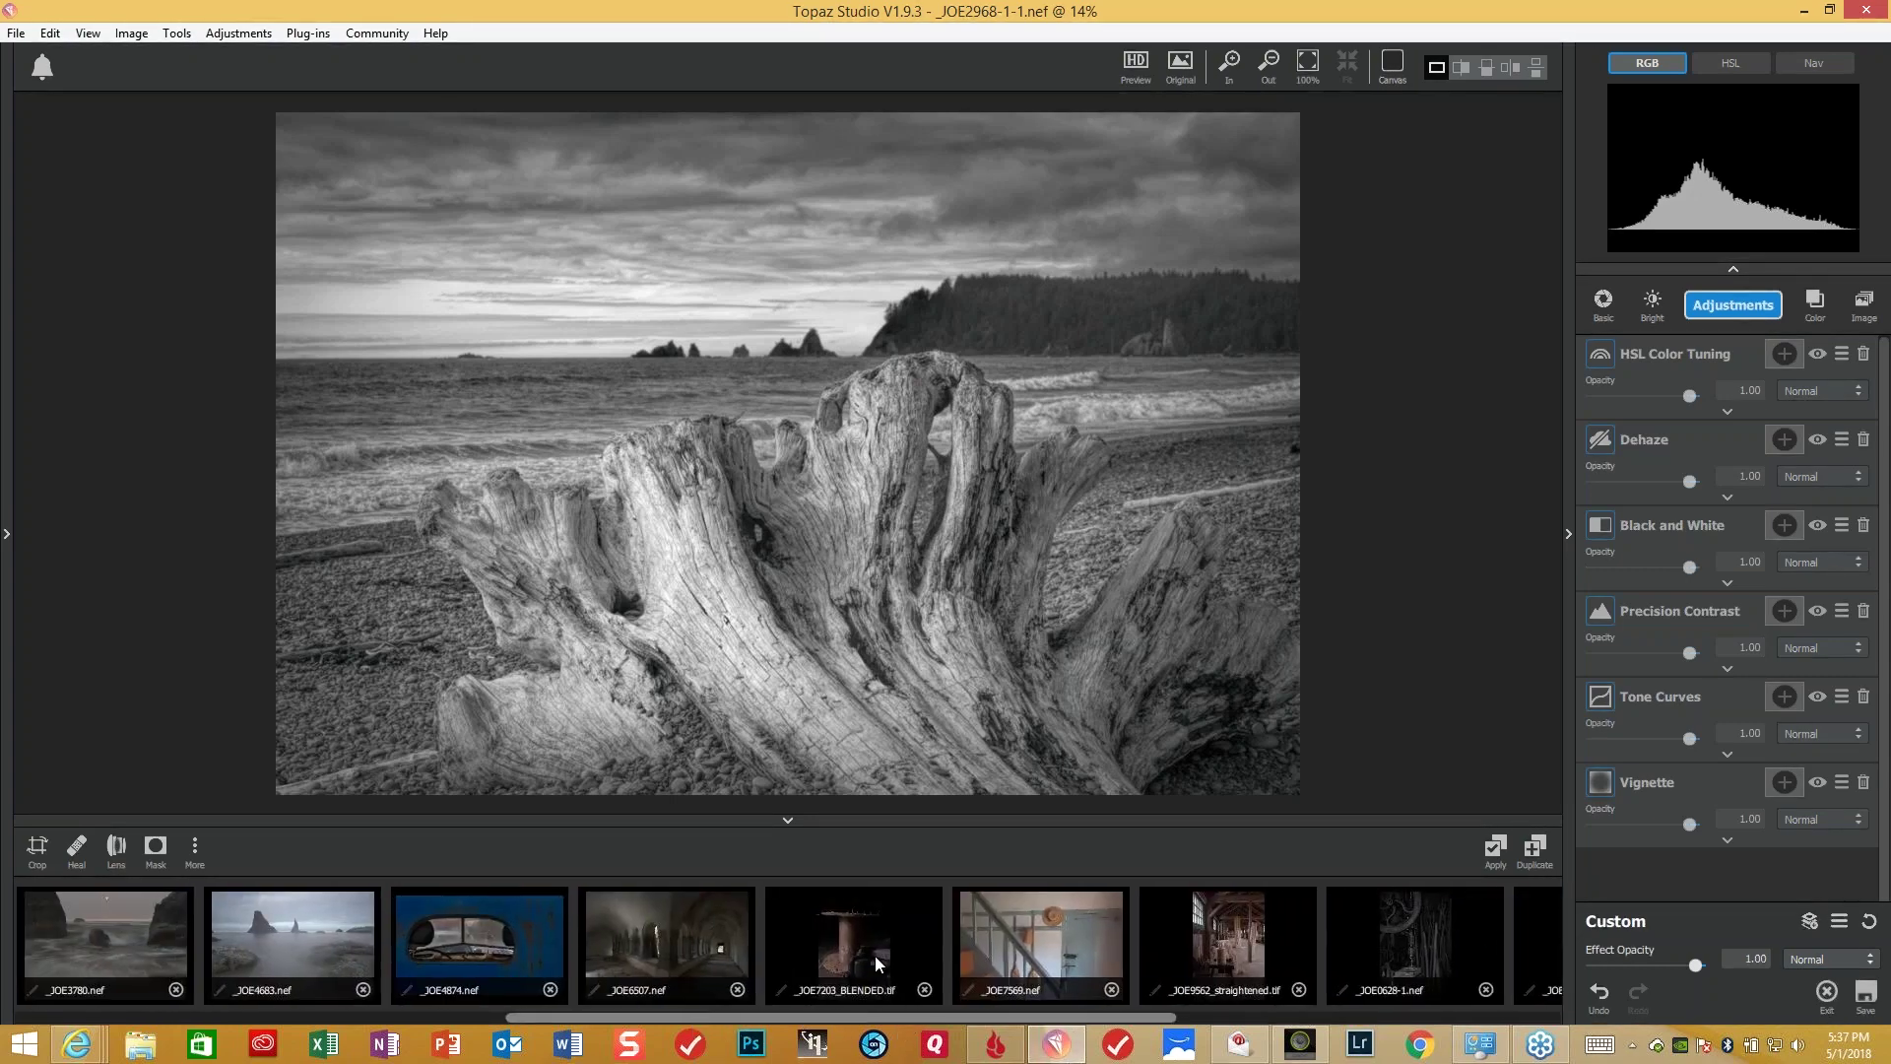
{"action": "left_click", "coordinate": [686, 963]}
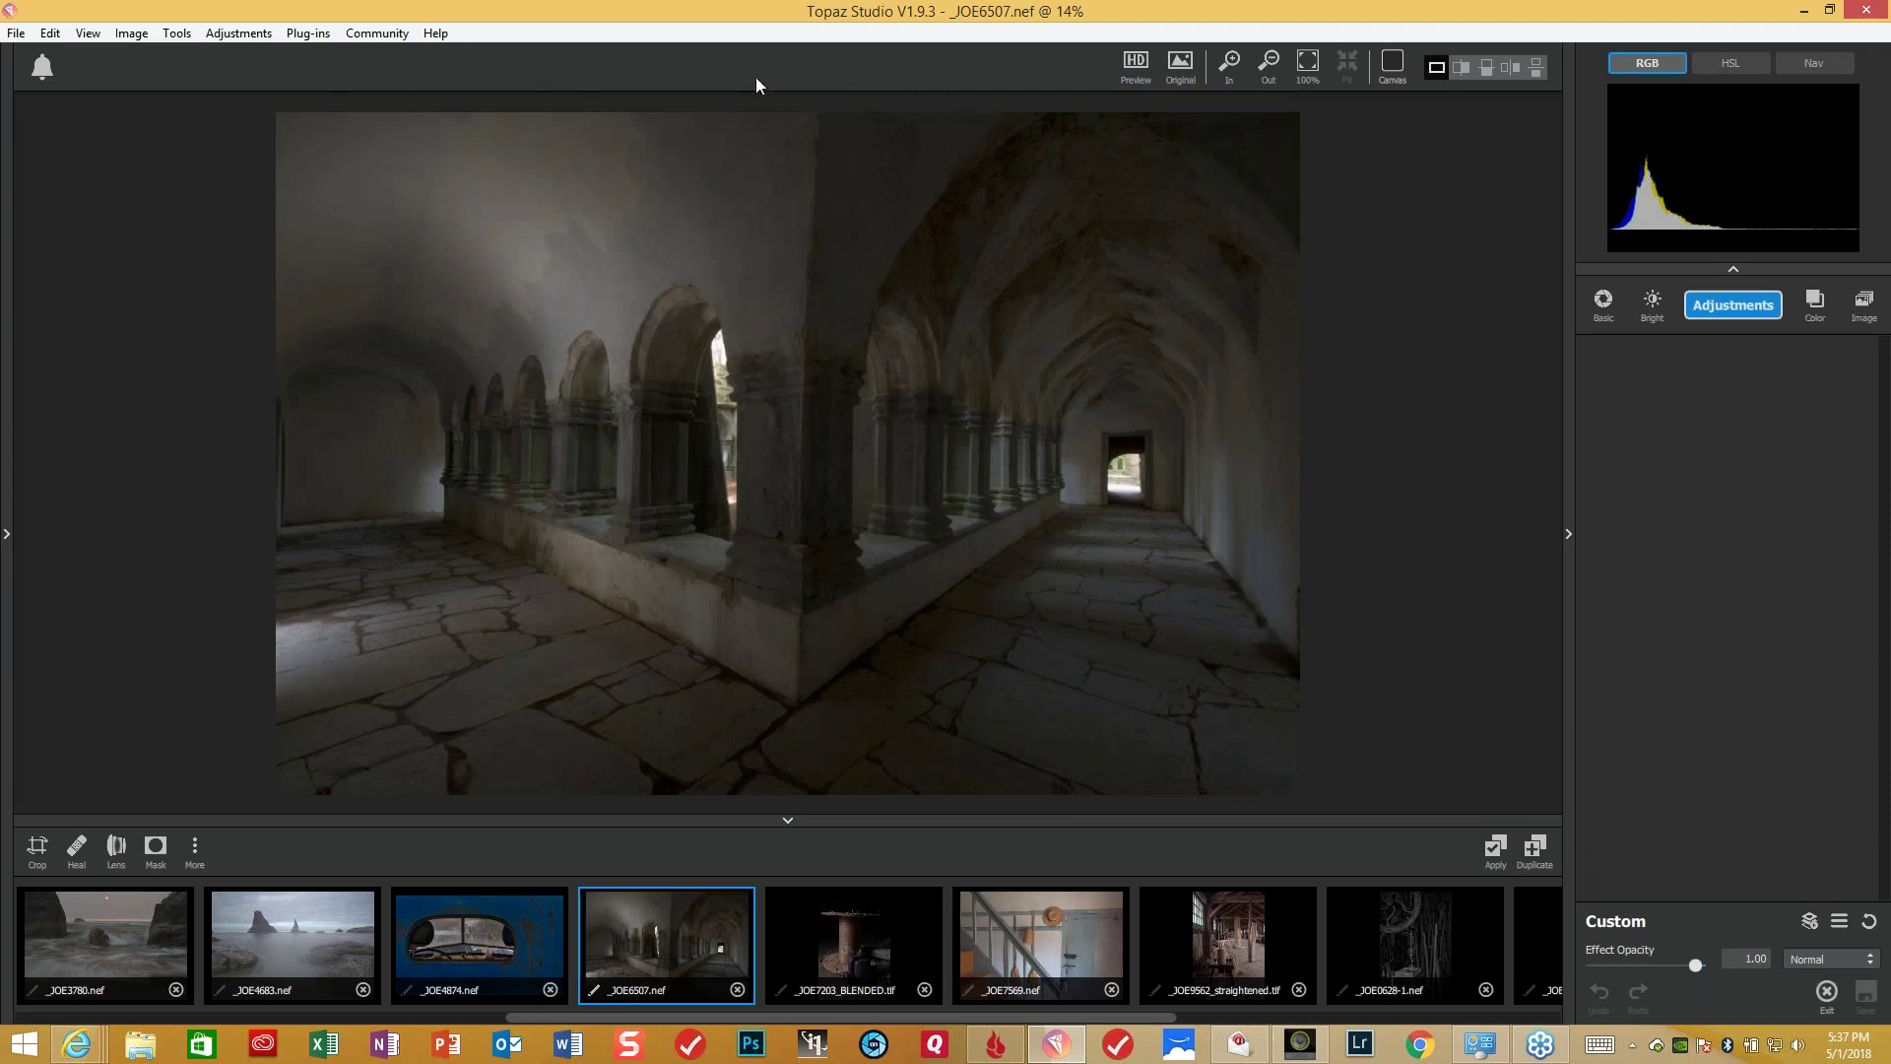
- Process the cloister photo with the Topaz Adjust 5 plug-in using the Brilliant Warm preset from the Classic Collection
{"action": "left_click", "coordinate": [311, 33]}
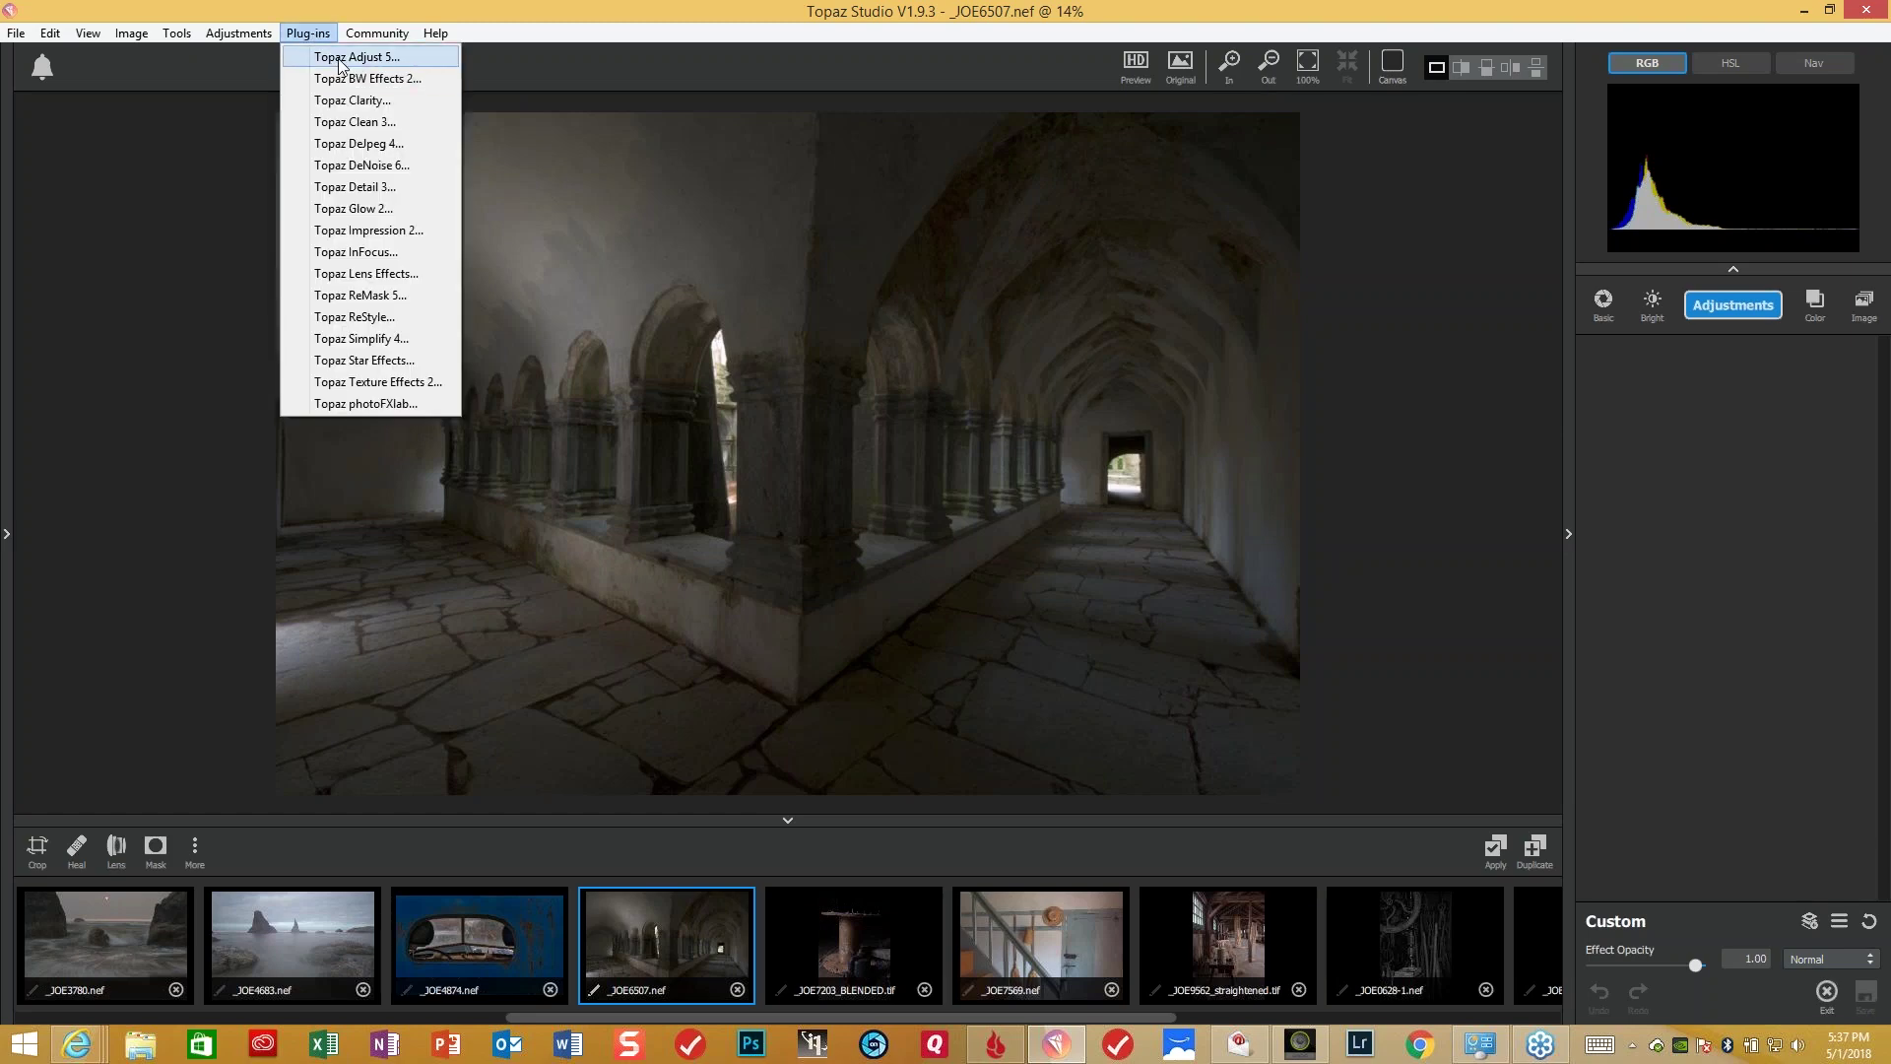
{"action": "left_click", "coordinate": [342, 58]}
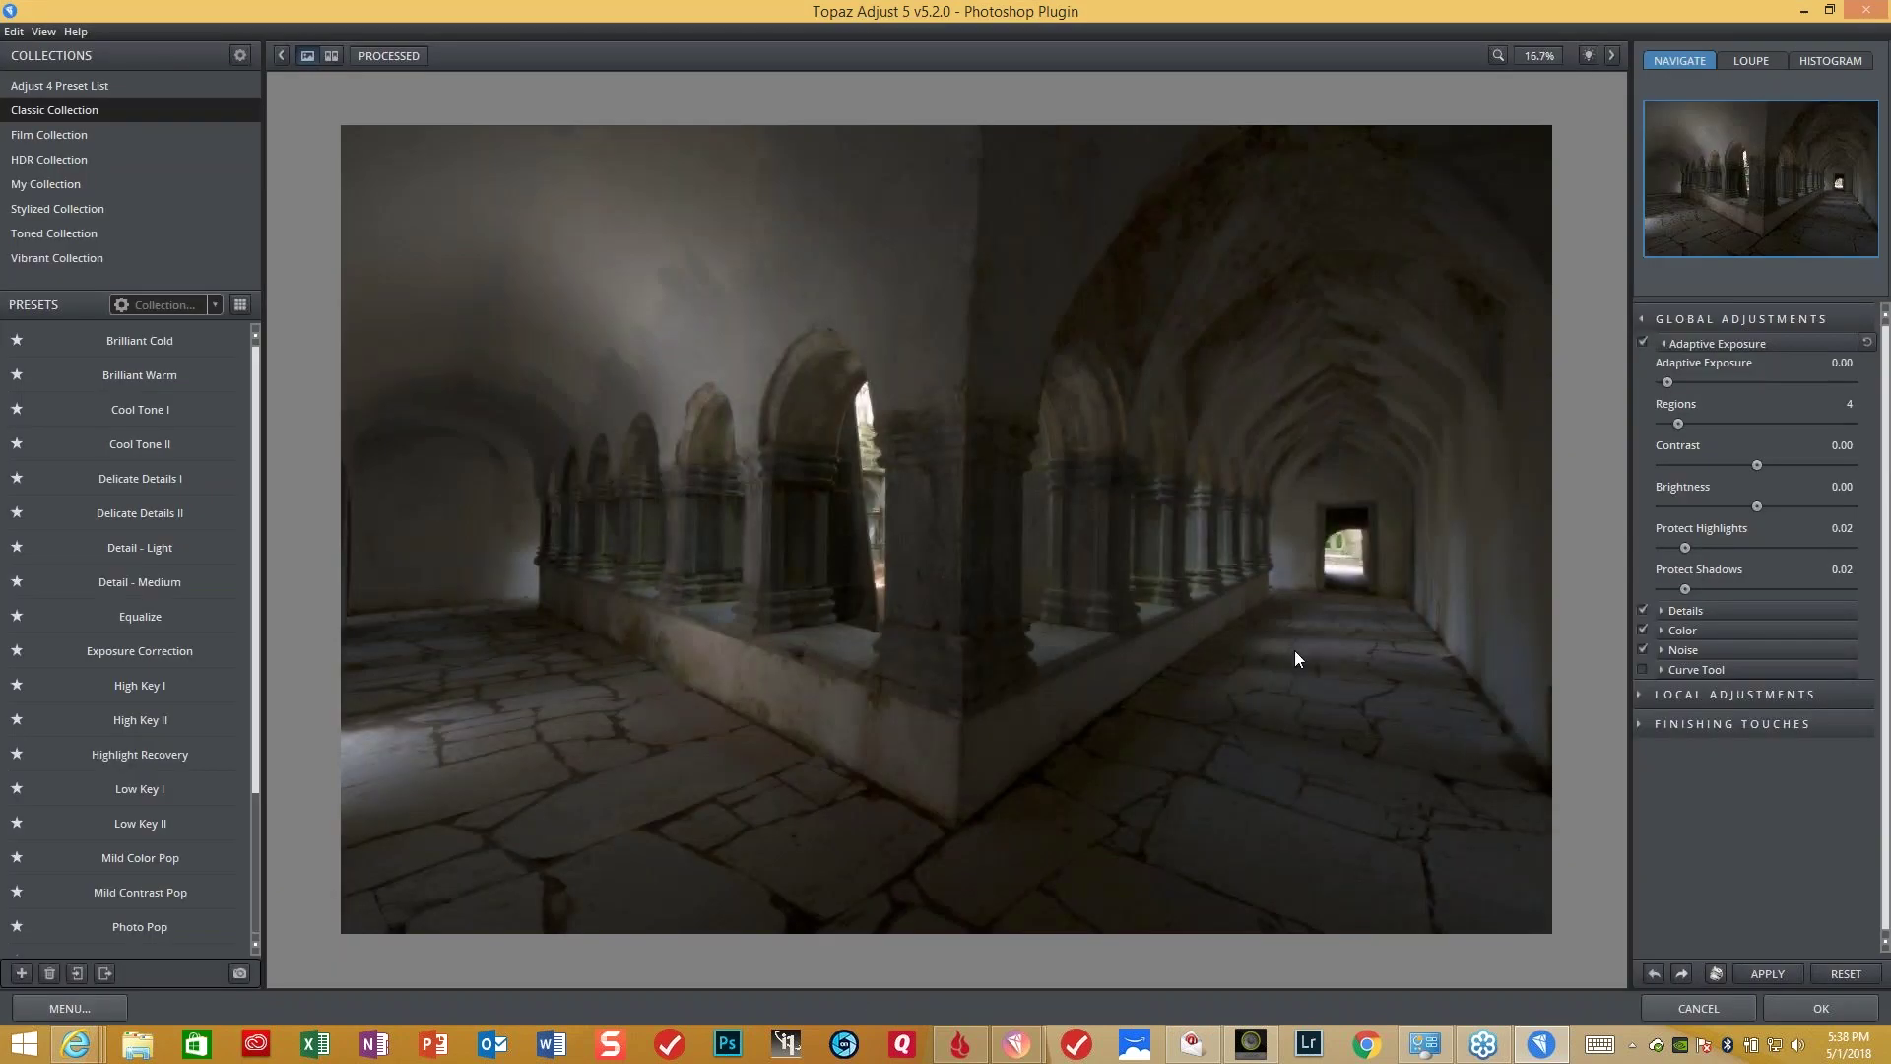
{"action": "mouse_move", "coordinate": [150, 373]}
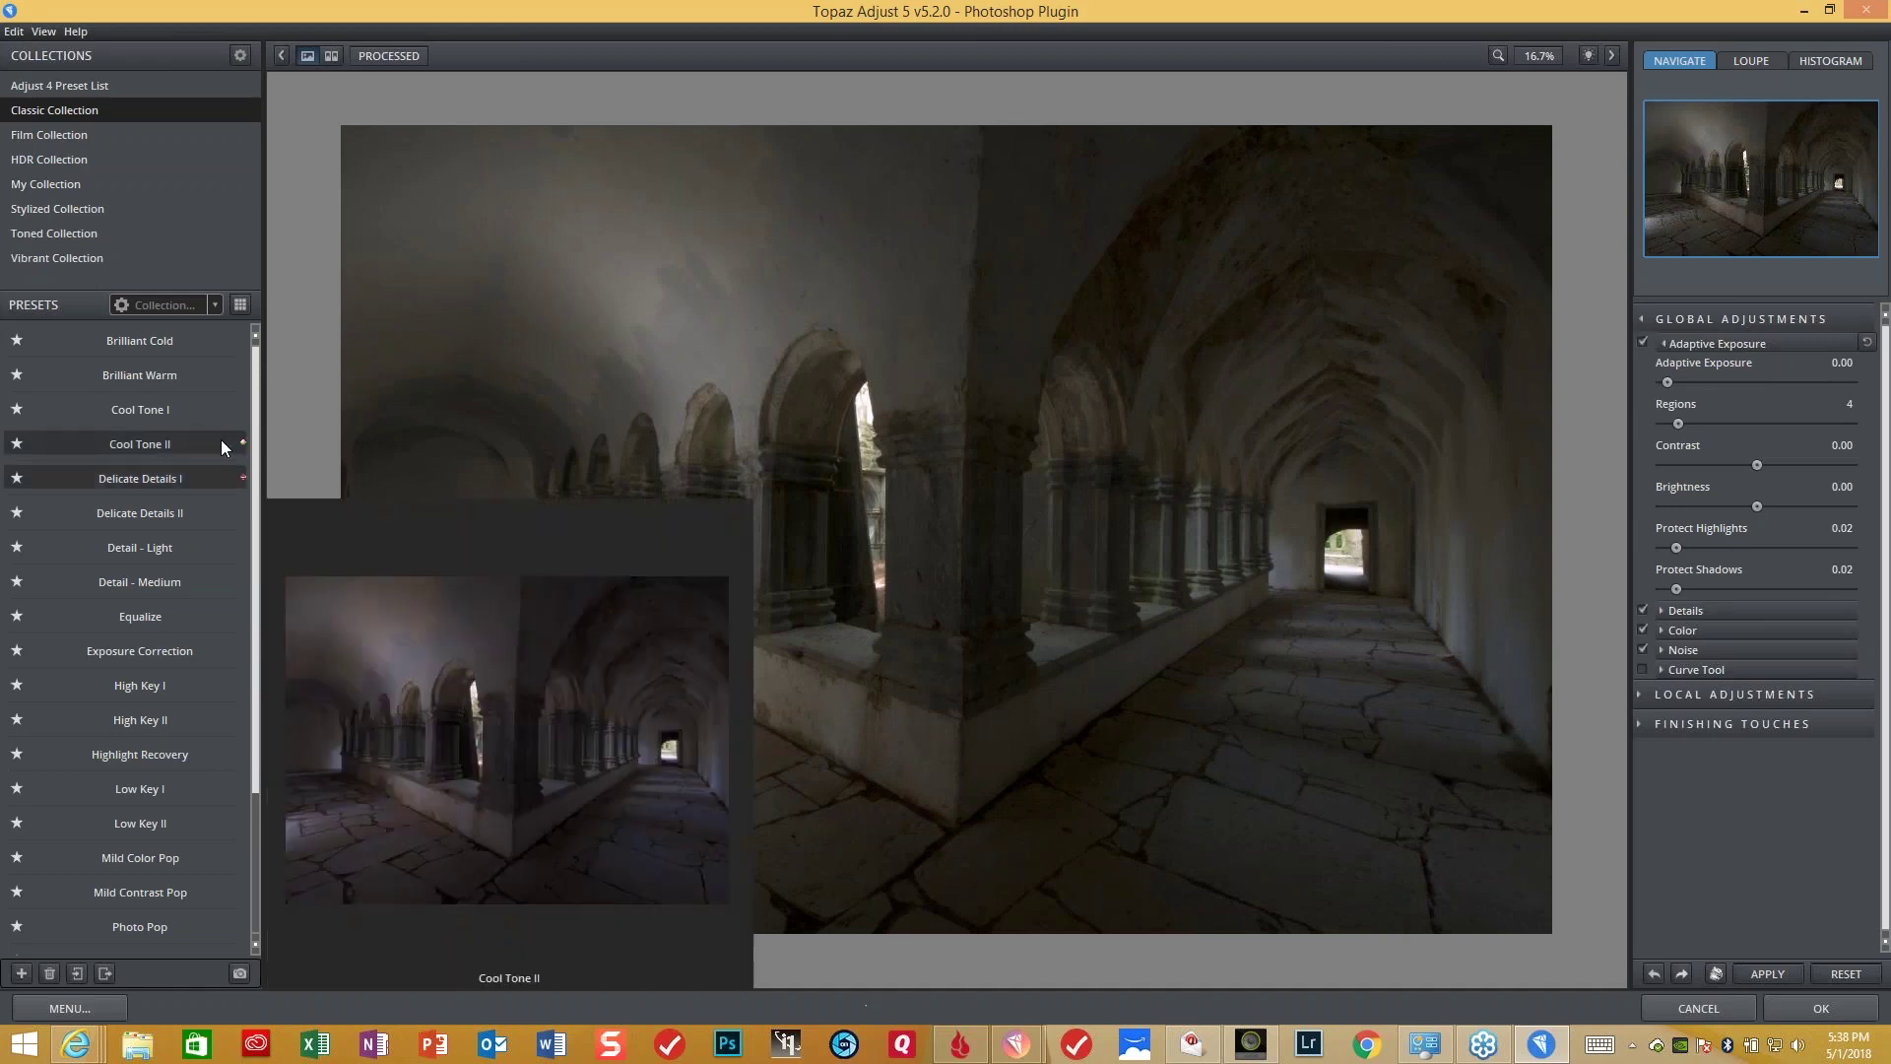
{"action": "left_click", "coordinate": [146, 375]}
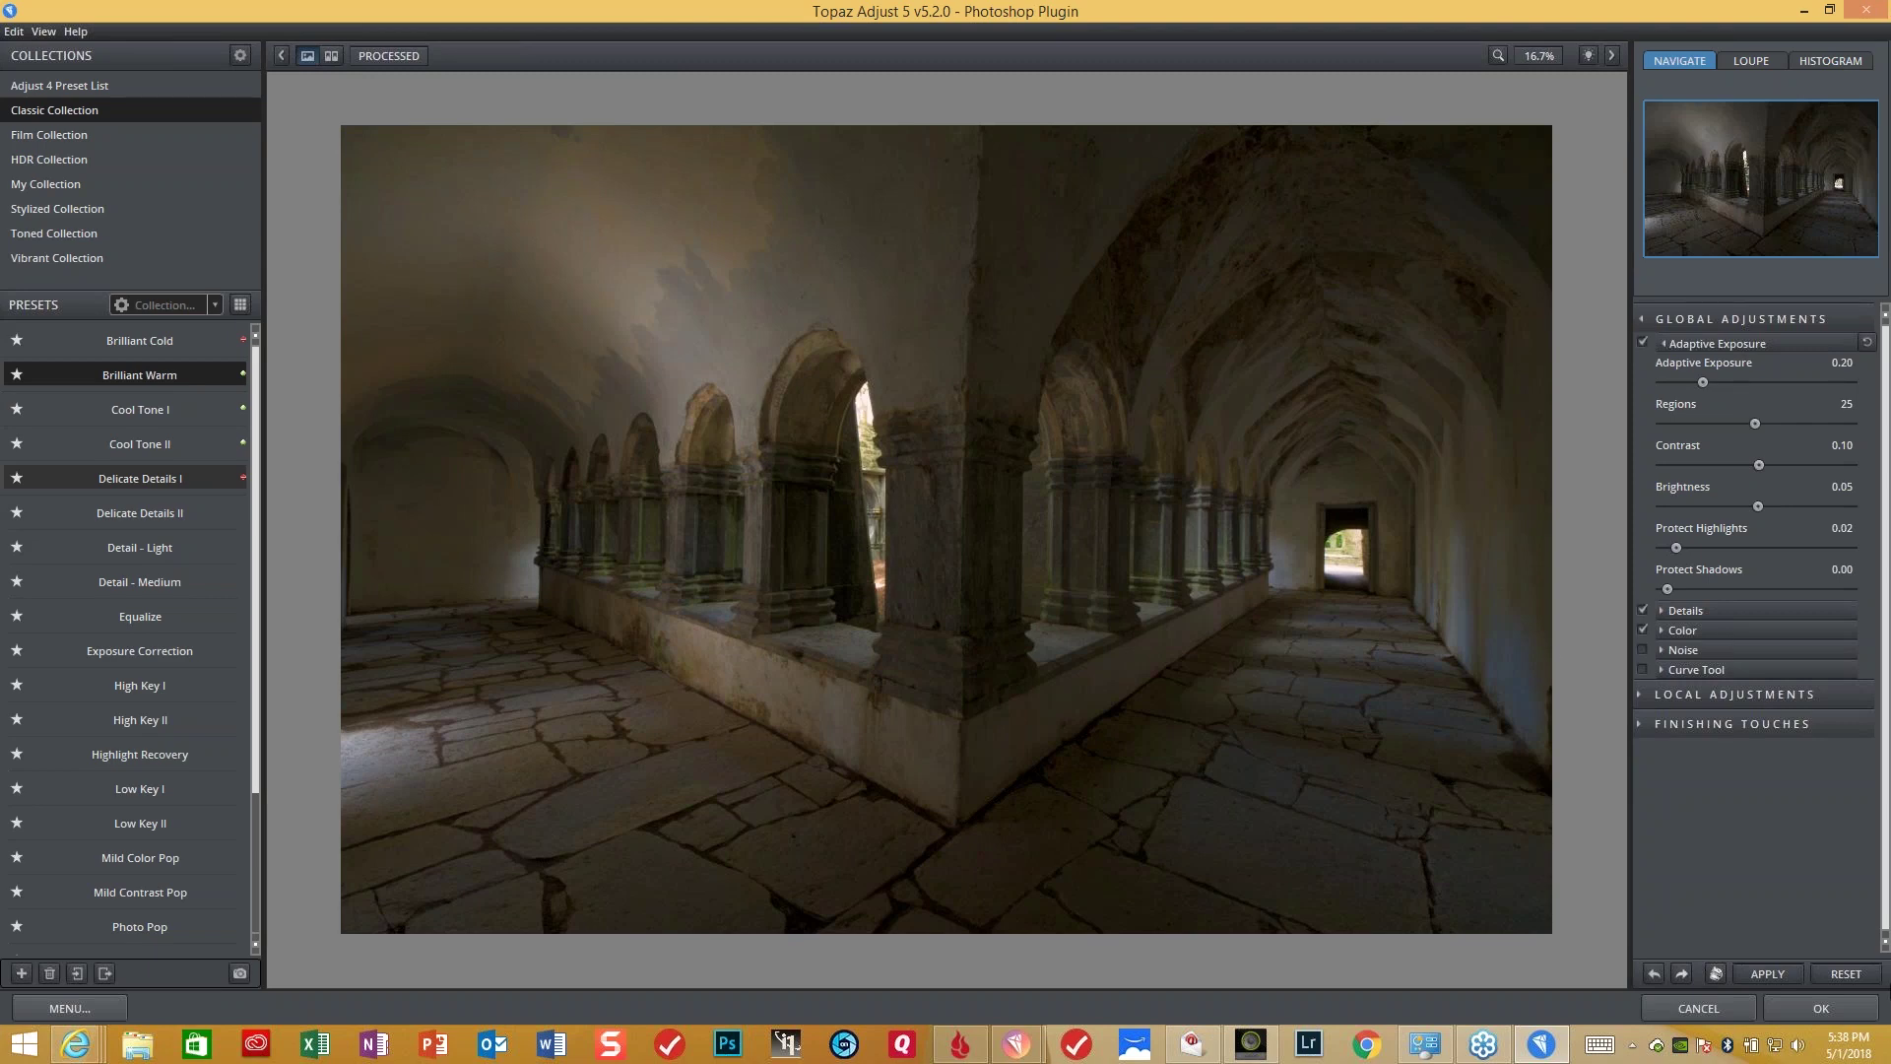
{"action": "left_click", "coordinate": [1821, 1009]}
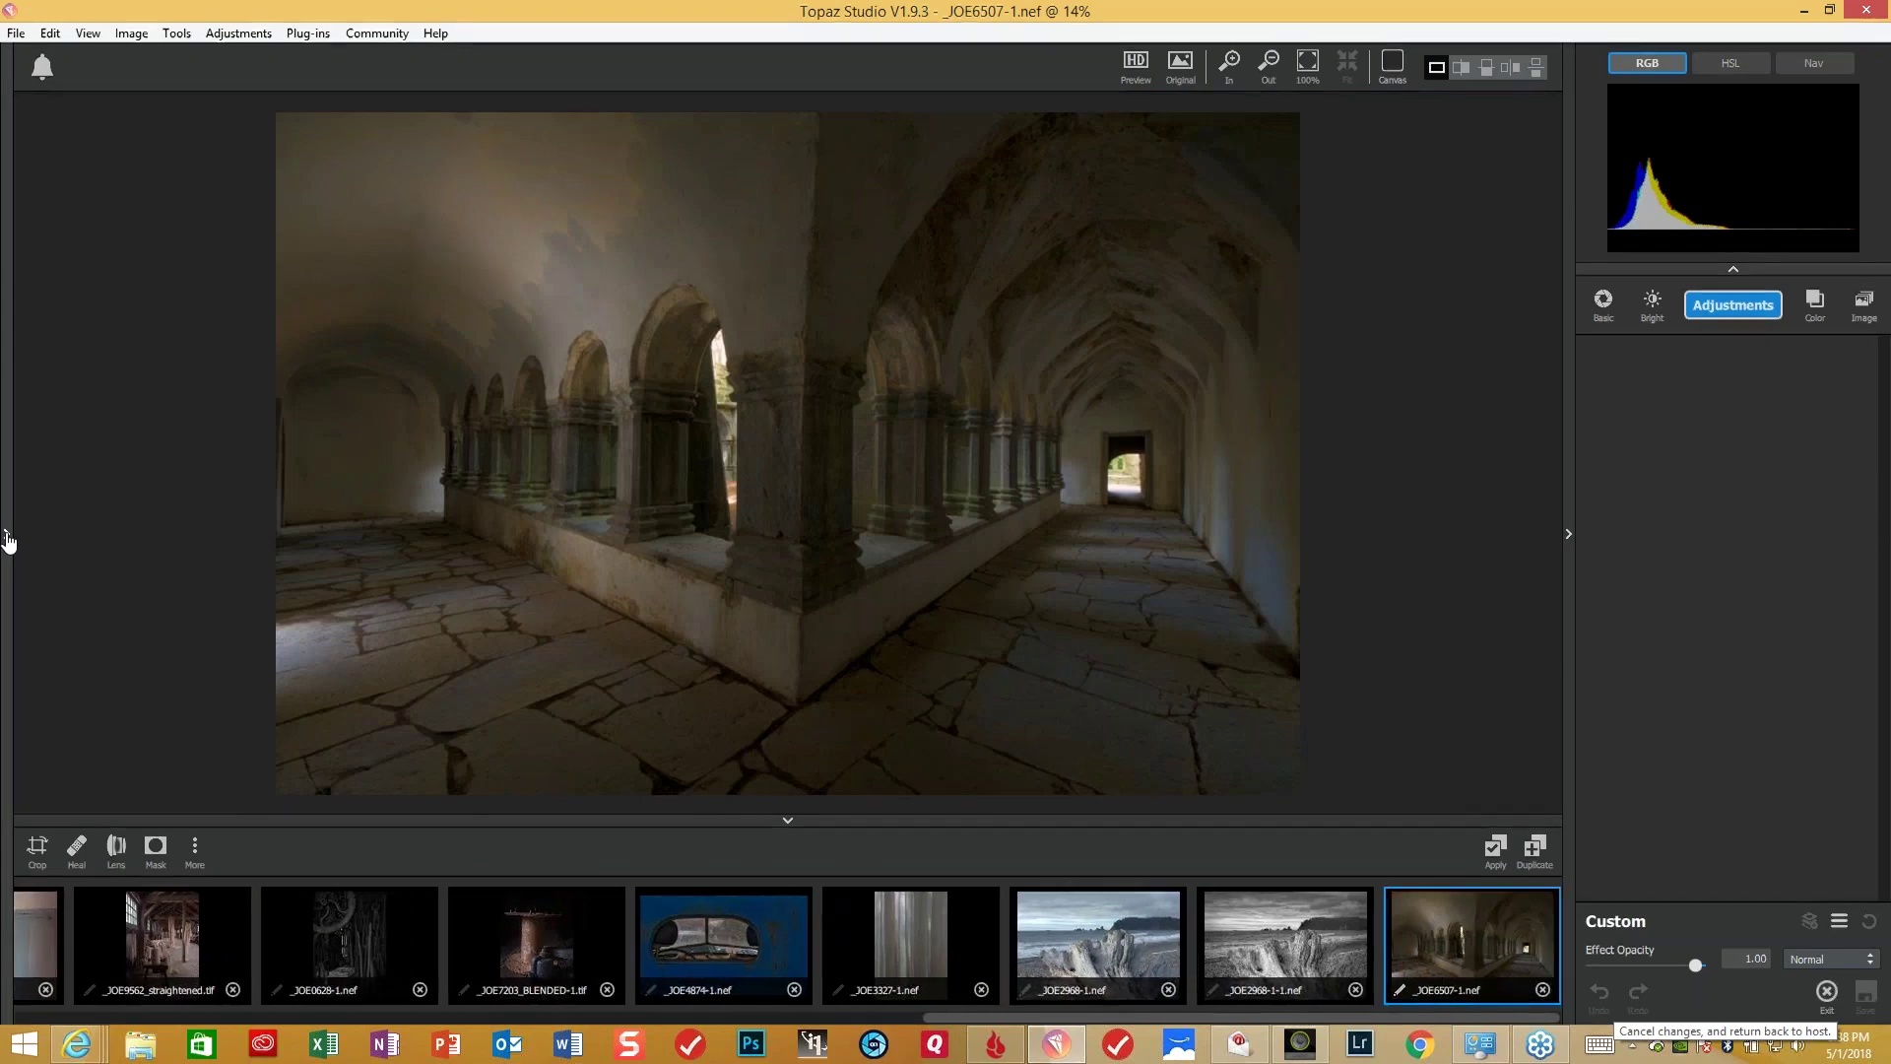
- Apply the Edge and Detail Boost effect from the Simplify Detail Refinement effects to the processed cloister photo
{"action": "left_click", "coordinate": [6, 540]}
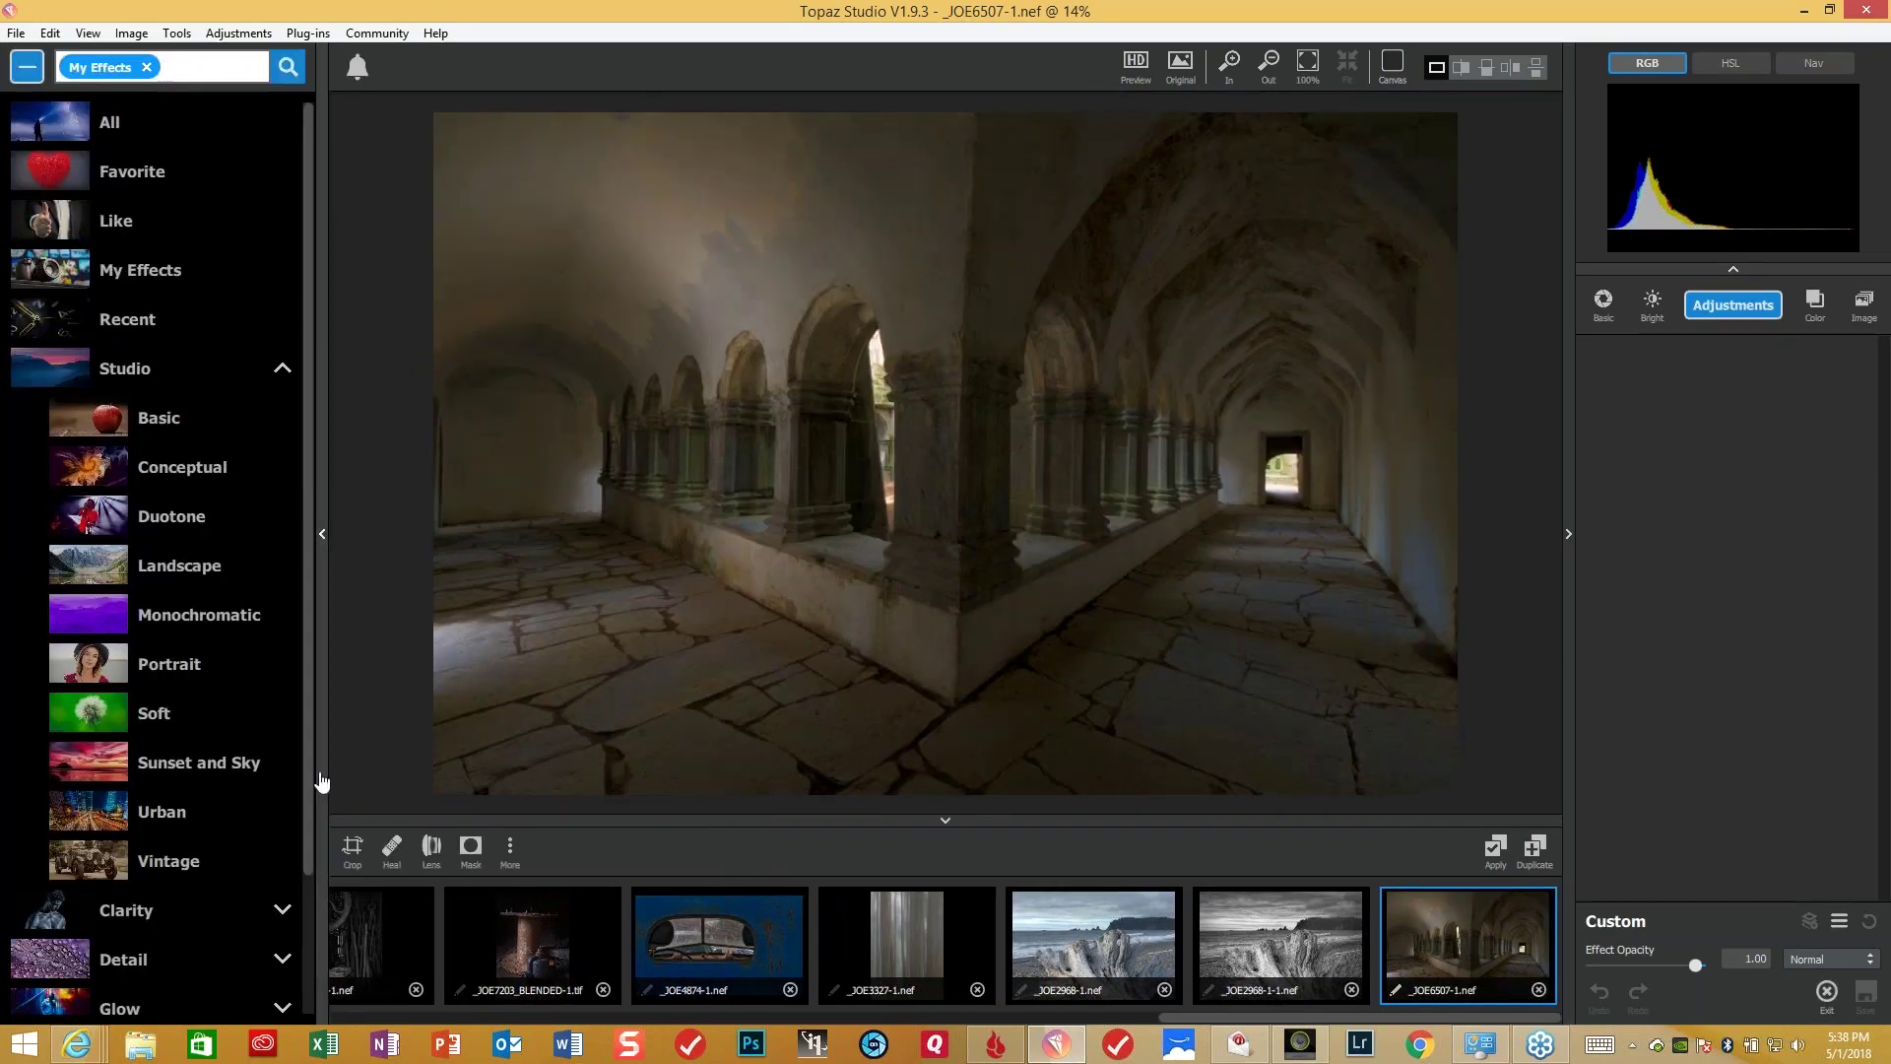
{"action": "left_click_drag", "start_coordinate": [304, 731], "coordinate": [310, 916]}
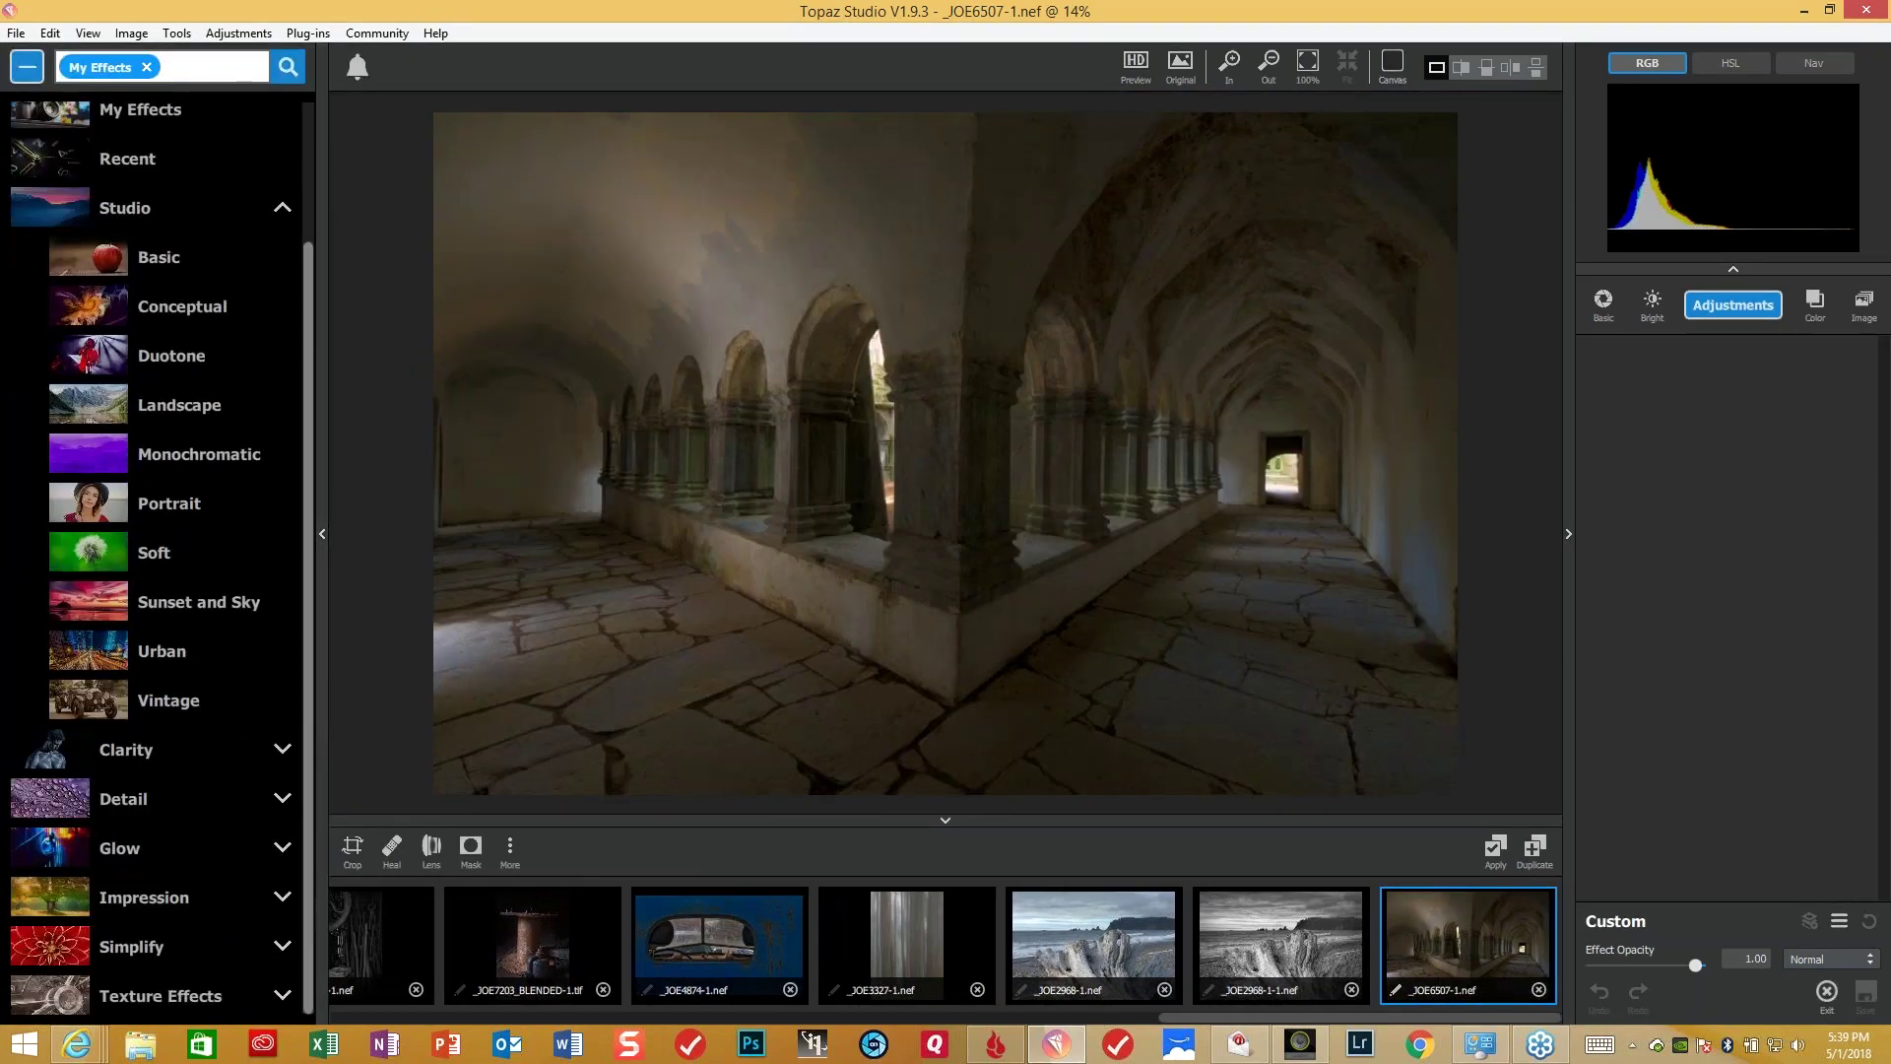
{"action": "left_click", "coordinate": [283, 950]}
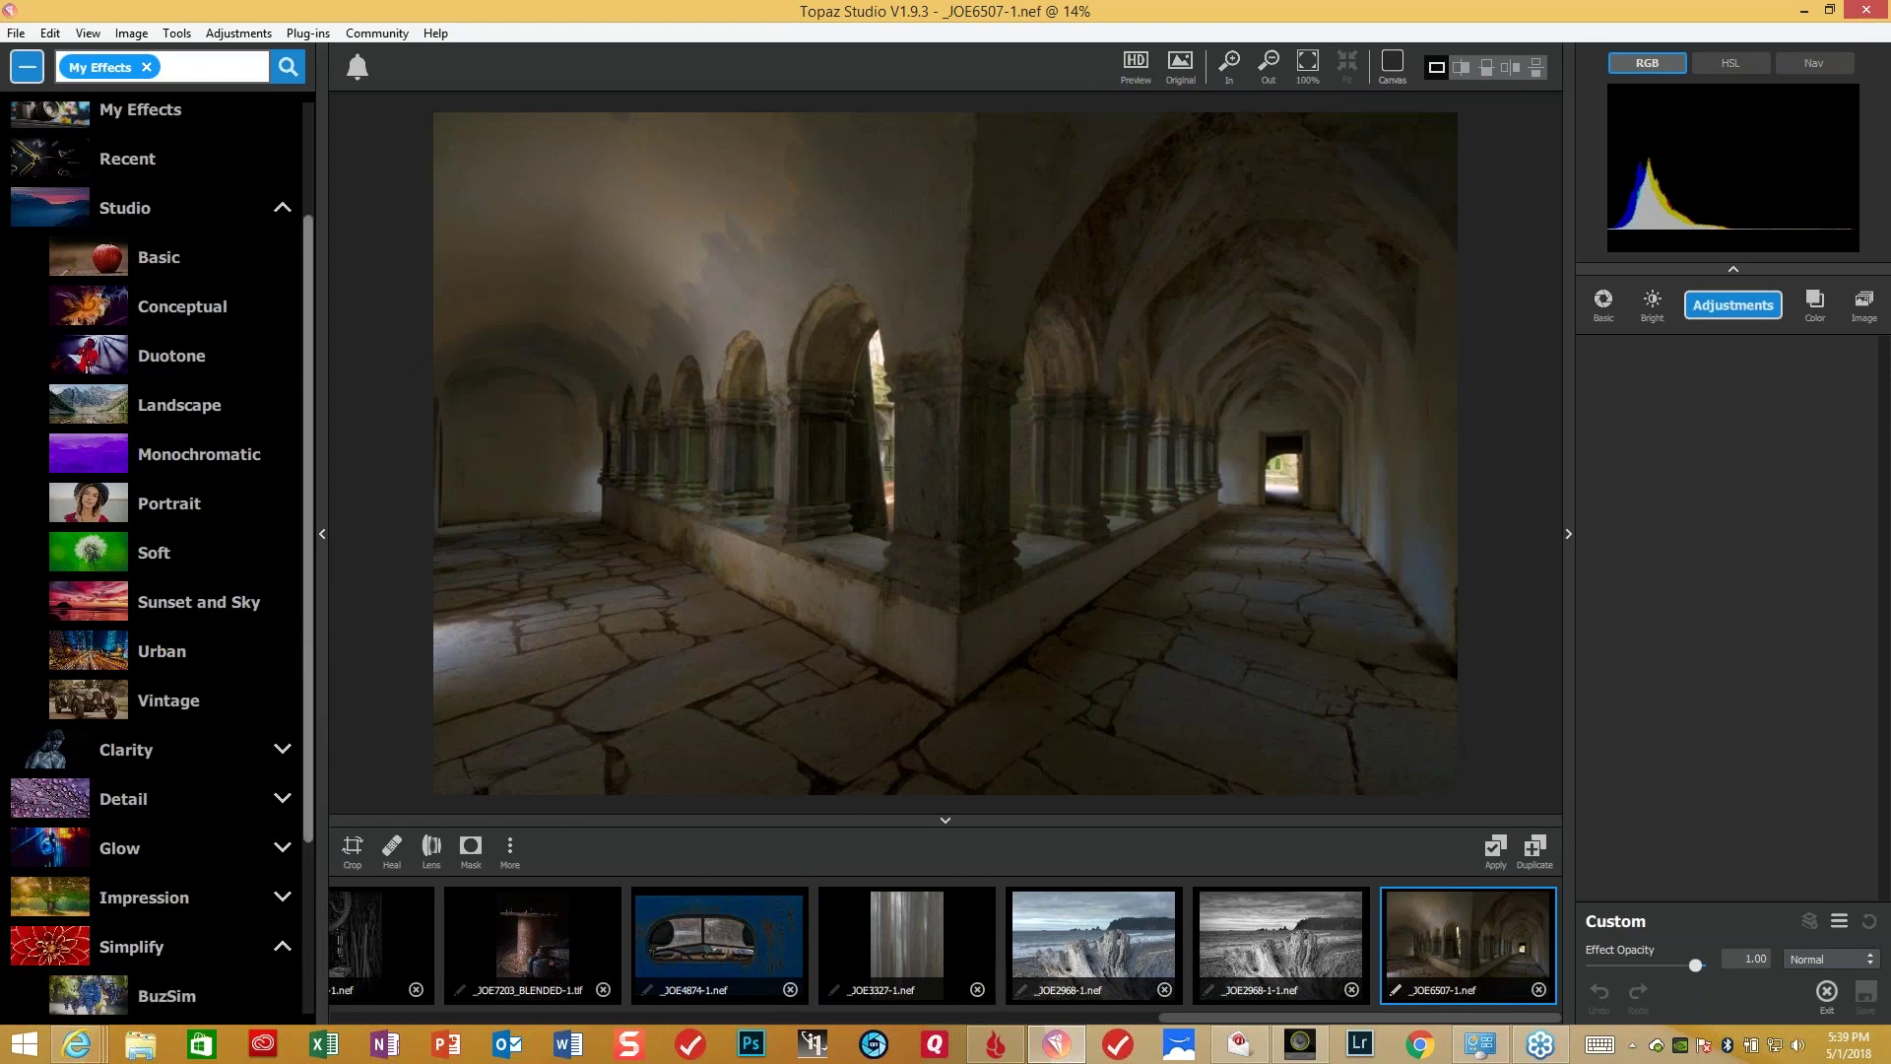
{"action": "left_click_drag", "start_coordinate": [305, 712], "coordinate": [317, 946]}
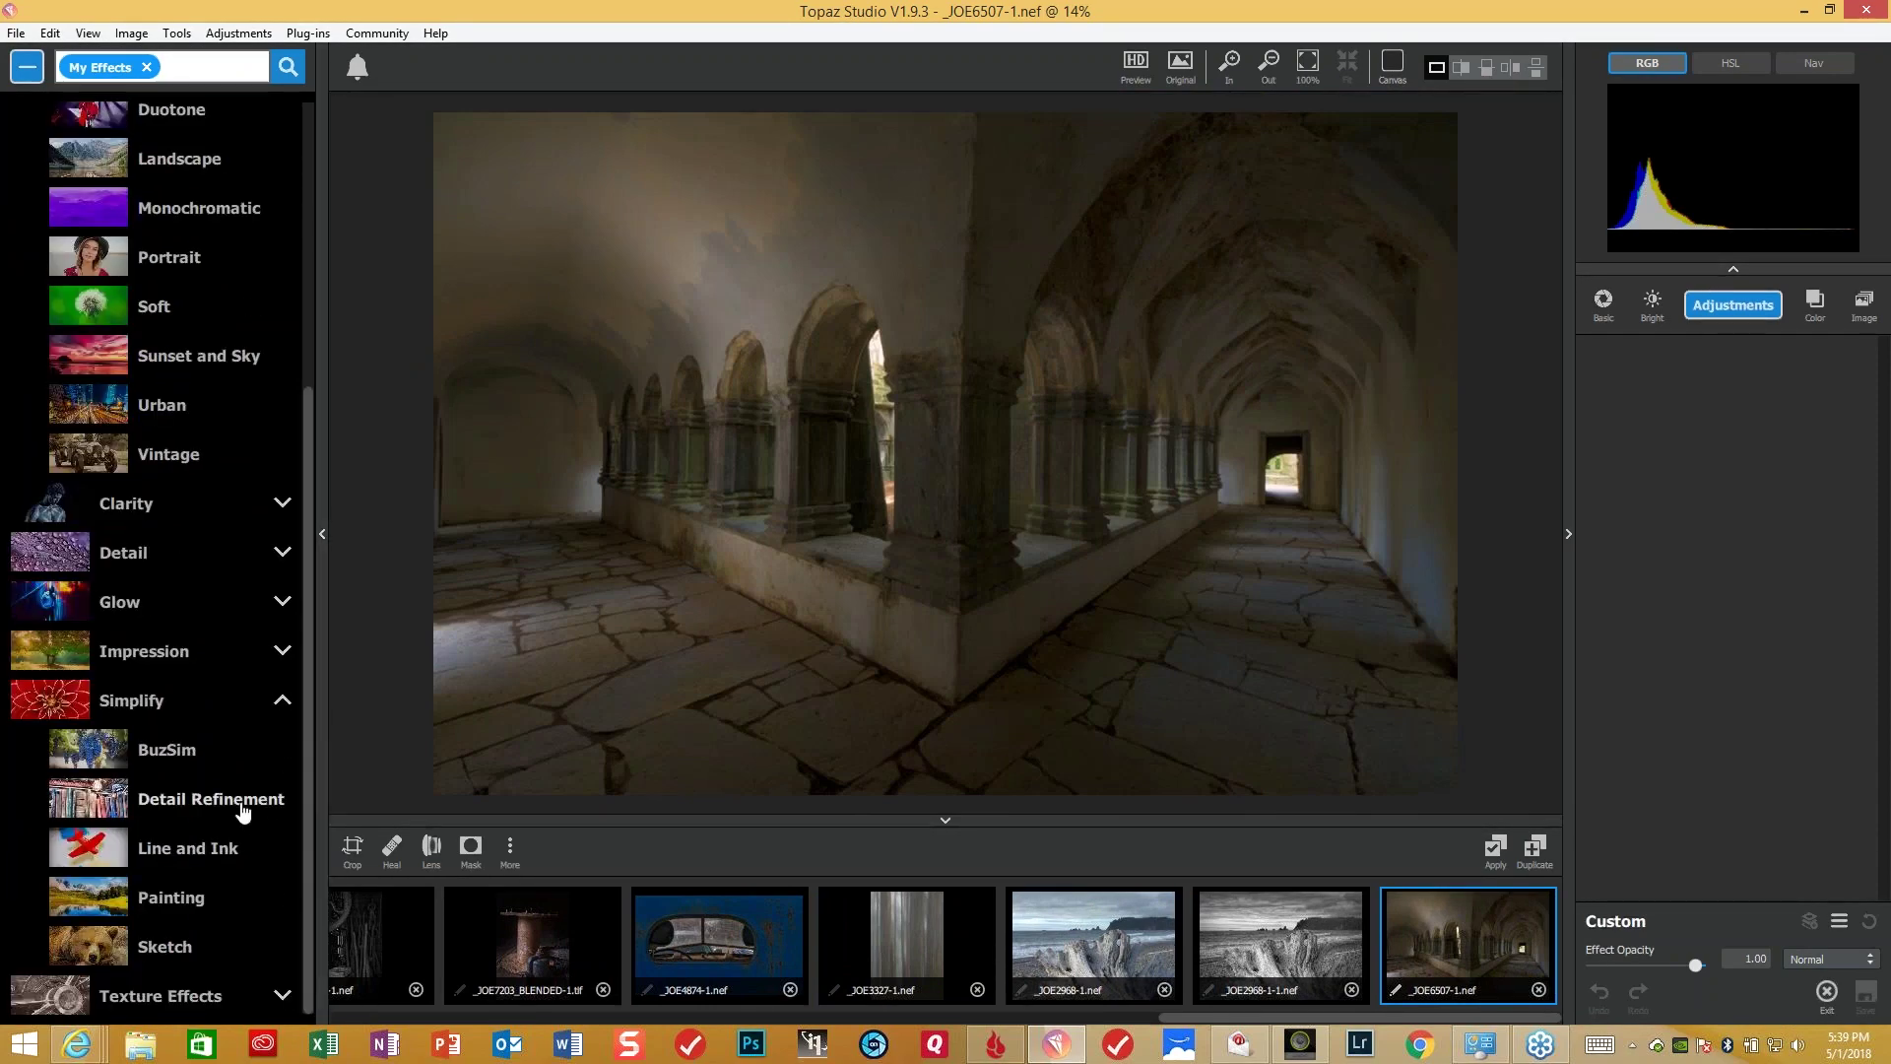
{"action": "left_click", "coordinate": [211, 799]}
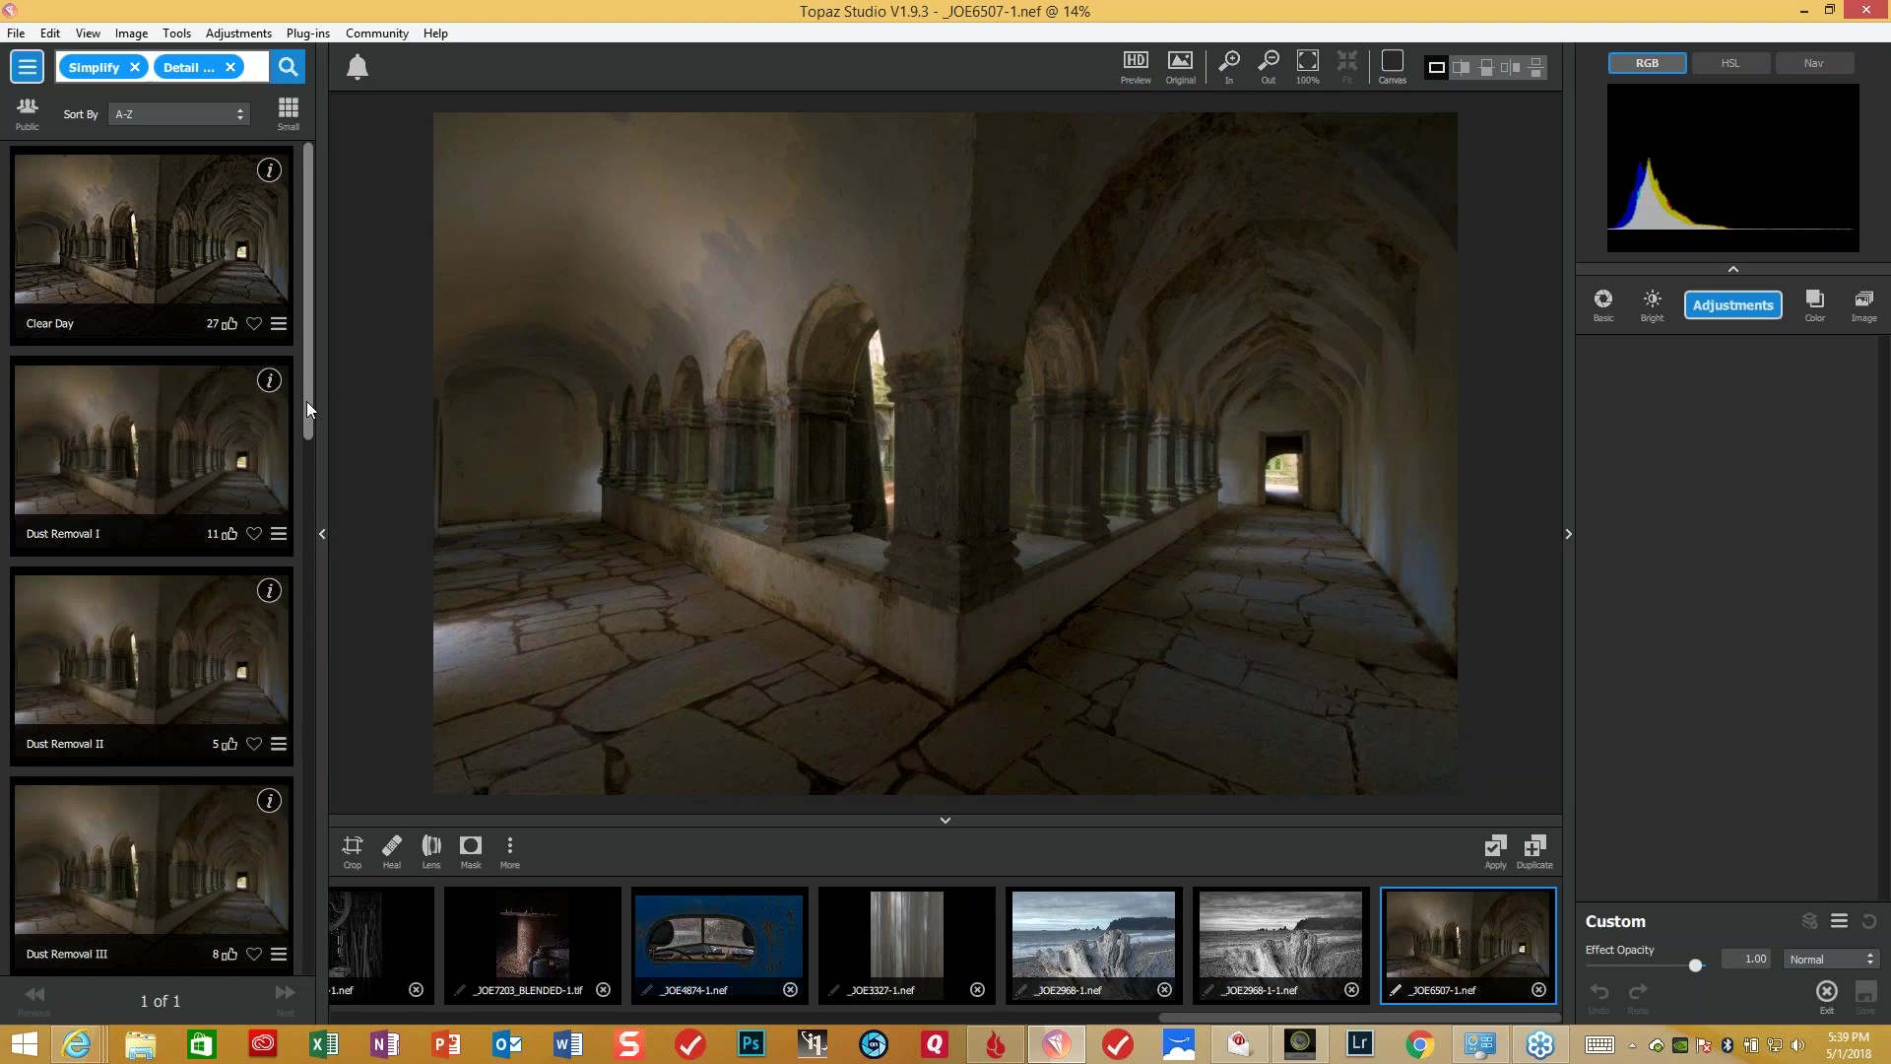
{"action": "left_click_drag", "start_coordinate": [306, 406], "coordinate": [298, 692]}
{"action": "scroll", "coordinate": [144, 585], "scroll_direction": "down", "scroll_amount": 1}
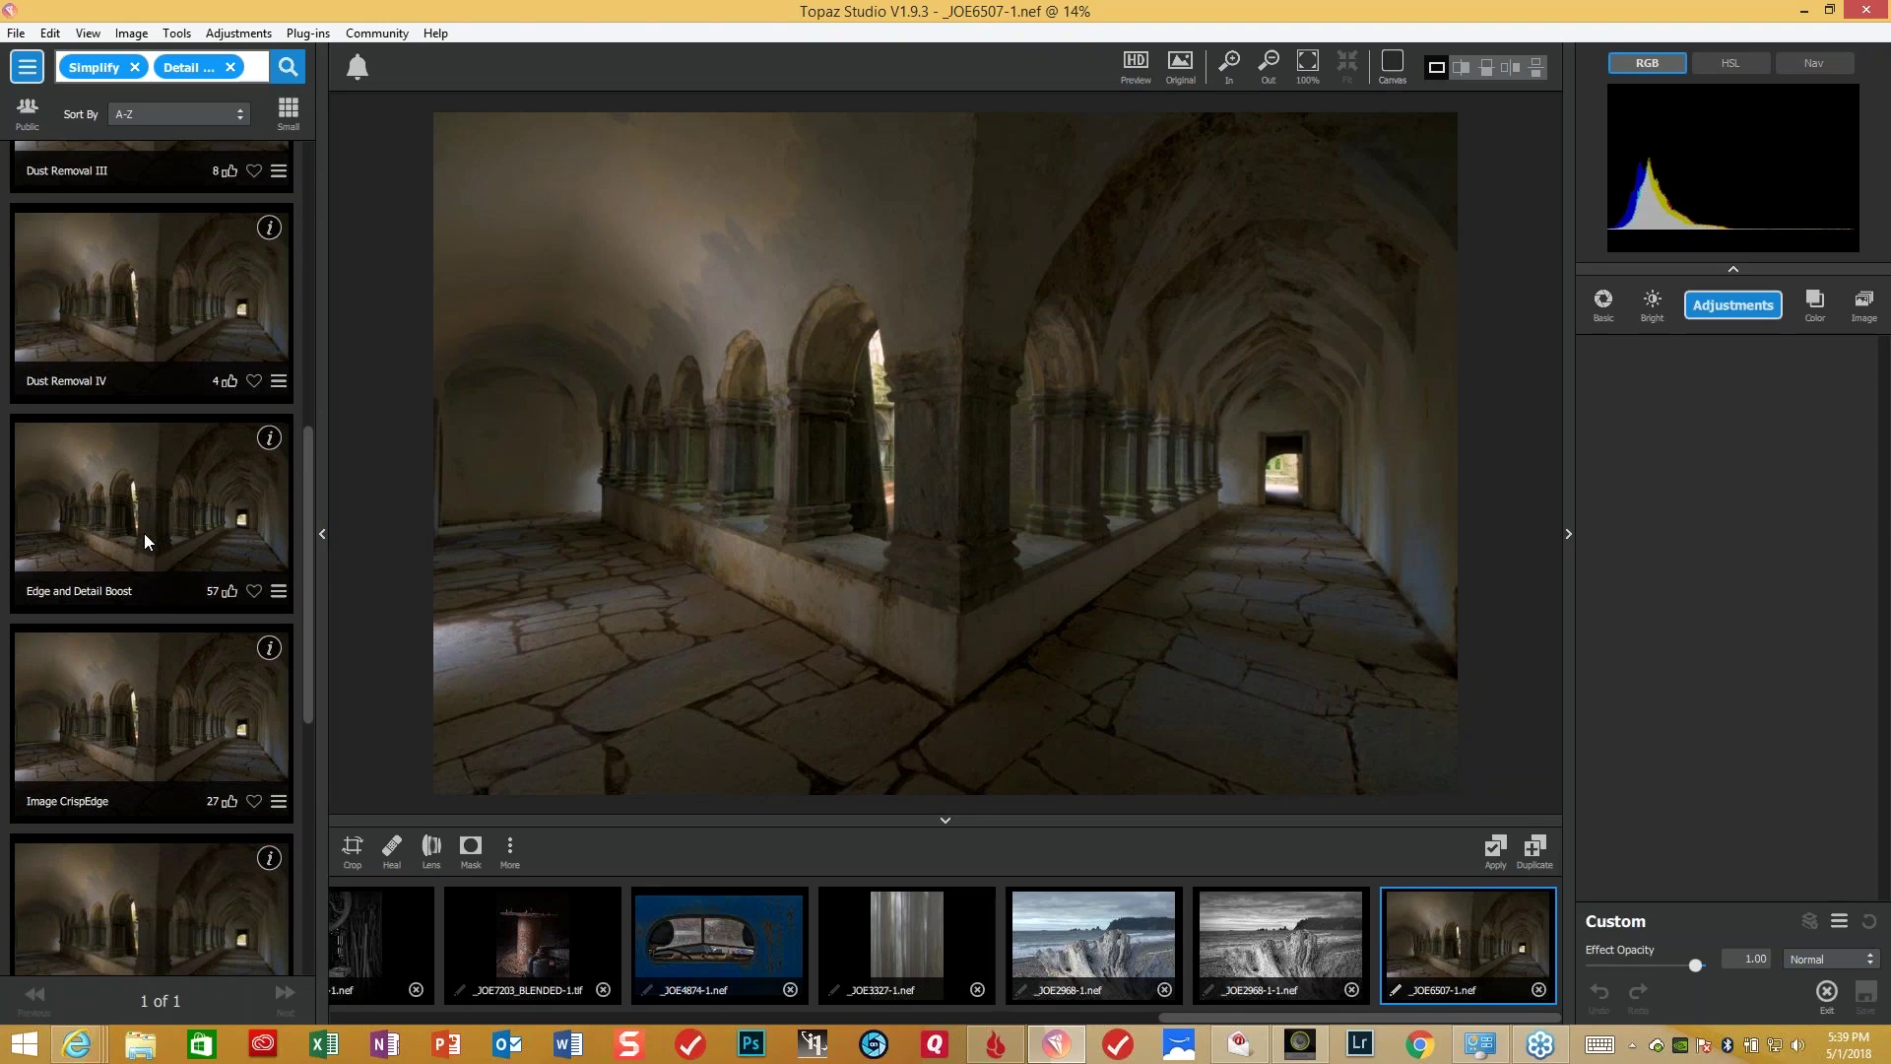
{"action": "left_click", "coordinate": [144, 534]}
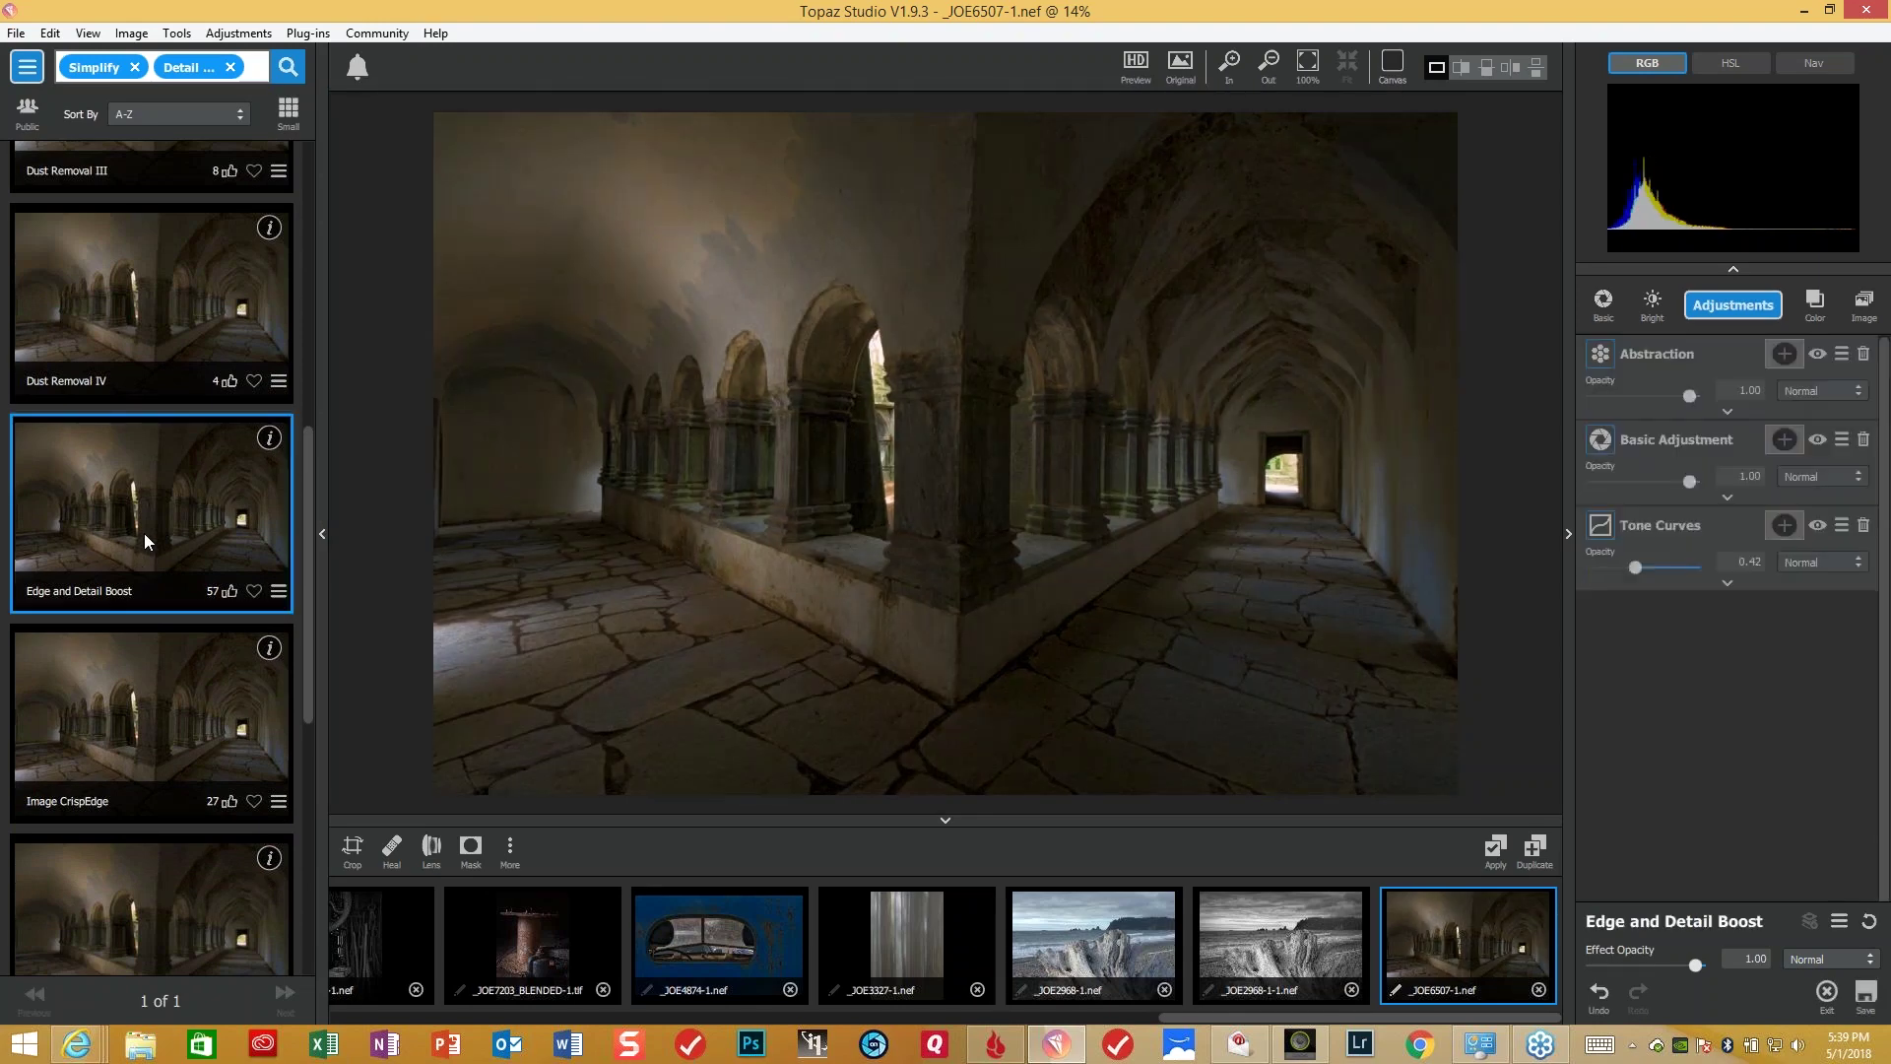
- In the Abstraction adjustment, set Detail Strength to 0.46 and raise Detail Radius slightly
{"action": "left_click", "coordinate": [1727, 413]}
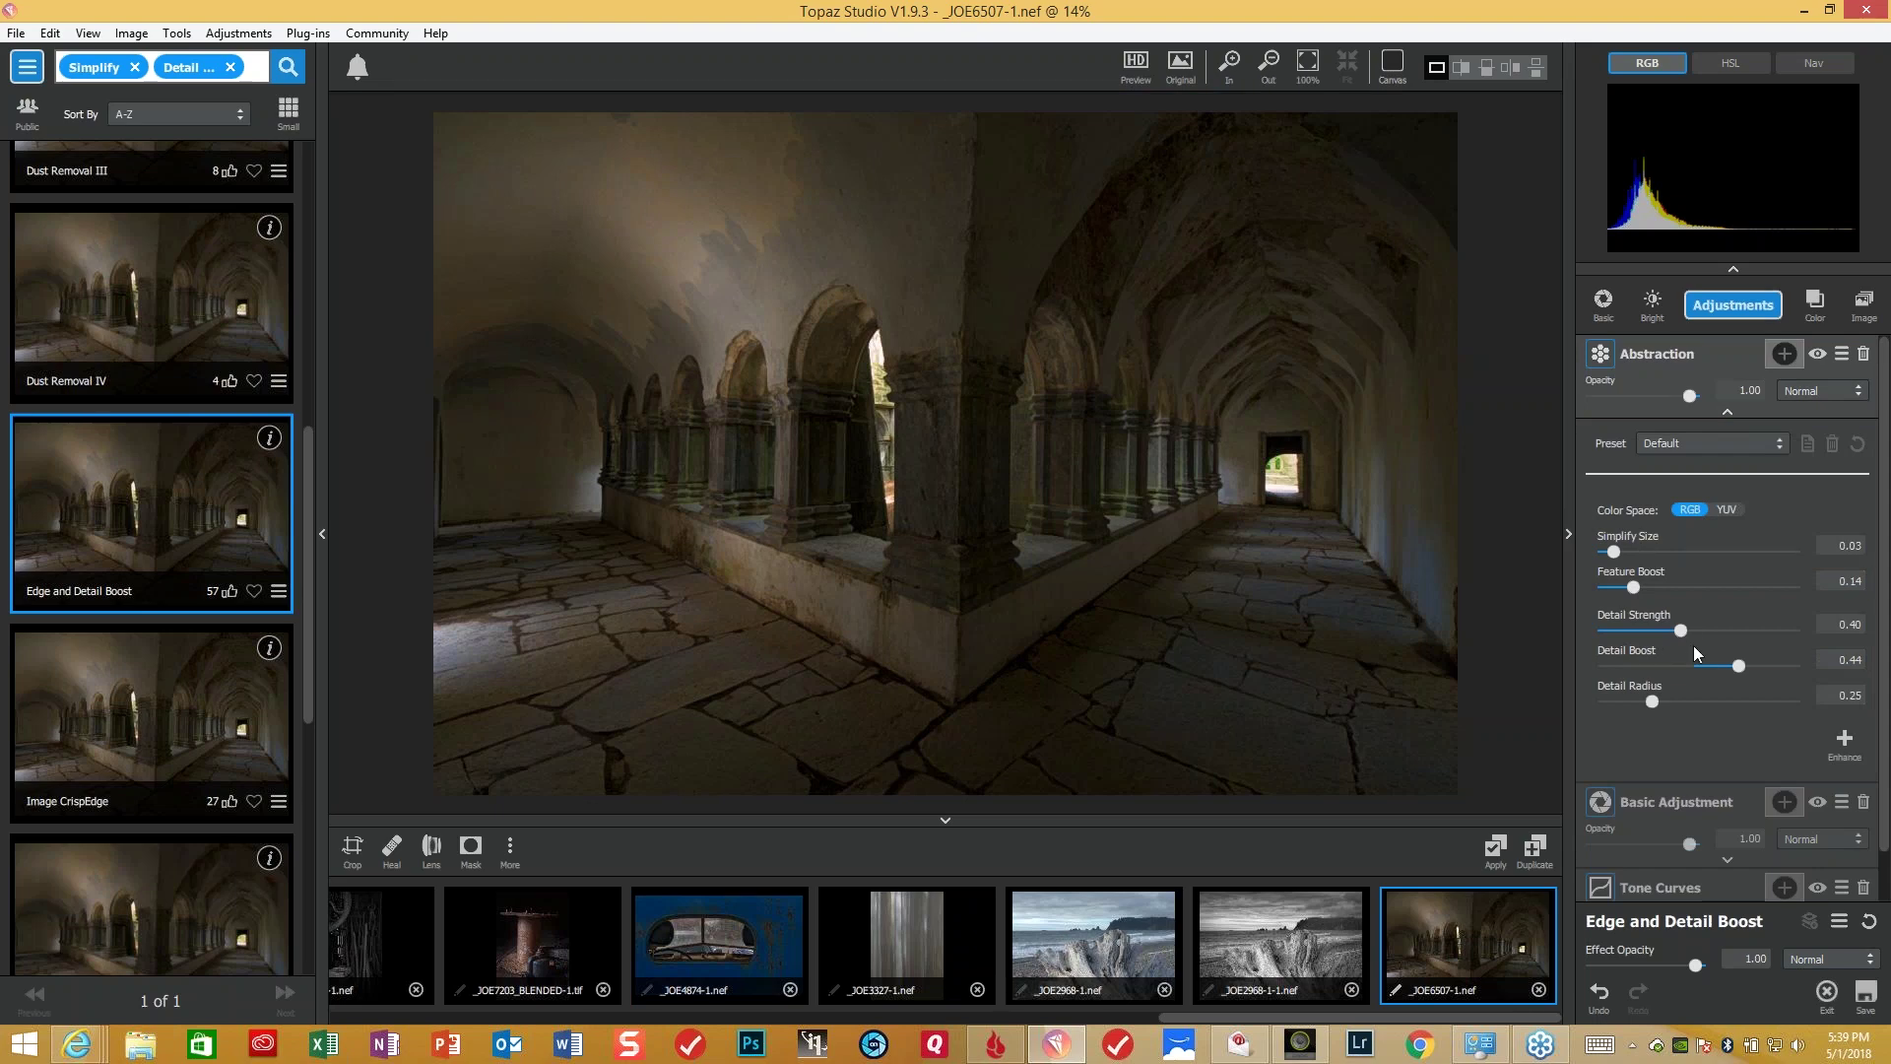
{"action": "left_click_drag", "start_coordinate": [1681, 629], "coordinate": [1693, 631]}
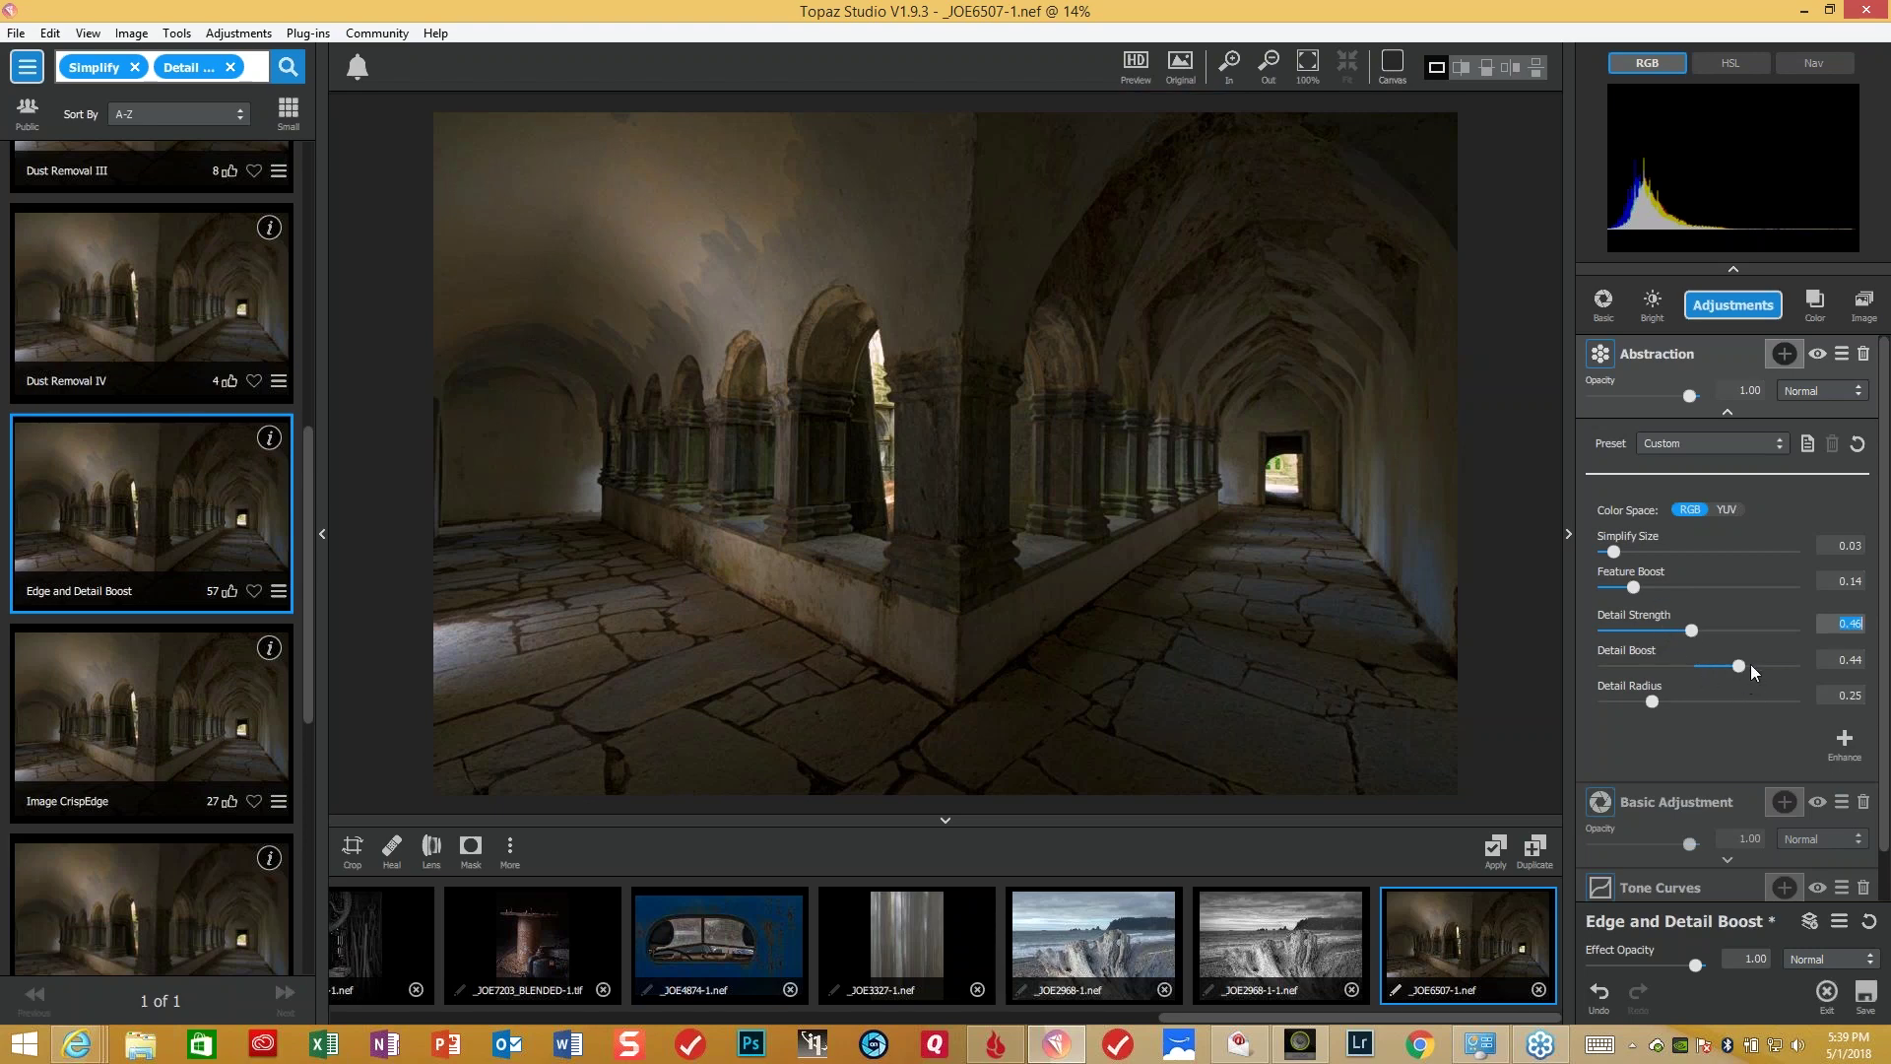
{"action": "left_click", "coordinate": [1651, 699]}
{"action": "left_click", "coordinate": [1659, 699]}
{"action": "left_click", "coordinate": [1726, 413]}
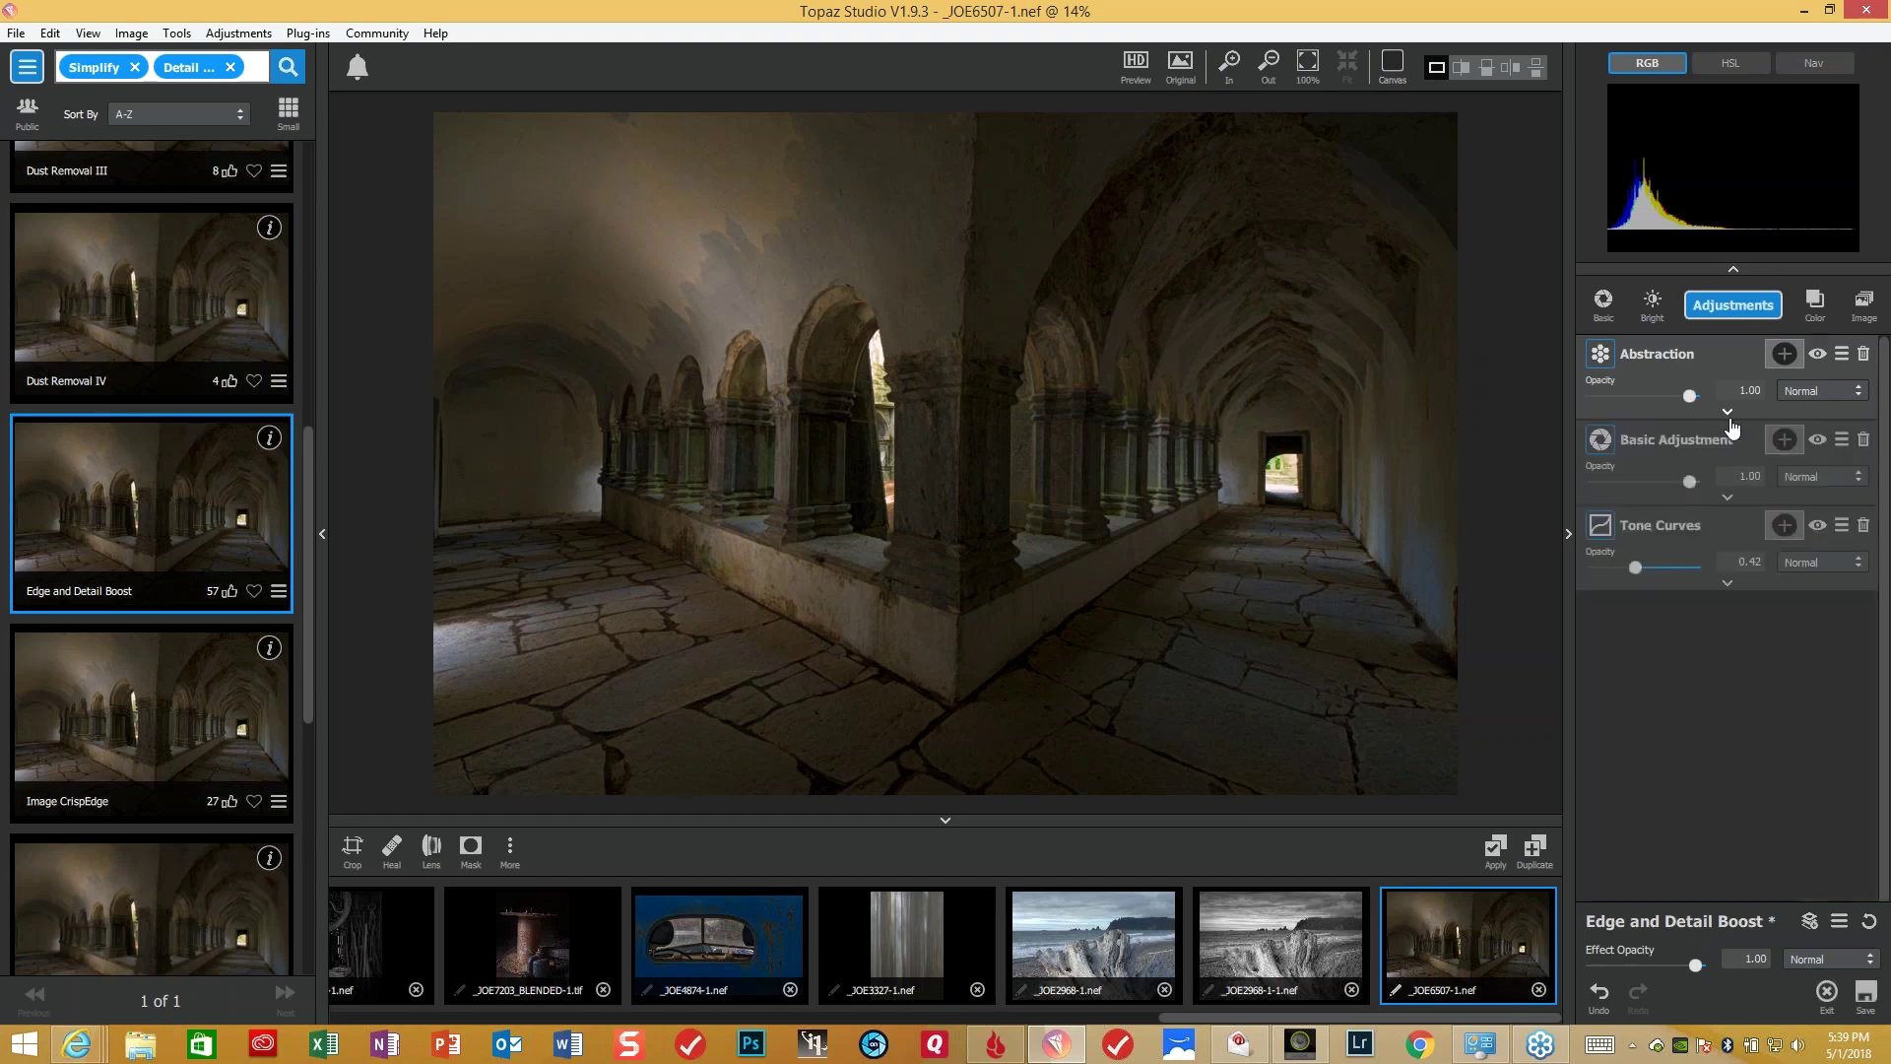
- In the Basic Adjustment, set Clarity to 0.12, Shadow to 0.13 and Highlight to -0.12
{"action": "left_click", "coordinate": [1728, 499]}
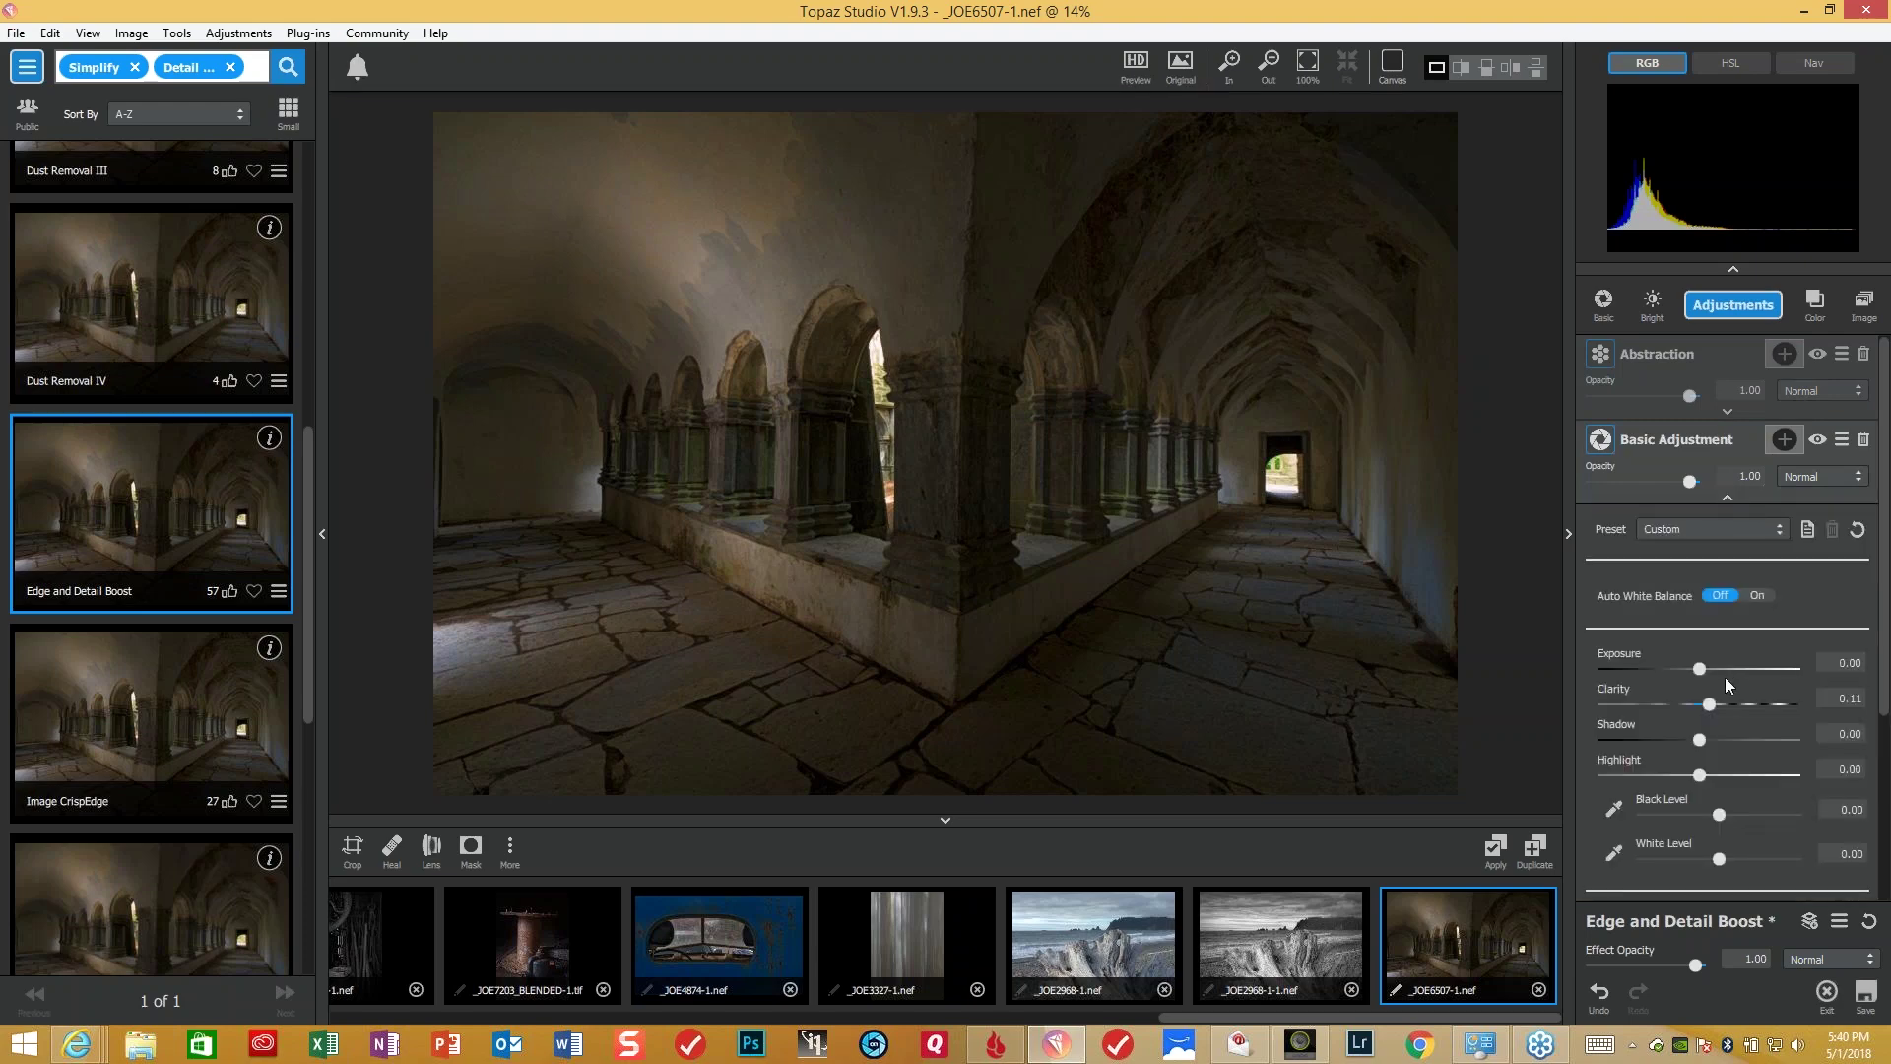
{"action": "left_click", "coordinate": [1712, 702]}
{"action": "left_click_drag", "start_coordinate": [1702, 737], "coordinate": [1716, 741]}
{"action": "left_click", "coordinate": [1694, 774]}
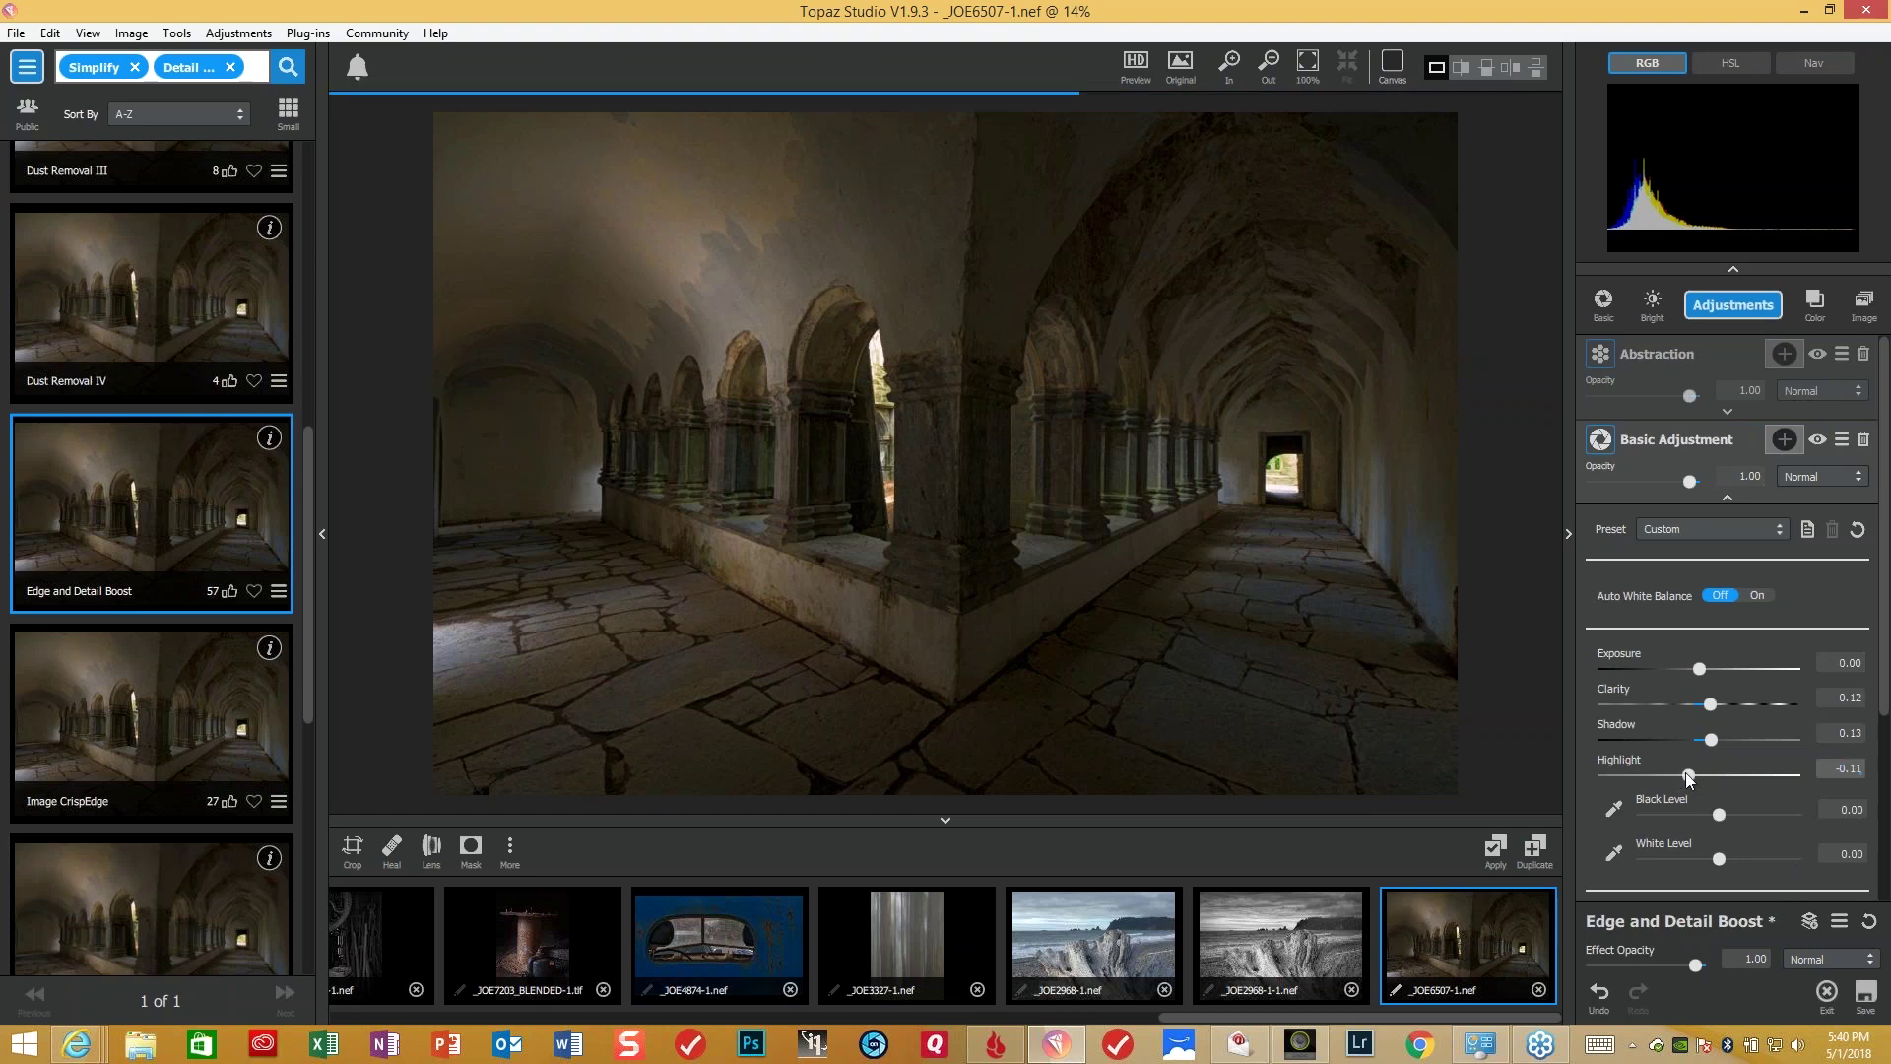
{"action": "left_click_drag", "start_coordinate": [1689, 775], "coordinate": [1678, 775]}
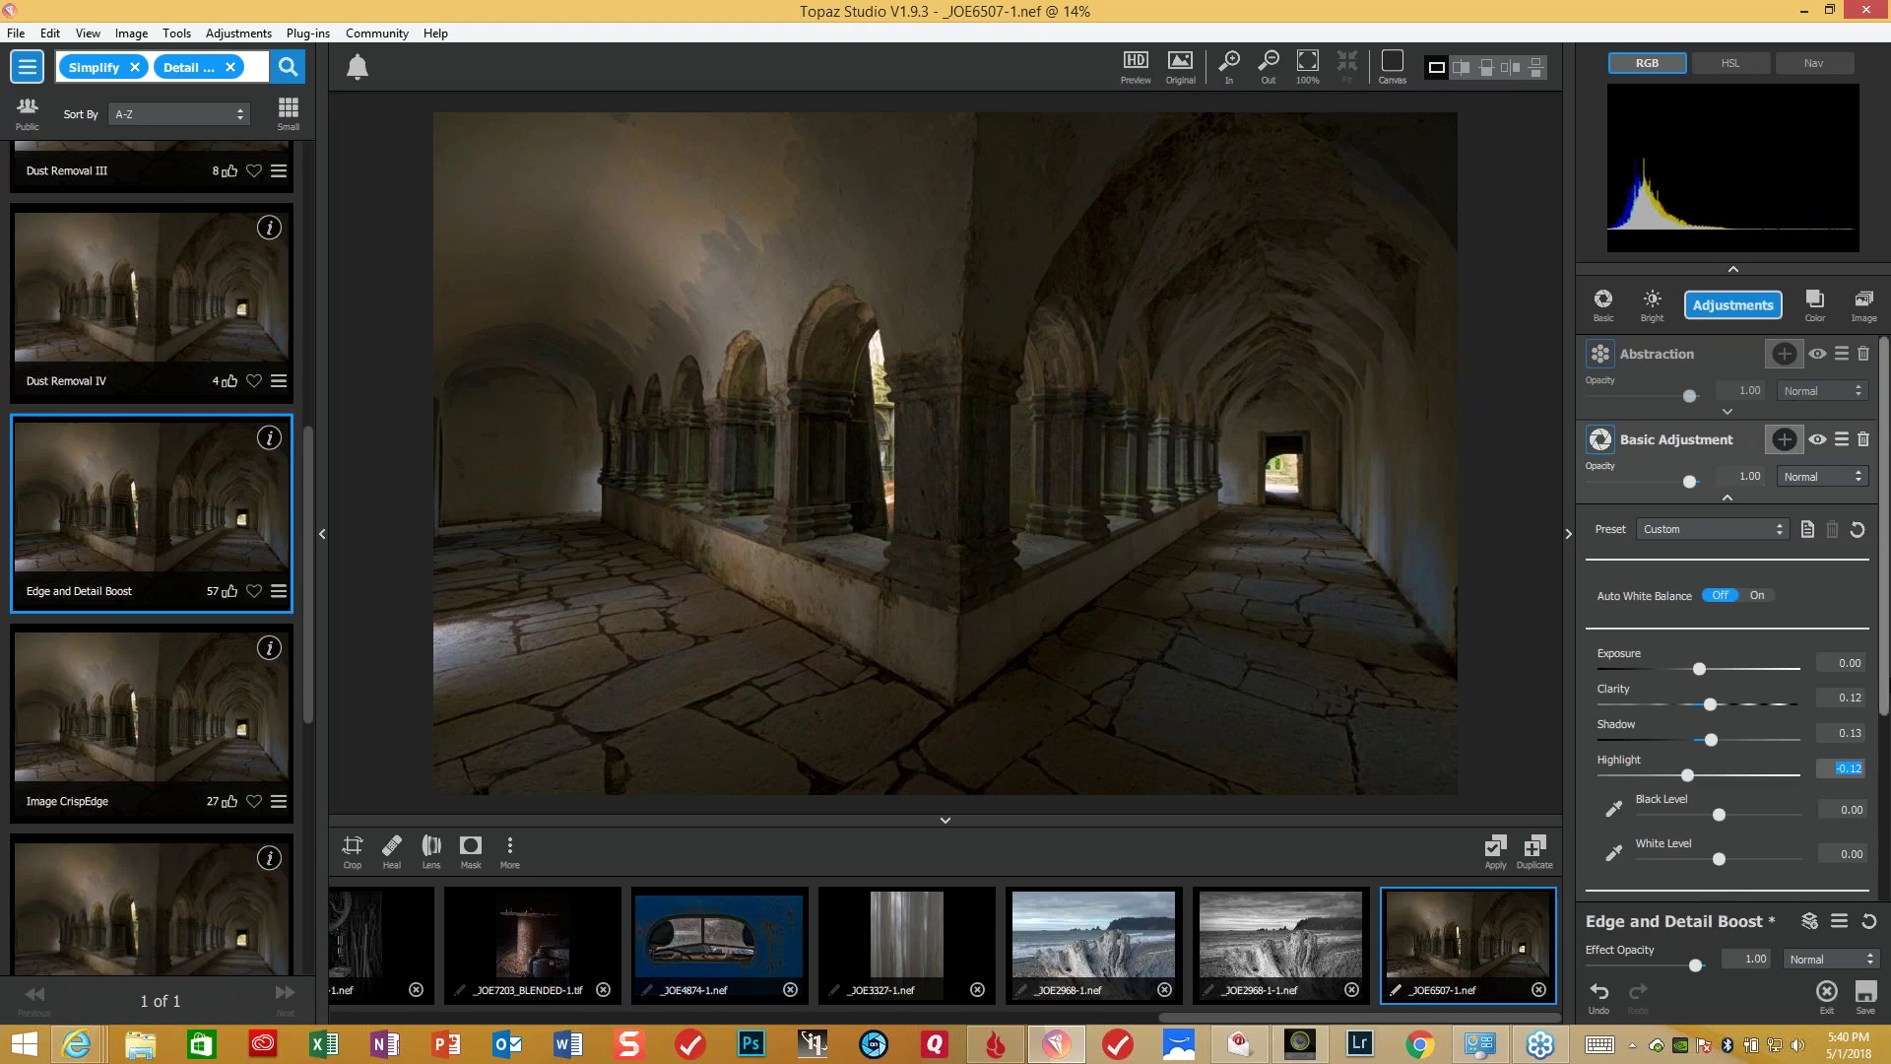
- Reshape the Tone Curves RGB curve by moving its lower point further into the shadows and its upper point further into the highlights
{"action": "left_click_drag", "start_coordinate": [1888, 692], "coordinate": [1876, 931]}
{"action": "left_click", "coordinate": [1661, 836]}
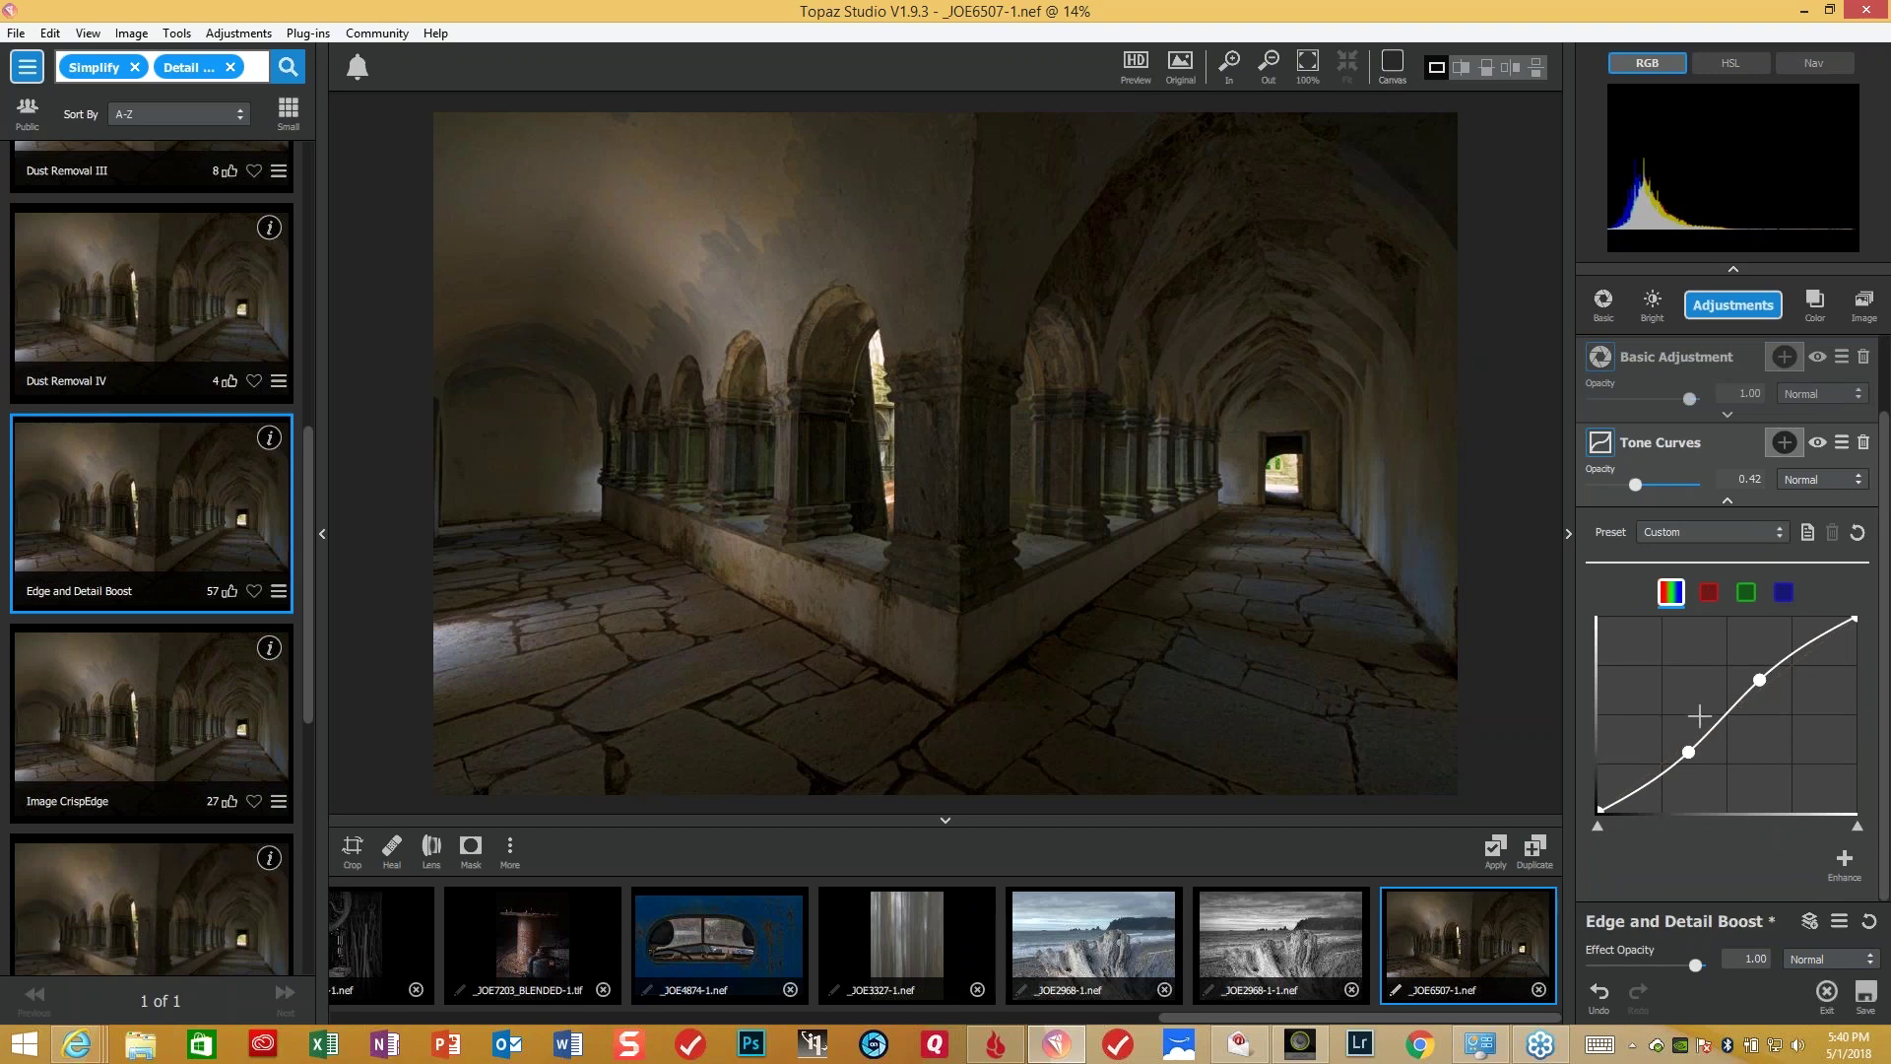
{"action": "left_click_drag", "start_coordinate": [1689, 752], "coordinate": [1667, 766]}
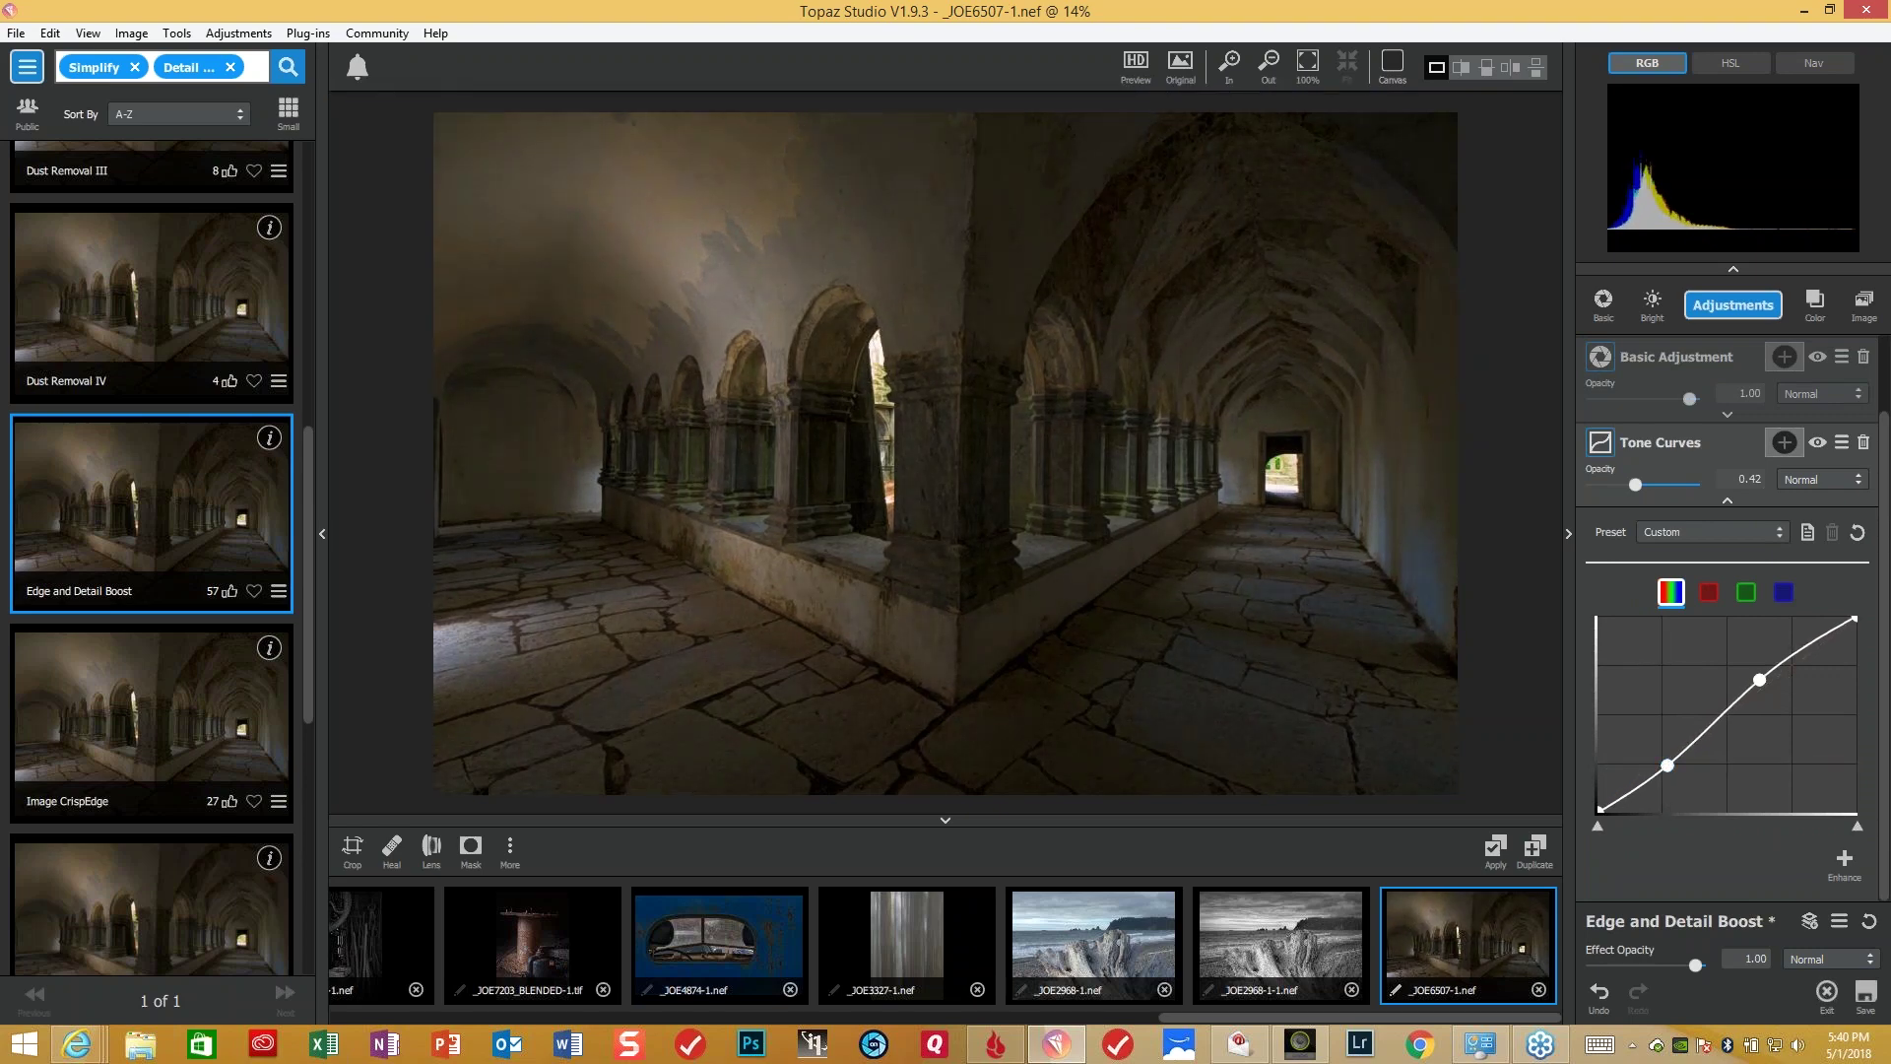
{"action": "left_click_drag", "start_coordinate": [1761, 680], "coordinate": [1792, 654]}
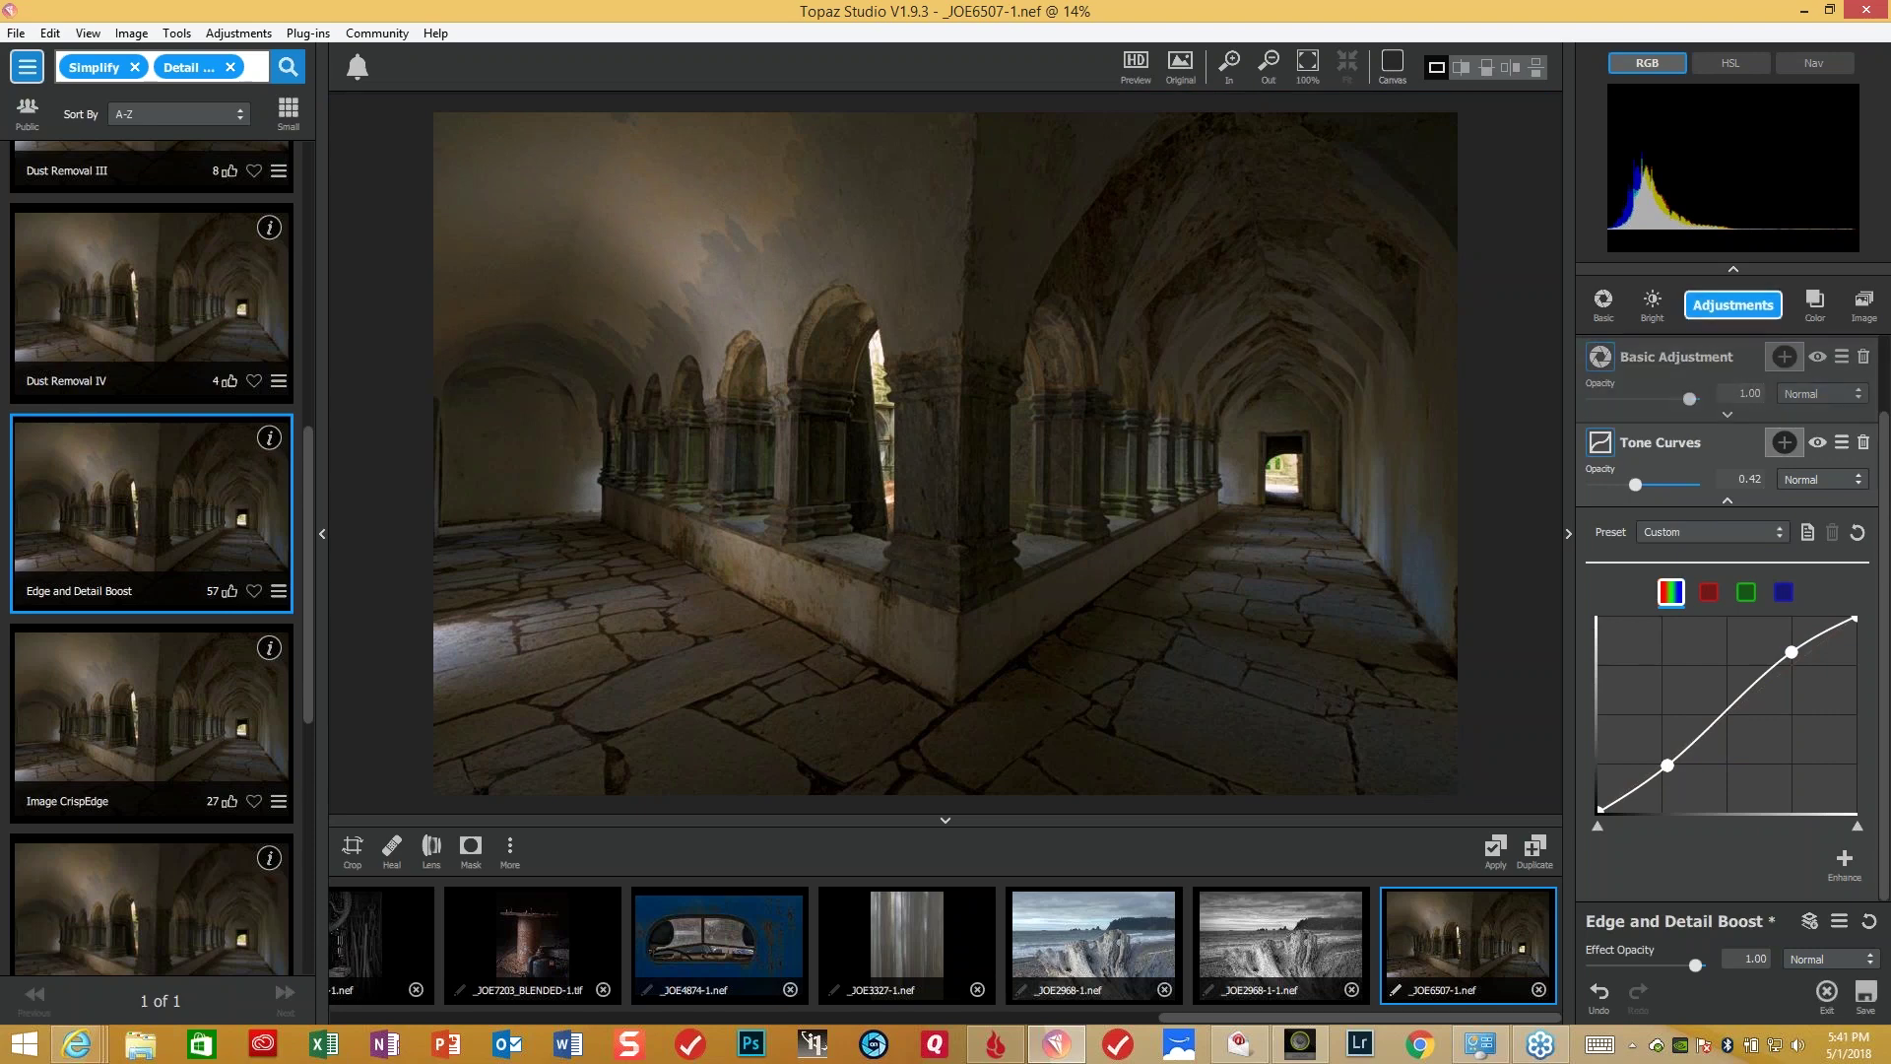
- Add an Edges adjustment, keeping Color Edge, with Edge Strength 0.29, Suppress Weak Edges 0.33 and Edge Thickness 0.08
{"action": "left_click", "coordinate": [1758, 308]}
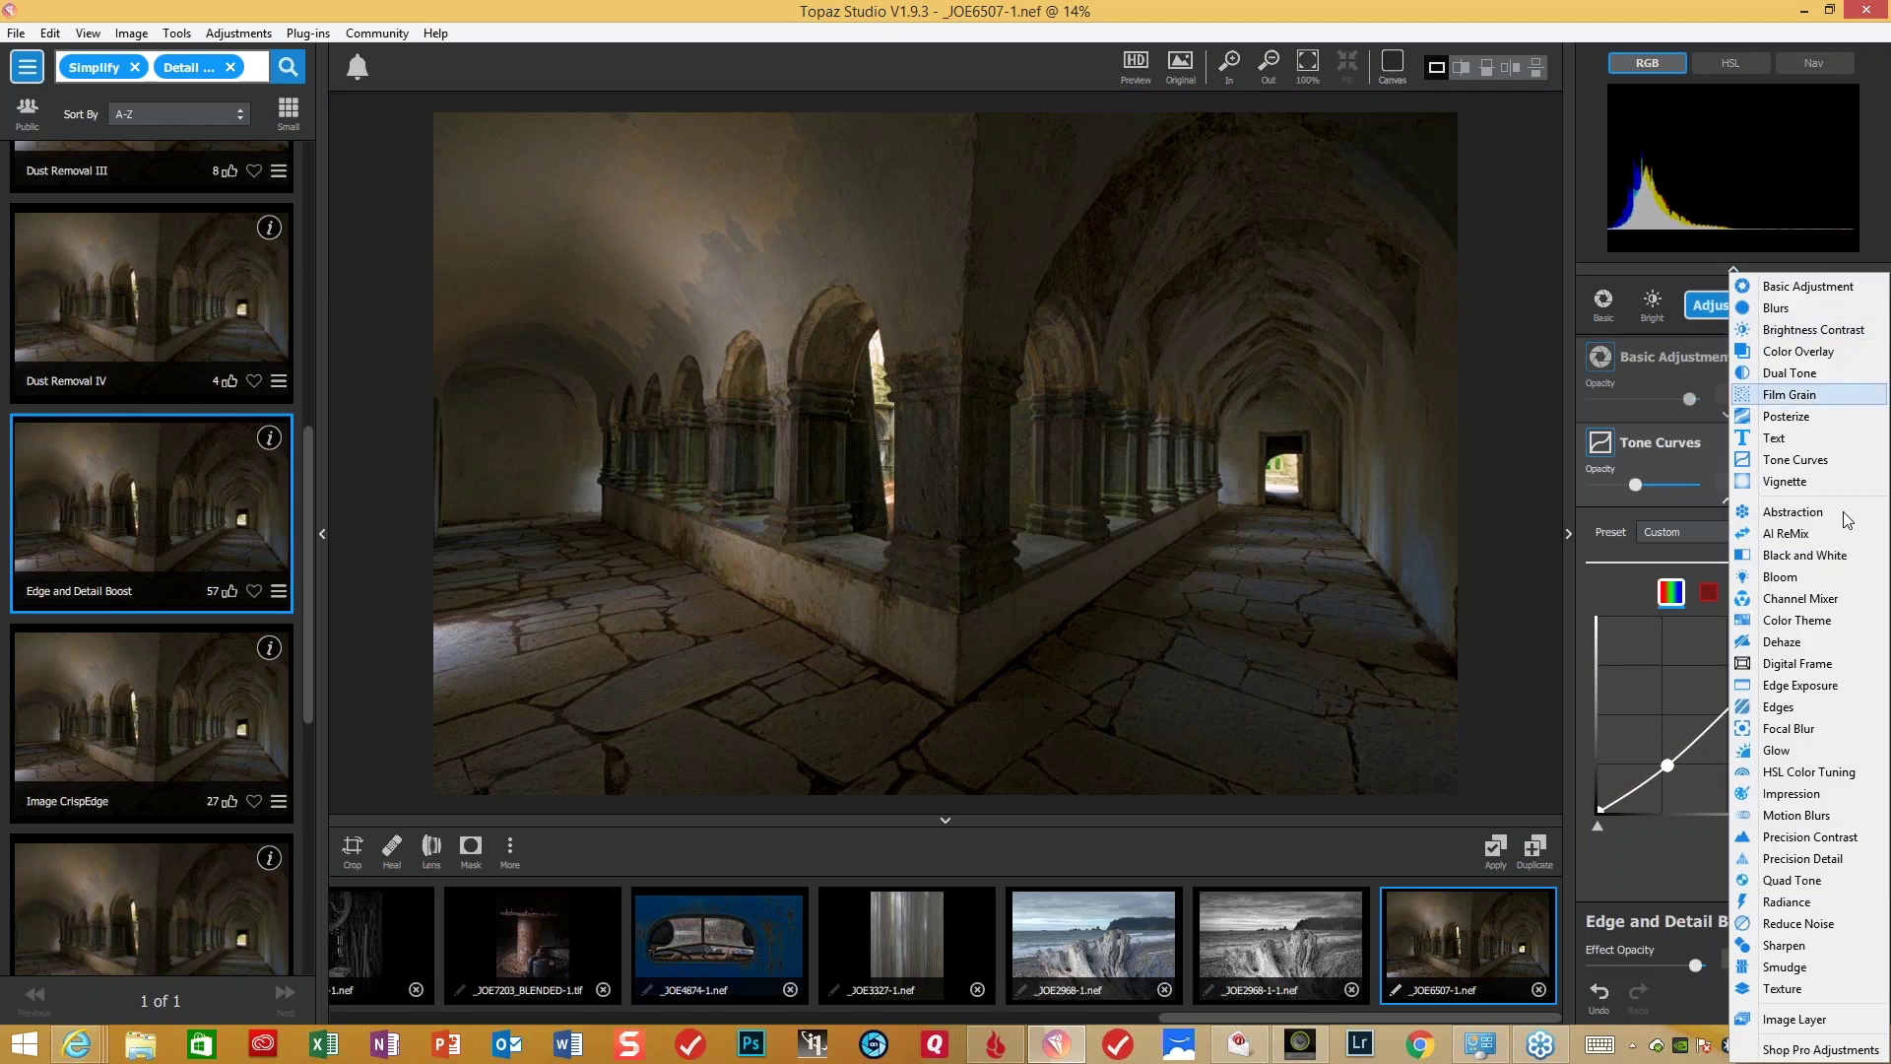
{"action": "left_click", "coordinate": [1791, 709]}
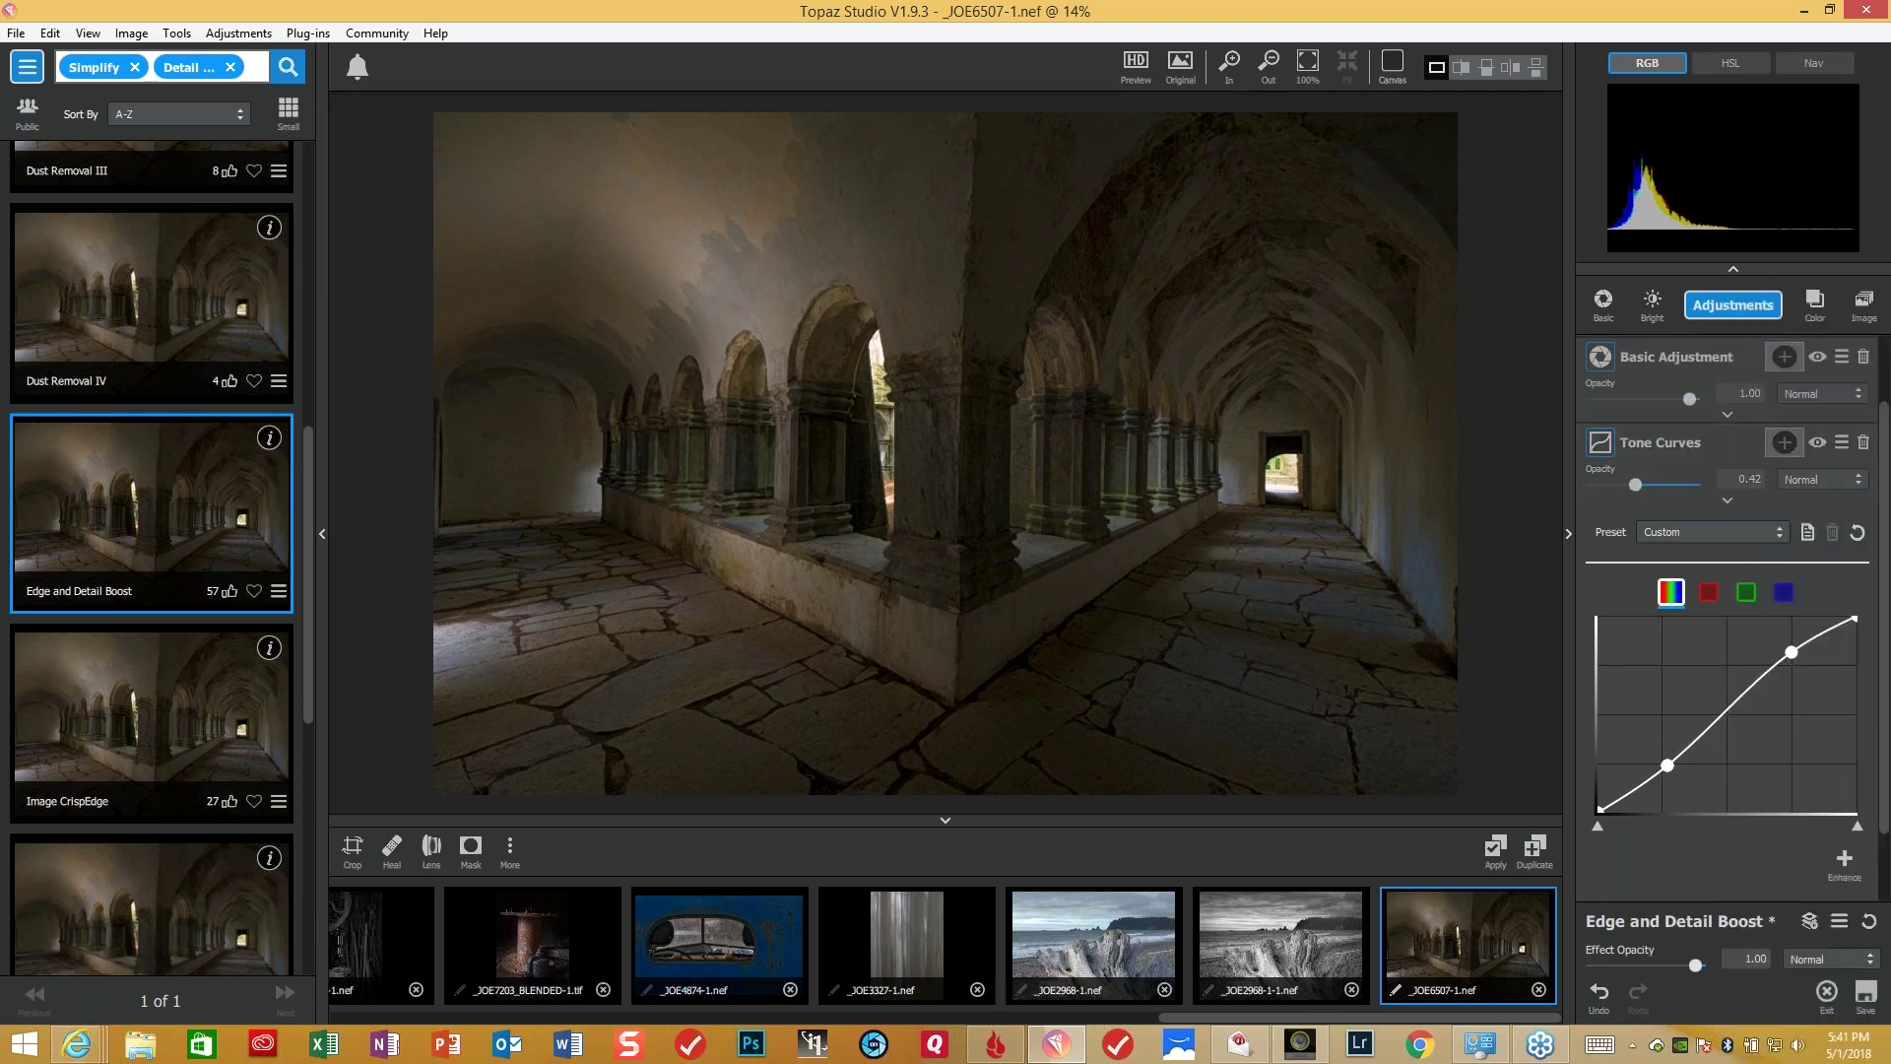
{"action": "left_click", "coordinate": [1610, 641]}
{"action": "left_click_drag", "start_coordinate": [1618, 642], "coordinate": [1663, 642]}
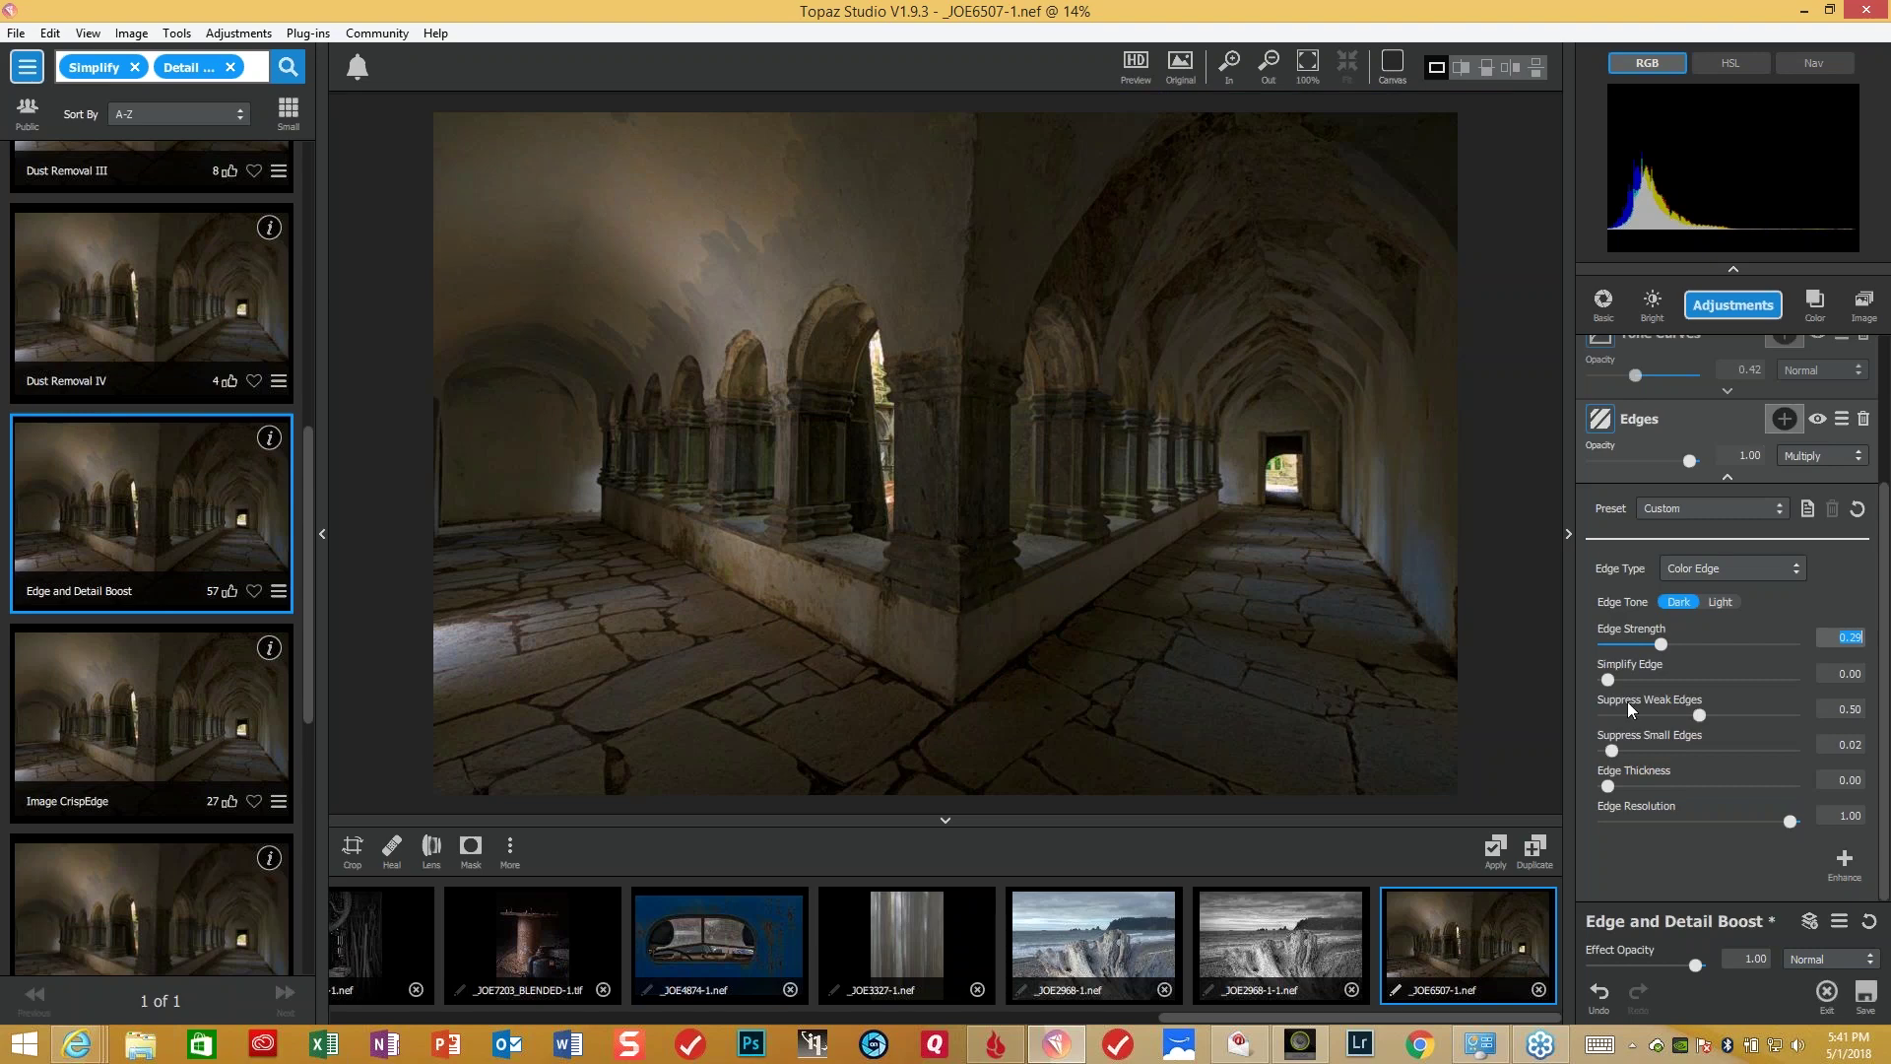
{"action": "left_click_drag", "start_coordinate": [1694, 712], "coordinate": [1665, 718]}
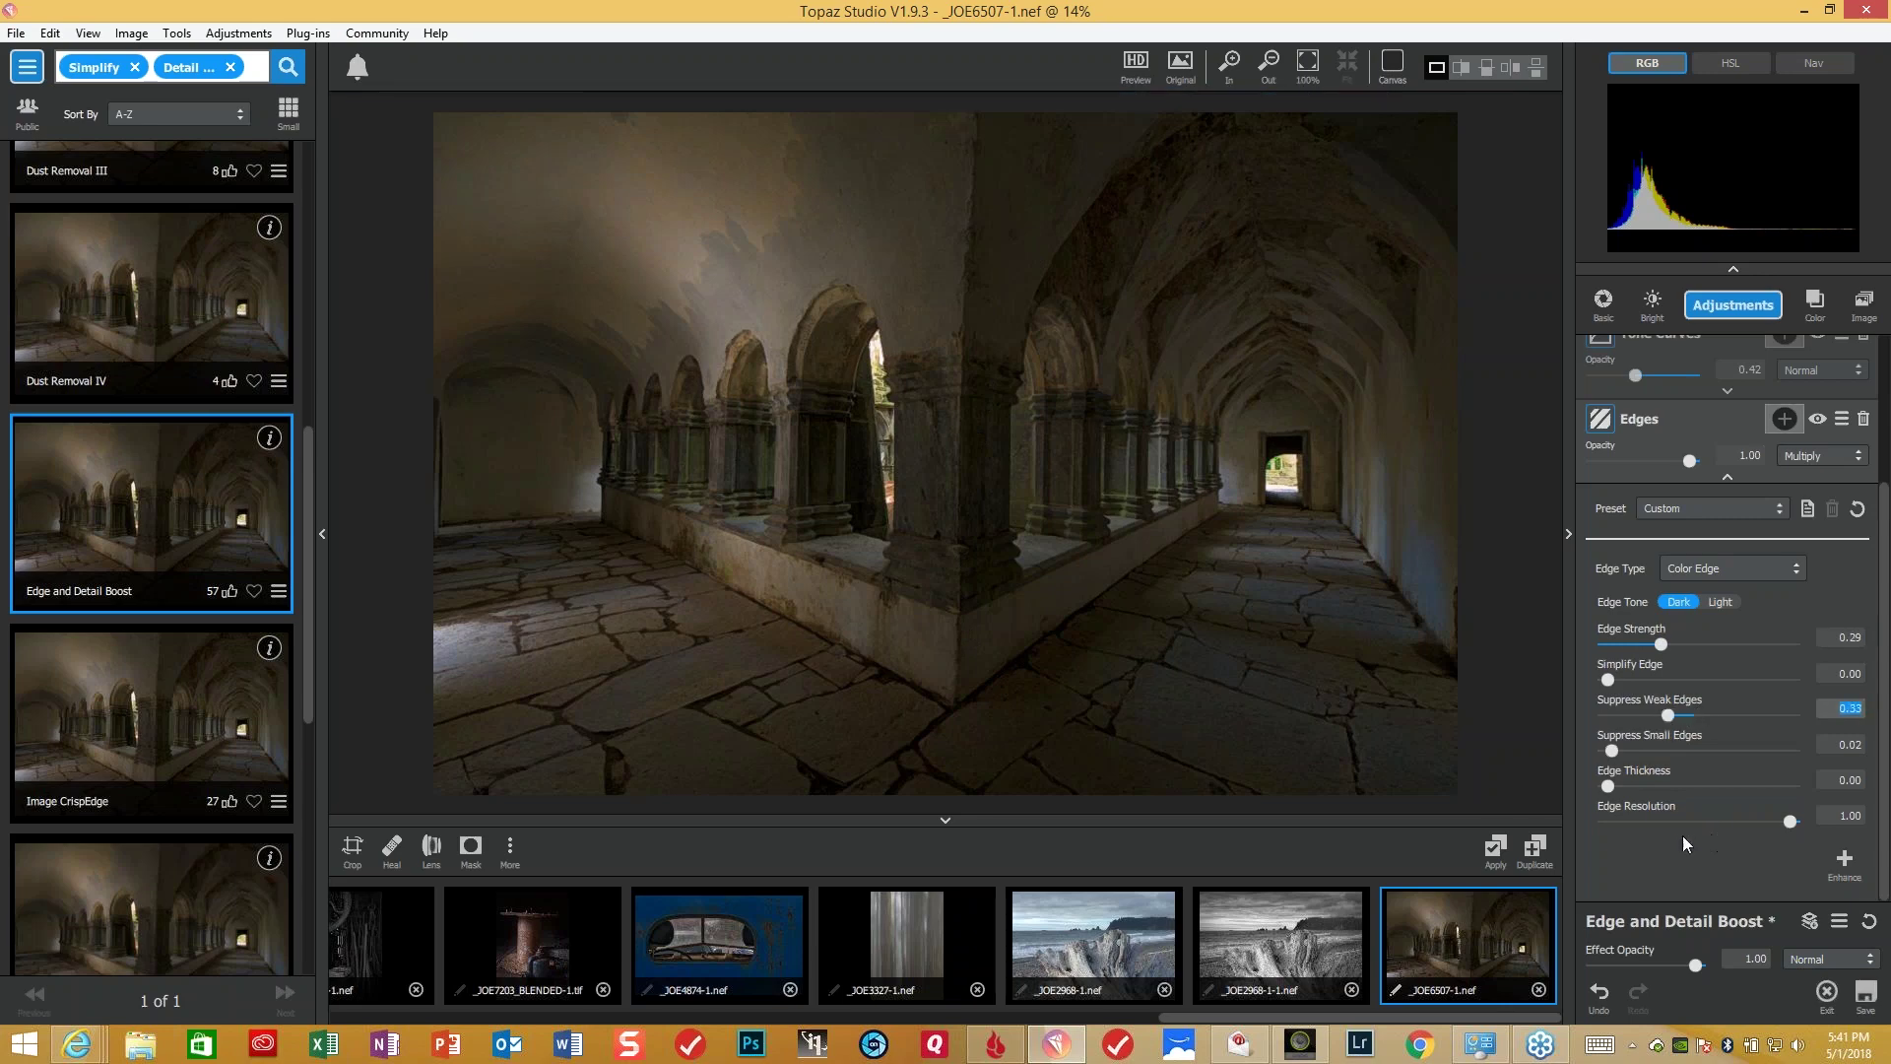
{"action": "left_click_drag", "start_coordinate": [1611, 782], "coordinate": [1627, 783]}
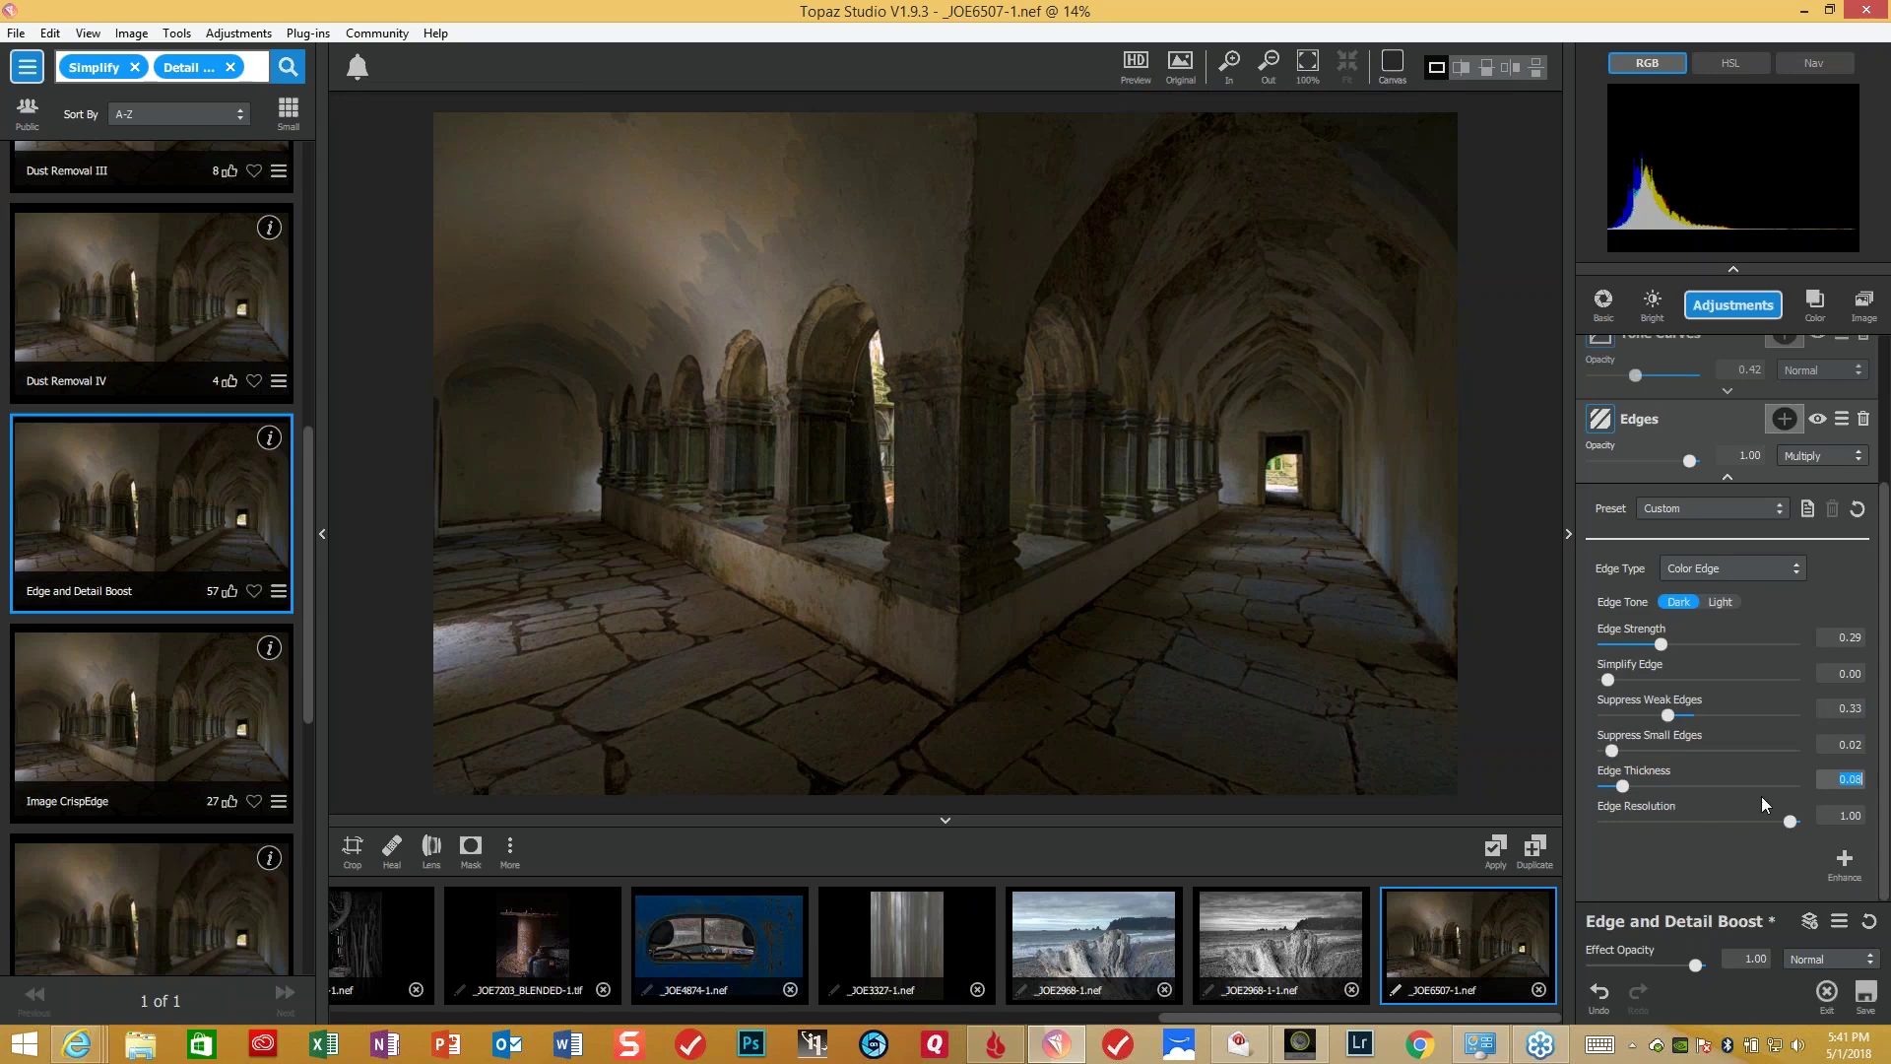
{"action": "left_click", "coordinate": [1799, 569]}
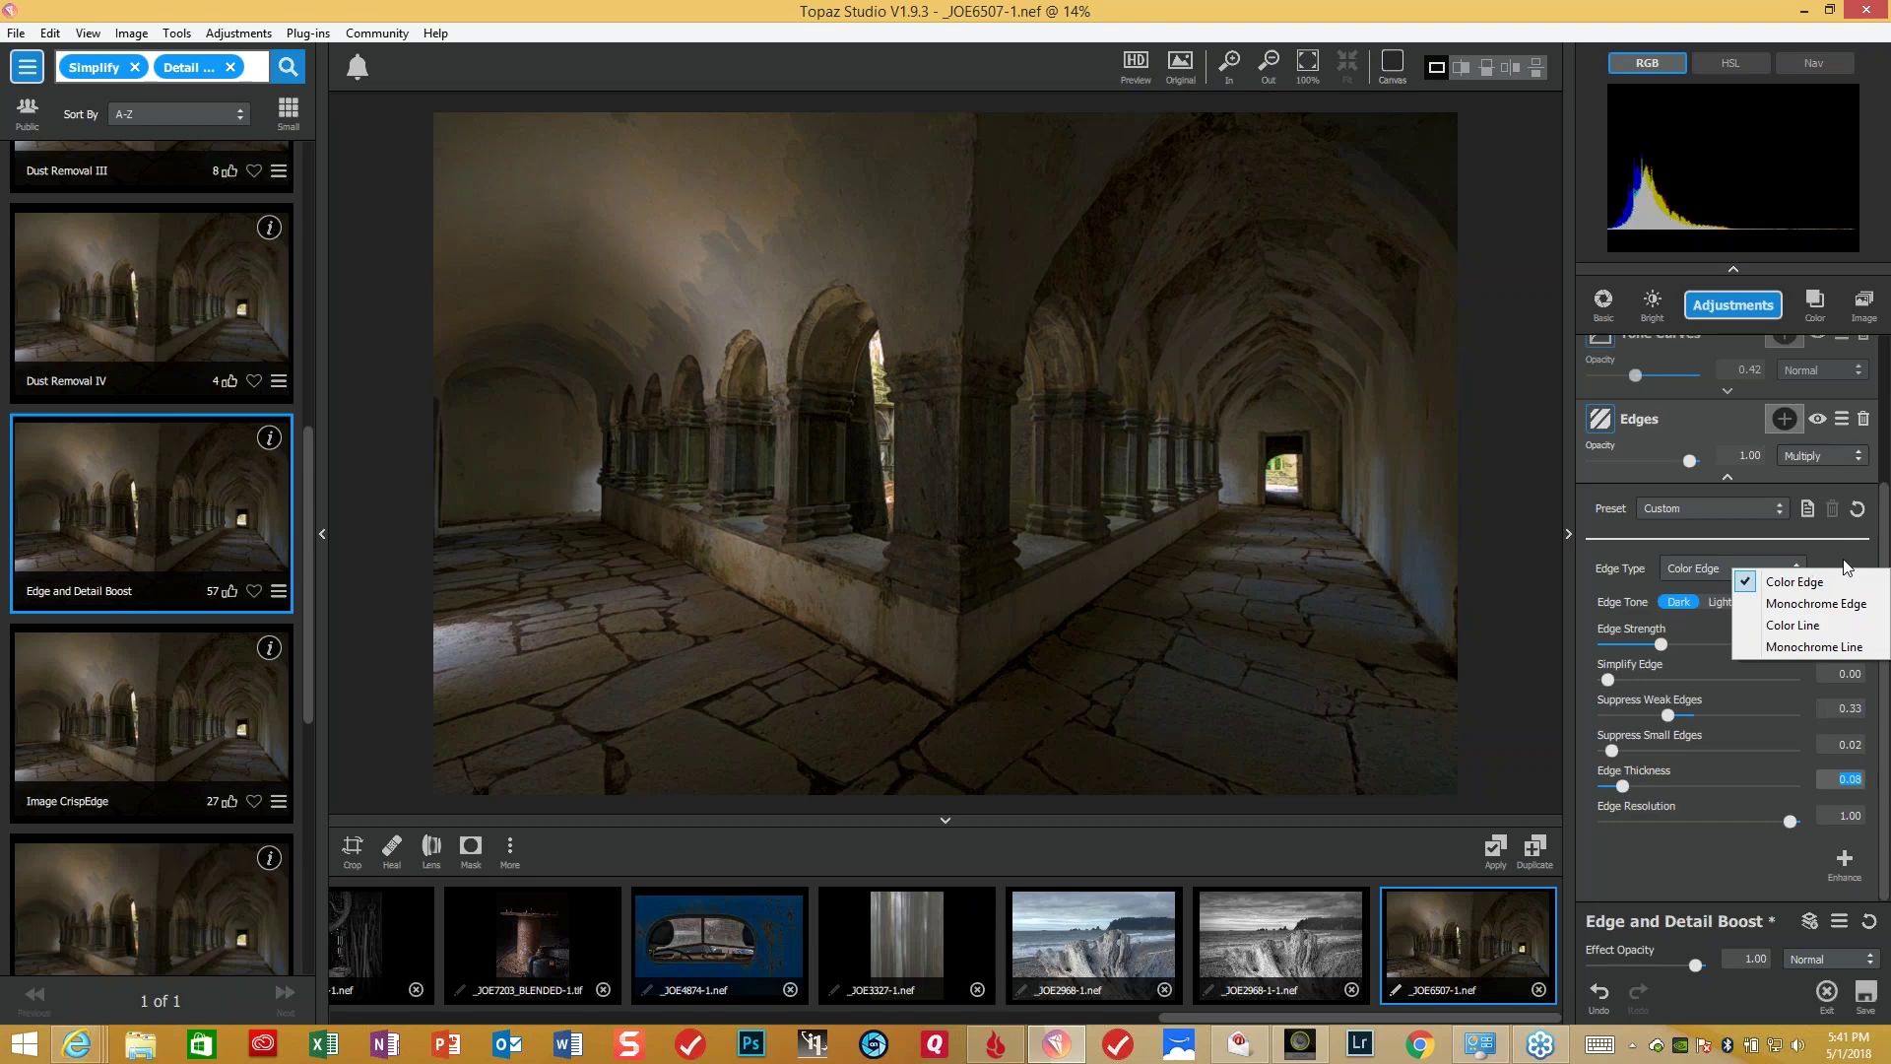
{"action": "left_click", "coordinate": [1843, 560]}
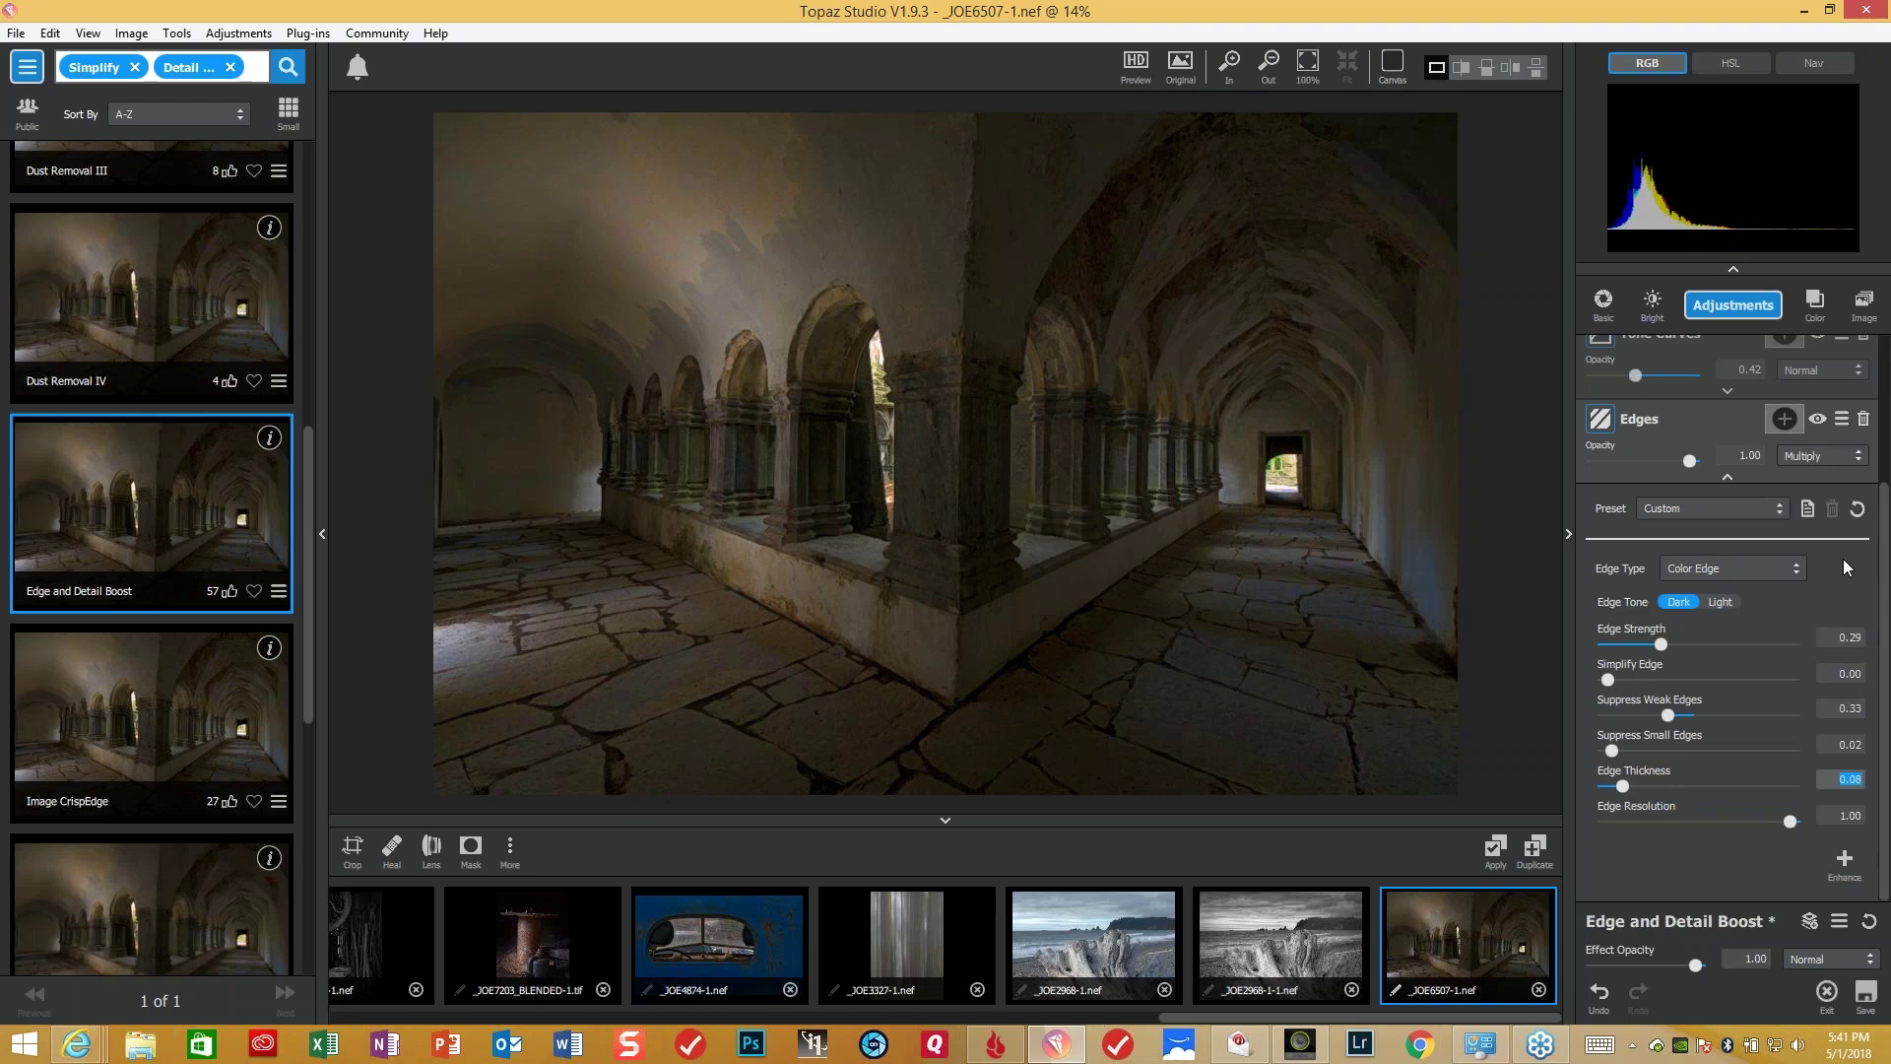
- Add a Precision Contrast adjustment with Micro contrast at 0.17 and Low contrast at about 0.12
{"action": "left_click", "coordinate": [1742, 307]}
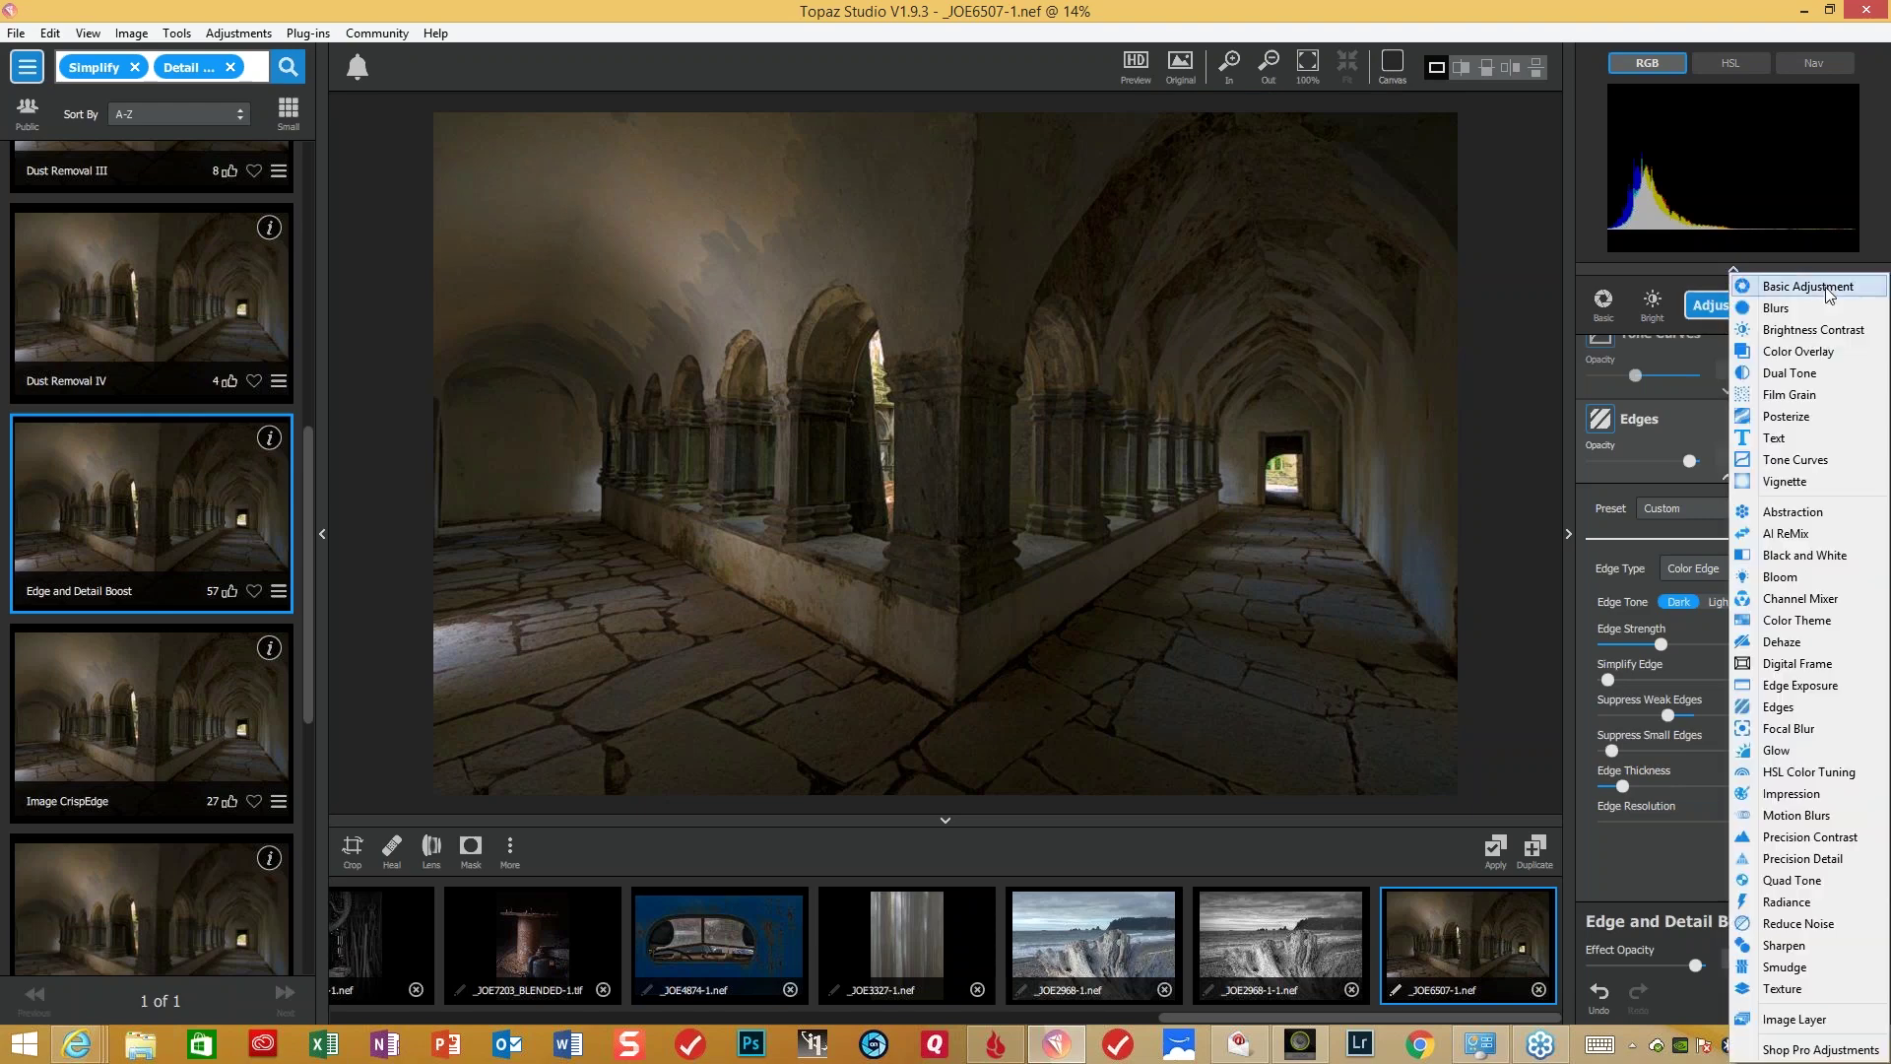
{"action": "left_click", "coordinate": [1828, 835]}
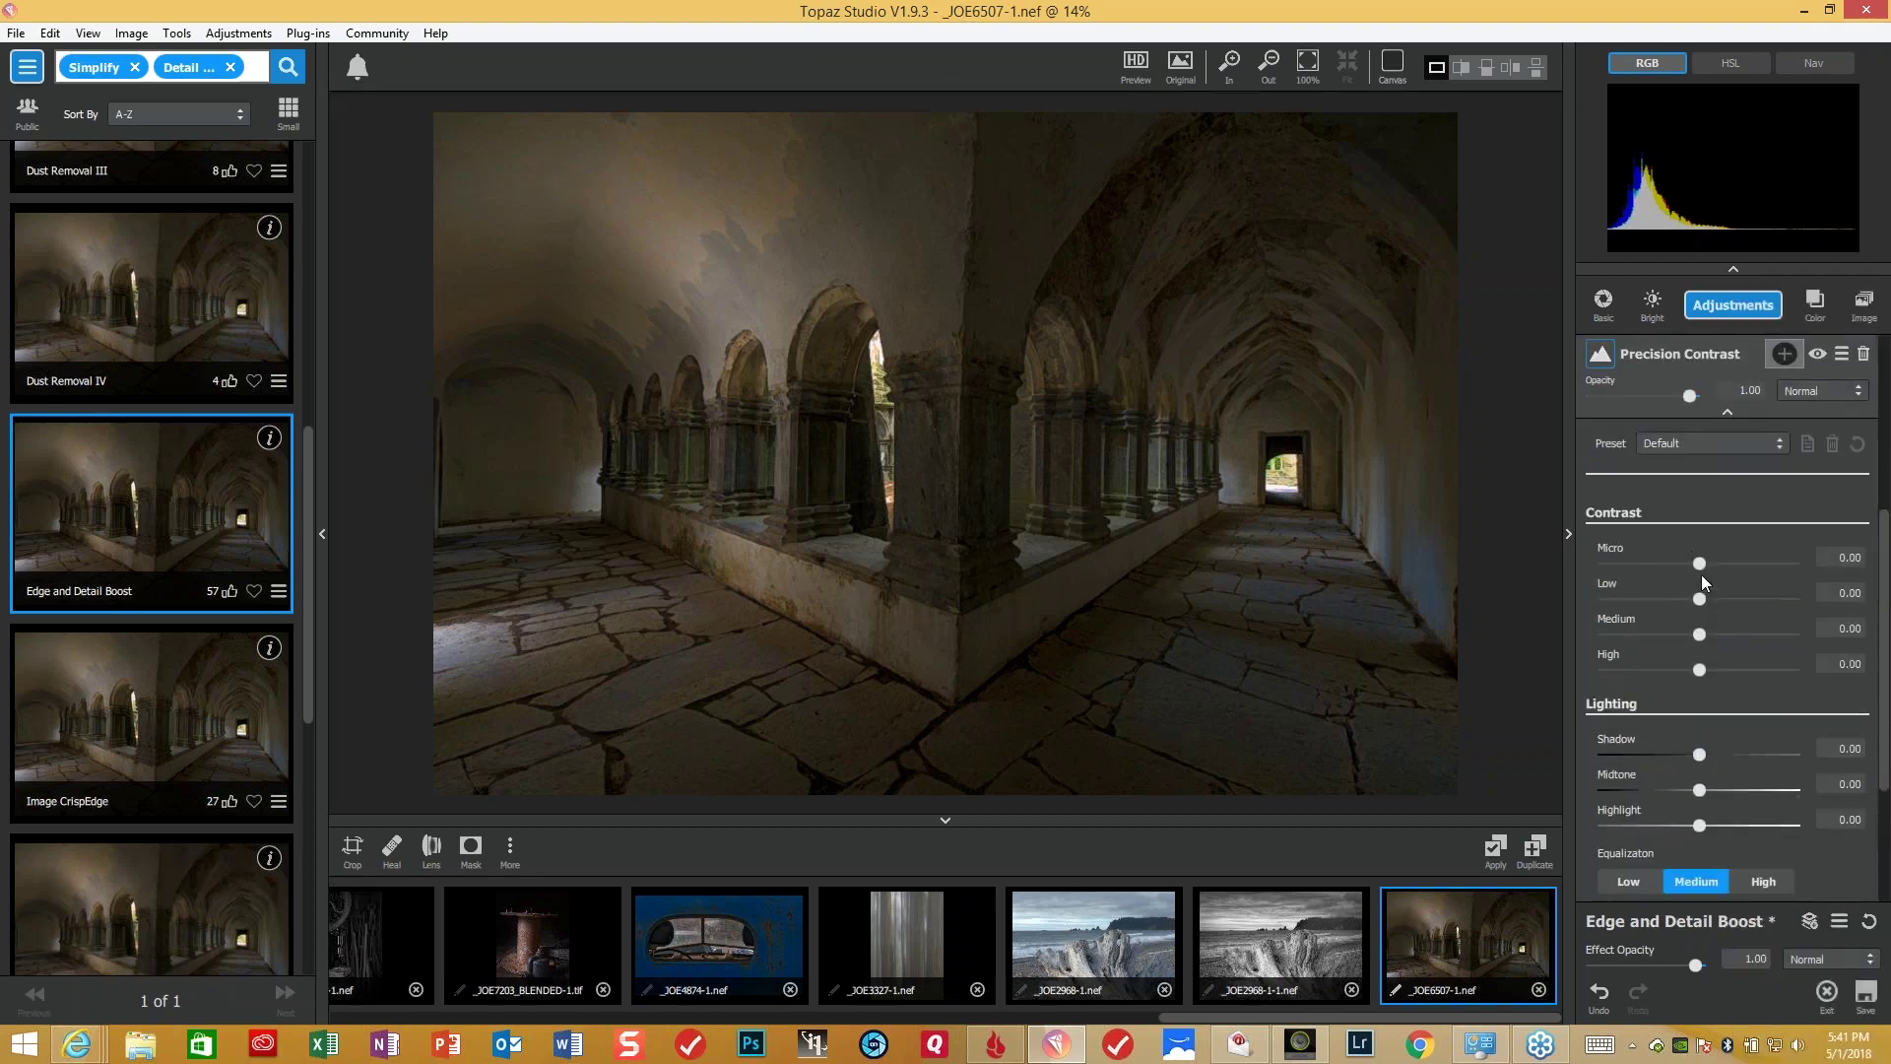
{"action": "left_click_drag", "start_coordinate": [1700, 563], "coordinate": [1714, 570]}
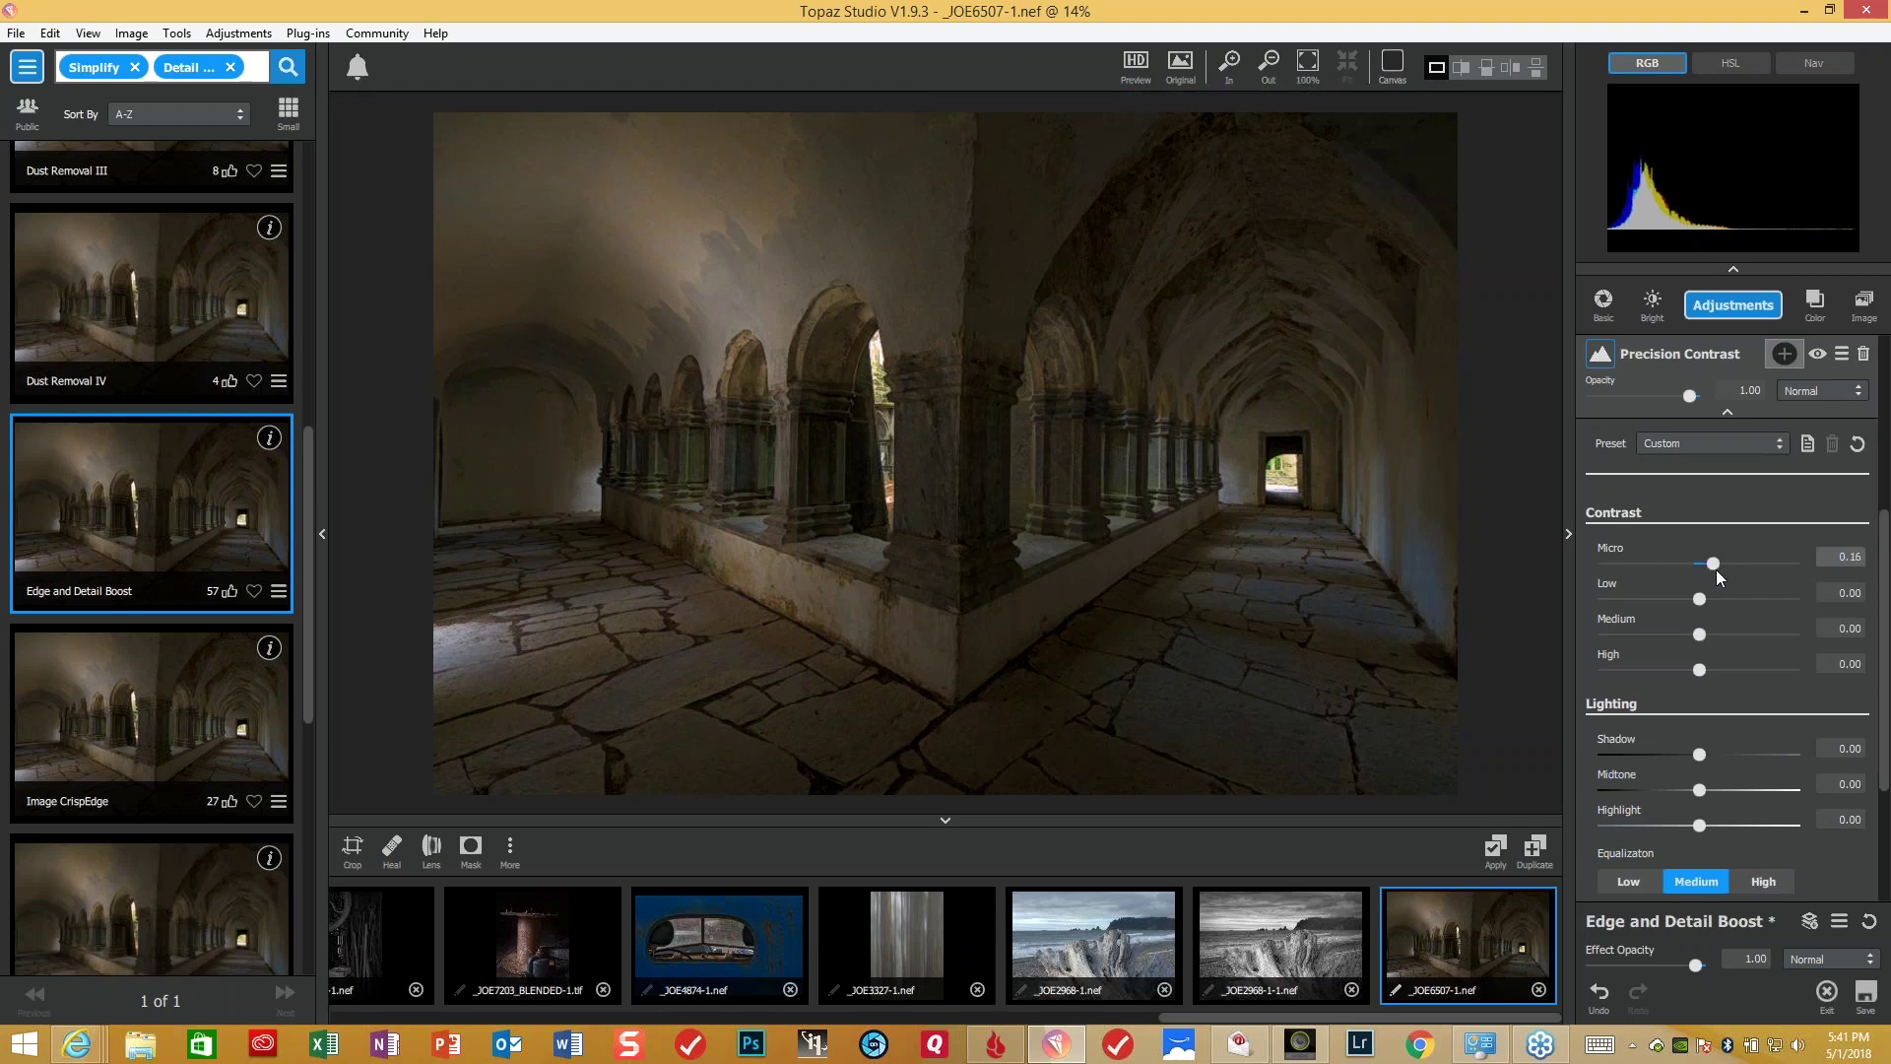
{"action": "key", "text": "Up"}
{"action": "key", "text": "Up"}
{"action": "key", "text": "Tab"}
{"action": "type", "text": "0.13"}
{"action": "key", "text": "Return"}
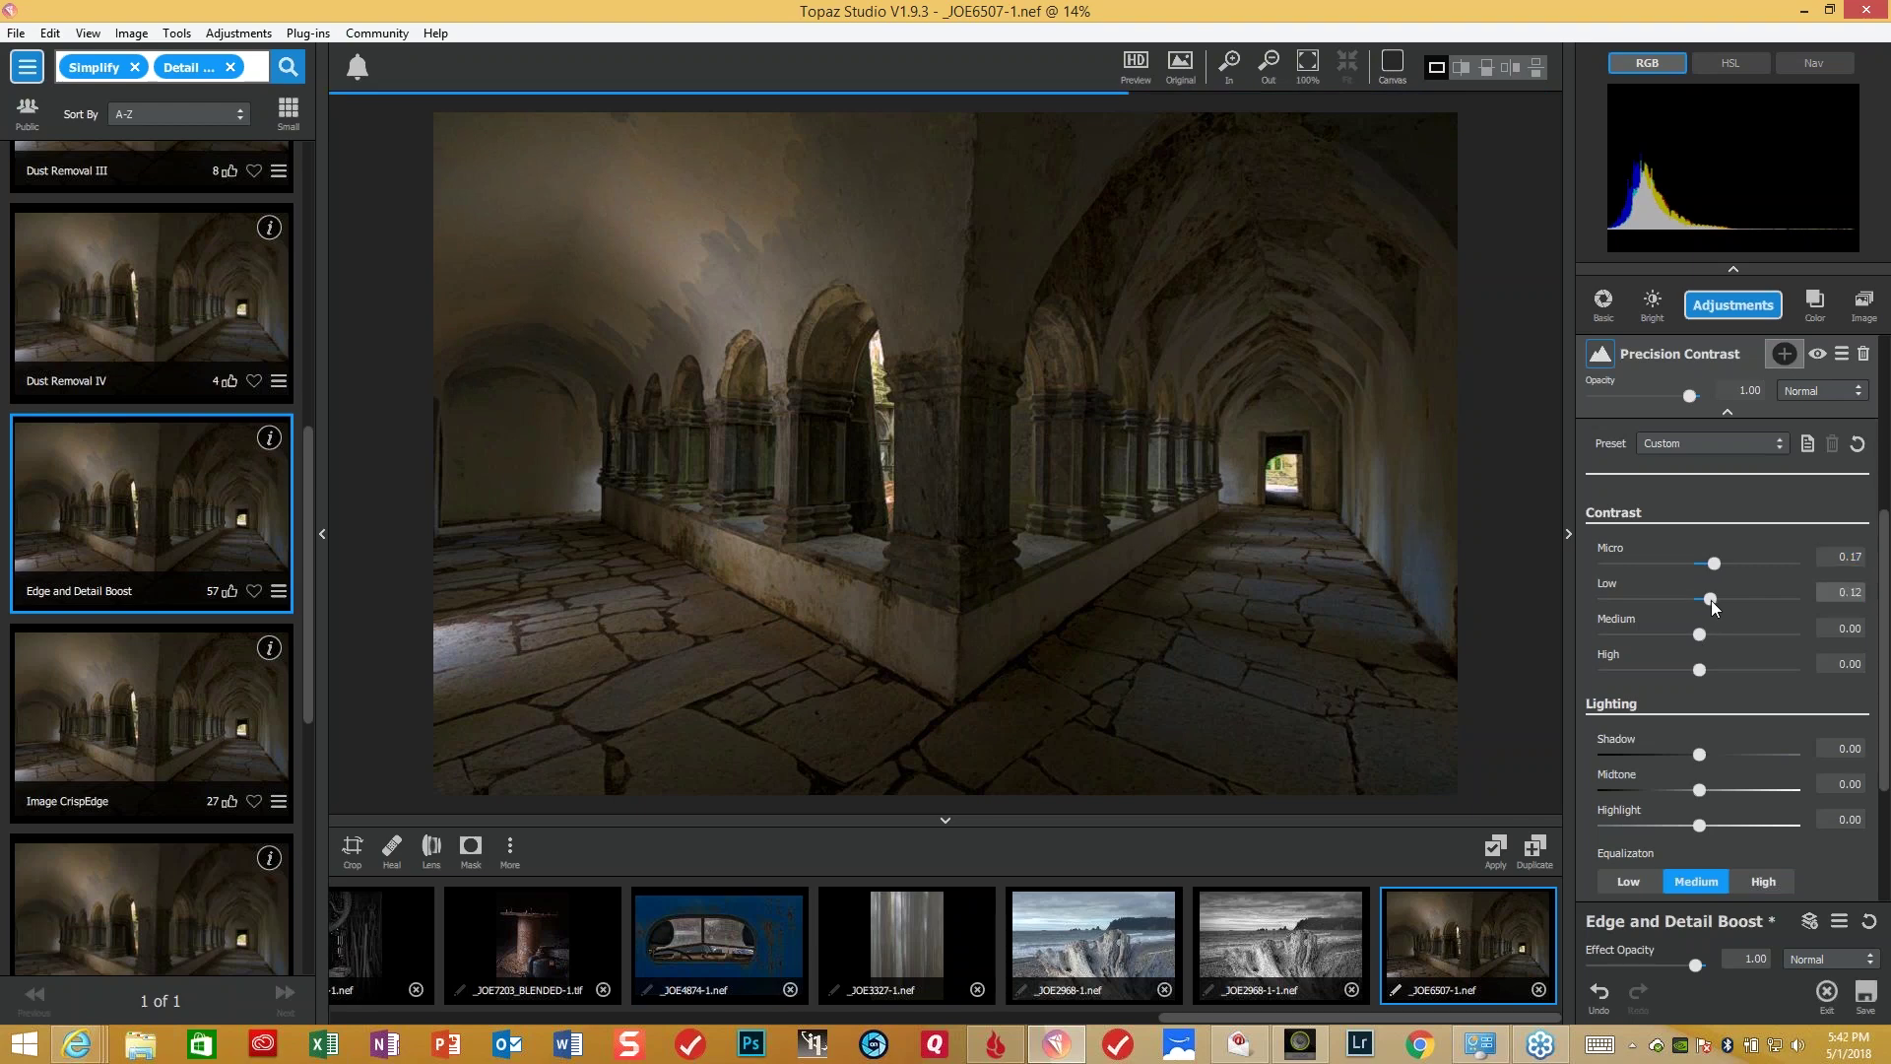
- In the Precision Contrast adjustment, set Micro contrast to 0.26 and Midtone lighting to 0.13
{"action": "left_click_drag", "start_coordinate": [1711, 564], "coordinate": [1718, 565]}
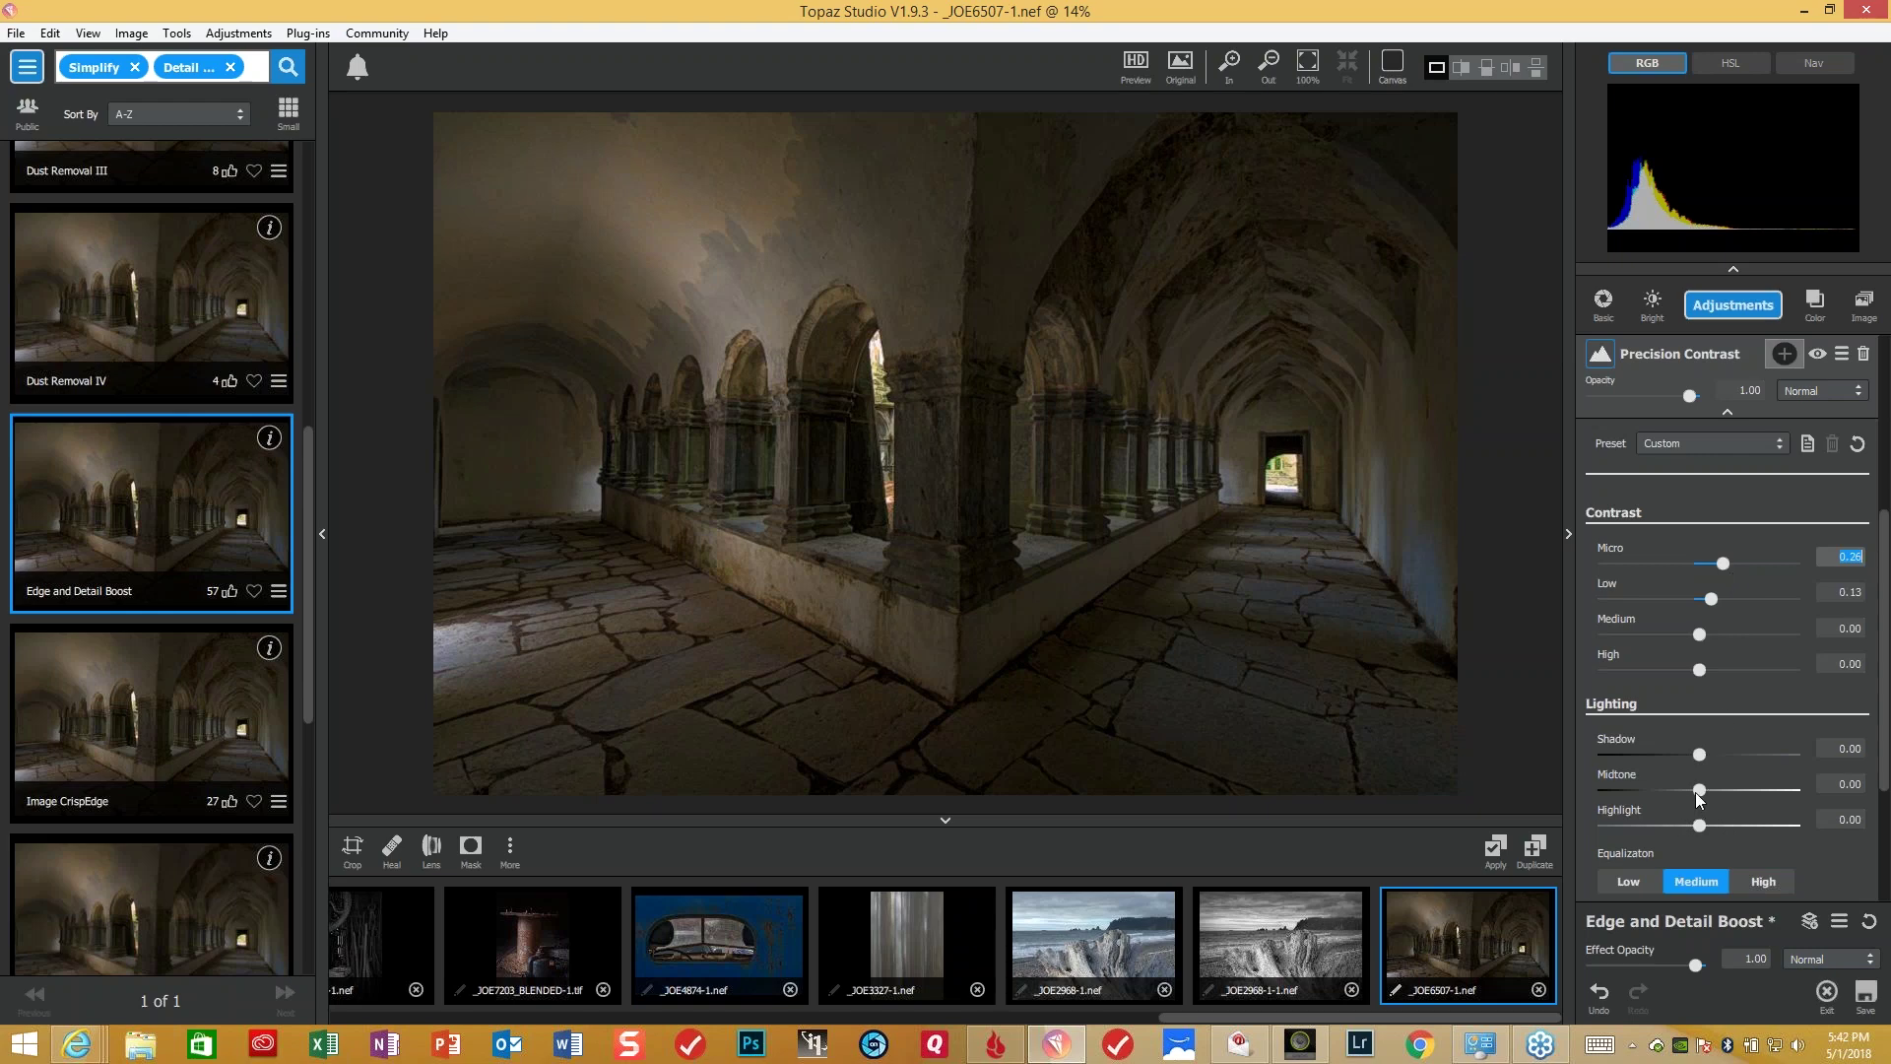
{"action": "left_click_drag", "start_coordinate": [1698, 790], "coordinate": [1711, 788]}
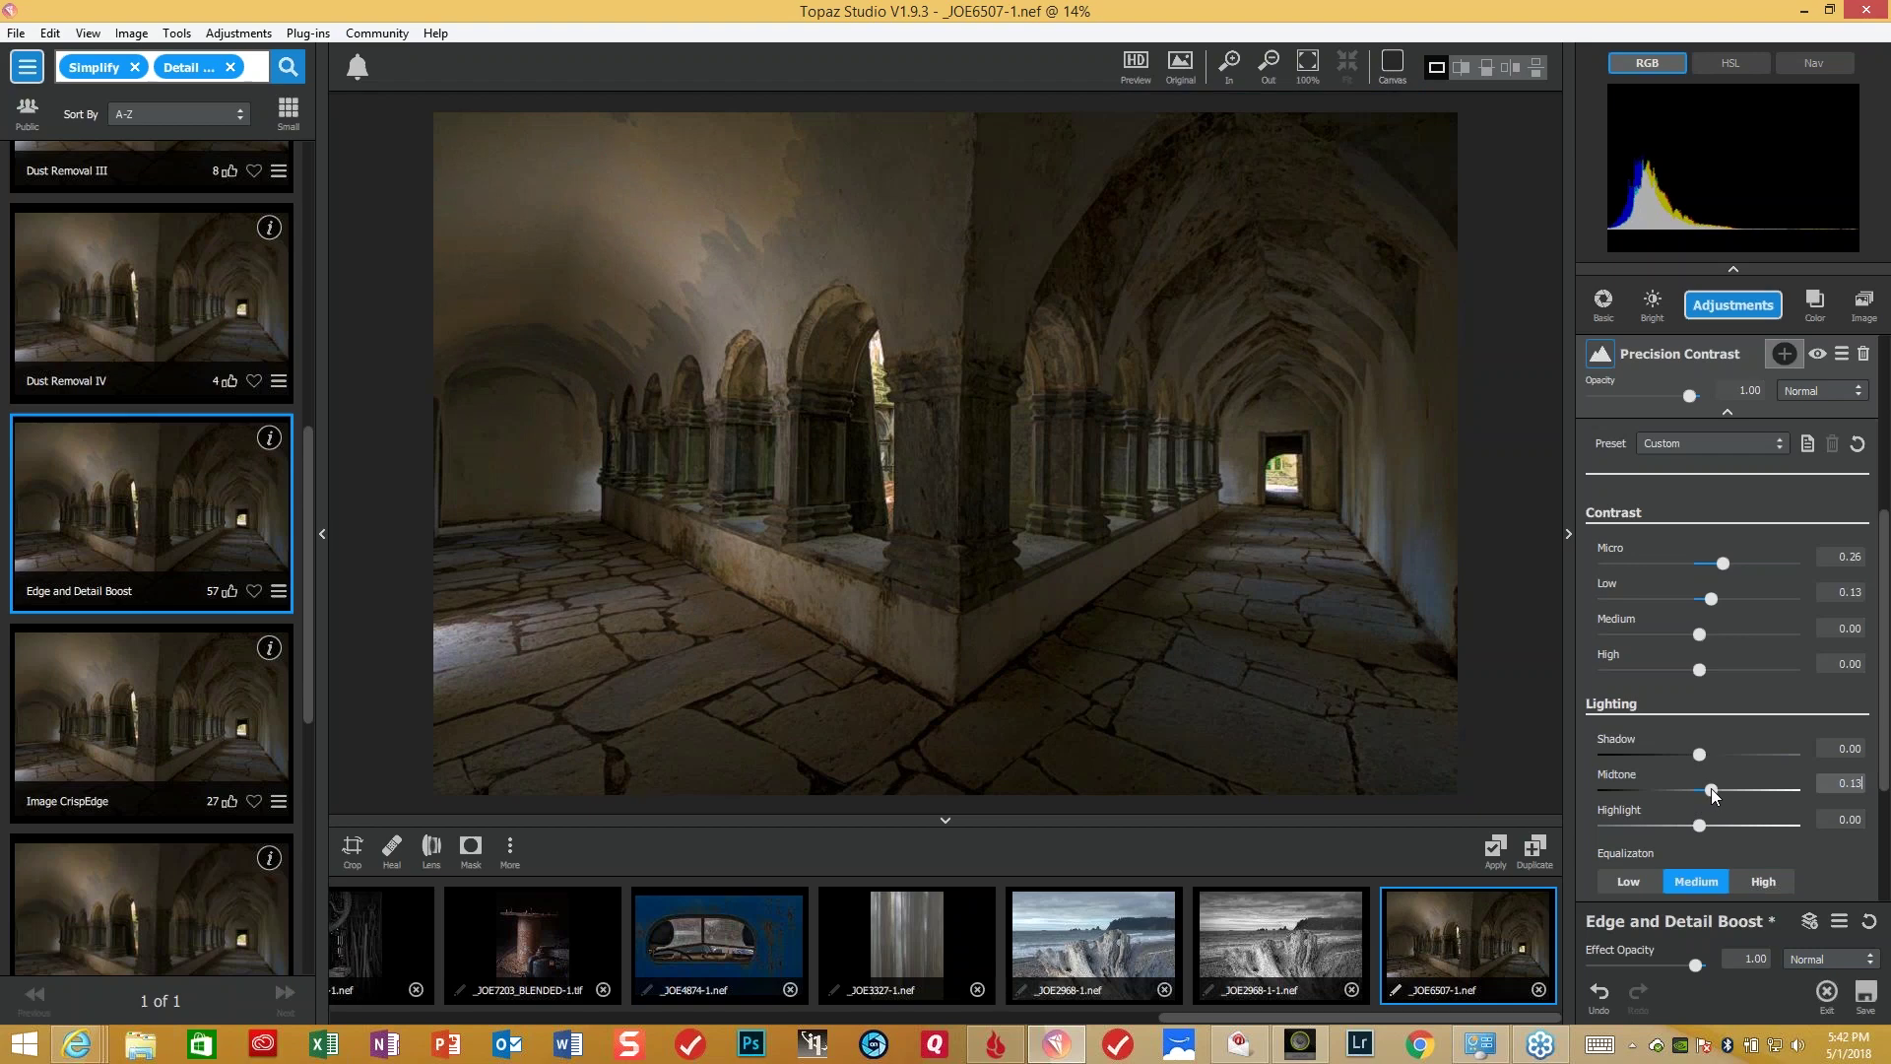
{"action": "key", "text": "Tab"}
{"action": "left_click_drag", "start_coordinate": [1887, 731], "coordinate": [1887, 859]}
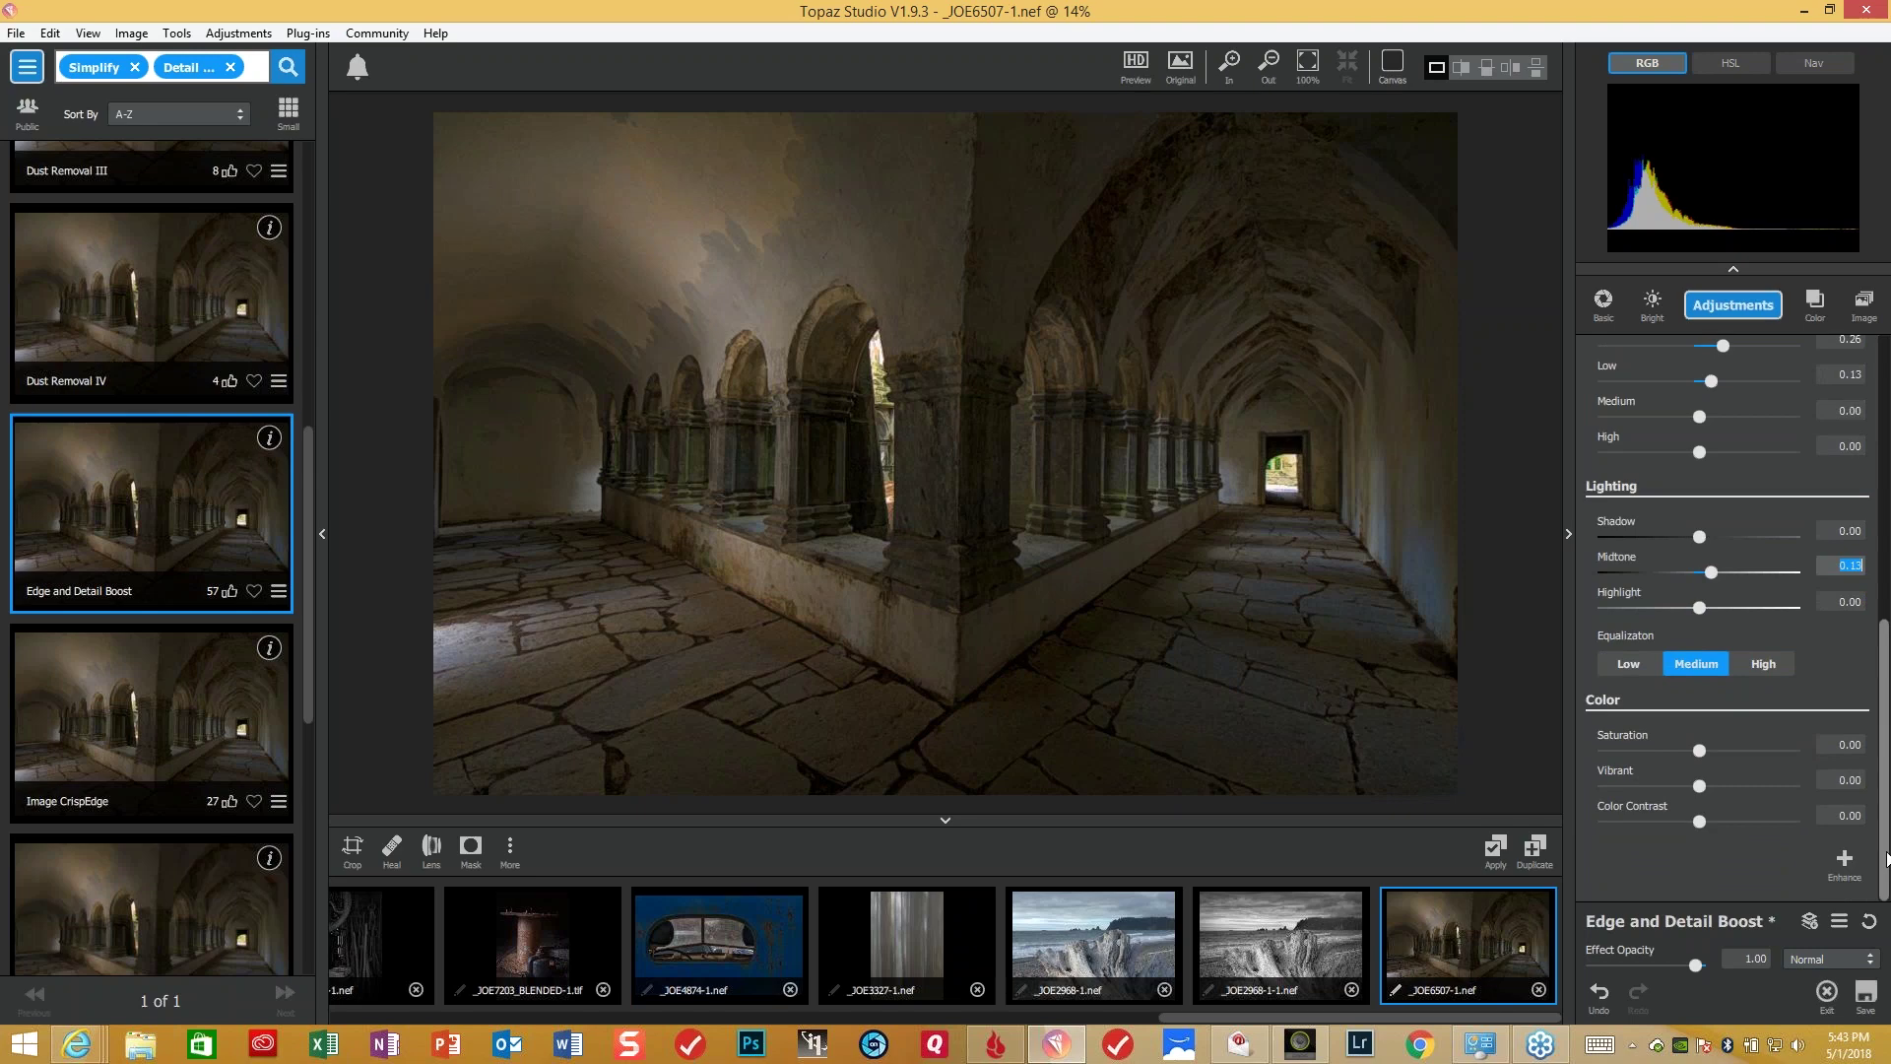
{"action": "left_click_drag", "start_coordinate": [1887, 857], "coordinate": [1886, 581]}
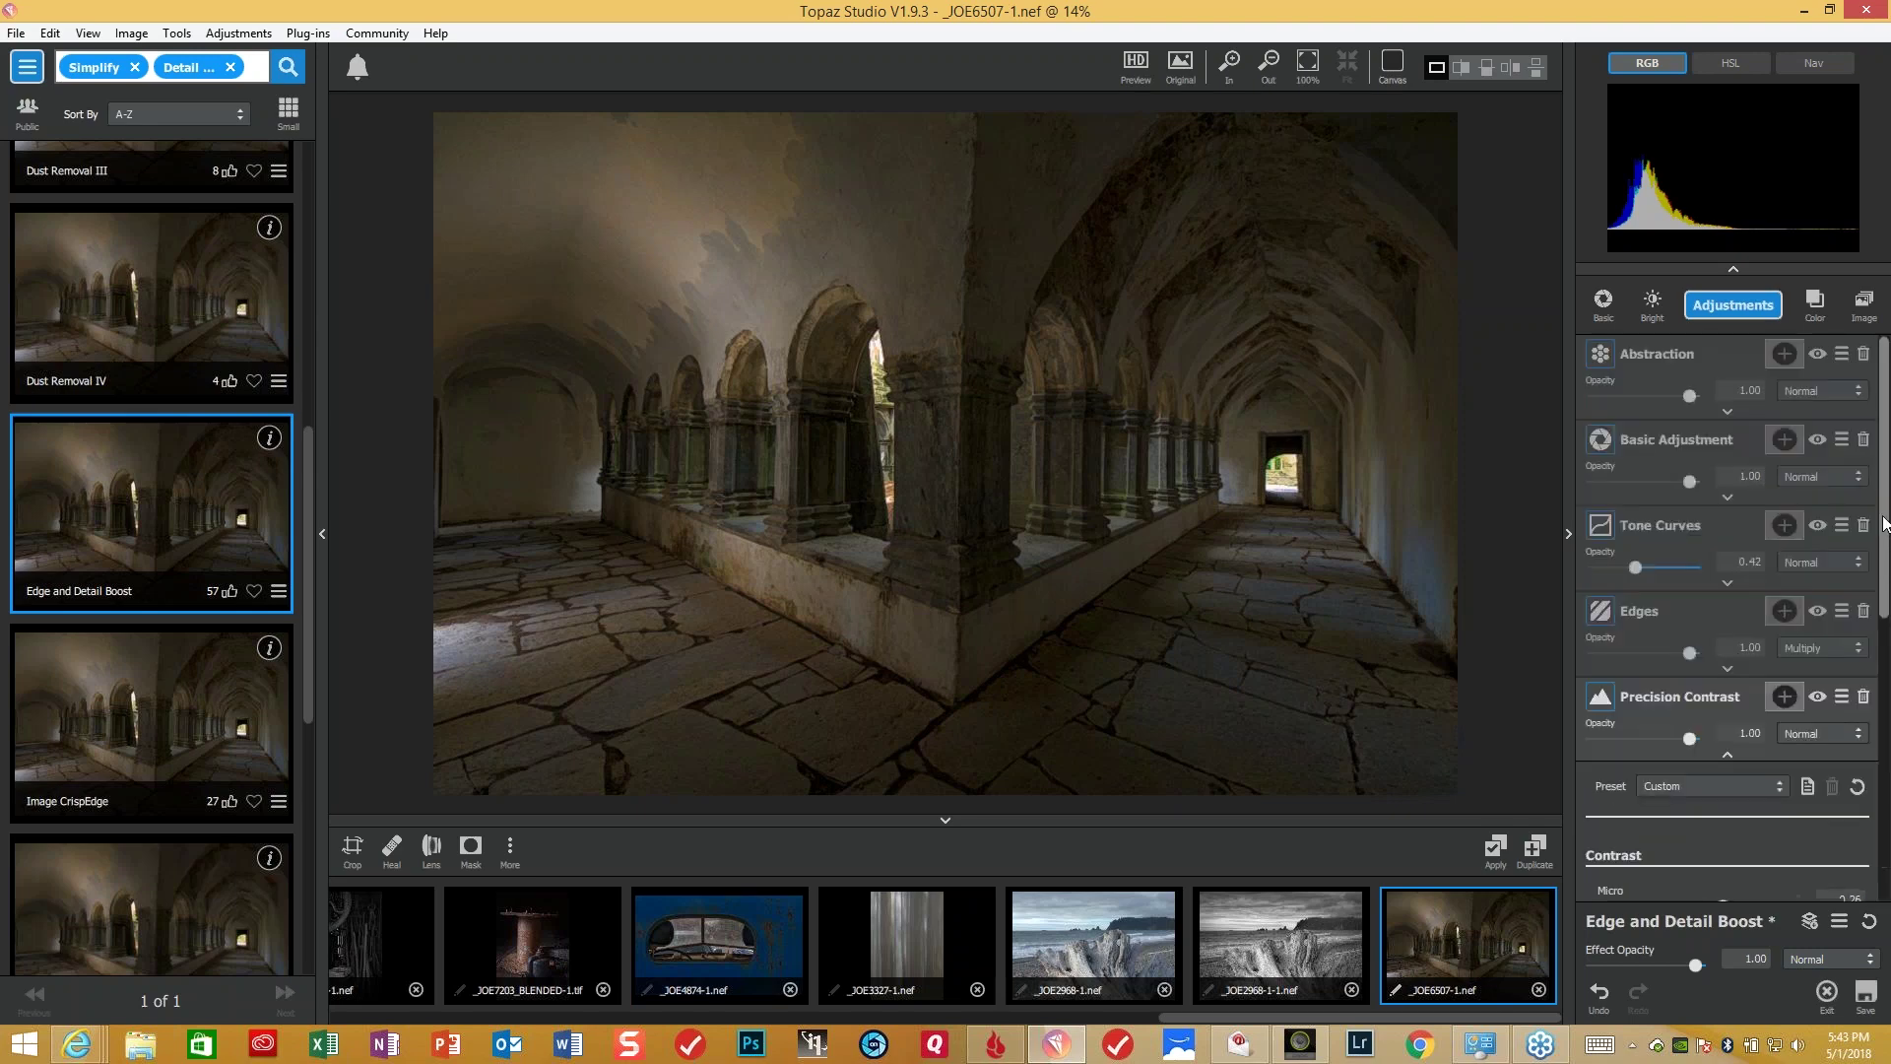
- Add a second Tone Curves adjustment and lift the RGB curve slightly above the diagonal around the midtones
{"action": "left_click", "coordinate": [1746, 313]}
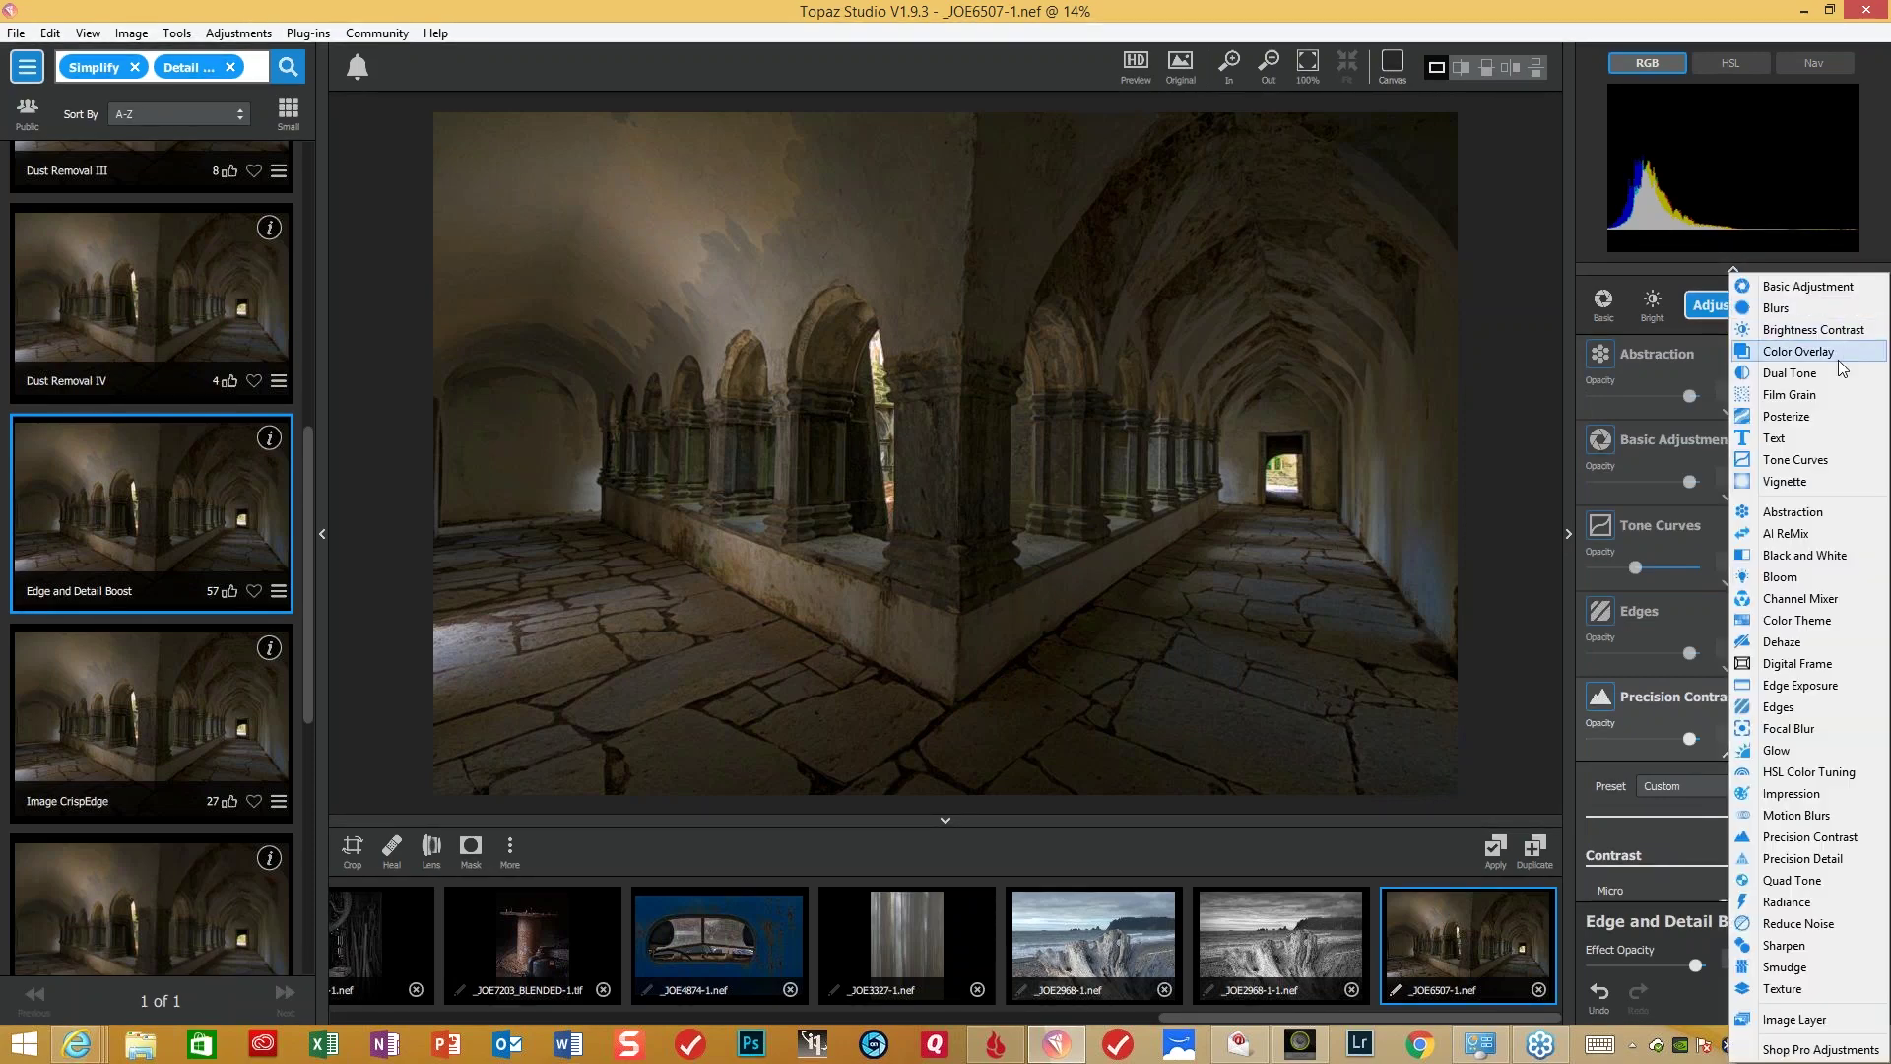
{"action": "left_click", "coordinate": [1822, 463]}
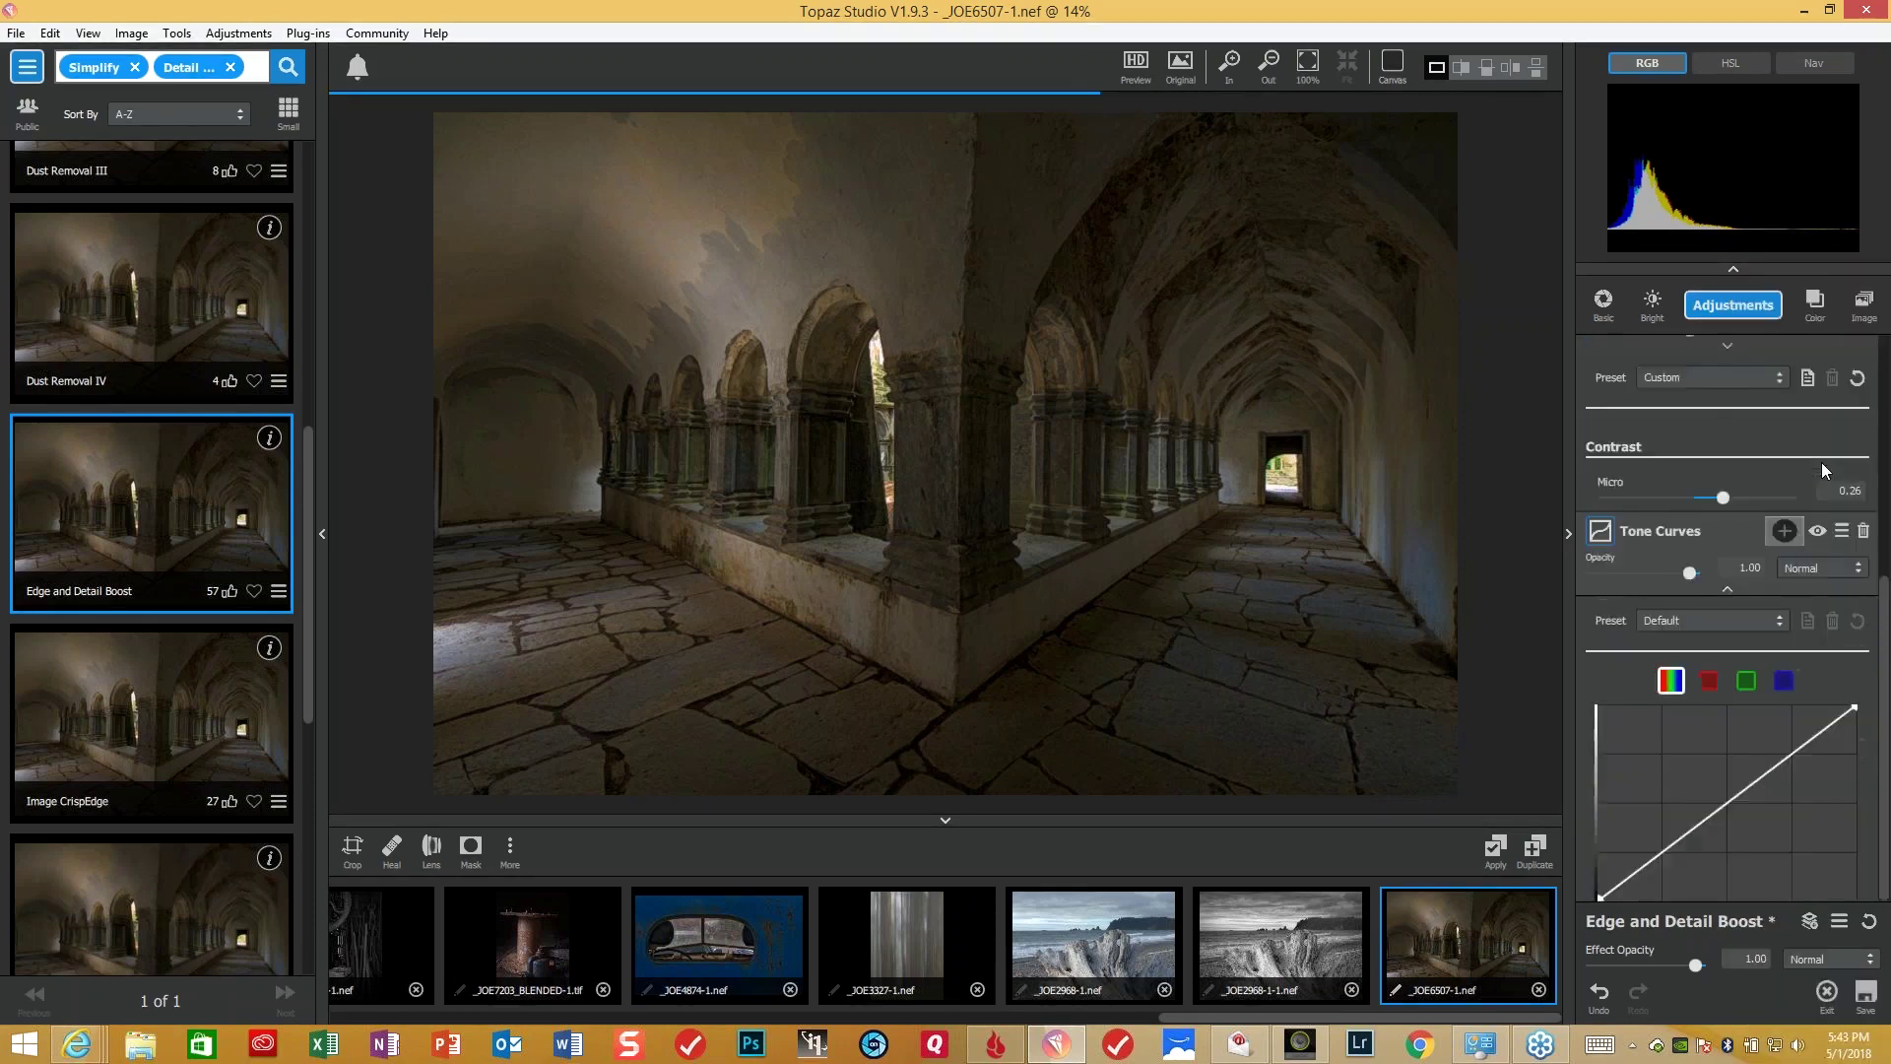
{"action": "left_click_drag", "start_coordinate": [1805, 657], "coordinate": [1803, 649]}
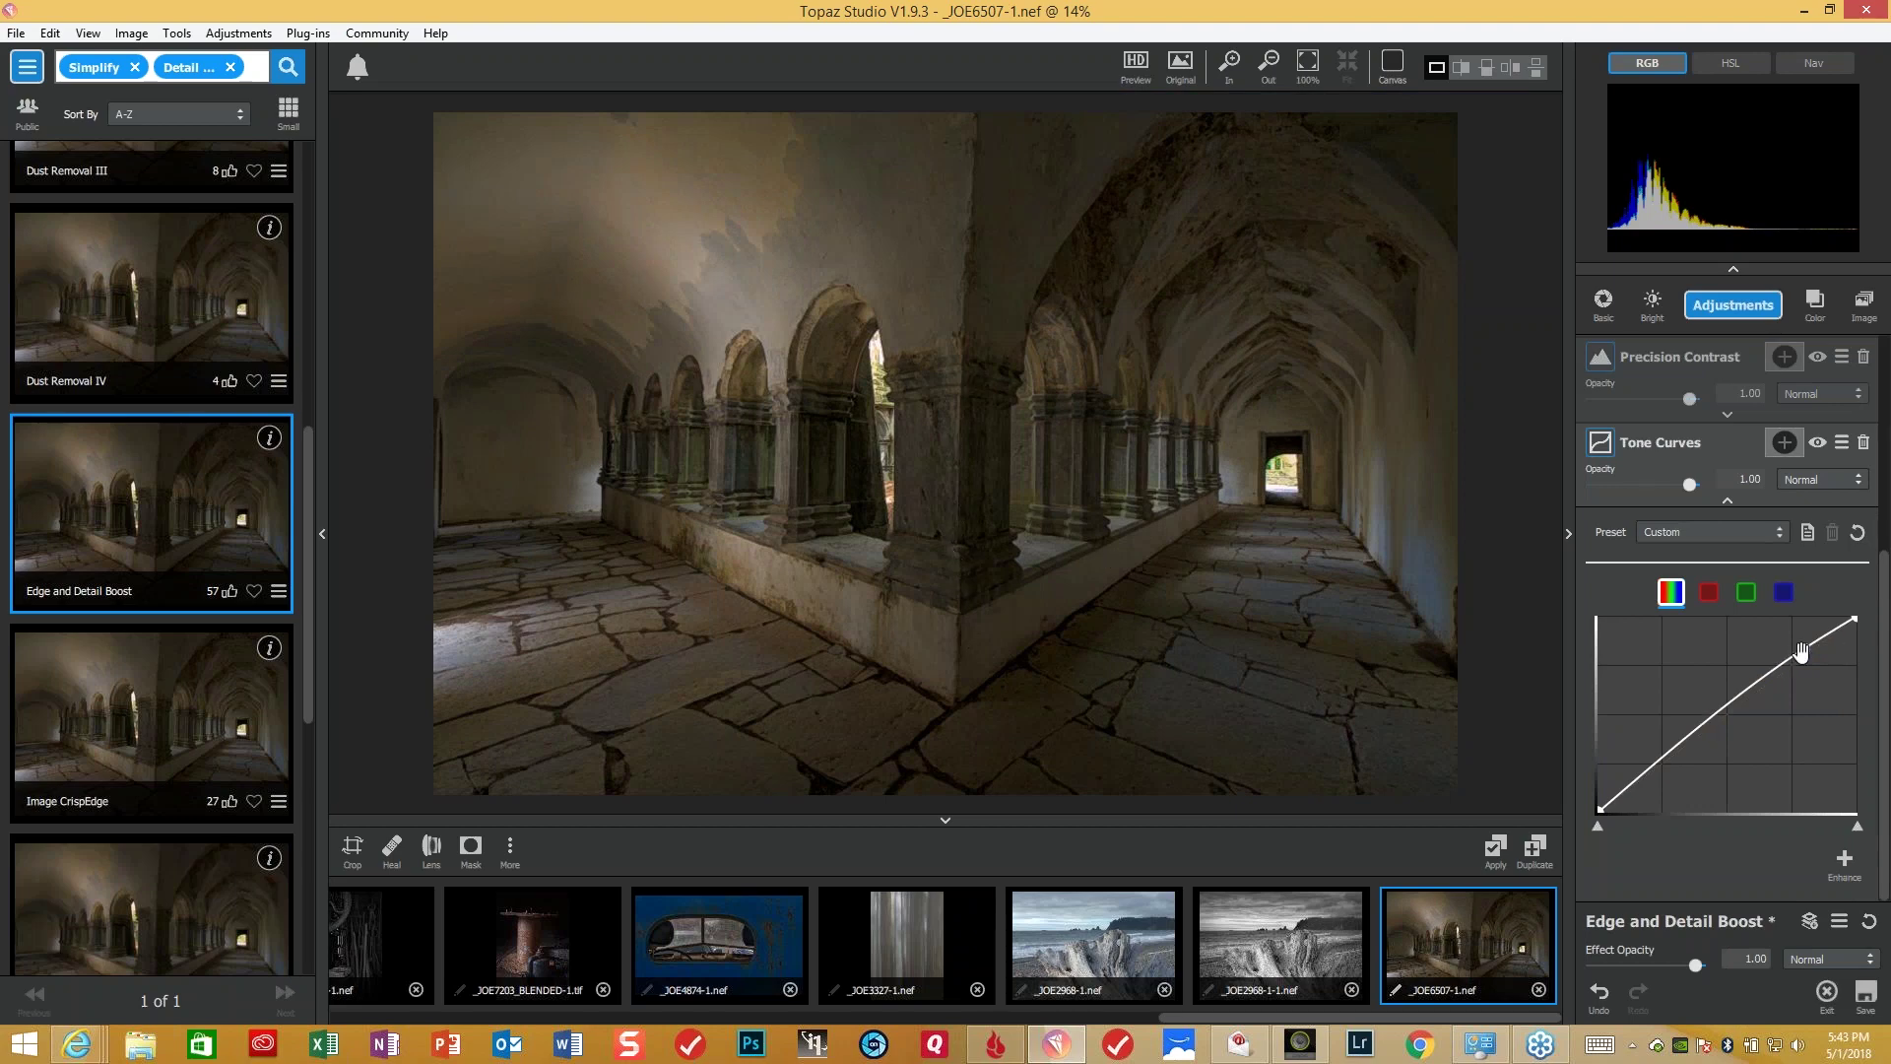
{"action": "left_click_drag", "start_coordinate": [1802, 650], "coordinate": [1746, 683]}
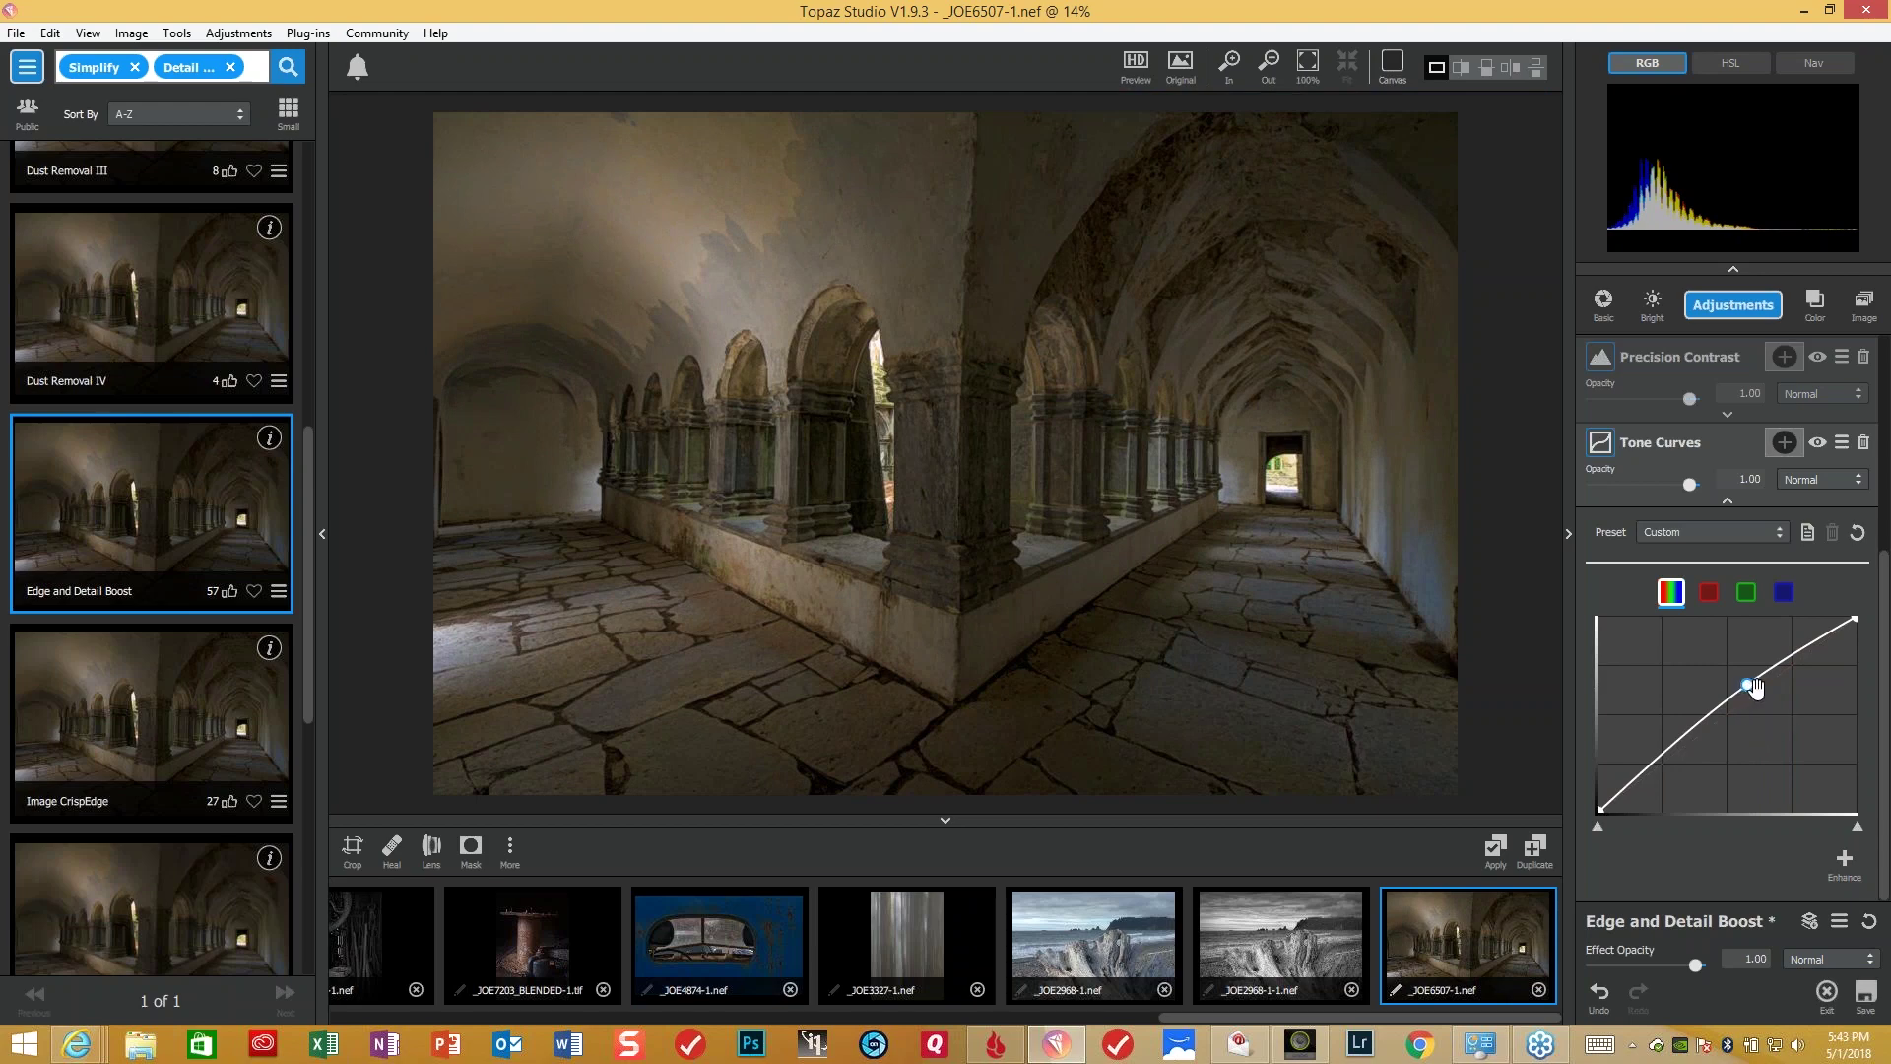
{"action": "mouse_move", "coordinate": [1750, 690]}
{"action": "left_mouse_down"}
{"action": "mouse_move", "coordinate": [1762, 741]}
{"action": "mouse_move", "coordinate": [1730, 680]}
{"action": "mouse_move", "coordinate": [1746, 682]}
{"action": "left_mouse_up"}
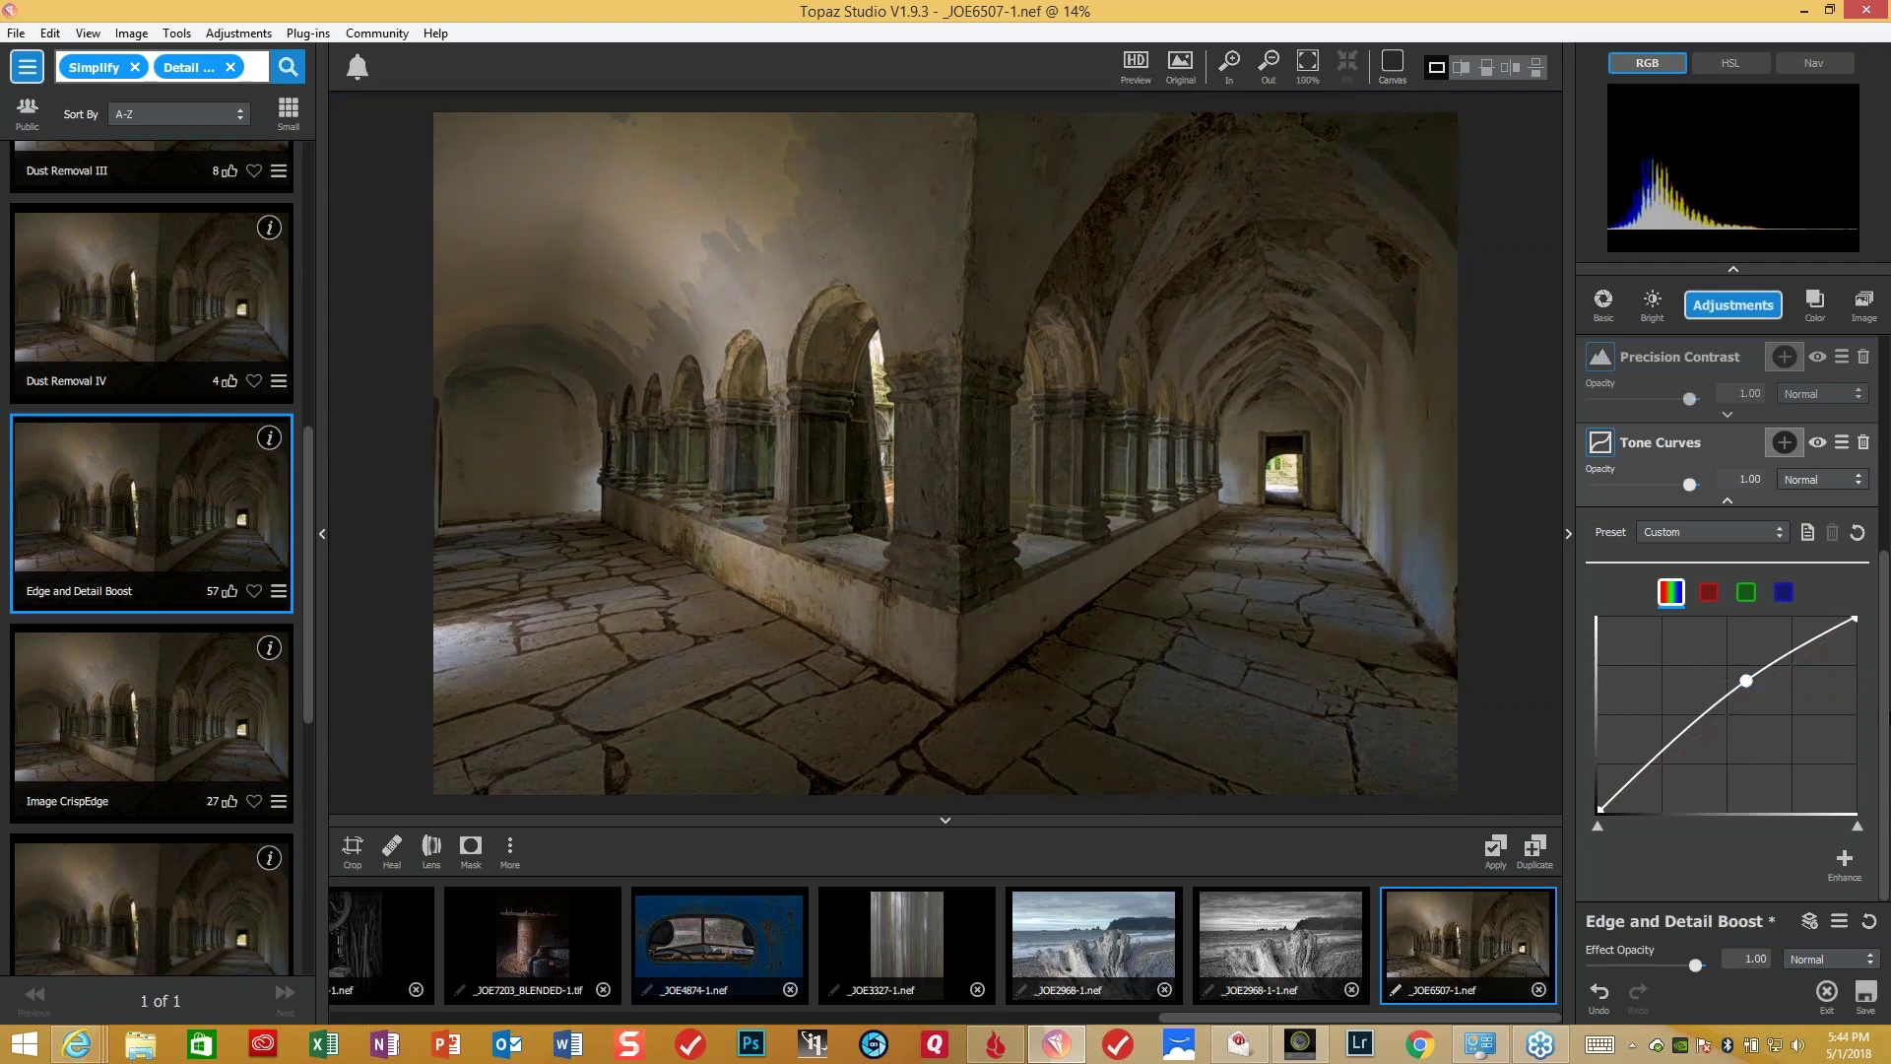
{"action": "left_click_drag", "start_coordinate": [1747, 680], "coordinate": [1743, 690]}
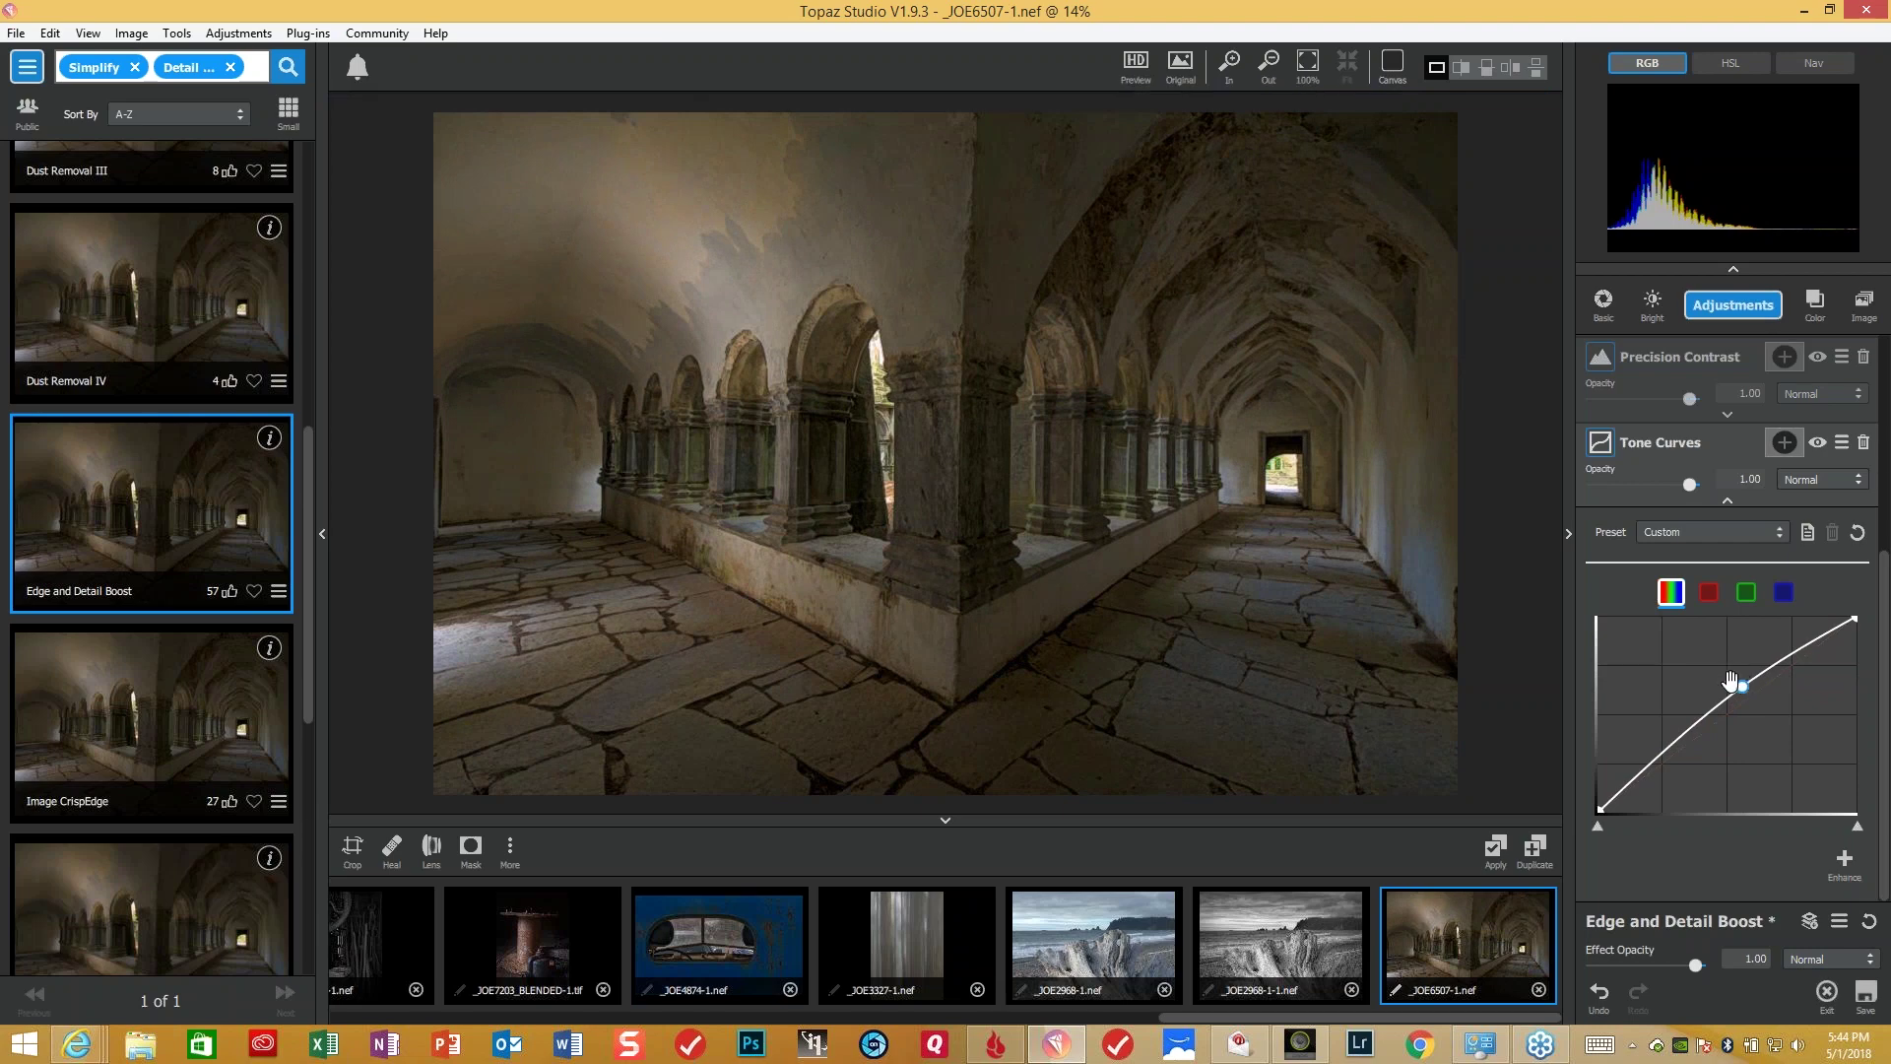
- Add a Black and White adjustment and set Yellow to -0.23
{"action": "left_click", "coordinate": [1758, 307]}
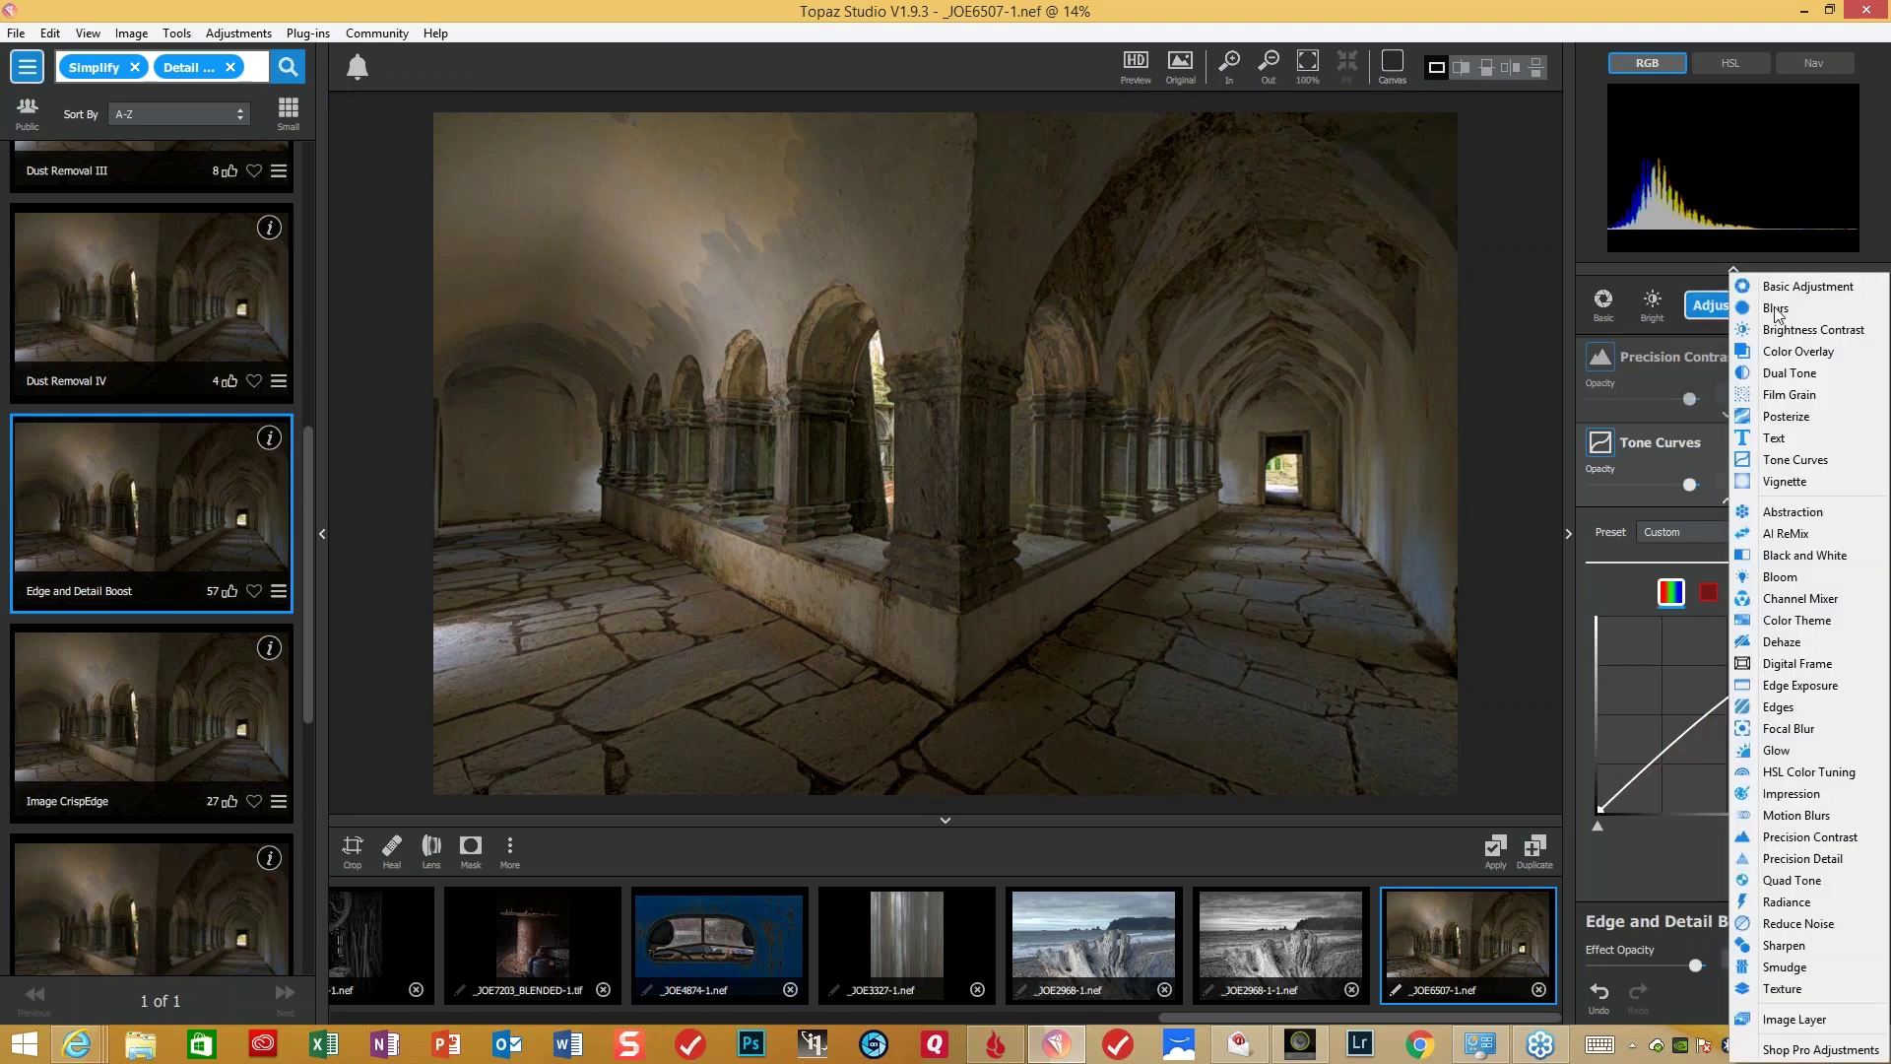
{"action": "left_click", "coordinate": [1828, 556]}
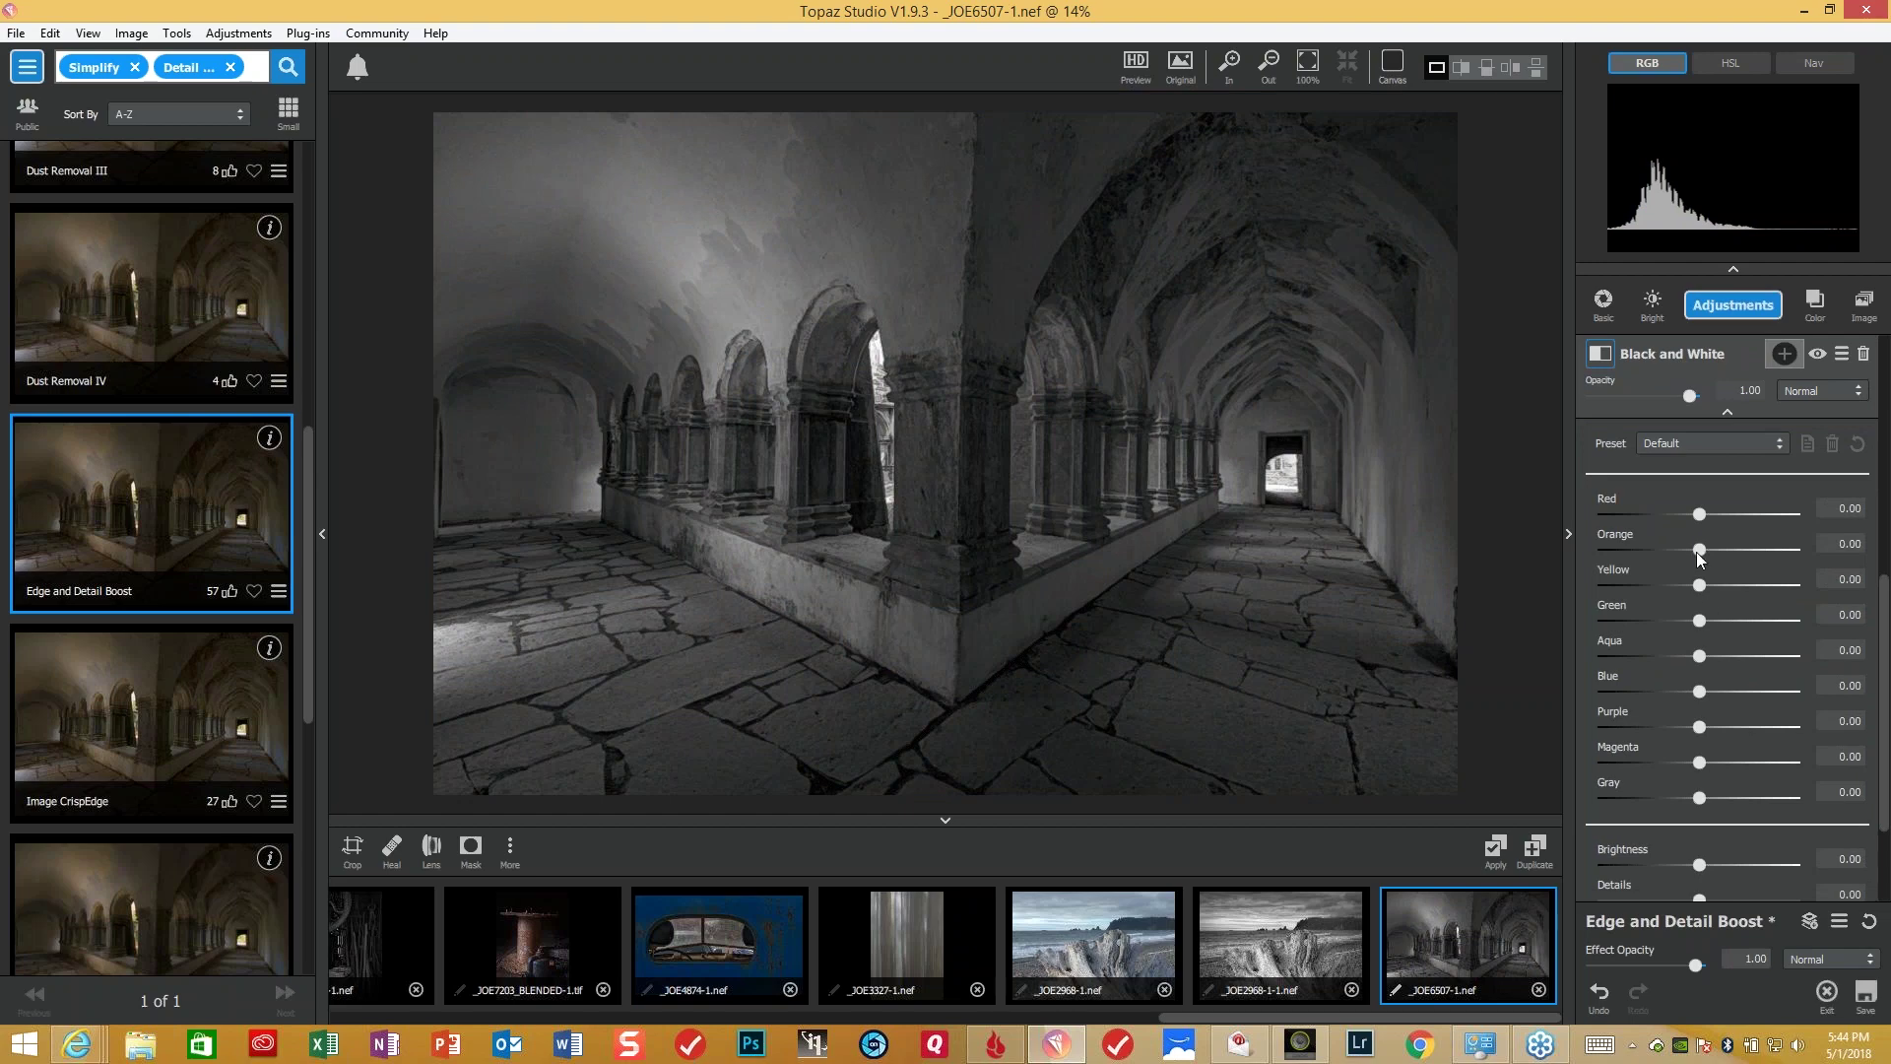
{"action": "left_click", "coordinate": [1699, 584]}
{"action": "left_click_drag", "start_coordinate": [1700, 586], "coordinate": [1681, 586]}
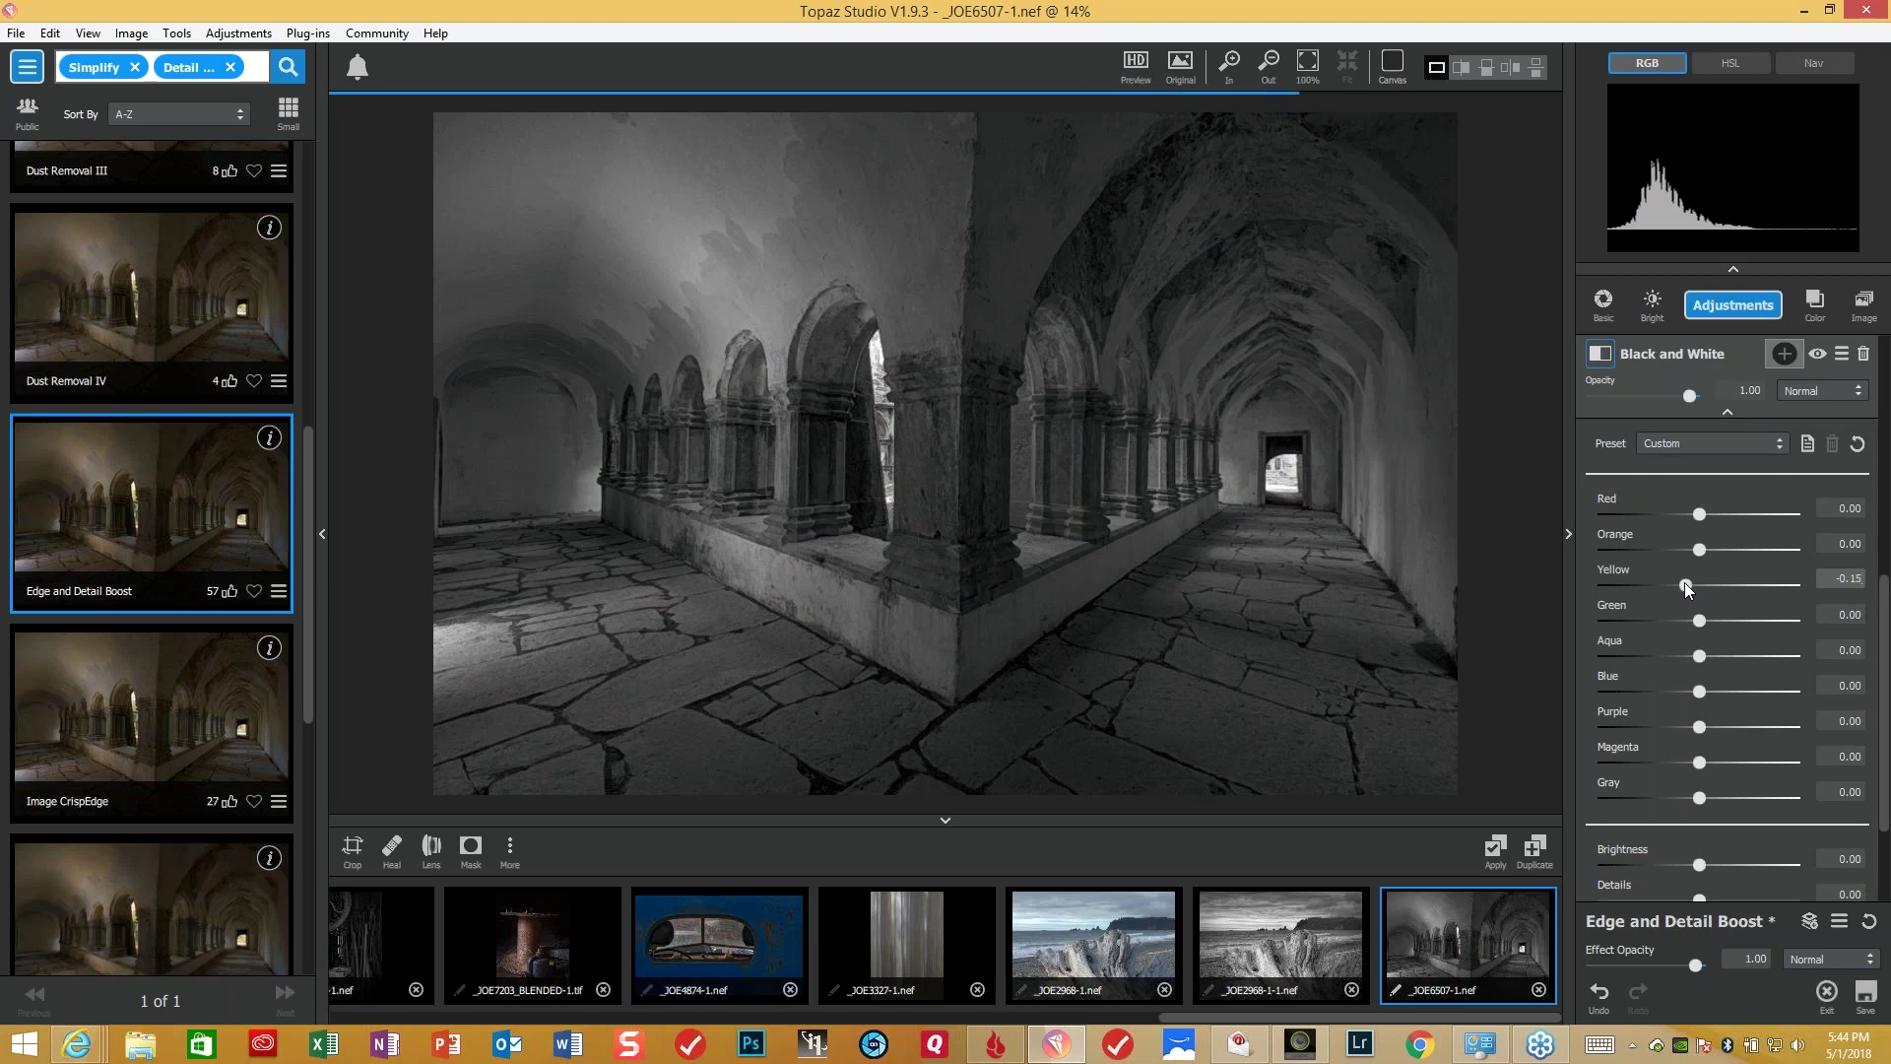
{"action": "left_click_drag", "start_coordinate": [1681, 587], "coordinate": [1680, 587]}
{"action": "left_click", "coordinate": [1678, 585]}
- In the Black and White adjustment, try Red at 0.10 and reset it, and set Blue to 0.02 and Green to -0.22
{"action": "mouse_move", "coordinate": [1698, 522]}
{"action": "left_mouse_down"}
{"action": "mouse_move", "coordinate": [1728, 515]}
{"action": "mouse_move", "coordinate": [1643, 516]}
{"action": "mouse_move", "coordinate": [1705, 512]}
{"action": "left_mouse_up"}
{"action": "double_click", "coordinate": [1593, 495]}
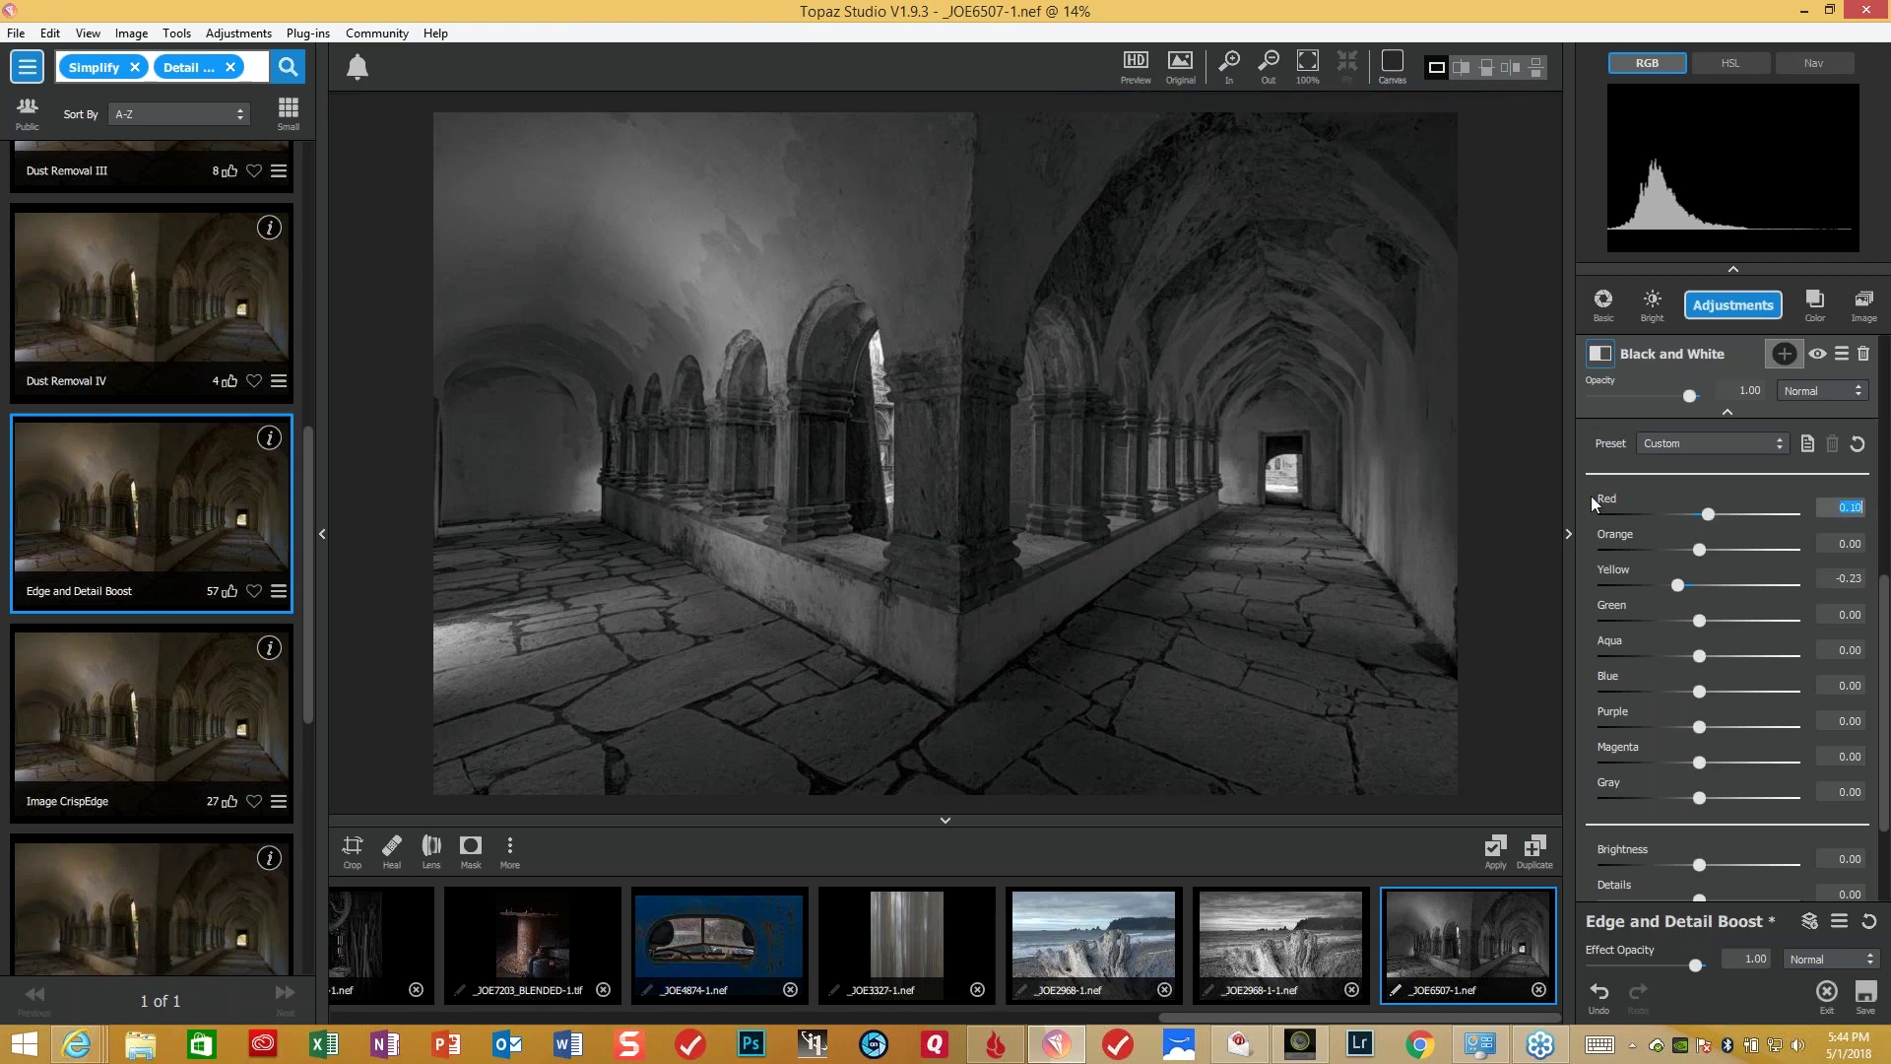
{"action": "mouse_move", "coordinate": [1699, 693]}
{"action": "left_mouse_down"}
{"action": "mouse_move", "coordinate": [1681, 695]}
{"action": "mouse_move", "coordinate": [1700, 696]}
{"action": "left_mouse_up"}
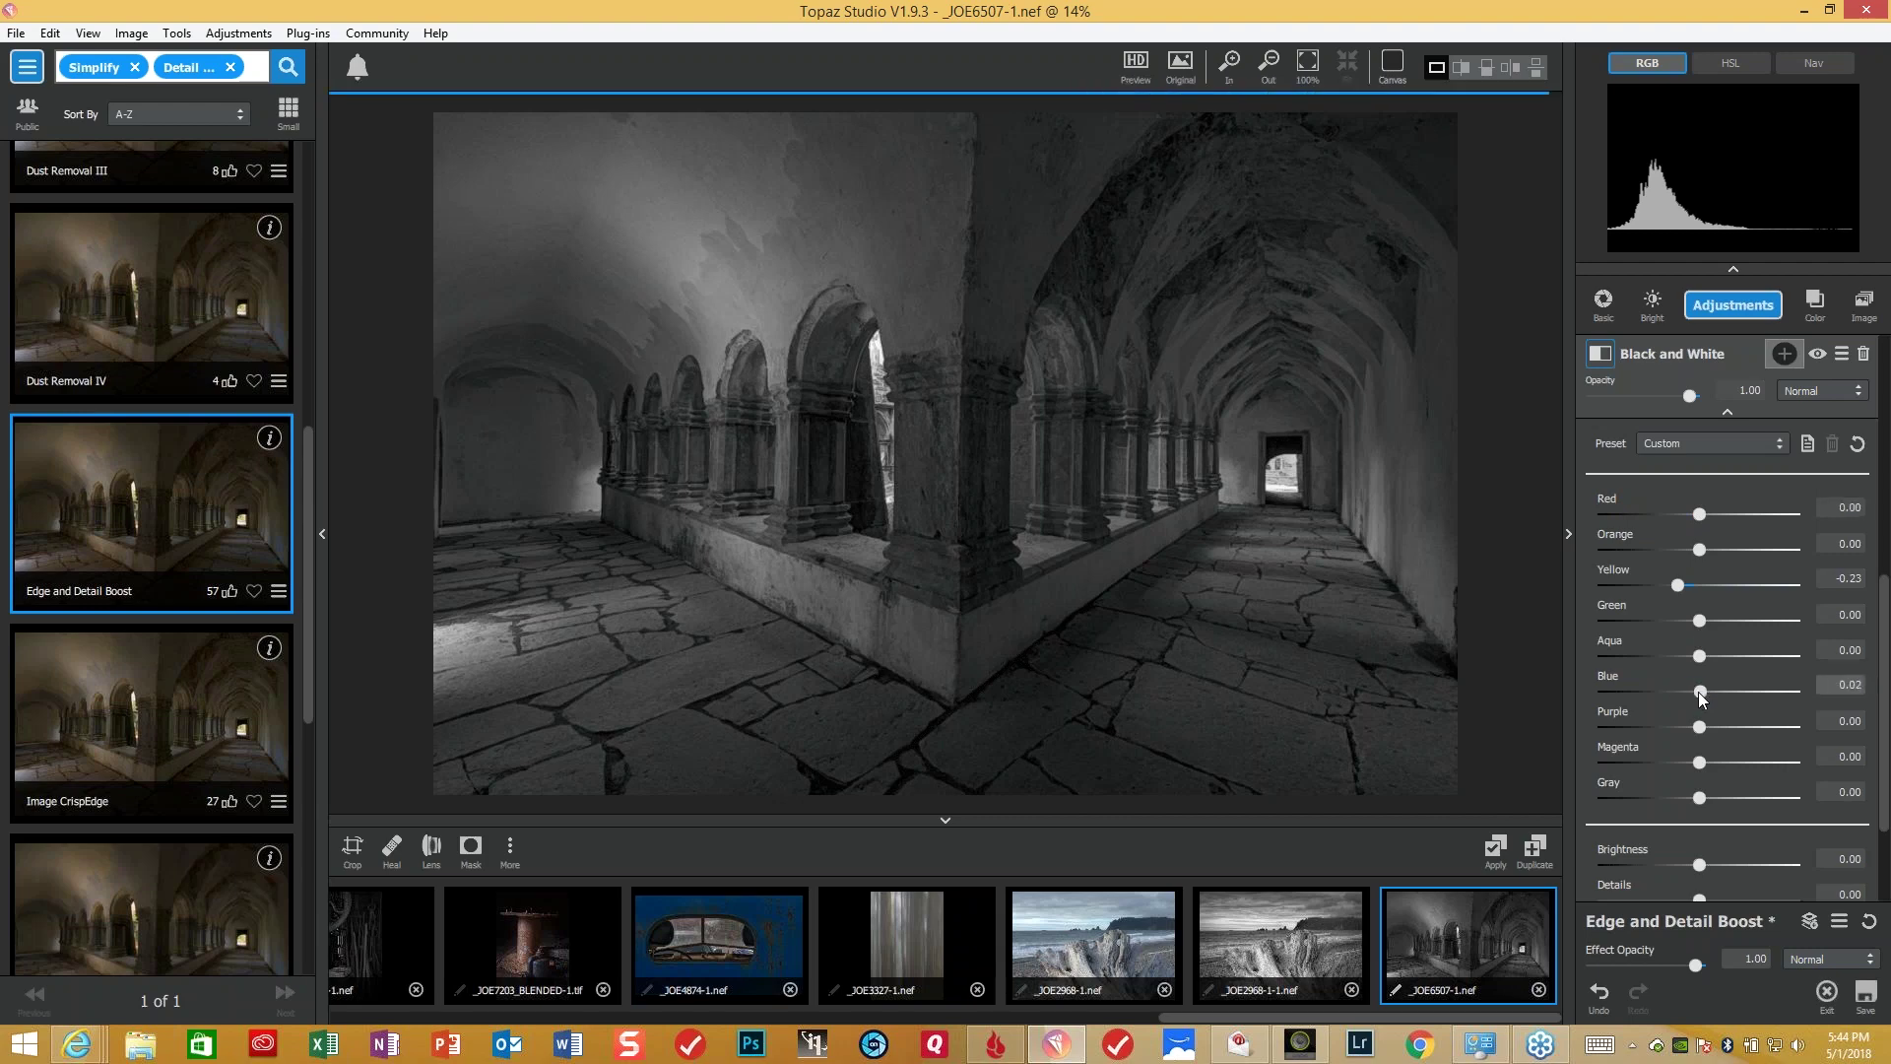
{"action": "left_click", "coordinate": [1697, 627]}
{"action": "mouse_move", "coordinate": [1696, 626]}
{"action": "left_mouse_down"}
{"action": "mouse_move", "coordinate": [1633, 624]}
{"action": "mouse_move", "coordinate": [1676, 624]}
{"action": "left_mouse_up"}
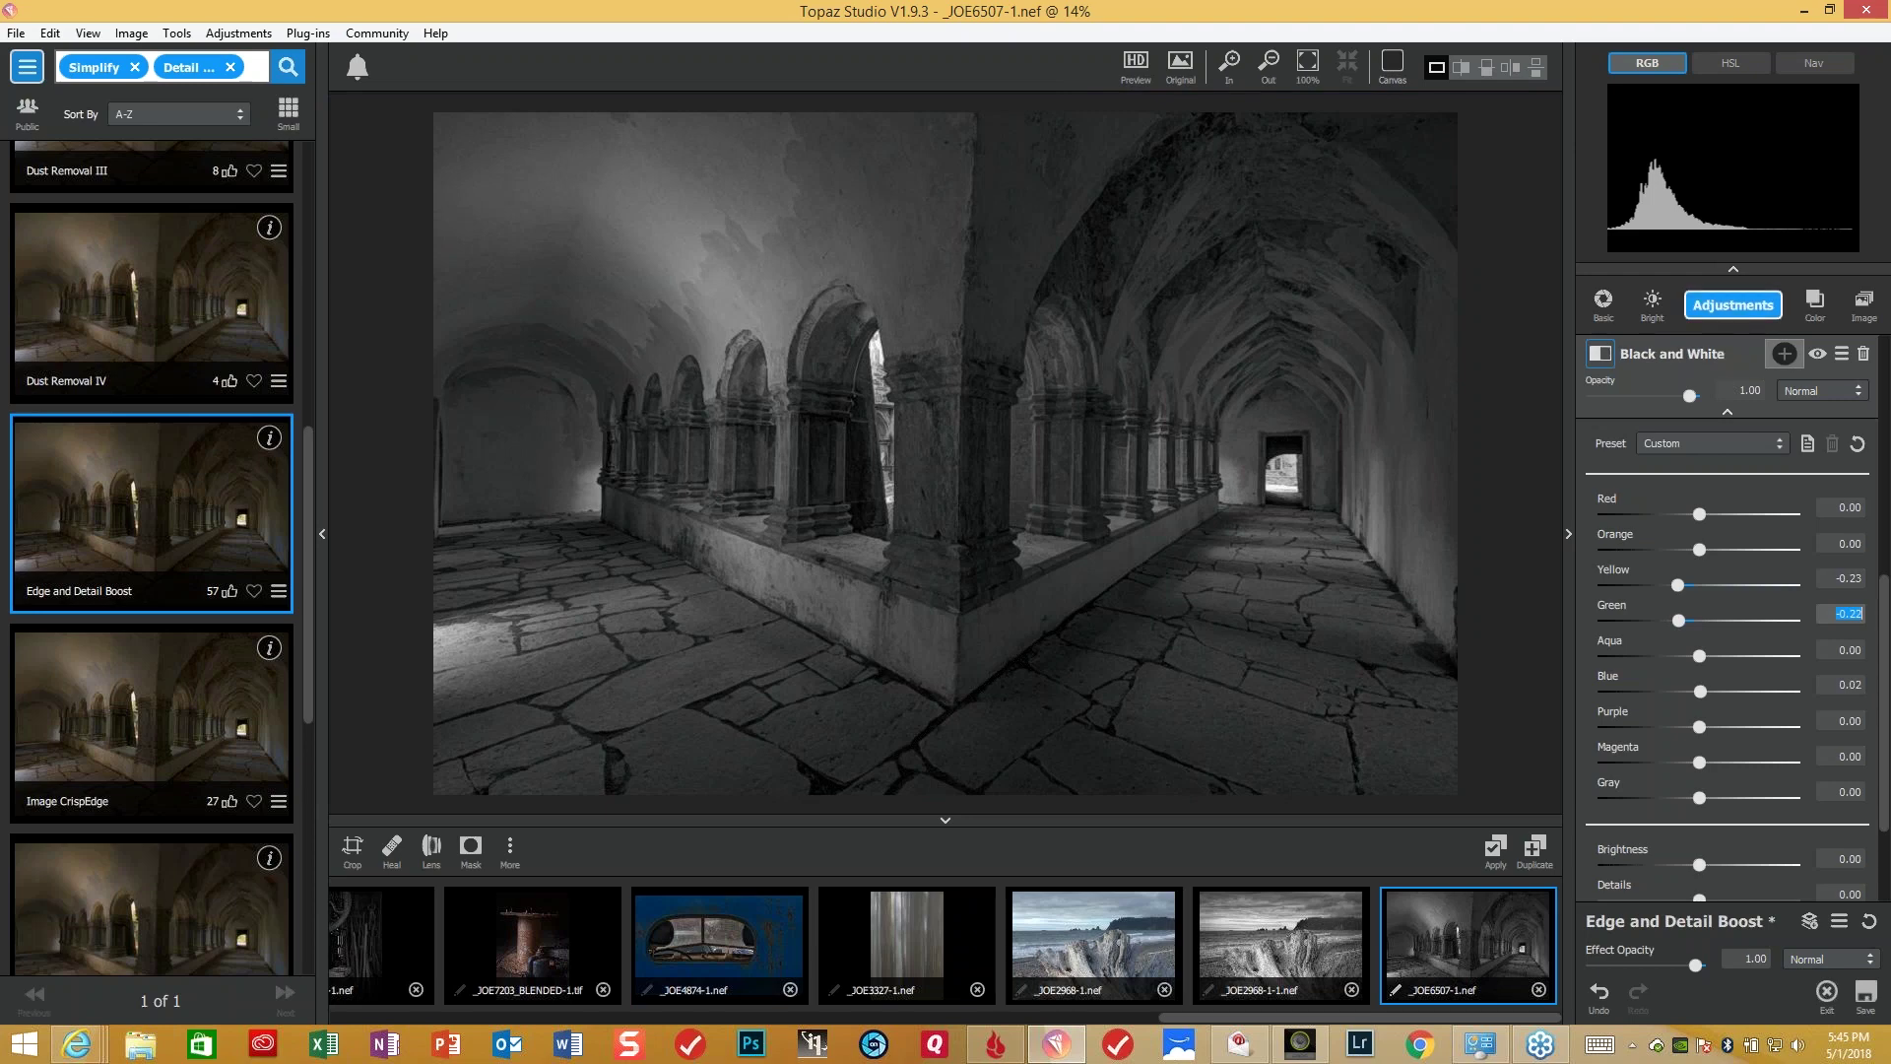
- Add a Vignette adjustment with Strength 0.36 and Size 0.75
{"action": "left_click", "coordinate": [1733, 306]}
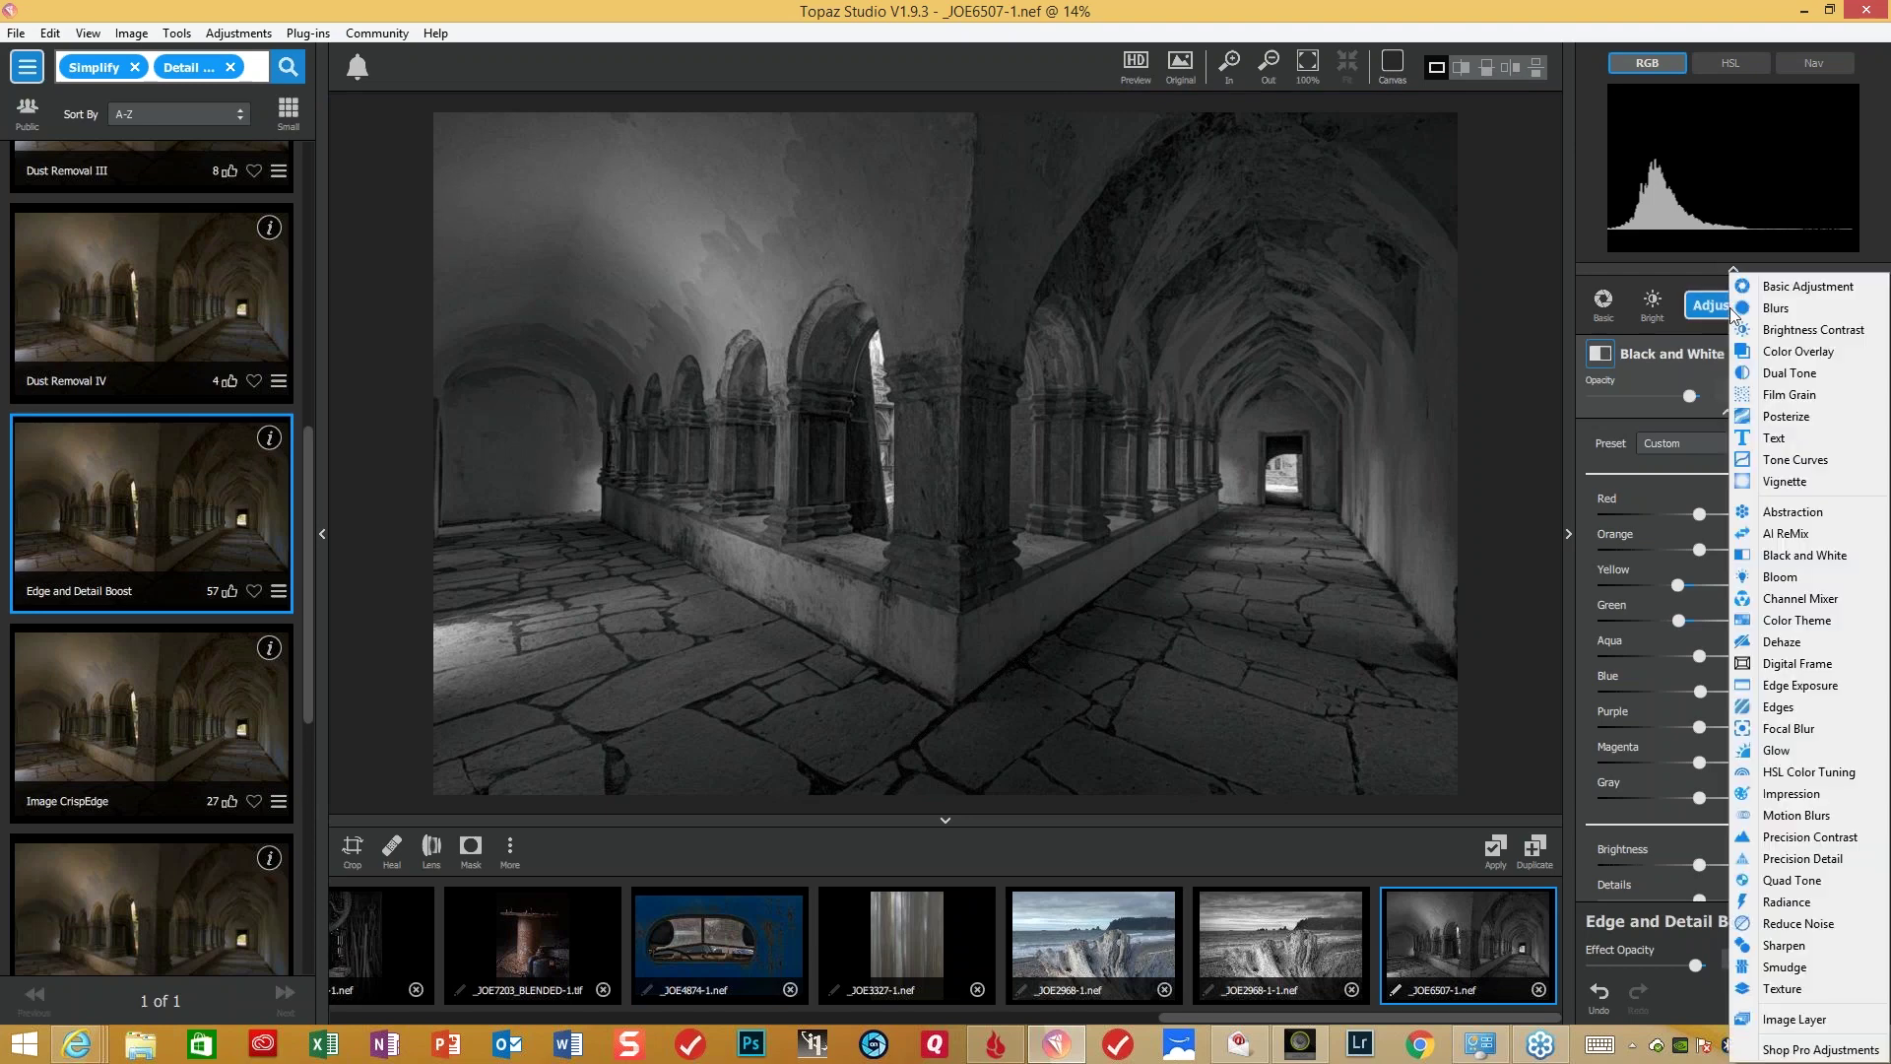
{"action": "left_click", "coordinate": [1809, 482]}
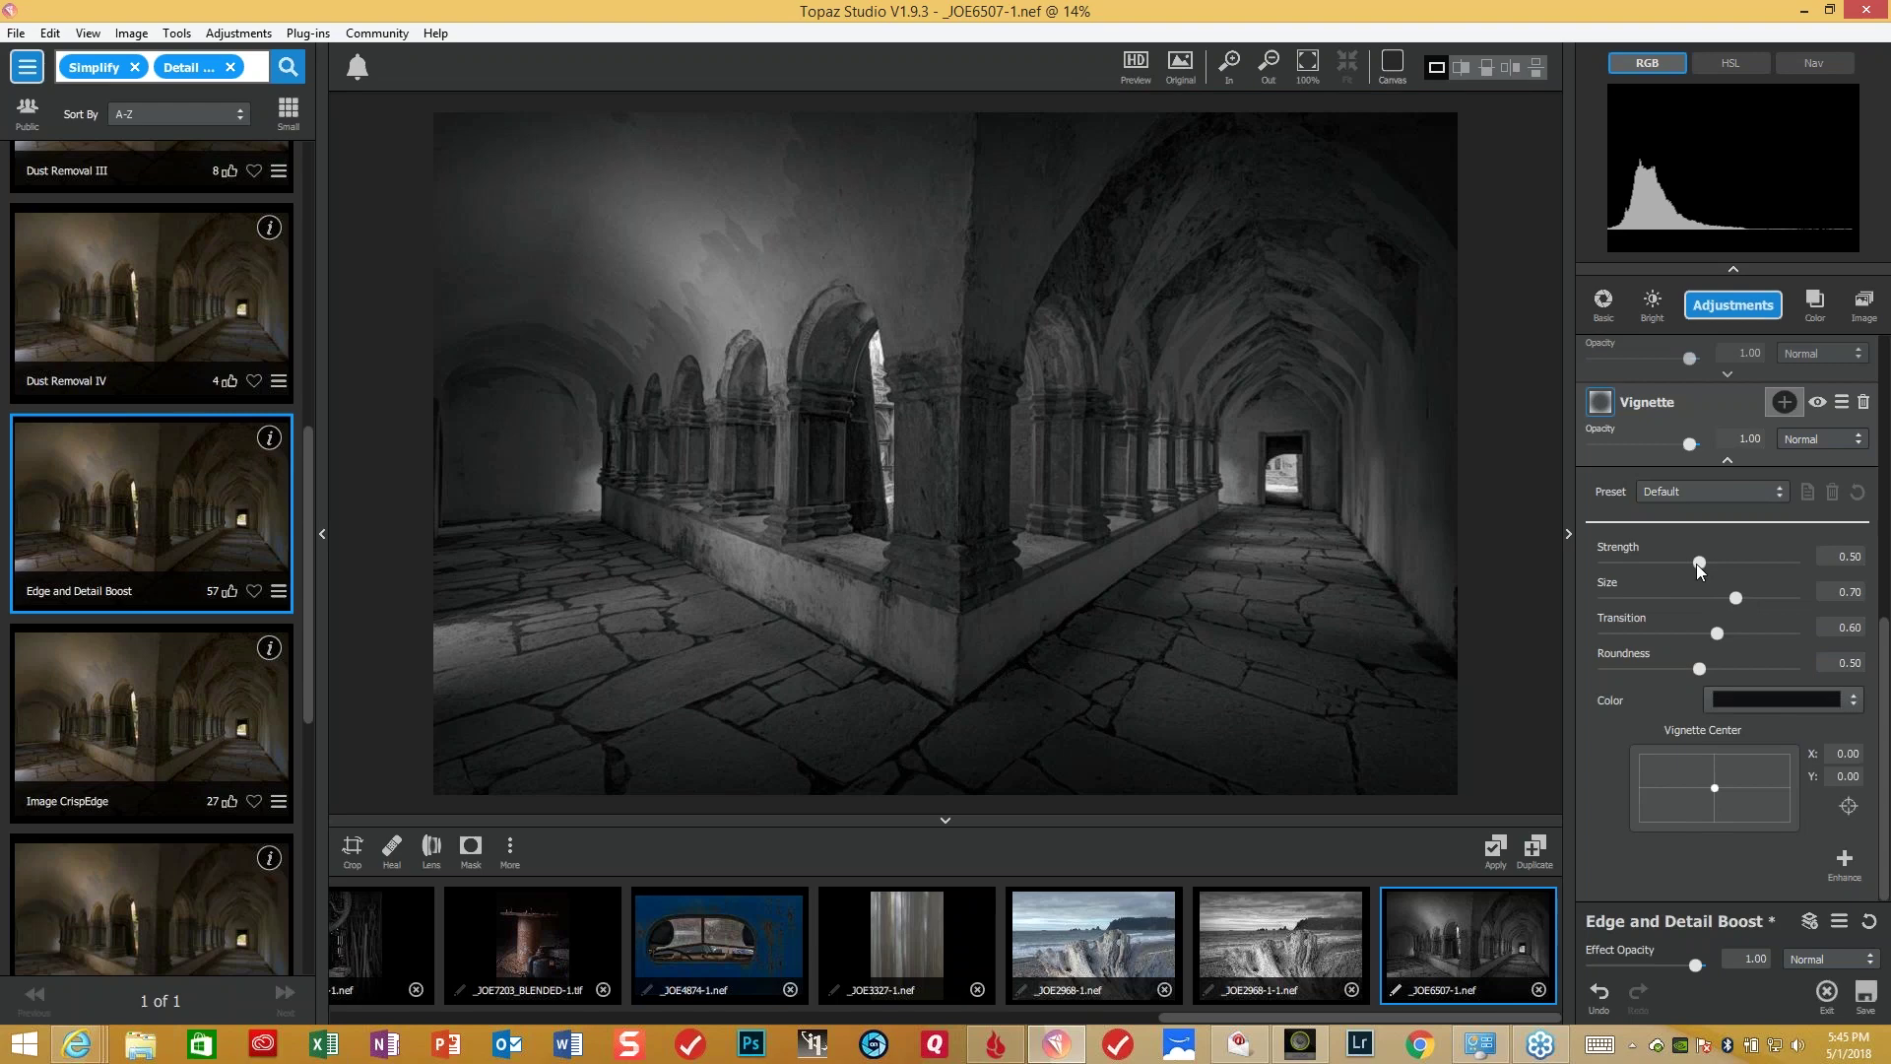
{"action": "left_click_drag", "start_coordinate": [1696, 563], "coordinate": [1674, 564]}
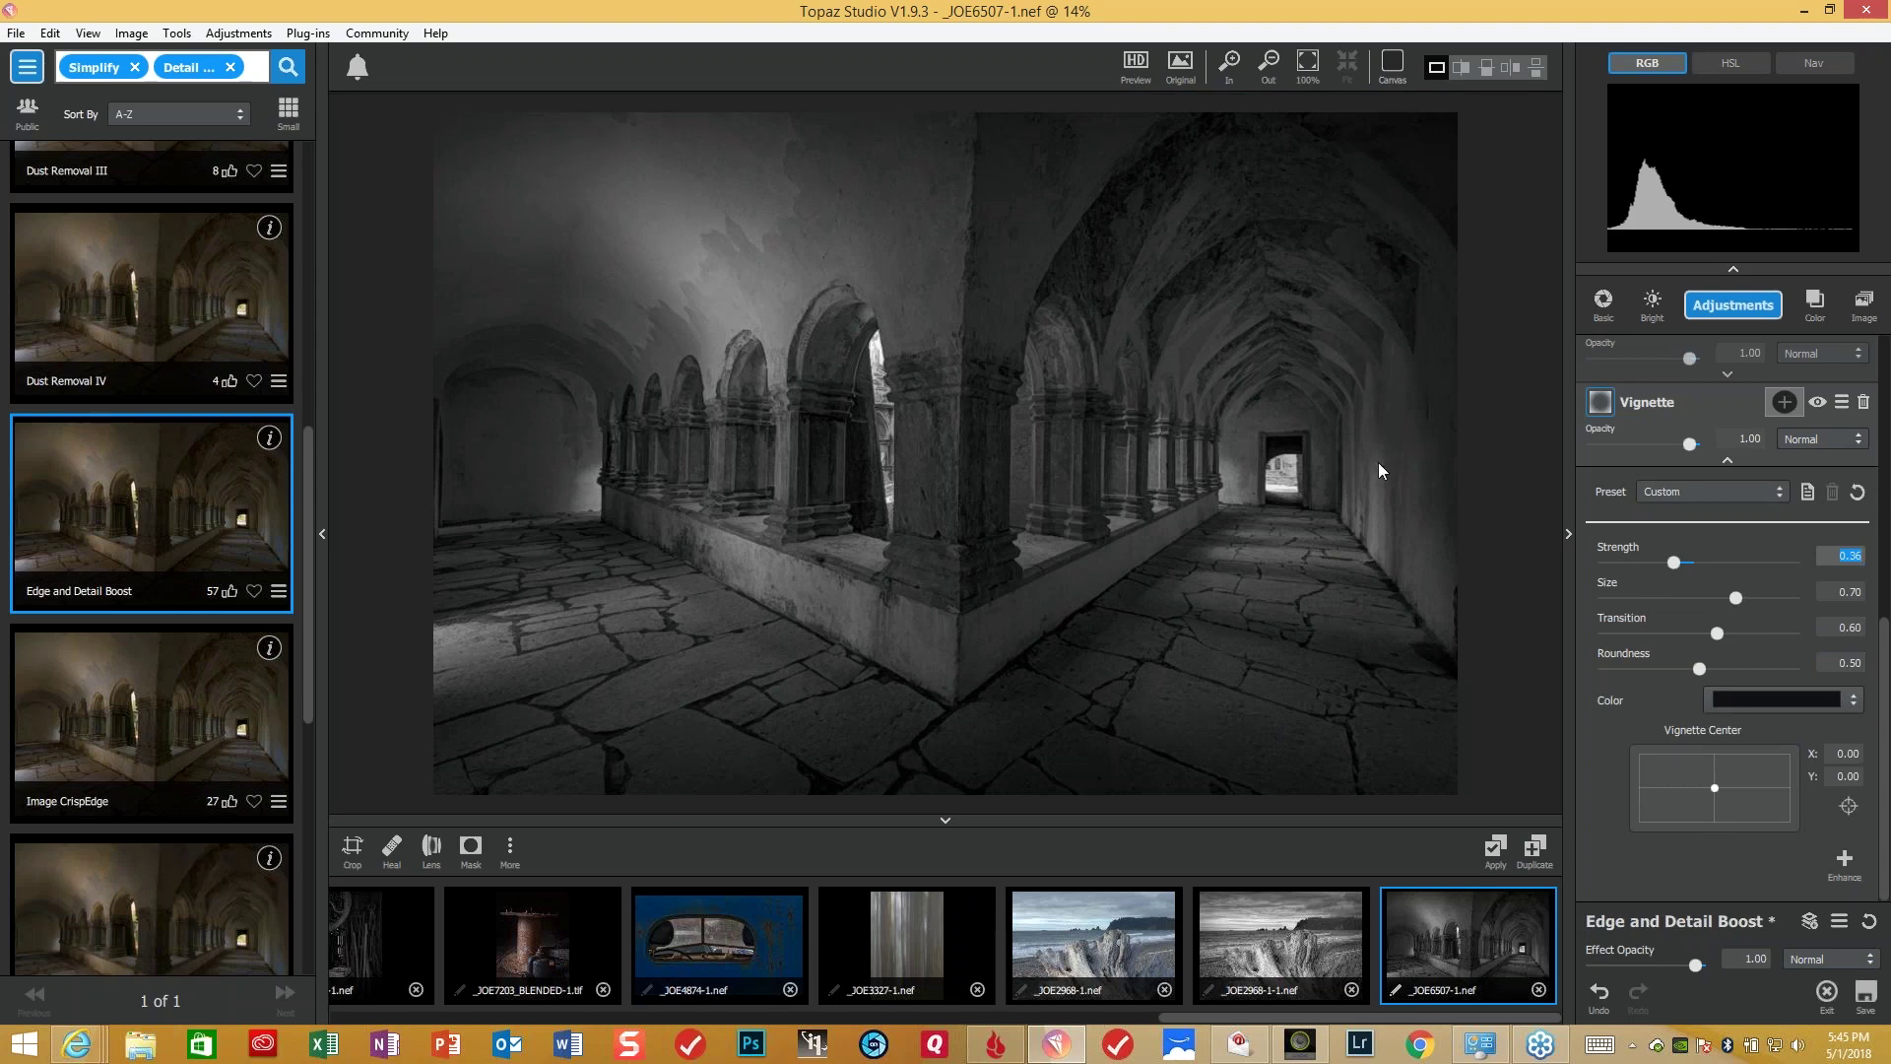
{"action": "left_click_drag", "start_coordinate": [1735, 599], "coordinate": [1742, 599]}
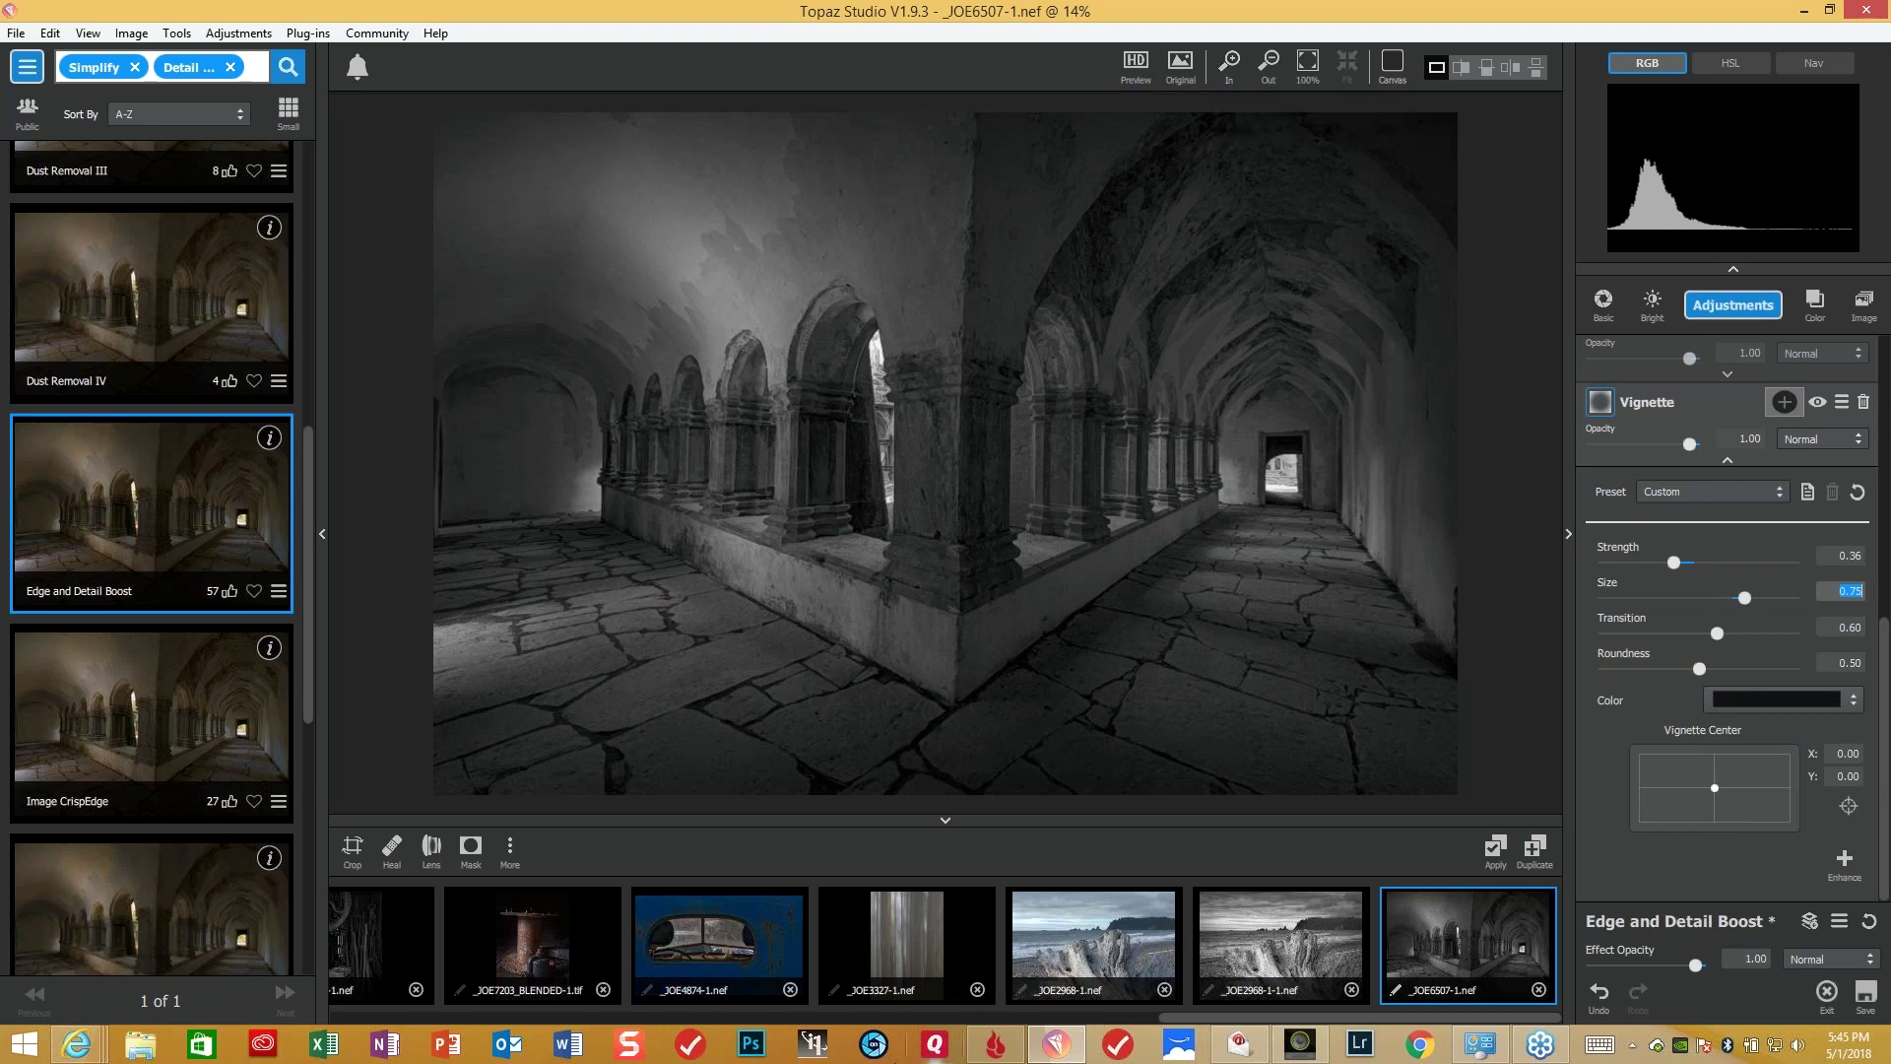
- Switch to the image _JOE9562_straightened.tif among the open images
{"action": "mouse_move", "coordinate": [1267, 1037]}
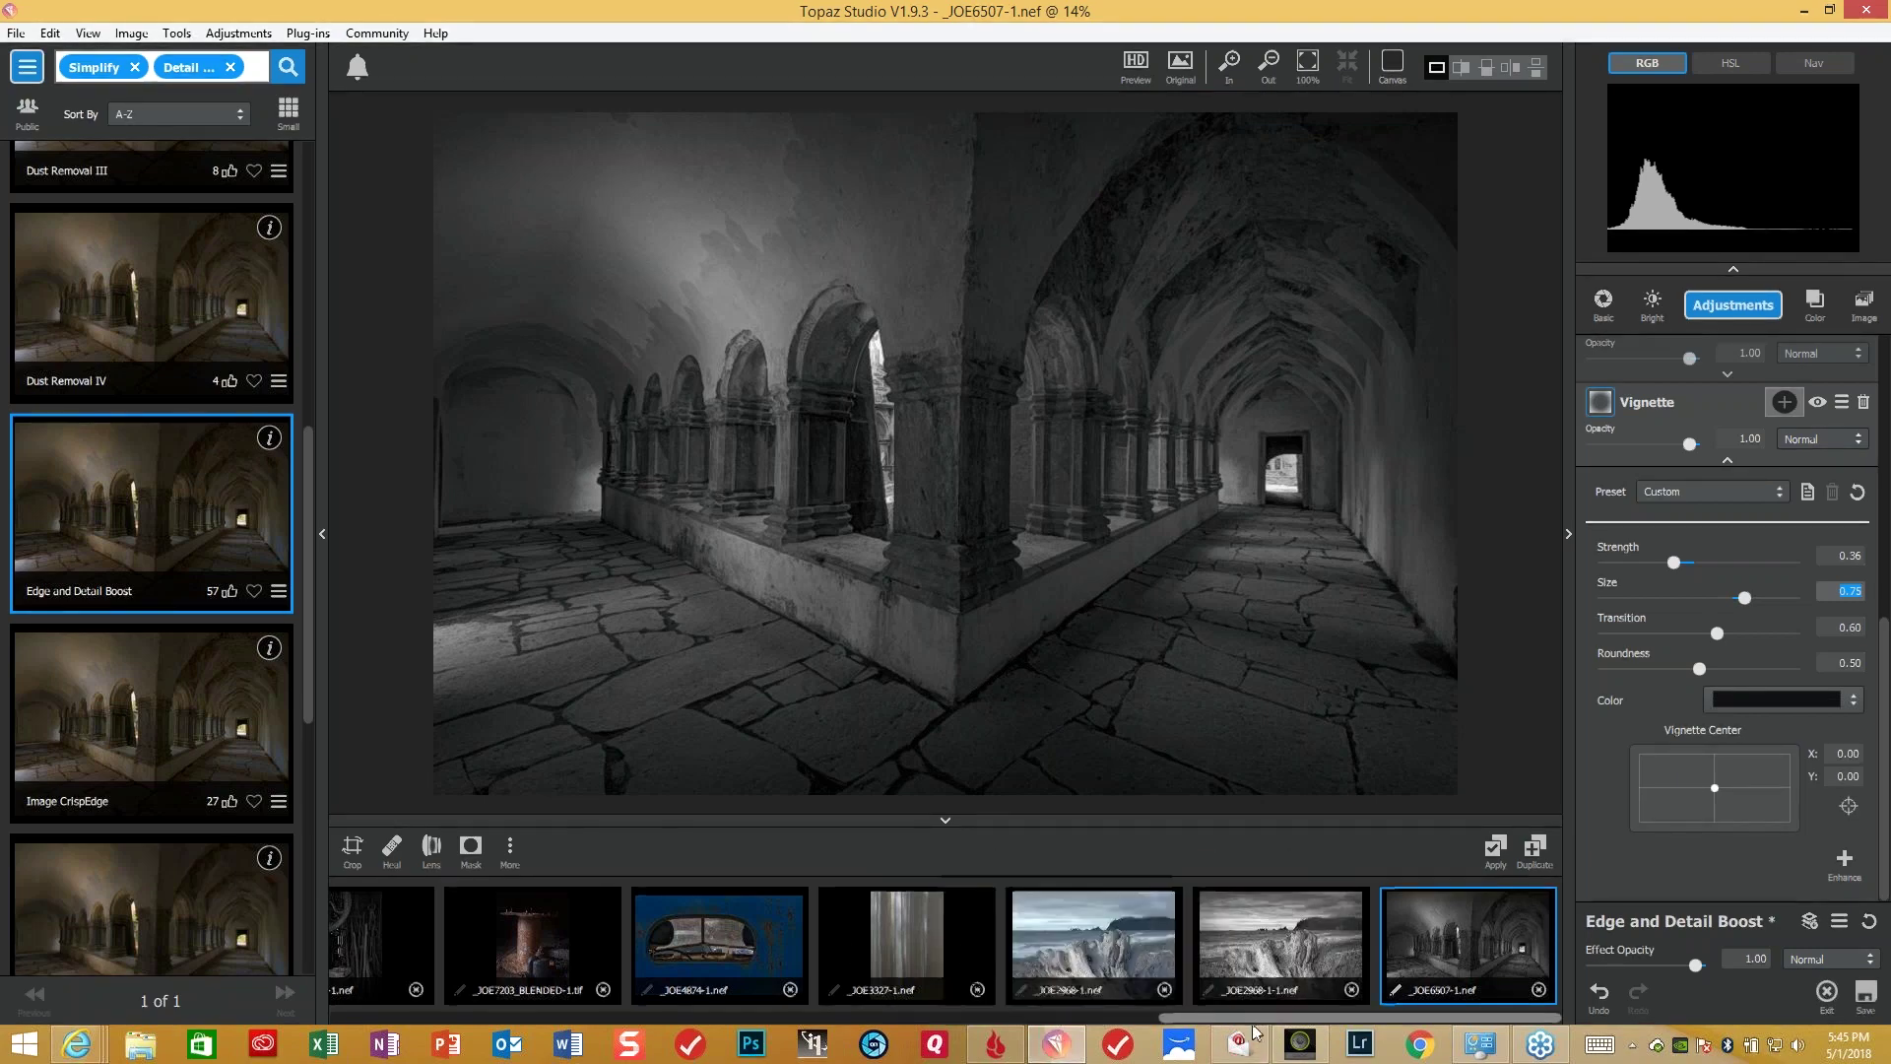
{"action": "scroll", "coordinate": [1046, 1008], "scroll_direction": "up", "scroll_amount": 5}
{"action": "scroll", "coordinate": [1046, 1007], "scroll_direction": "up", "scroll_amount": 4}
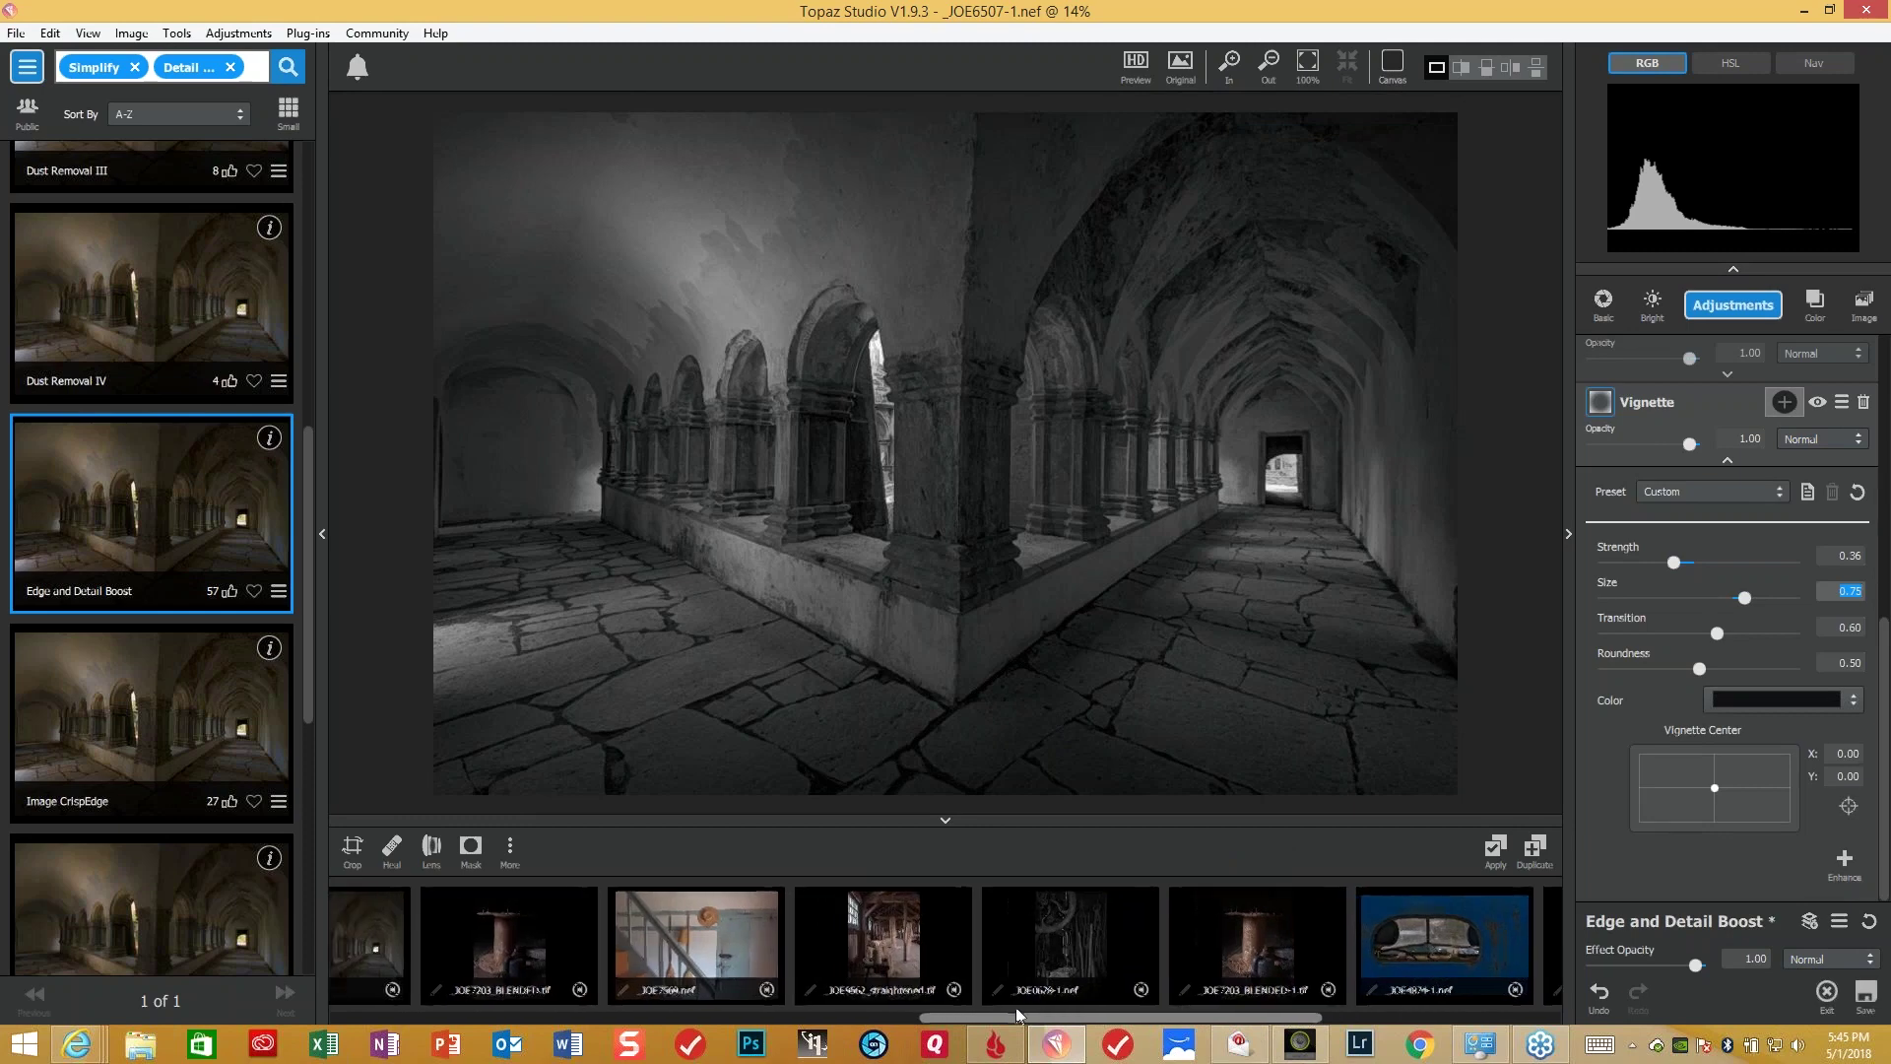
{"action": "scroll", "coordinate": [1007, 1007], "scroll_direction": "up", "scroll_amount": 1}
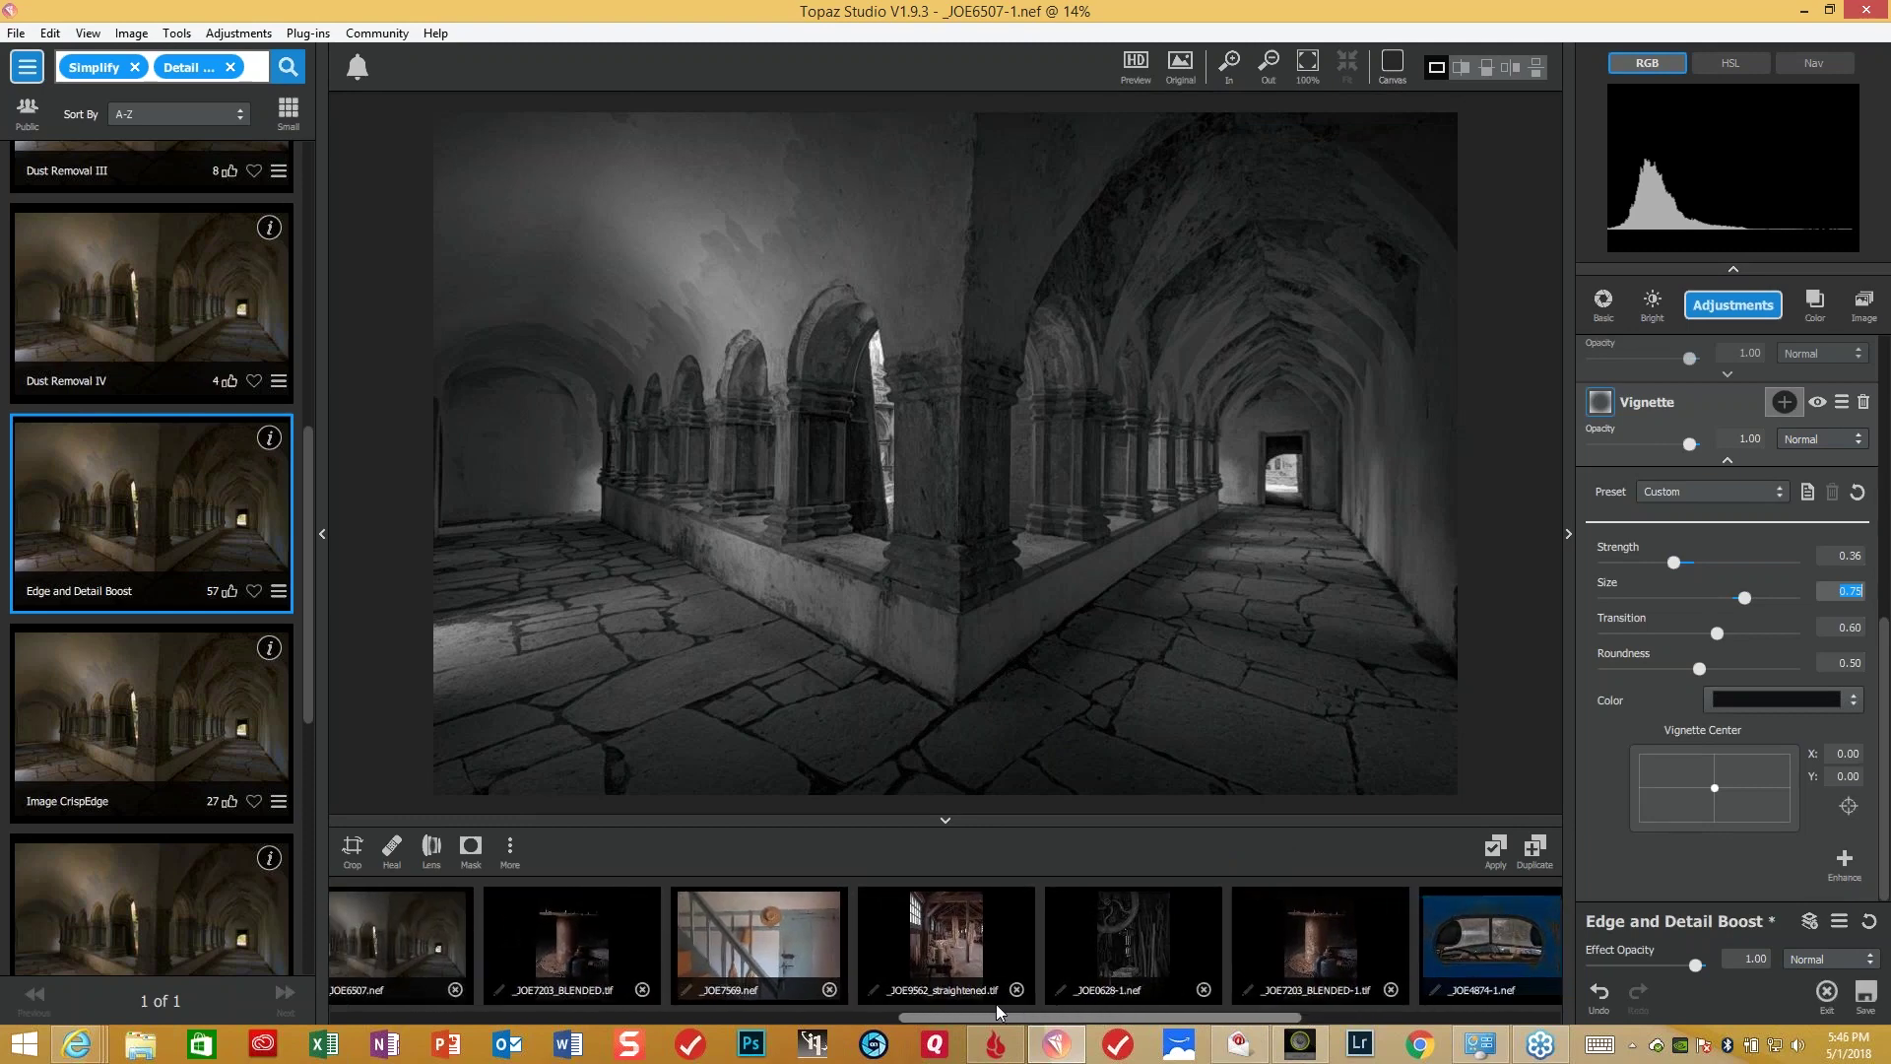
{"action": "left_click", "coordinate": [971, 948]}
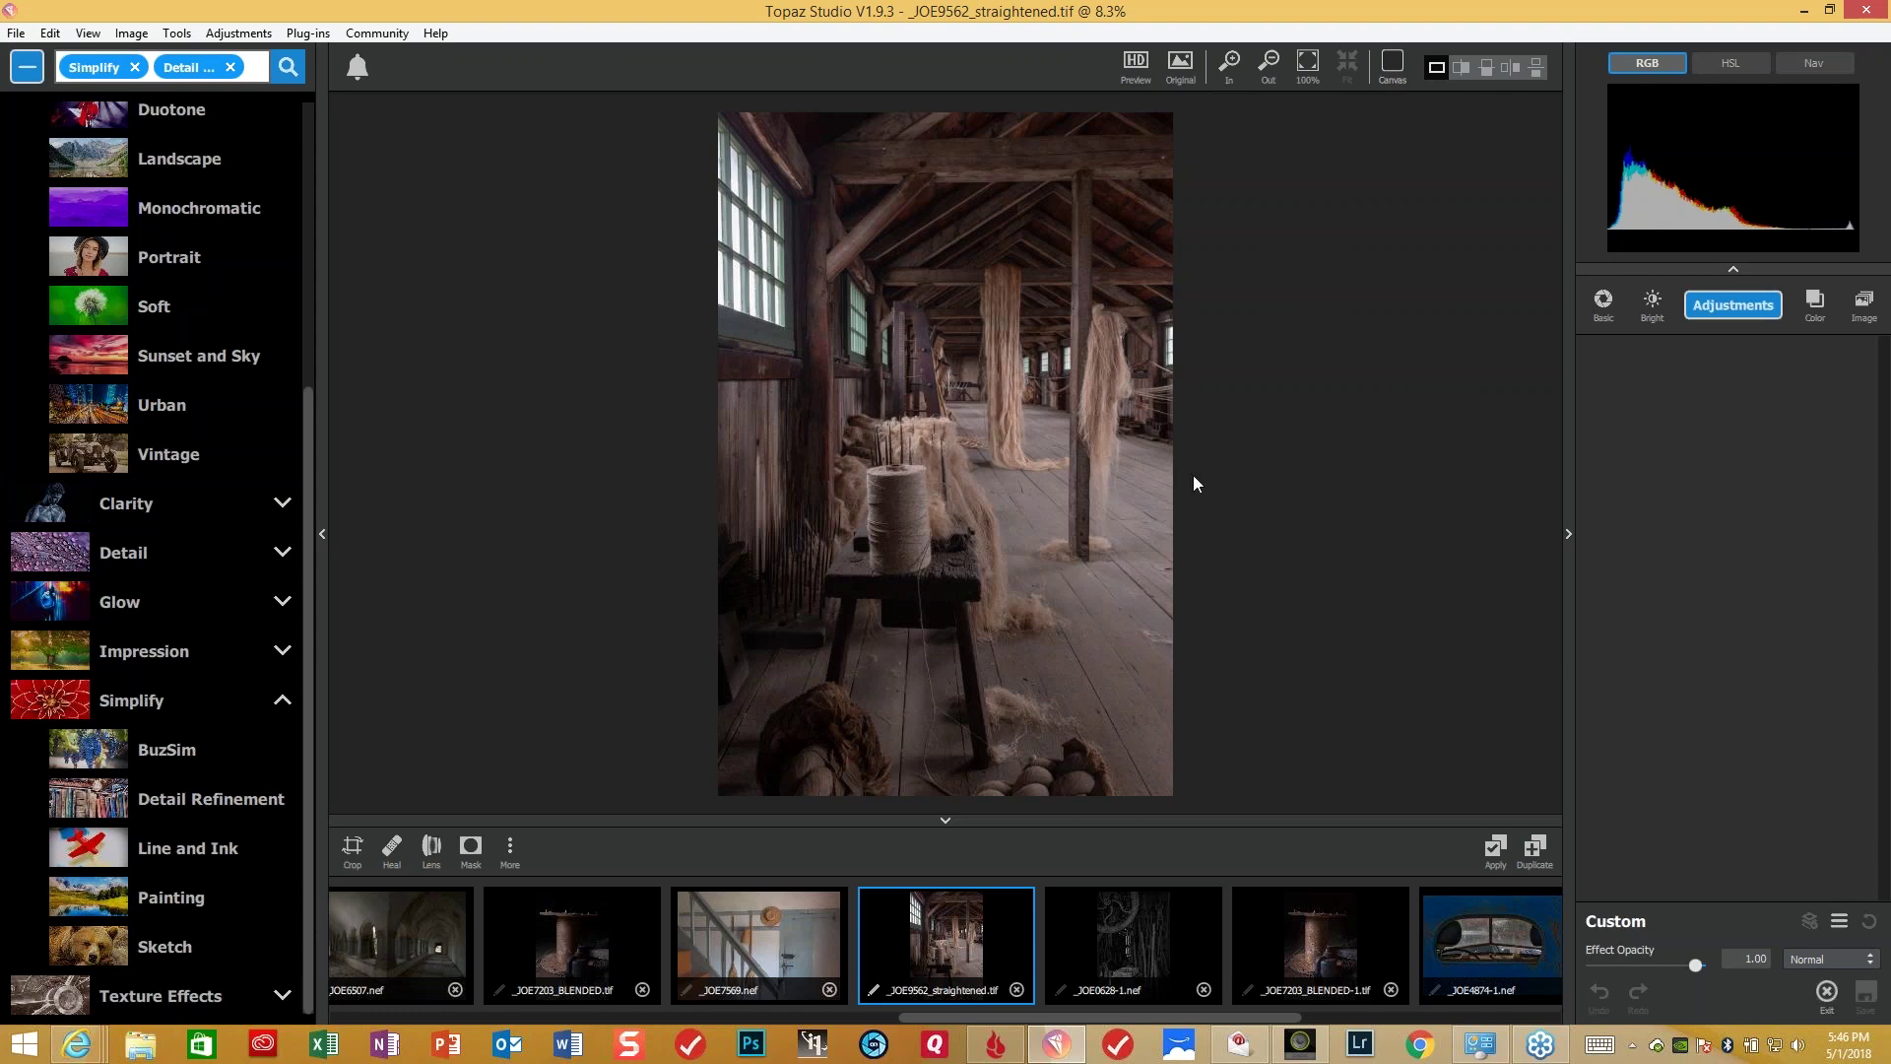
- Process the image in the Topaz Adjust 5 plug-in with the Classic Collection preset Brilliant Warm and return the result to Topaz Studio
{"action": "left_click", "coordinate": [309, 36]}
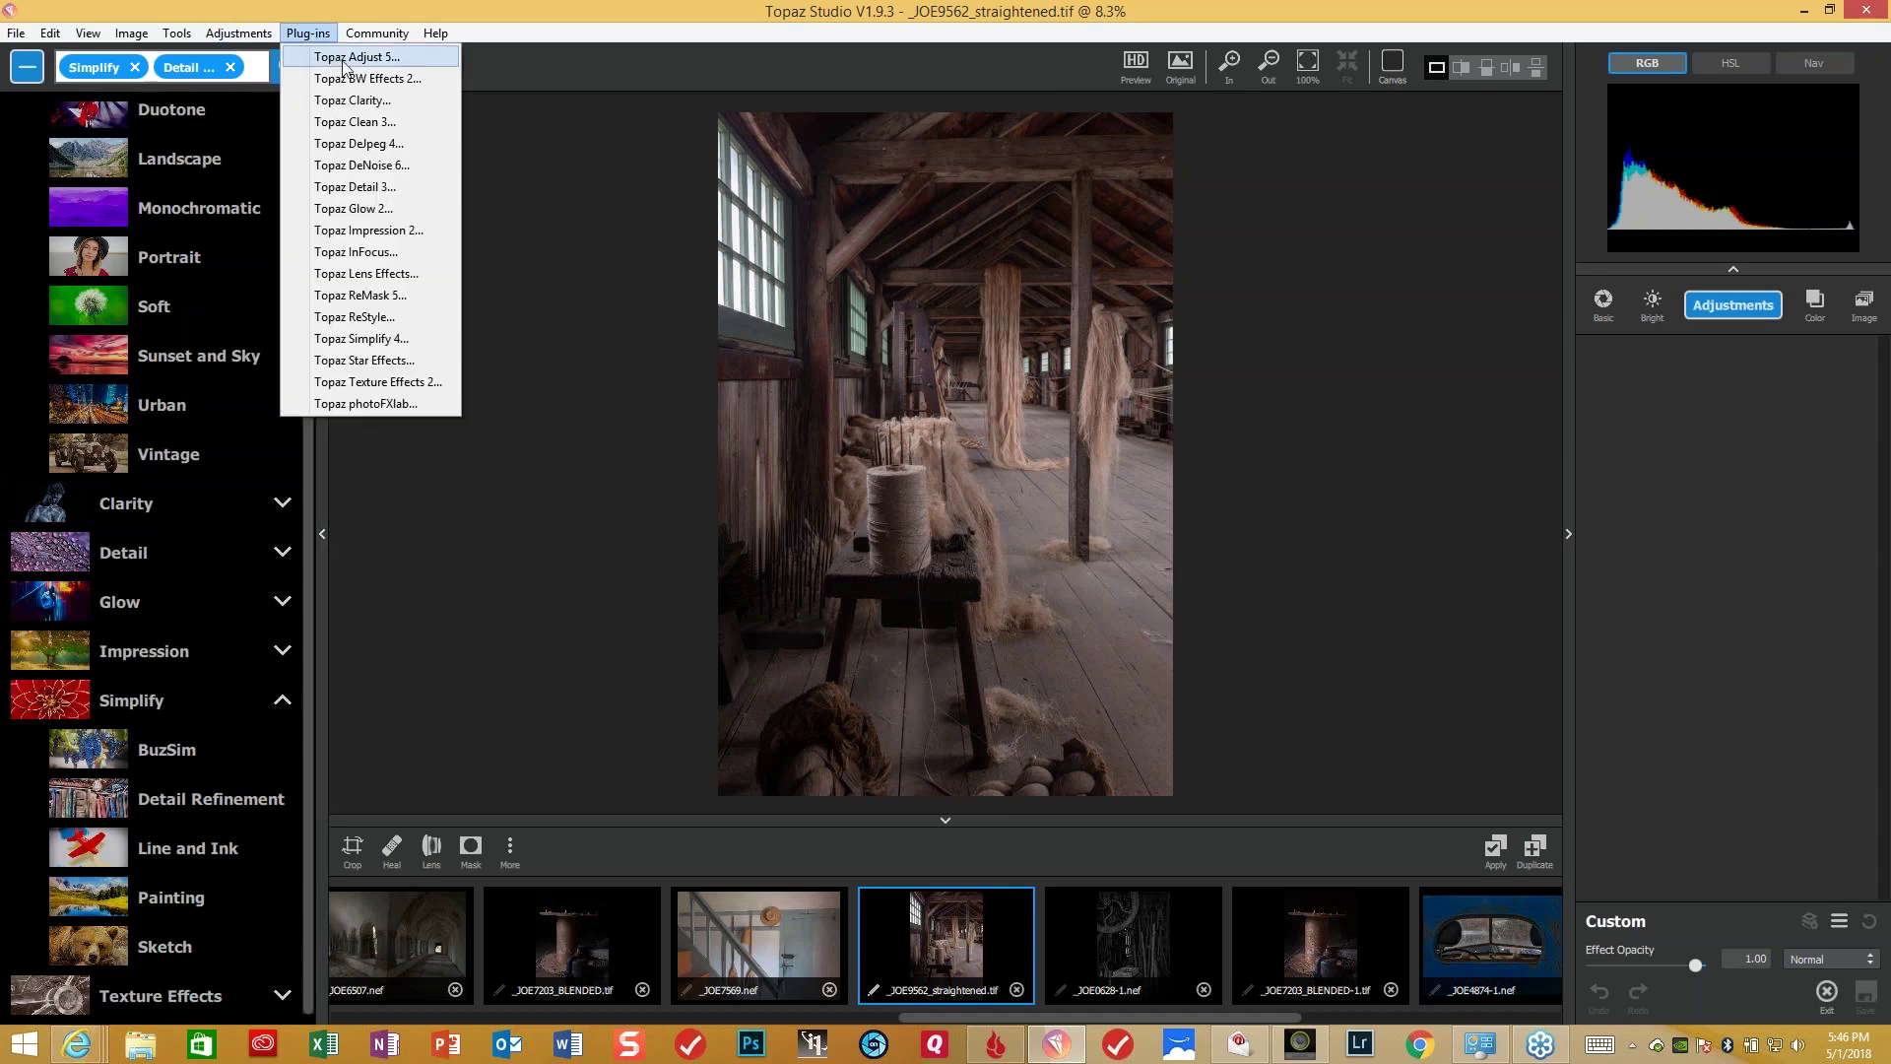
{"action": "left_click", "coordinate": [351, 57]}
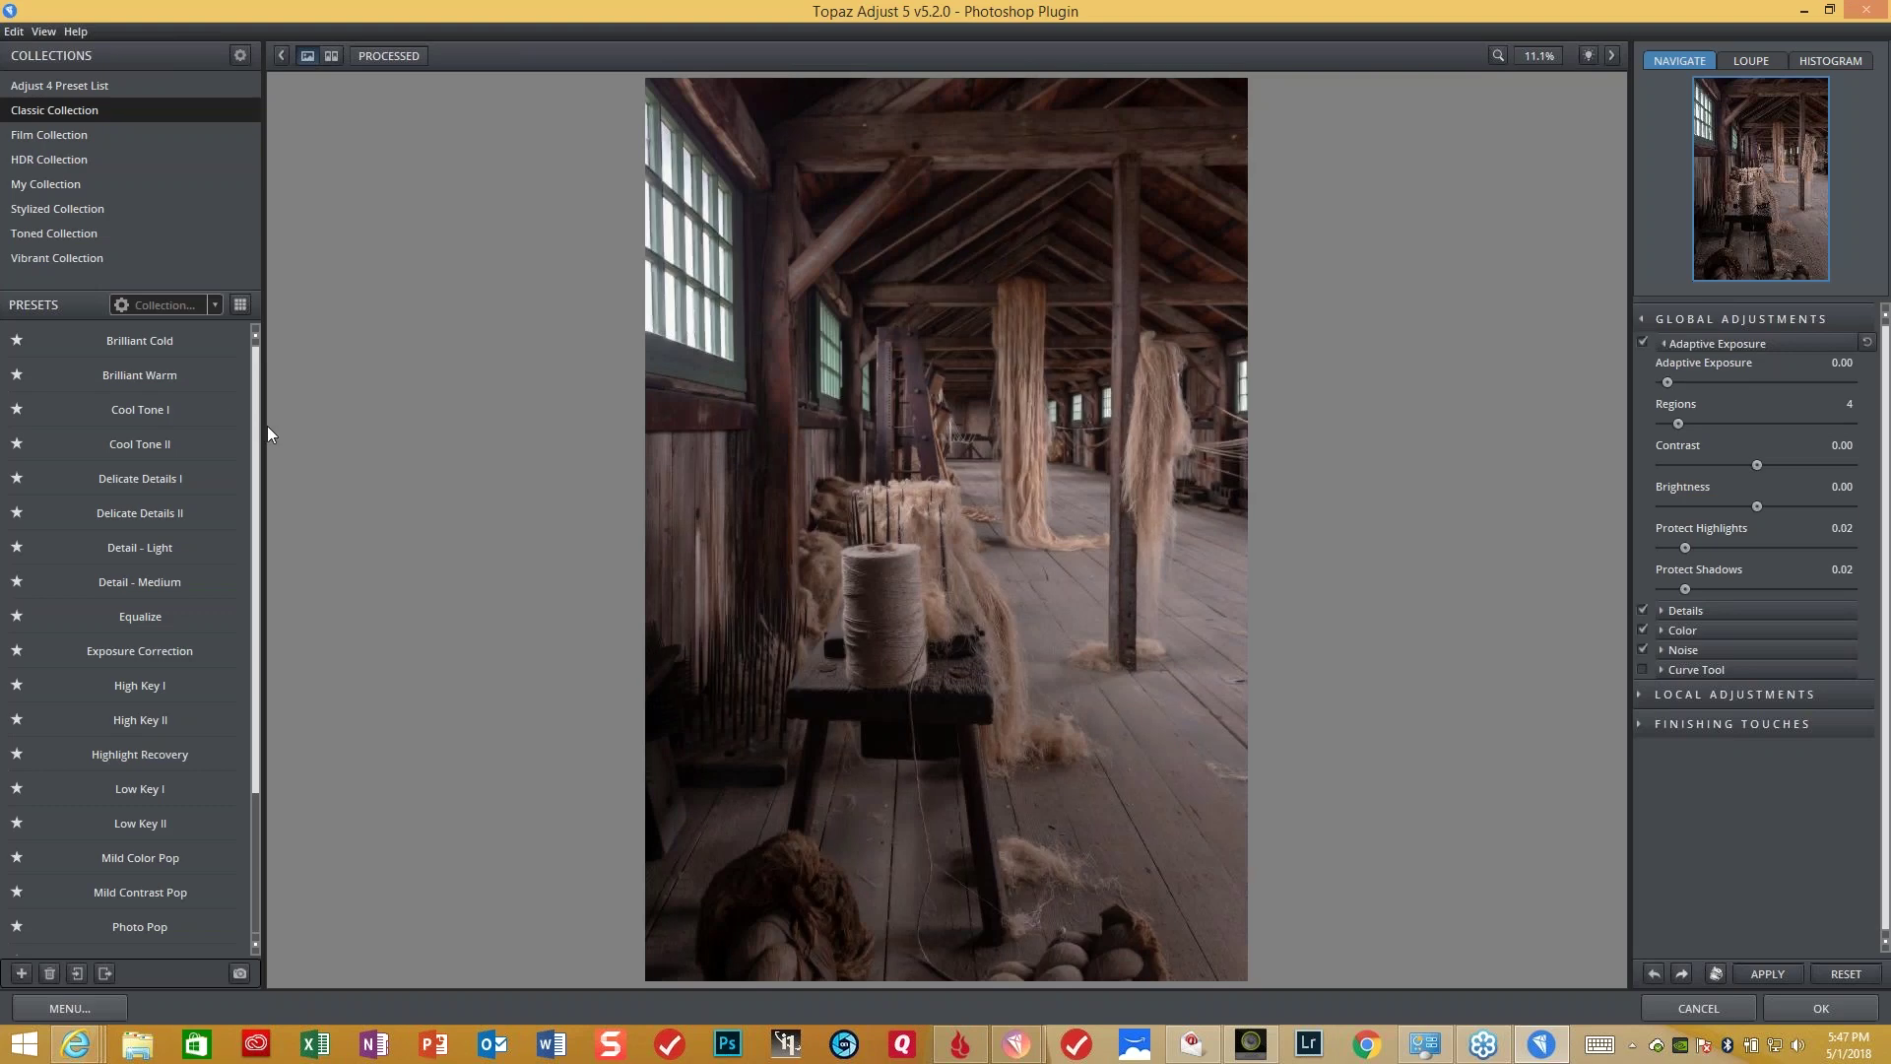
{"action": "mouse_move", "coordinate": [174, 386]}
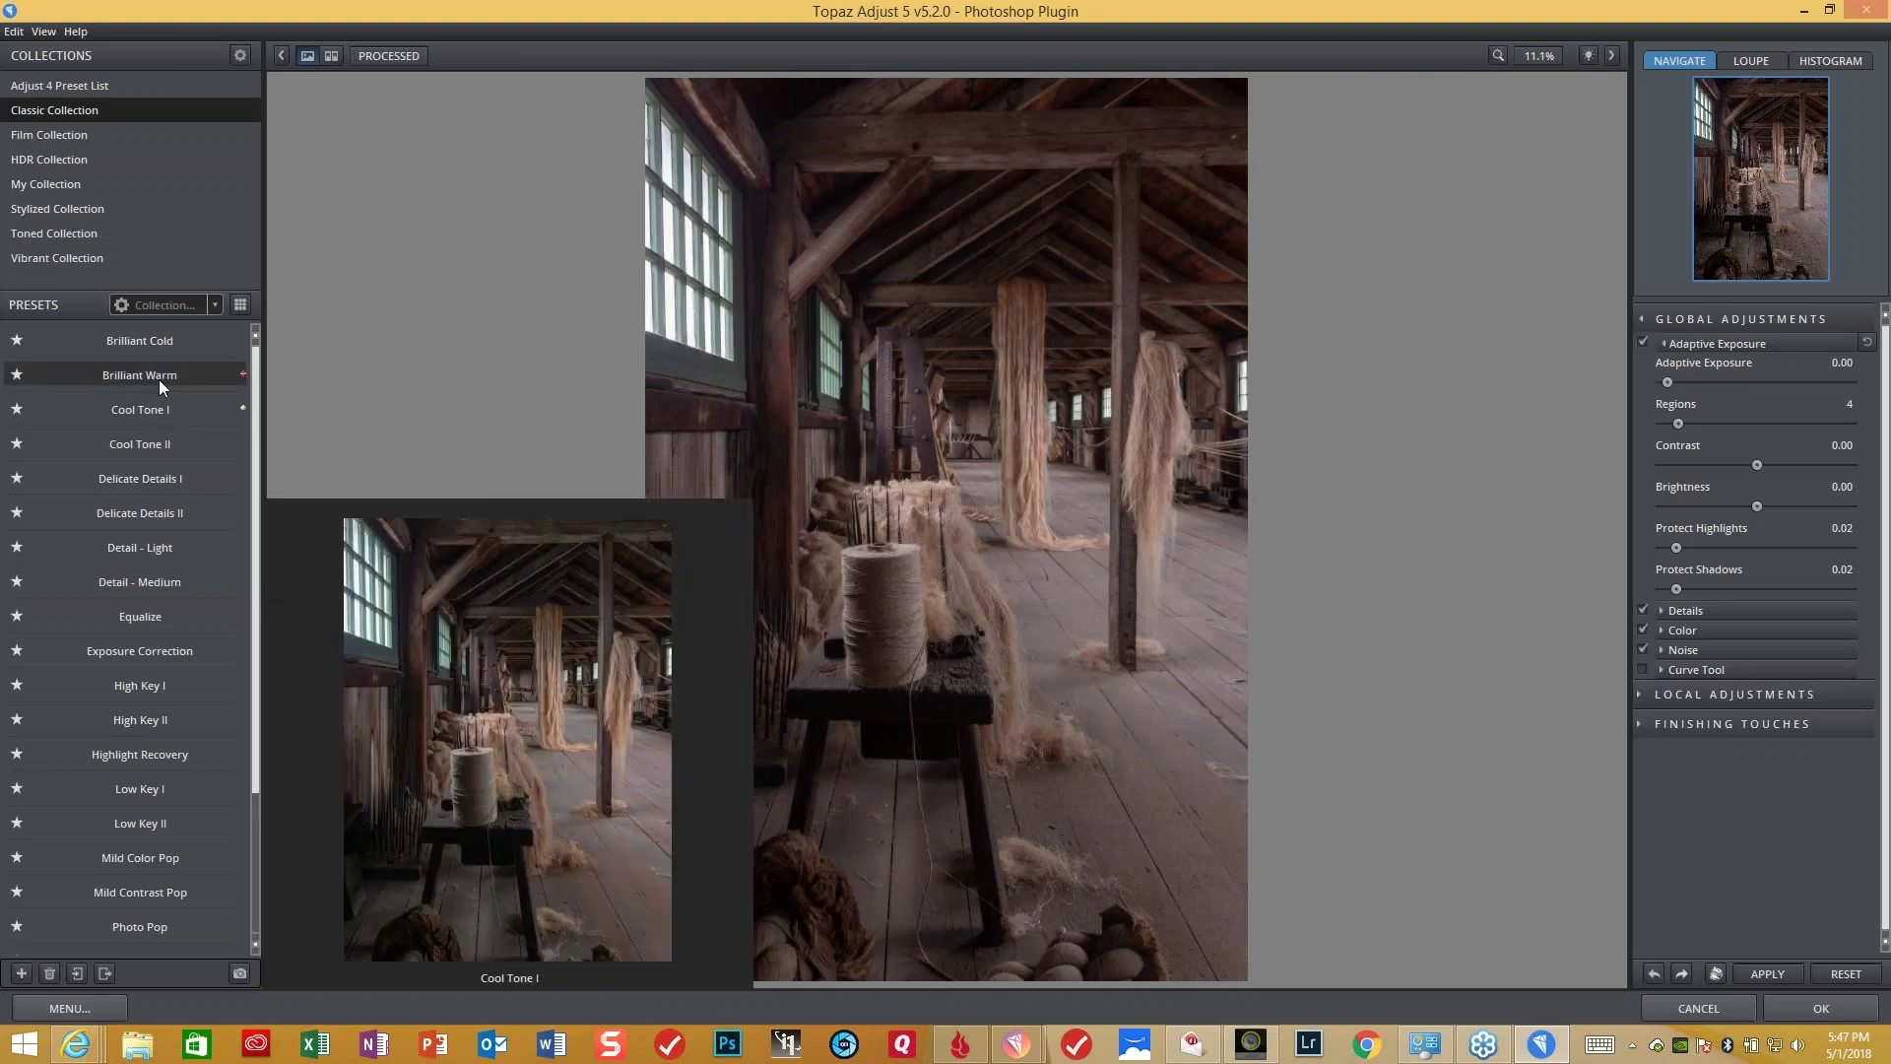
{"action": "left_click", "coordinate": [157, 378]}
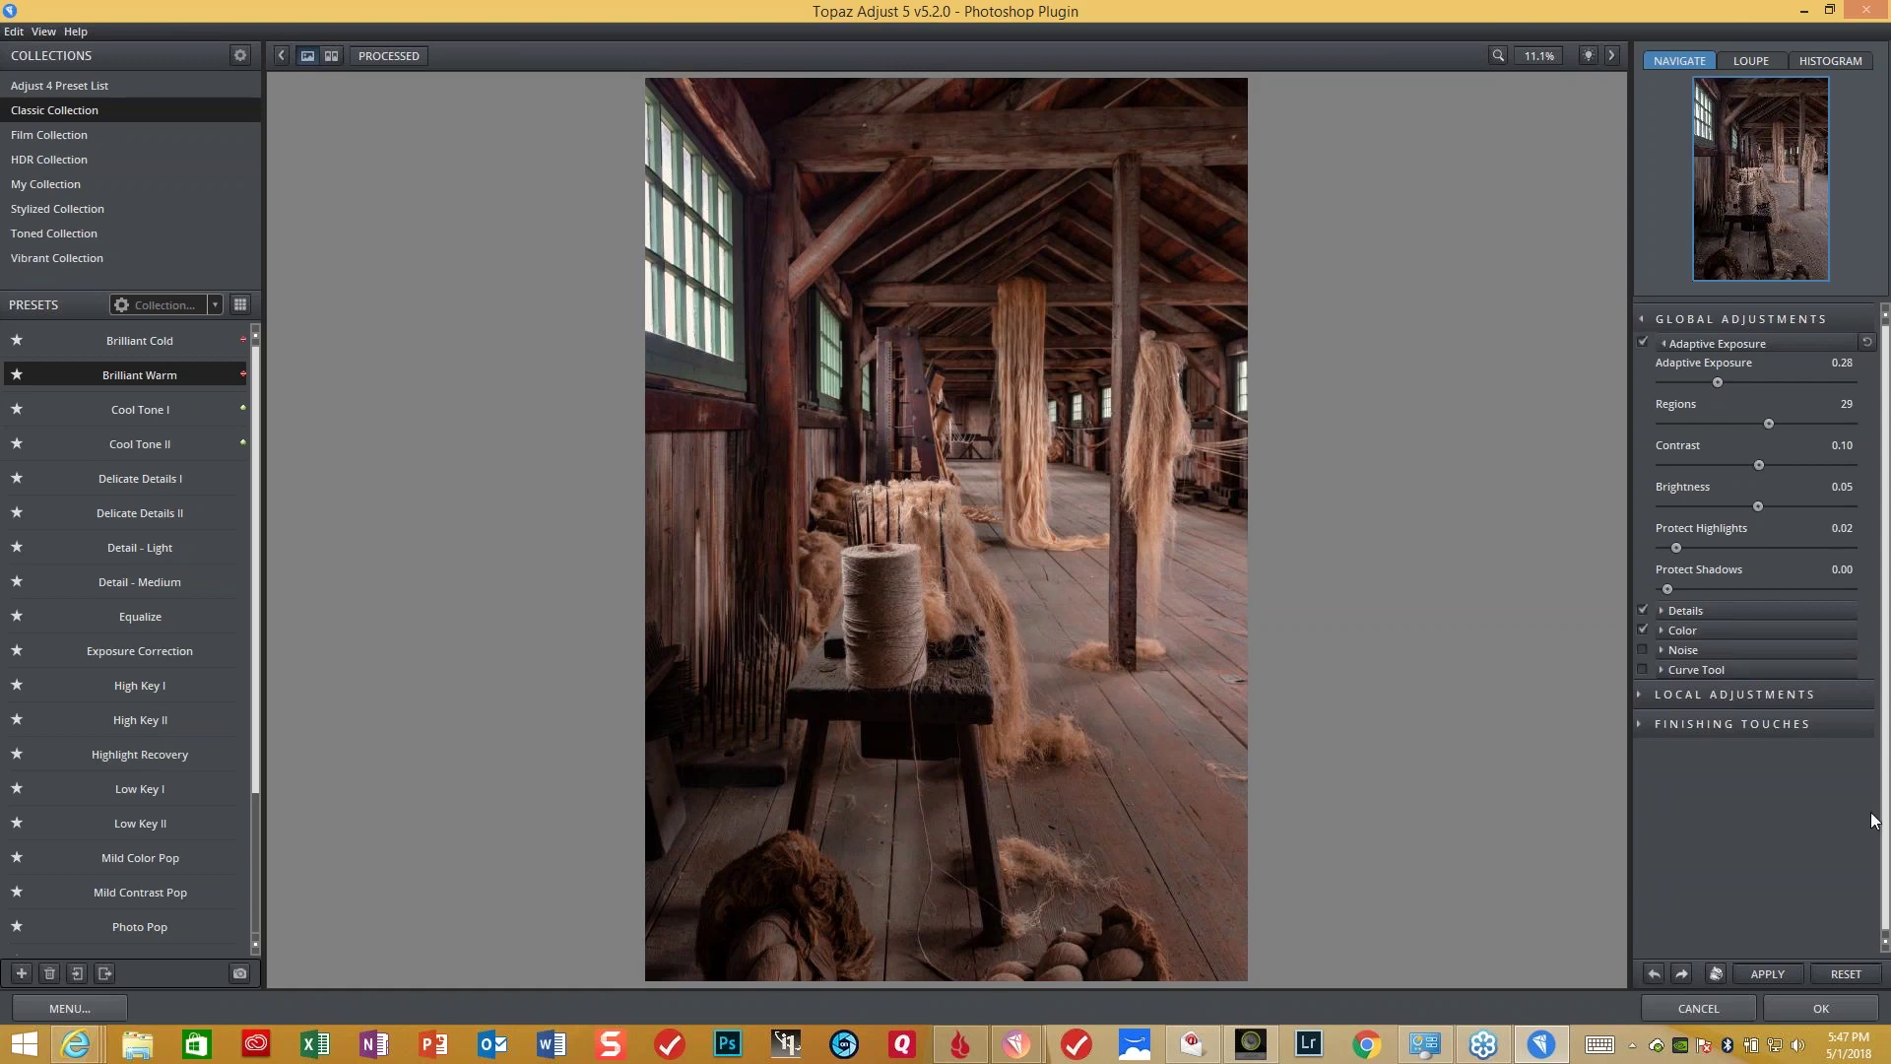
{"action": "left_click", "coordinate": [1829, 1009]}
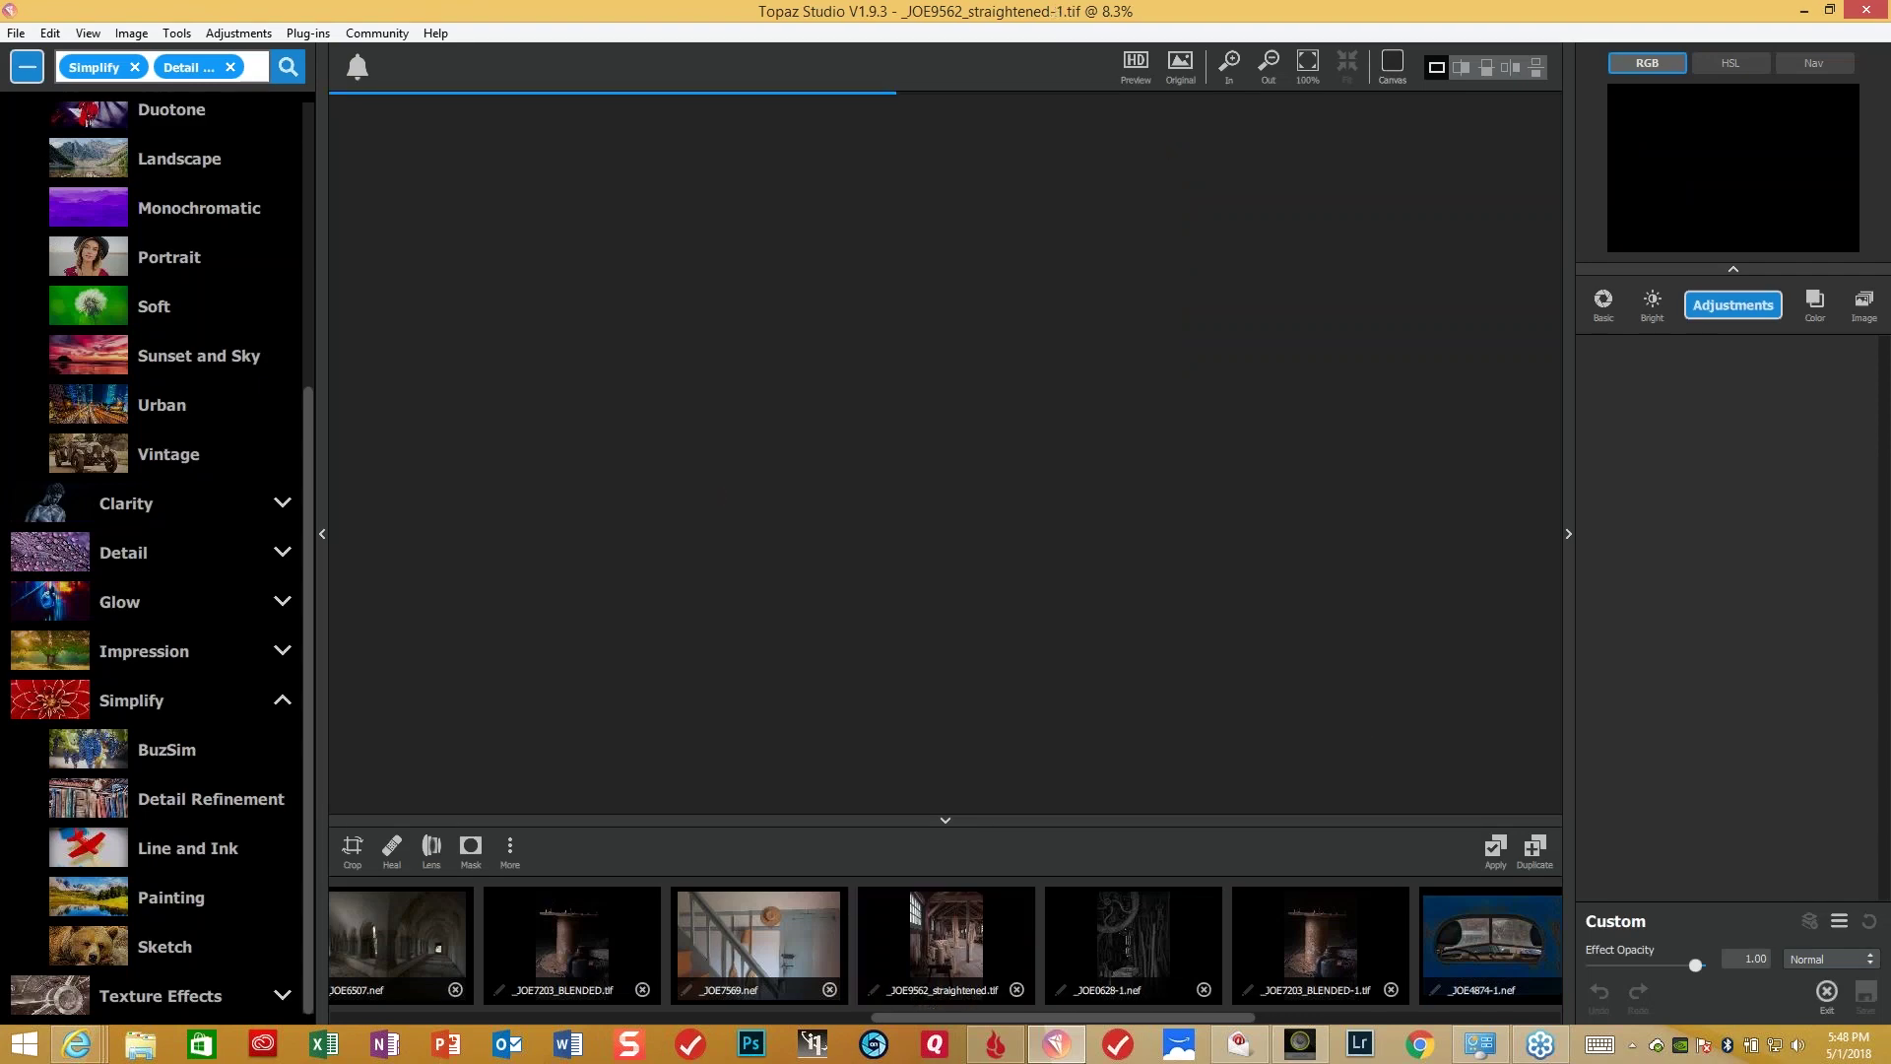
- Add an Edges adjustment to the processed barn image with Edge Strength 0.15, Suppress Weak Edges 0.29 and Edge Thickness 0.14
{"action": "scroll", "coordinate": [1131, 1012], "scroll_direction": "down", "scroll_amount": 5}
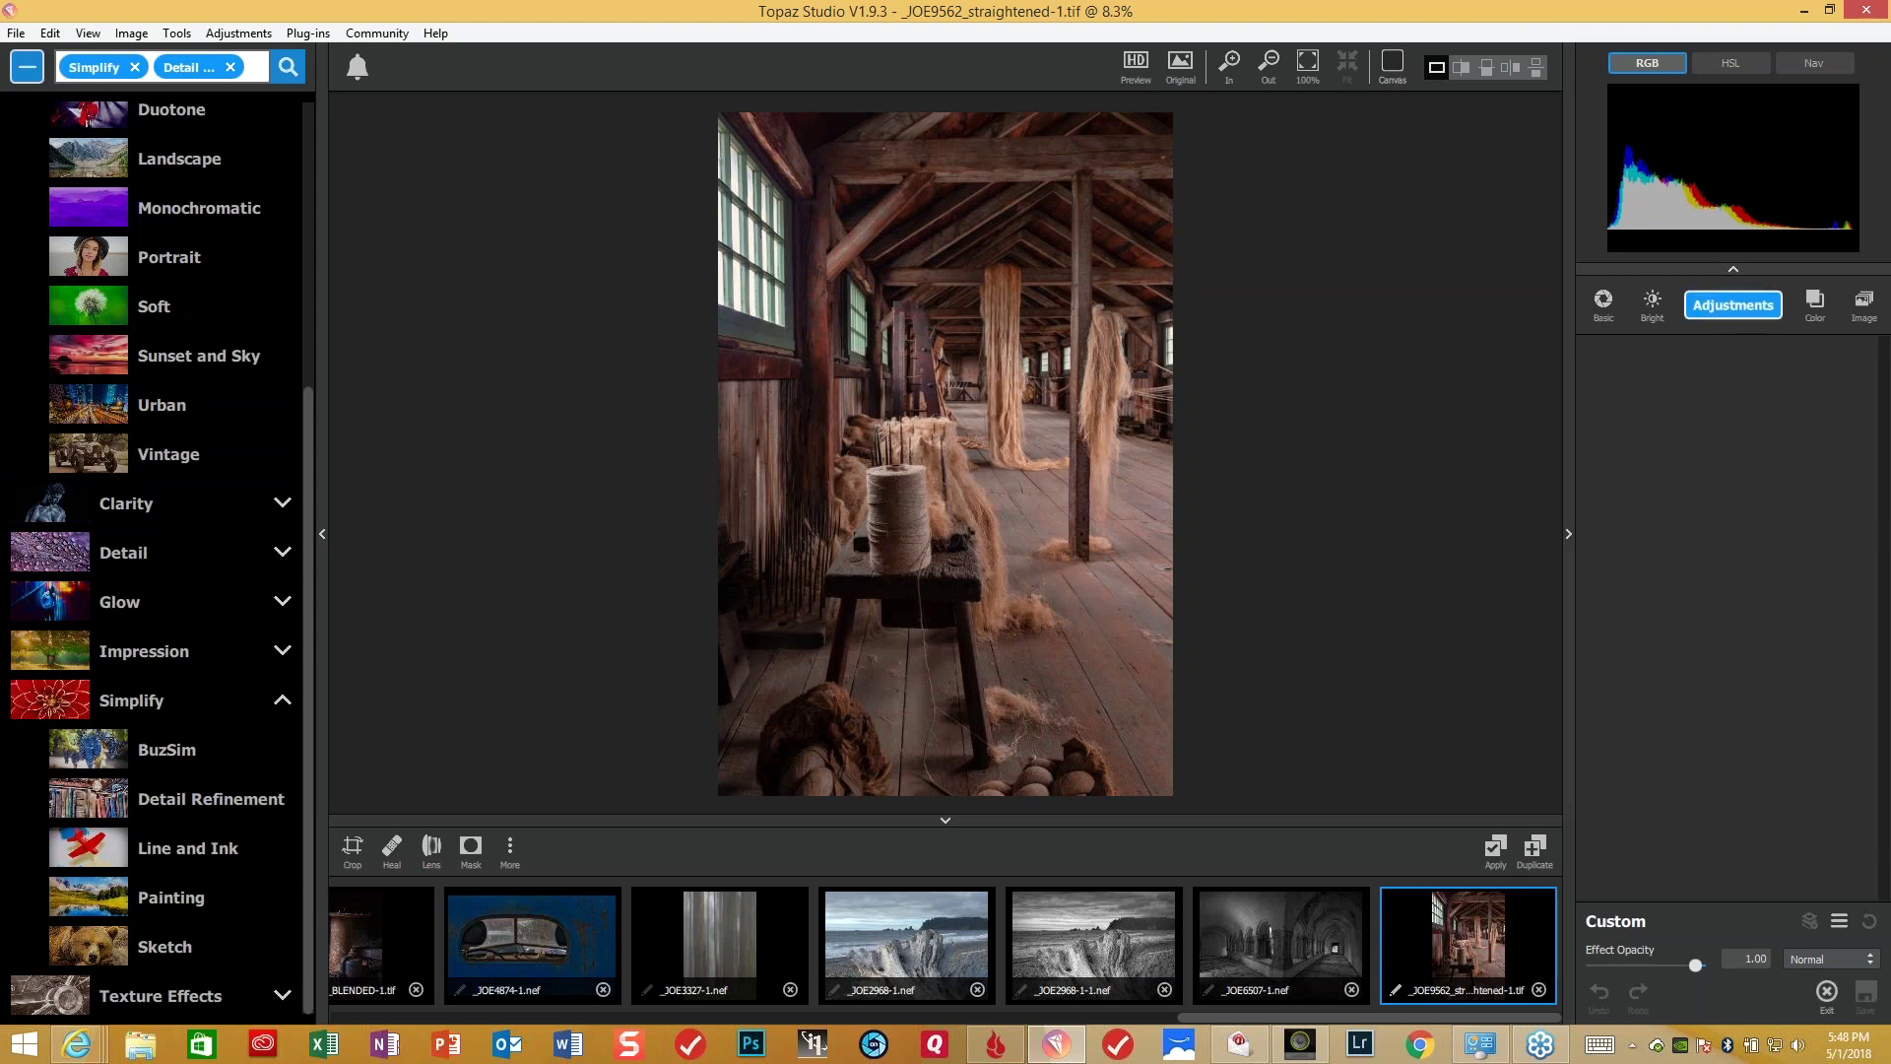
{"action": "left_click", "coordinate": [1735, 310]}
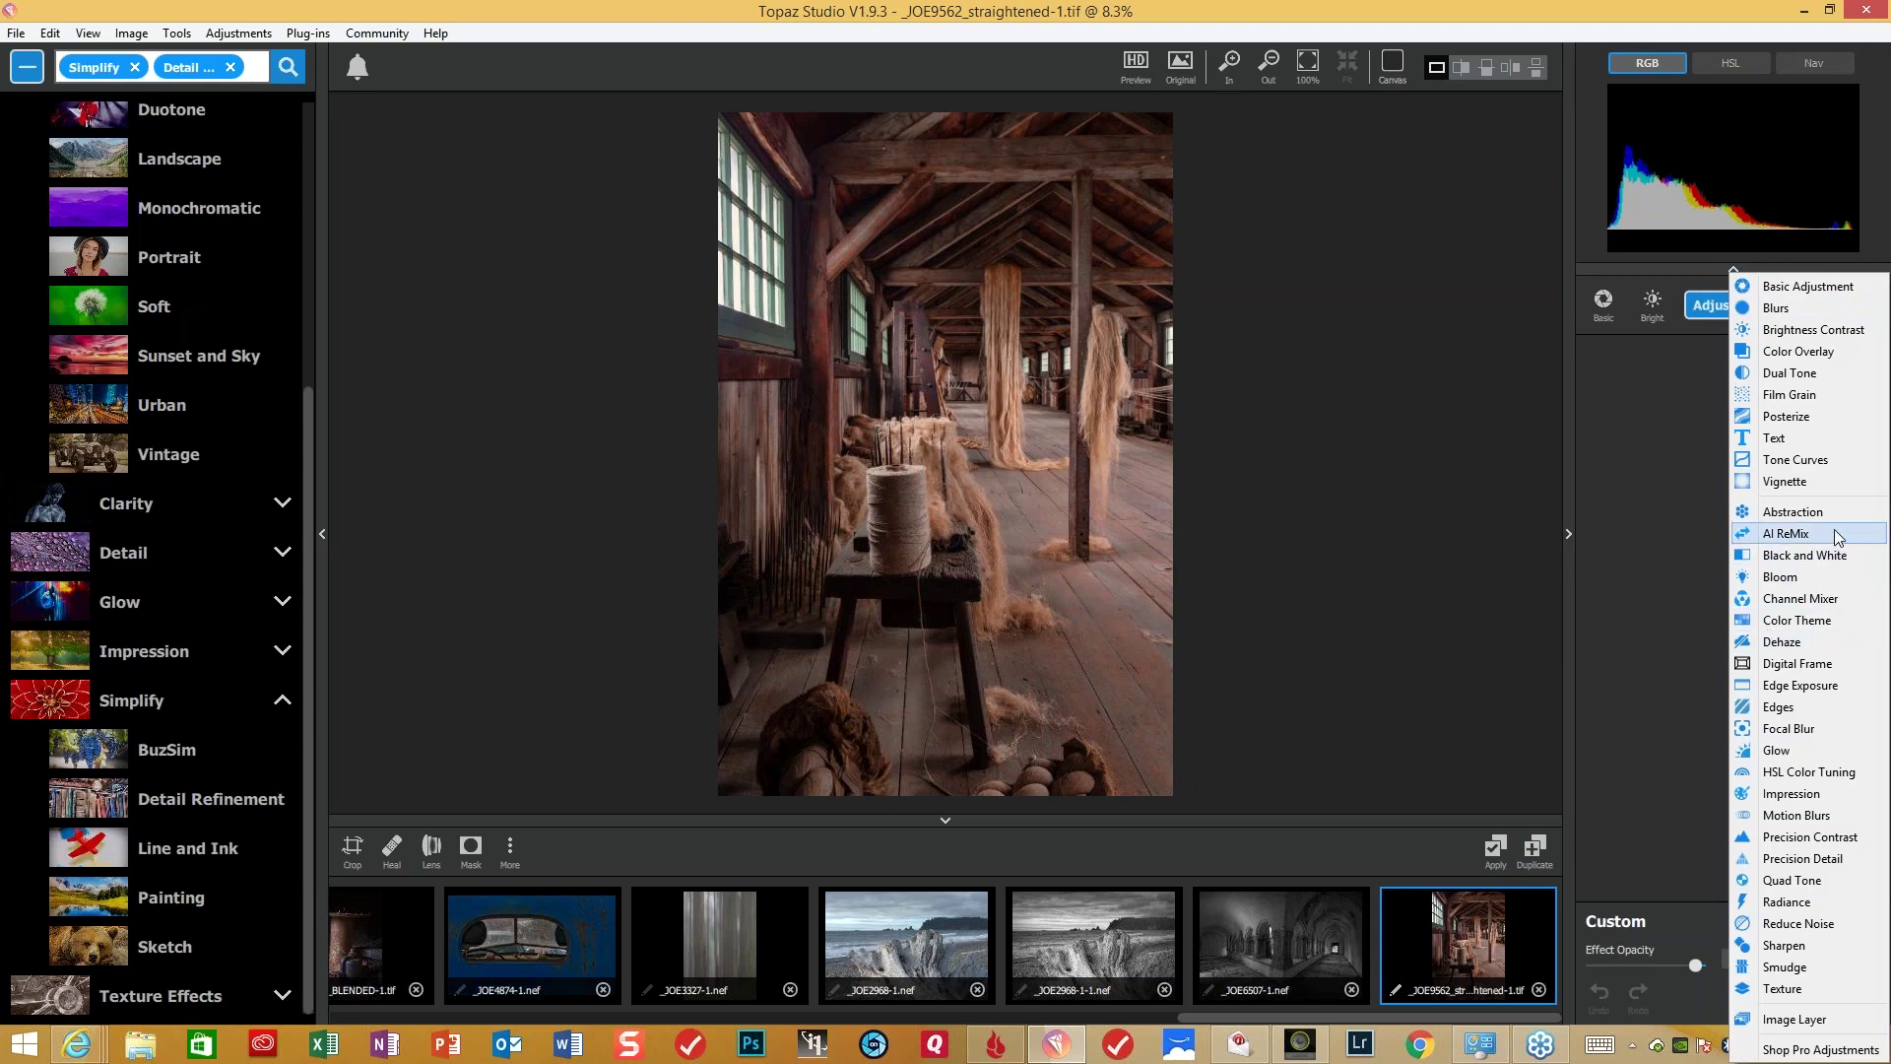
{"action": "left_click", "coordinate": [1802, 707]}
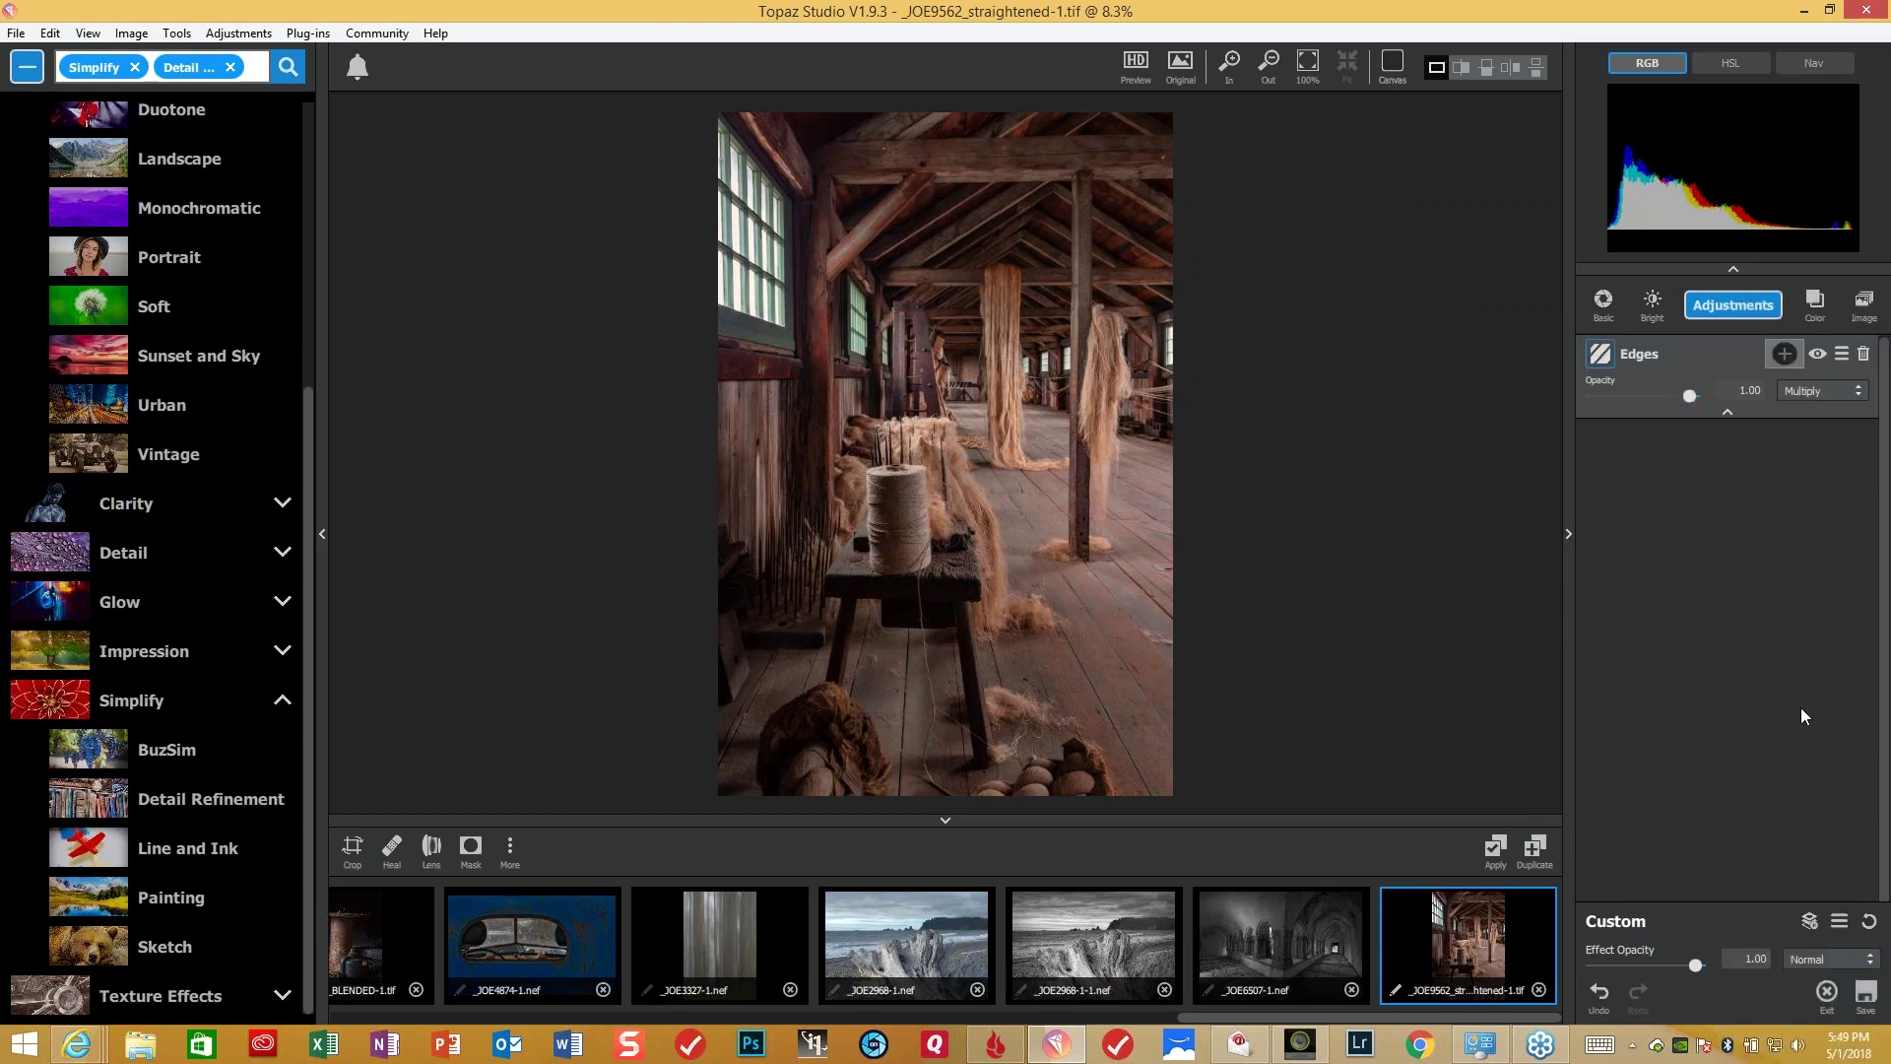
{"action": "left_click_drag", "start_coordinate": [1606, 578], "coordinate": [1625, 581]}
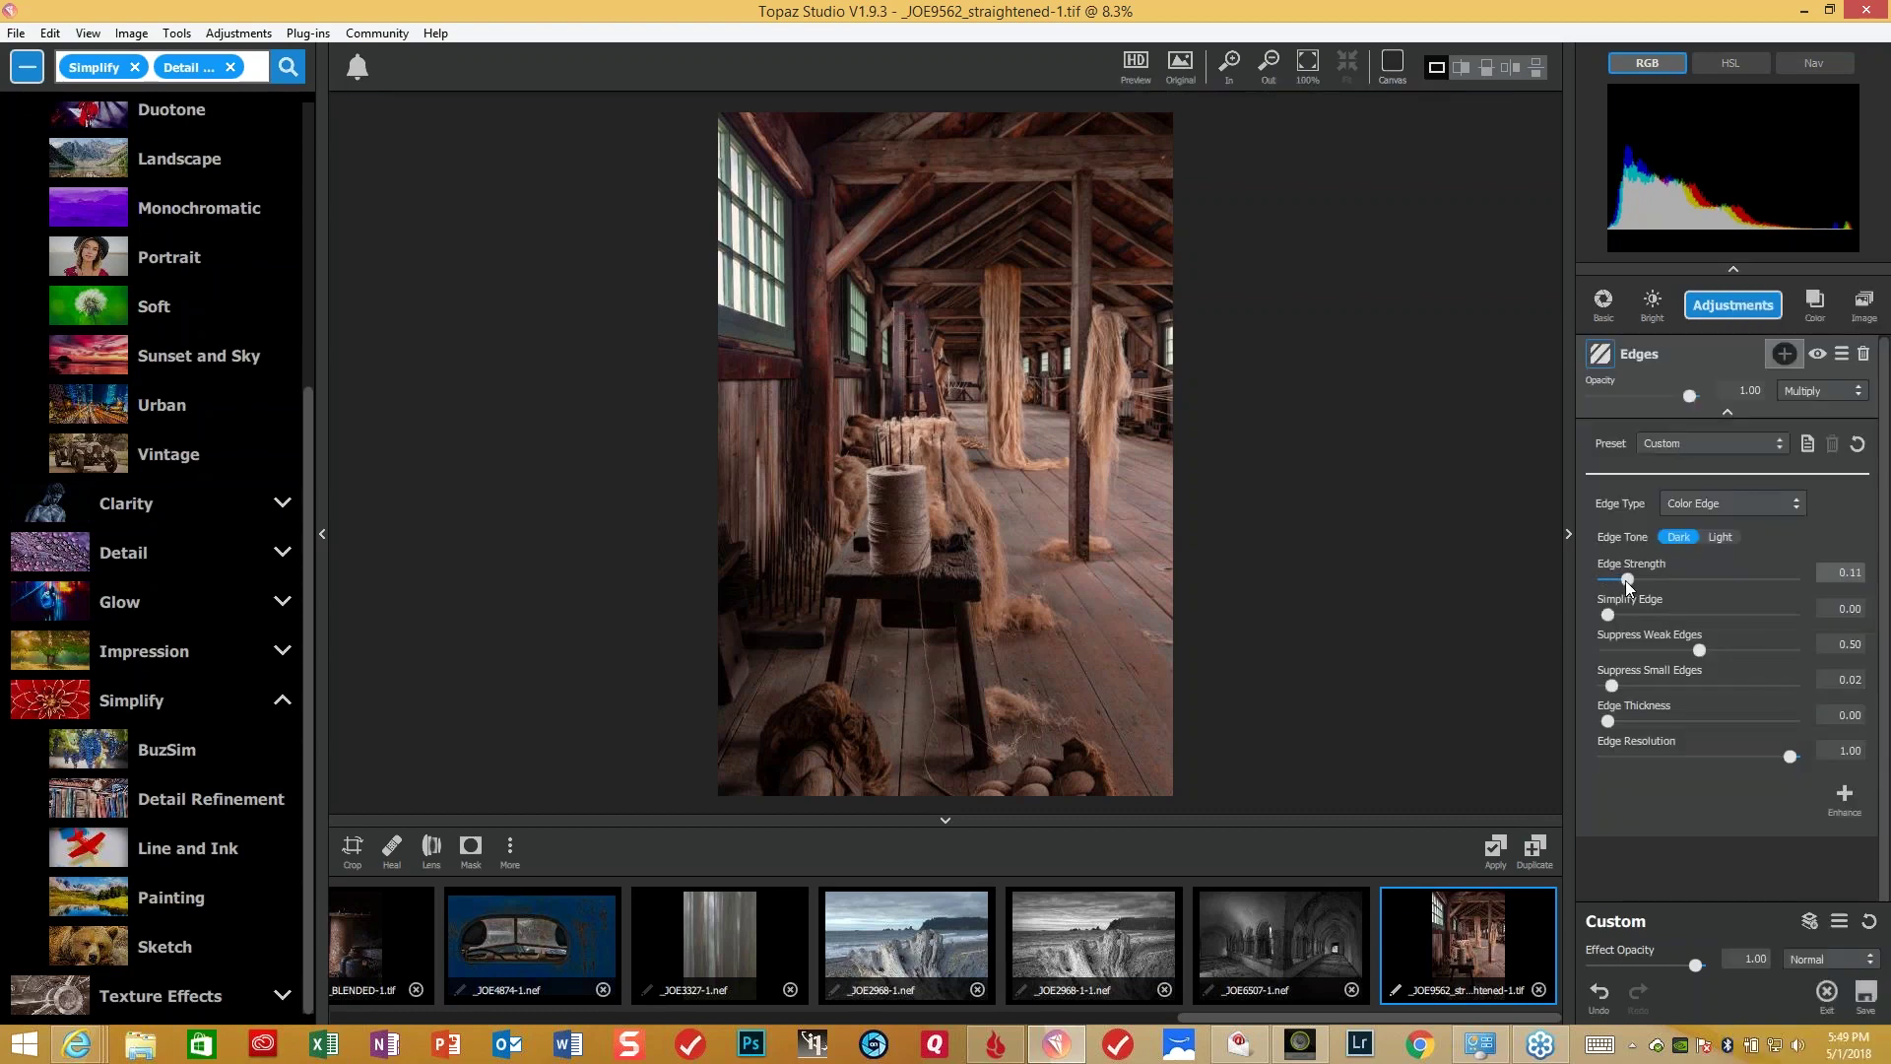
{"action": "left_click", "coordinate": [1634, 581]}
{"action": "left_click_drag", "start_coordinate": [1696, 648], "coordinate": [1659, 653]}
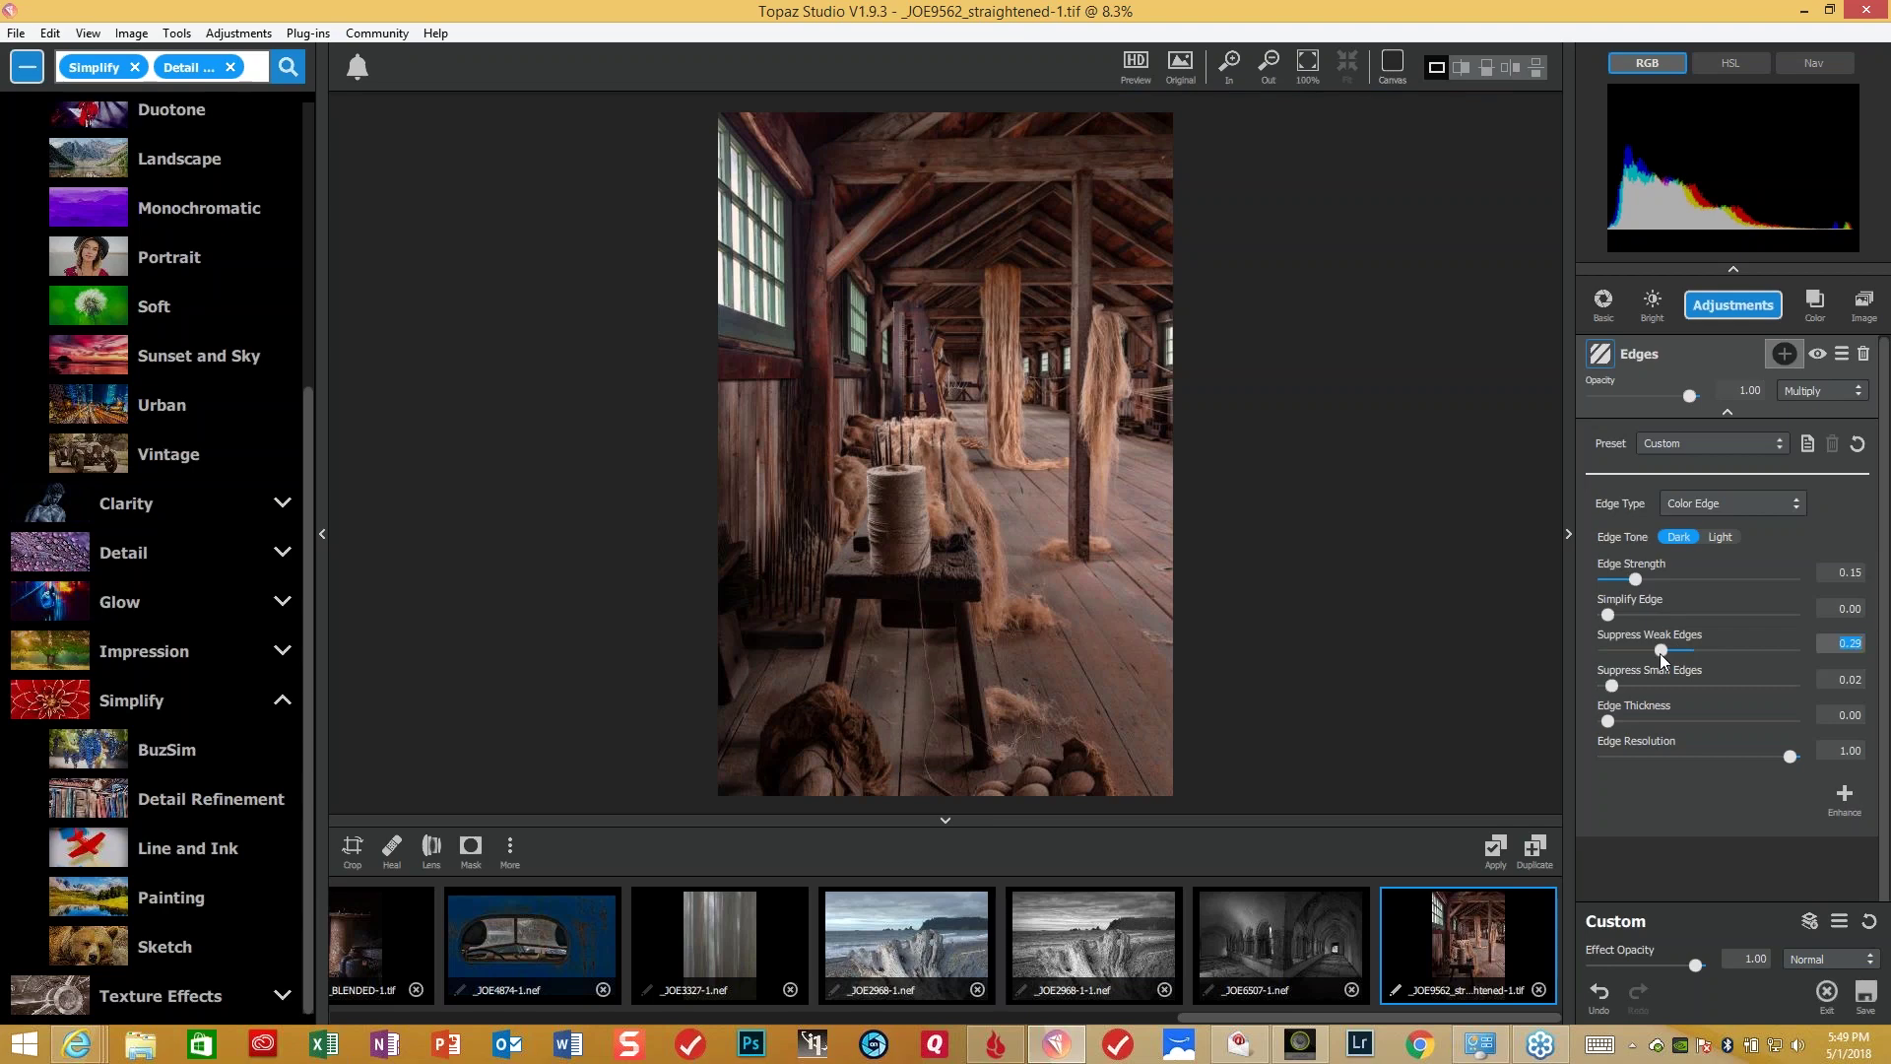
{"action": "left_click", "coordinate": [1605, 719]}
{"action": "mouse_move", "coordinate": [1616, 718]}
{"action": "left_mouse_down"}
{"action": "mouse_move", "coordinate": [1660, 711]}
{"action": "mouse_move", "coordinate": [1635, 715]}
{"action": "left_mouse_up"}
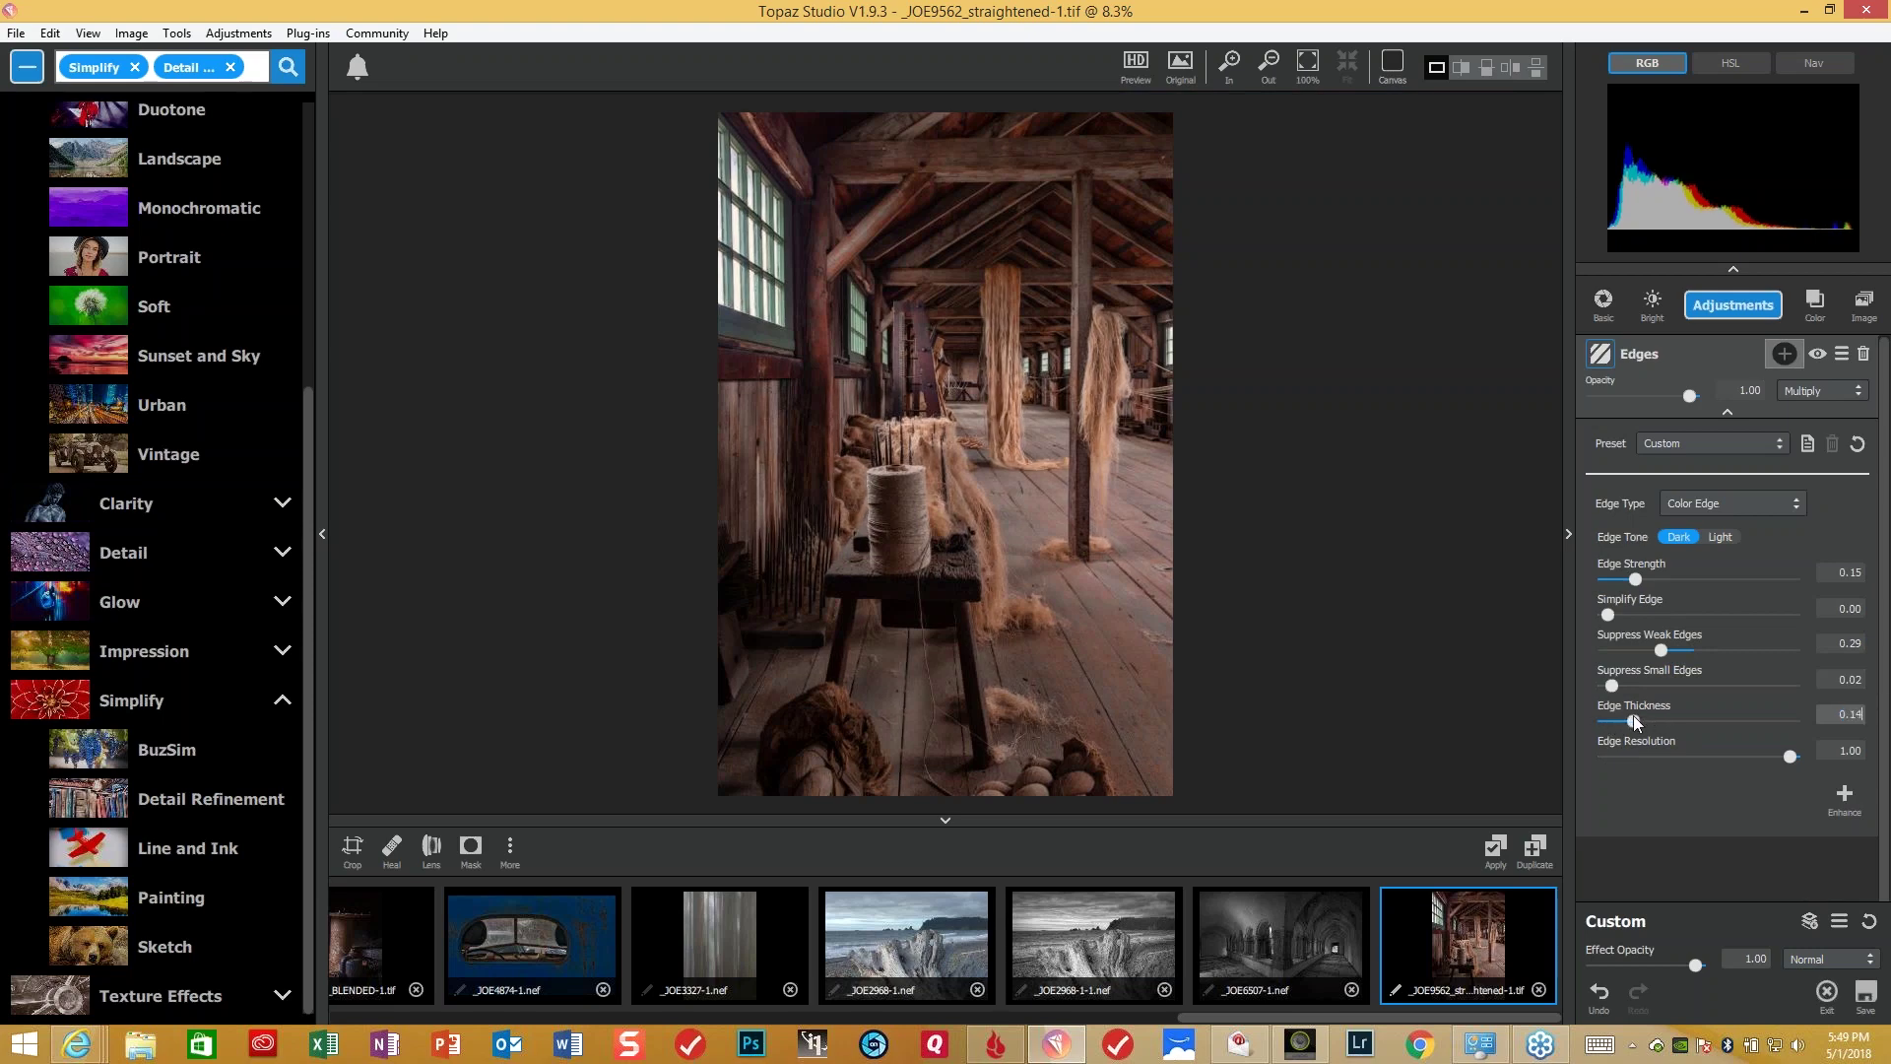
- Add a Tone Curves adjustment, anchoring the shadows near the diagonal and raising a highlight point slightly to brighten the image
{"action": "left_click", "coordinate": [1634, 713]}
{"action": "left_click", "coordinate": [1719, 312]}
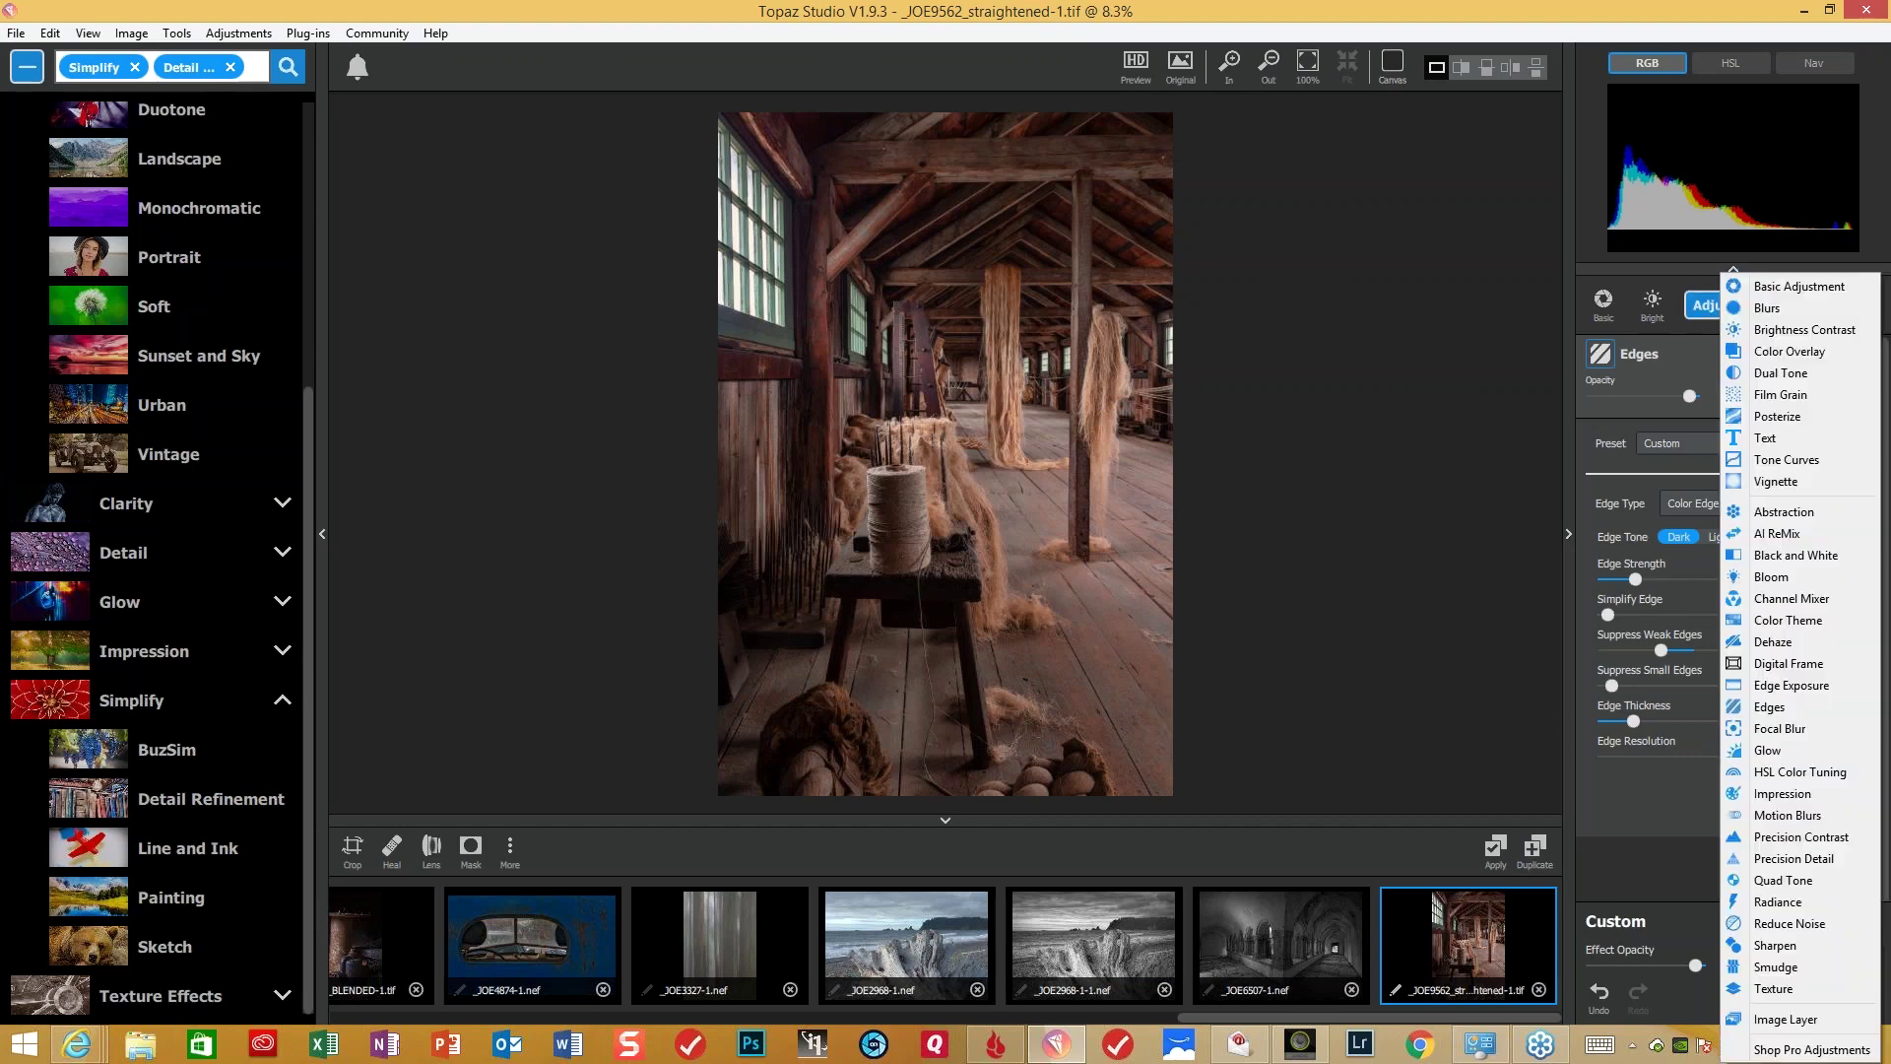
{"action": "left_click", "coordinate": [1805, 461]}
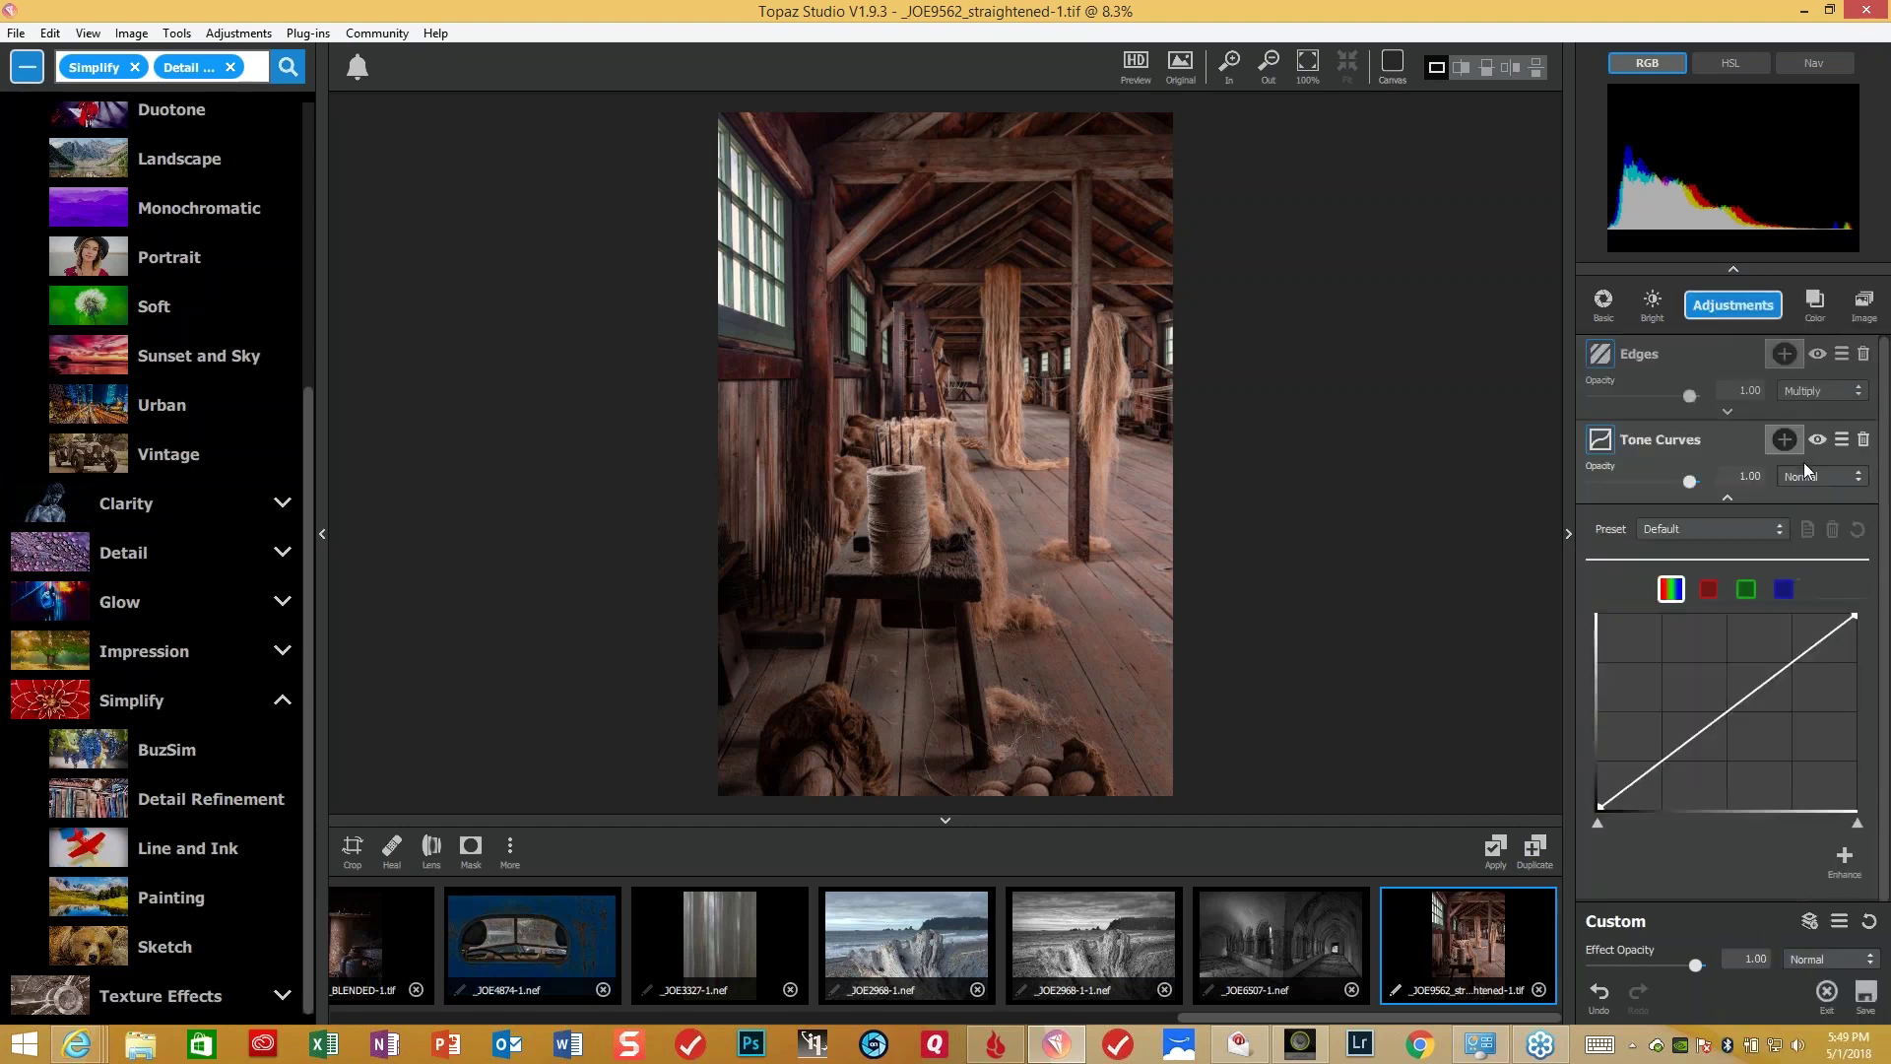
{"action": "left_click_drag", "start_coordinate": [1803, 655], "coordinate": [1803, 652]}
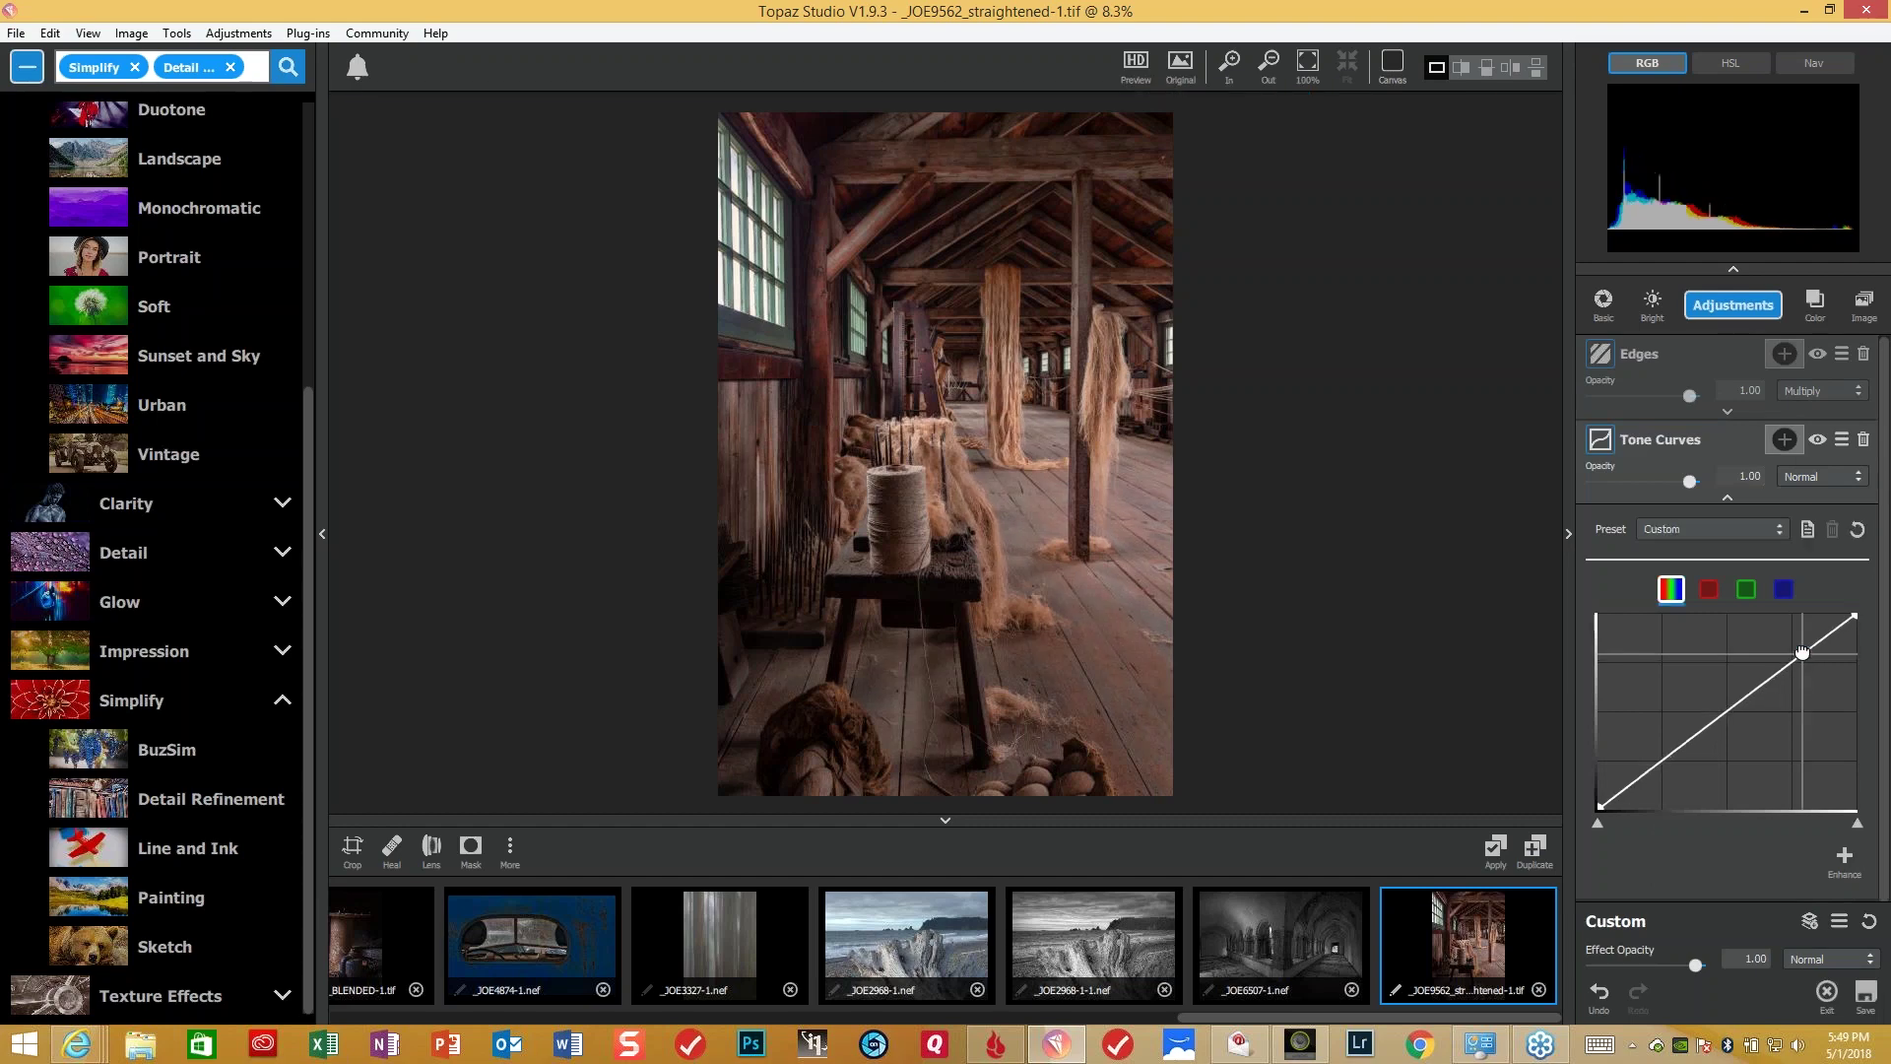
{"action": "left_click", "coordinate": [1655, 771]}
{"action": "left_click_drag", "start_coordinate": [1656, 770], "coordinate": [1662, 758]}
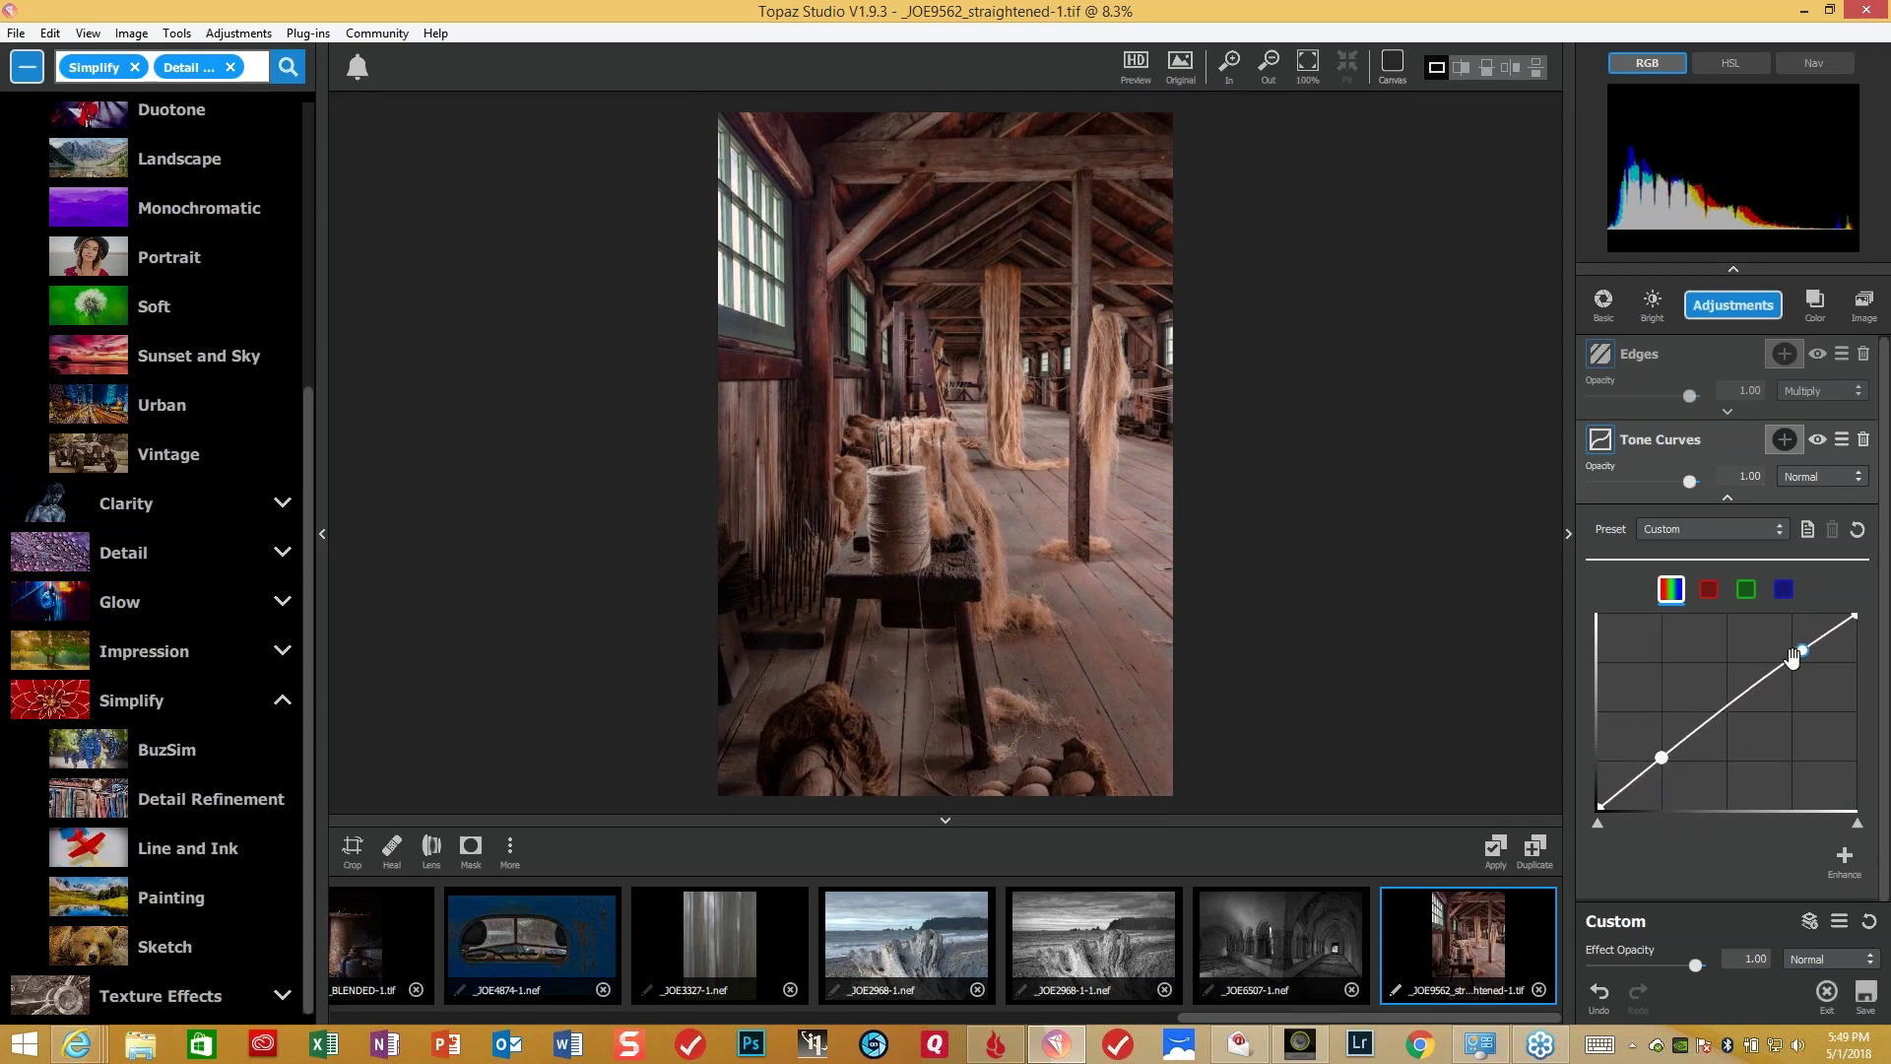
{"action": "left_click_drag", "start_coordinate": [1803, 650], "coordinate": [1799, 644]}
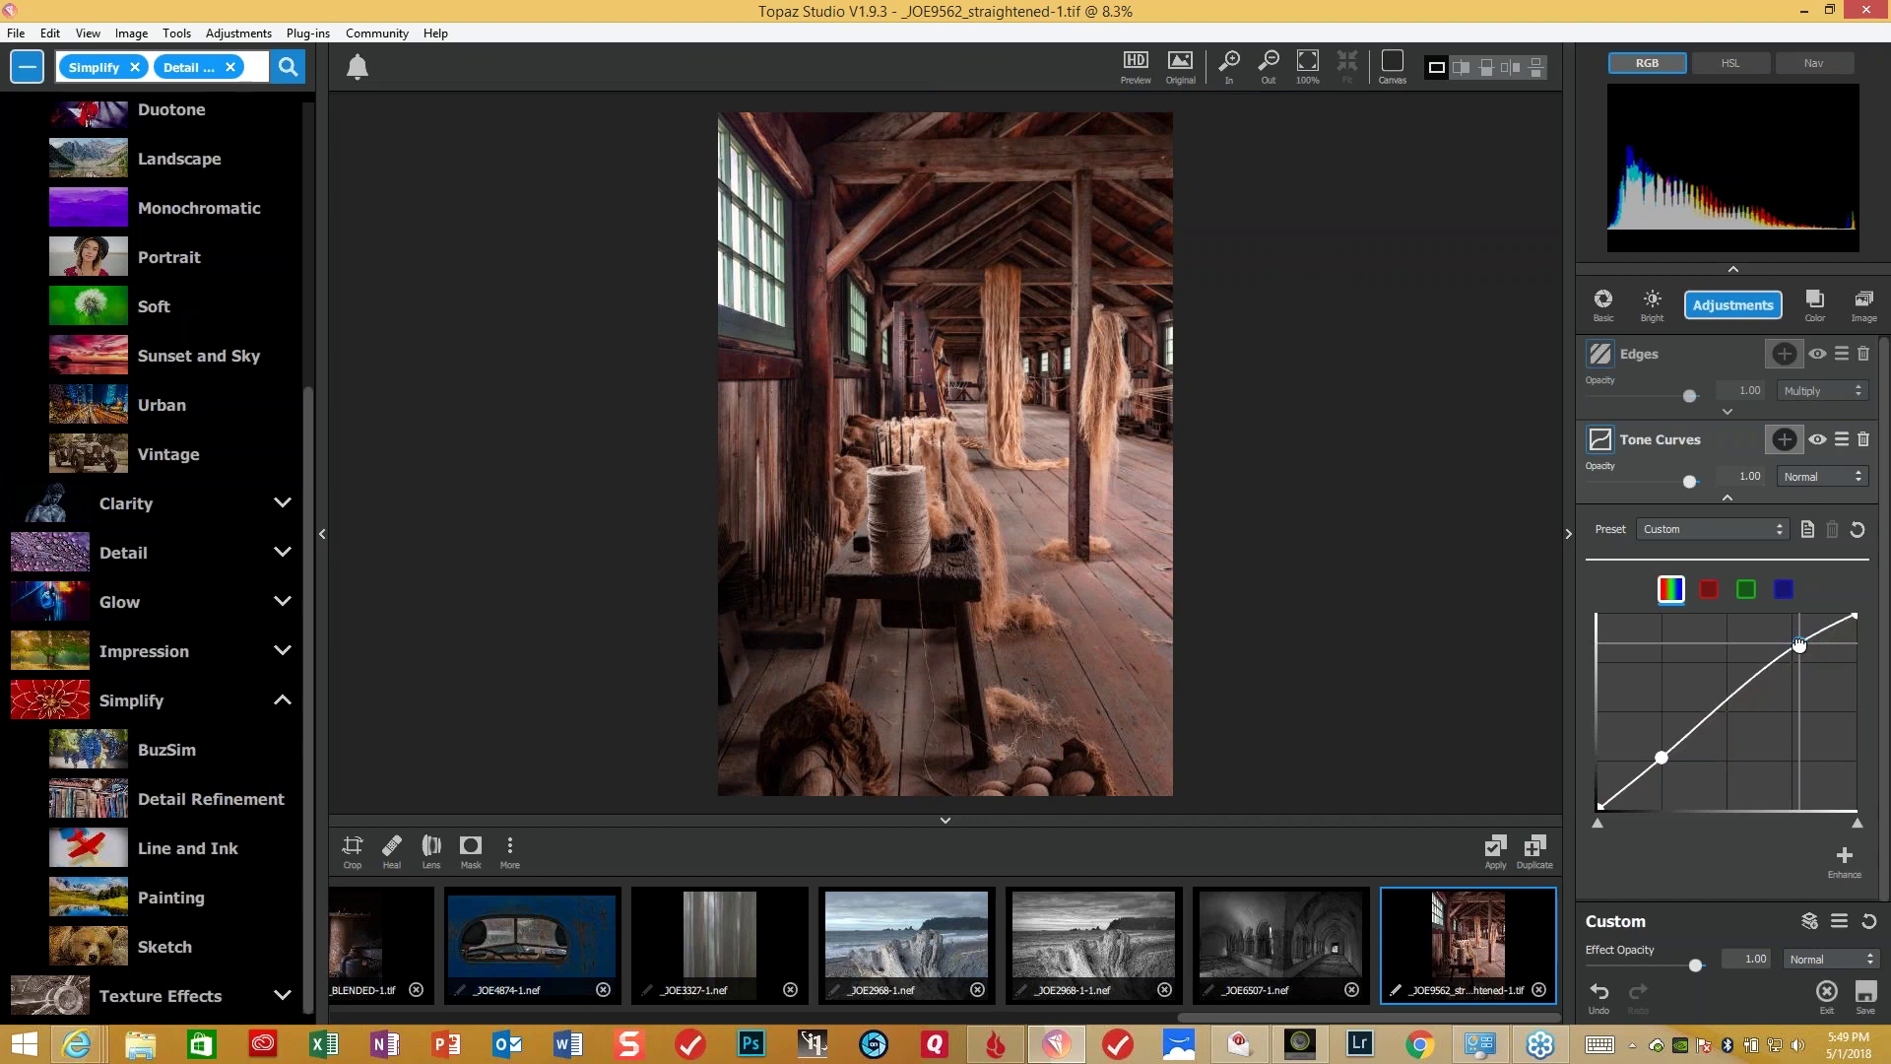
{"action": "left_click_drag", "start_coordinate": [1661, 757], "coordinate": [1664, 759]}
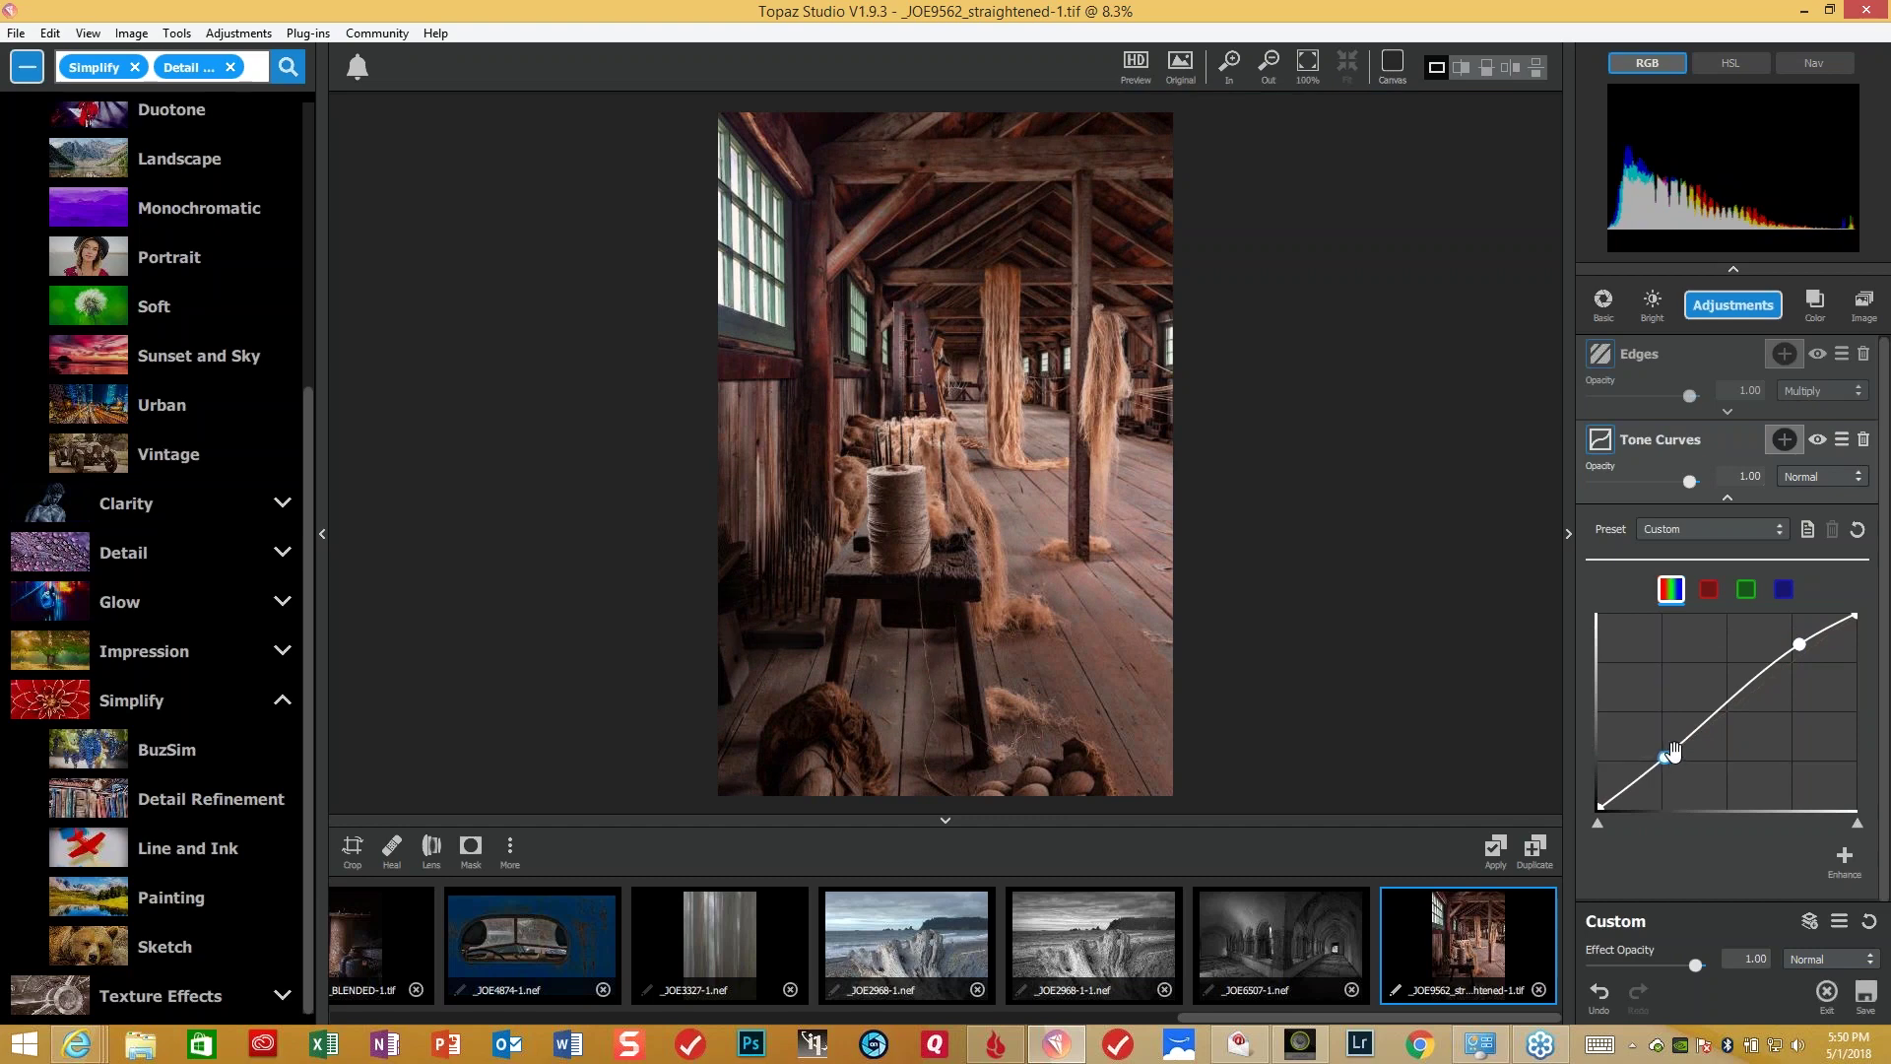
- Add a Precision Contrast adjustment with Micro contrast 0.25, Low contrast 0.18 and Midtone lighting 0.24
{"action": "left_click", "coordinate": [1734, 306]}
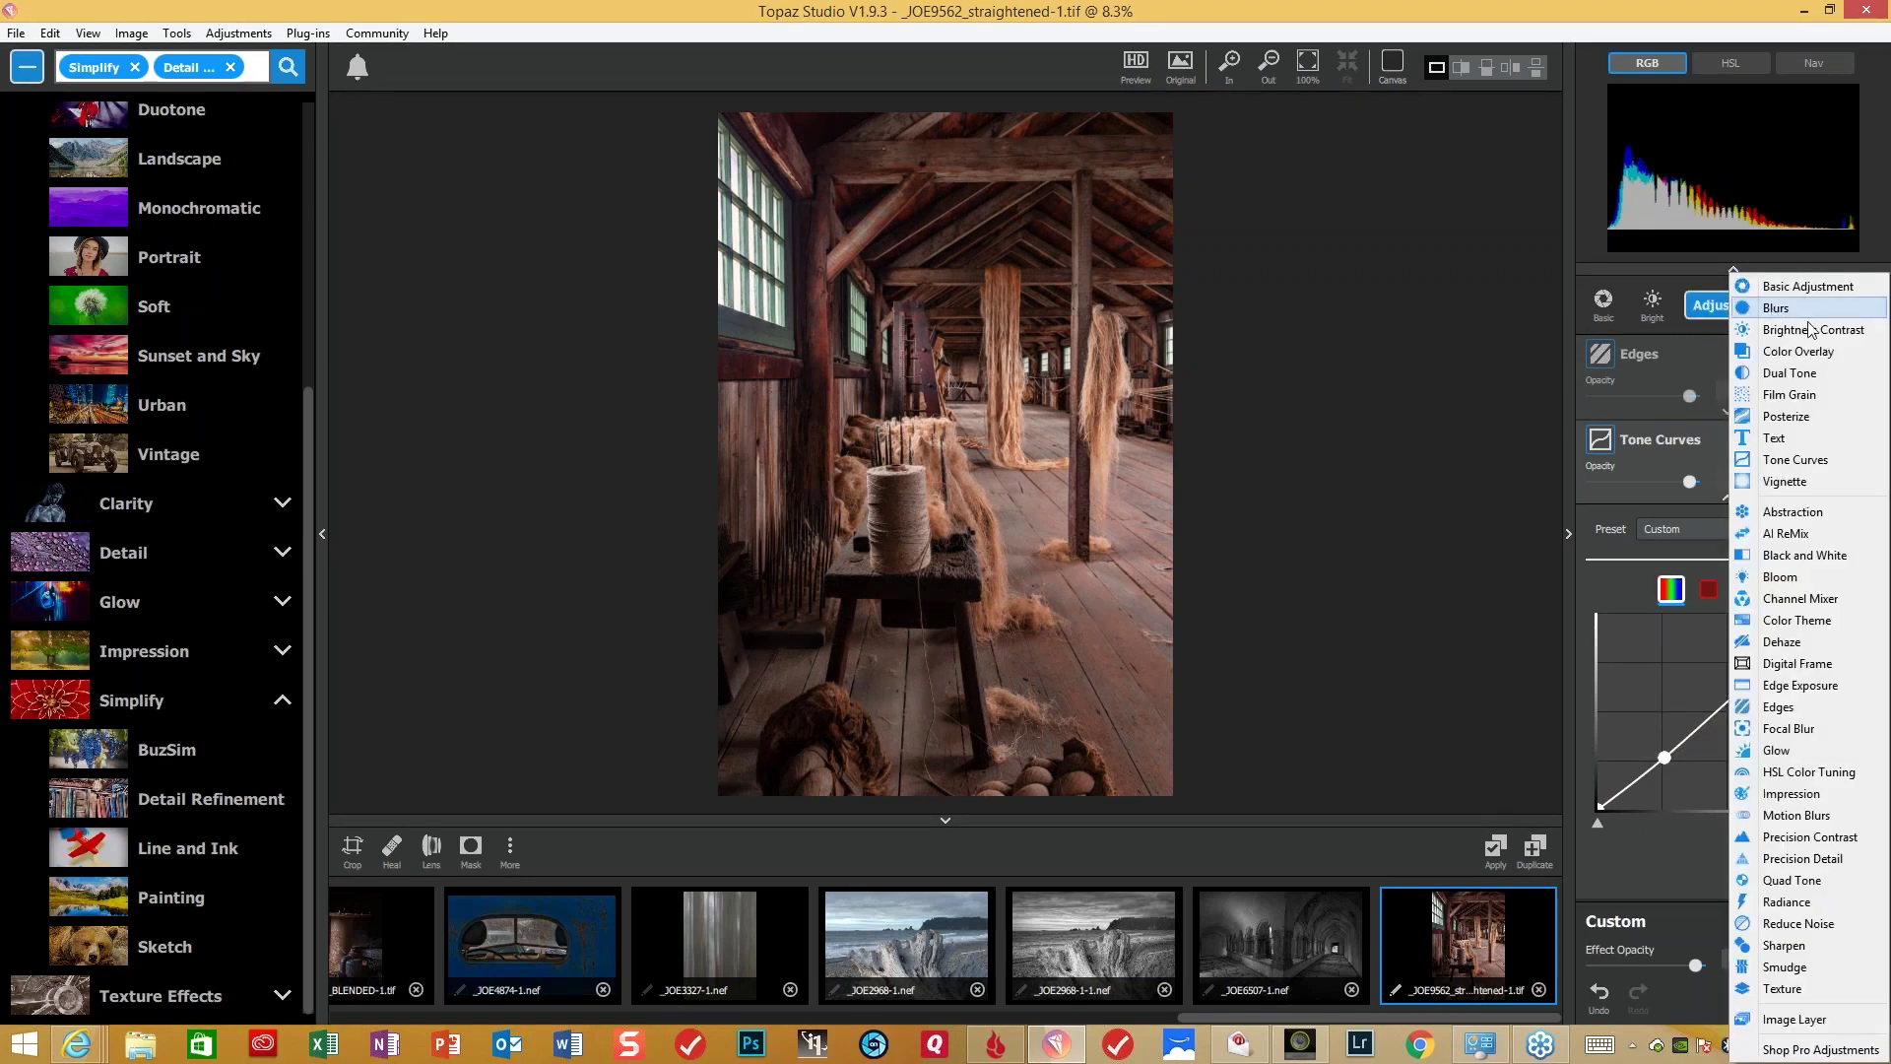
{"action": "left_click", "coordinate": [1838, 837]}
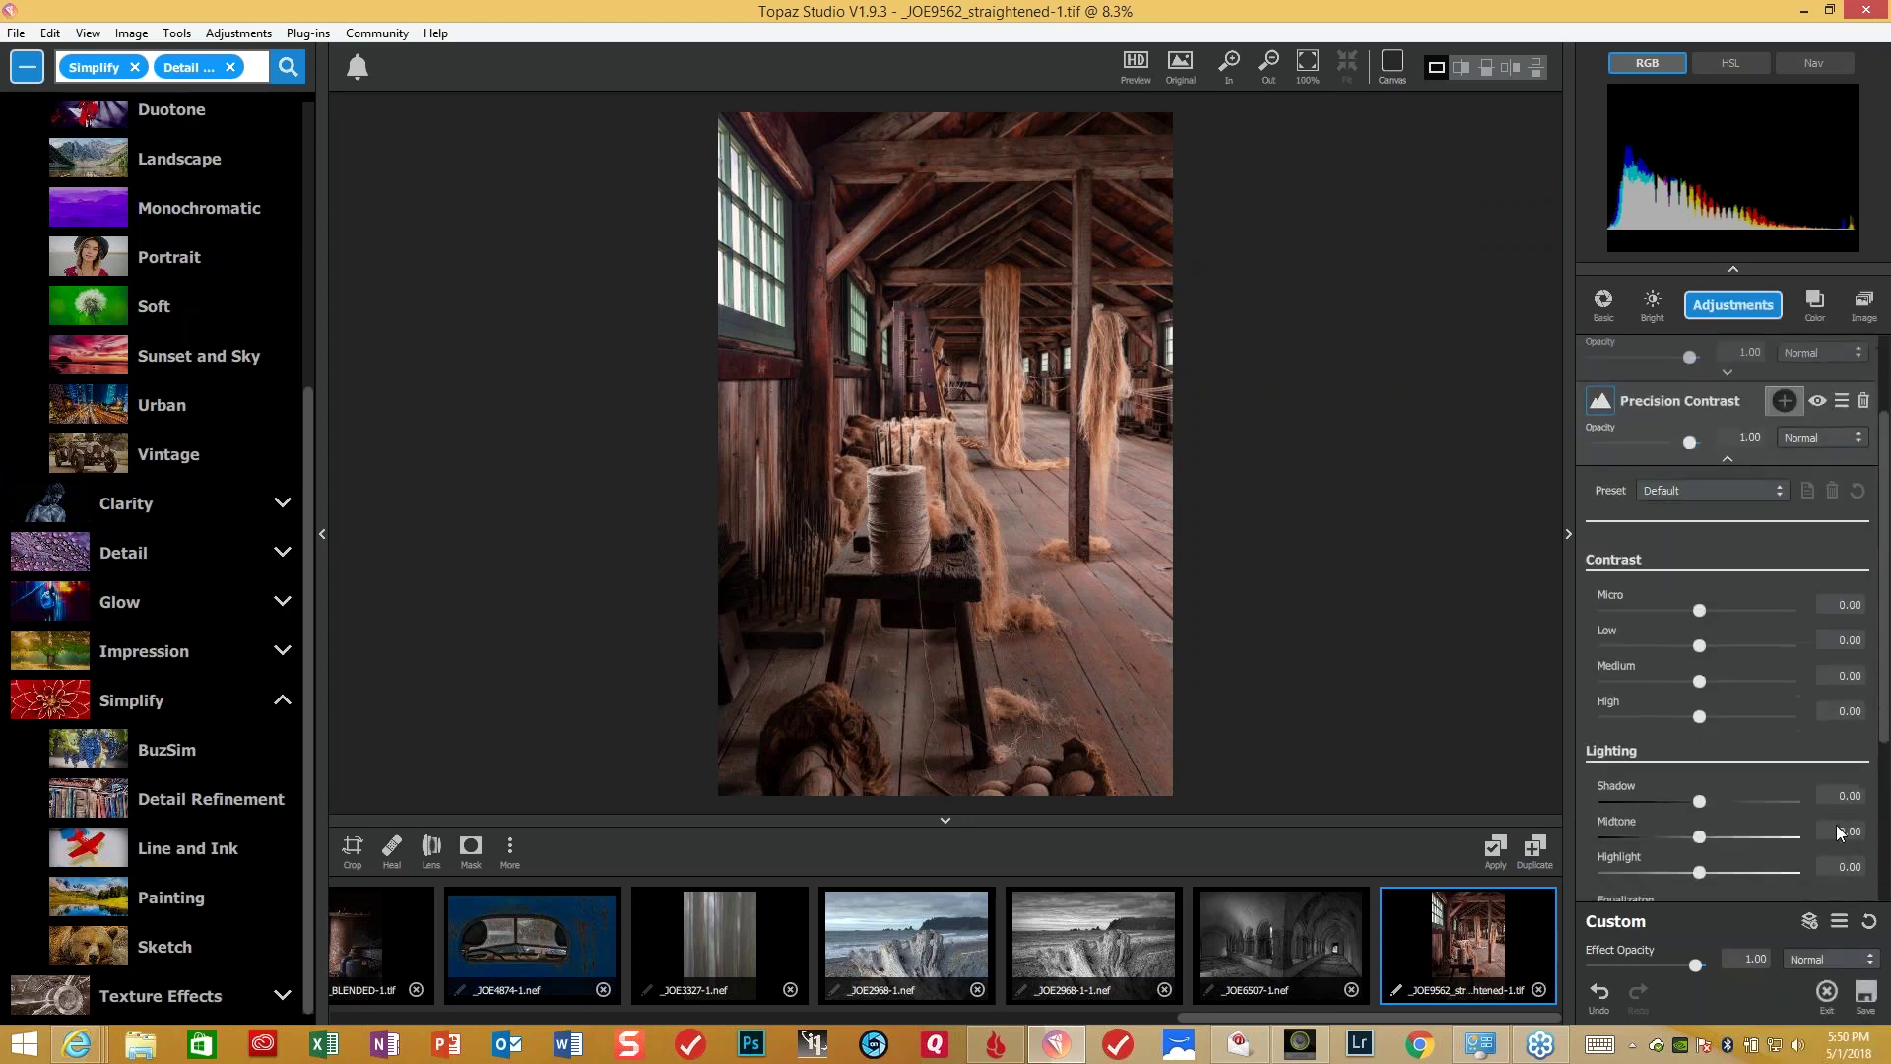
{"action": "left_click_drag", "start_coordinate": [1700, 564], "coordinate": [1802, 559]}
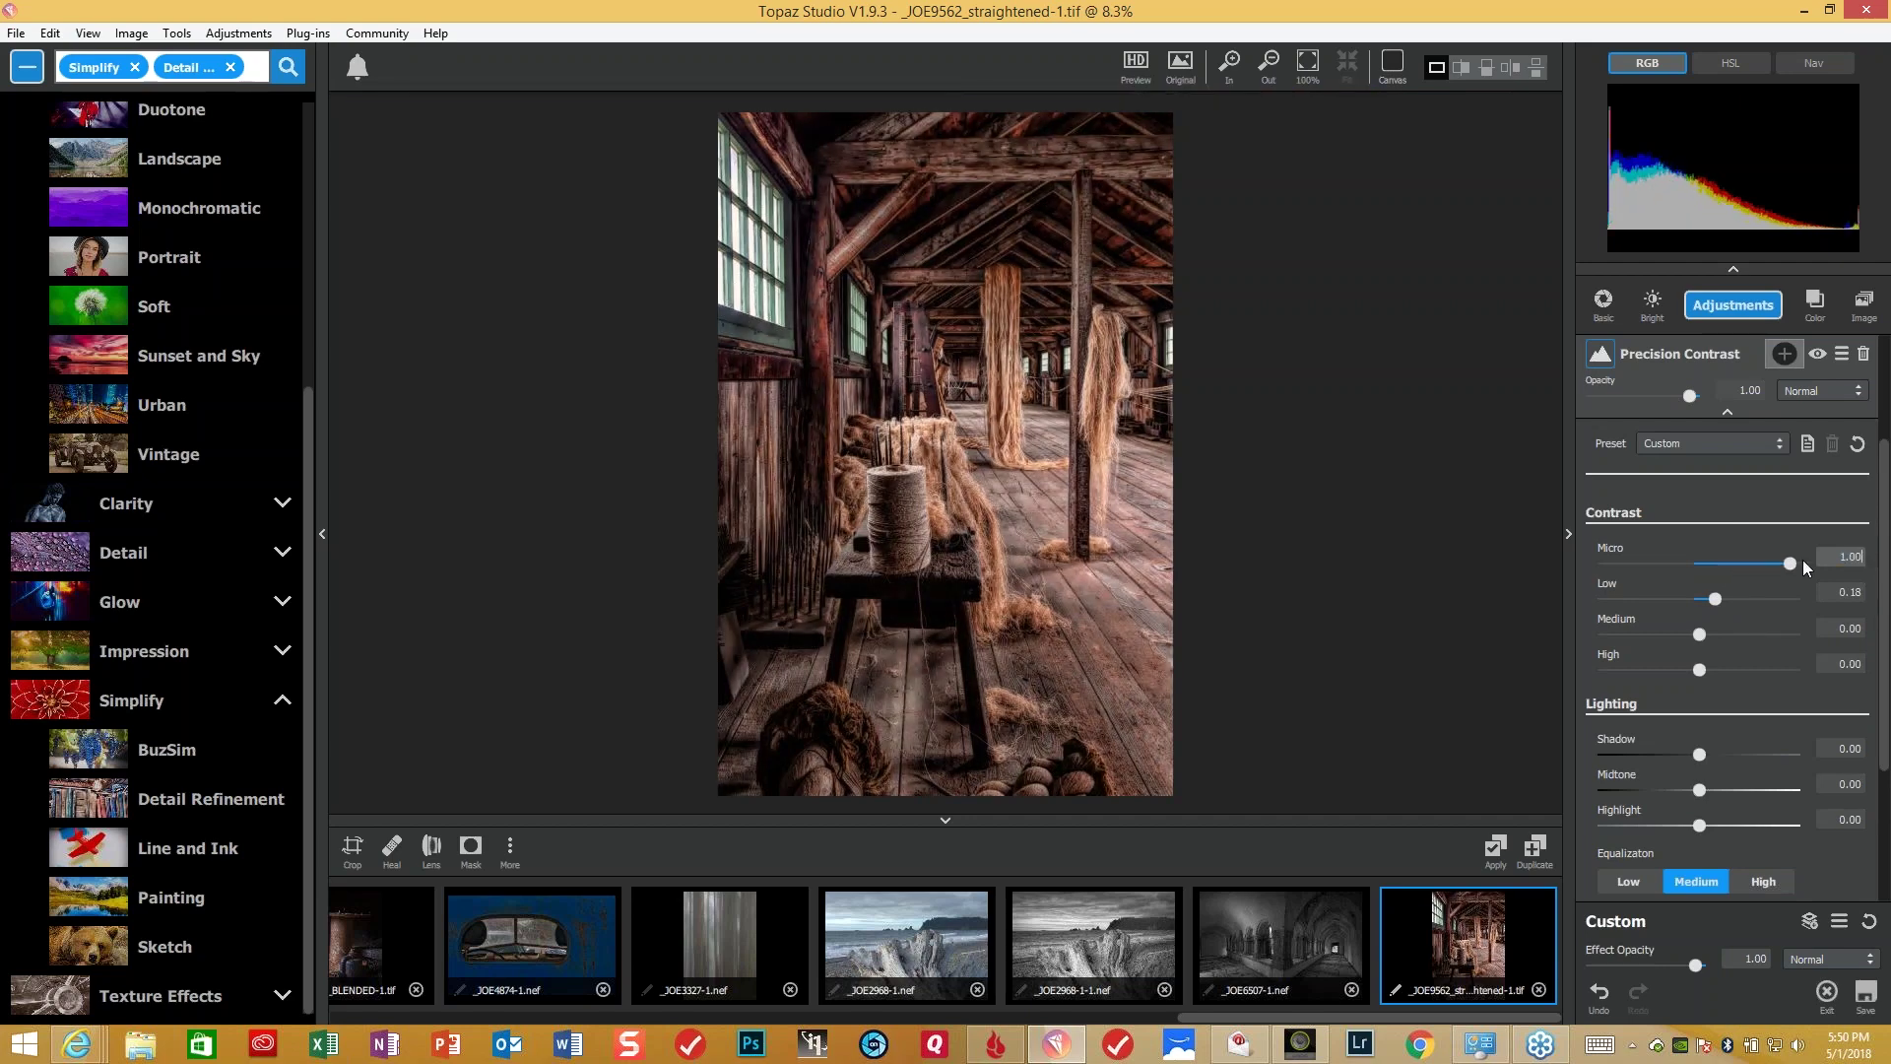
{"action": "left_click_drag", "start_coordinate": [1742, 575], "coordinate": [1720, 568]}
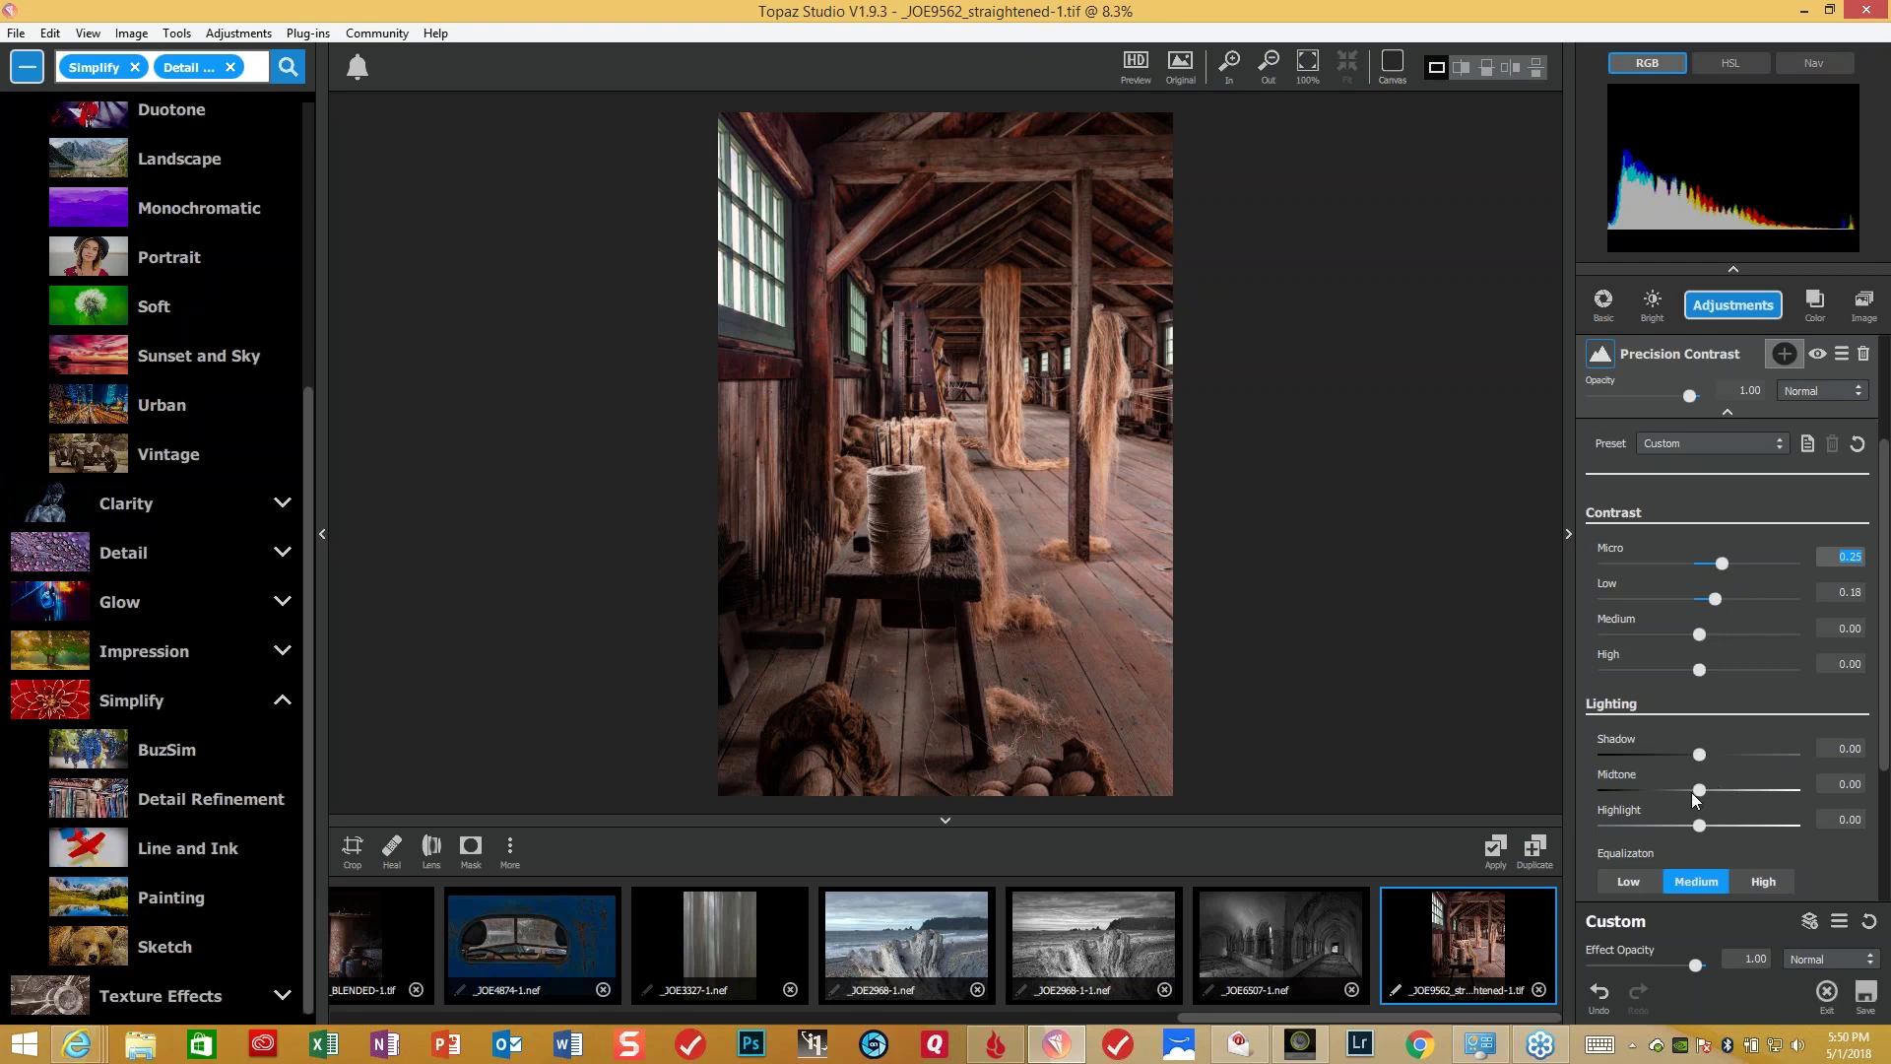
{"action": "left_click_drag", "start_coordinate": [1701, 790], "coordinate": [1722, 788]}
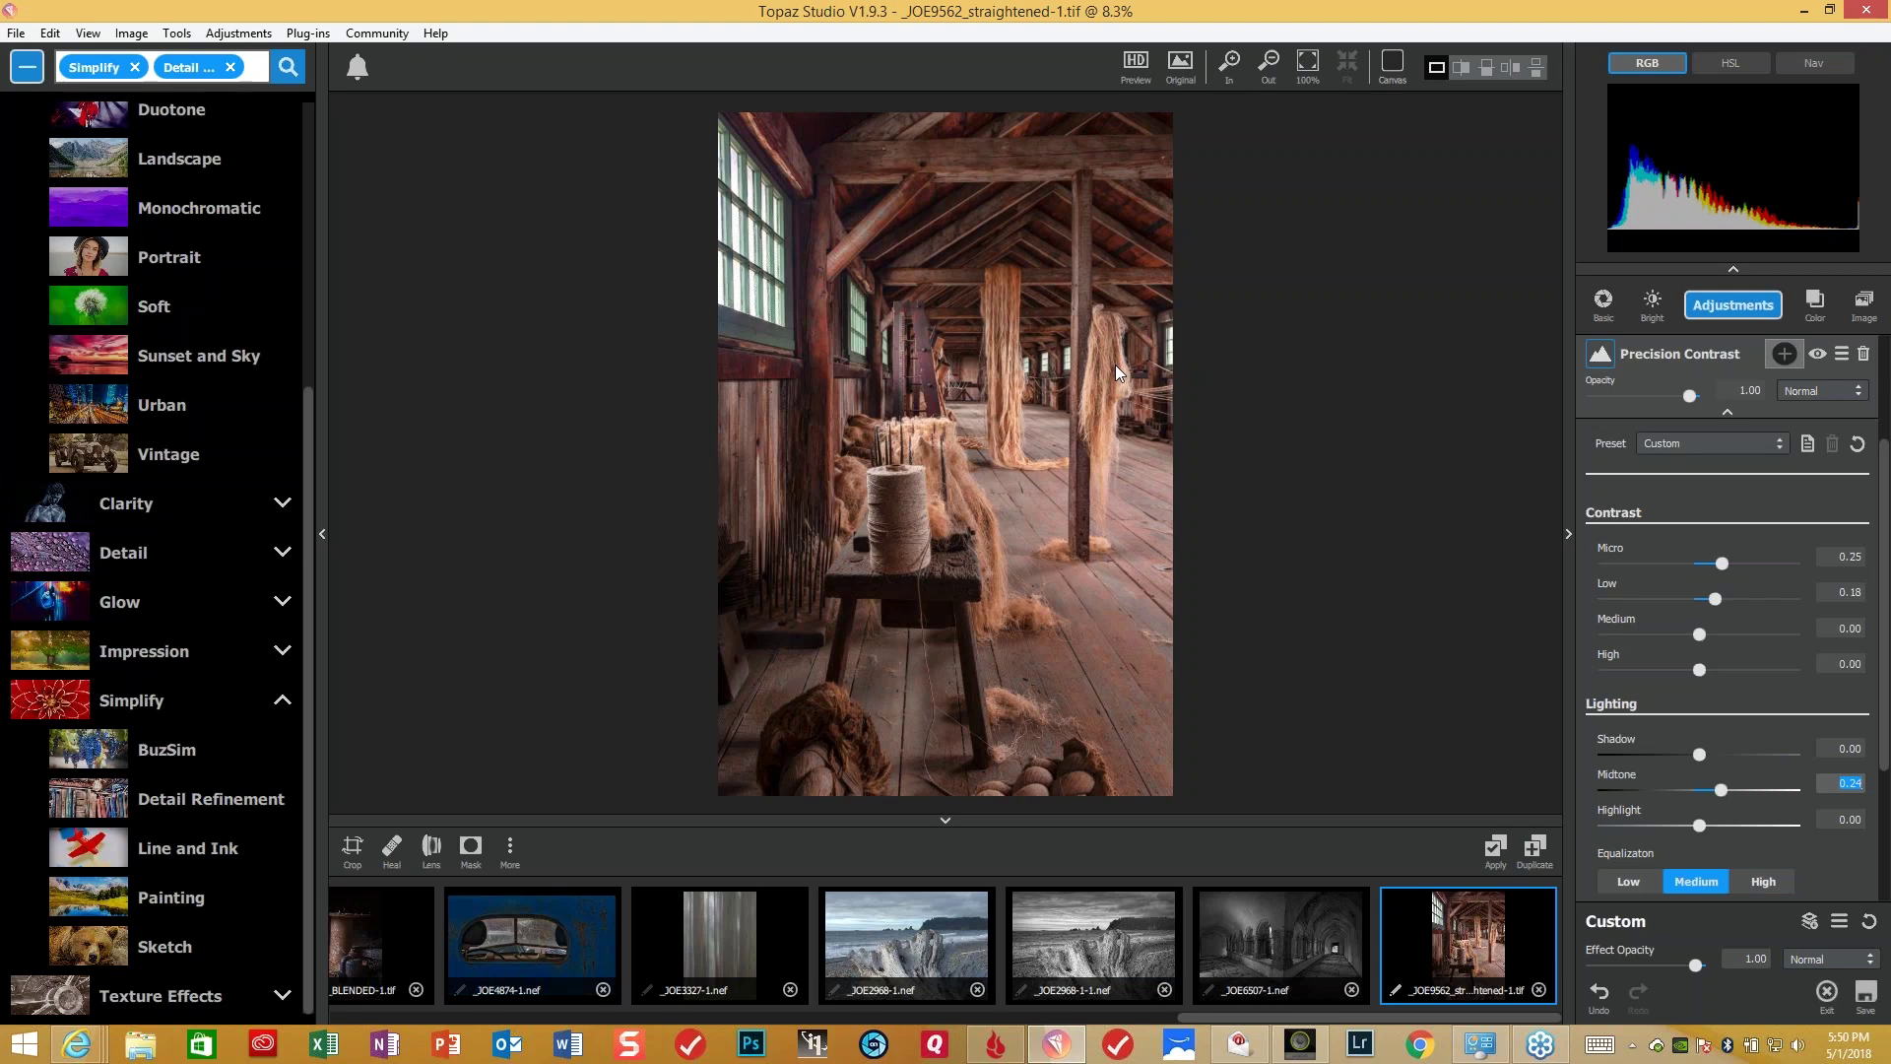
- Add a Precision Detail adjustment using the Subtle Sharp preset
{"action": "left_click", "coordinate": [1727, 307]}
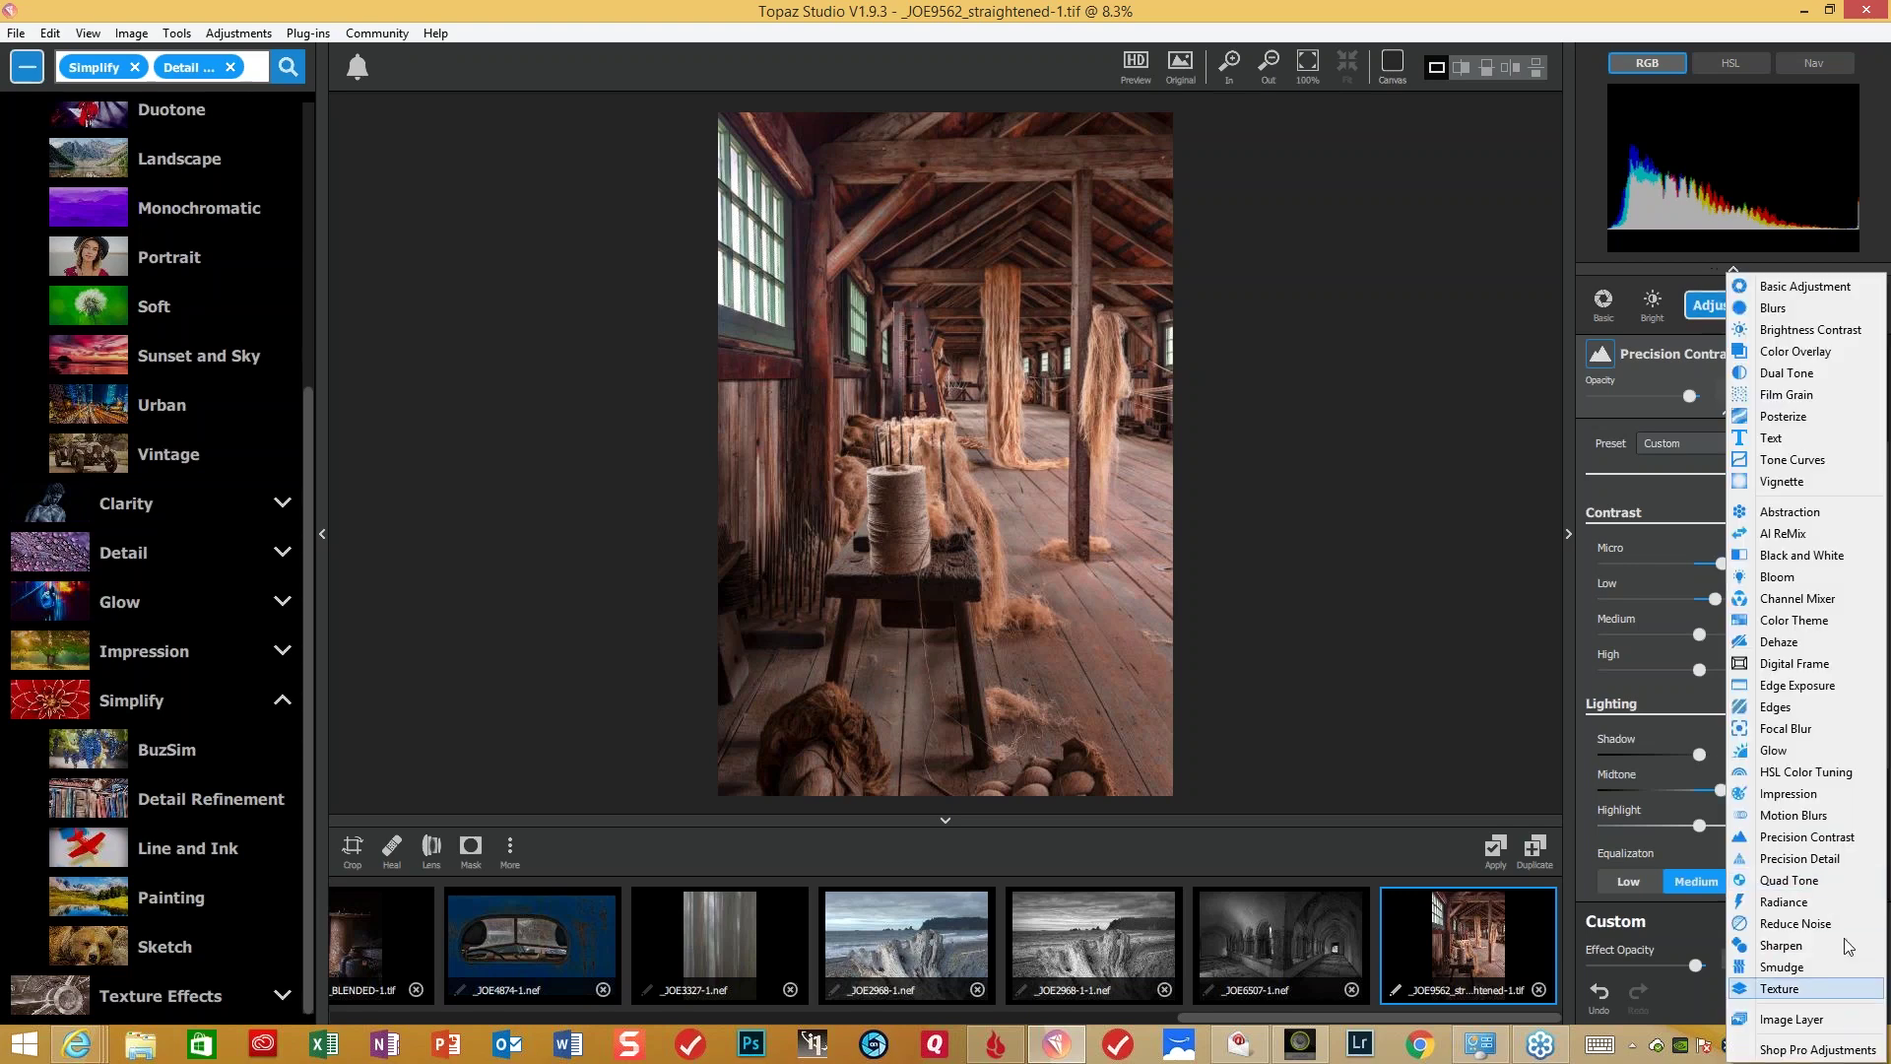
{"action": "left_click", "coordinate": [1826, 859]}
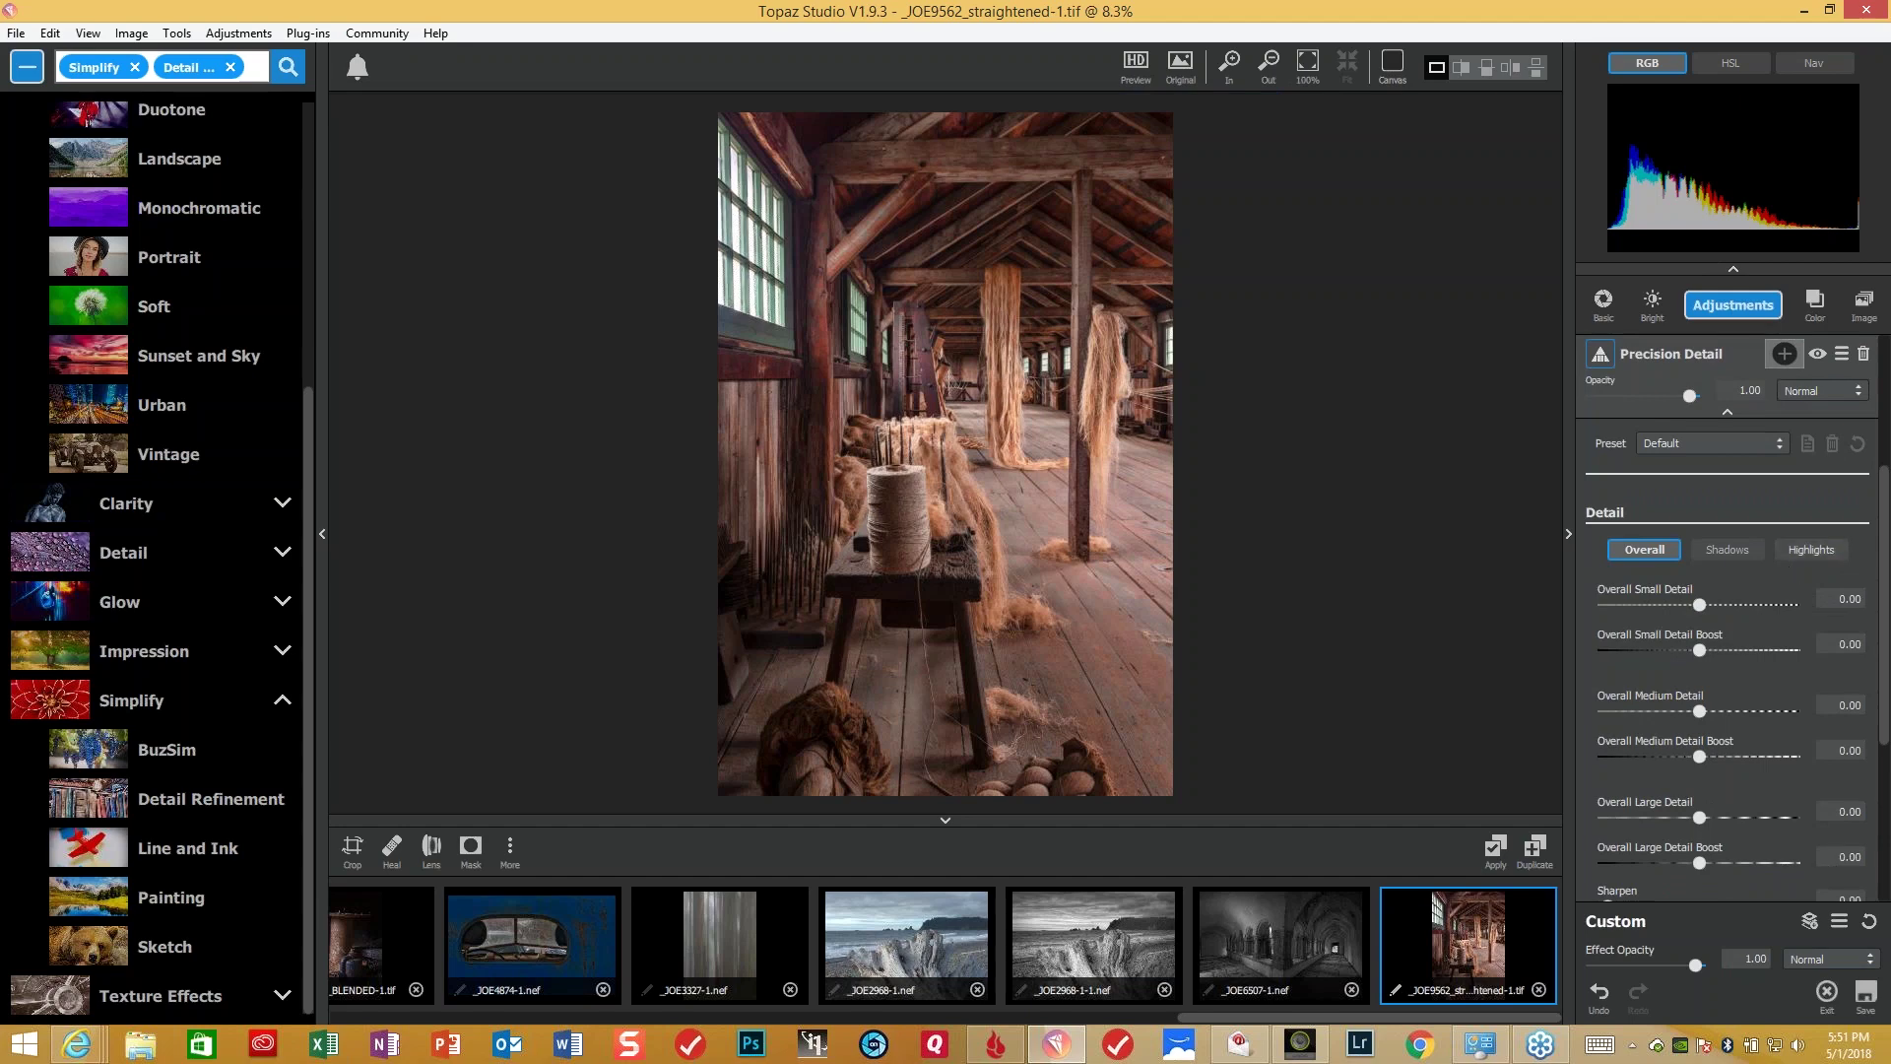
{"action": "left_click", "coordinate": [1775, 449]}
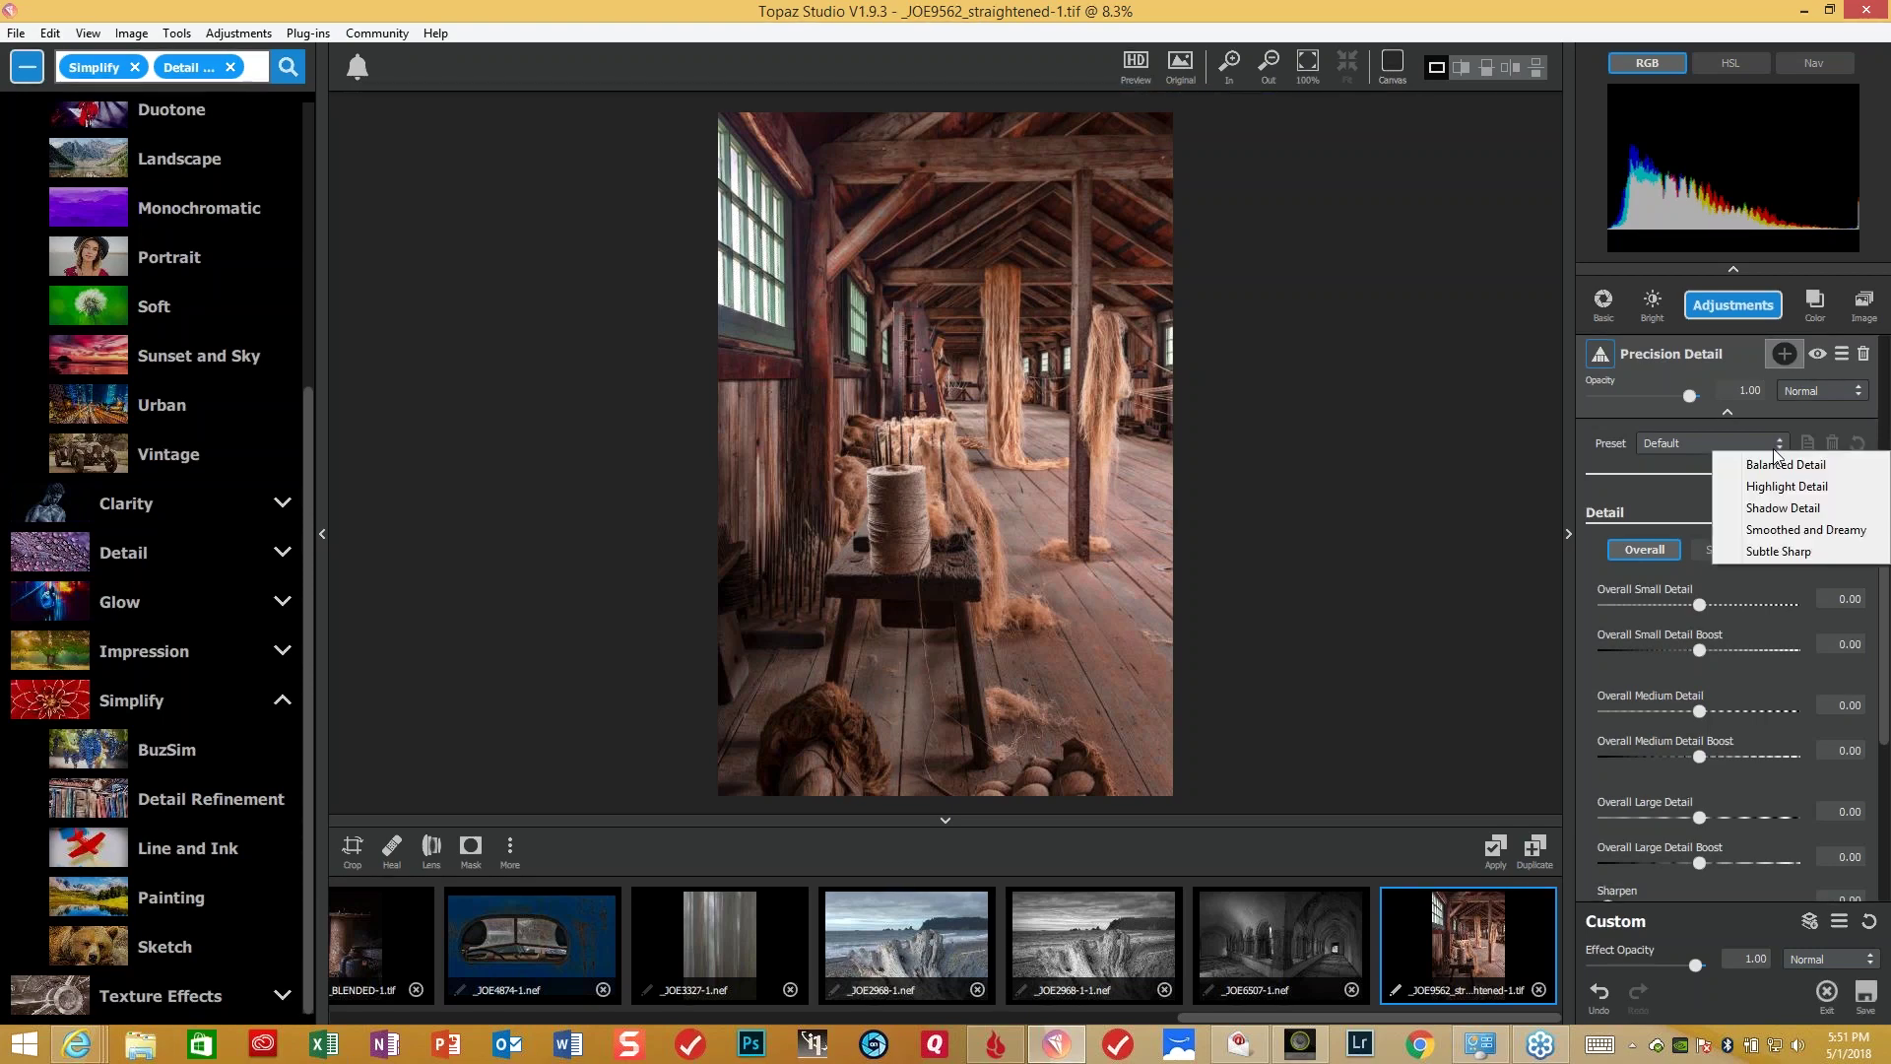
{"action": "left_click", "coordinate": [1783, 552]}
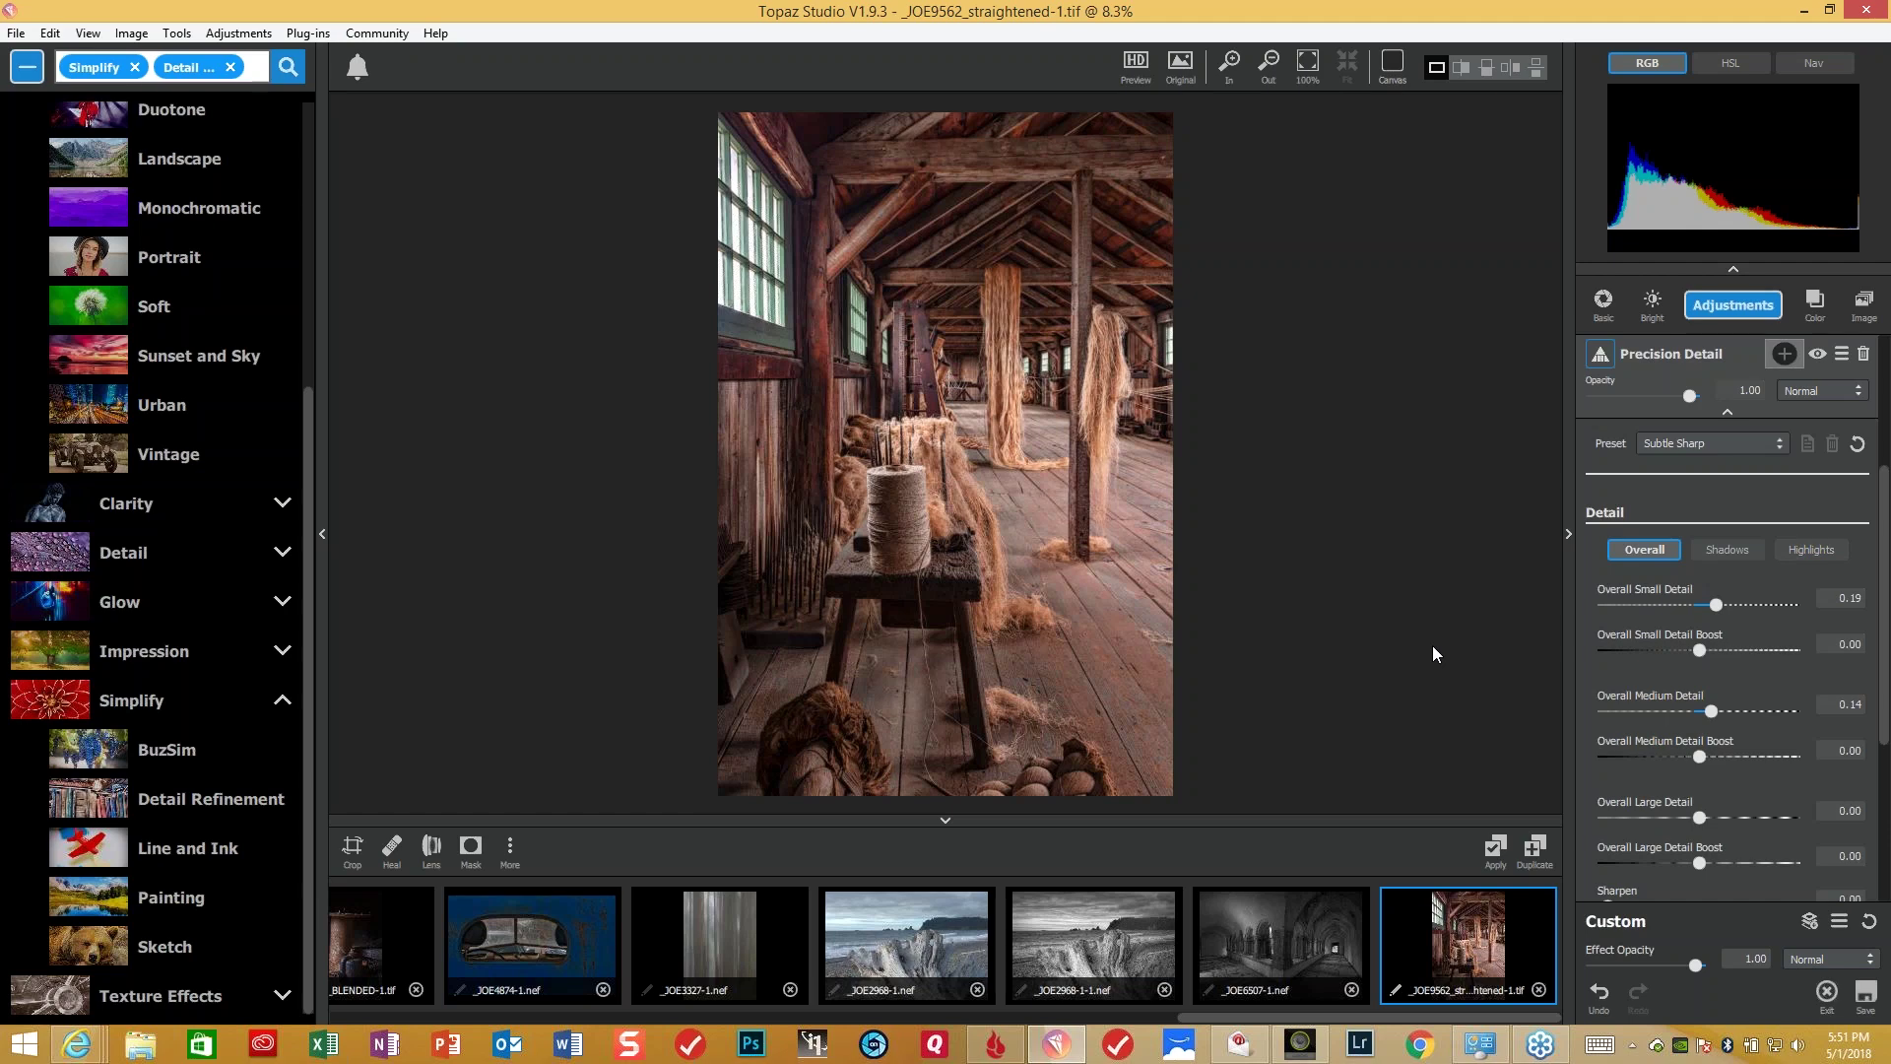
- Add an HSL Color Tuning adjustment with Orange Saturation -0.19 and Orange Lightness about 0.2
{"action": "left_click", "coordinate": [1750, 317]}
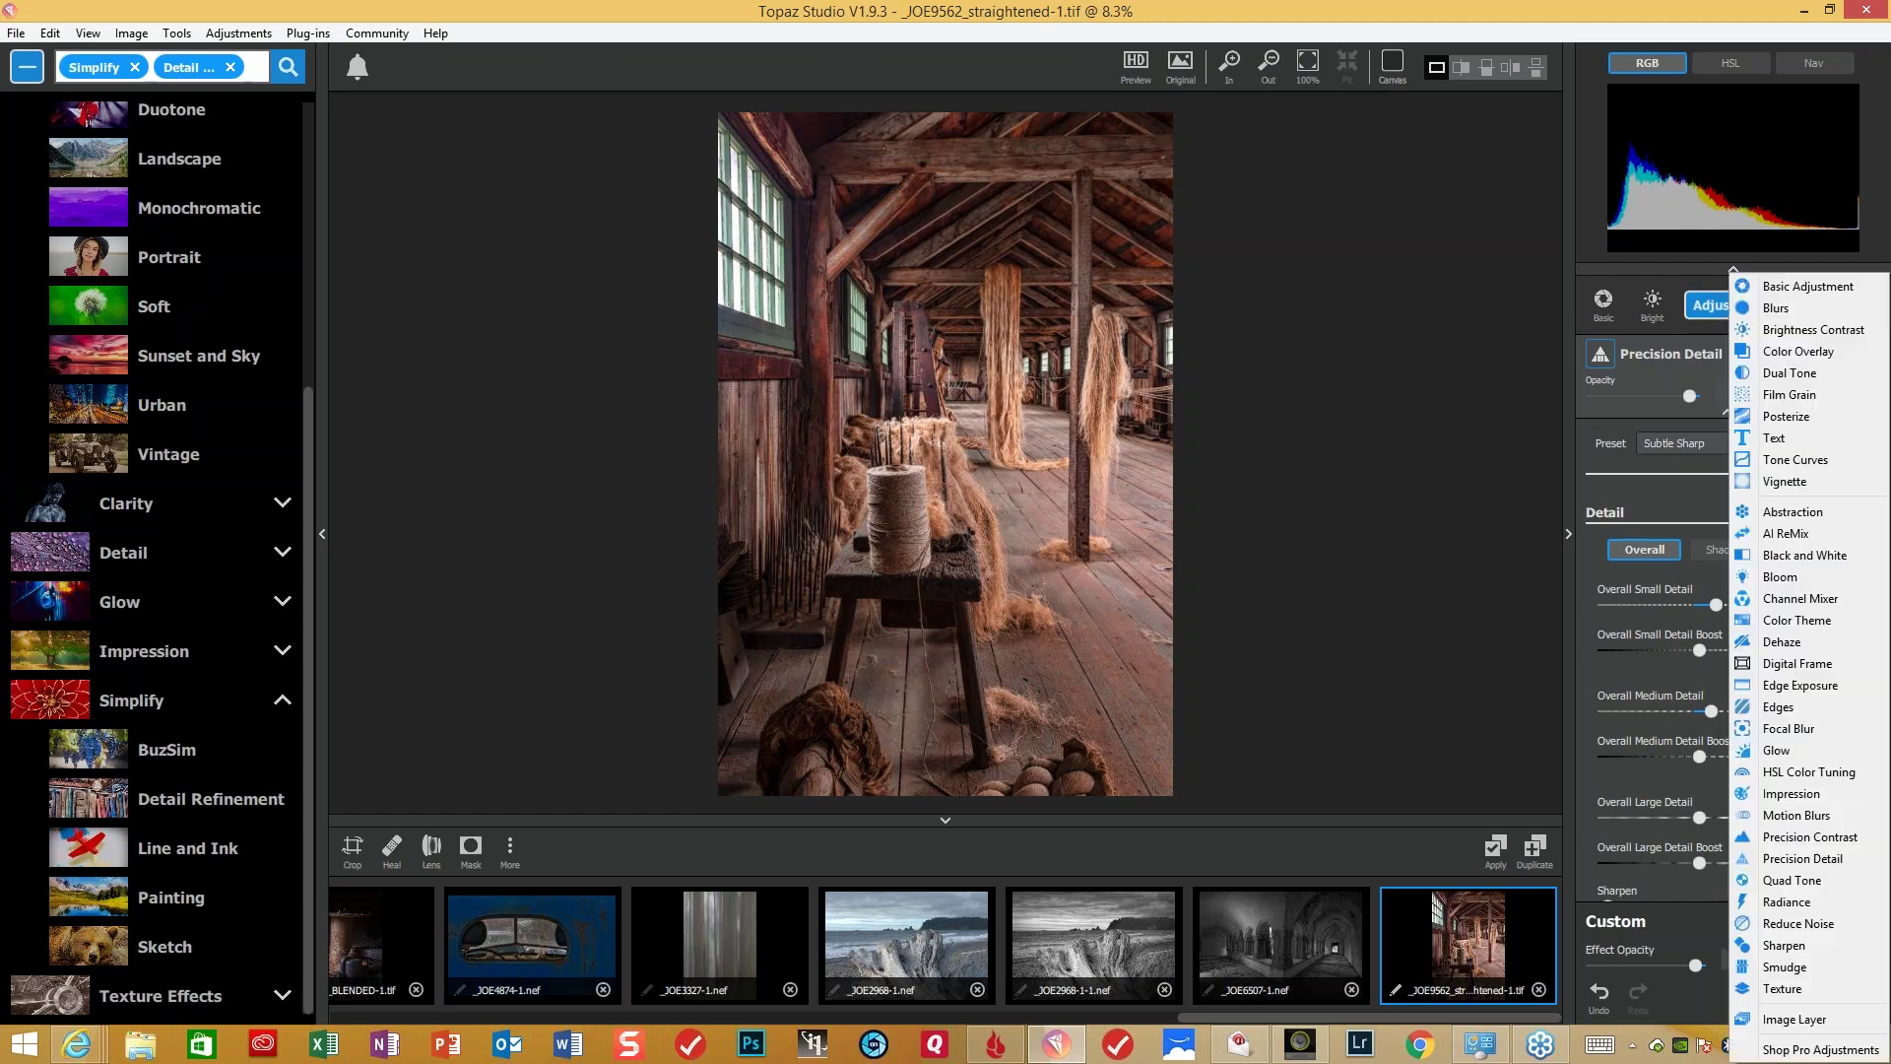
{"action": "left_click", "coordinate": [1808, 775]}
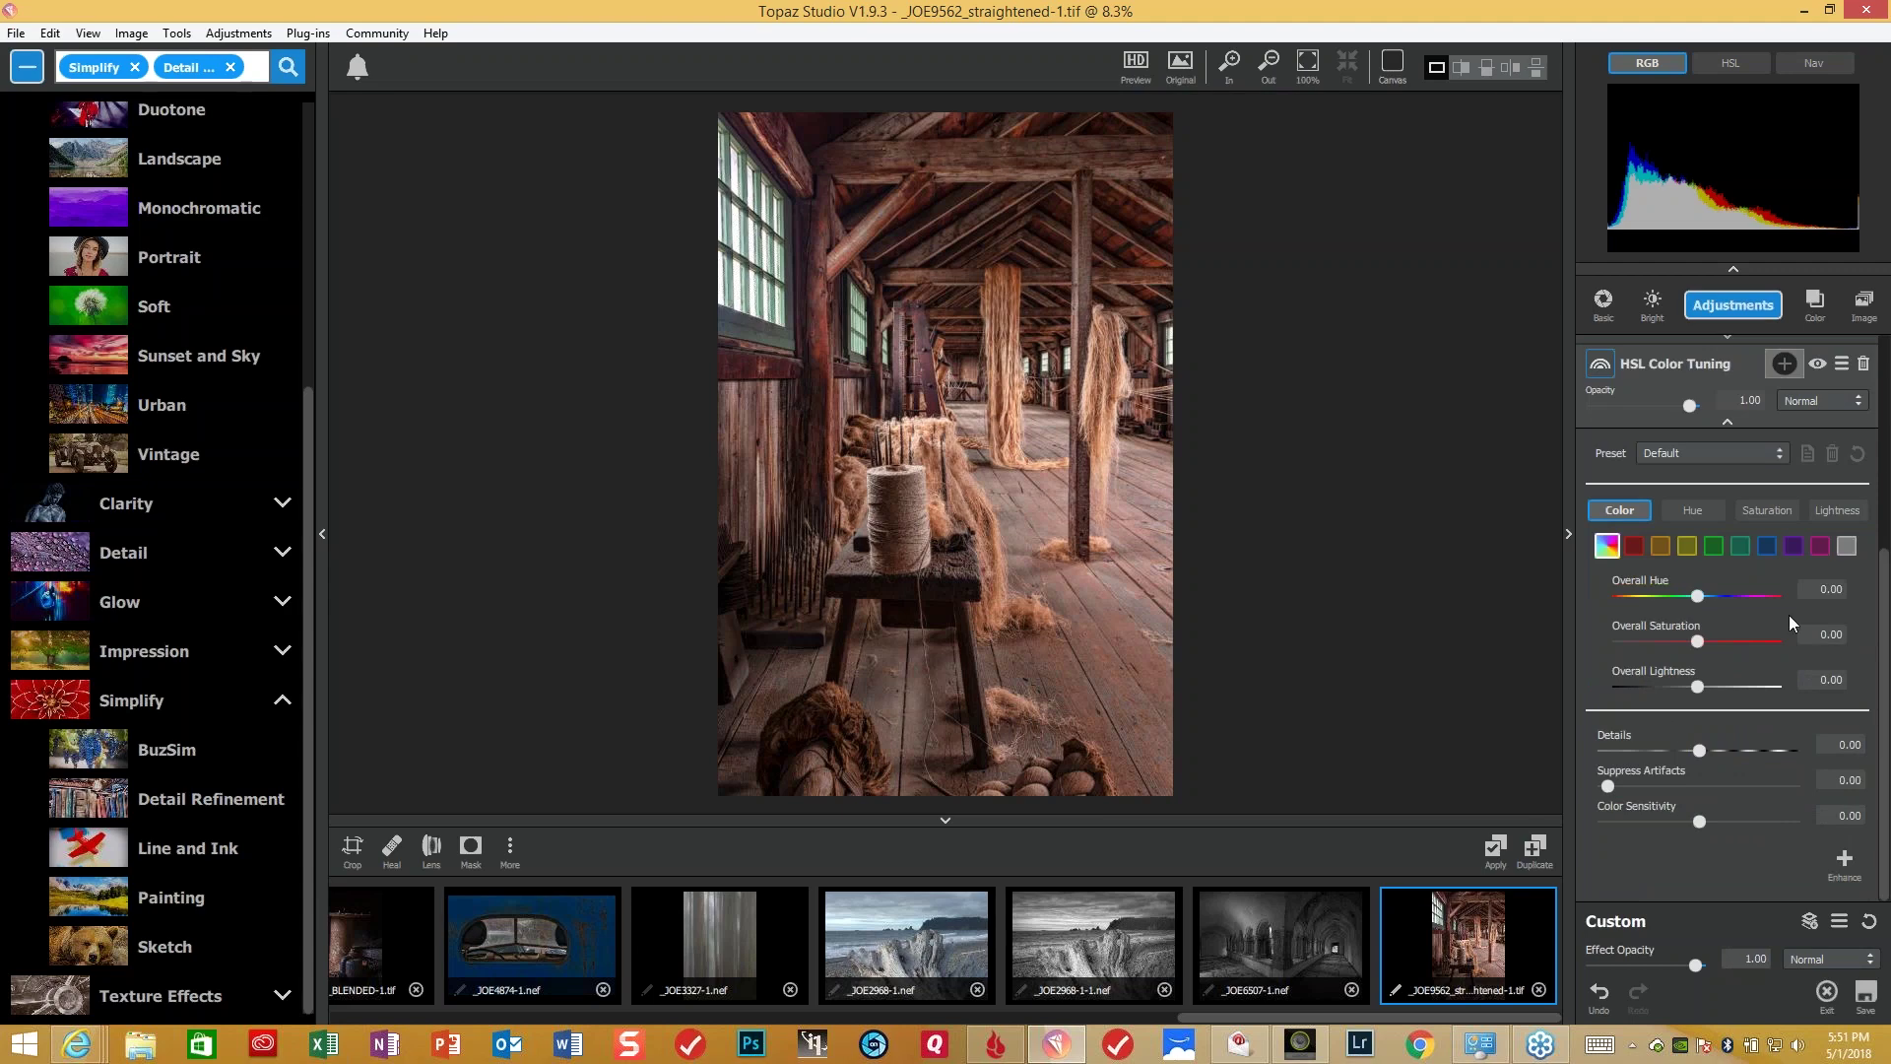
{"action": "left_click", "coordinate": [1685, 548]}
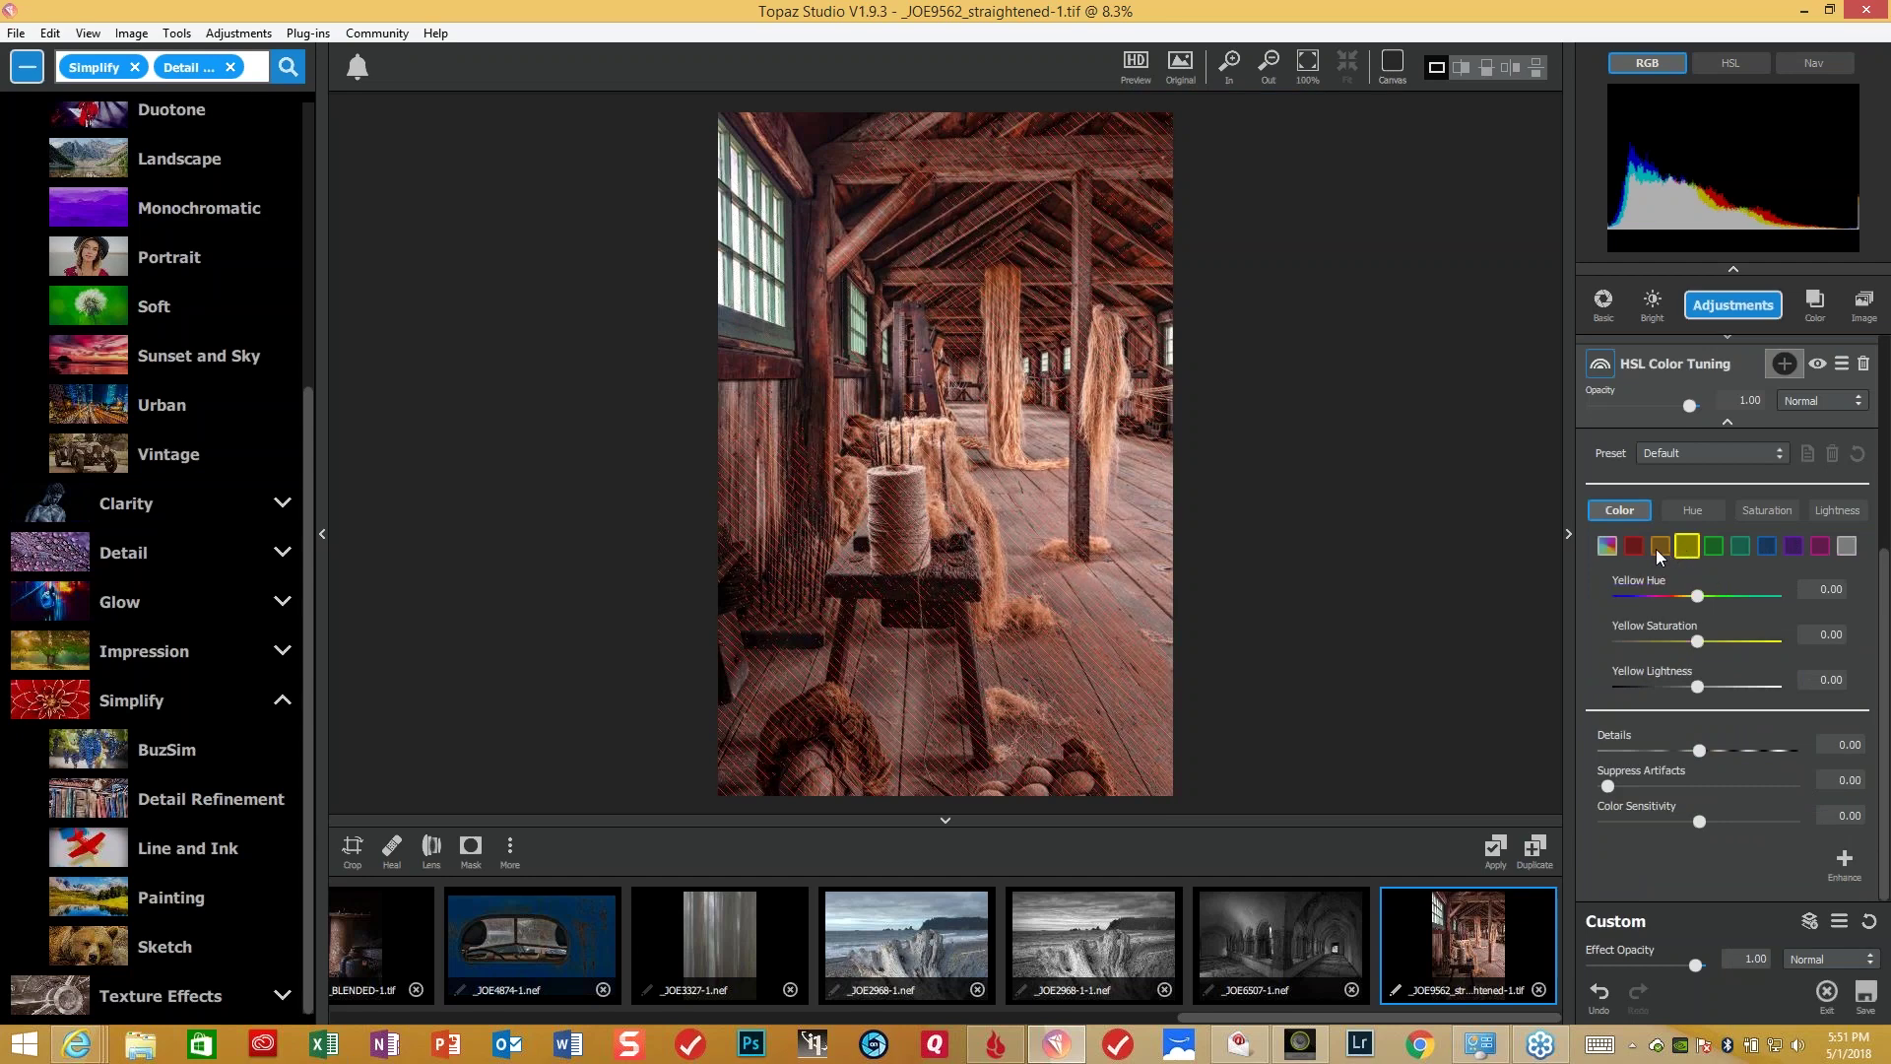
{"action": "left_click", "coordinate": [1662, 551]}
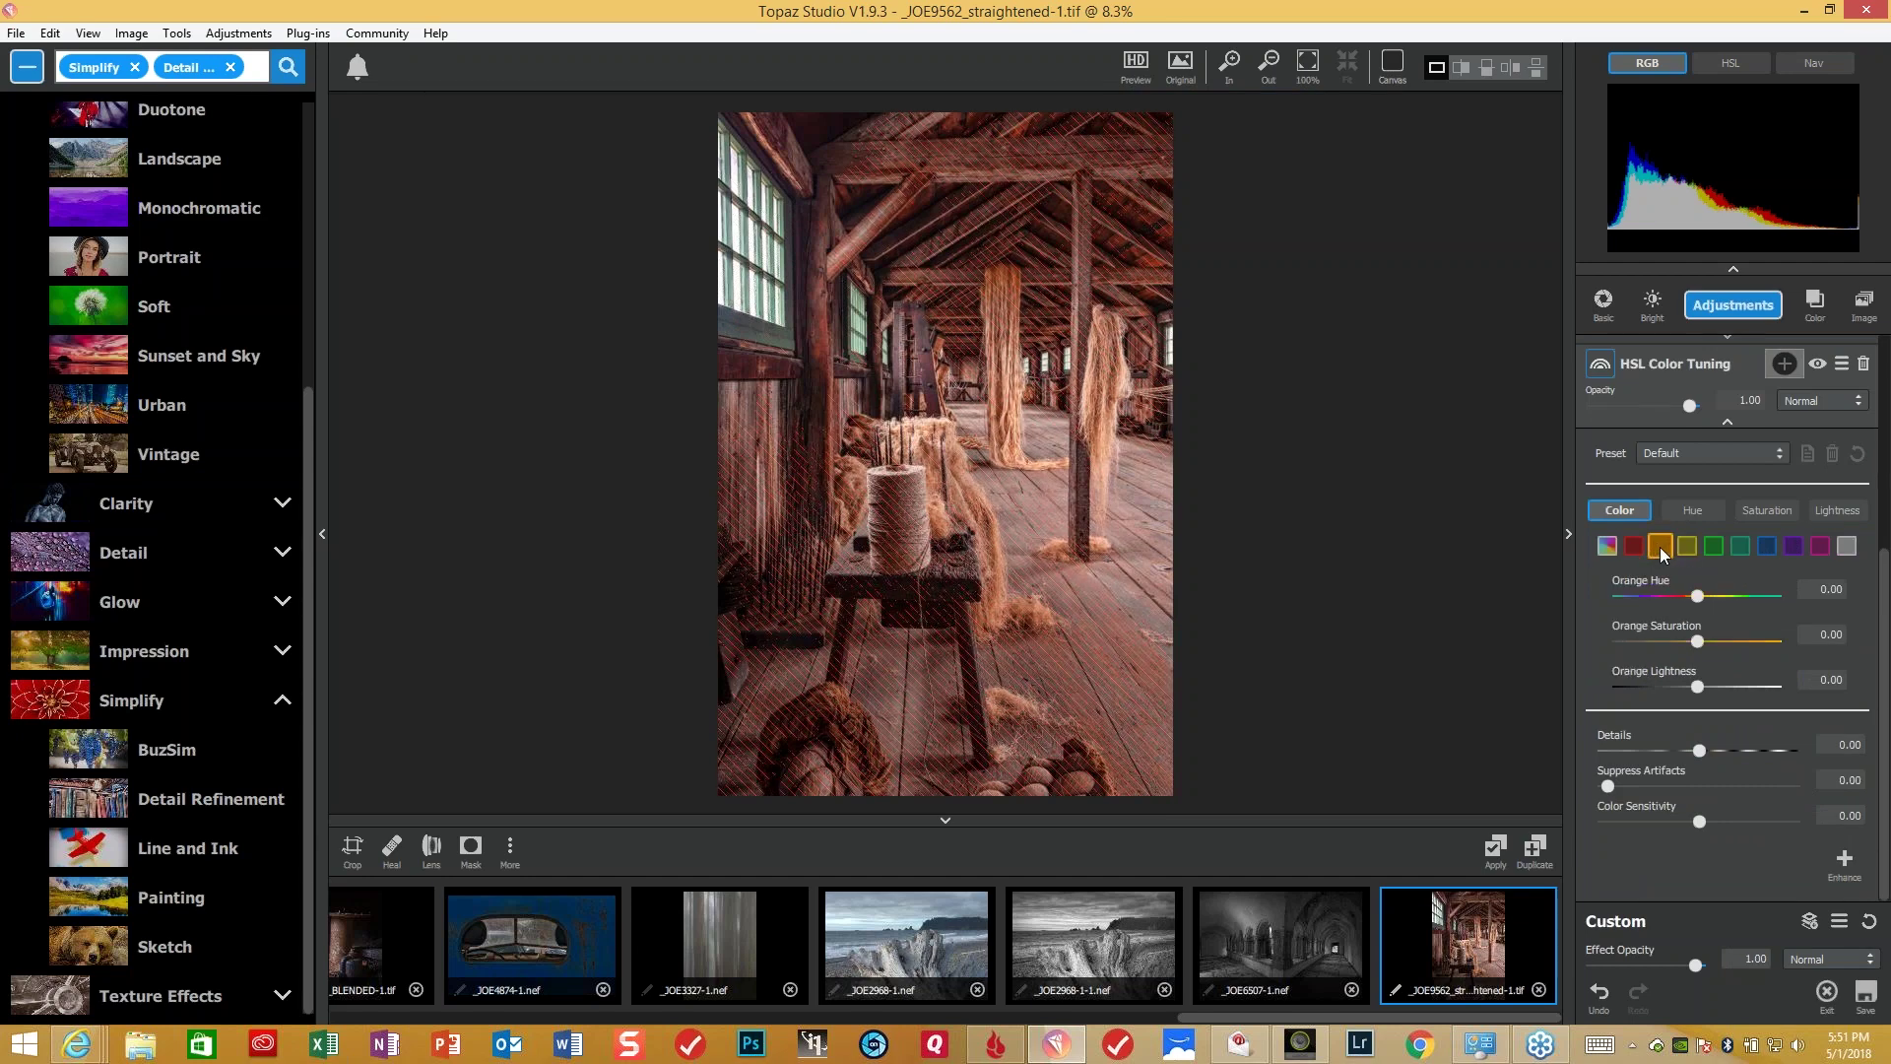
{"action": "left_click_drag", "start_coordinate": [1688, 642], "coordinate": [1675, 641]}
{"action": "left_click", "coordinate": [1696, 689]}
{"action": "left_click_drag", "start_coordinate": [1705, 685], "coordinate": [1707, 688]}
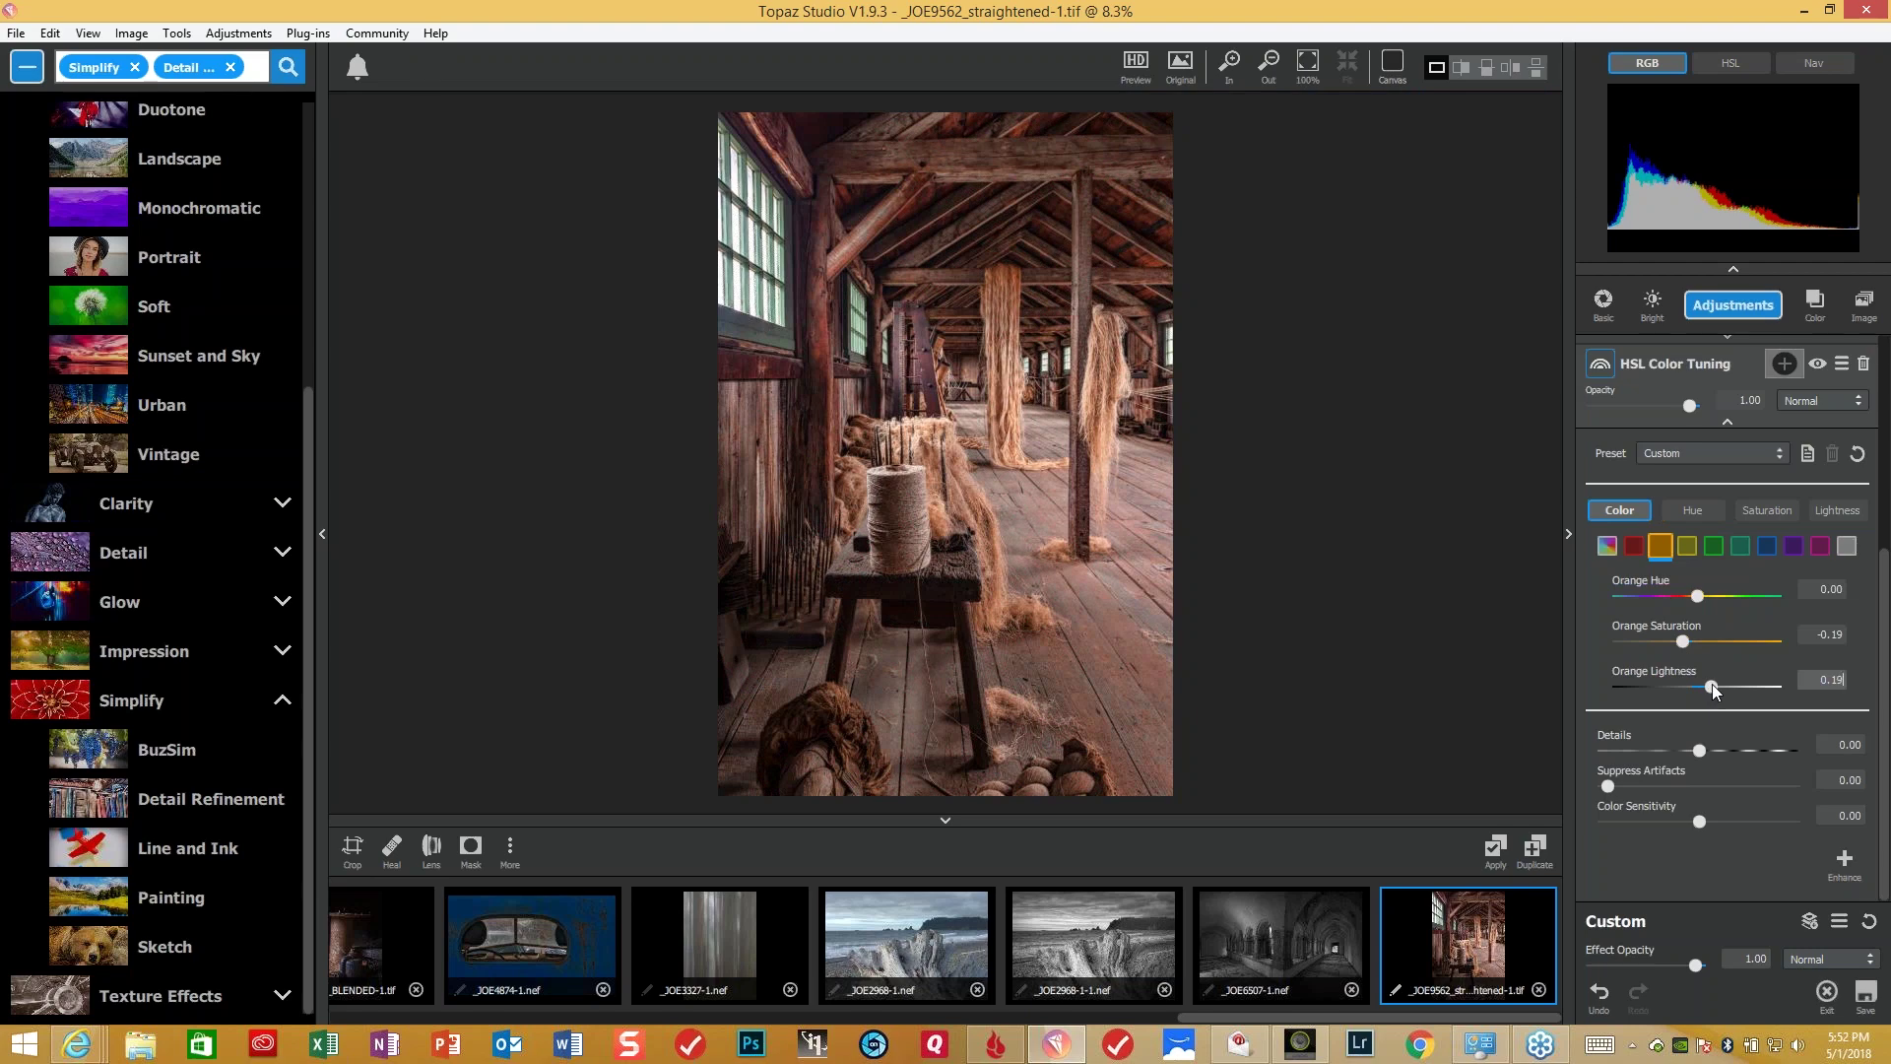
{"action": "left_click", "coordinate": [1712, 684]}
- Add a Vignette adjustment to the barn image with Strength 0.39 and Size 0.82
{"action": "left_click", "coordinate": [1736, 310]}
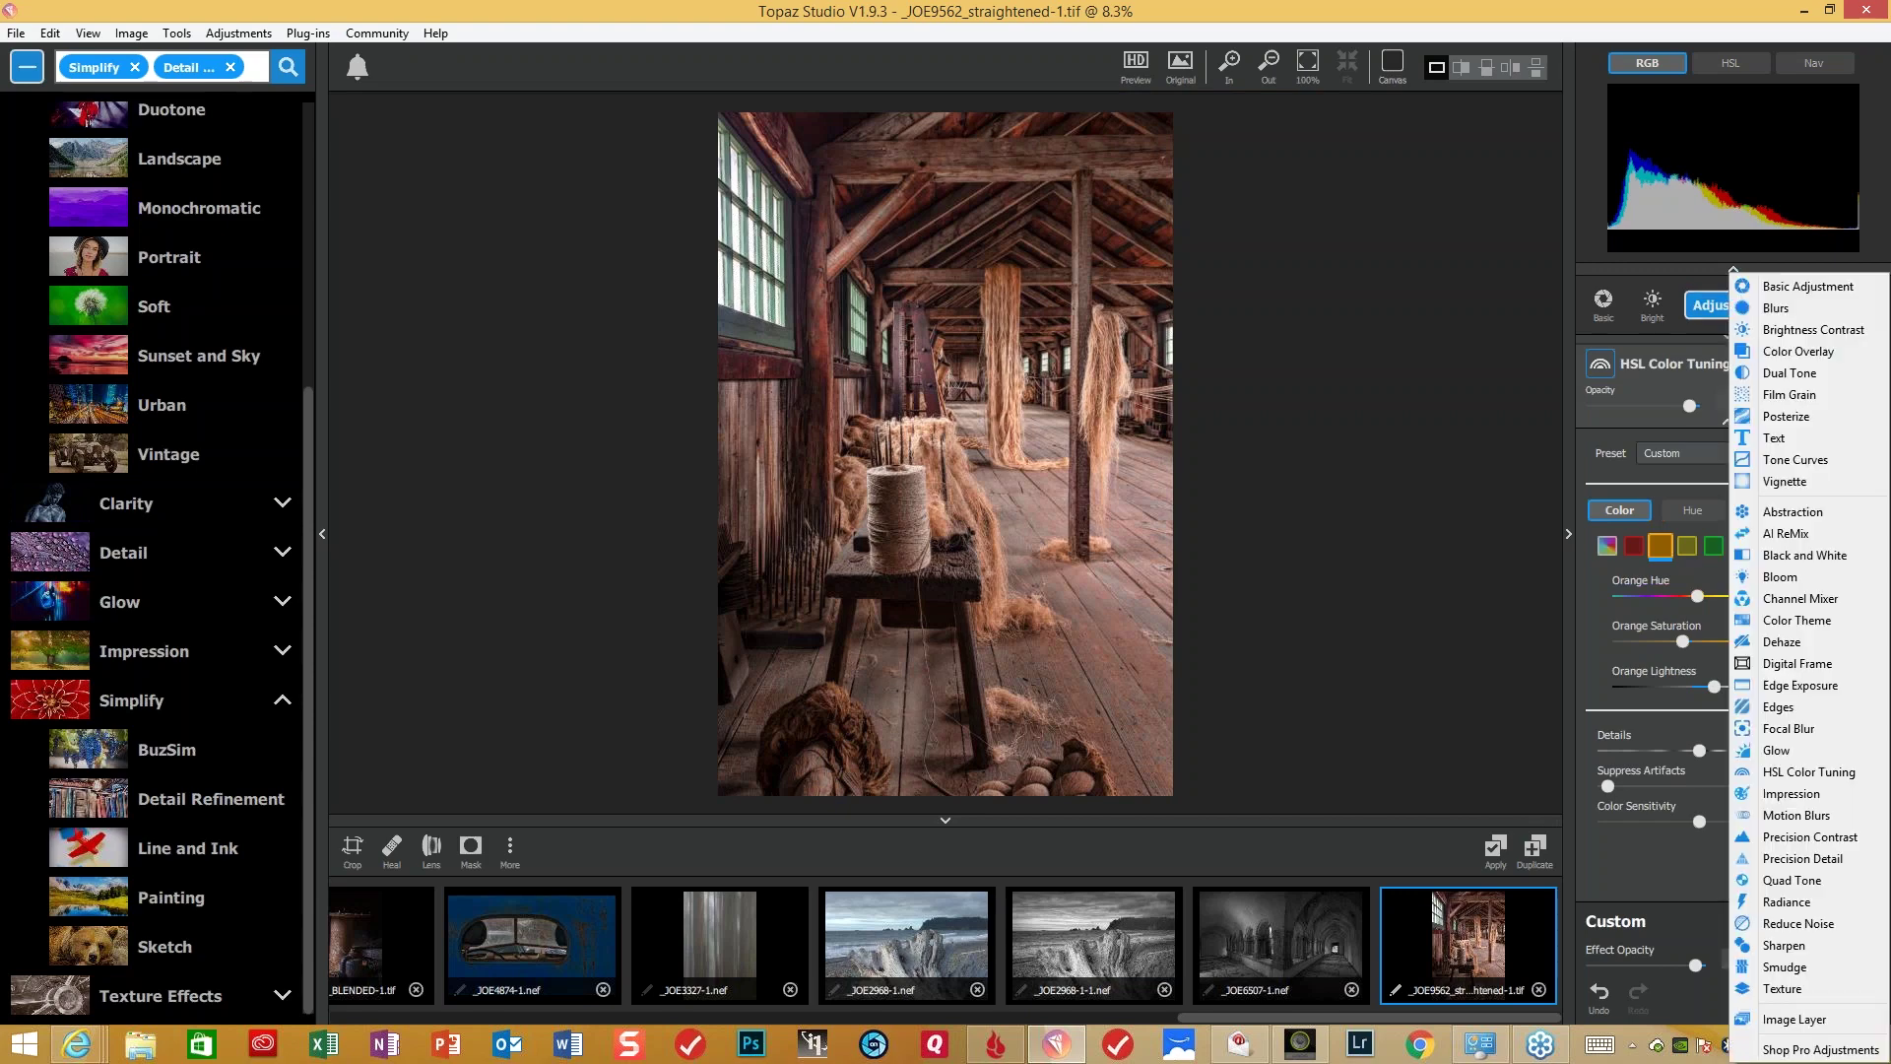
{"action": "left_click", "coordinate": [1824, 486]}
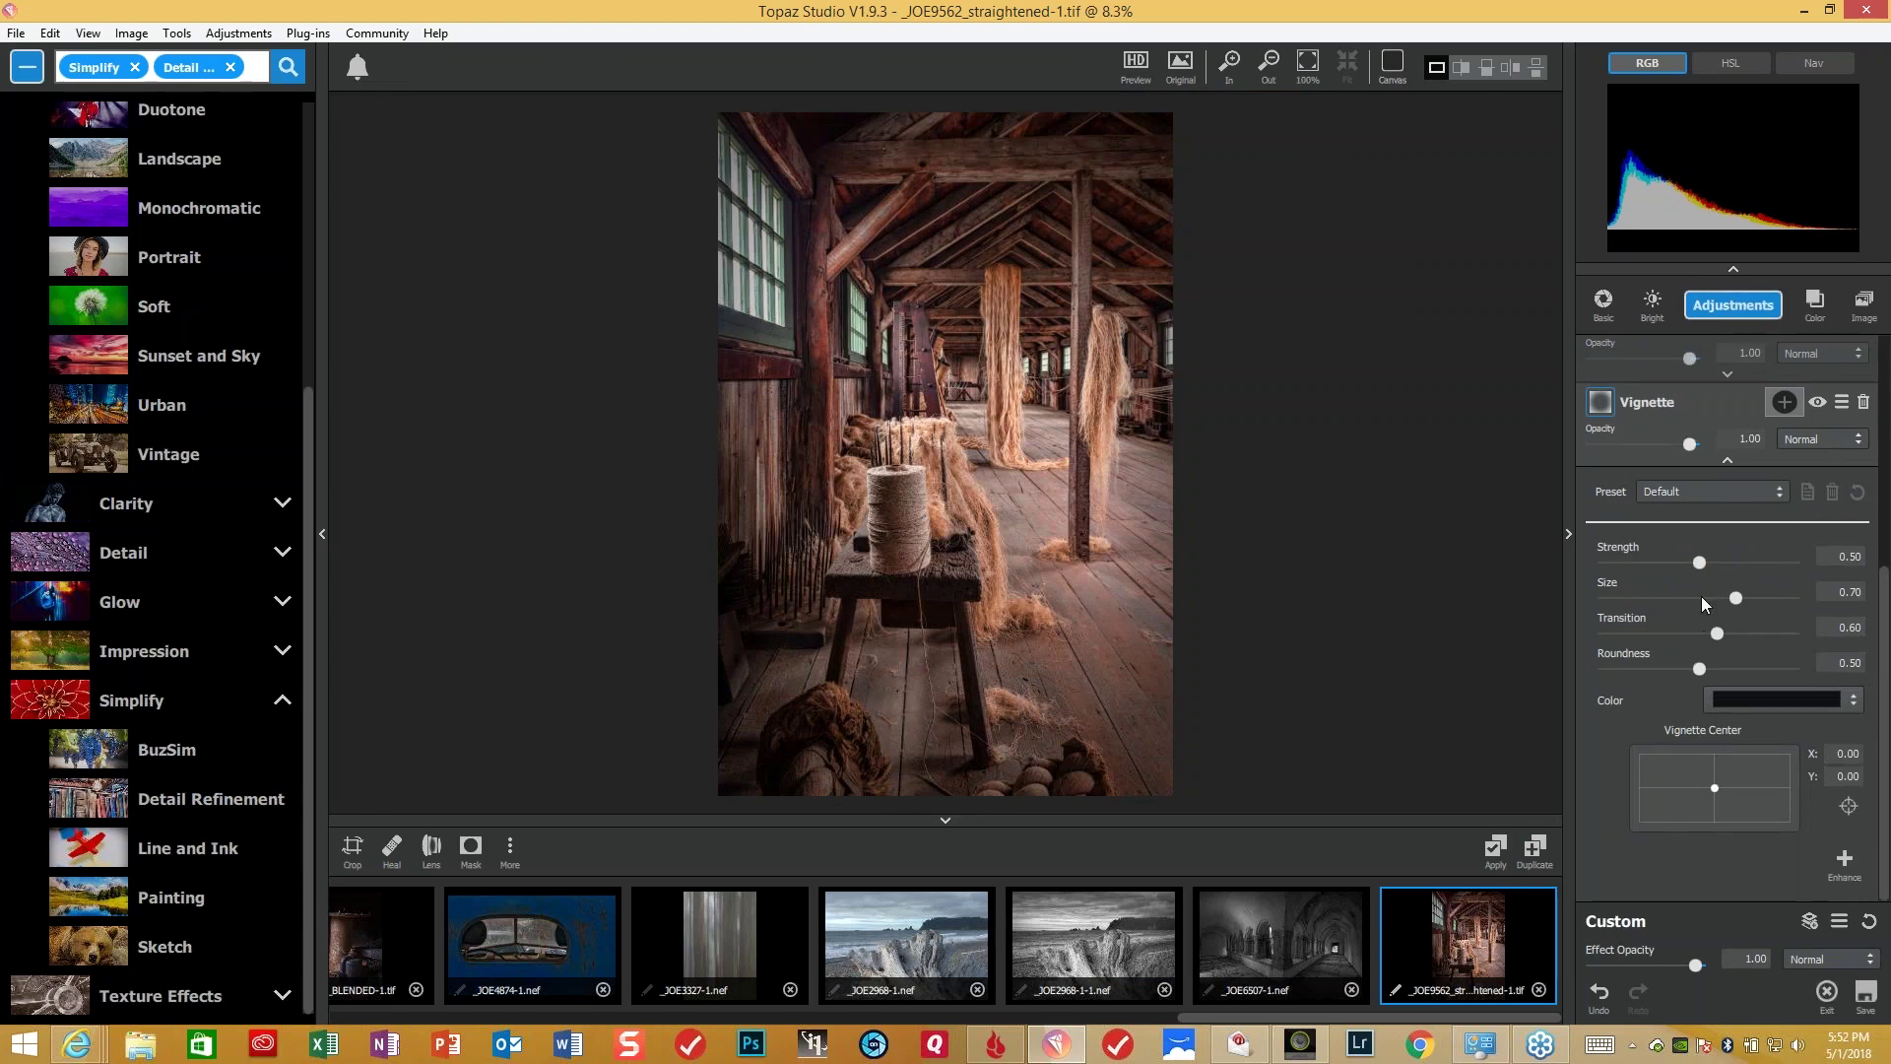
{"action": "left_click_drag", "start_coordinate": [1699, 563], "coordinate": [1669, 569]}
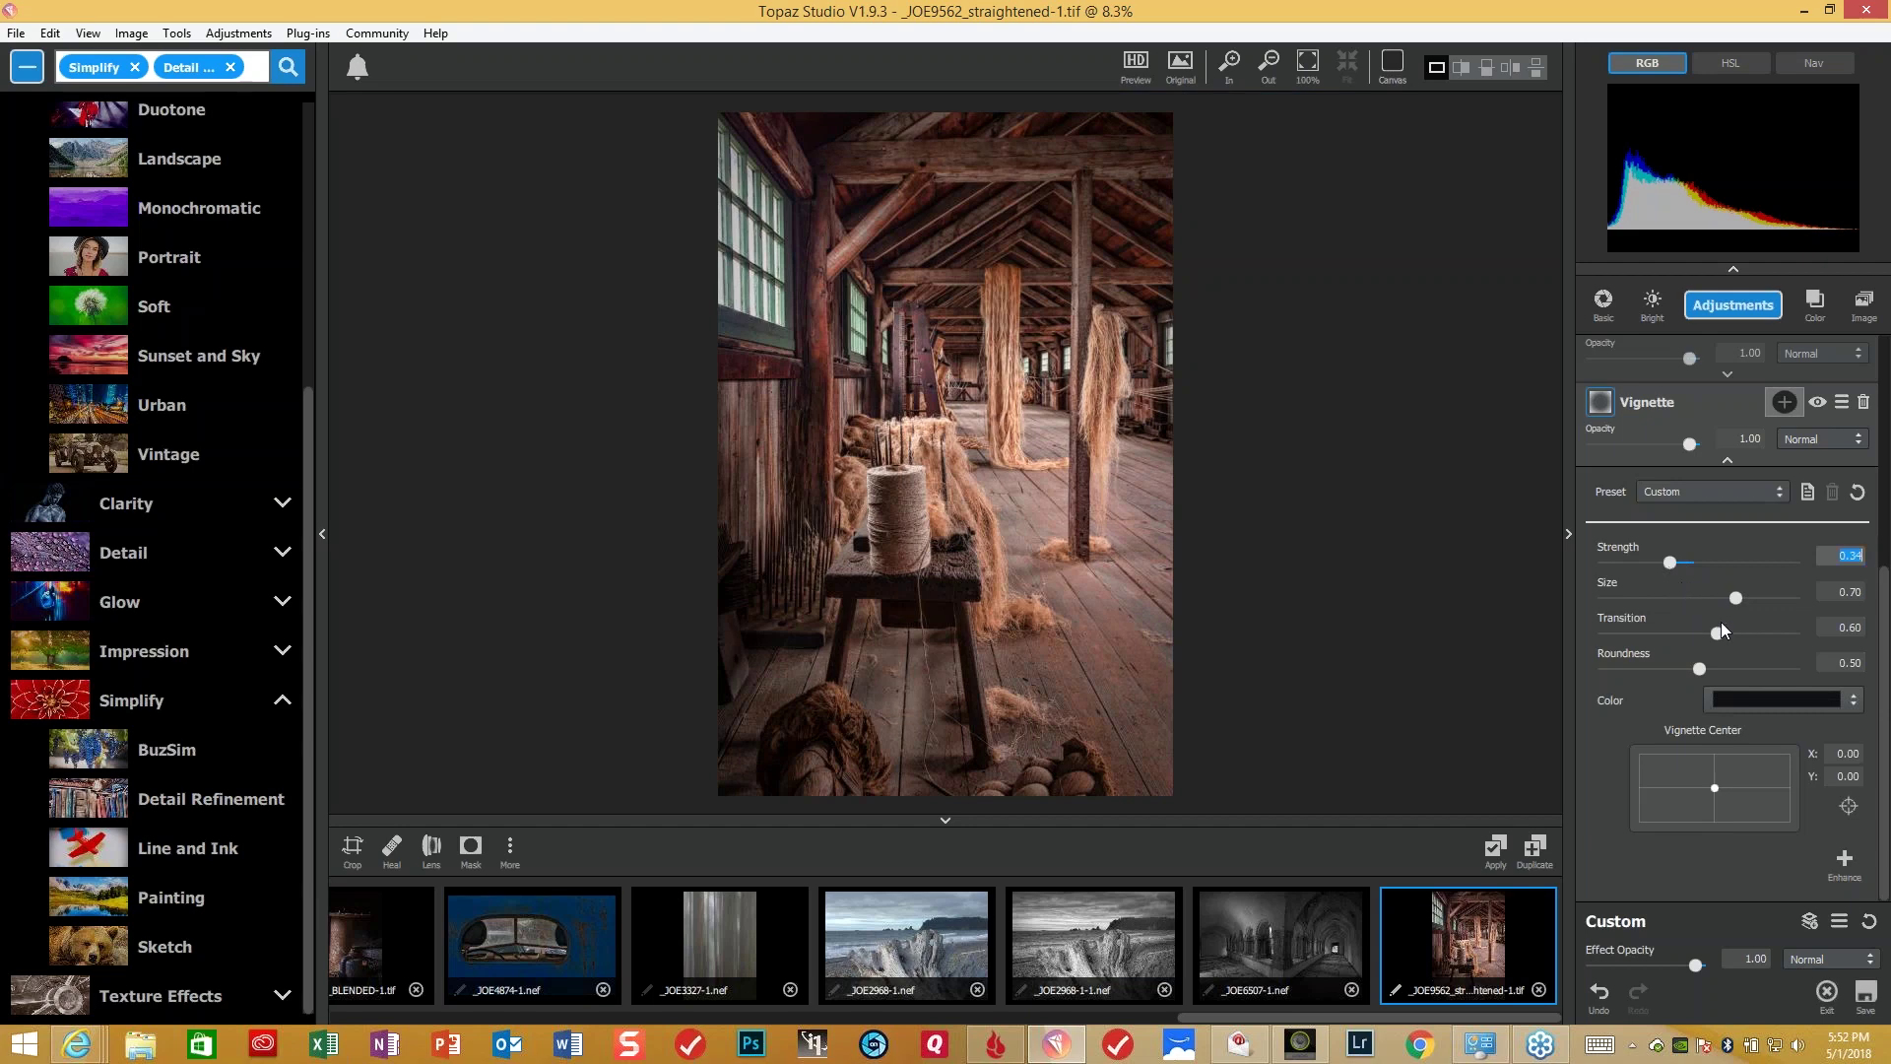
{"action": "left_click_drag", "start_coordinate": [1735, 599], "coordinate": [1758, 599]}
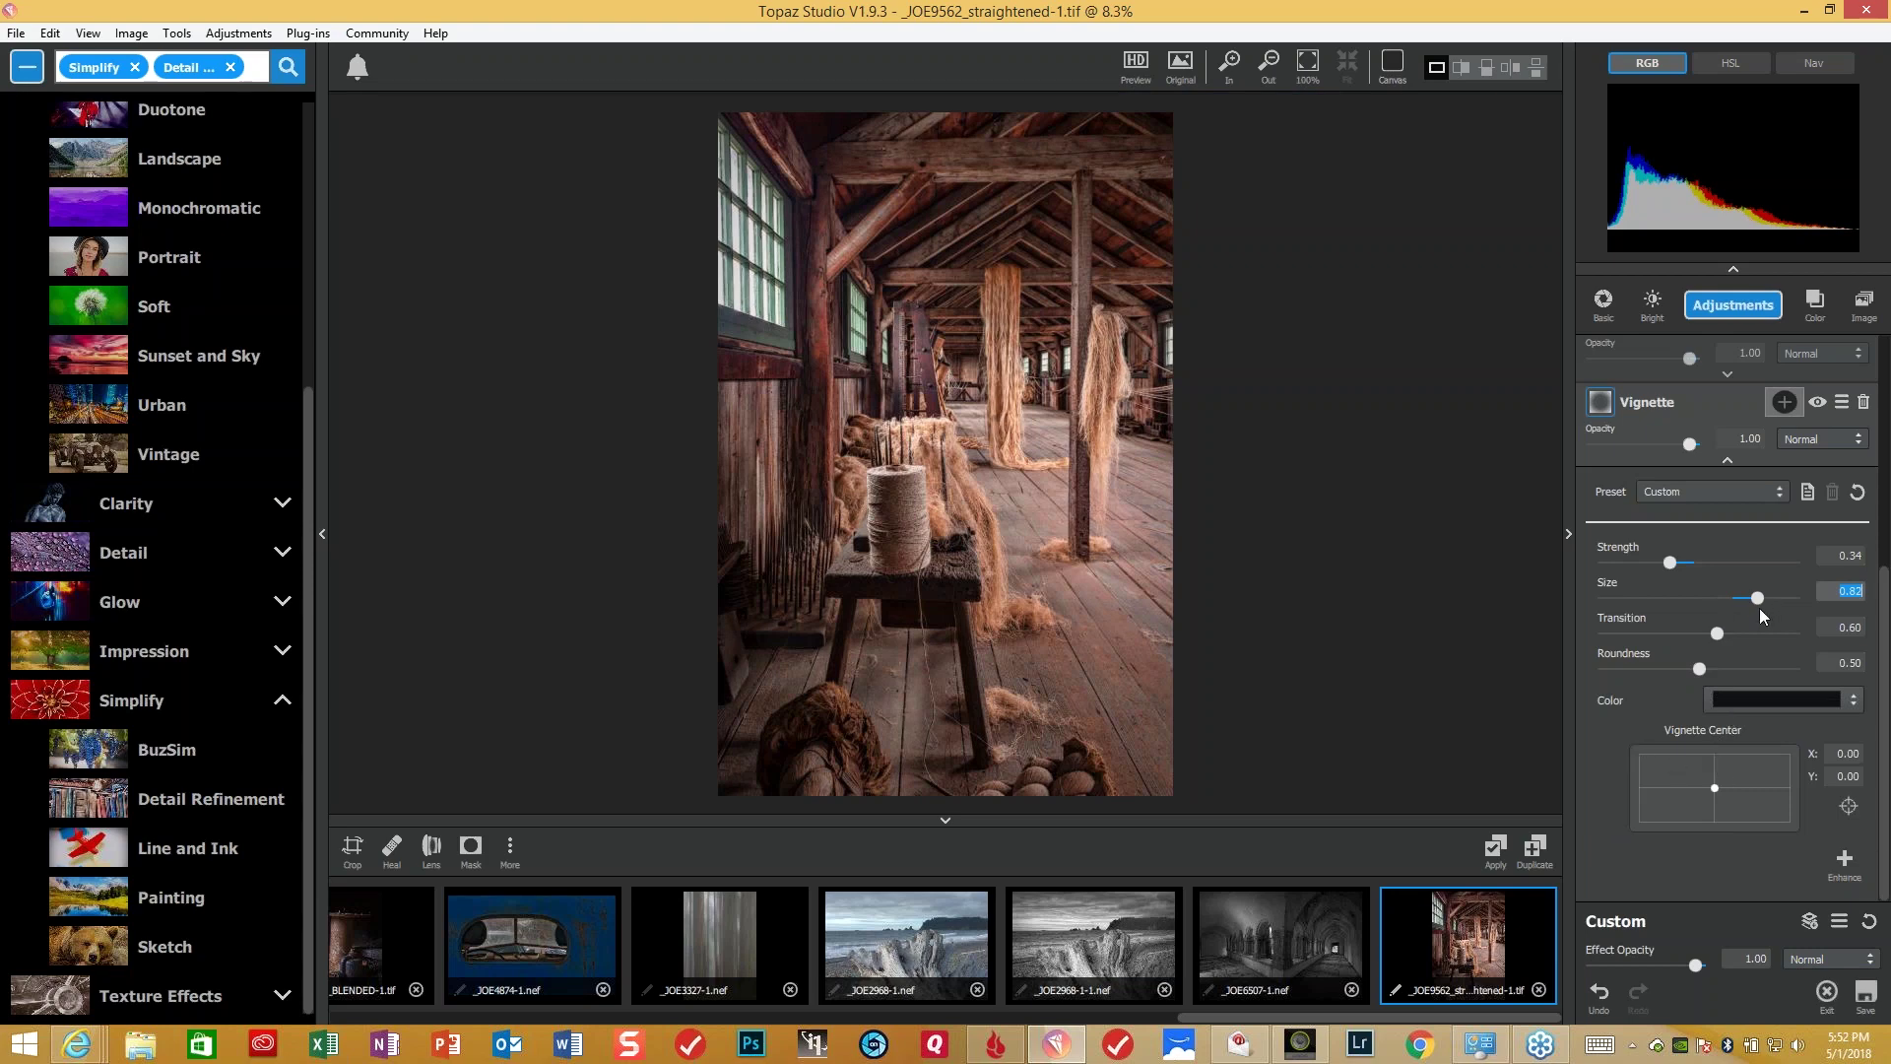
{"action": "left_click_drag", "start_coordinate": [1678, 572], "coordinate": [1679, 575]}
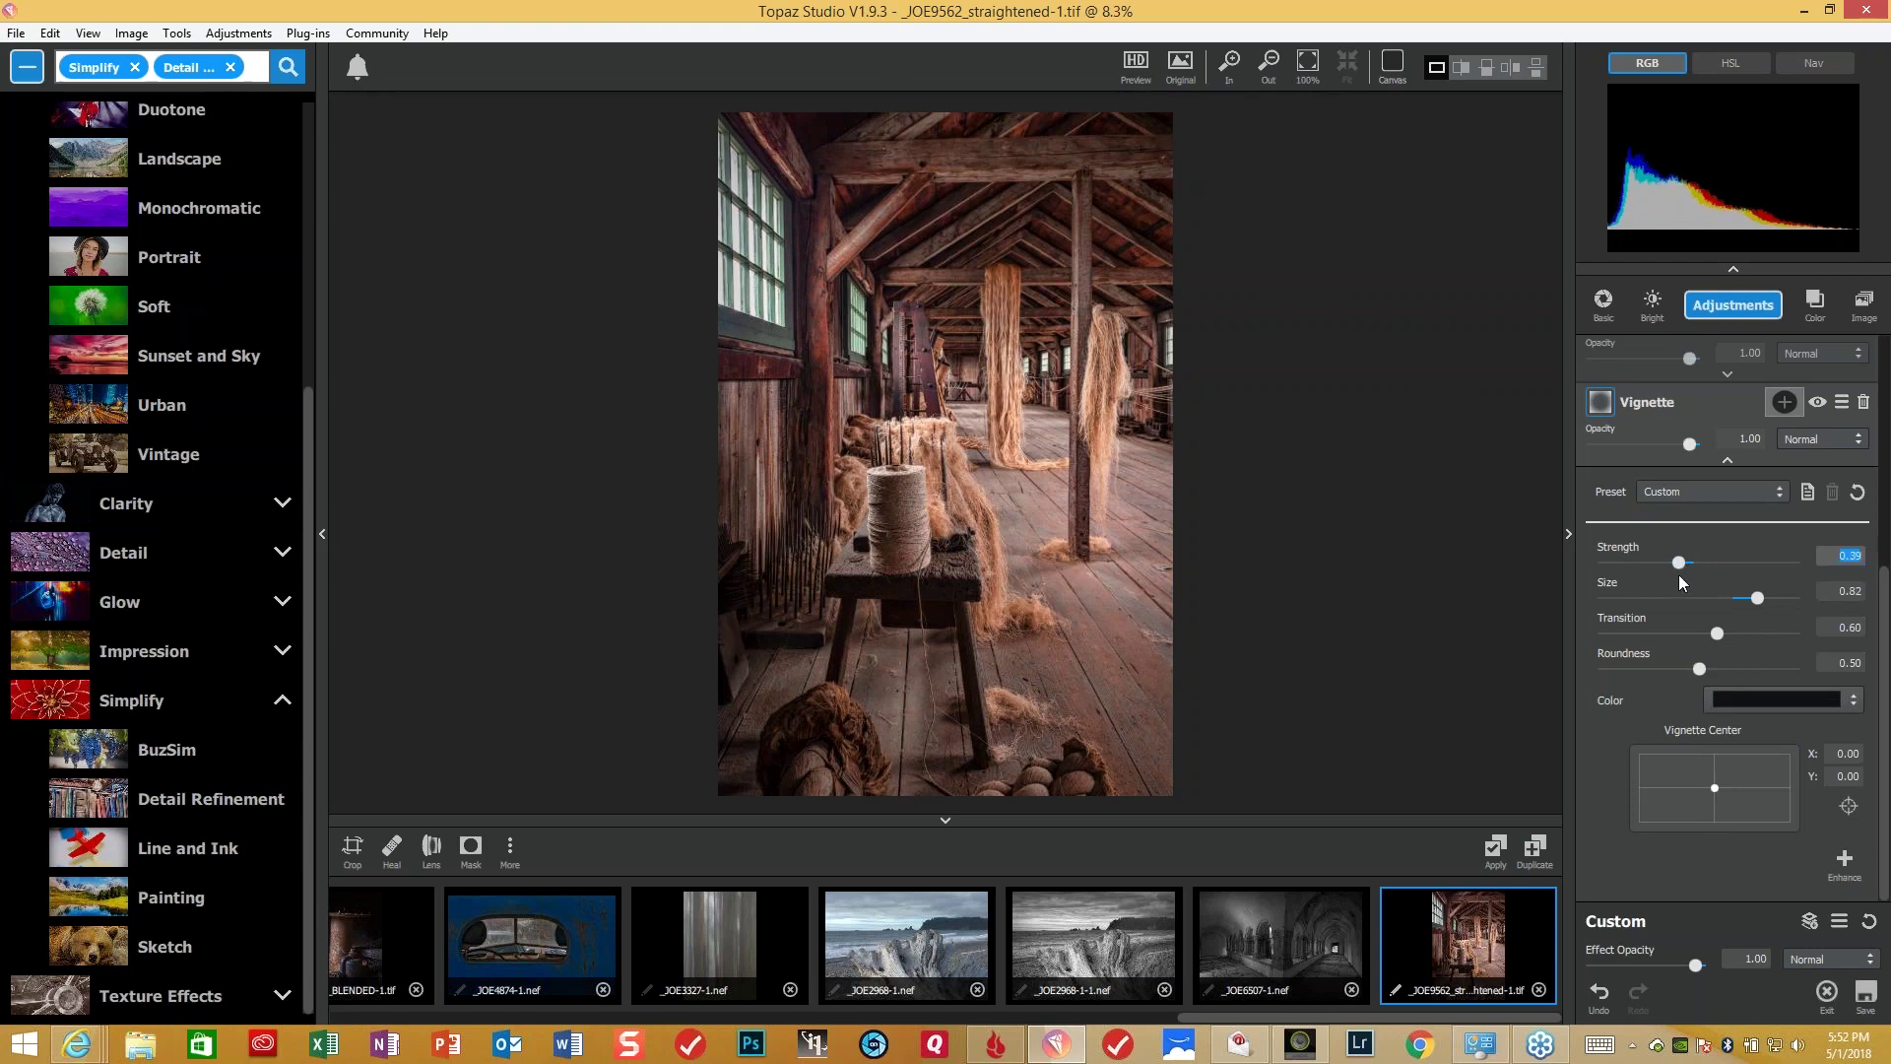